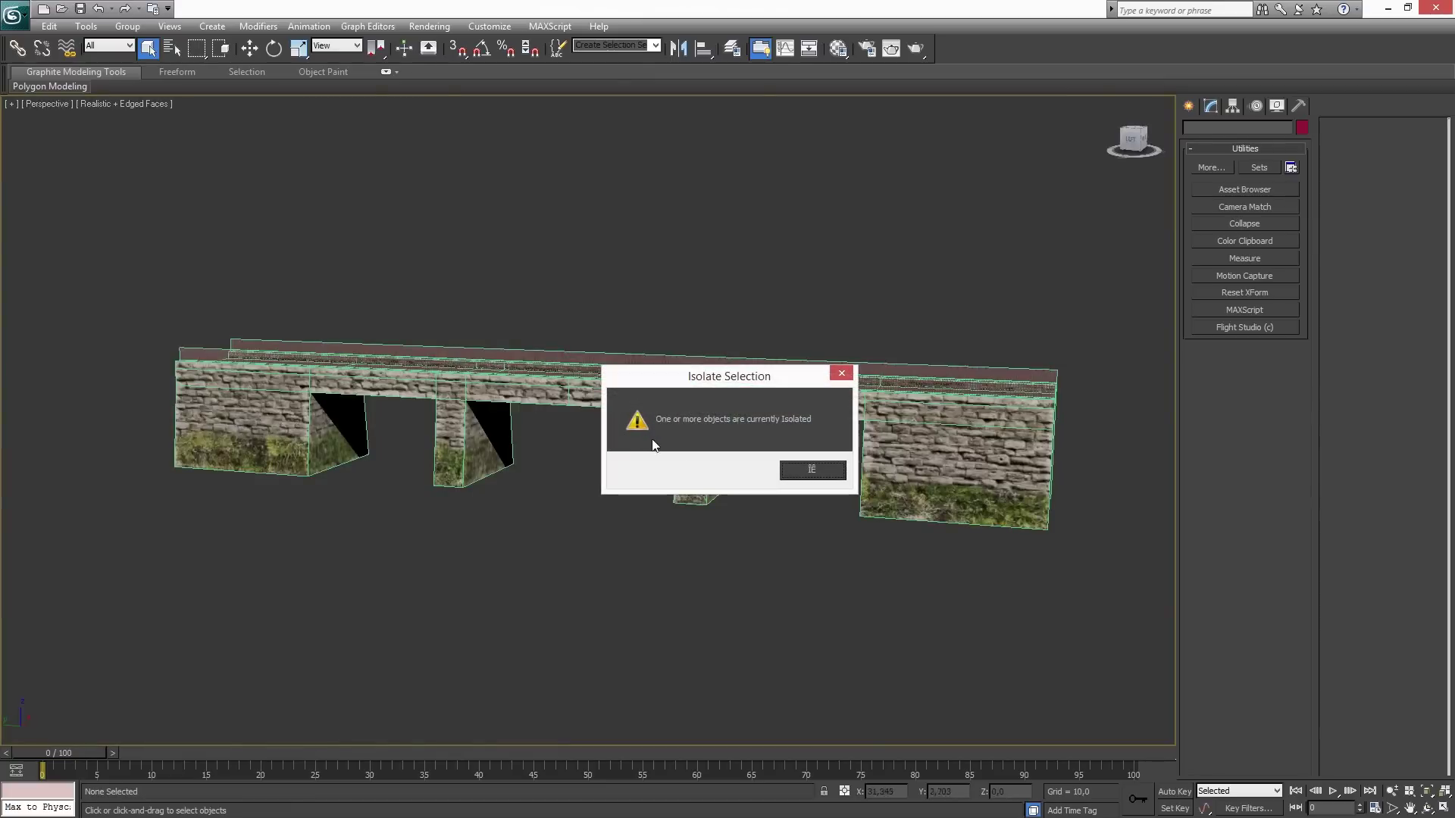
Dismiss the isolation warning and examine the bridge's piers, deck and railings from several angles.
left_click(797, 473)
middle_click_drag(486, 509, 555, 465, "alt")
scroll(589, 532, "down", 3)
scroll(589, 532, "up", 6)
scroll(563, 461, "down", 2)
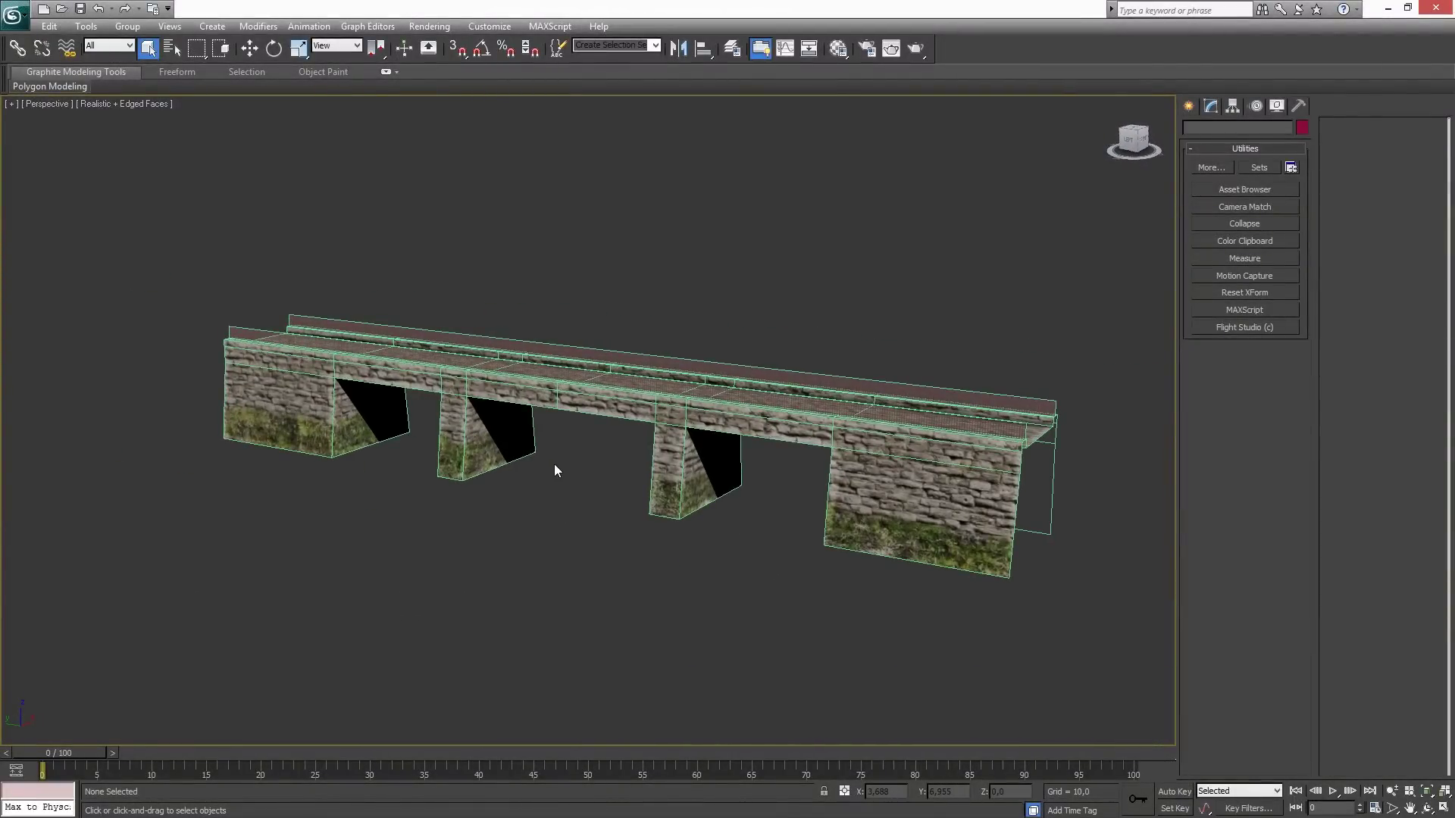
scroll(554, 464, "up", 3)
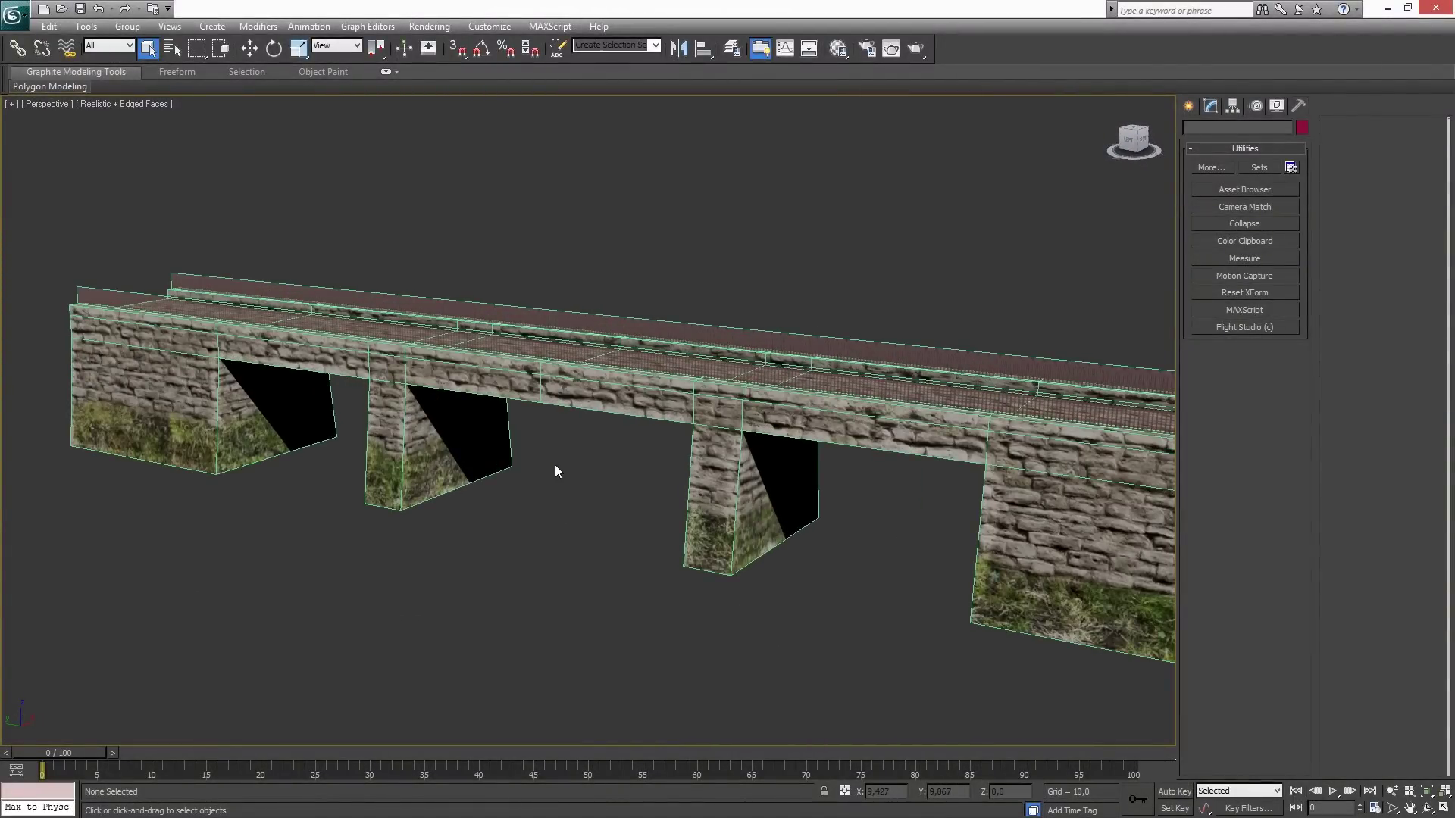
middle_click_drag(554, 465, 330, 479, "alt")
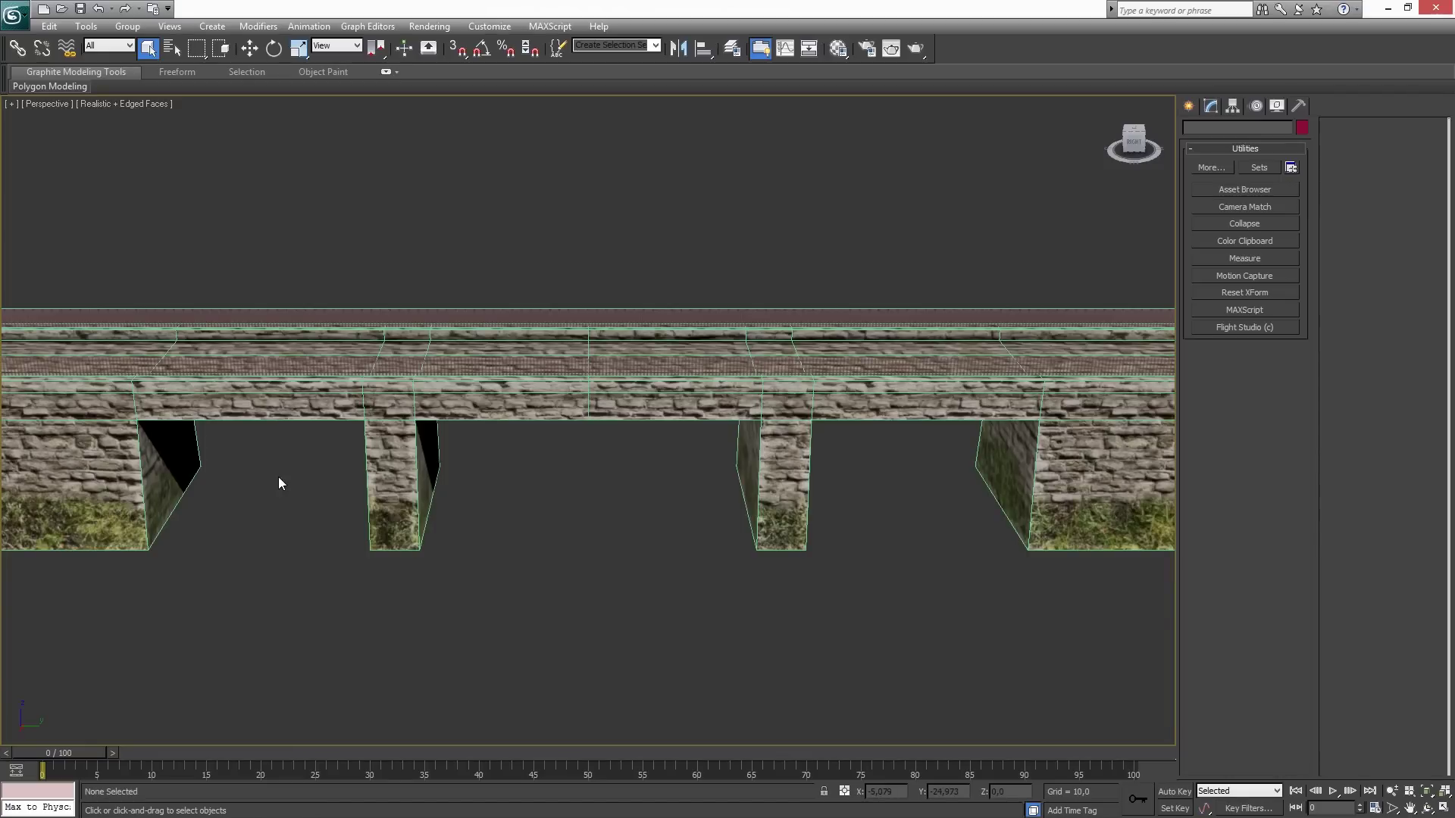
middle_click_drag(278, 479, 504, 468, "alt")
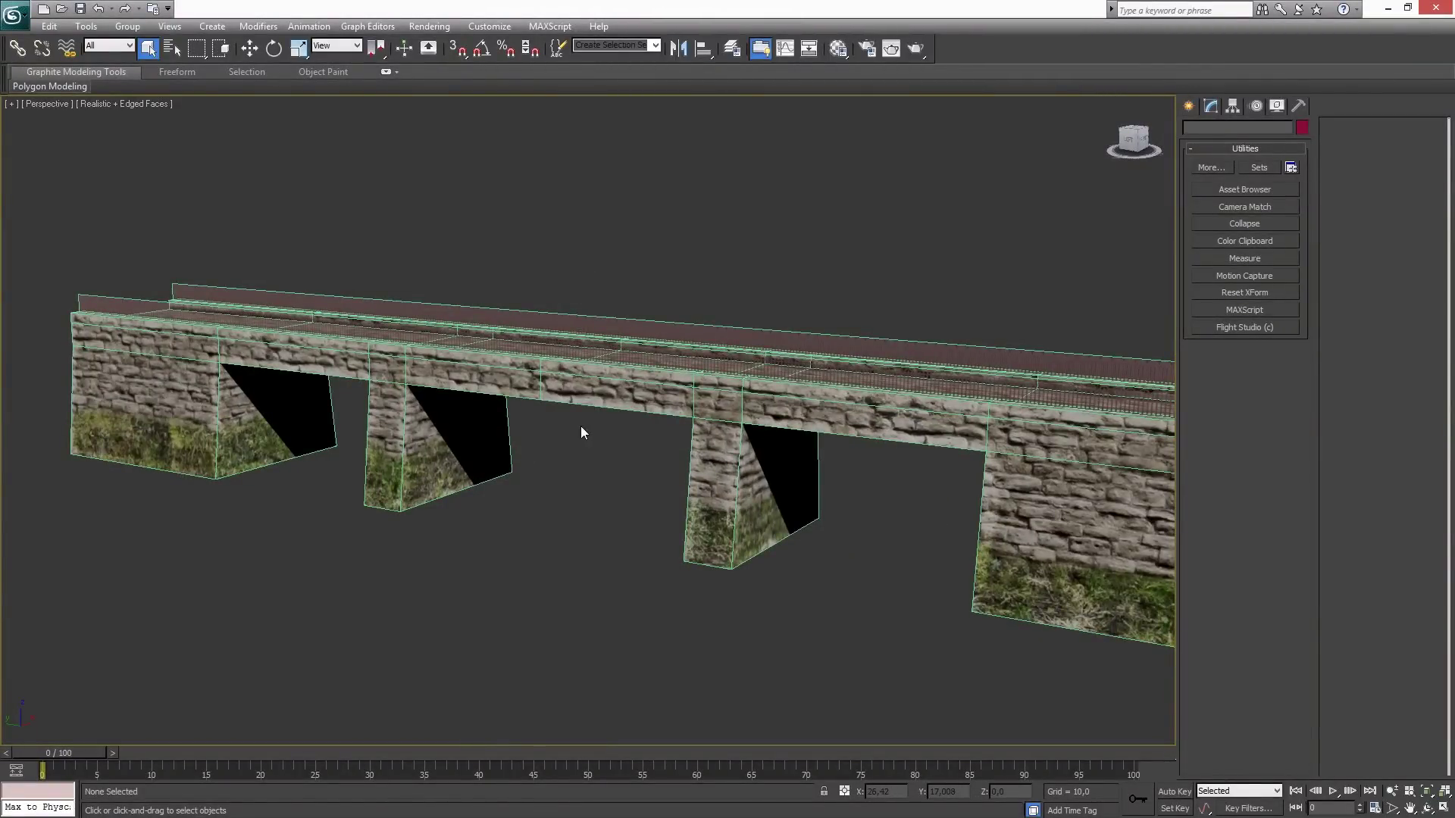
mouse_move(584, 433)
middle_mouse_down("alt")
mouse_move(323, 443)
mouse_move(407, 429)
mouse_move(588, 442)
mouse_move(476, 467)
mouse_move(585, 437)
middle_mouse_up("alt")
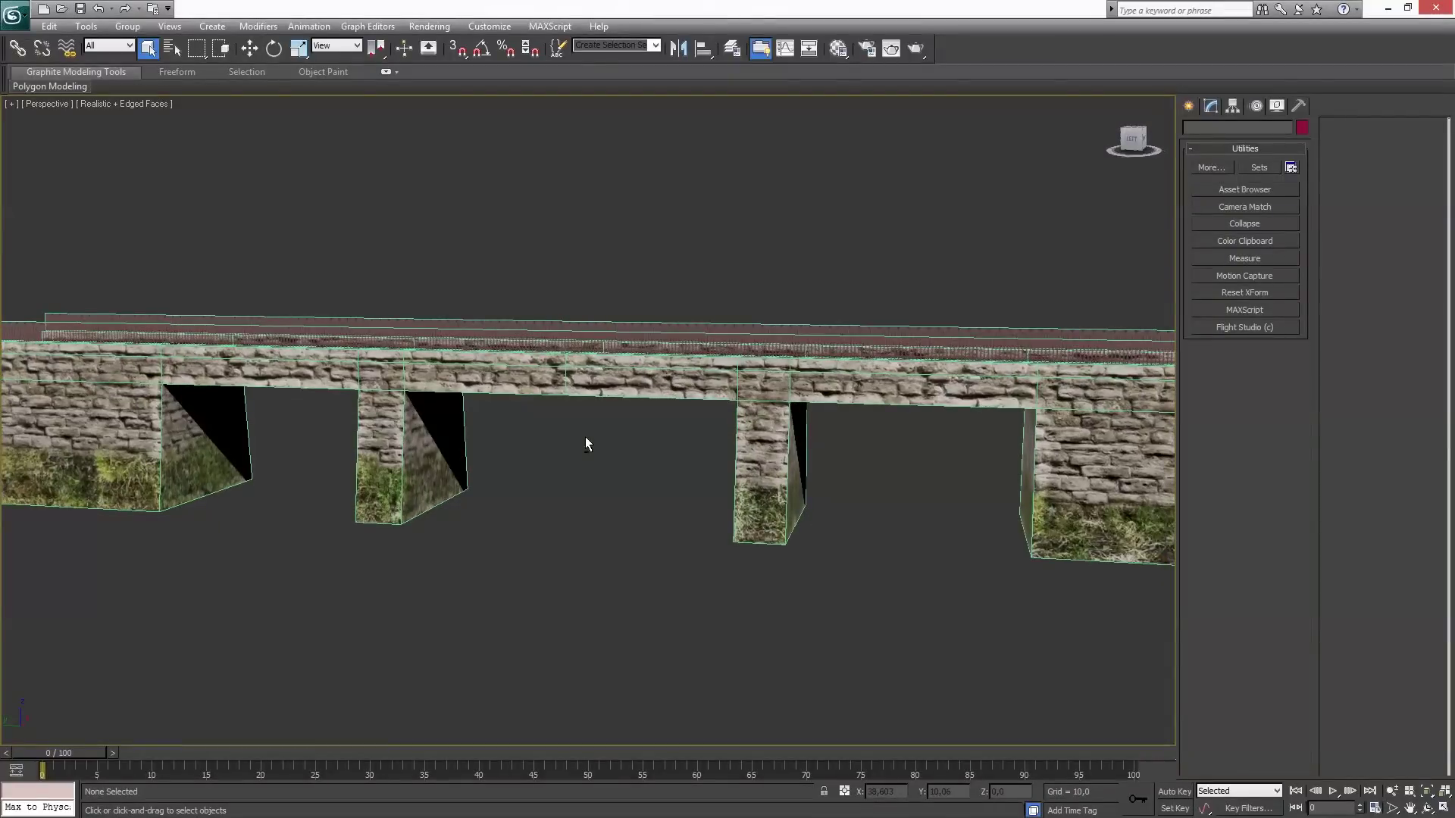
Open the Material Editor and inspect the maps of the 24 - Default bridge material.
scroll(585, 436, "down", 5)
key("m")
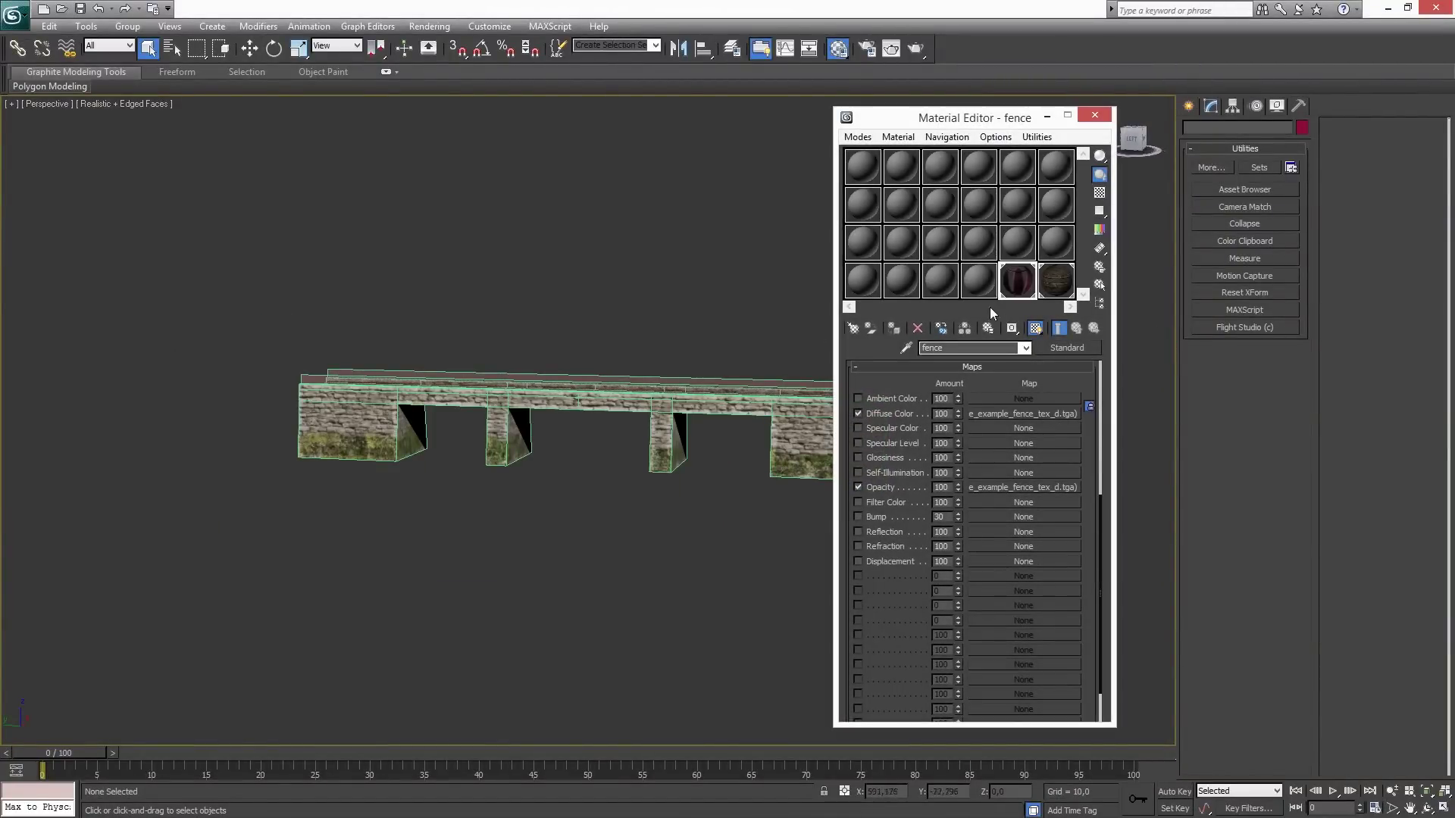
left_click(1055, 279)
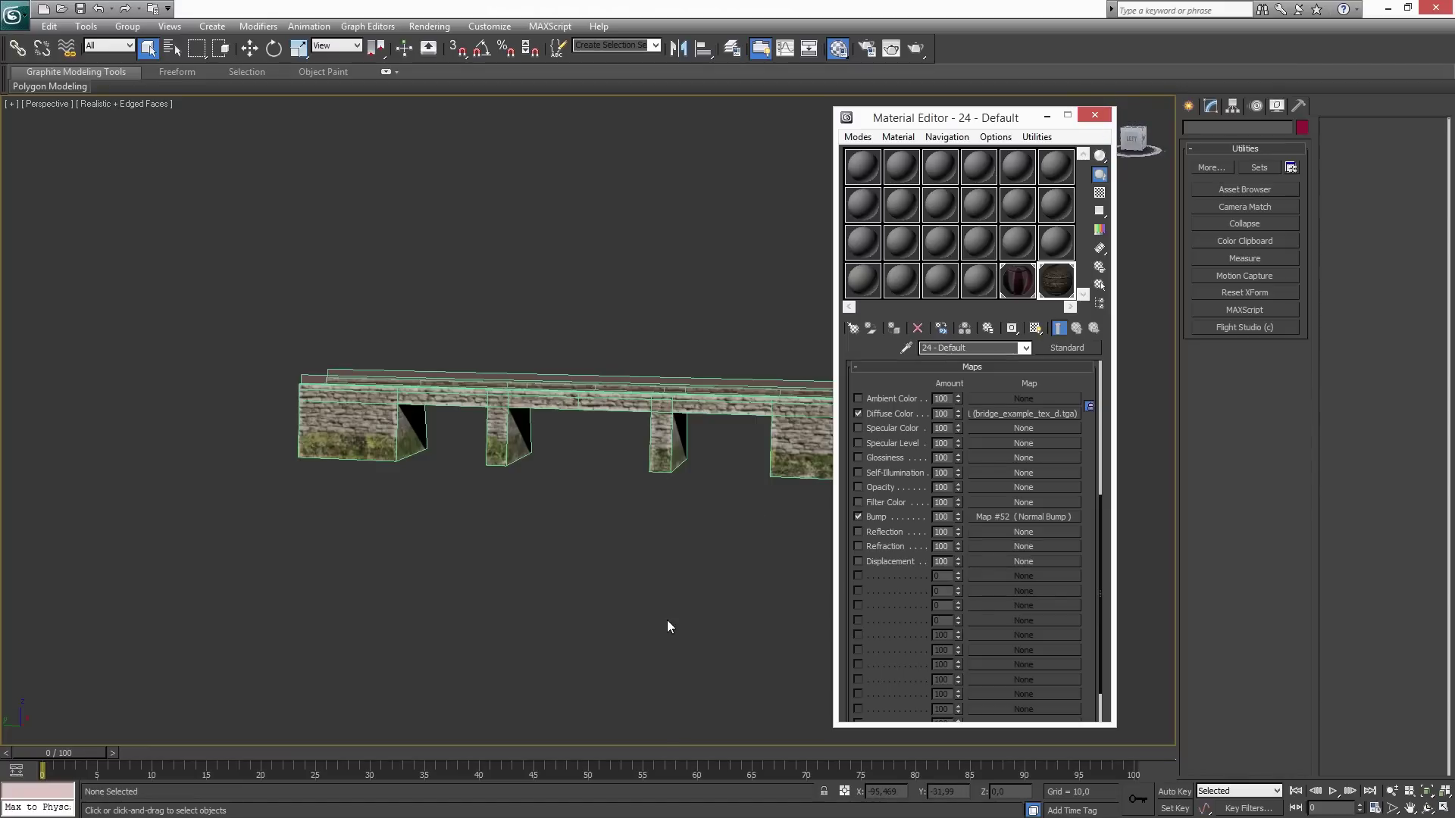
Switch to Far and create a folder named user_assets in WarThunderCDK\develop\assets\entities.
key("alt+Tab")
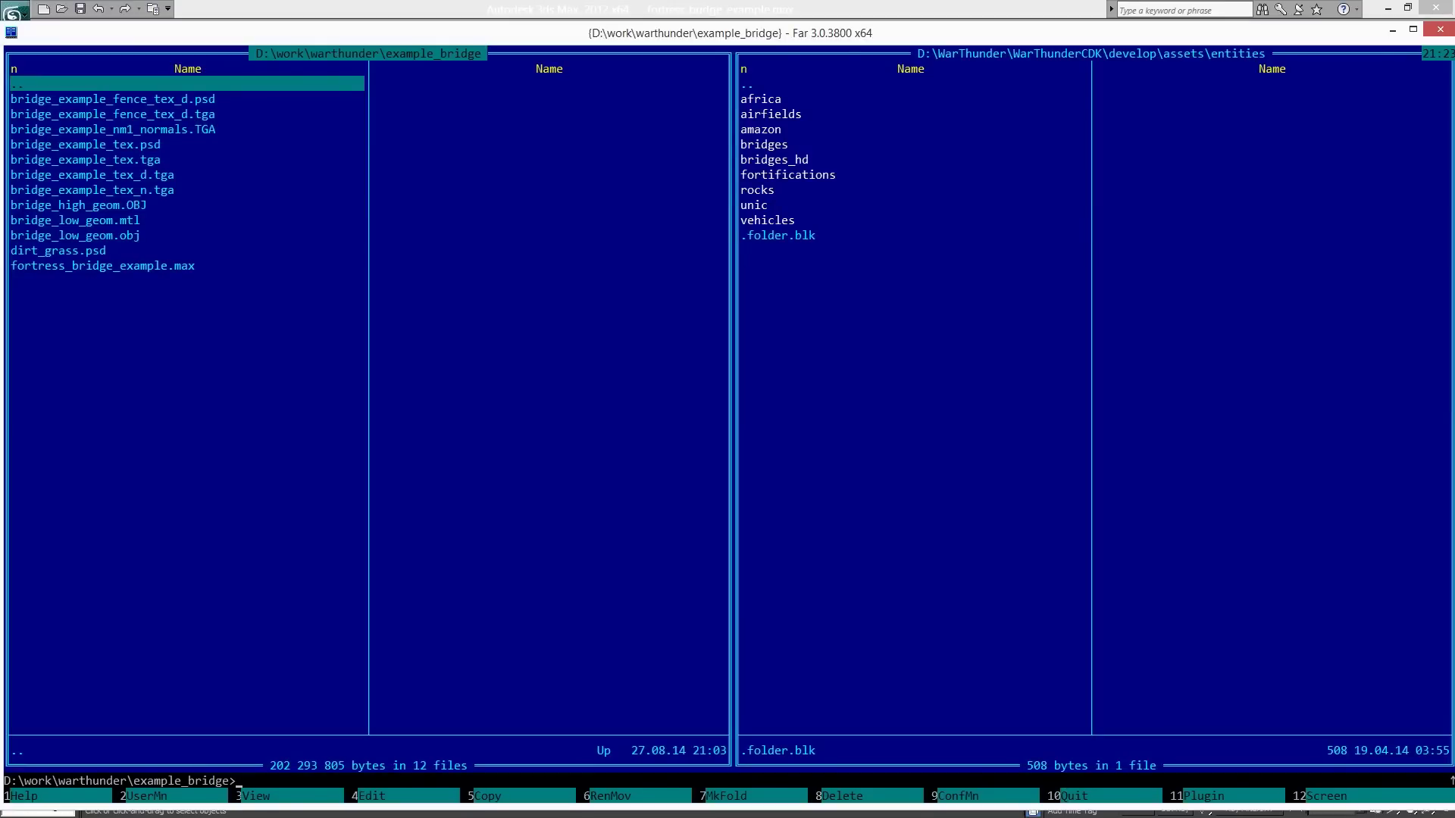
left_click(772, 334)
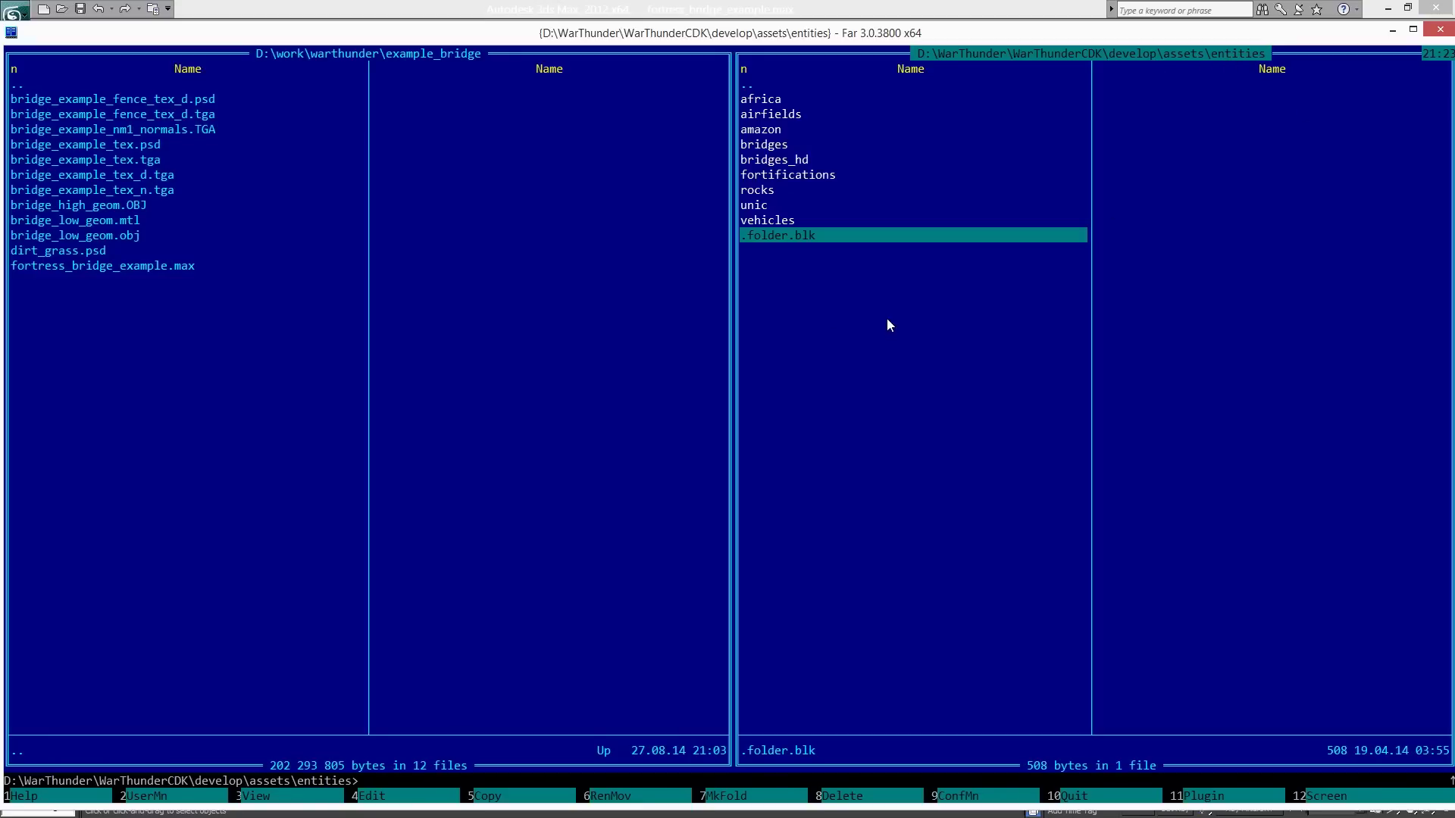
key("F7")
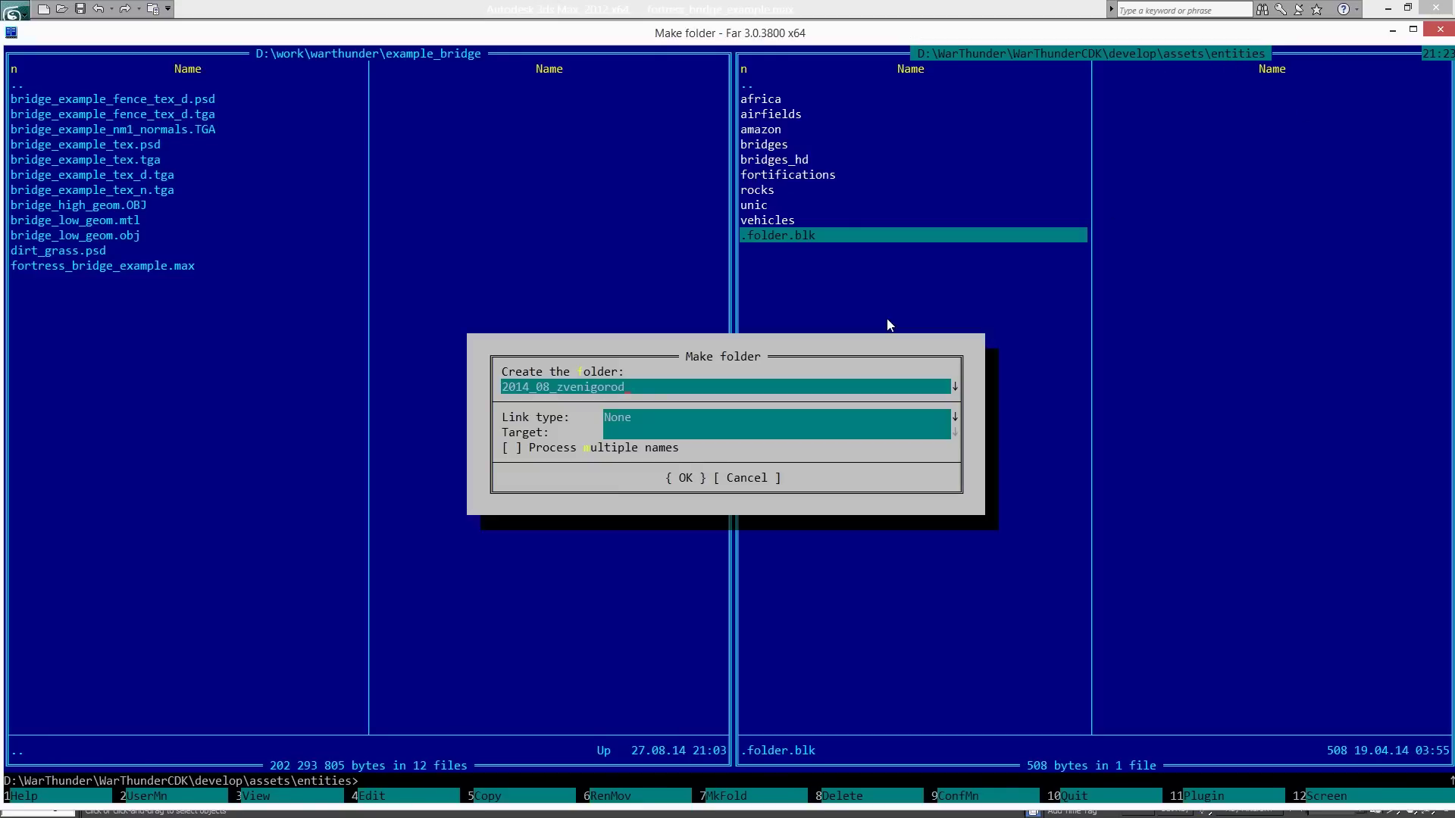
key("BackSpace")
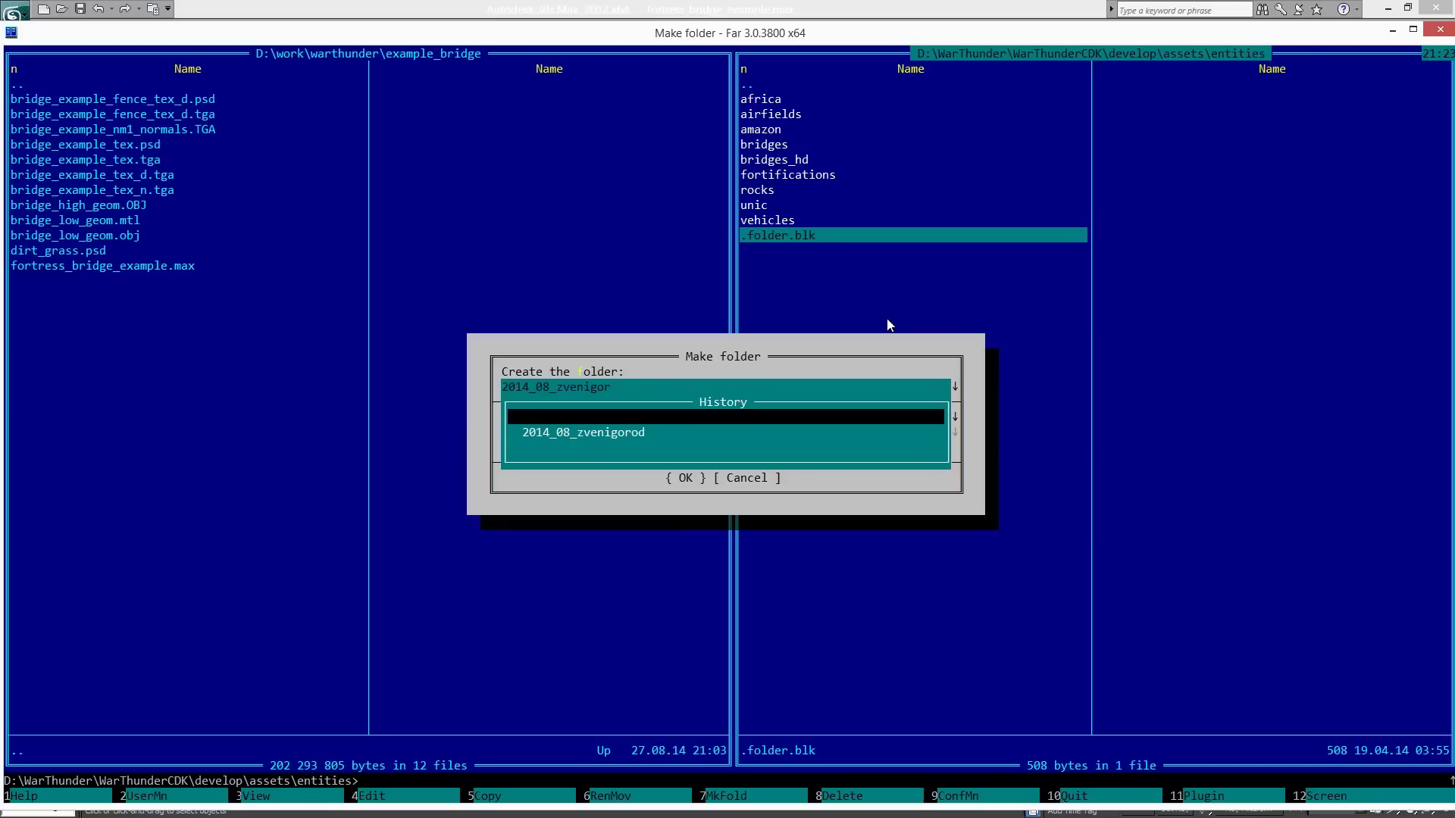
key("BackSpace")
key("BackSpace")
key("BackSpace")
key("BackSpace")
key("BackSpace")
key("BackSpace")
key("BackSpace")
key("BackSpace")
key("BackSpace")
key("BackSpace")
key("BackSpace")
key("BackSpace")
key("BackSpace")
key("BackSpace")
key("BackSpace")
key("BackSpace")
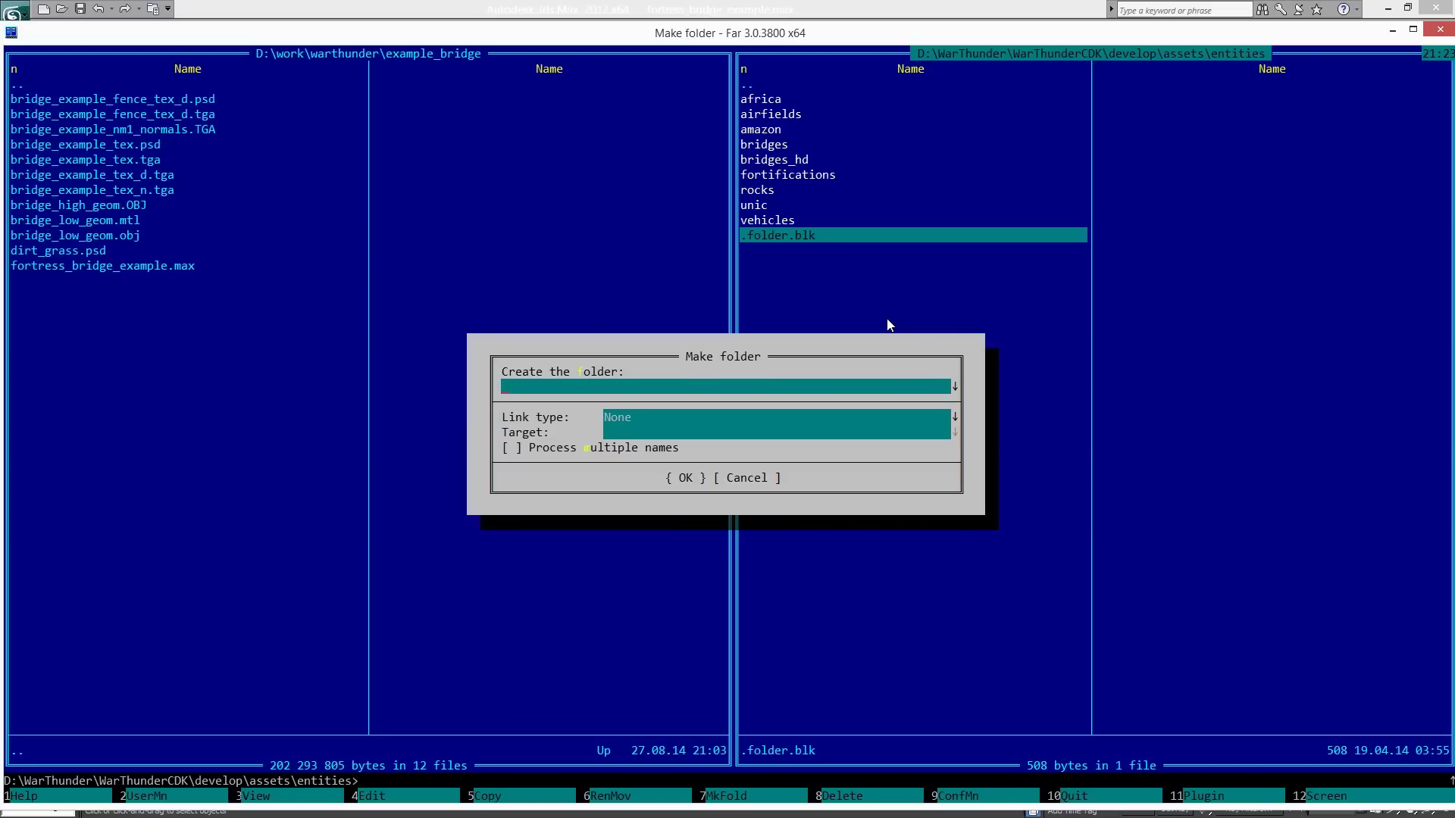
type("user_assets")
key("Return")
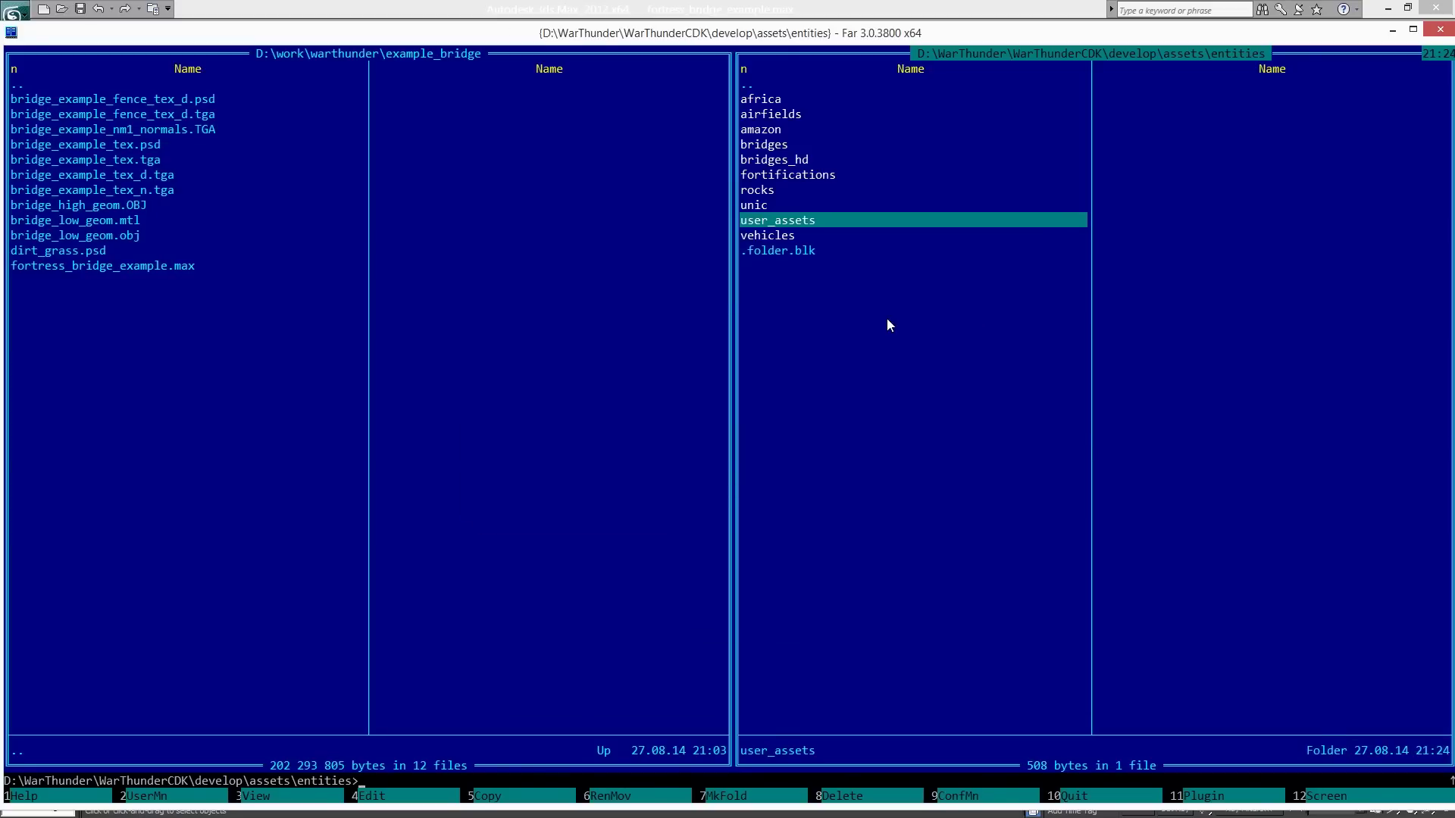
Create an example_bridge folder inside user_assets and open it.
key("Return")
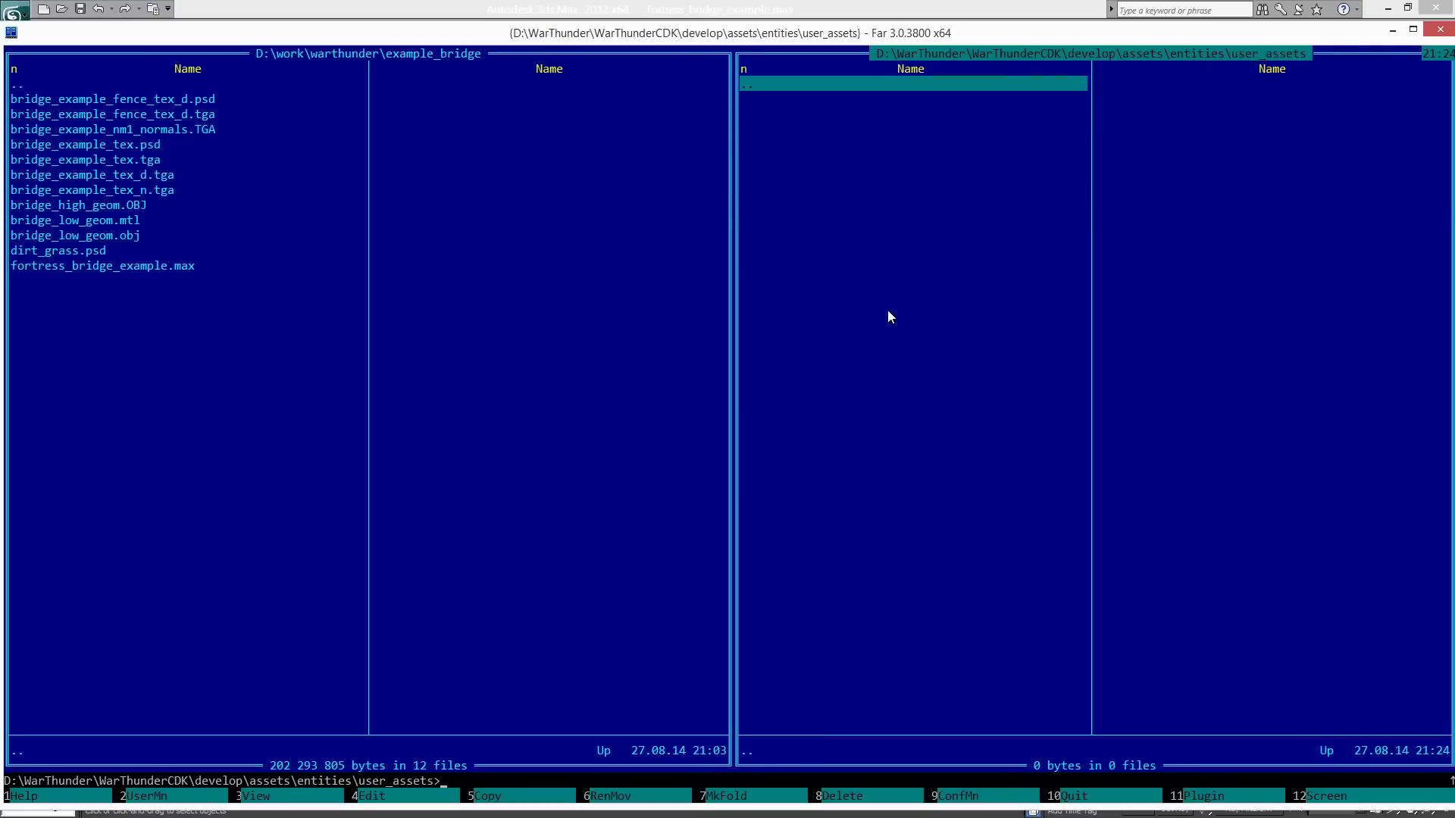
key("F7")
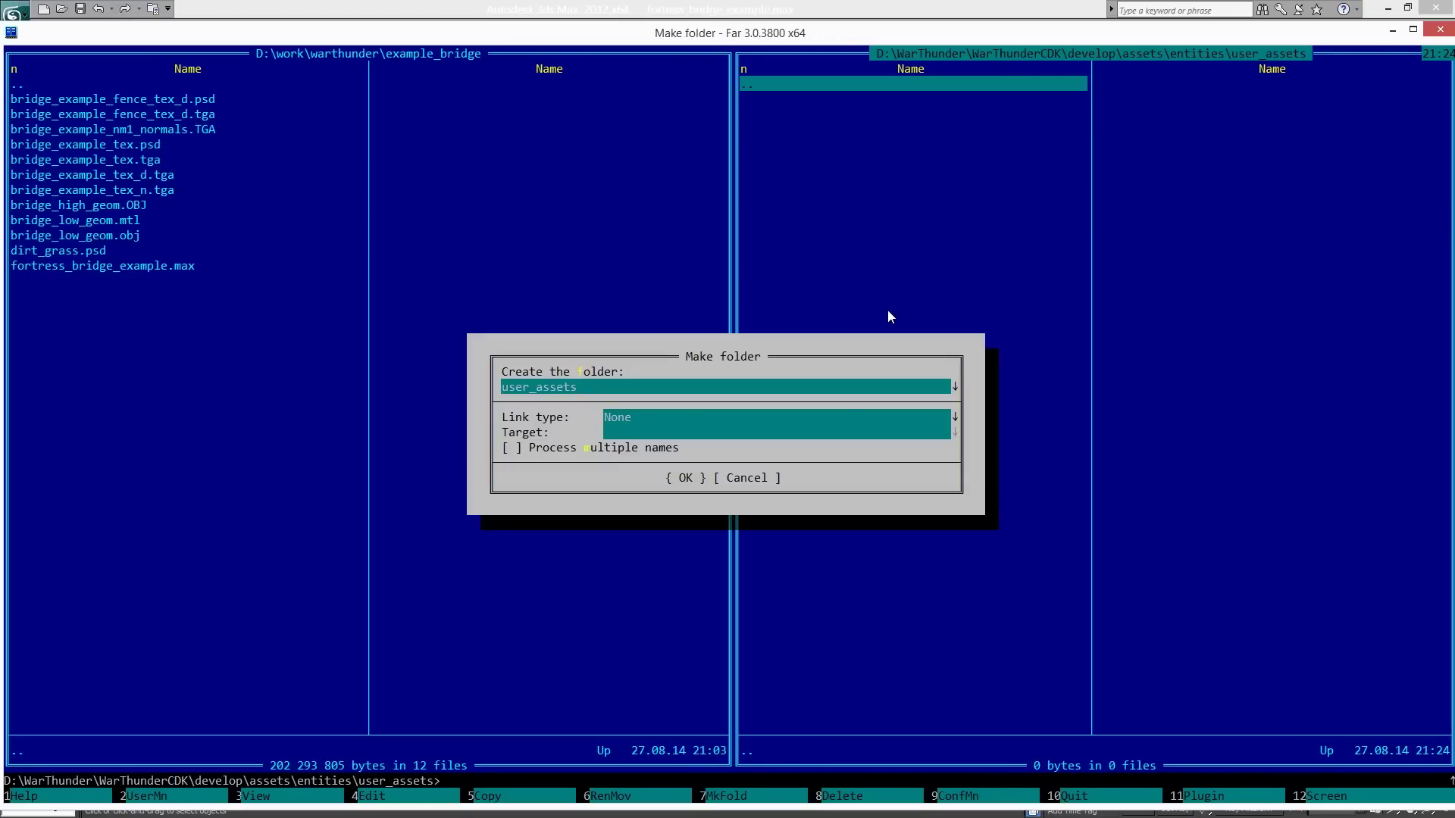
type("example_bridge")
key("Return")
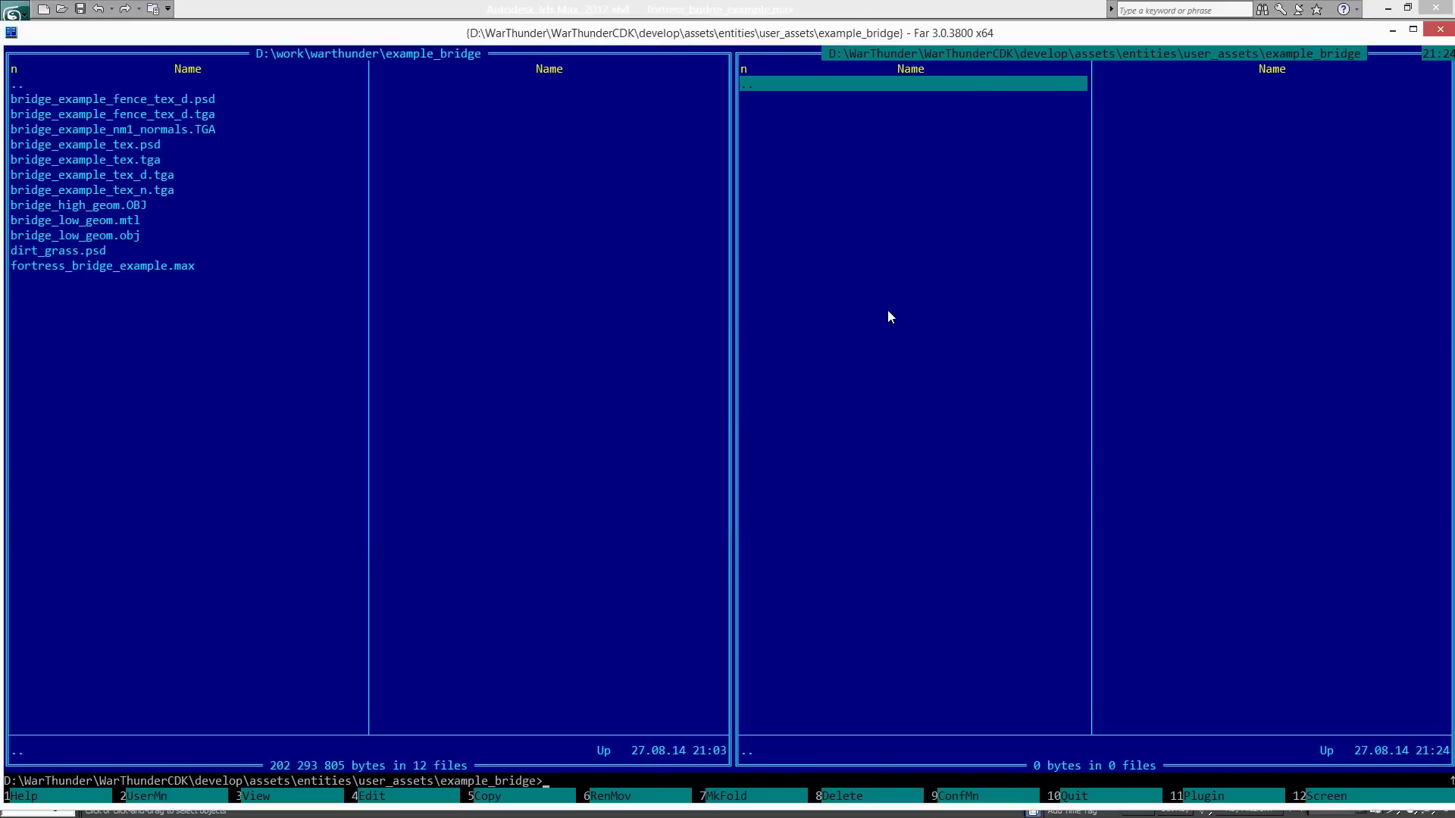
Copy bridge_example_tex_d.tga, bridge_example_tex_n.tga and bridge_example_fence_tex_d.tga from the work folder into user_assets\example_bridge.
key("Tab")
key("Down")
key("Down")
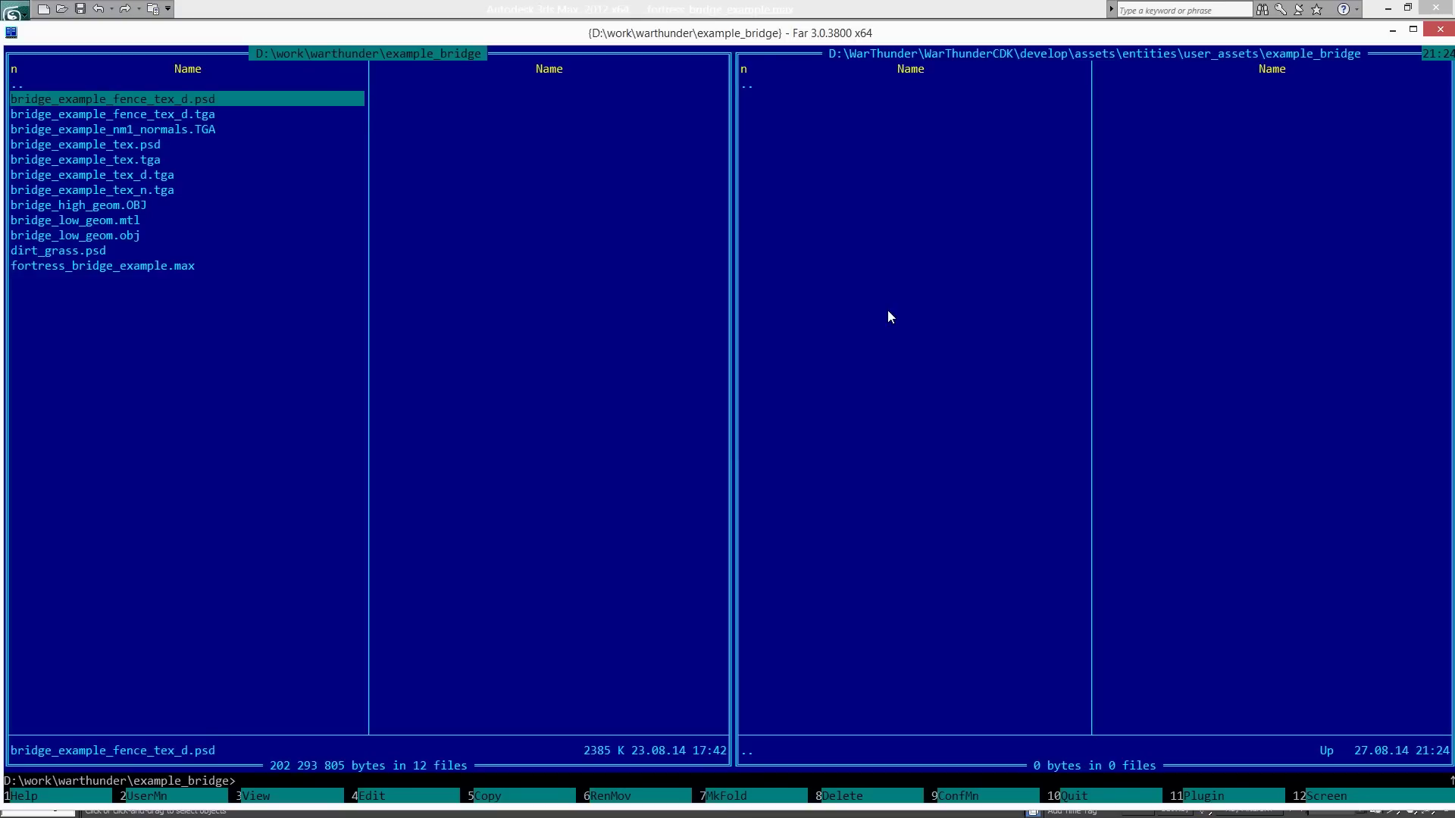
key("Down")
key("Down")
key("Down")
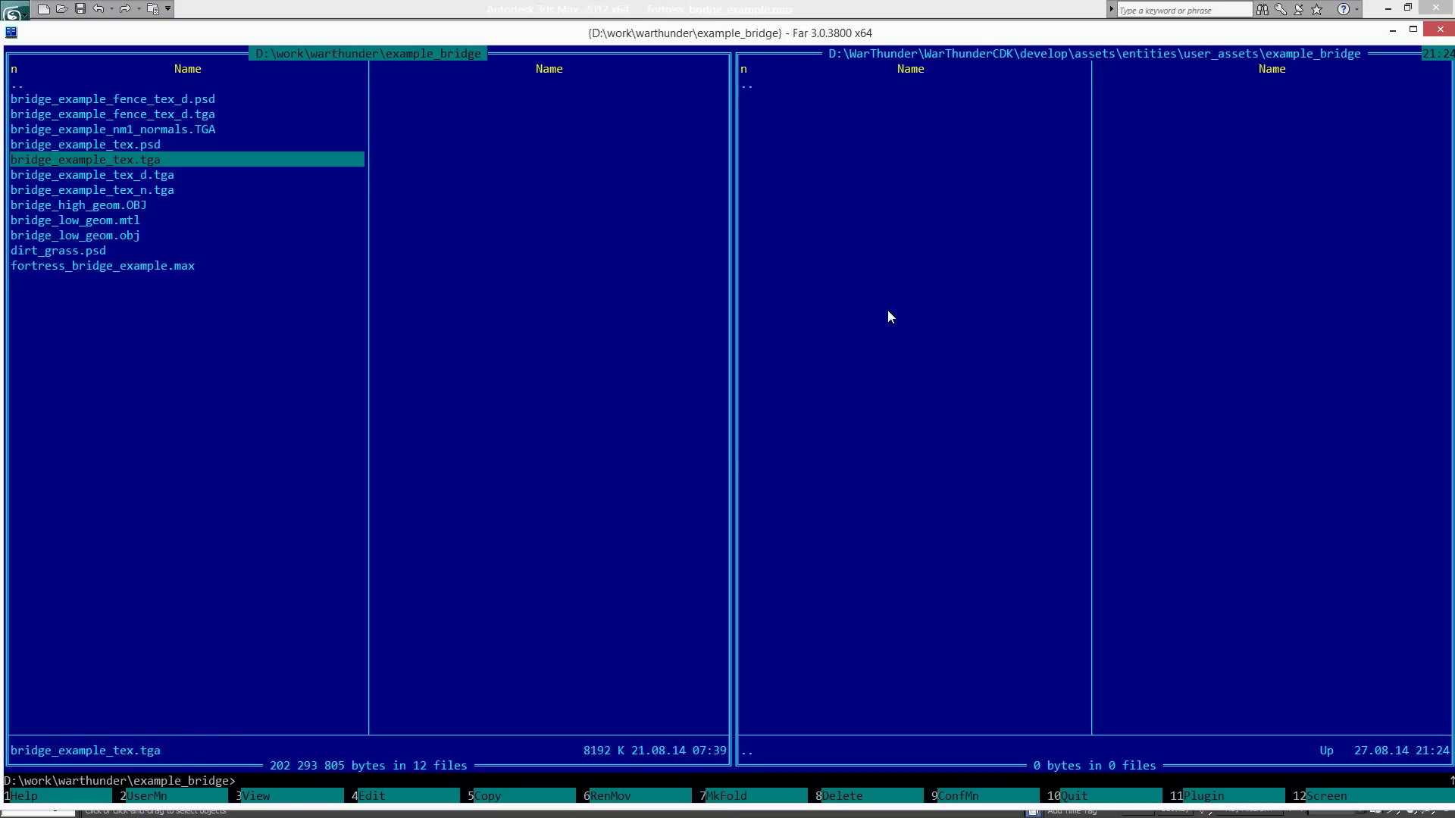
key("Down")
key("shift+Down")
key("shift+Down")
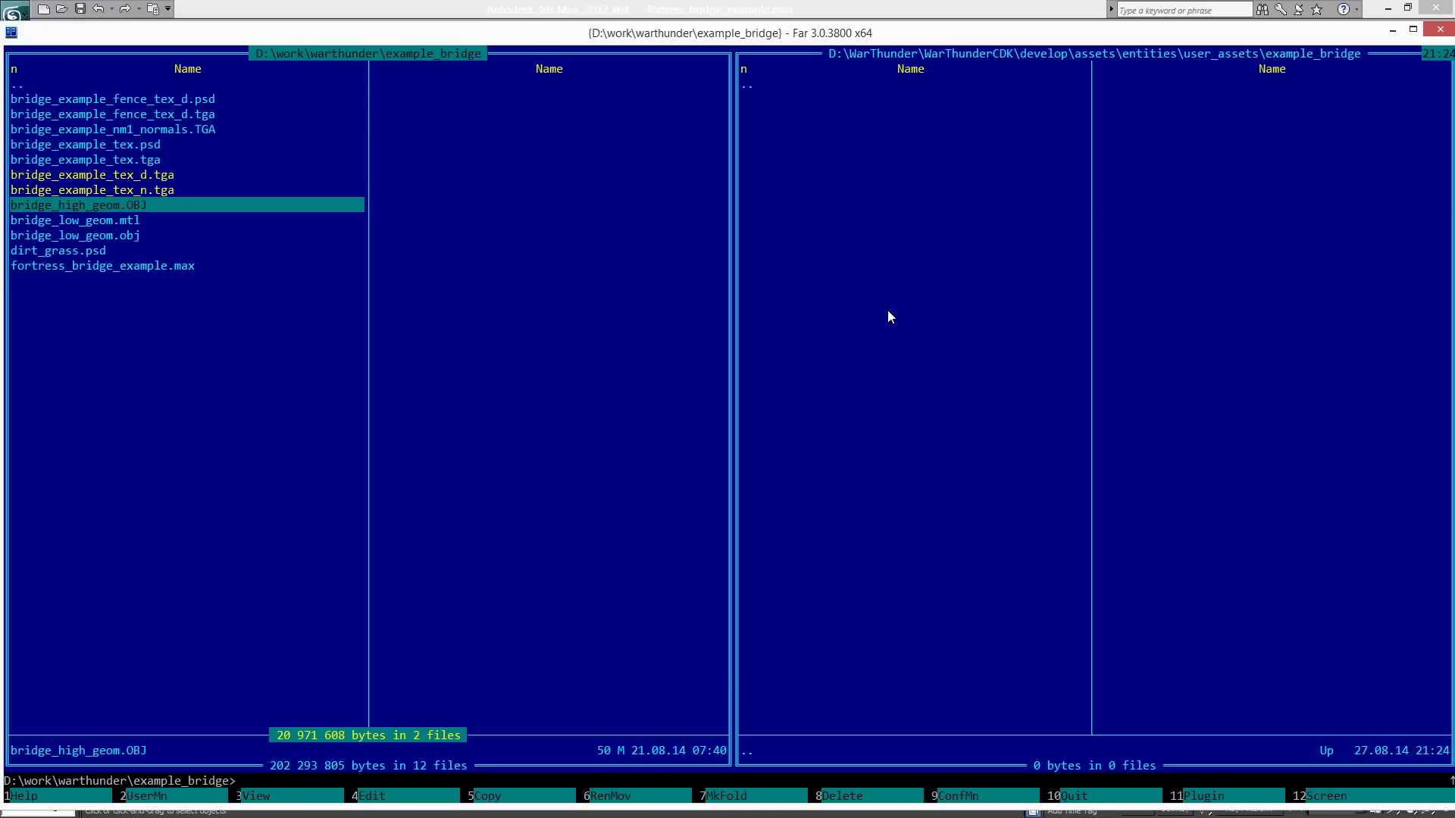
key("Up")
key("Up")
key("Up")
key("Up")
key("Up")
key("Up")
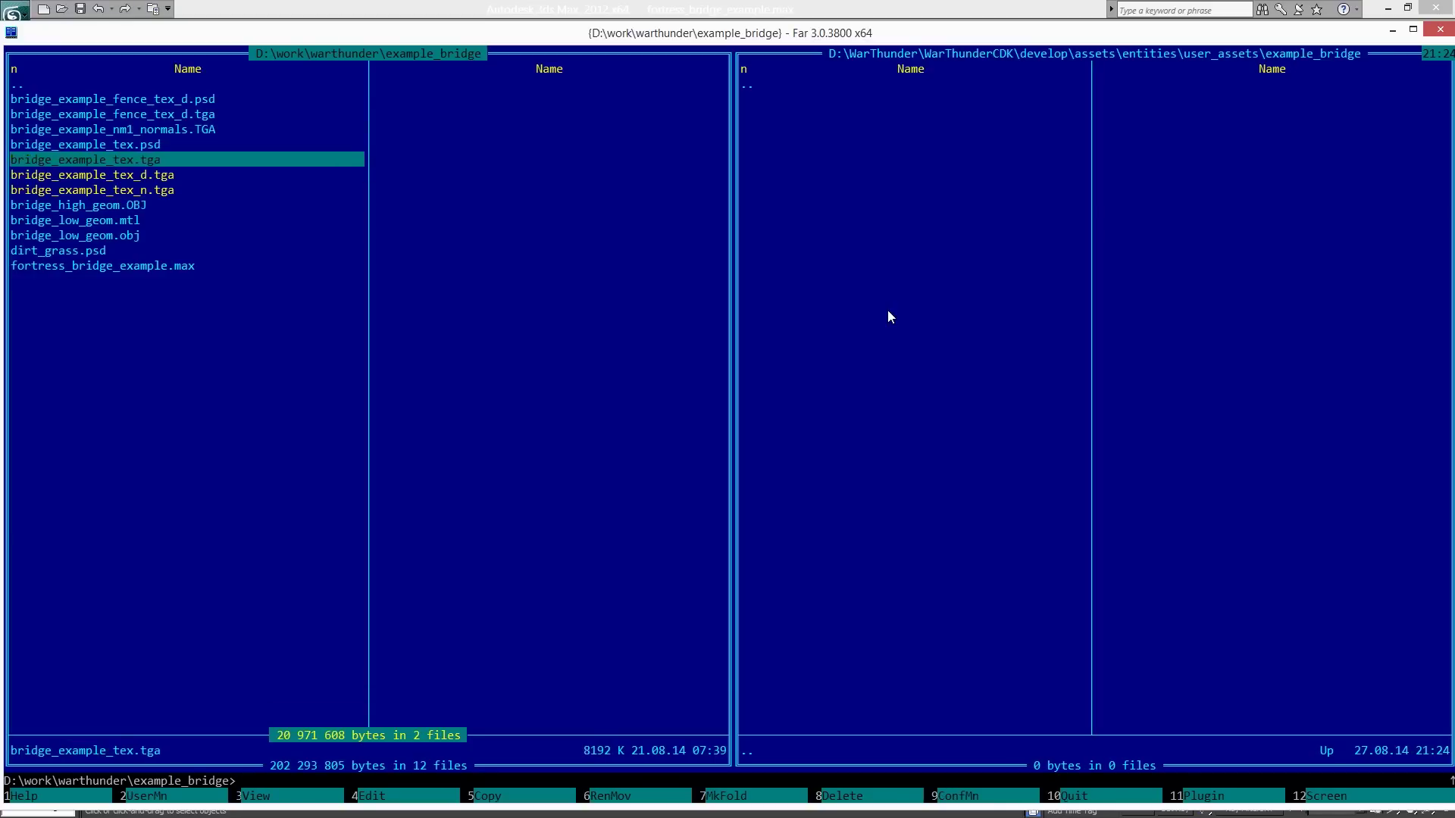
key("shift+Down")
key("Up")
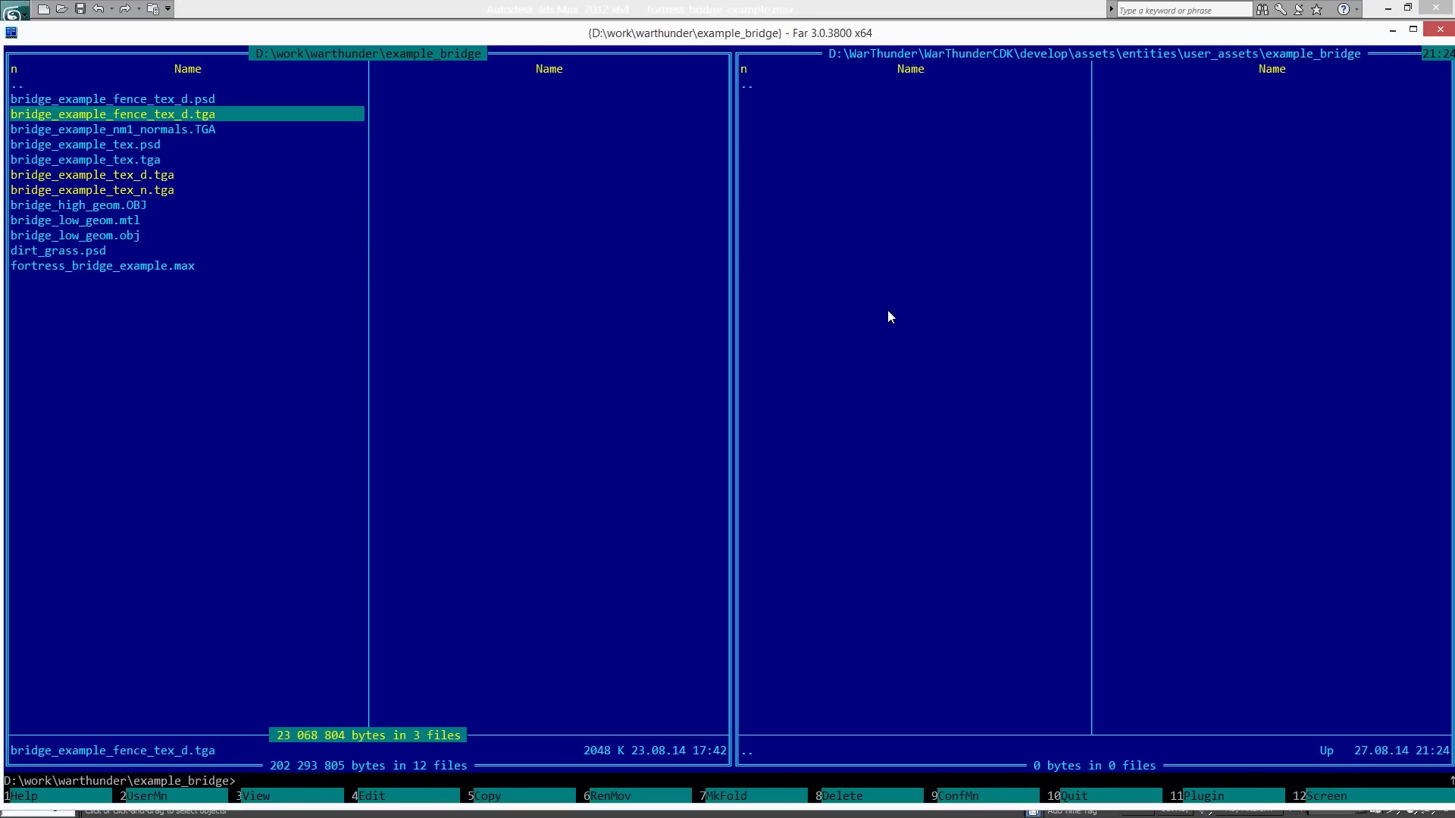
key("F5")
key("Return")
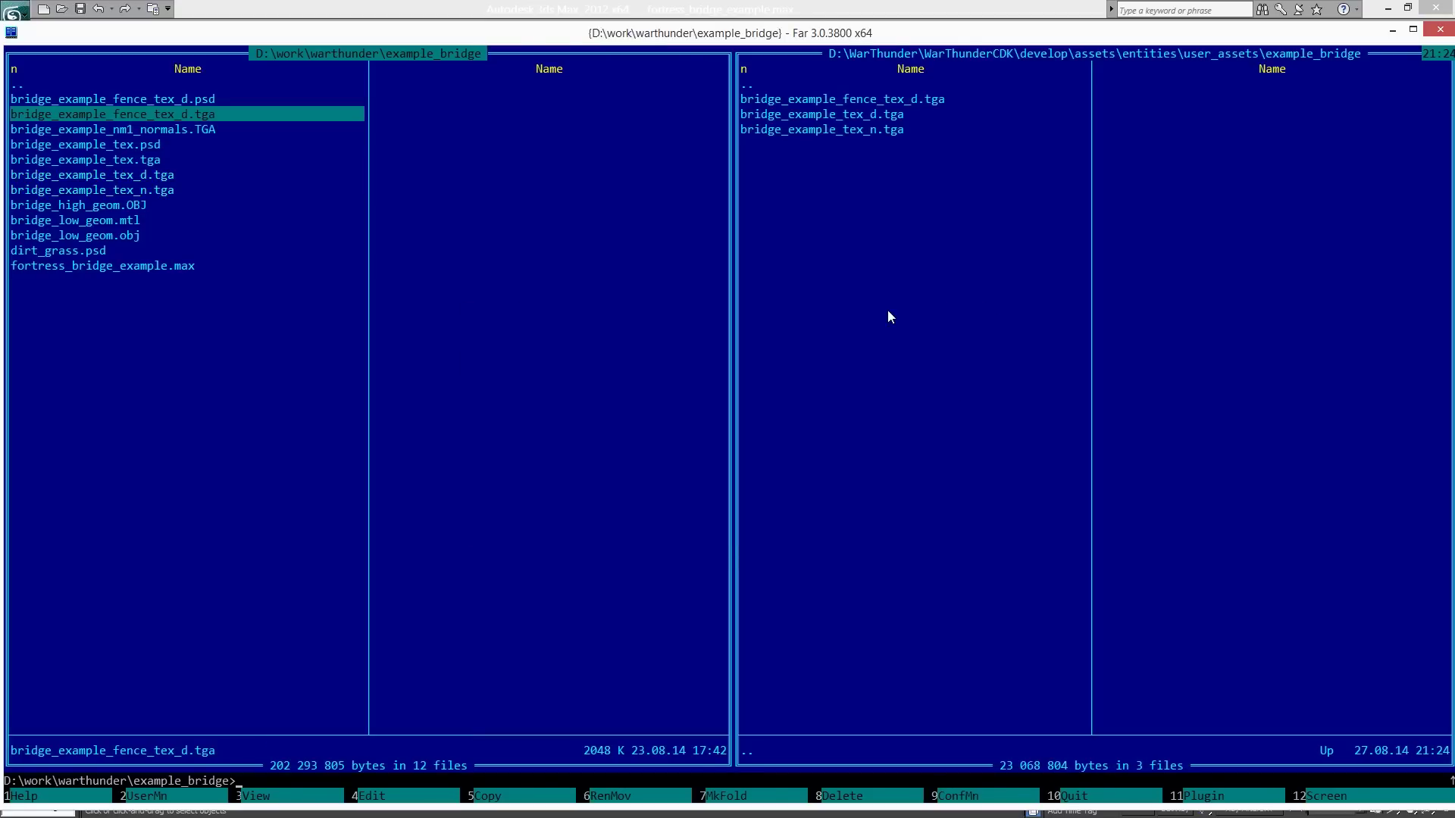
Open the copied bridge_example_tex_d.tga in Photoshop, examine its channels and close it.
key("Tab")
key("Down")
key("Down")
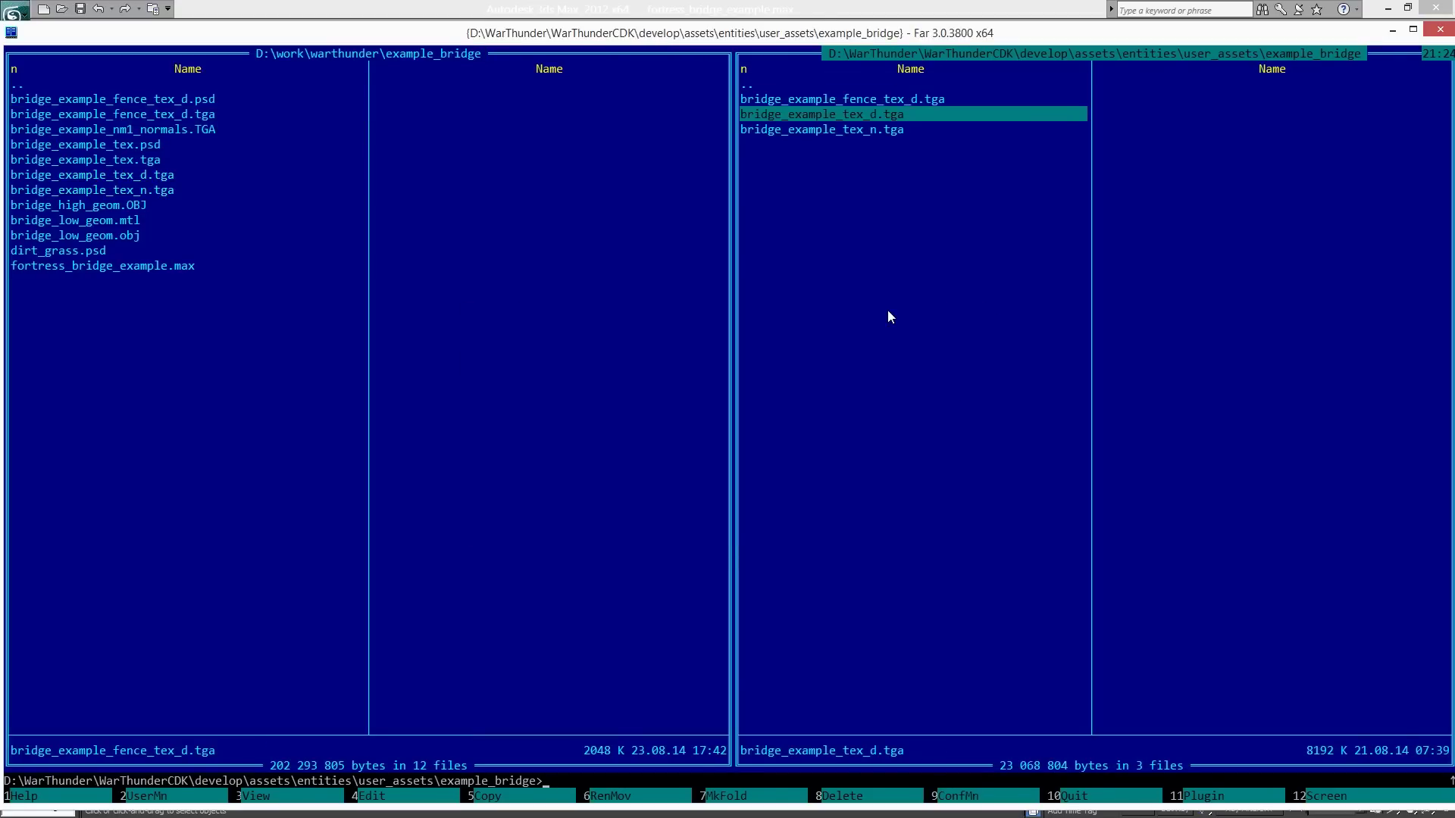
key("Return")
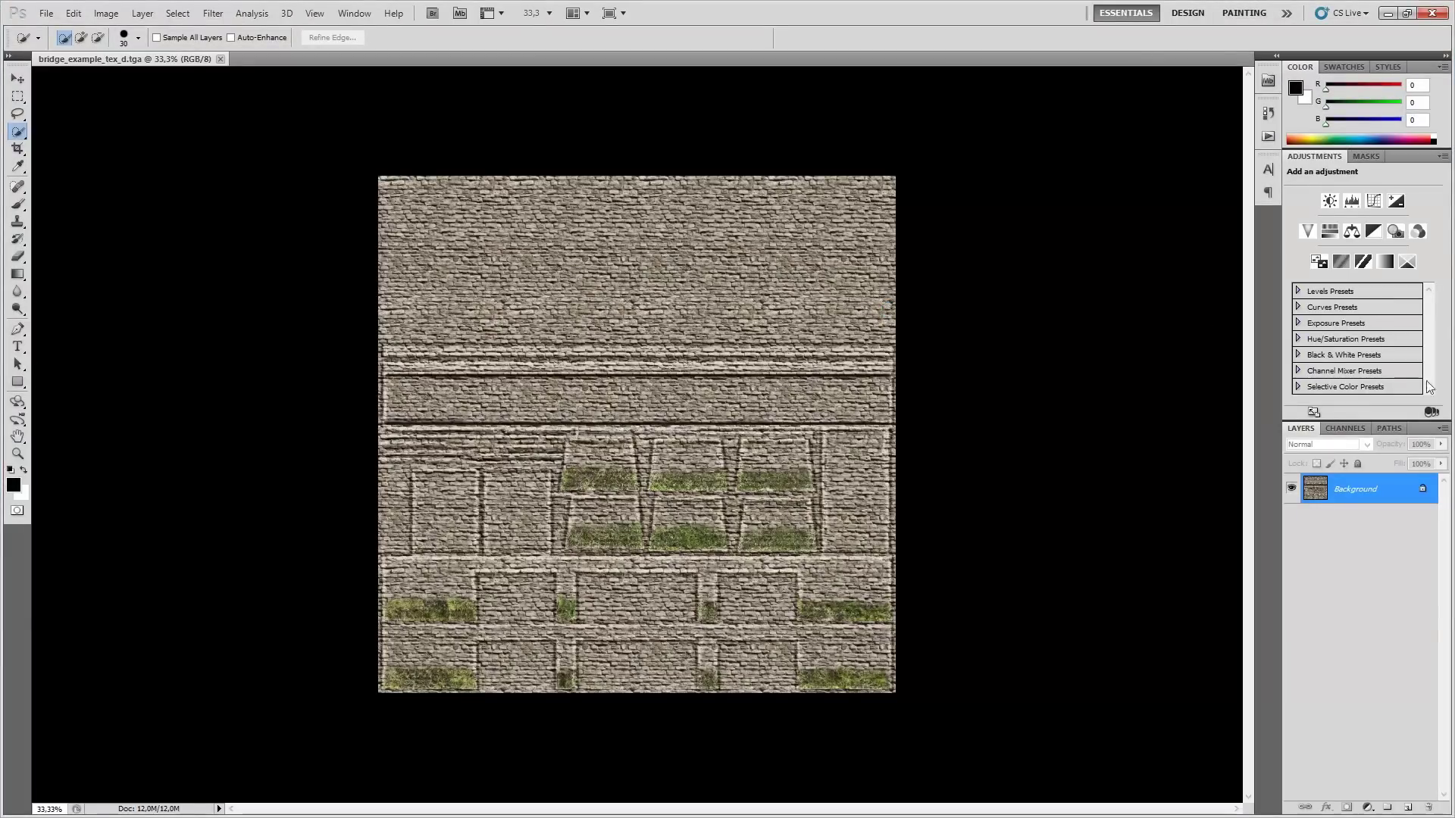
left_click(1328, 434)
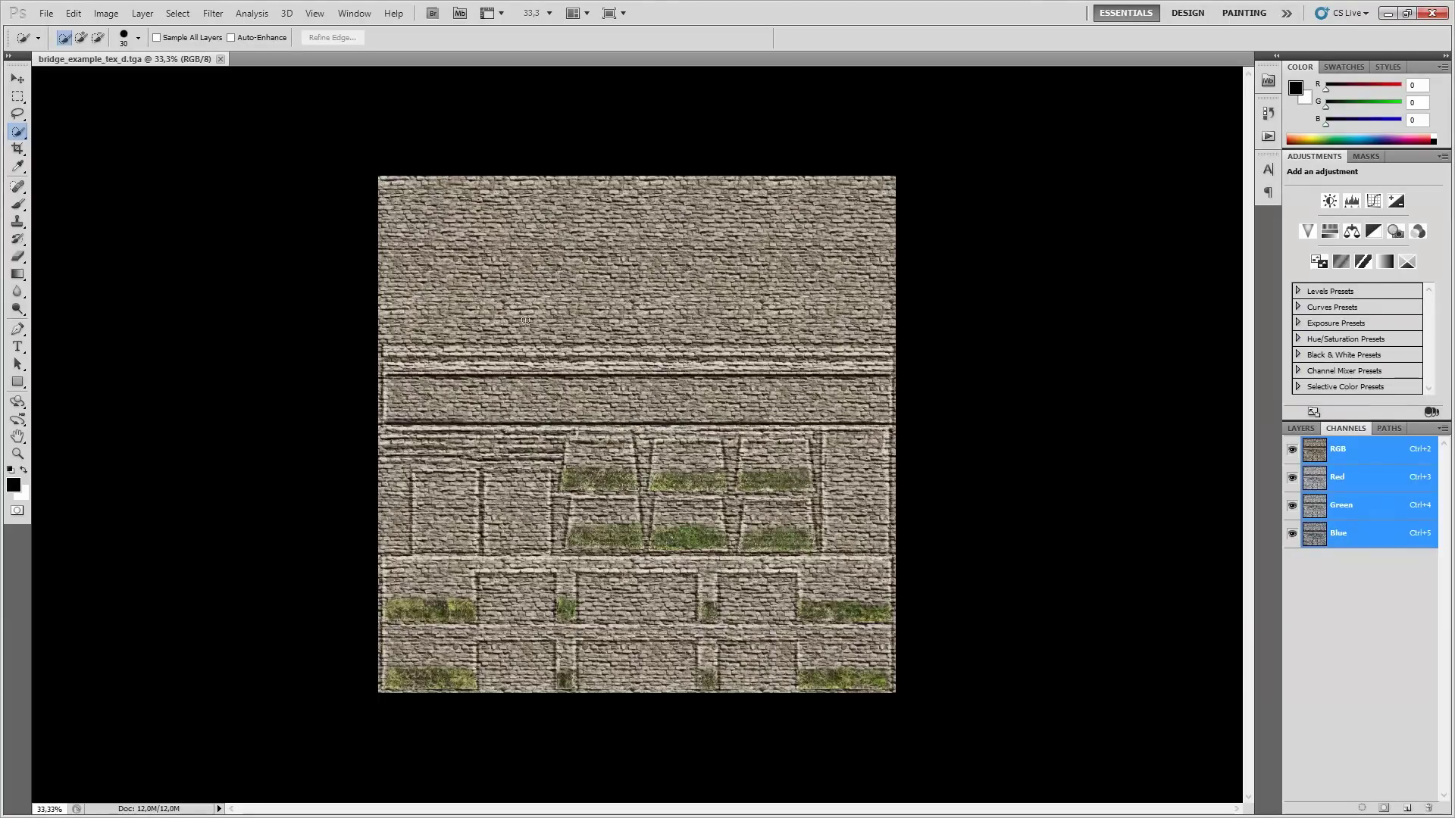
key("ctrl+w")
Return to Far, open bridge_example_tex_n.tga, examine its Alpha 1 and RGB channels, and close it.
key("alt+Tab")
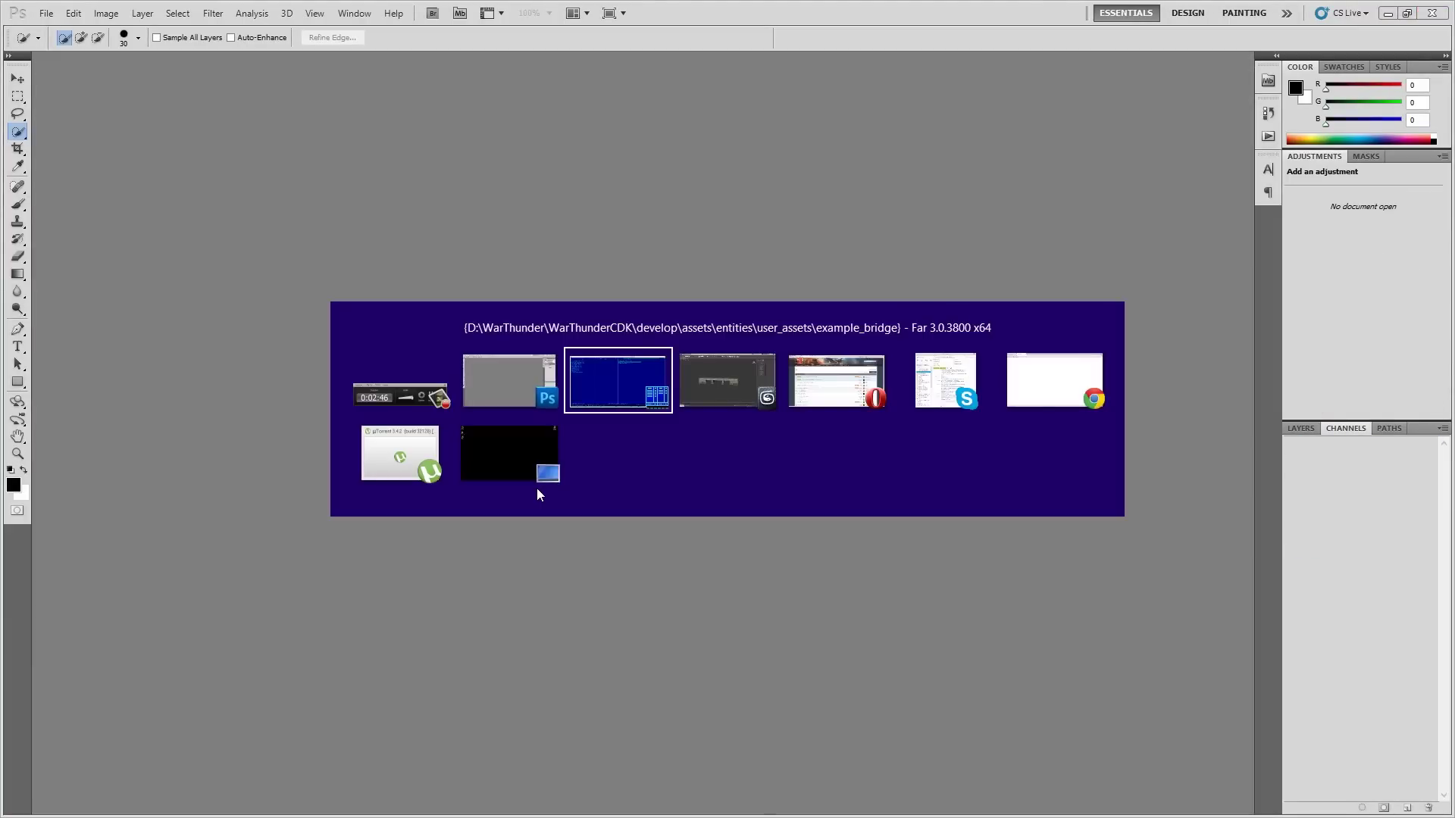
key("Return")
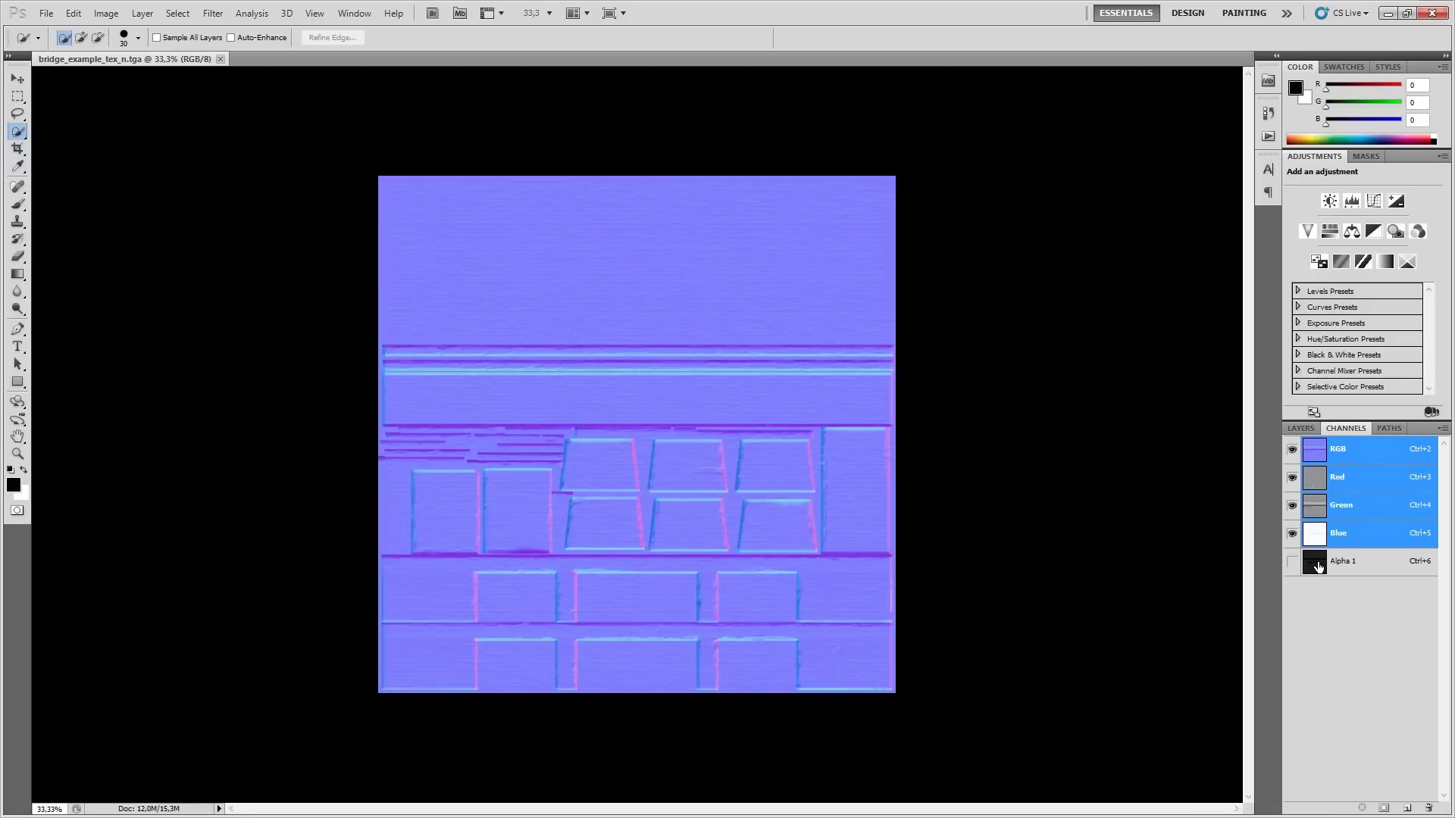
left_click(1319, 565)
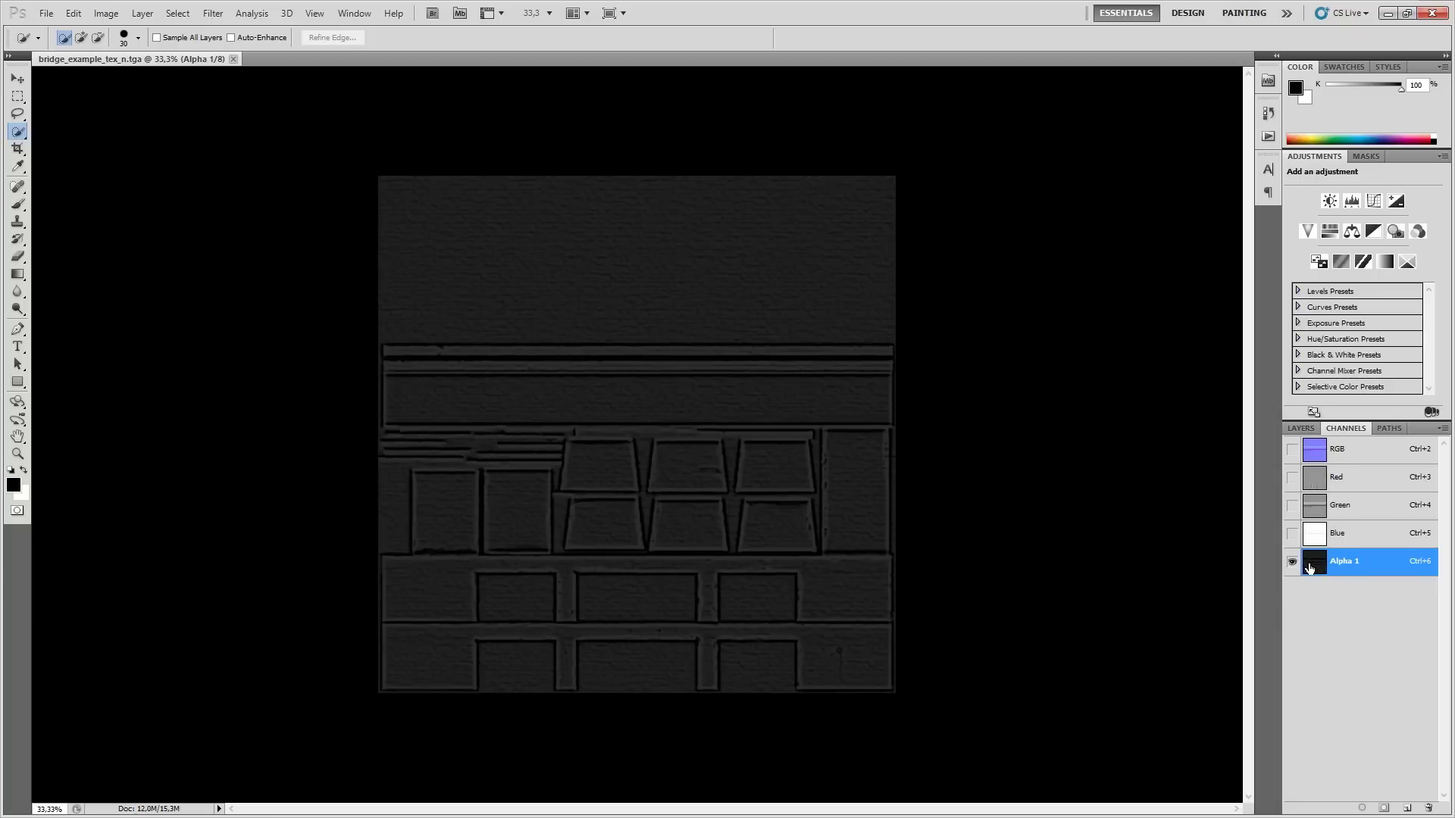
left_click(1320, 454, "shift")
left_click(1320, 454)
key("ctrl+w")
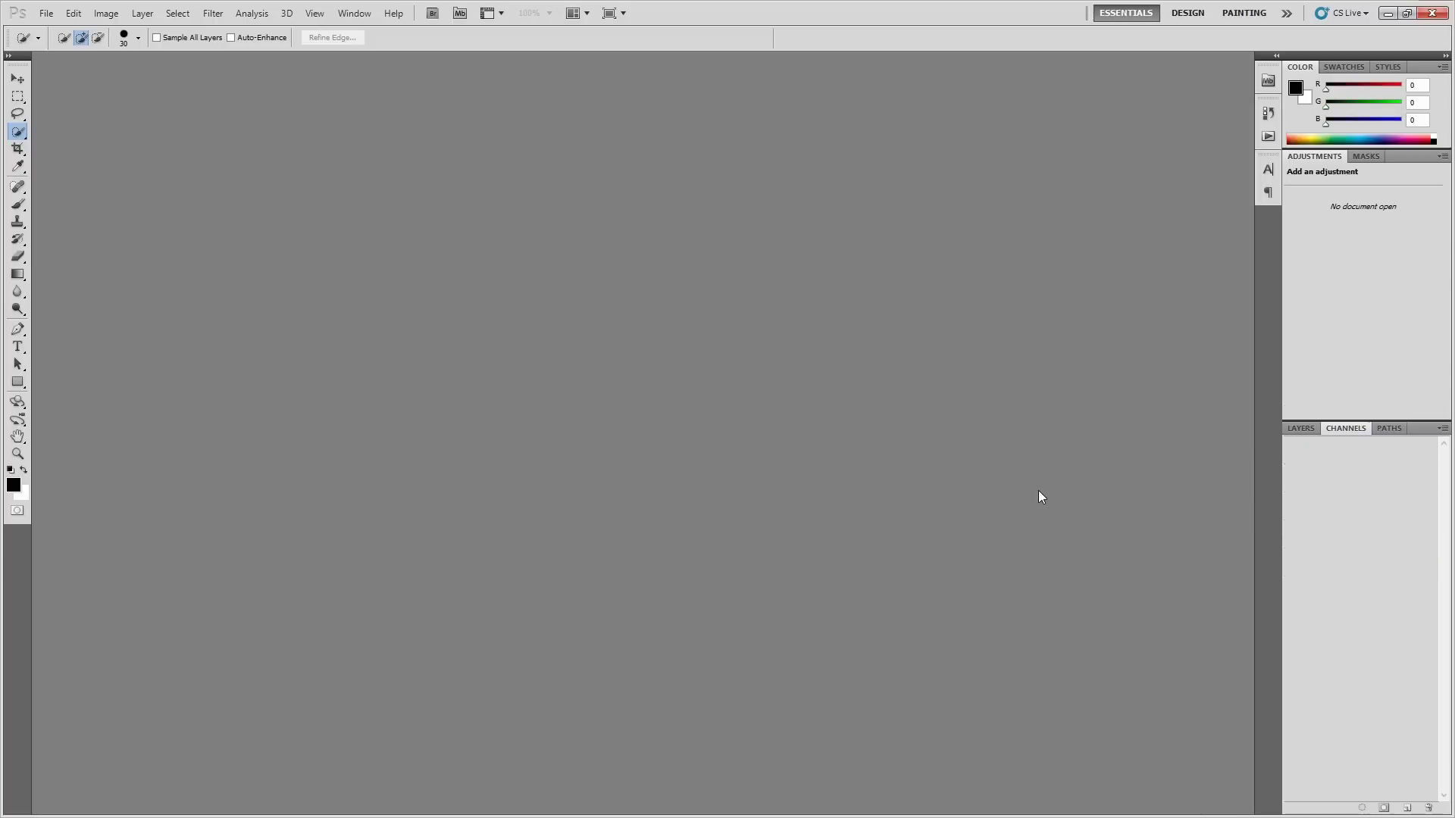
Return to Far, open bridge_example_fence_tex_d.tga, examine its Alpha 1 channel and close it.
key("alt+Tab")
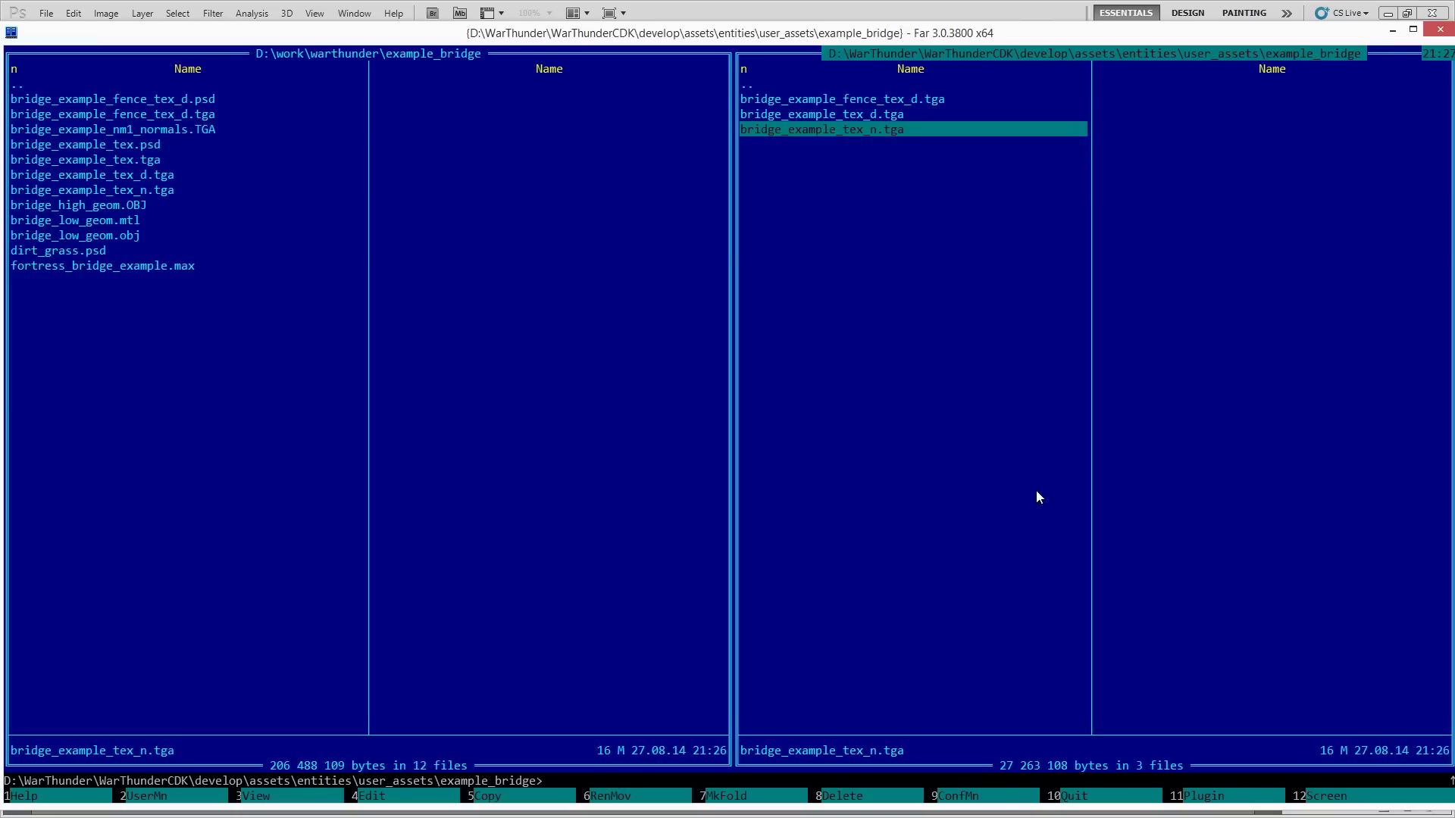
double_click(829, 102)
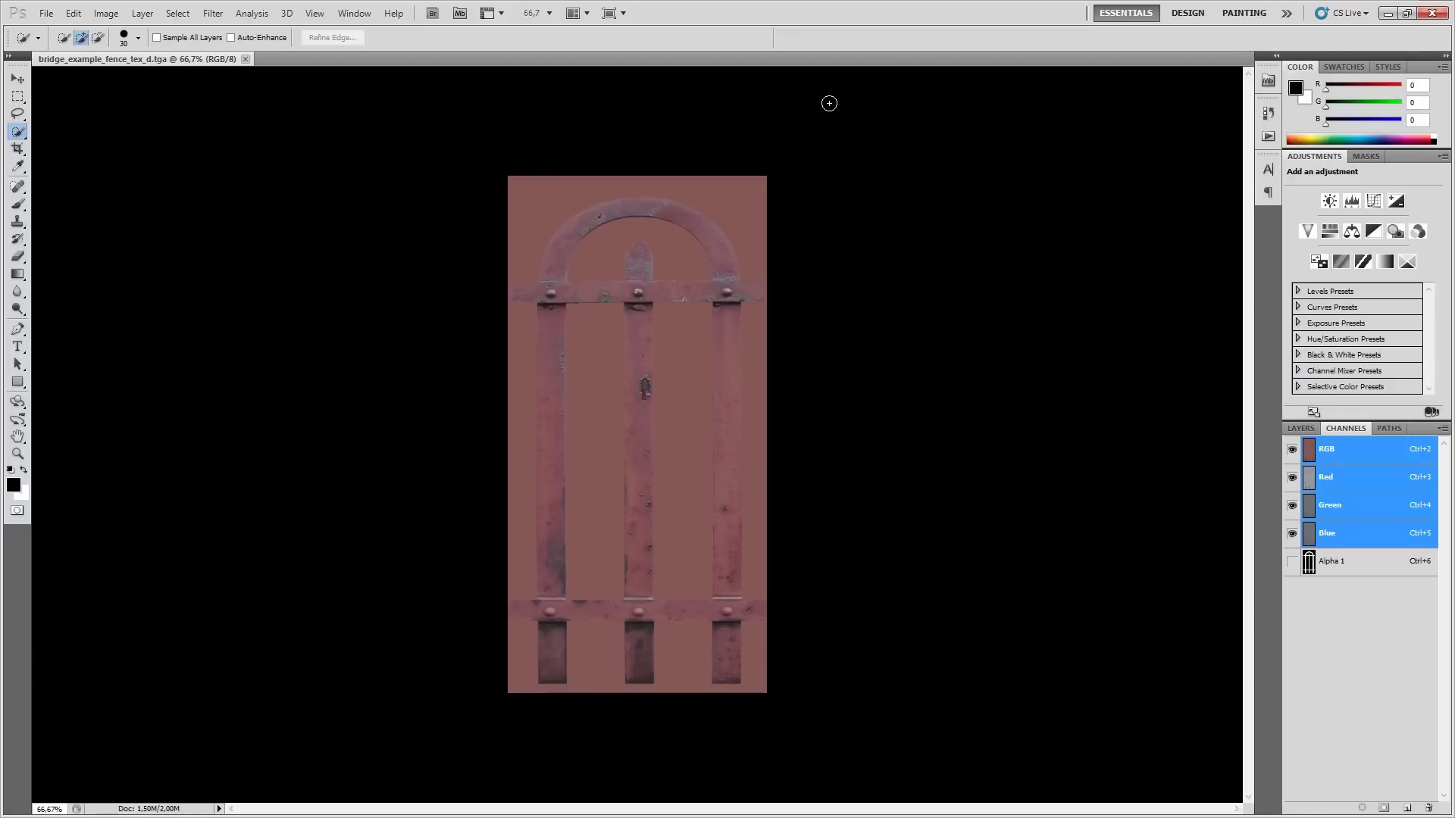
left_click(1309, 561)
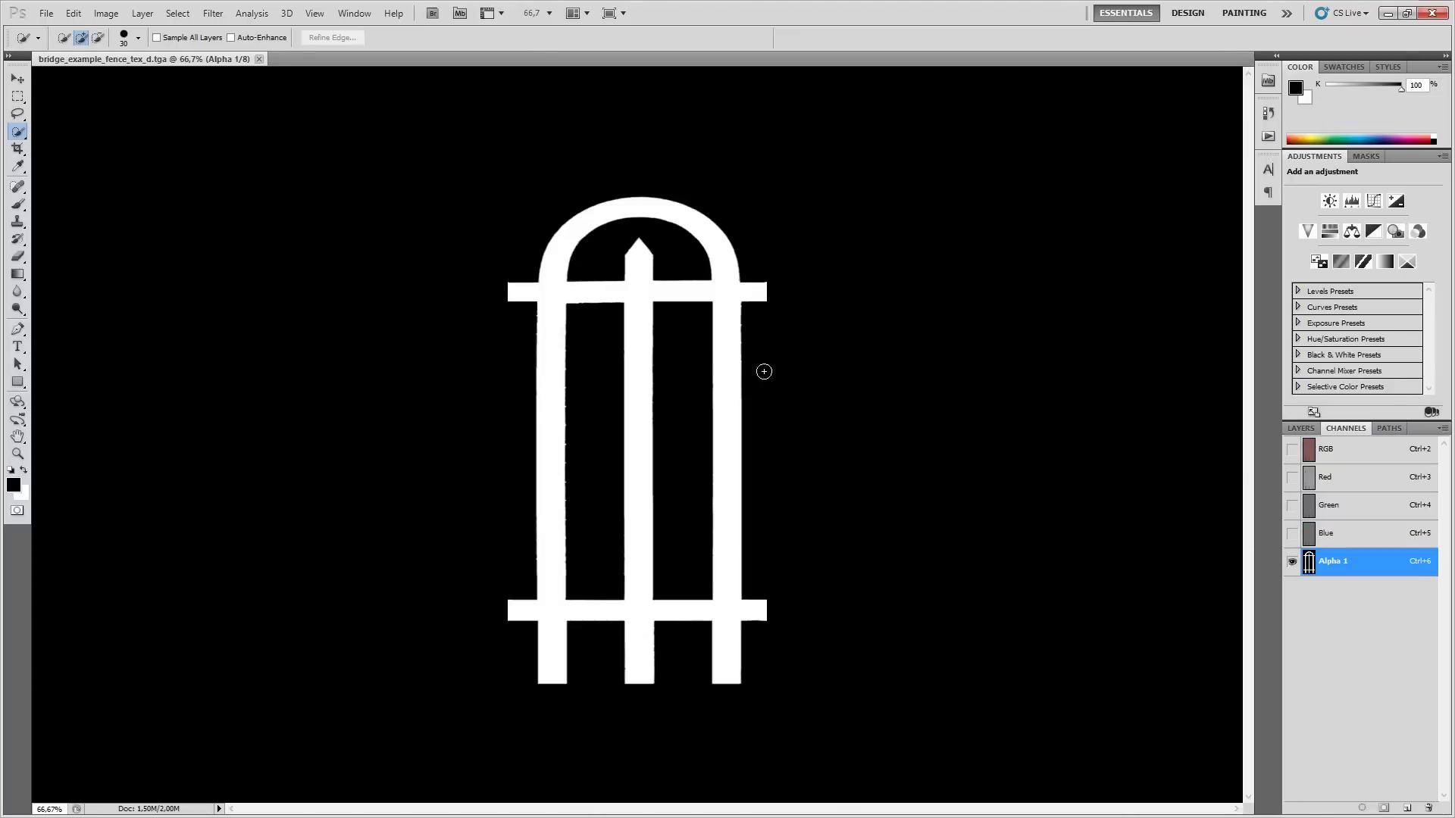
key("ctrl+w")
Switch back to 3ds Max and sample the bridge's Multi/Sub-Object material into the first slot of the last row.
key("alt+Tab")
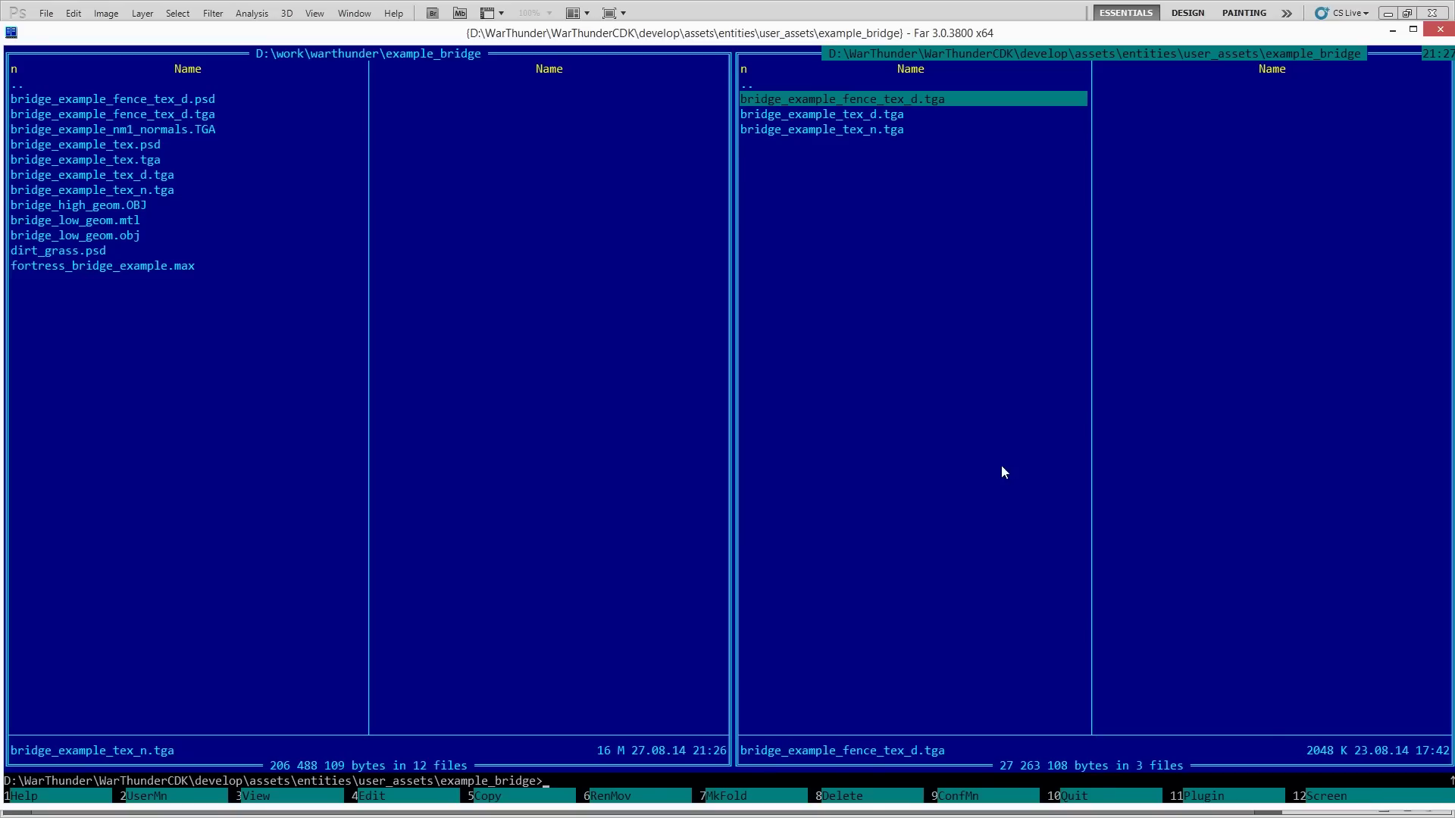
key("alt+Tab")
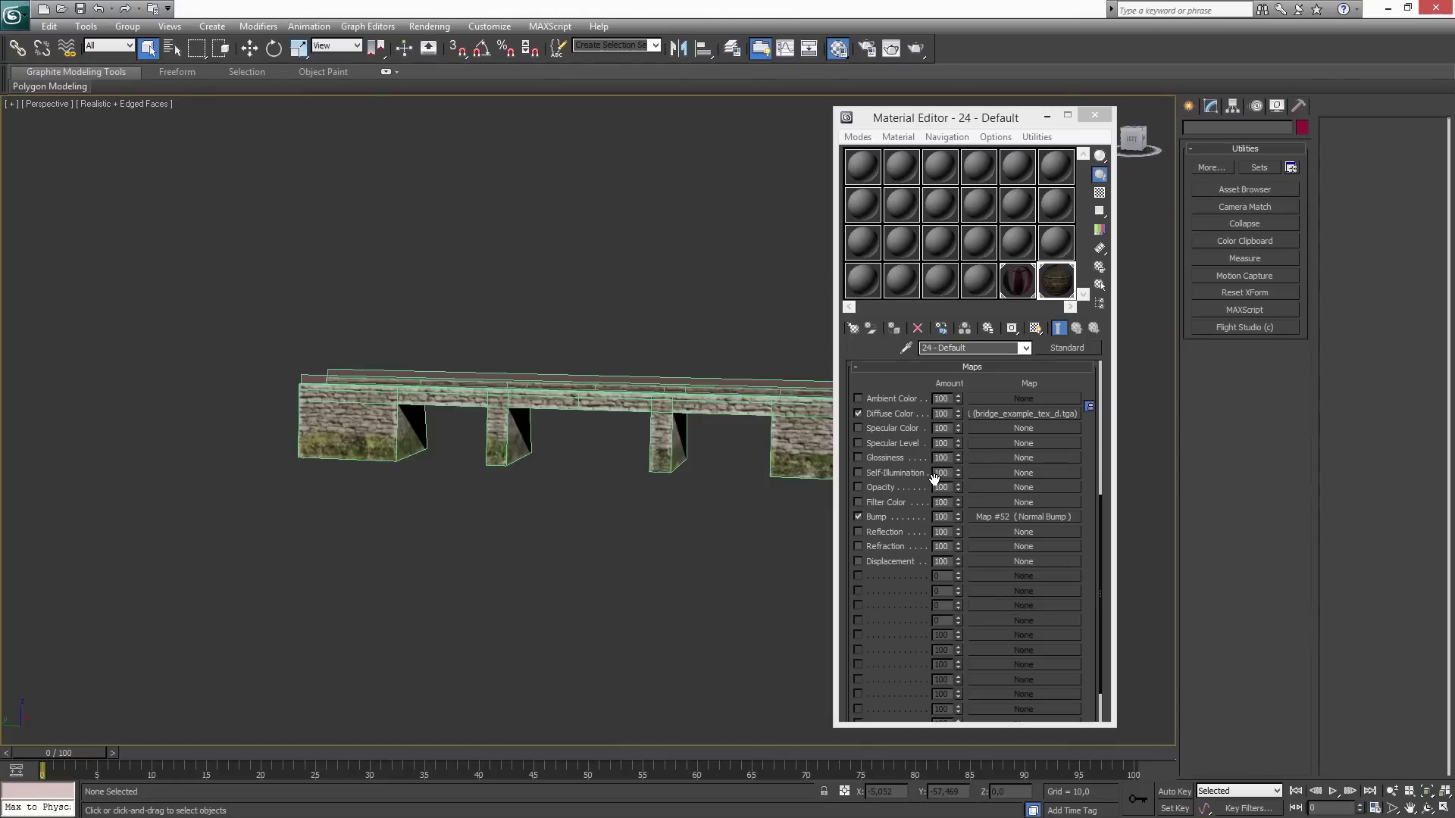
left_click(864, 281)
left_click(644, 388)
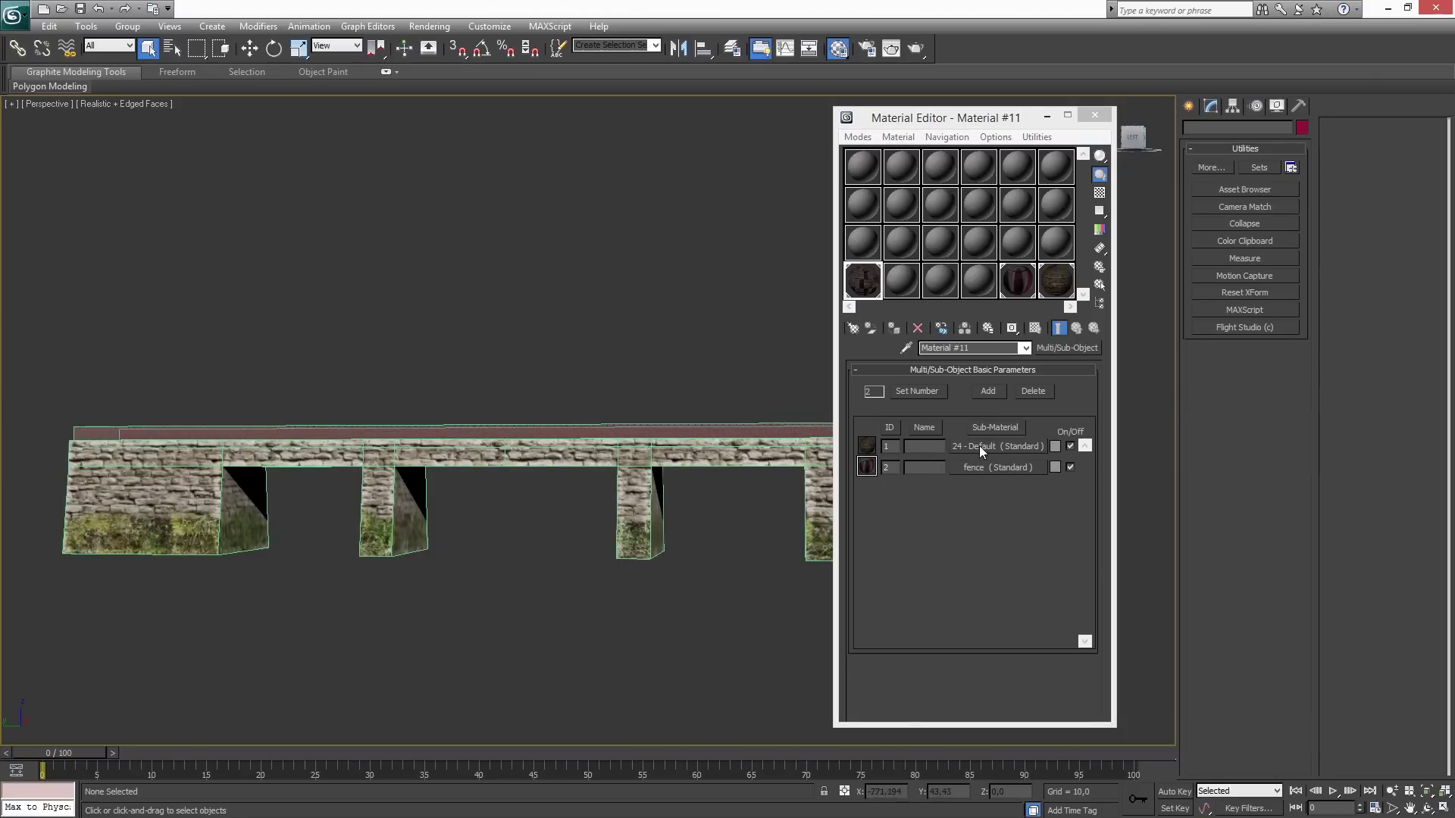
Change the bridge's first sub-material, 24 - Default, from Standard to Dagor Dagorrat Material 2.
scroll(693, 479, "up", 5)
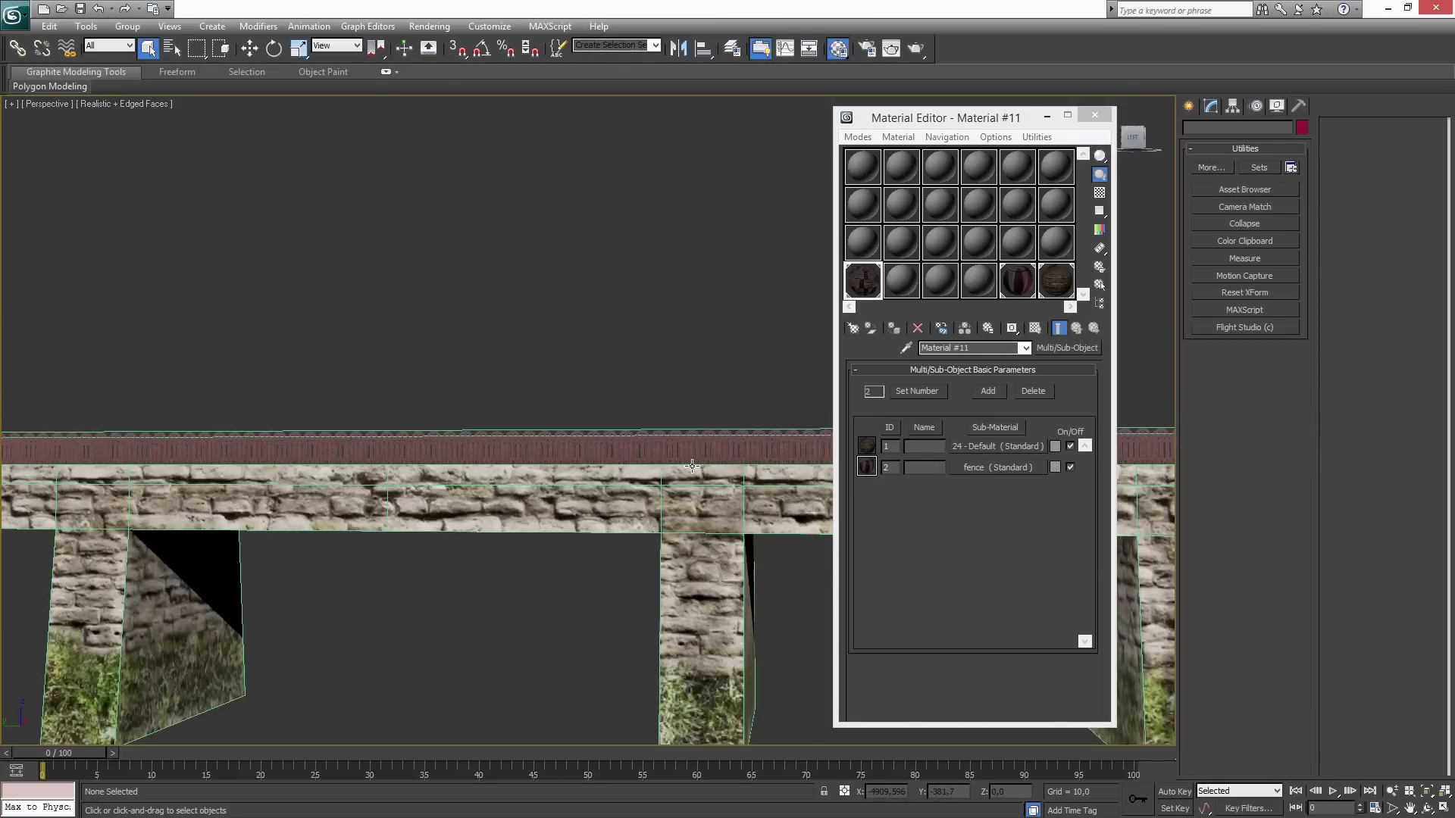
left_click(993, 447)
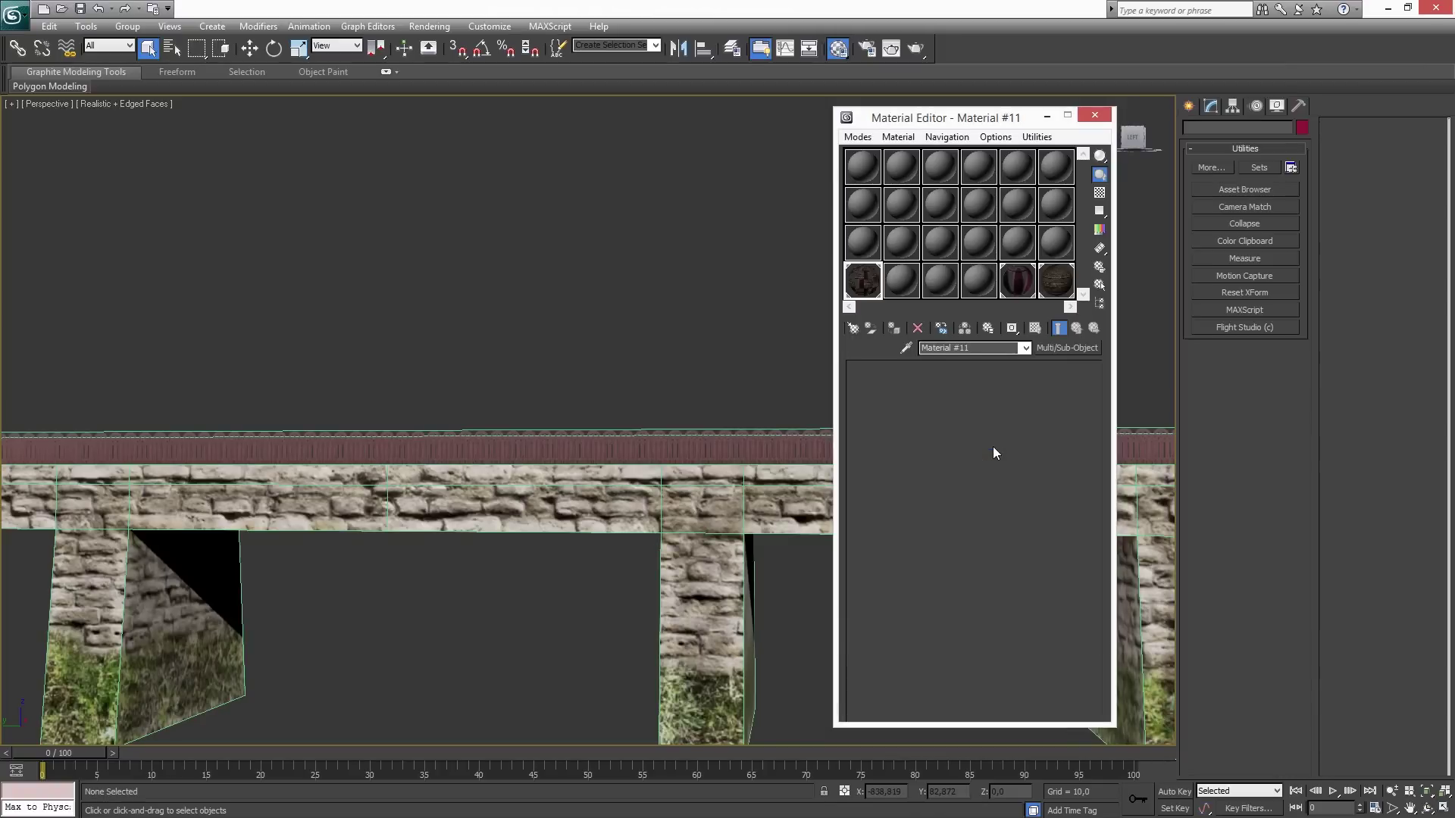
left_click(1068, 348)
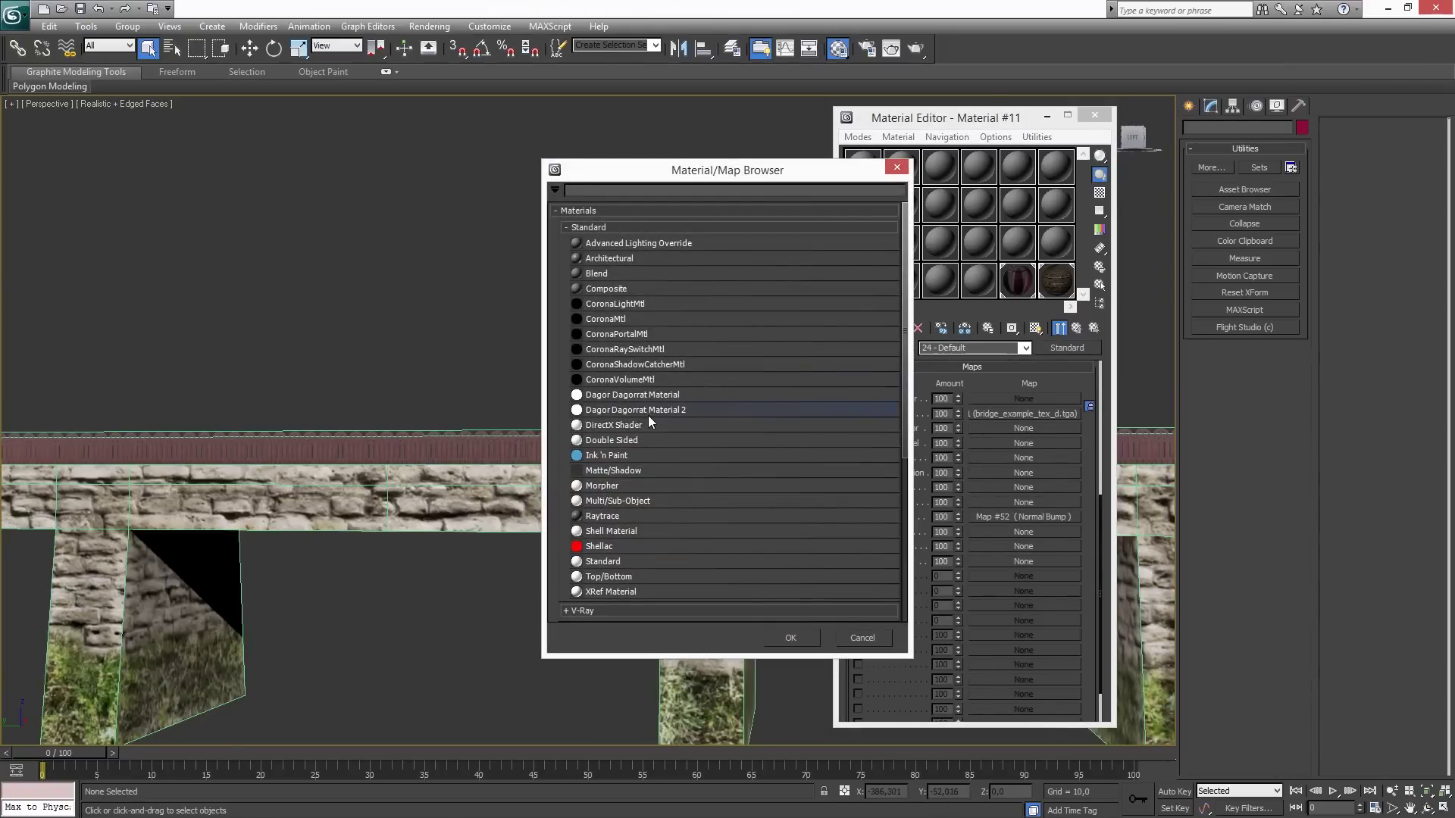
double_click(648, 414)
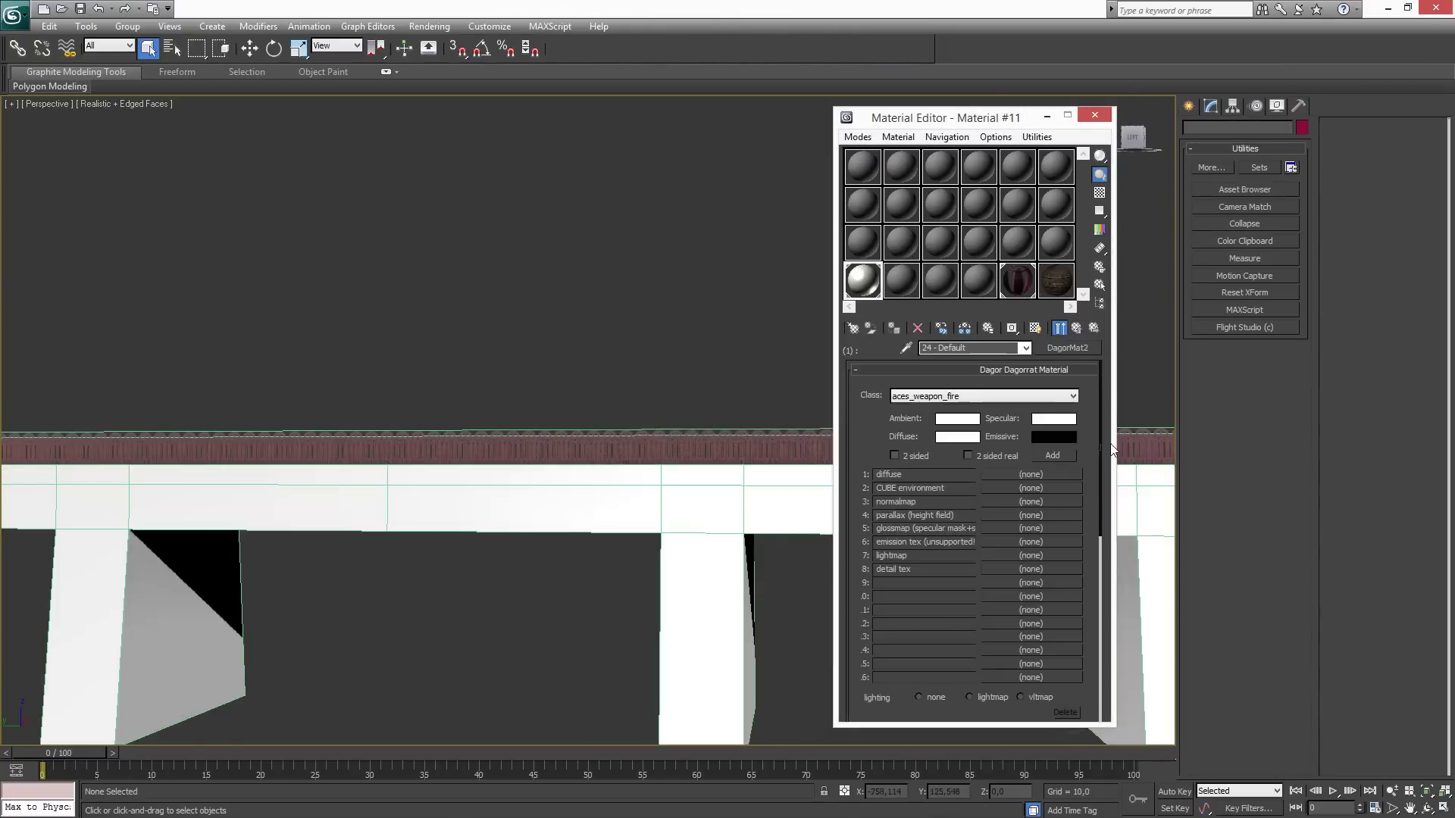
Set the shader class of the 24 - Default sub-material to simple_aces.
left_click(1003, 396)
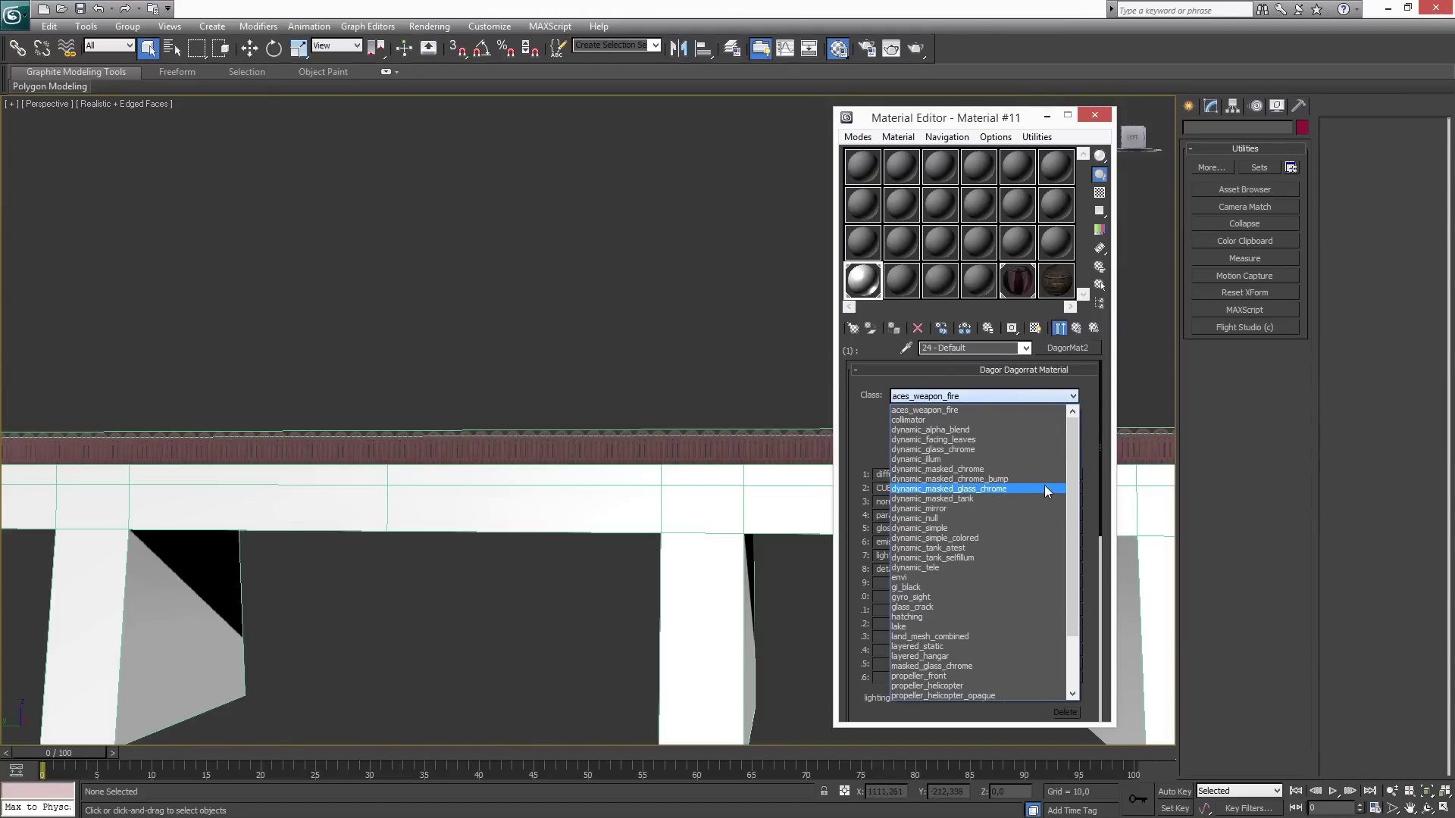
key("Down")
key("Down")
key("Down")
key("Down")
key("Down")
key("Down")
scroll(994, 507, "down", 3)
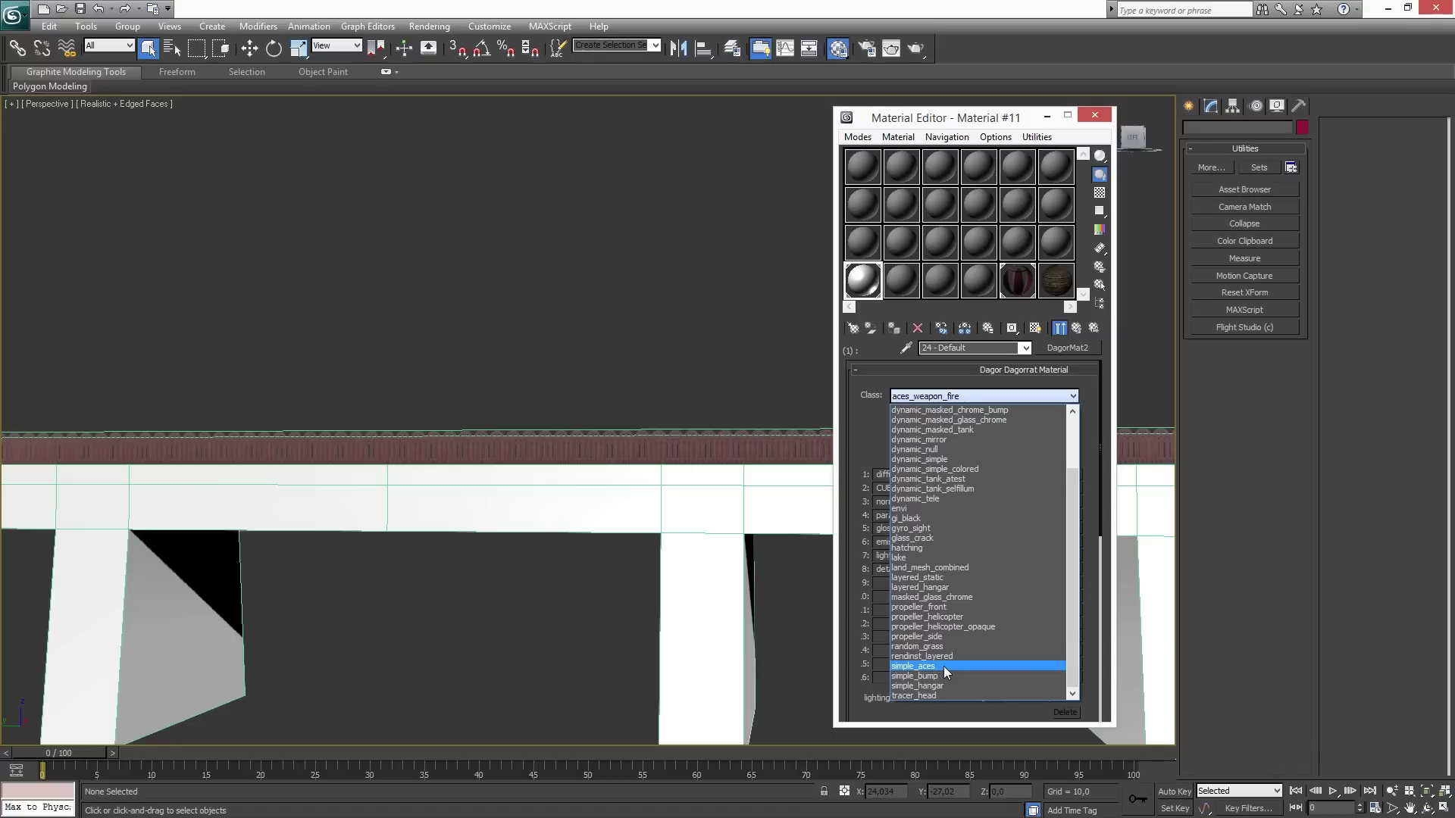
left_click(944, 666)
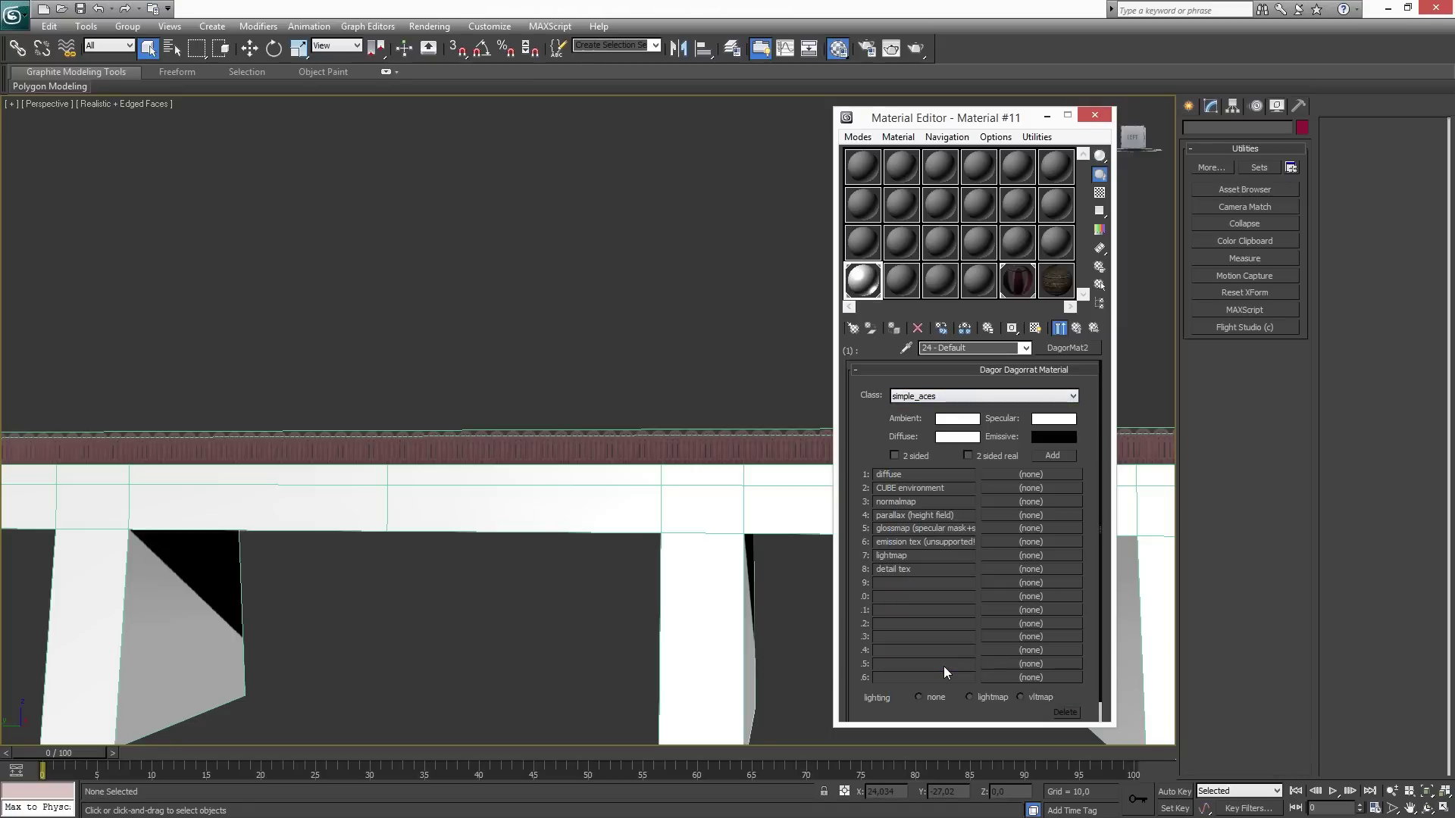
Start a Bitmap map for the diffuse slot and browse to D:\WarThunder\WarThunderCDK\develop\assets\entities\user_assets\example_bridge.
left_click(1024, 474)
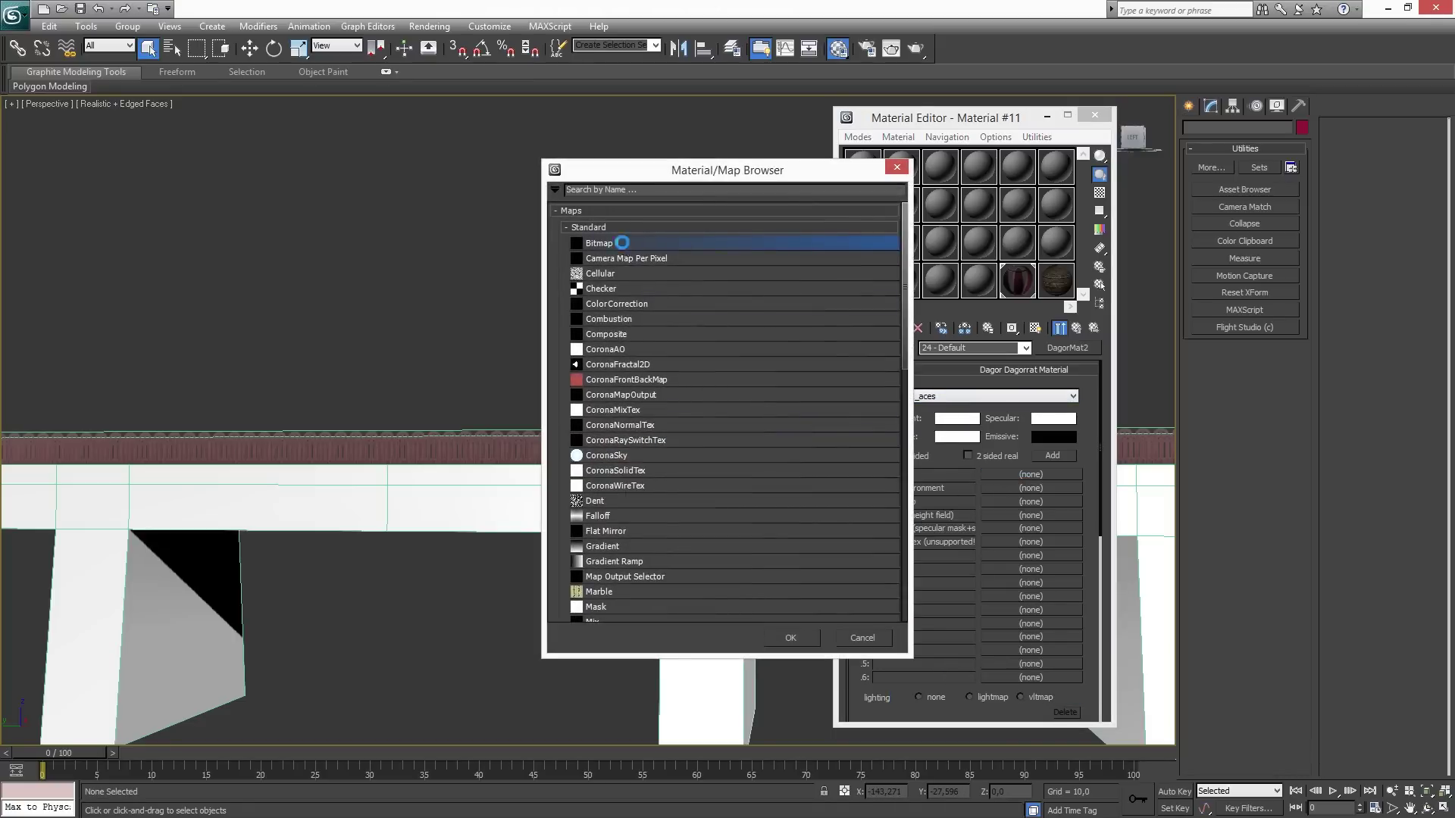
double_click(621, 242)
left_click(288, 39)
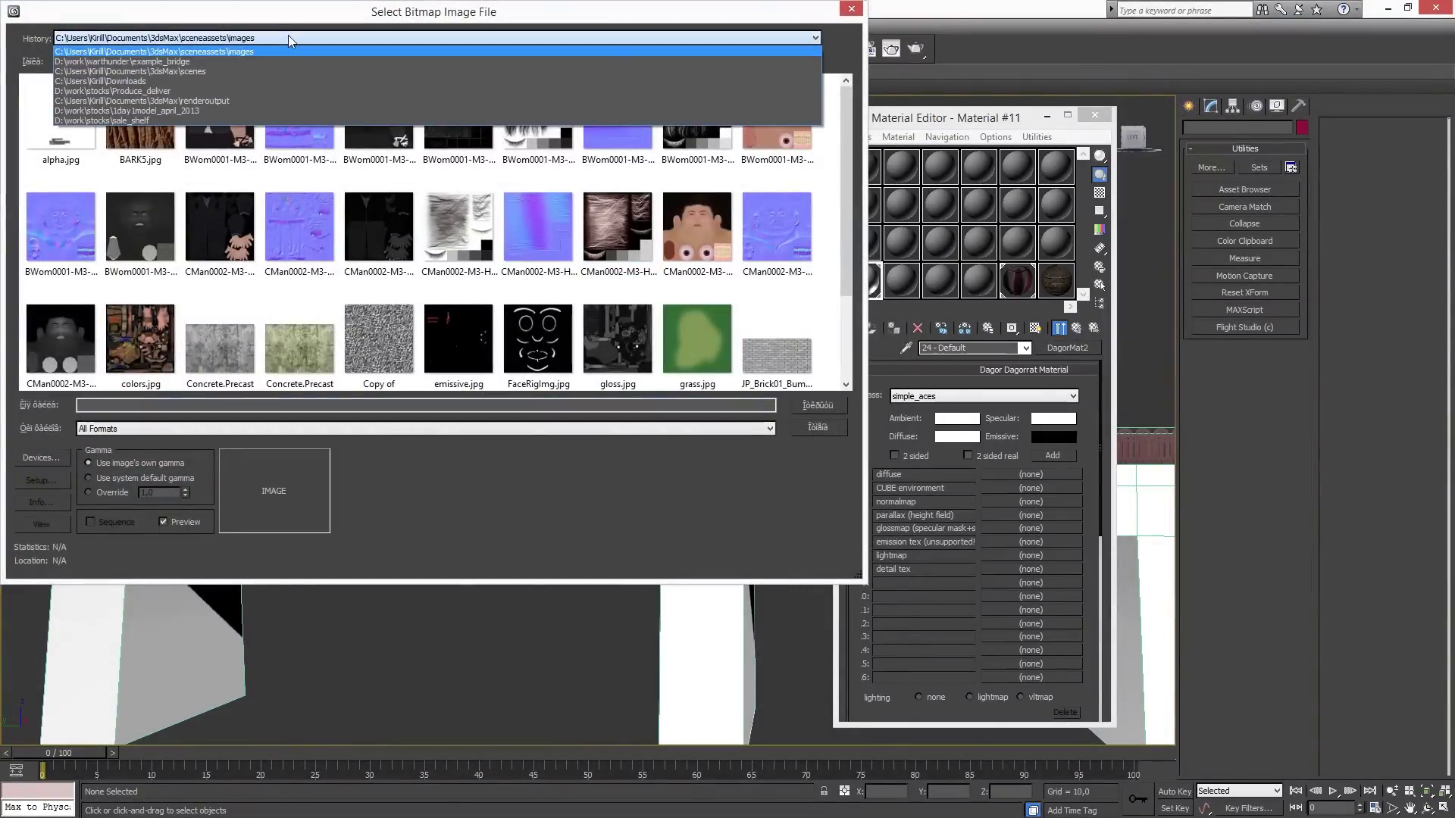
left_click(281, 37)
left_click(215, 62)
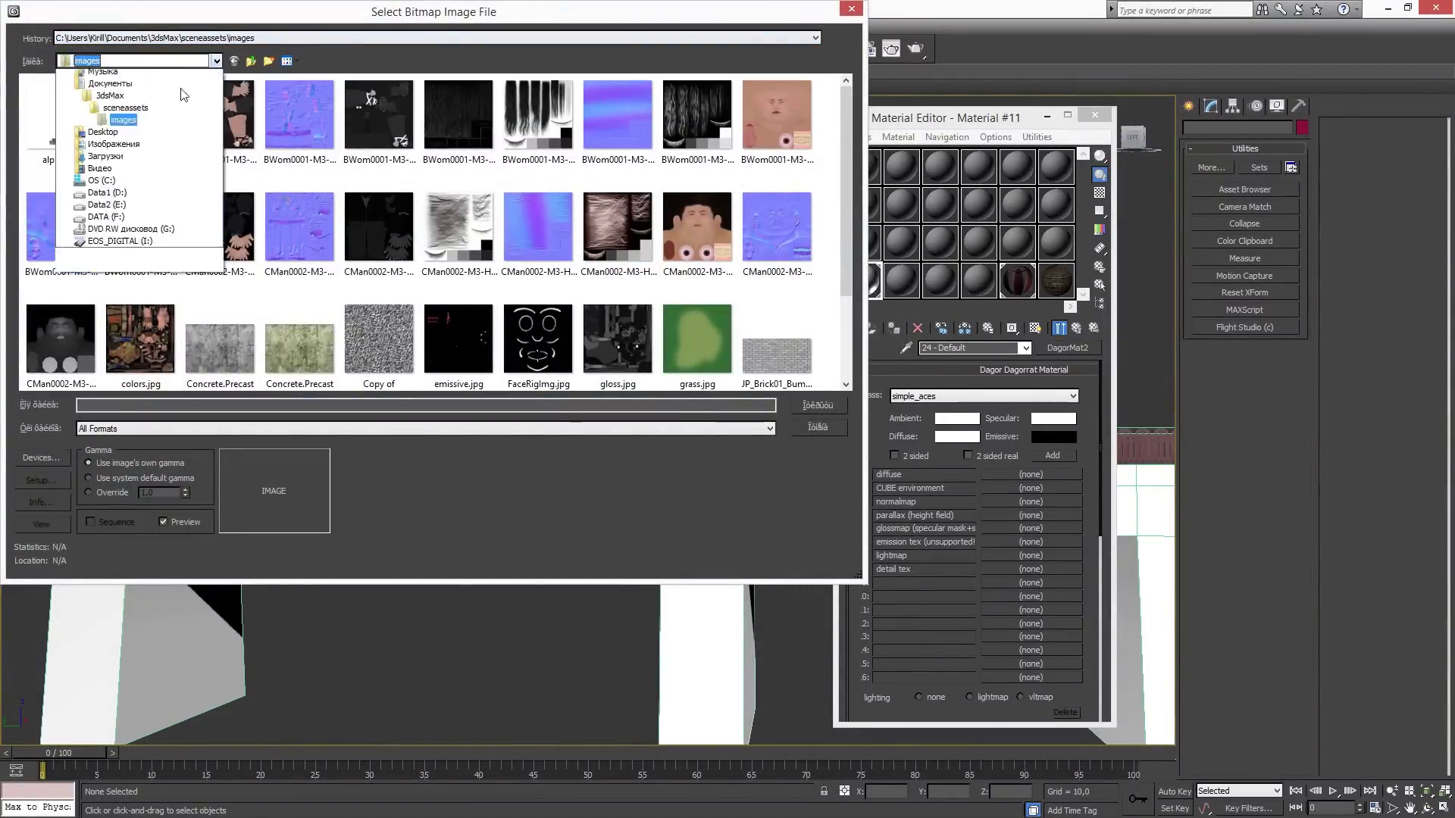
left_click(106, 282)
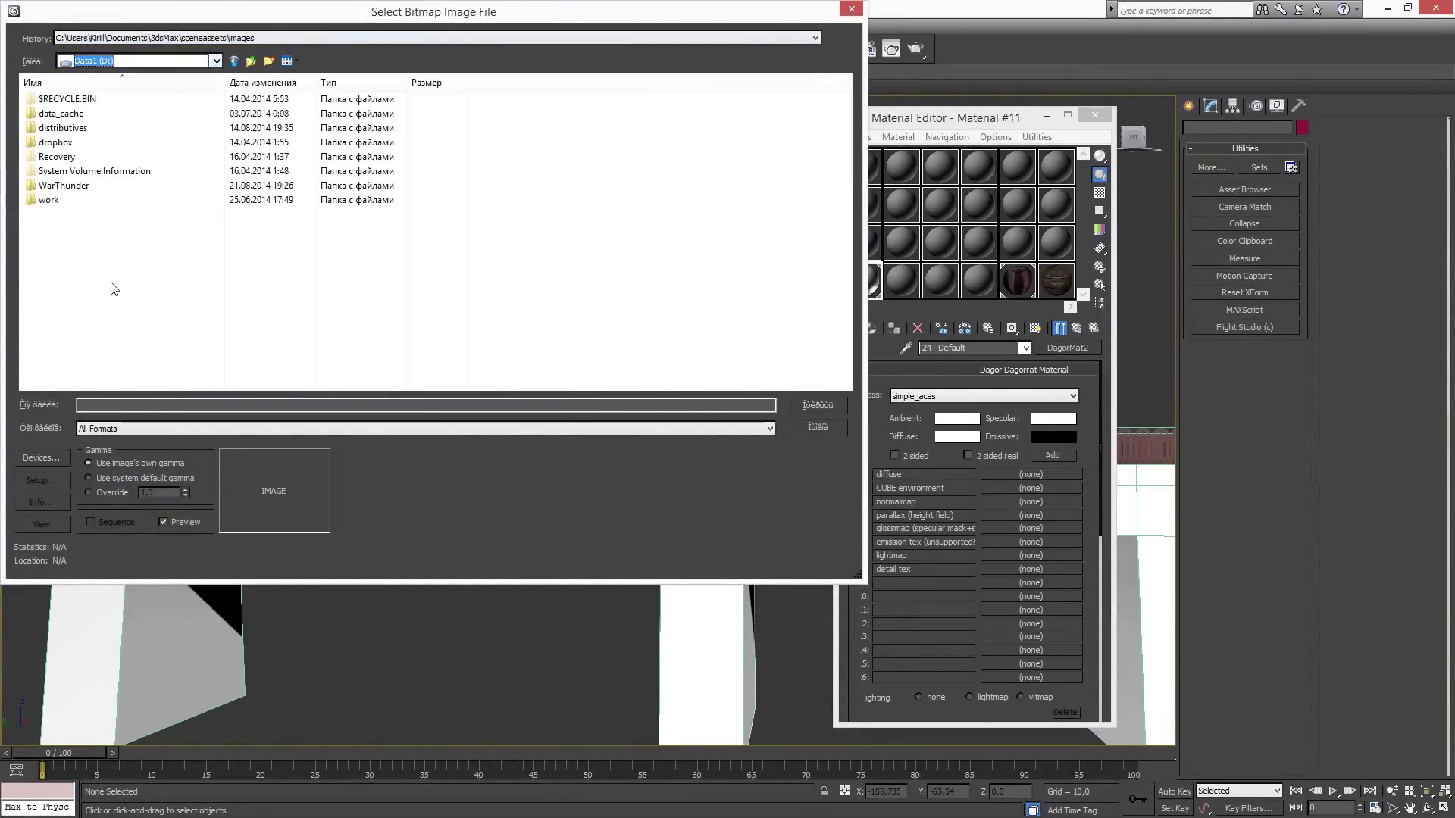
double_click(62, 191)
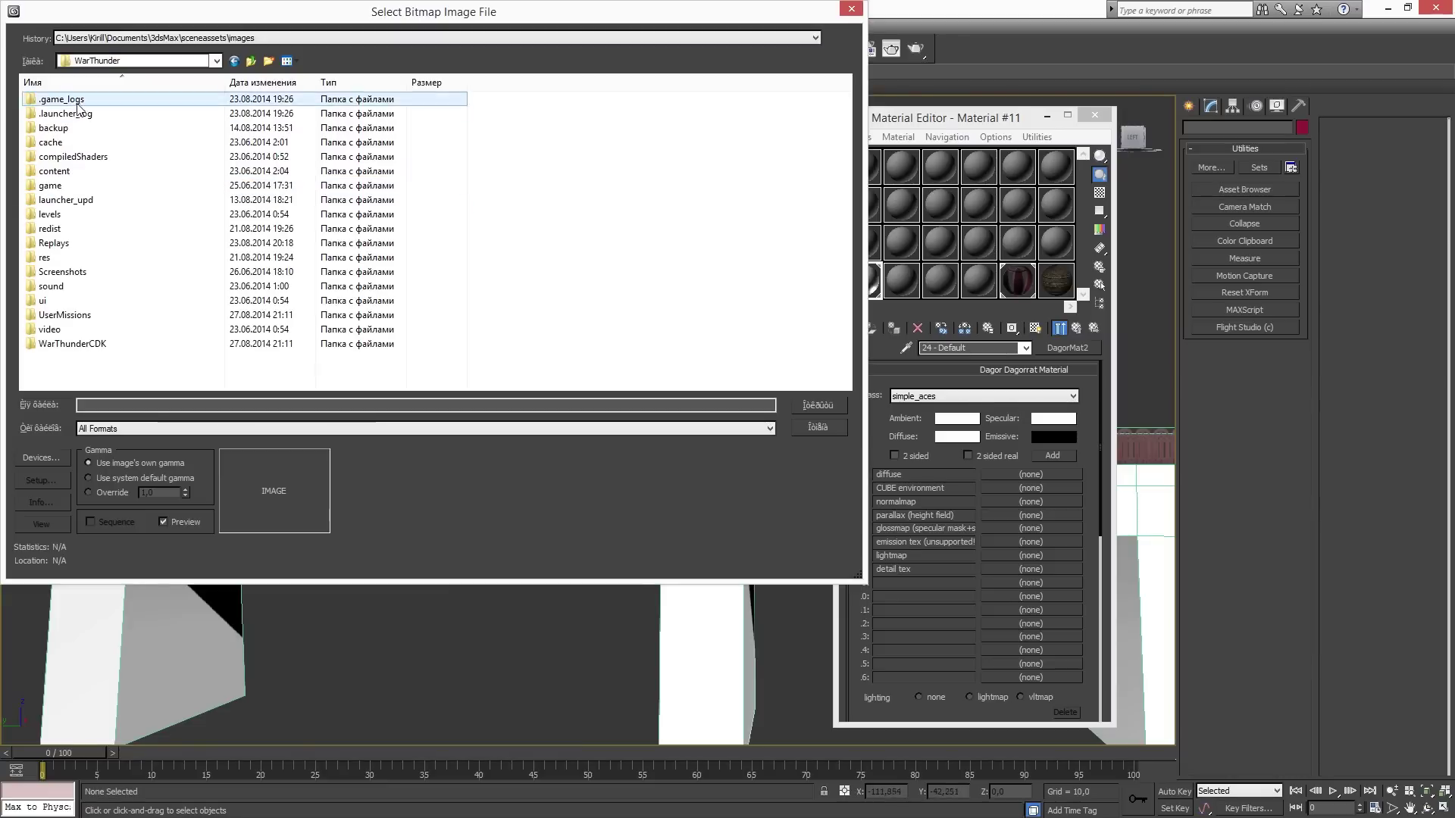
double_click(73, 344)
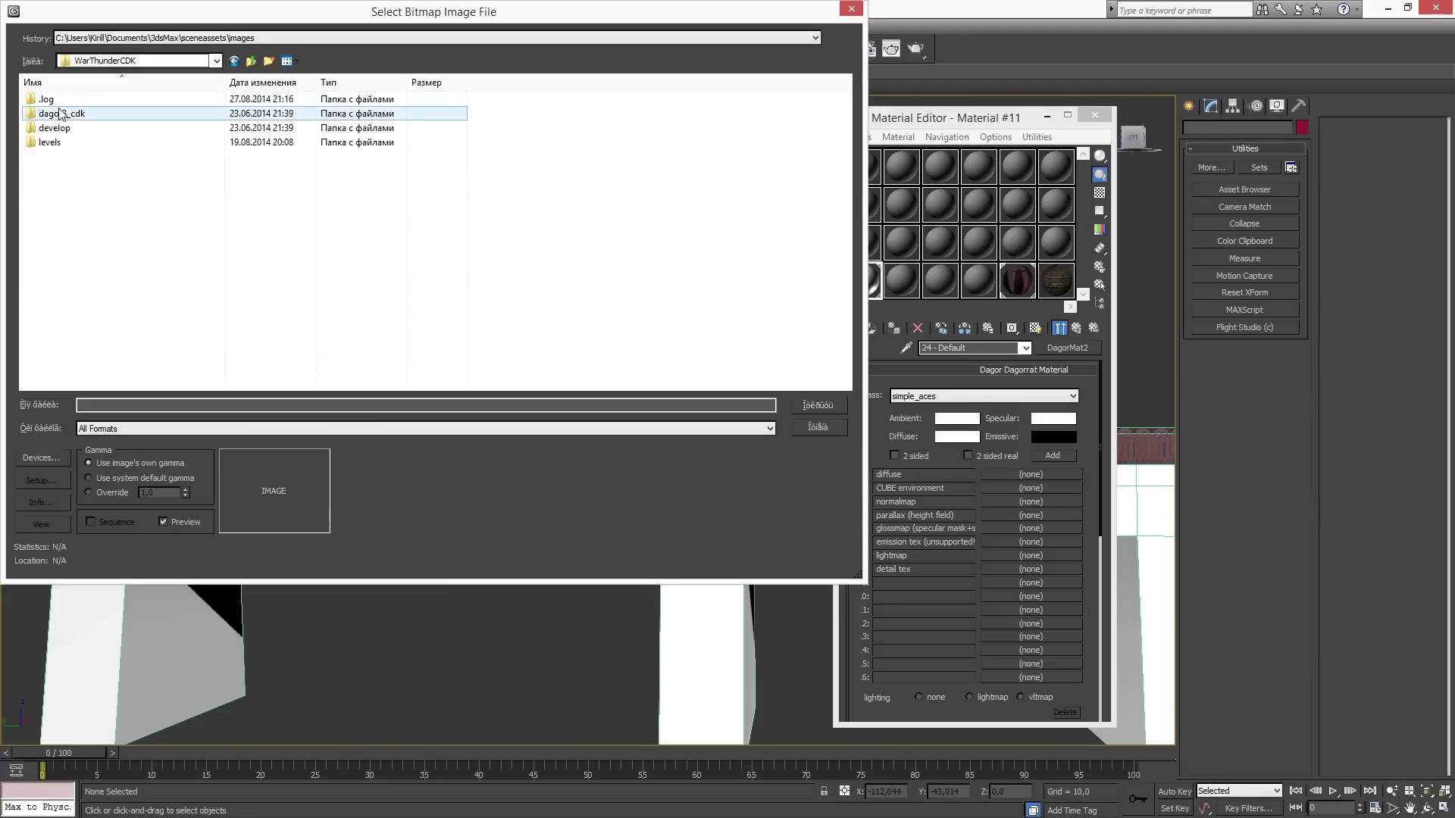
double_click(62, 128)
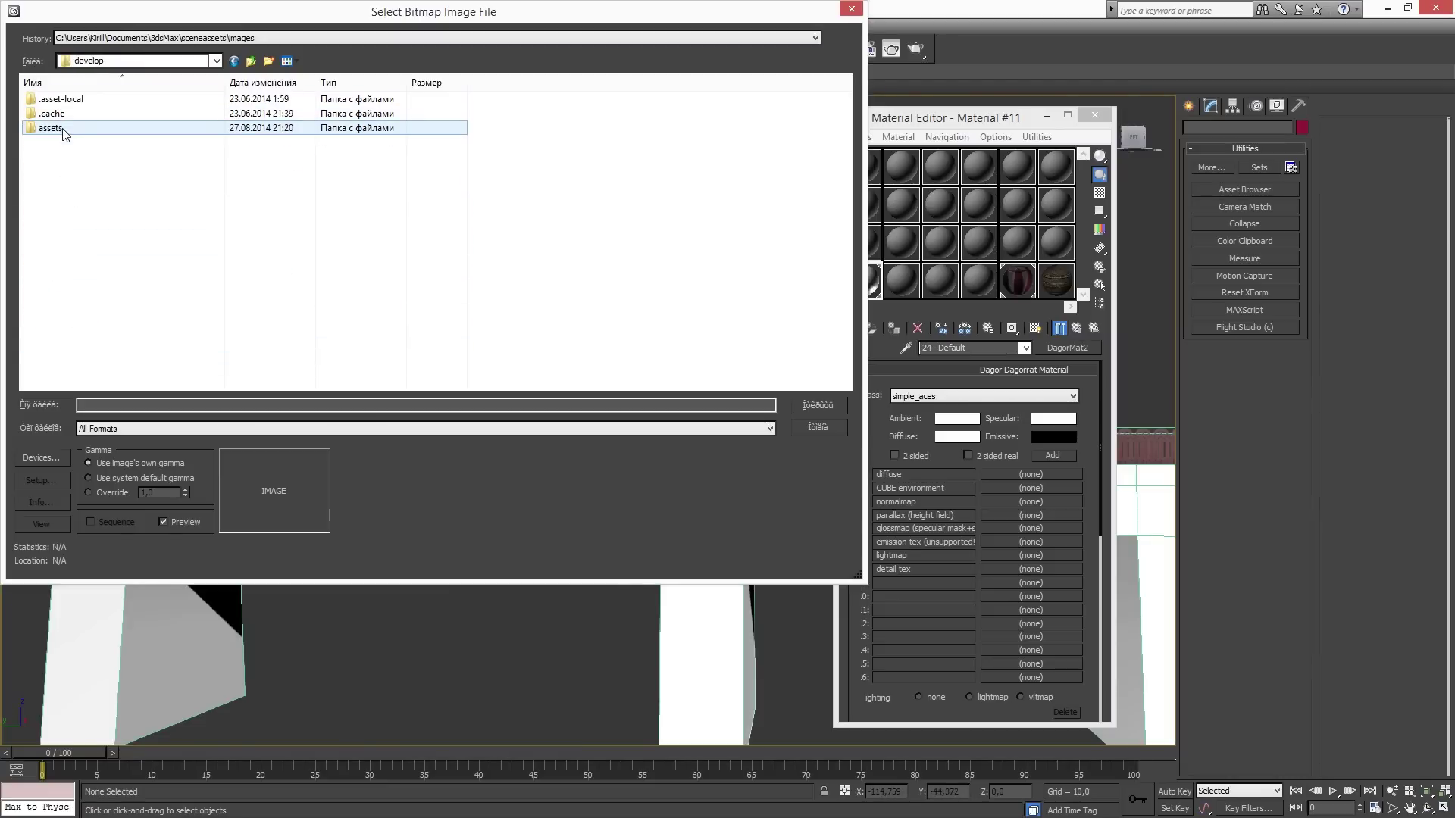
double_click(64, 128)
double_click(79, 101)
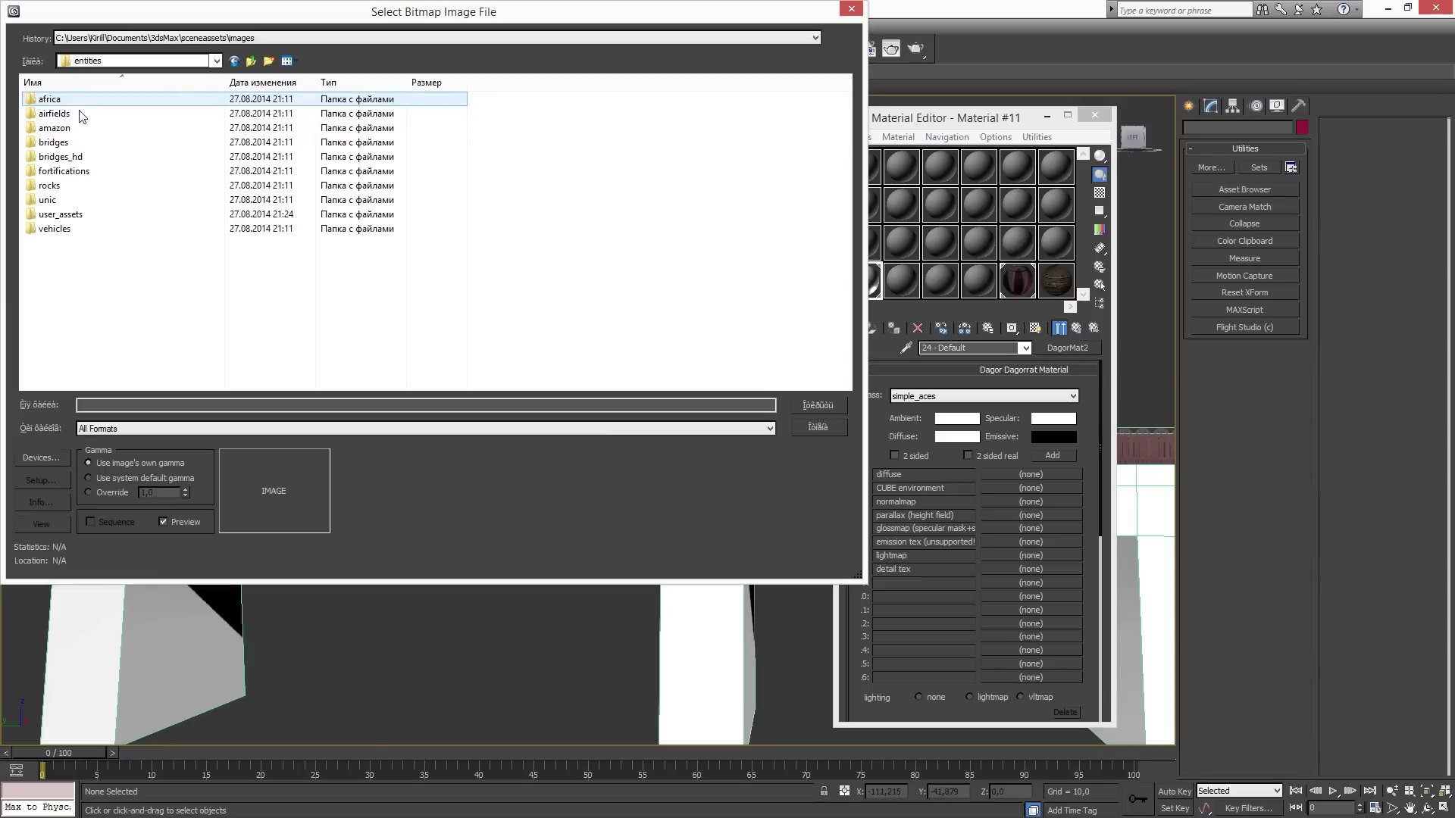
left_click(76, 215)
double_click(76, 215)
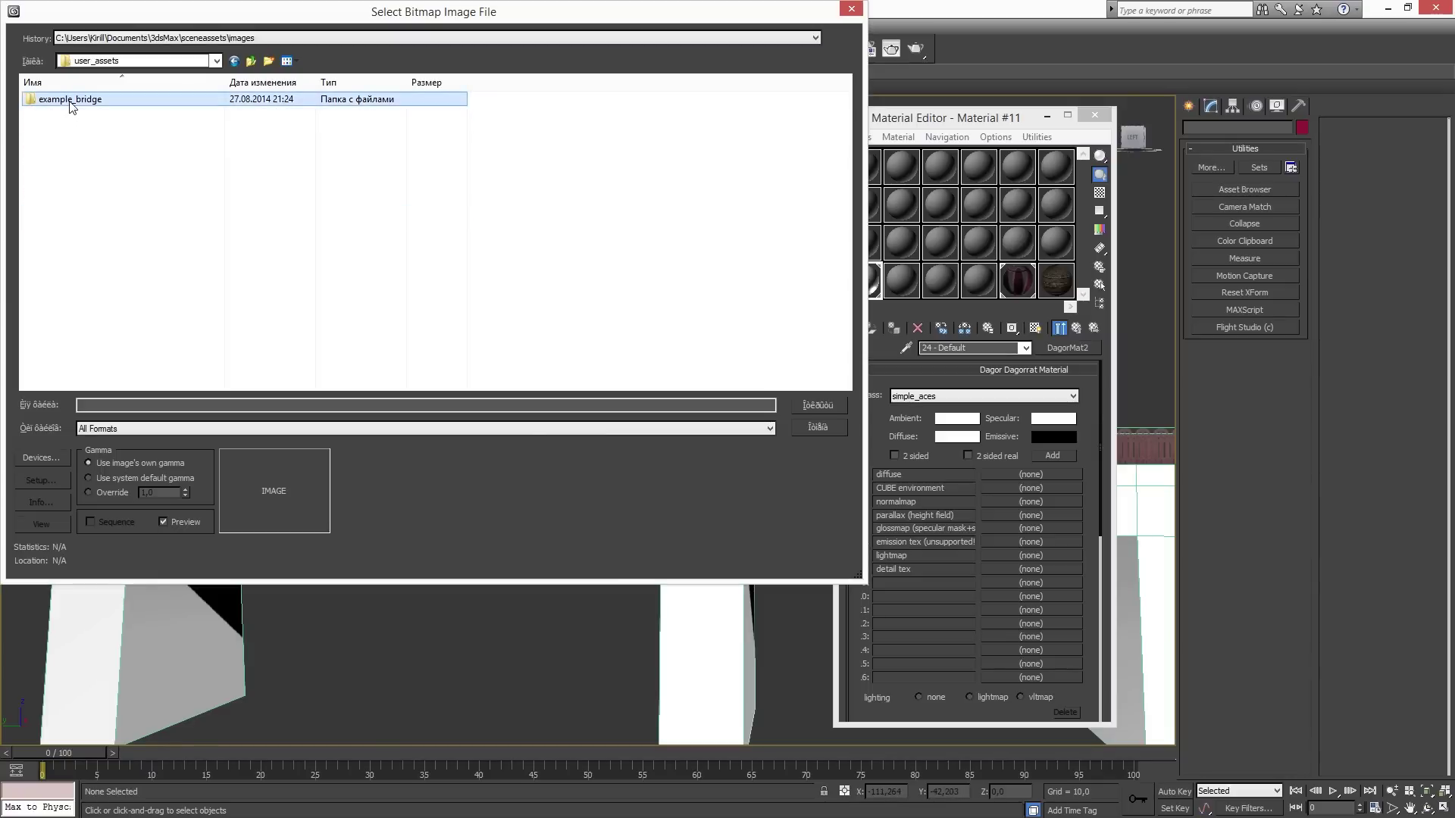
double_click(71, 106)
Load bridge_example_tex_d.tga as the diffuse bitmap and return to the 24 - Default sub-material.
left_click(79, 120)
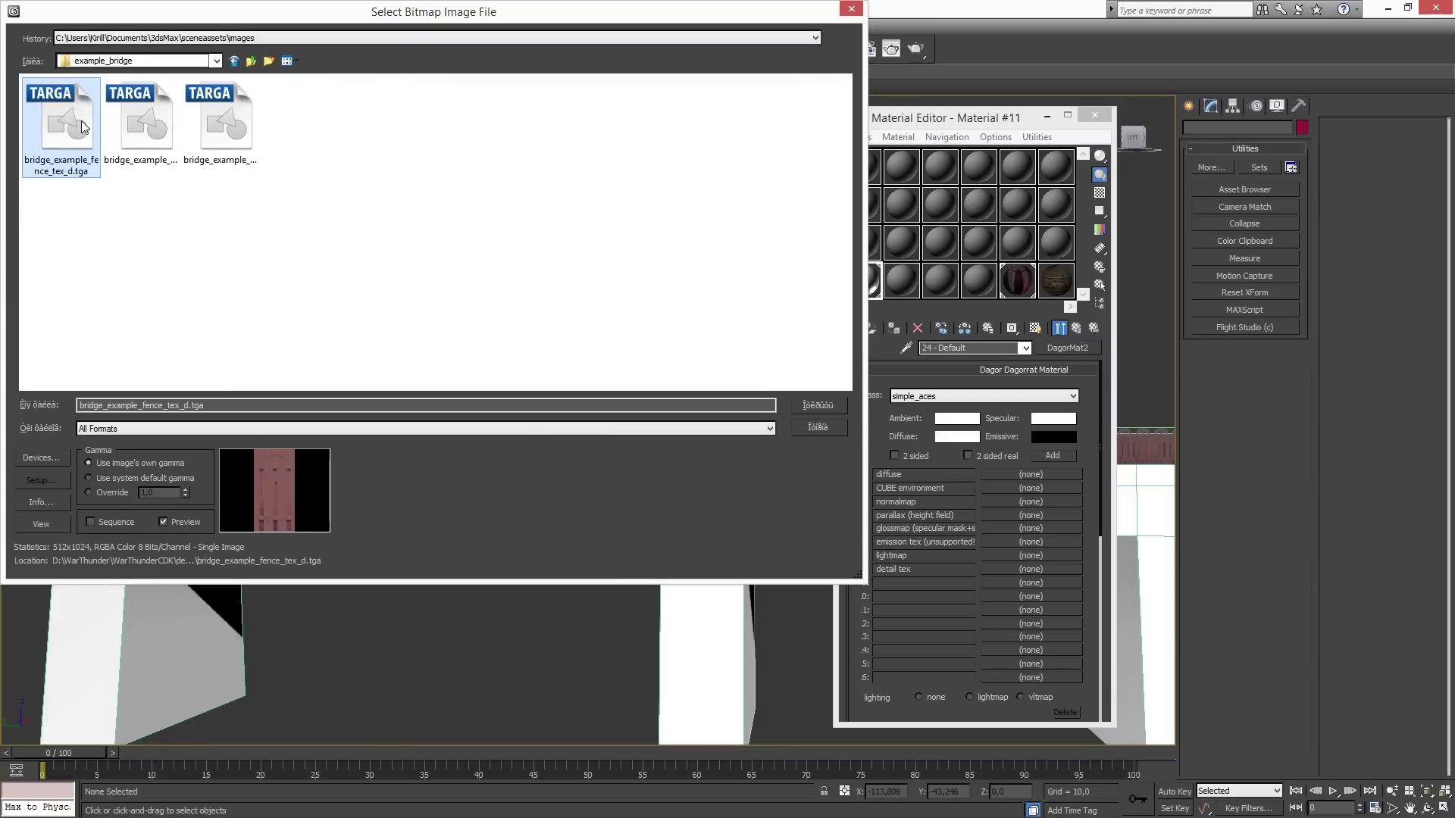
left_click(143, 124)
double_click(149, 125)
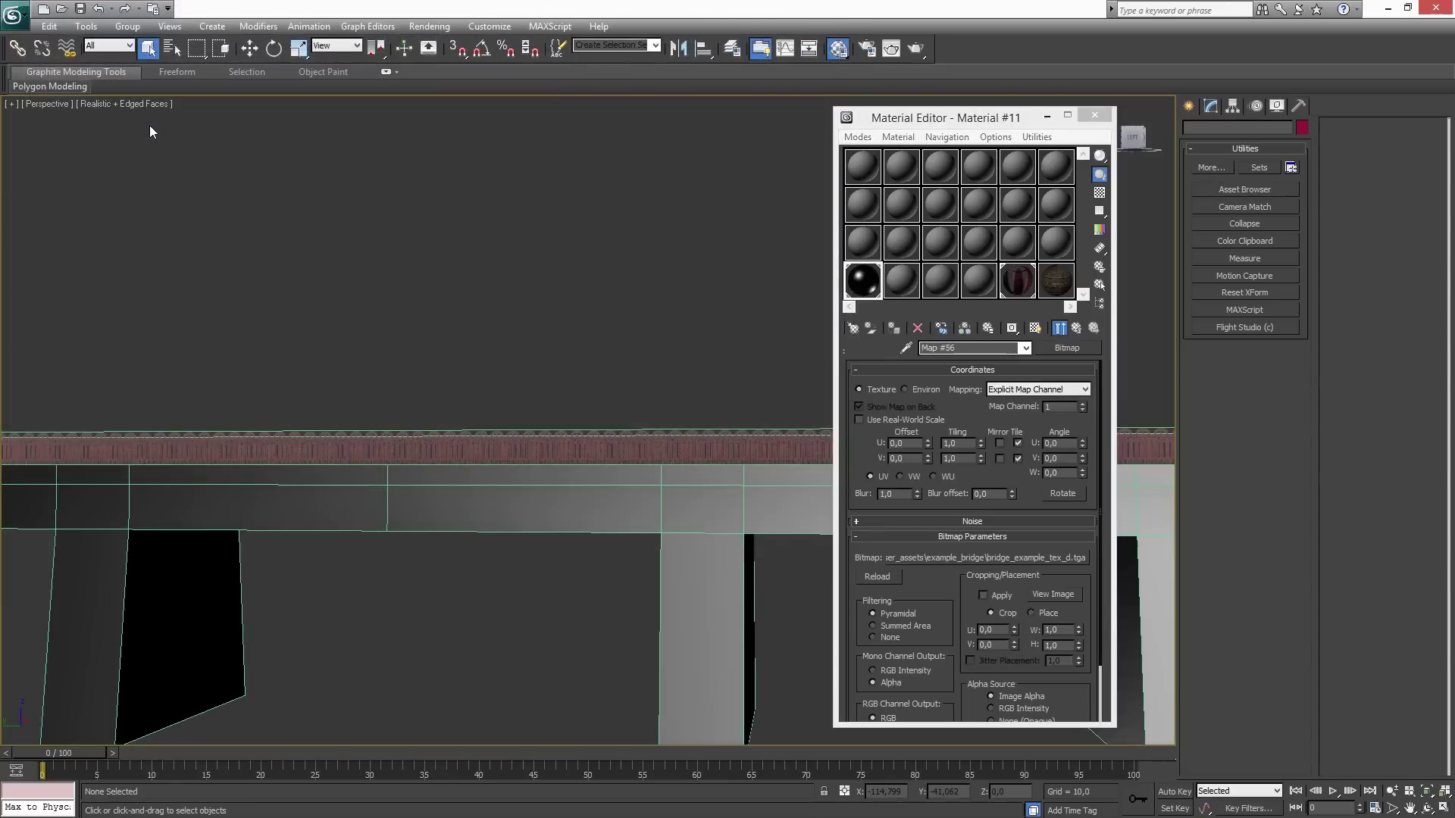
left_click(1024, 348)
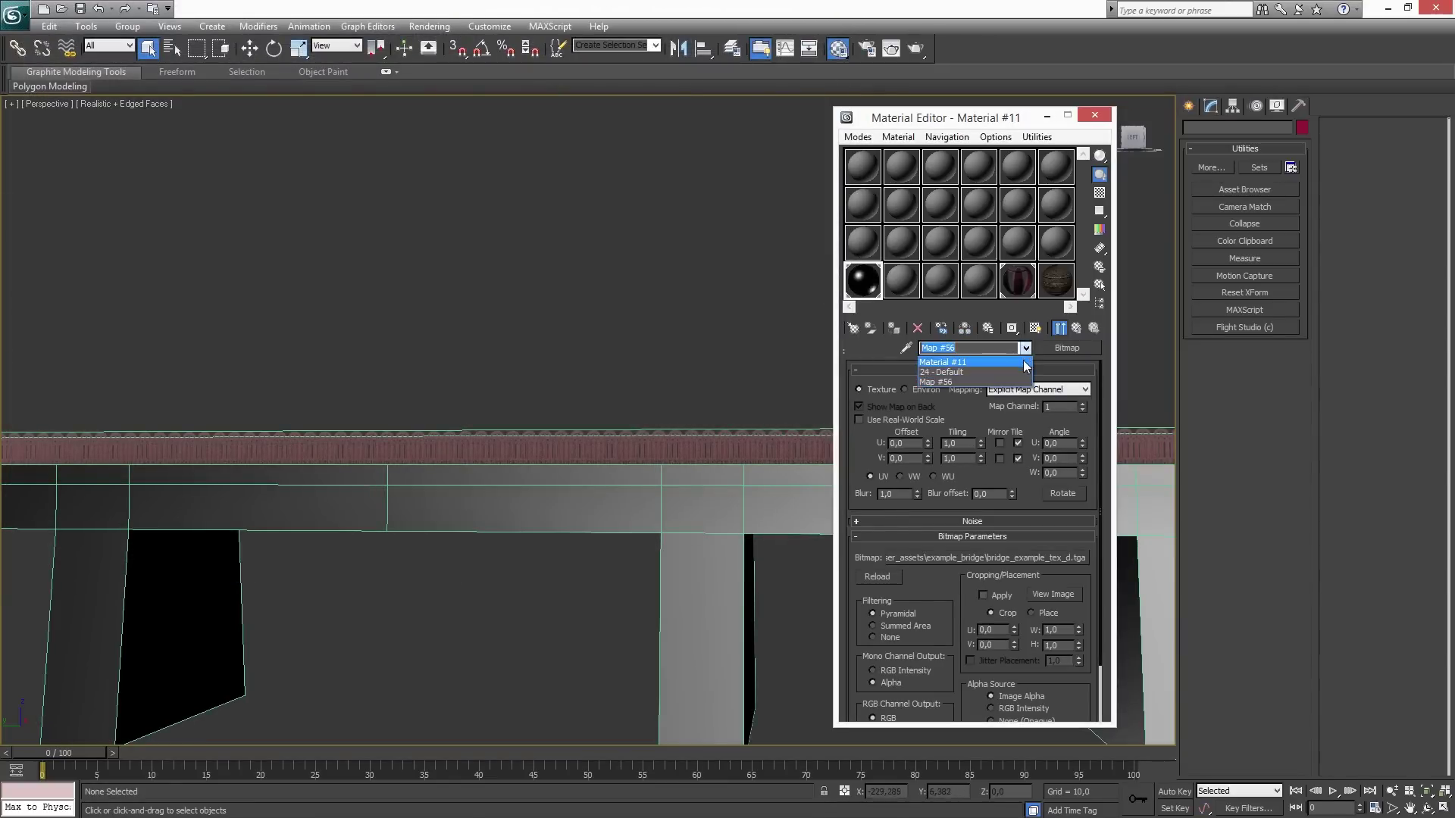
left_click(1015, 372)
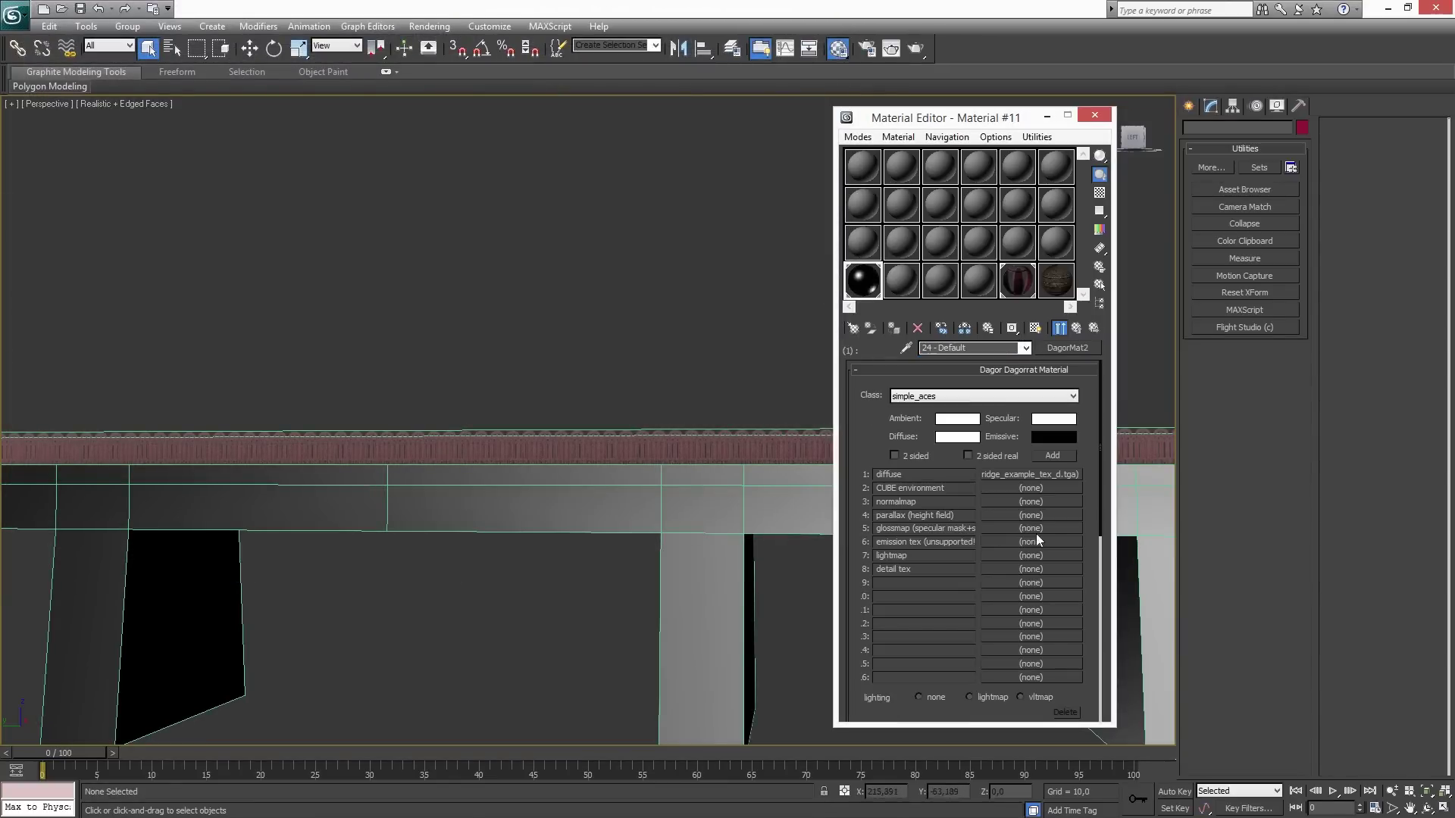
Assign bridge_example_tex_n.tga as a Bitmap to the normalmap slot and return to the 24 - Default sub-material.
left_click(1014, 503)
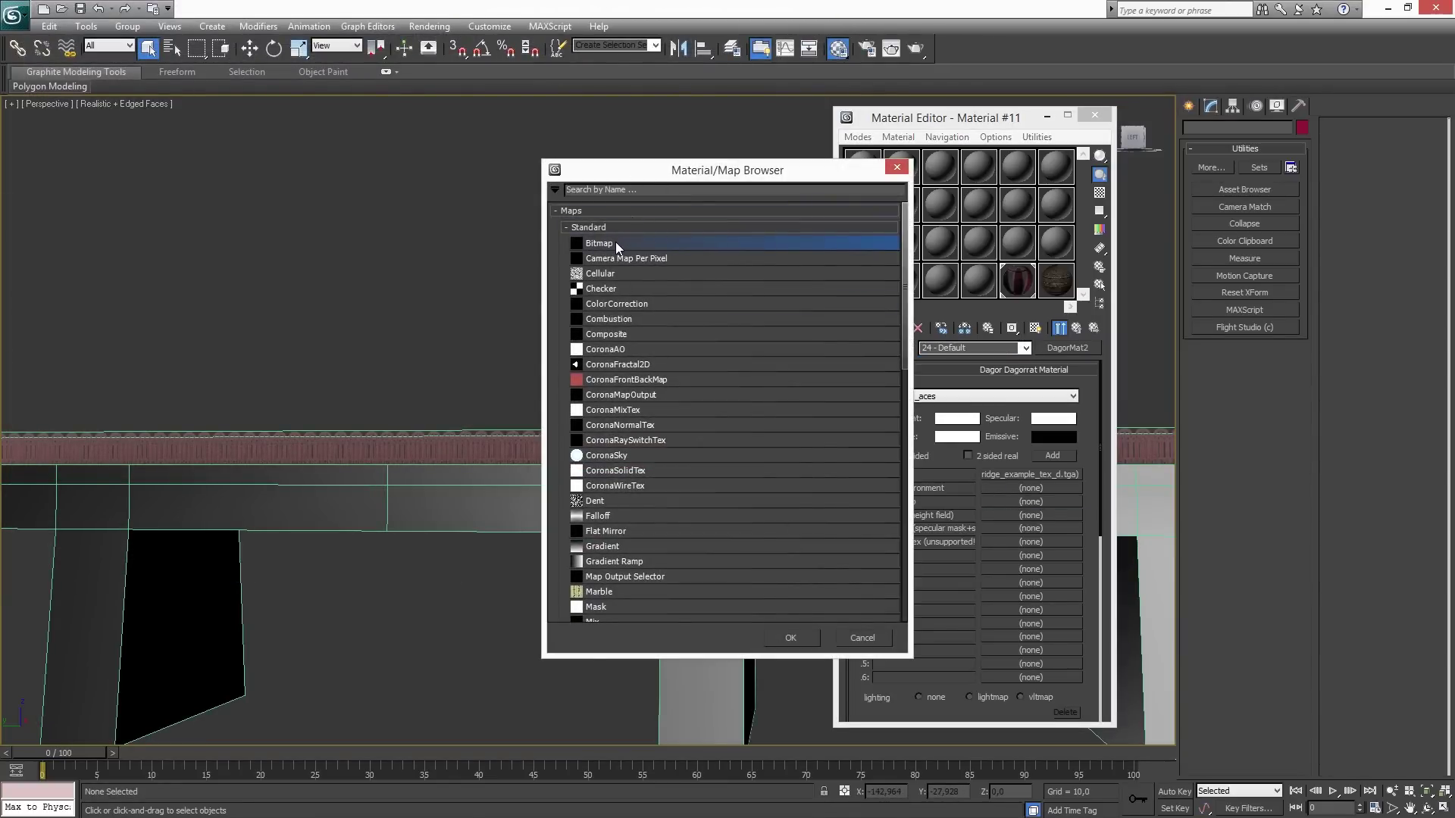
double_click(615, 243)
double_click(220, 123)
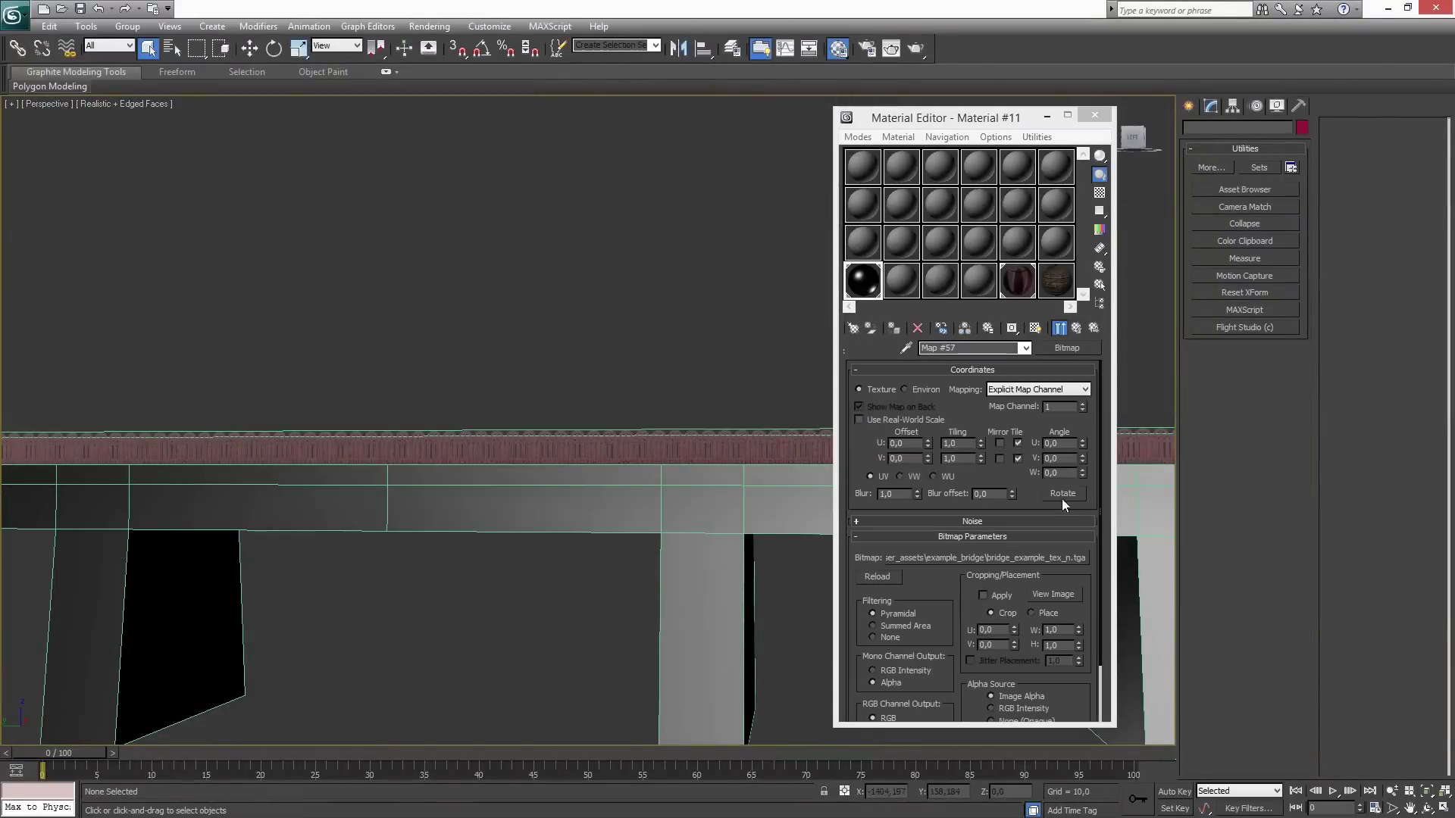
left_click(1023, 348)
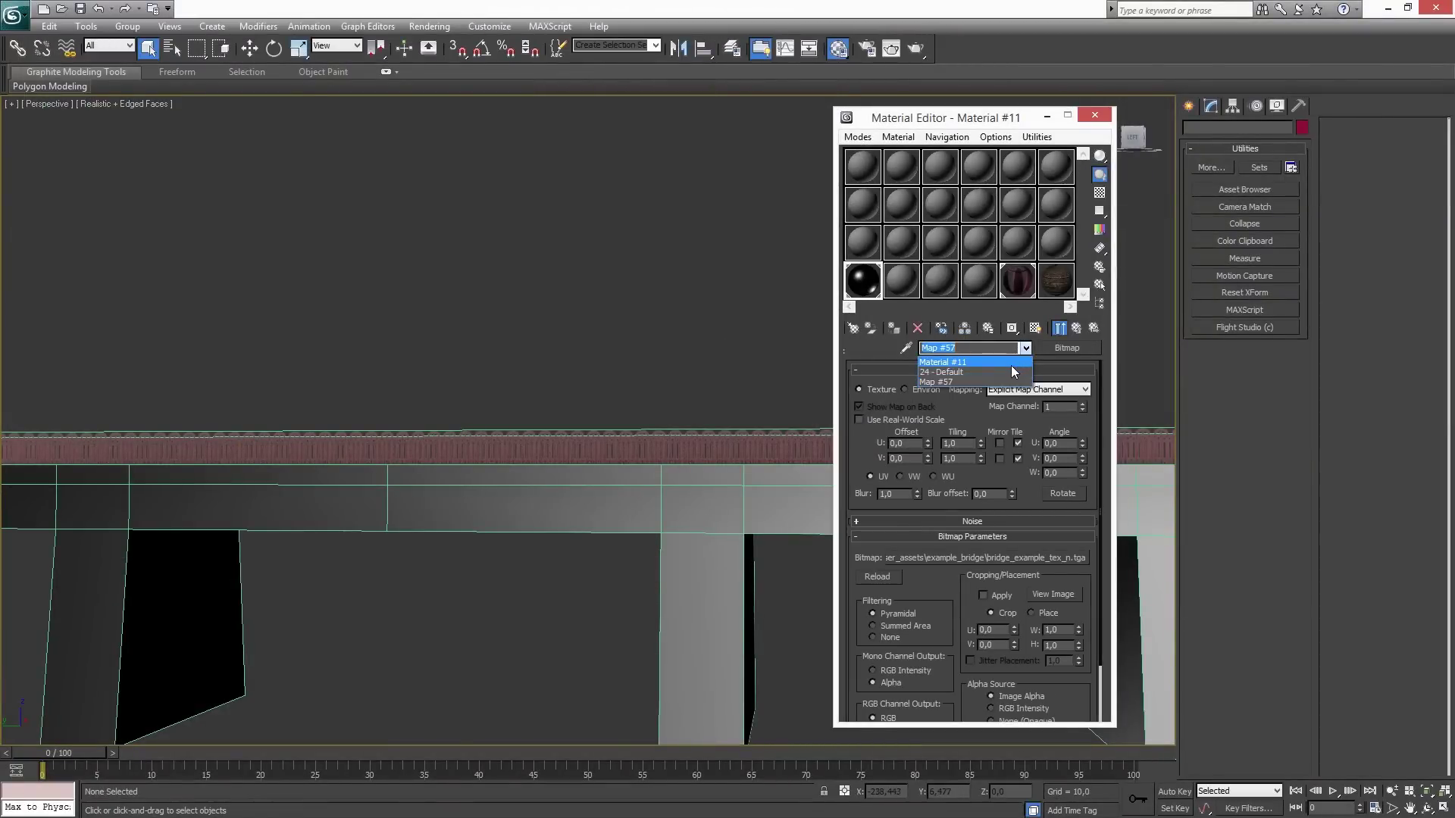
left_click(1009, 371)
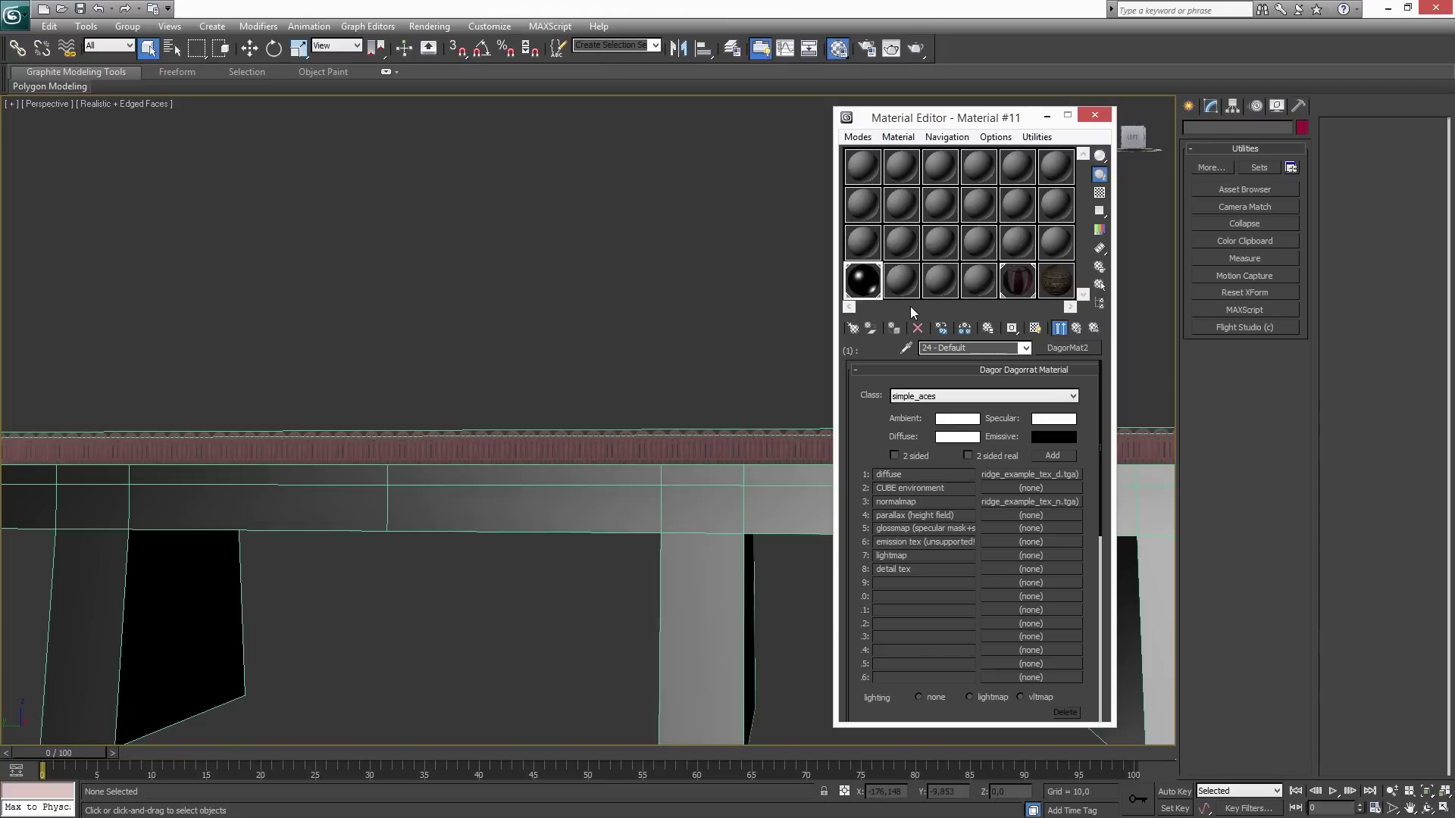
Go back to the parent Material #11 and change its fence sub-material to Dagor Dagorrat Material 2.
left_click(1022, 348)
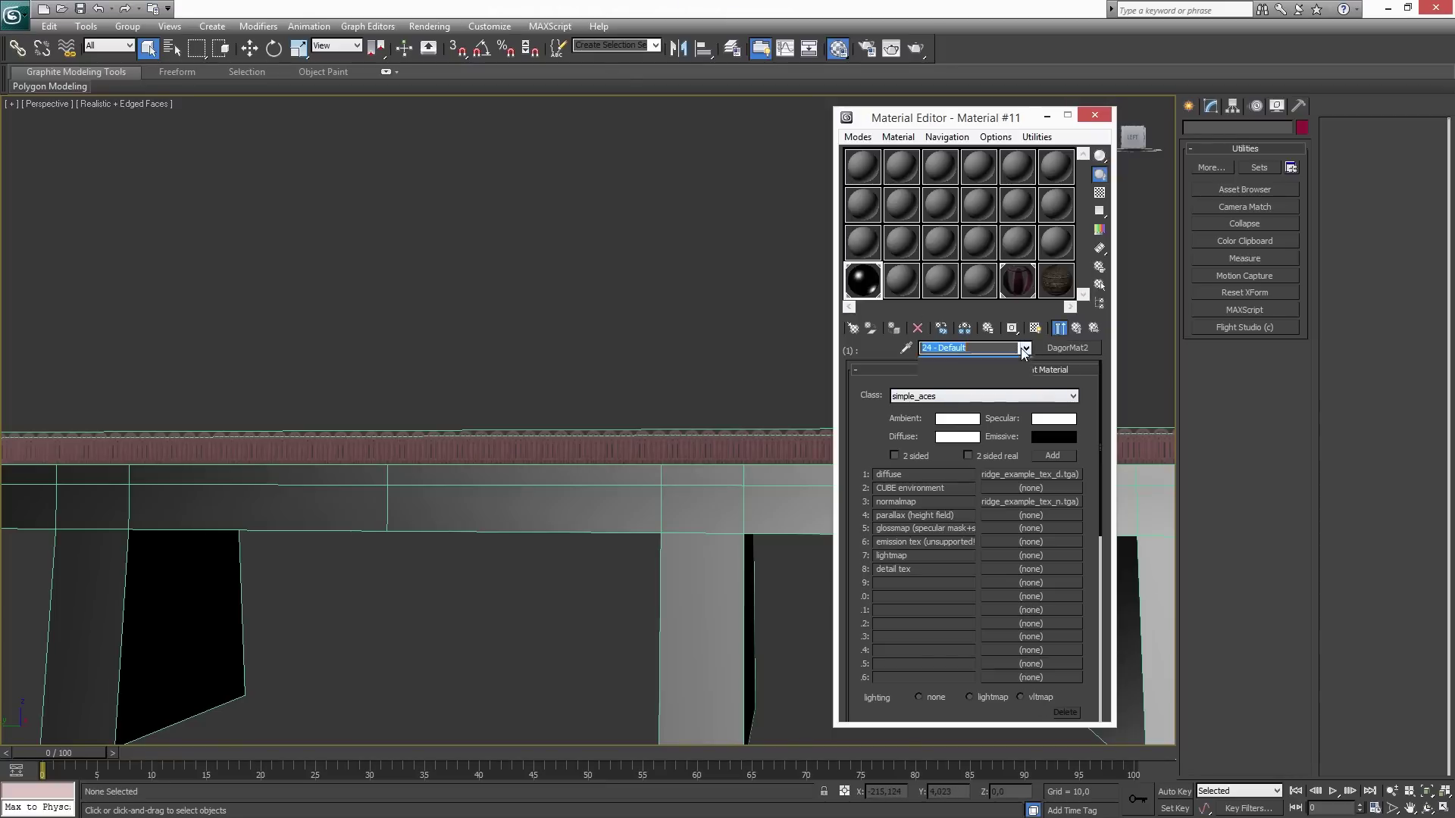
left_click(990, 362)
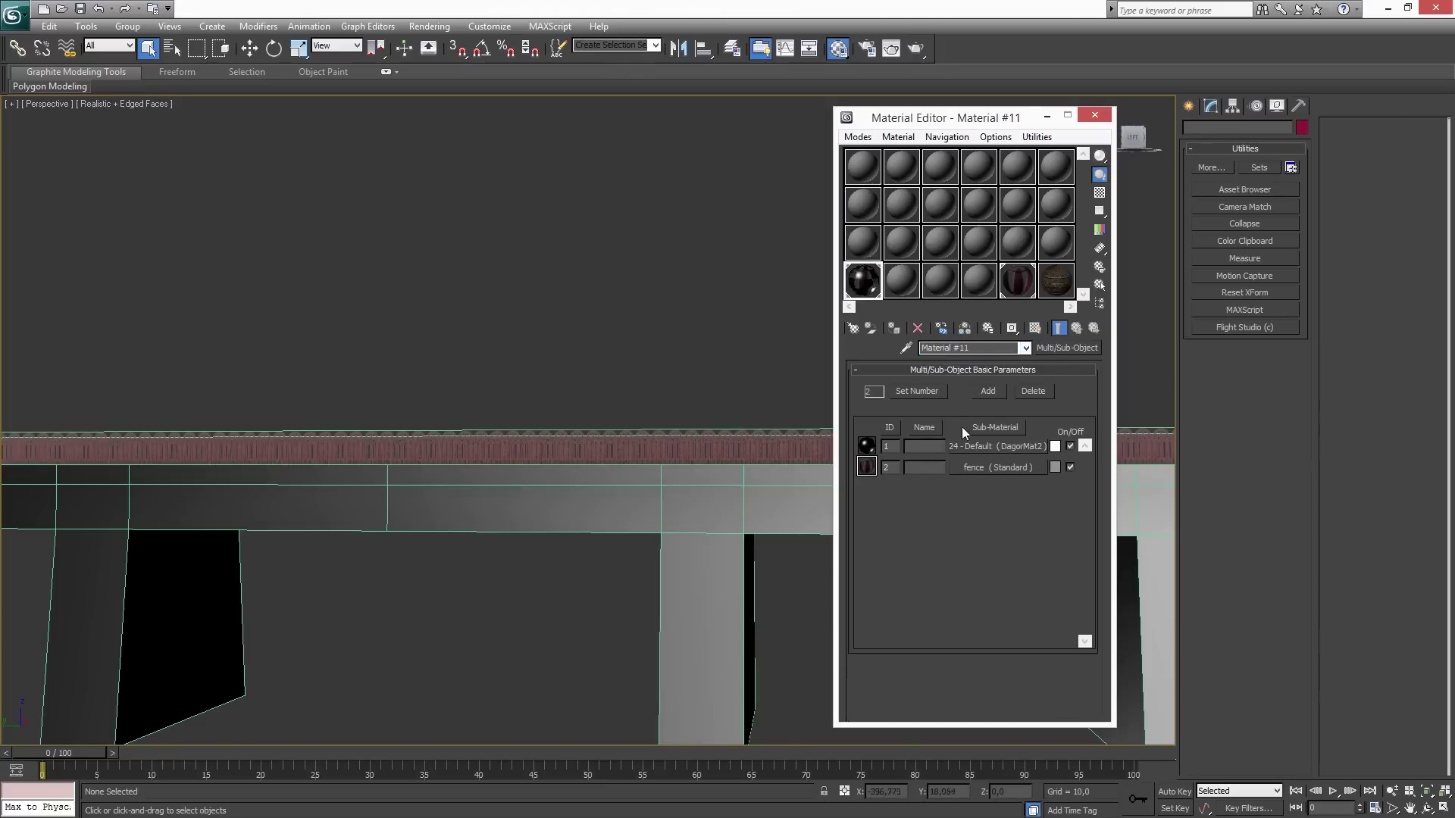
left_click(981, 465)
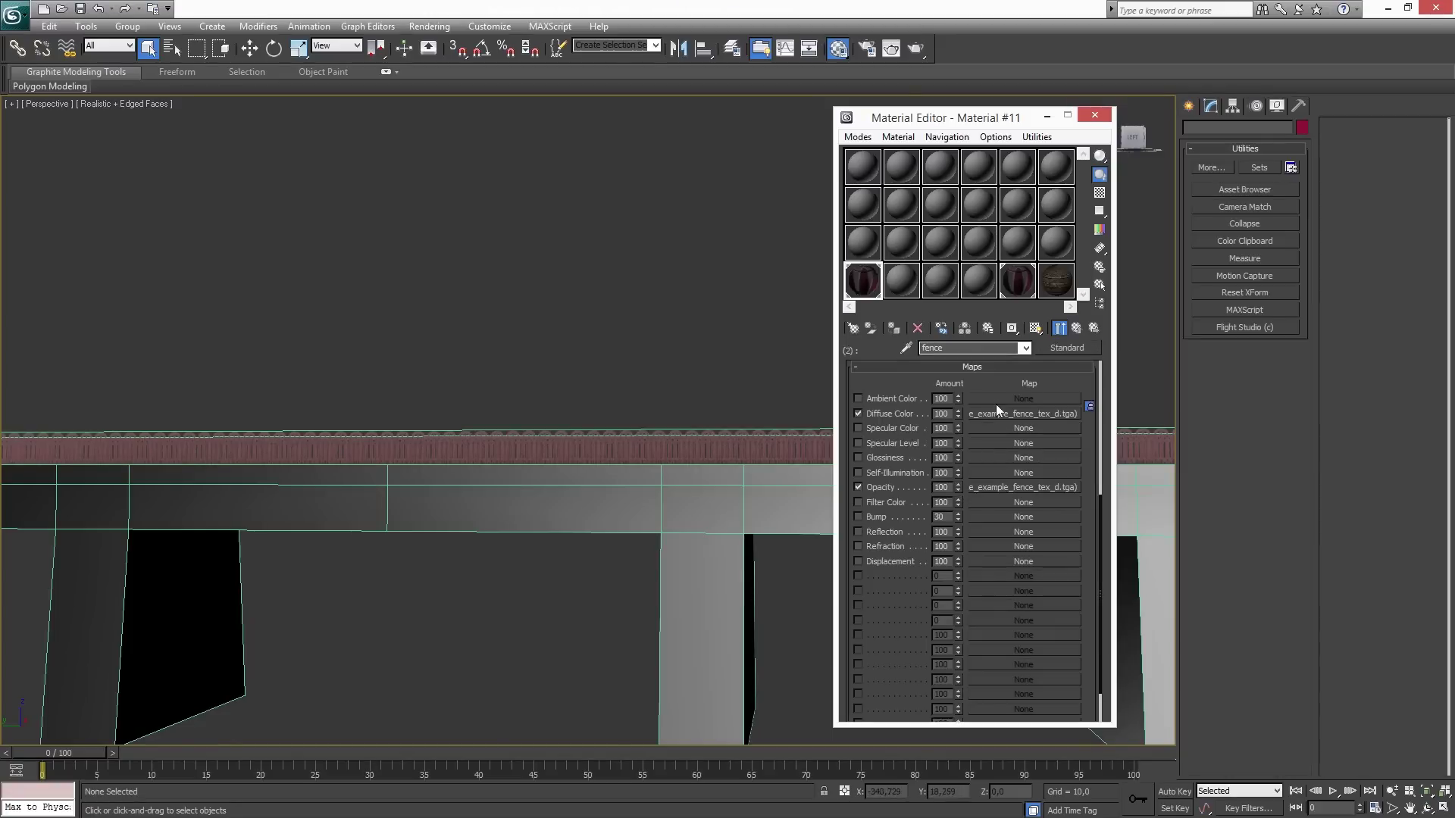
left_click(1062, 349)
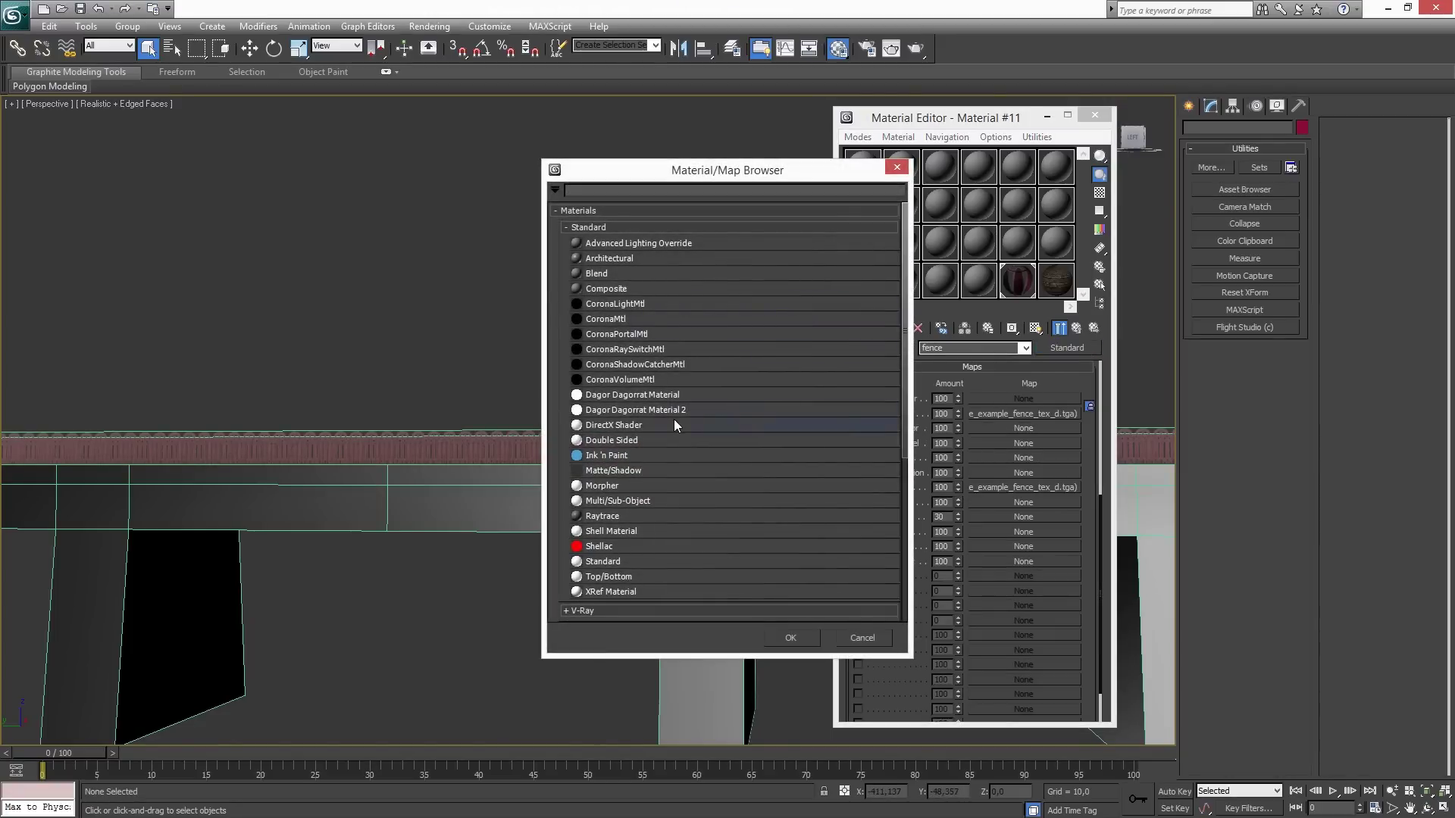
double_click(674, 410)
Set the shader class of the fence sub-material to simple_aces.
left_click(999, 397)
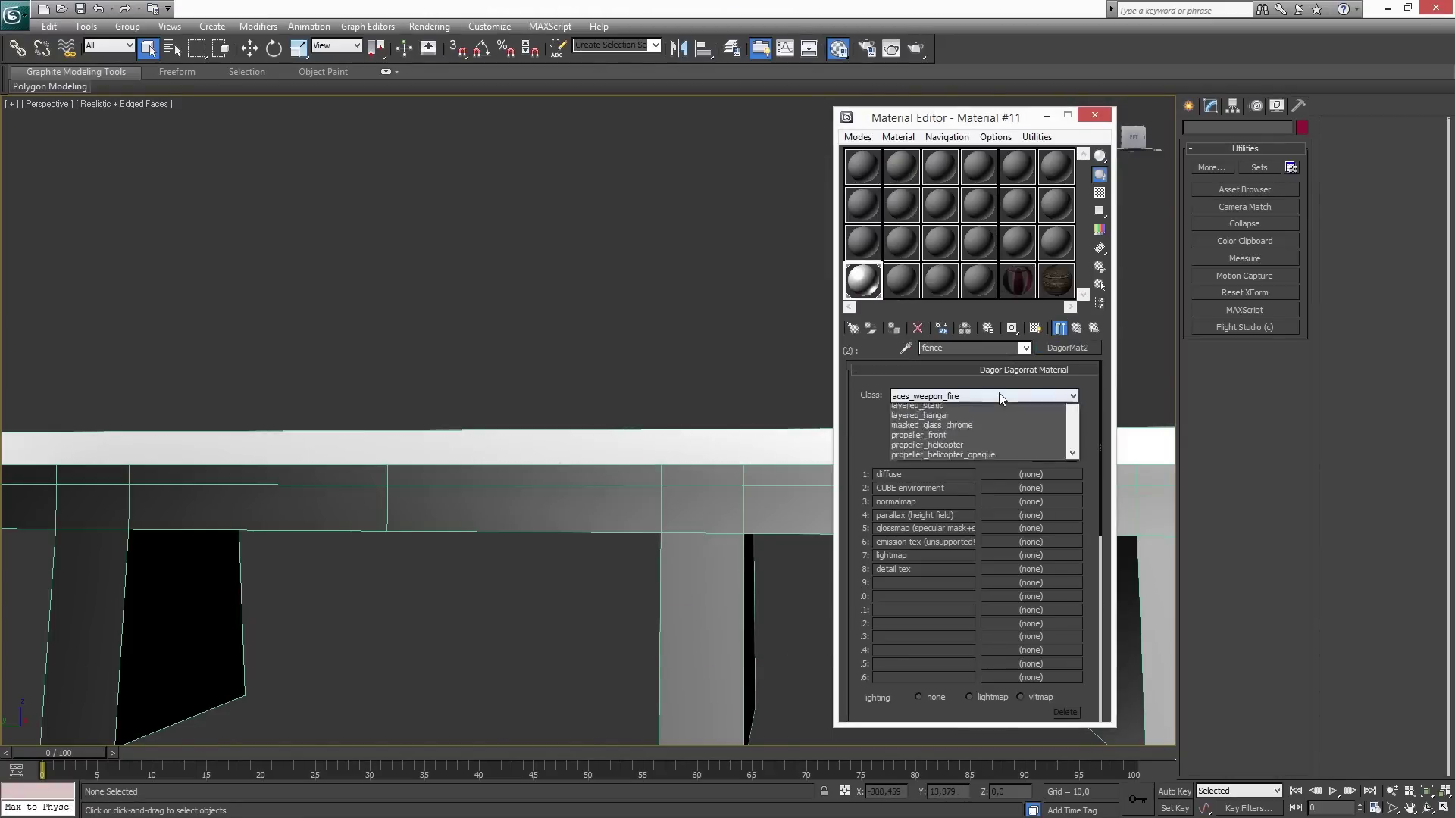
scroll(977, 653, "down", 2)
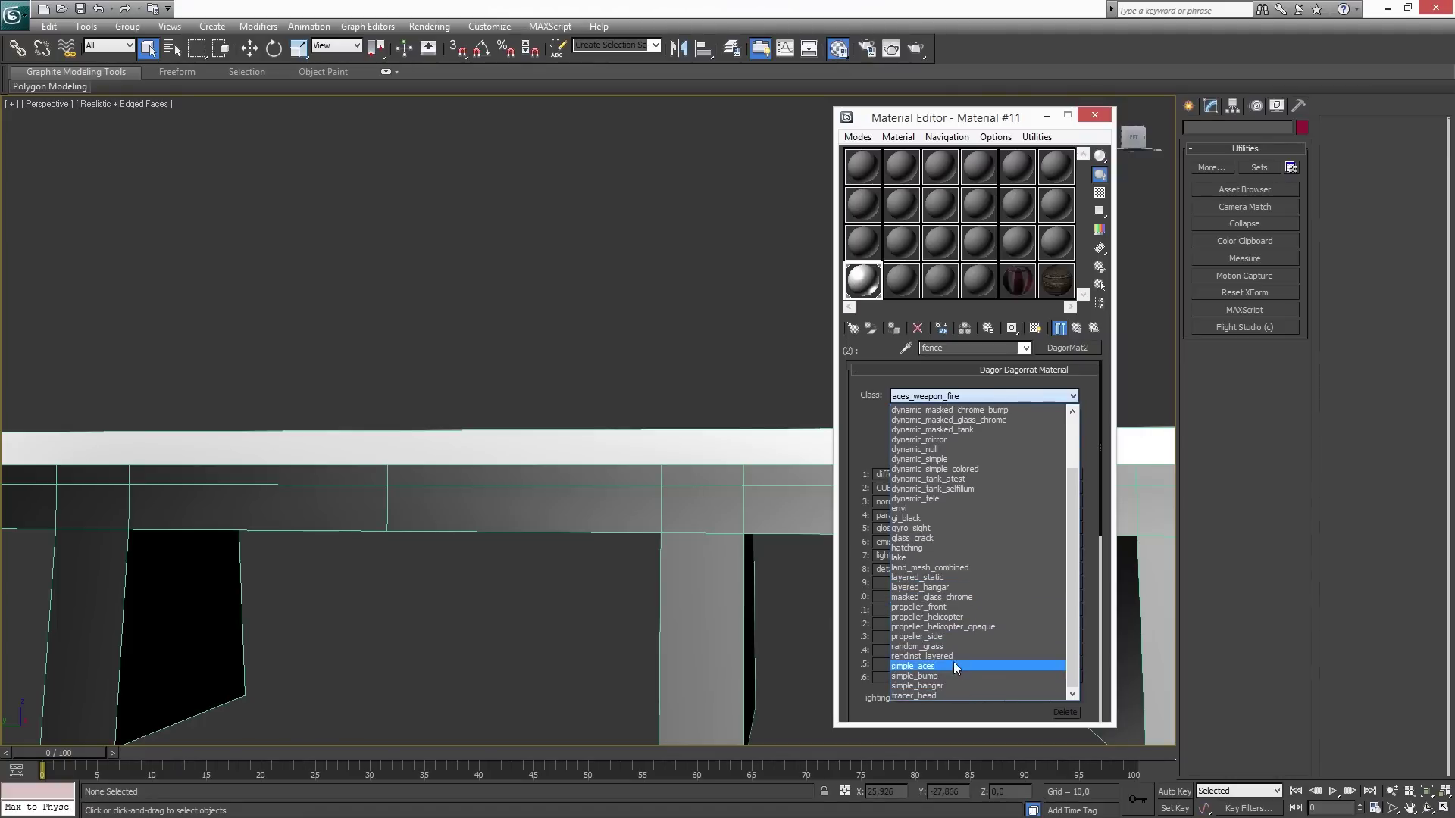
left_click(952, 666)
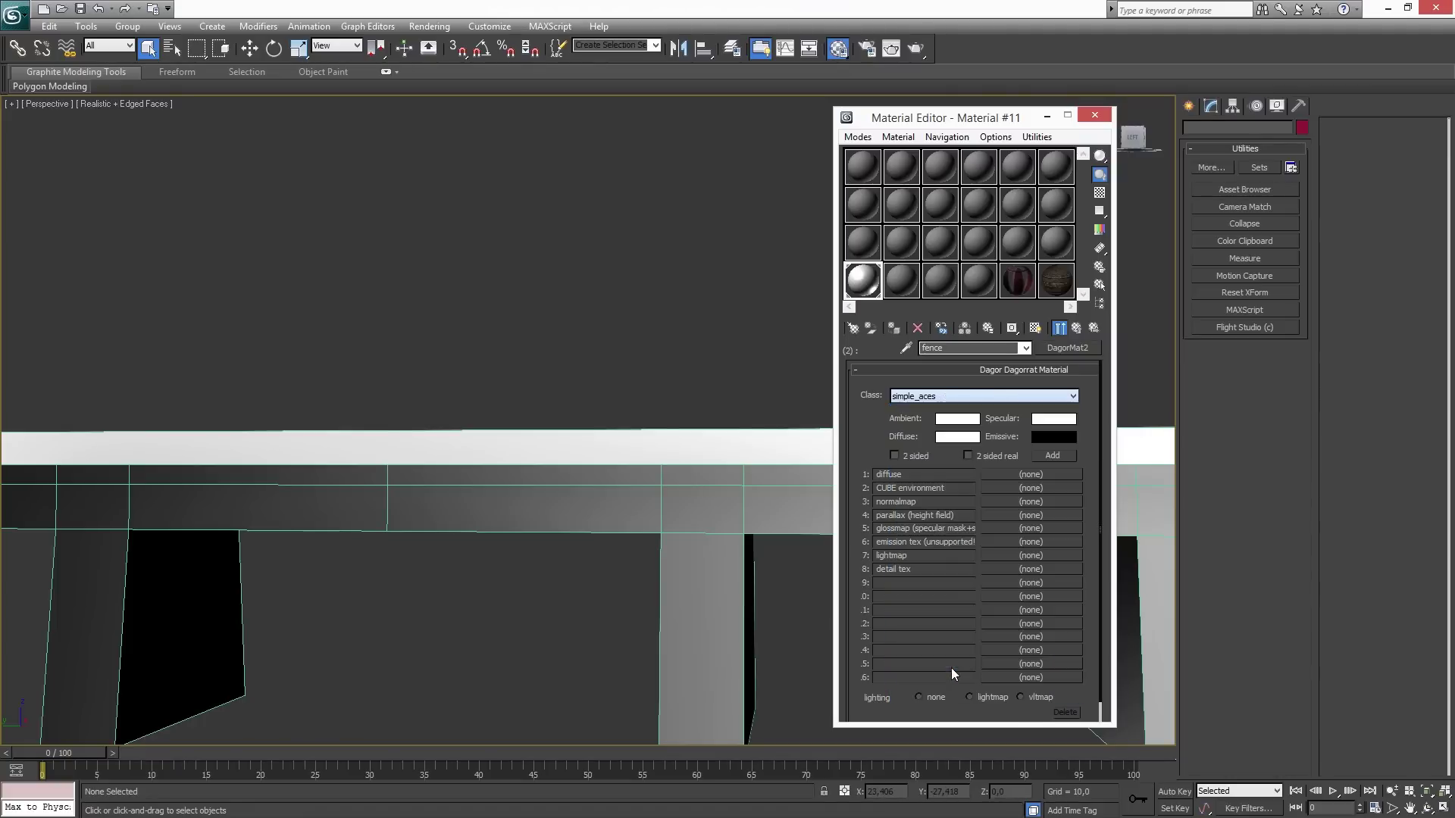
Assign bridge_example_fence_tex_d.tga as a Bitmap to the diffuse slot and return to the fence sub-material.
left_click(1013, 474)
double_click(626, 243)
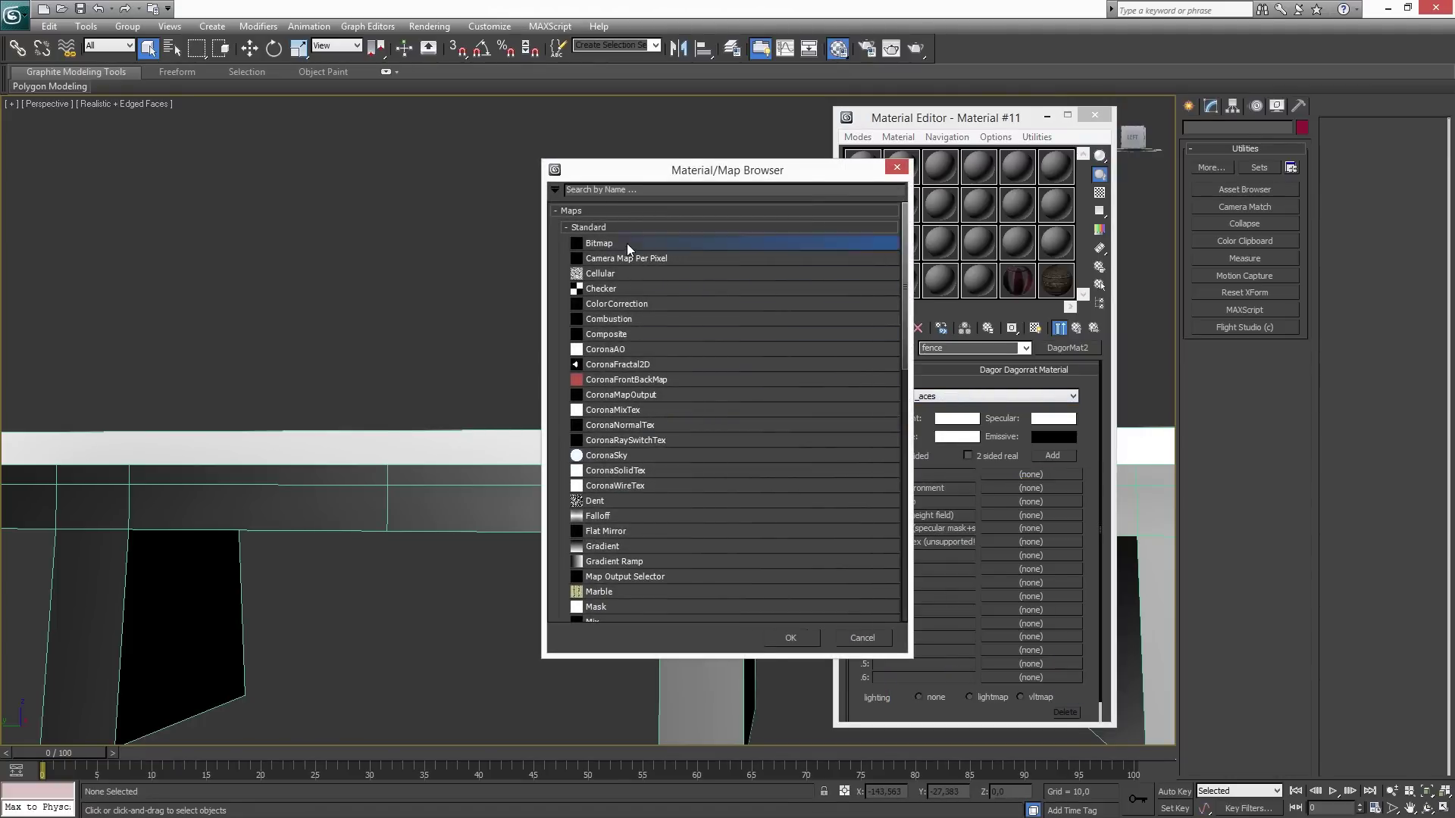
double_click(83, 128)
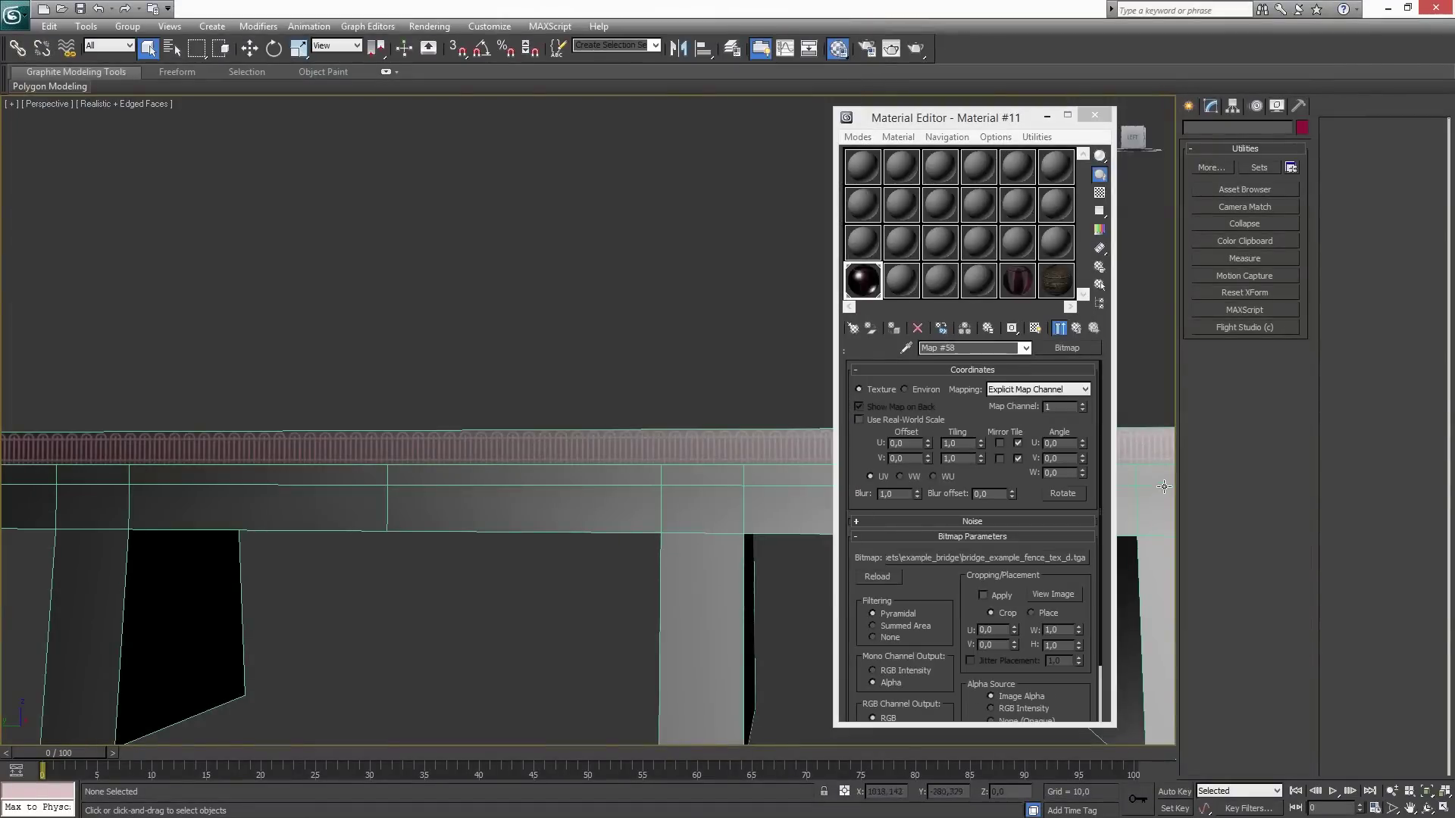
left_click(1024, 352)
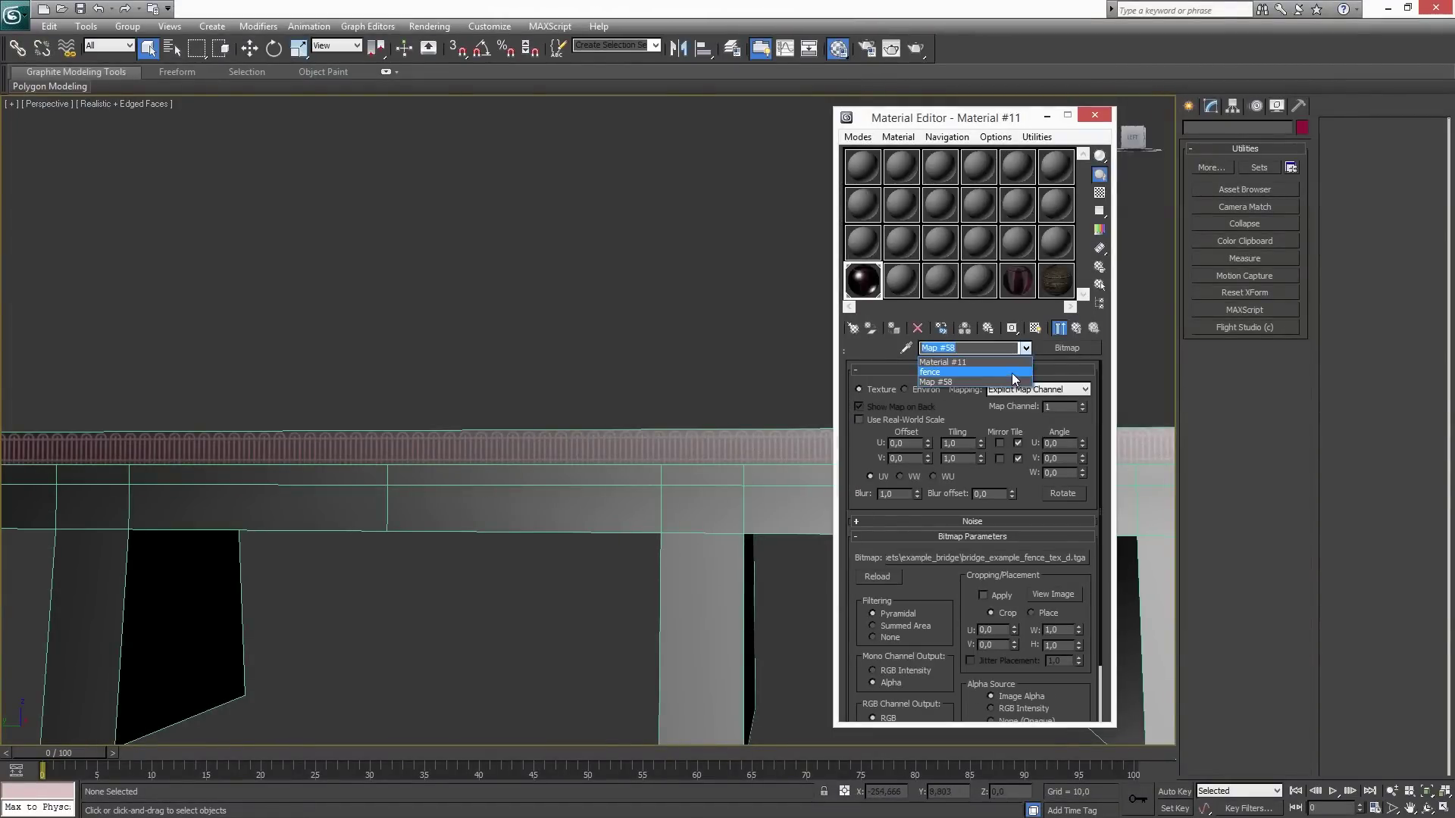
left_click(1012, 372)
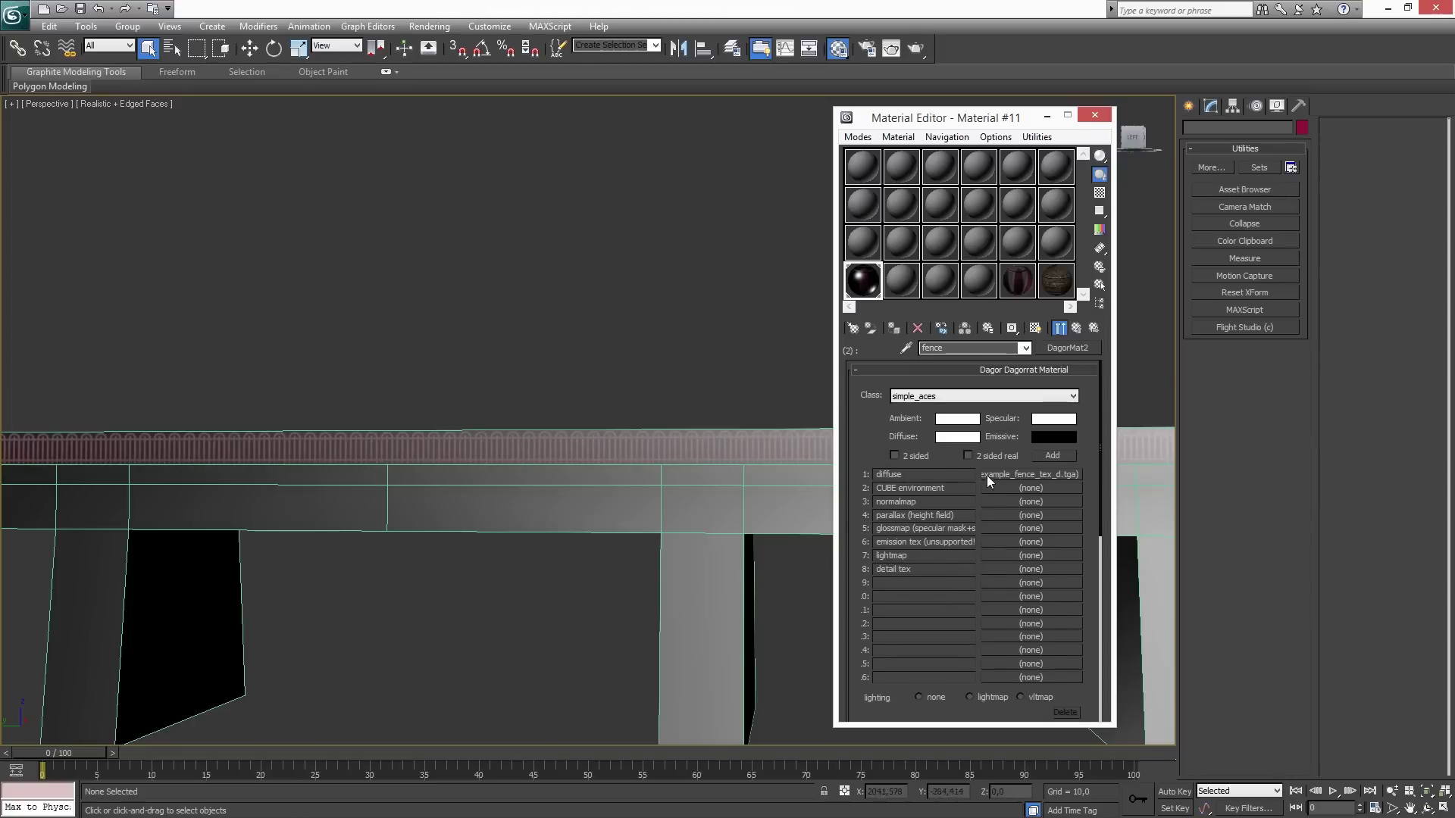
Add an atest parameter to the fence sub-material and set its value to 127.
left_click(1057, 457)
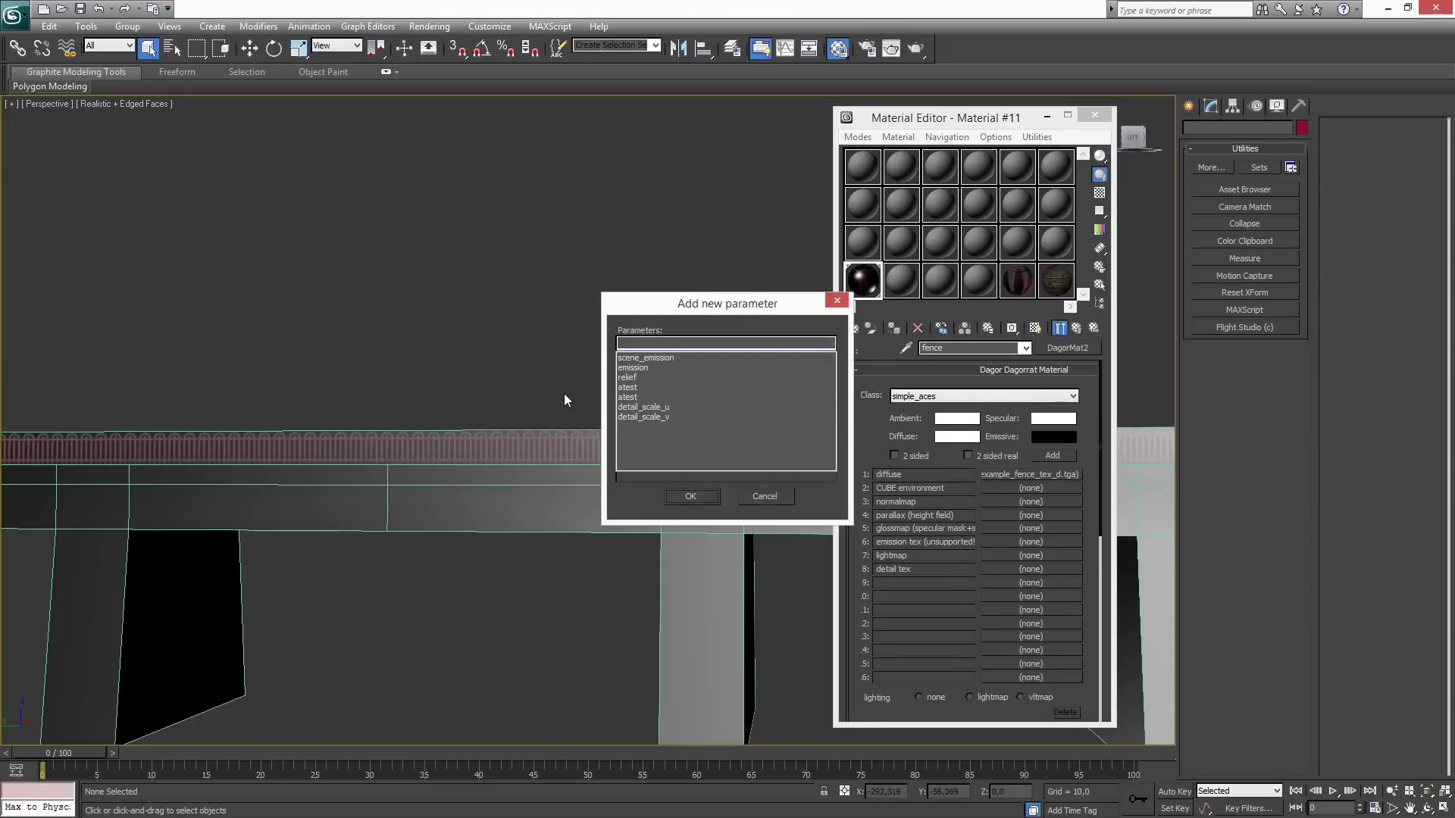
double_click(631, 389)
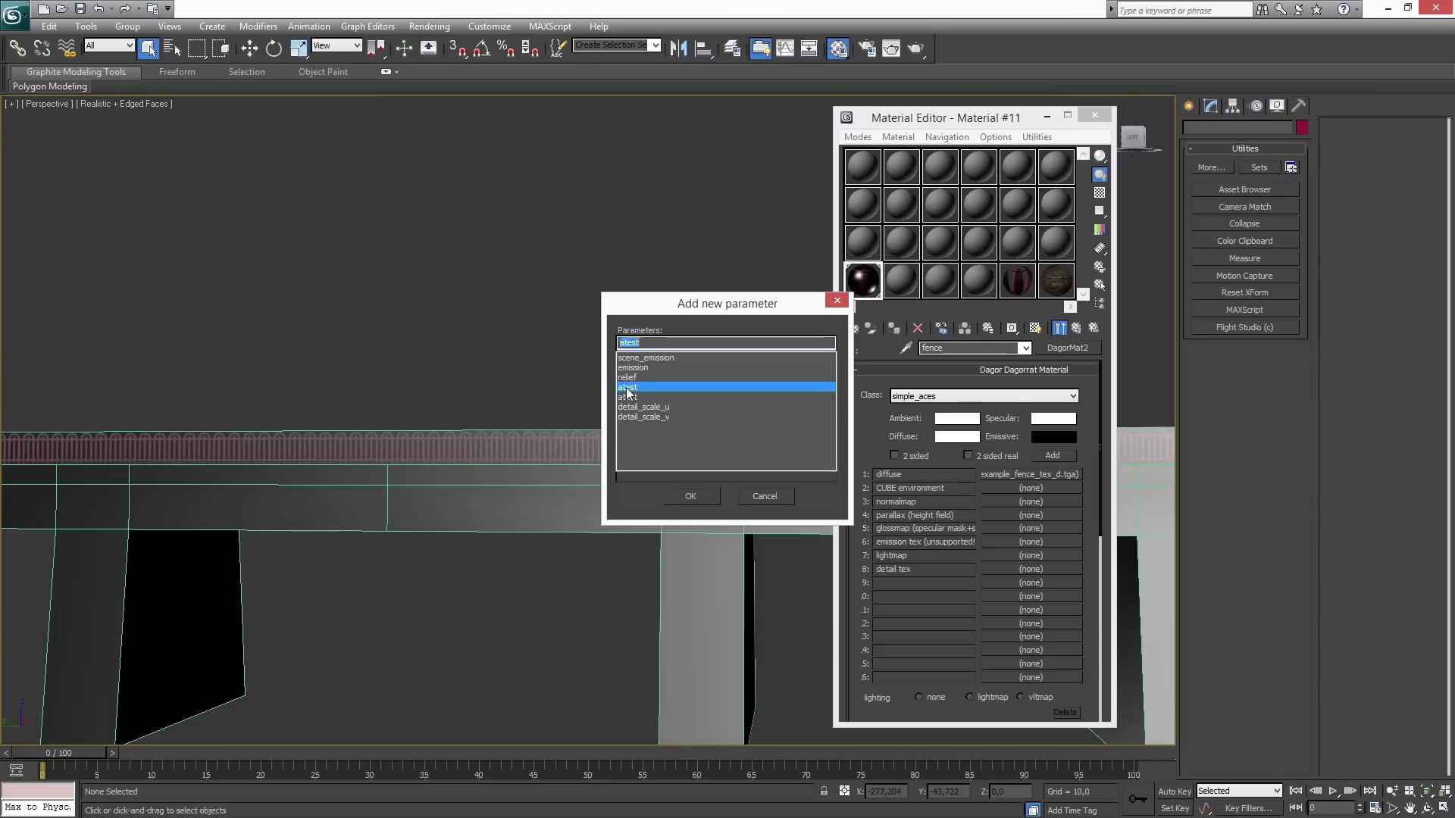
scroll(934, 677, "down", 1)
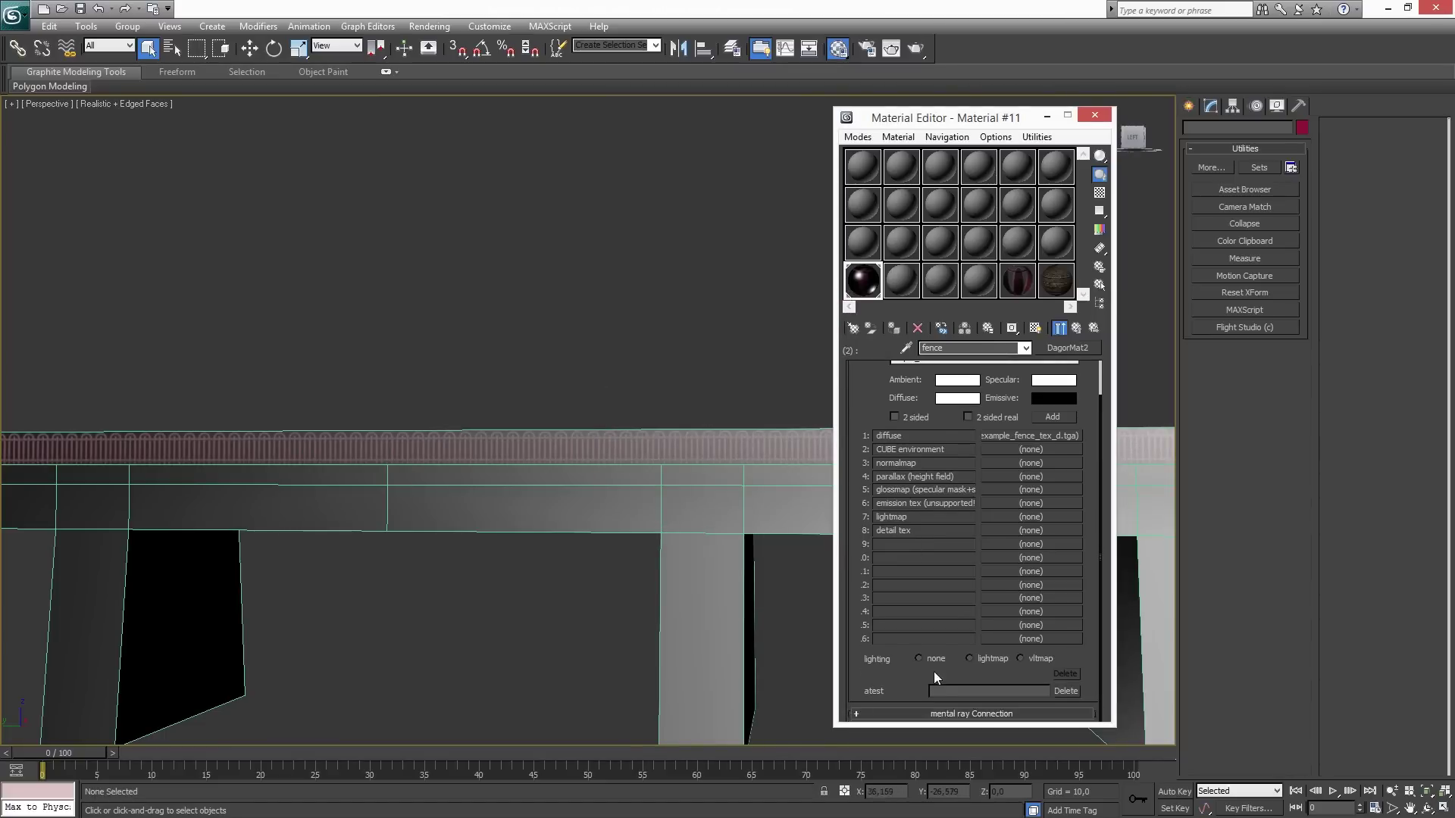
type("127")
key("Return")
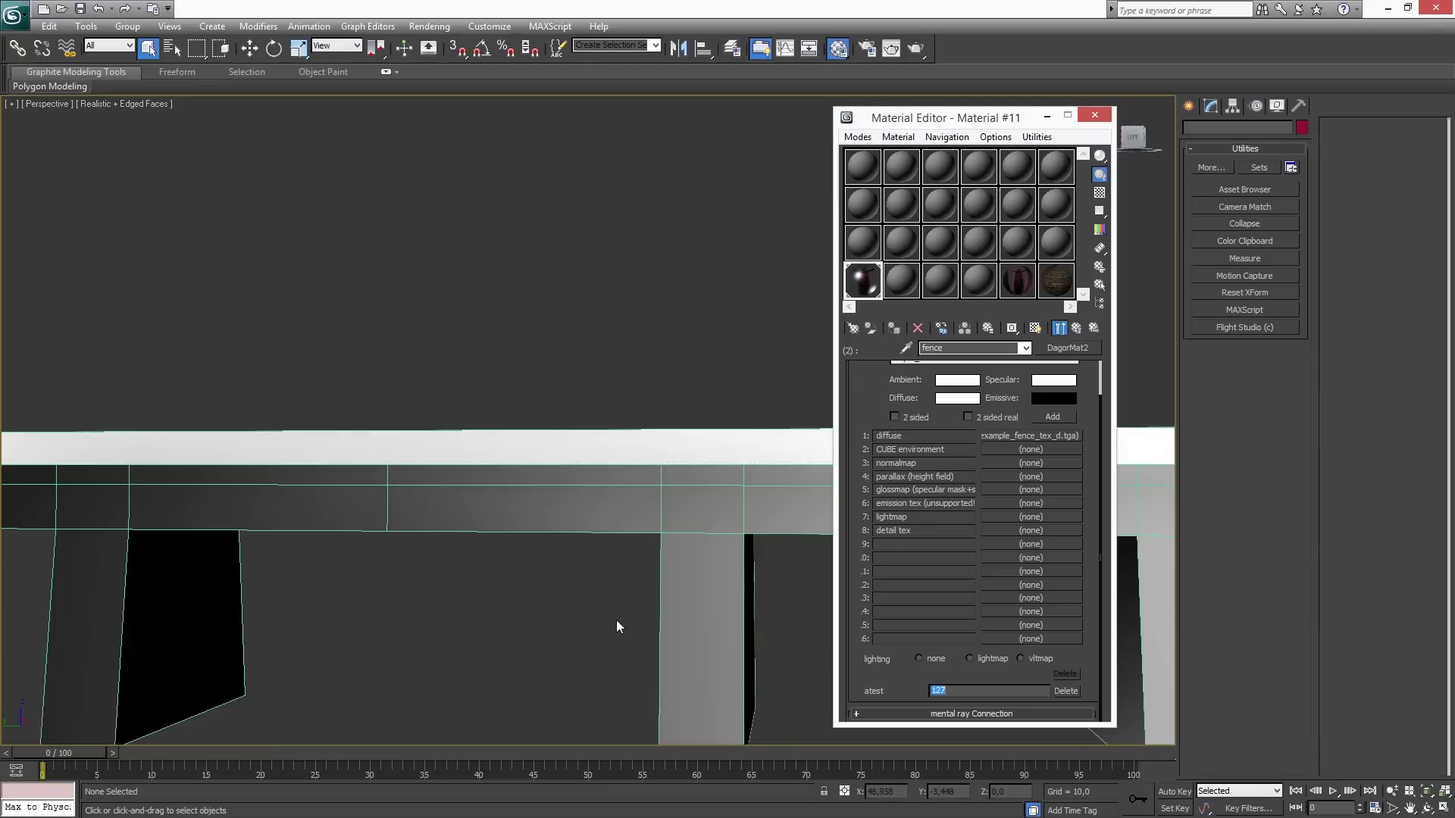
Inspect the bridge with the changed fence material and go back to the parent Material #11.
middle_click_drag(626, 560, 641, 579, "alt")
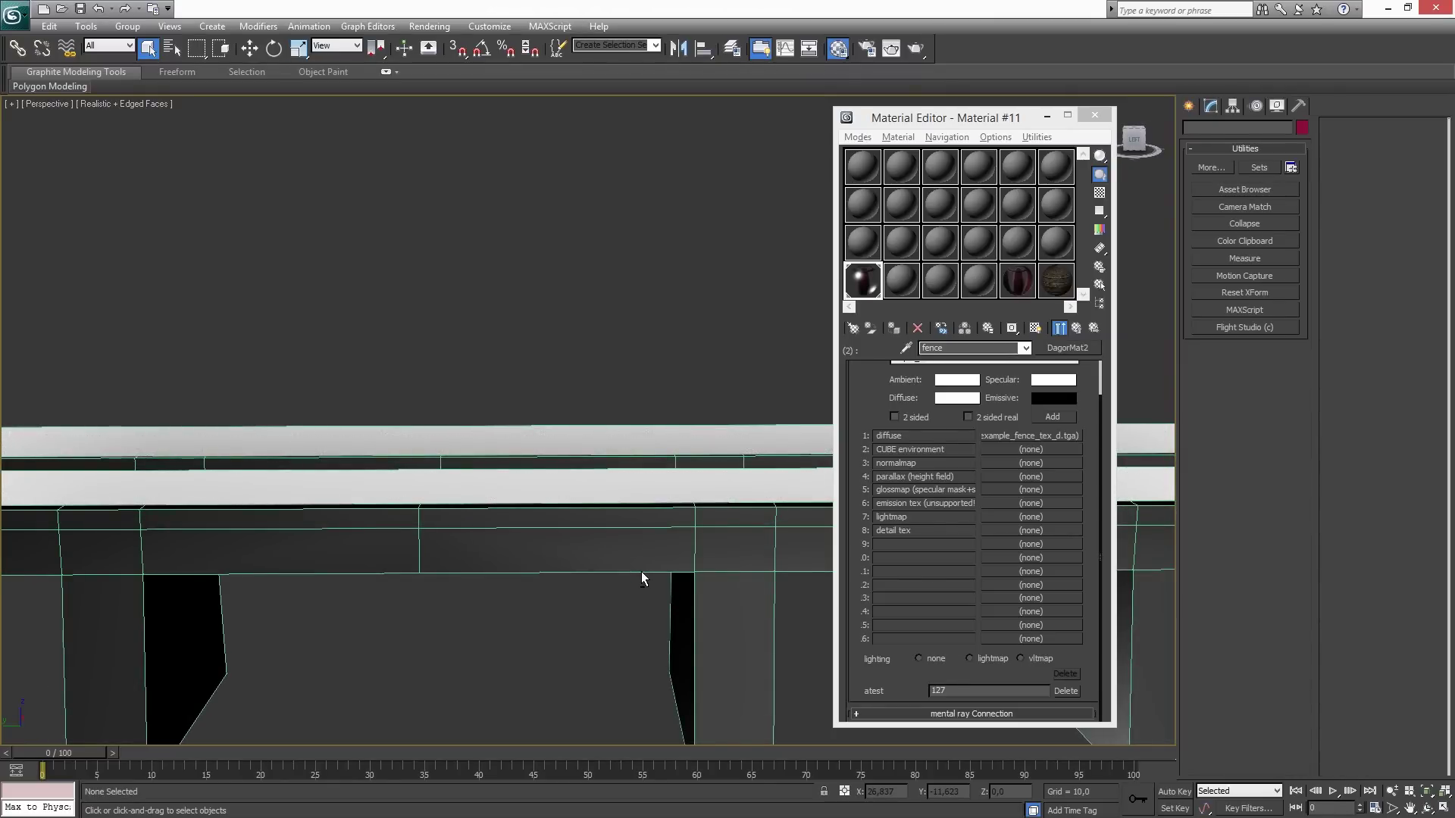
scroll(649, 518, "down", 5)
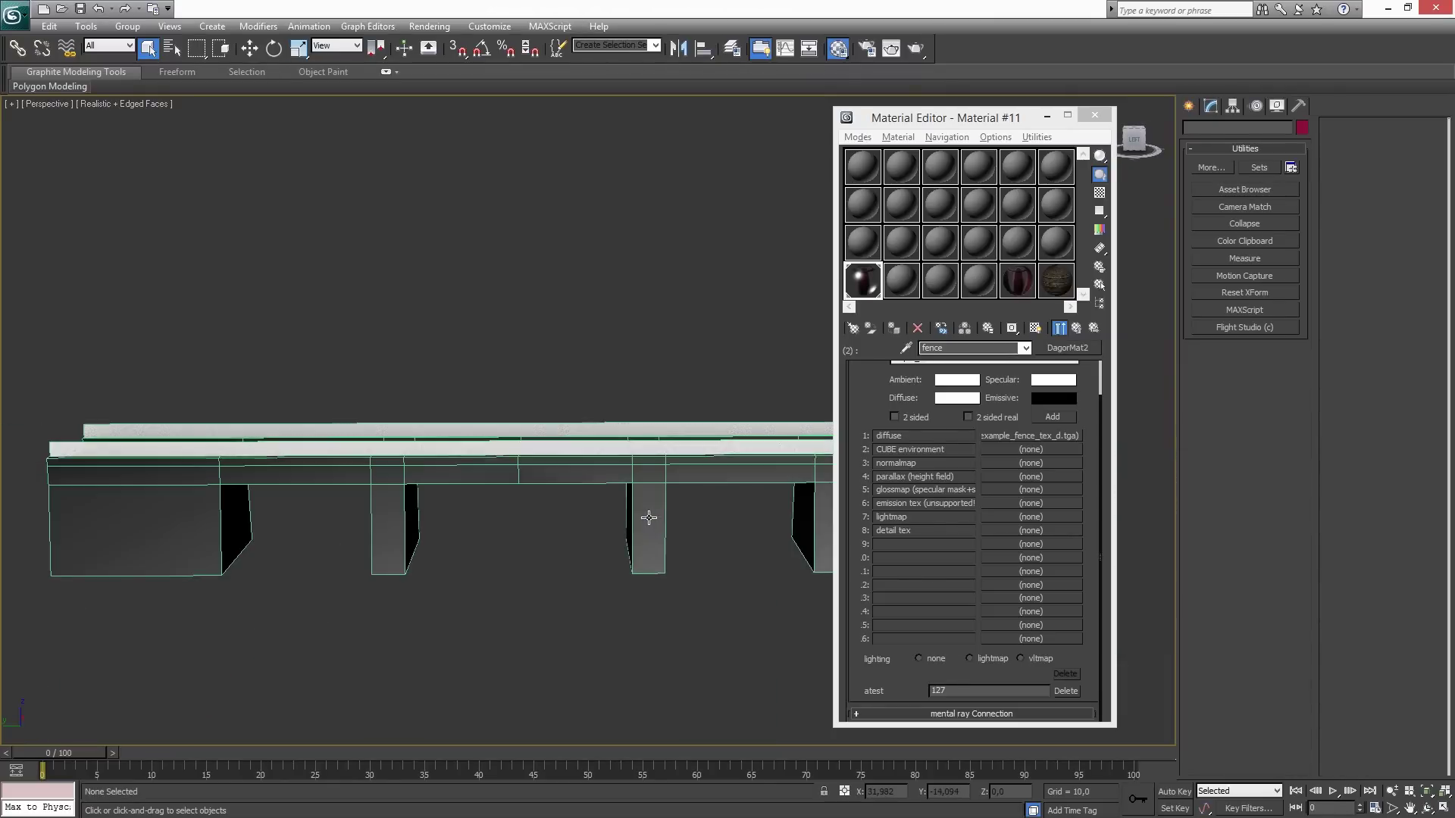
scroll(649, 518, "up", 5)
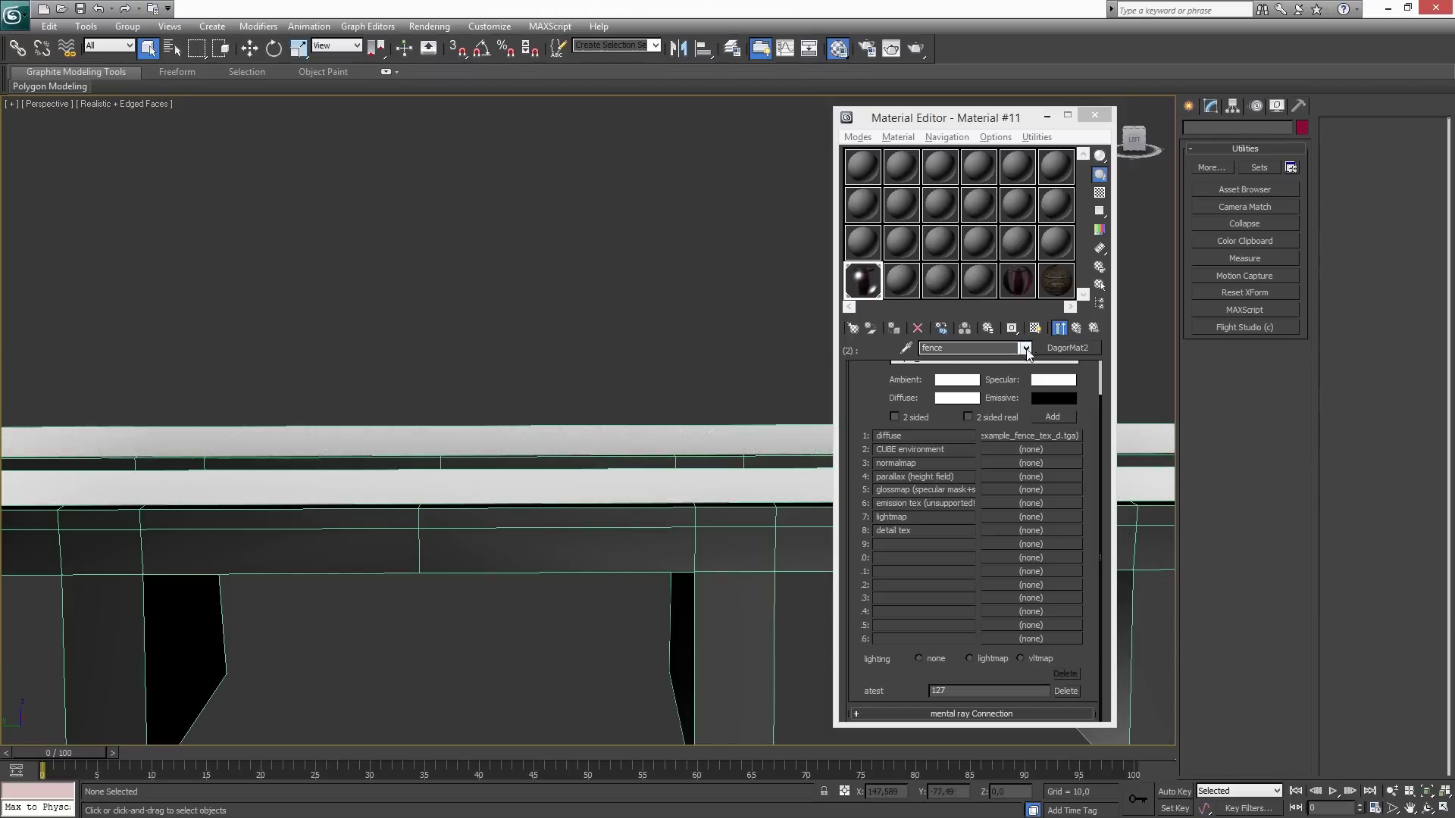
left_click(1028, 353)
left_click(1028, 353)
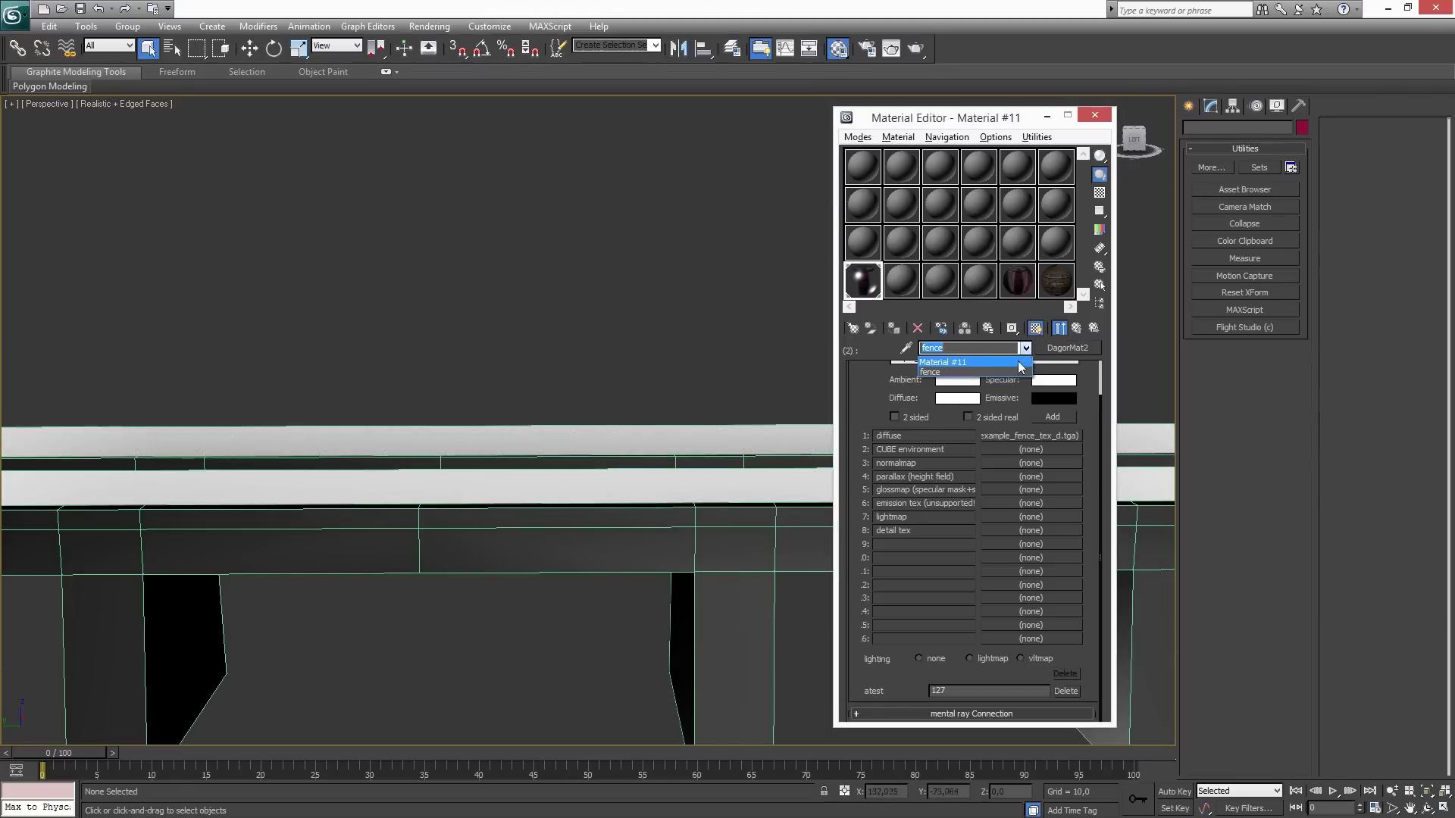
left_click(1020, 365)
Select the stone bridge and load the Dagor Scene Export utility.
middle_click_drag(638, 421, 617, 477, "alt")
scroll(697, 420, "down", 5)
scroll(602, 468, "up", 3)
scroll(602, 461, "down", 3)
left_click(627, 482)
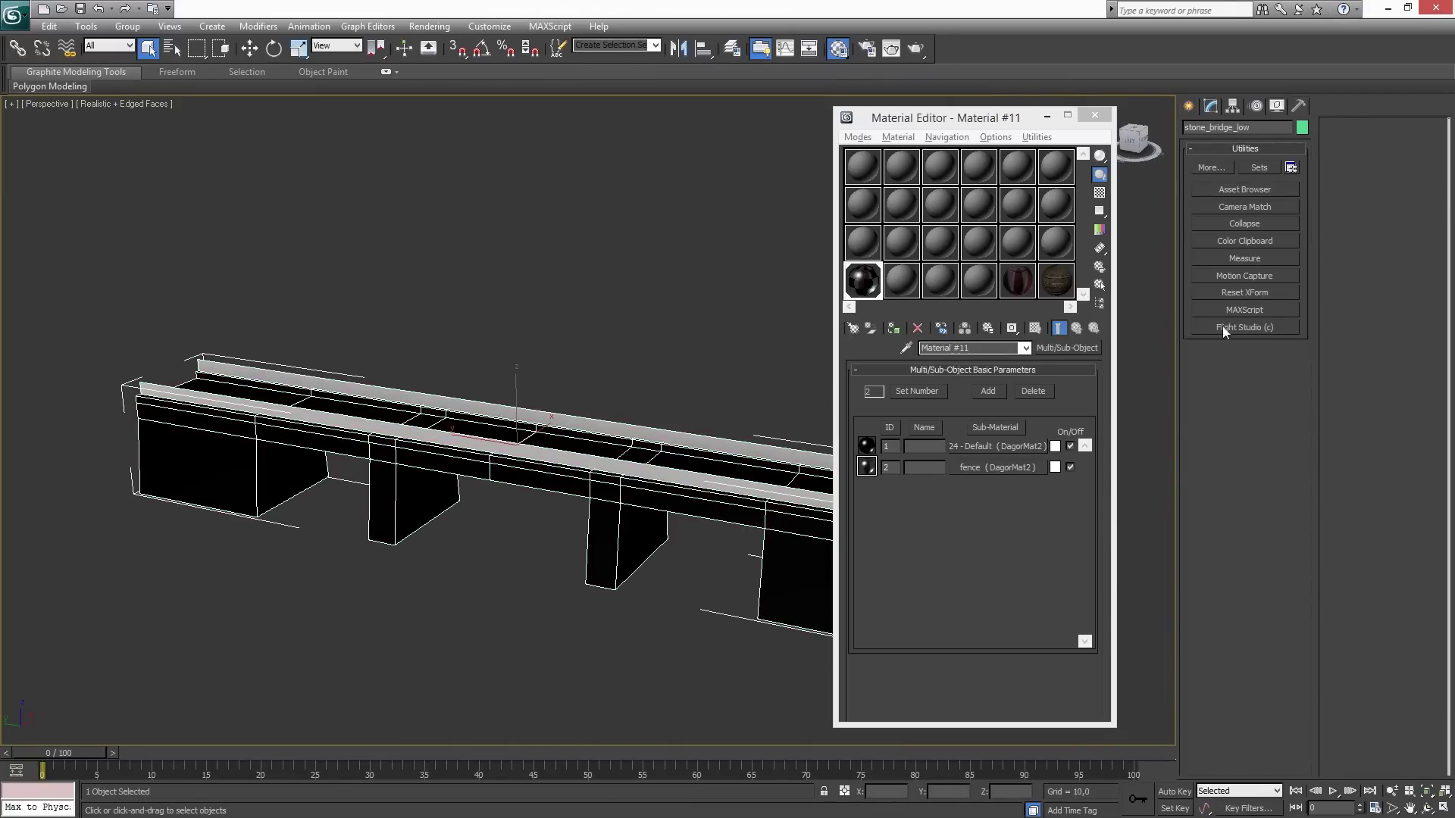
left_click(1221, 166)
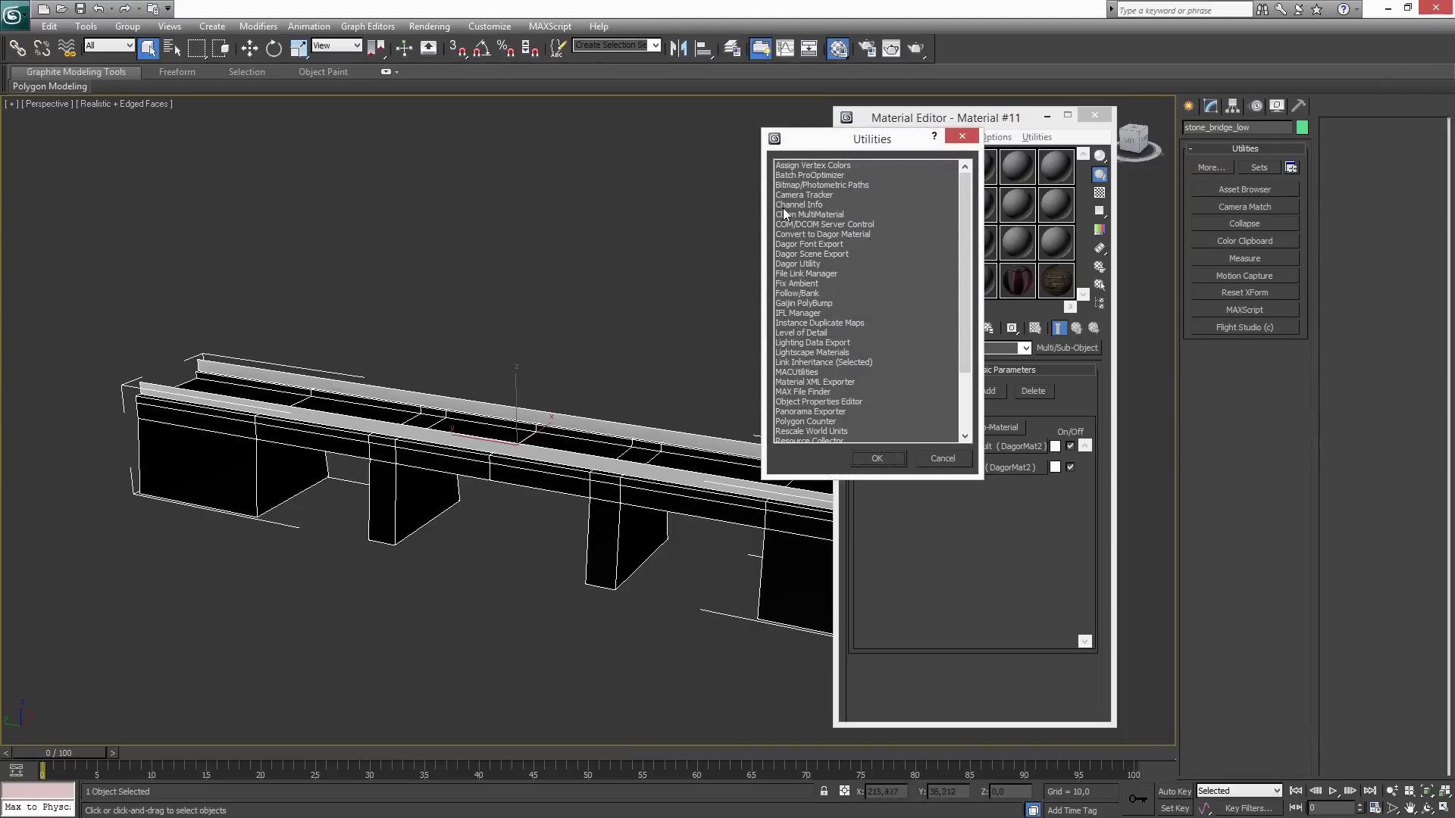
double_click(804, 253)
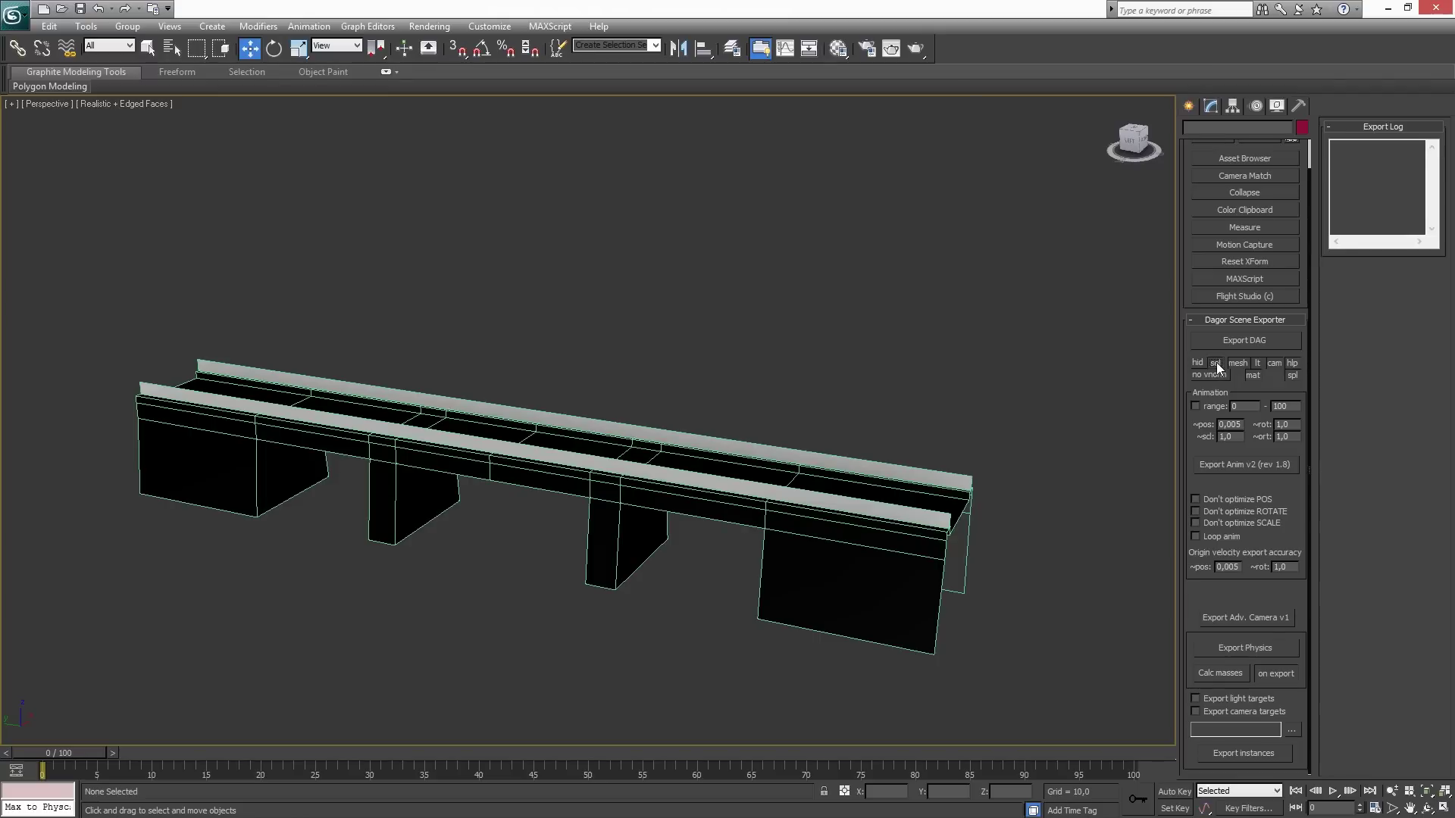
Start a DAG export of the selected bridge and browse to the WarThunder\WarThunderCDK folder on drive D.
left_click(896, 571)
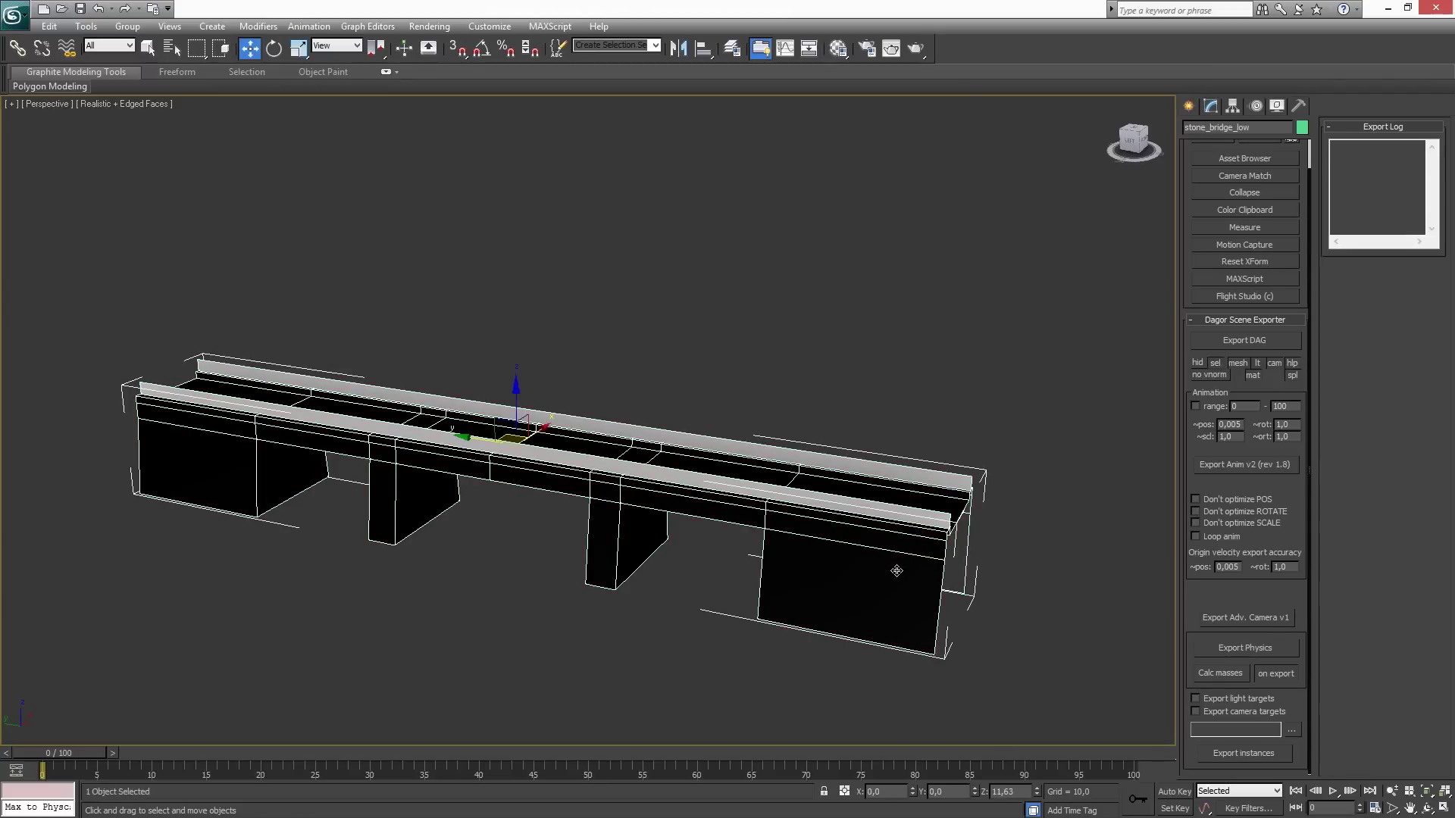
left_click(1256, 340)
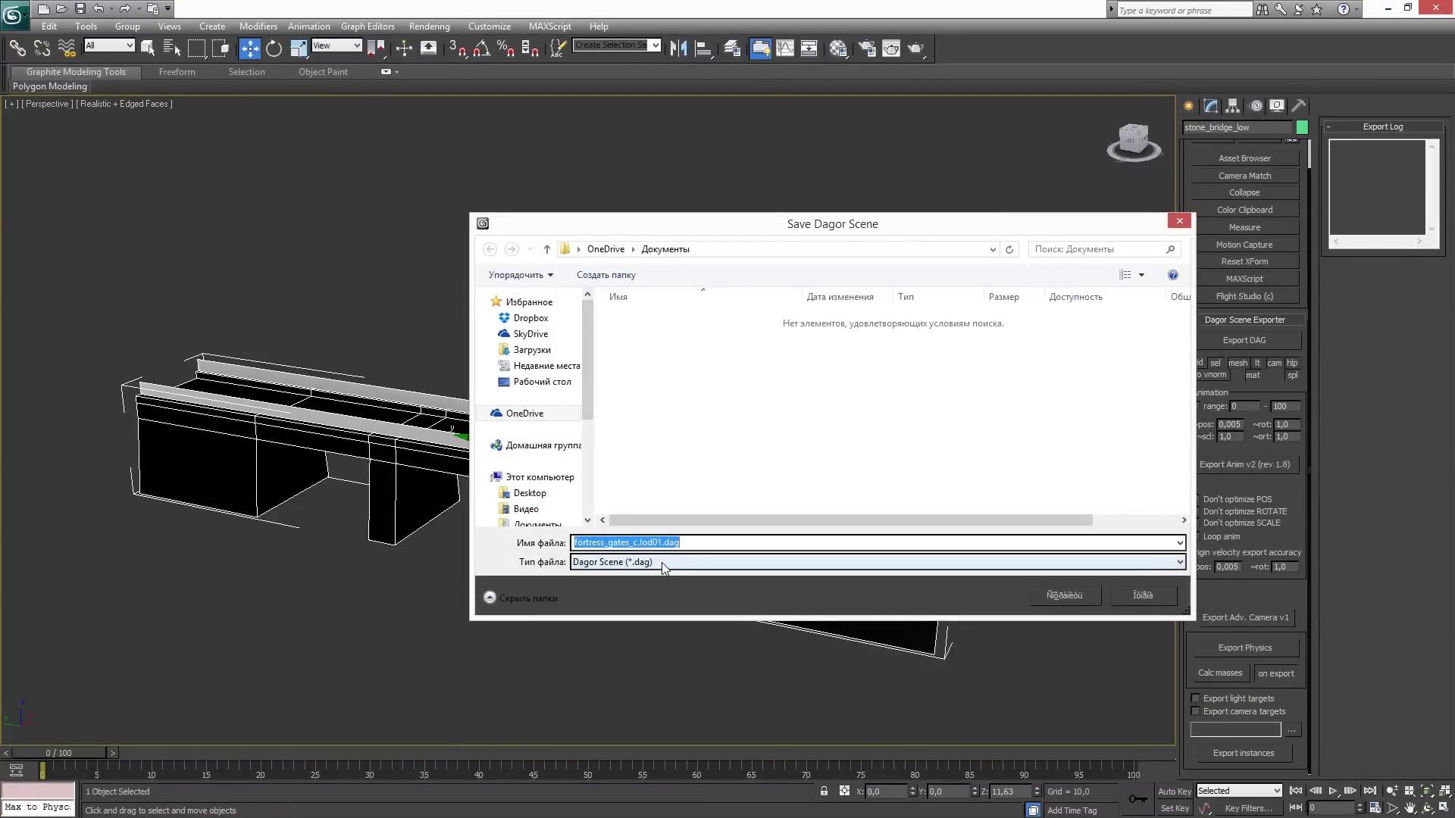
left_click_drag(587, 365, 587, 441)
scroll(587, 445, "up", 1)
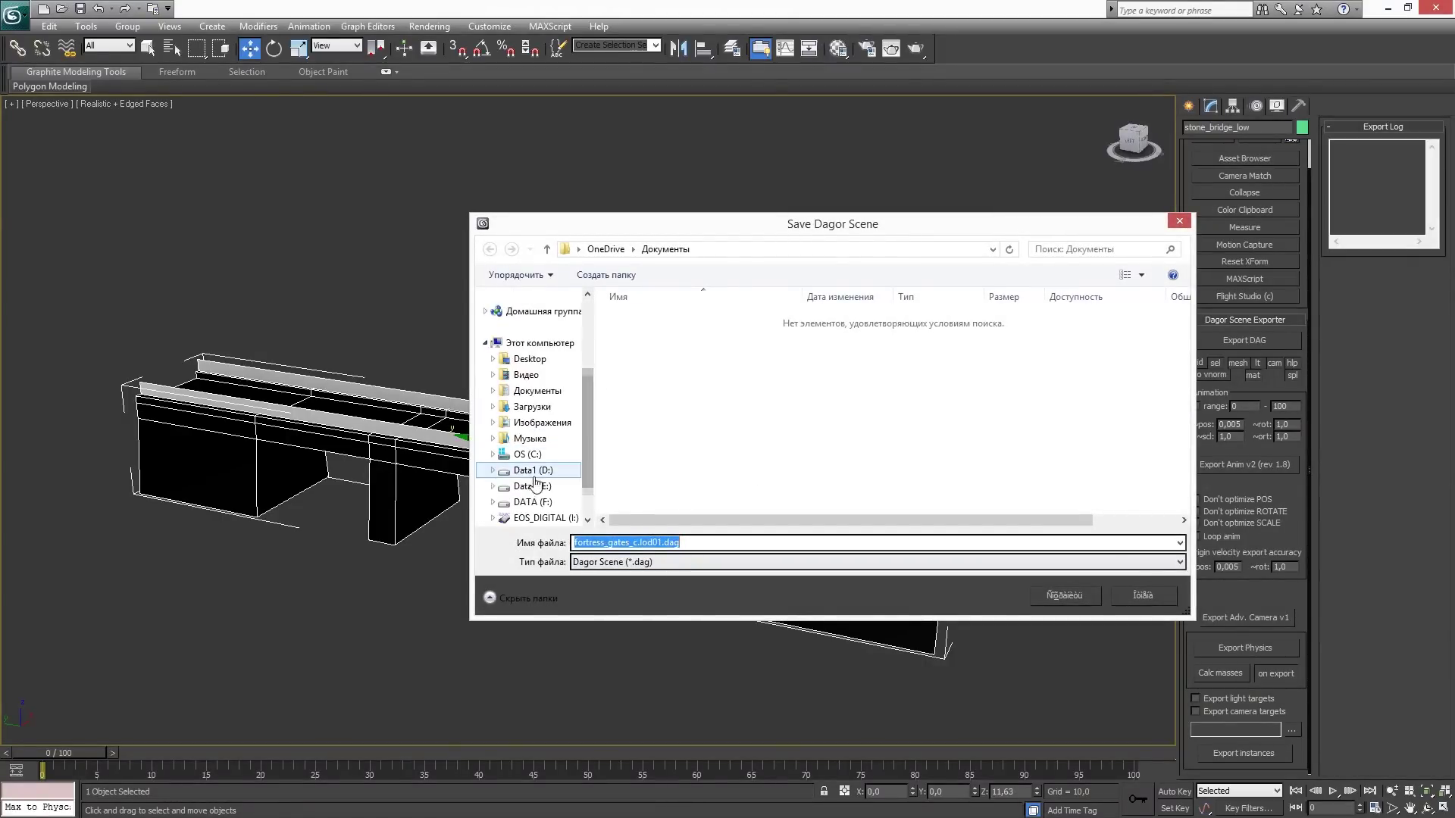
left_click(533, 471)
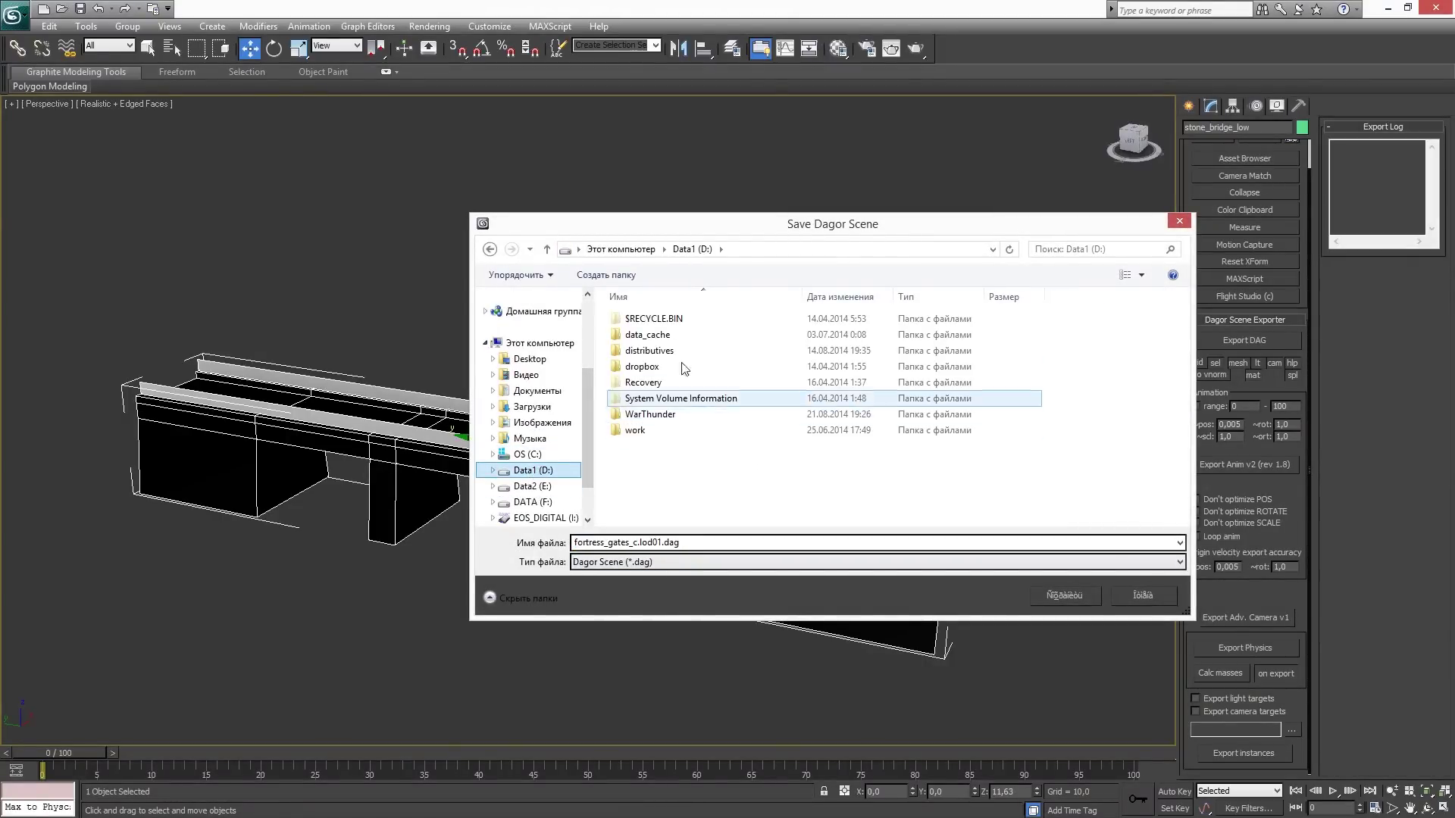
left_click(657, 417)
double_click(658, 417)
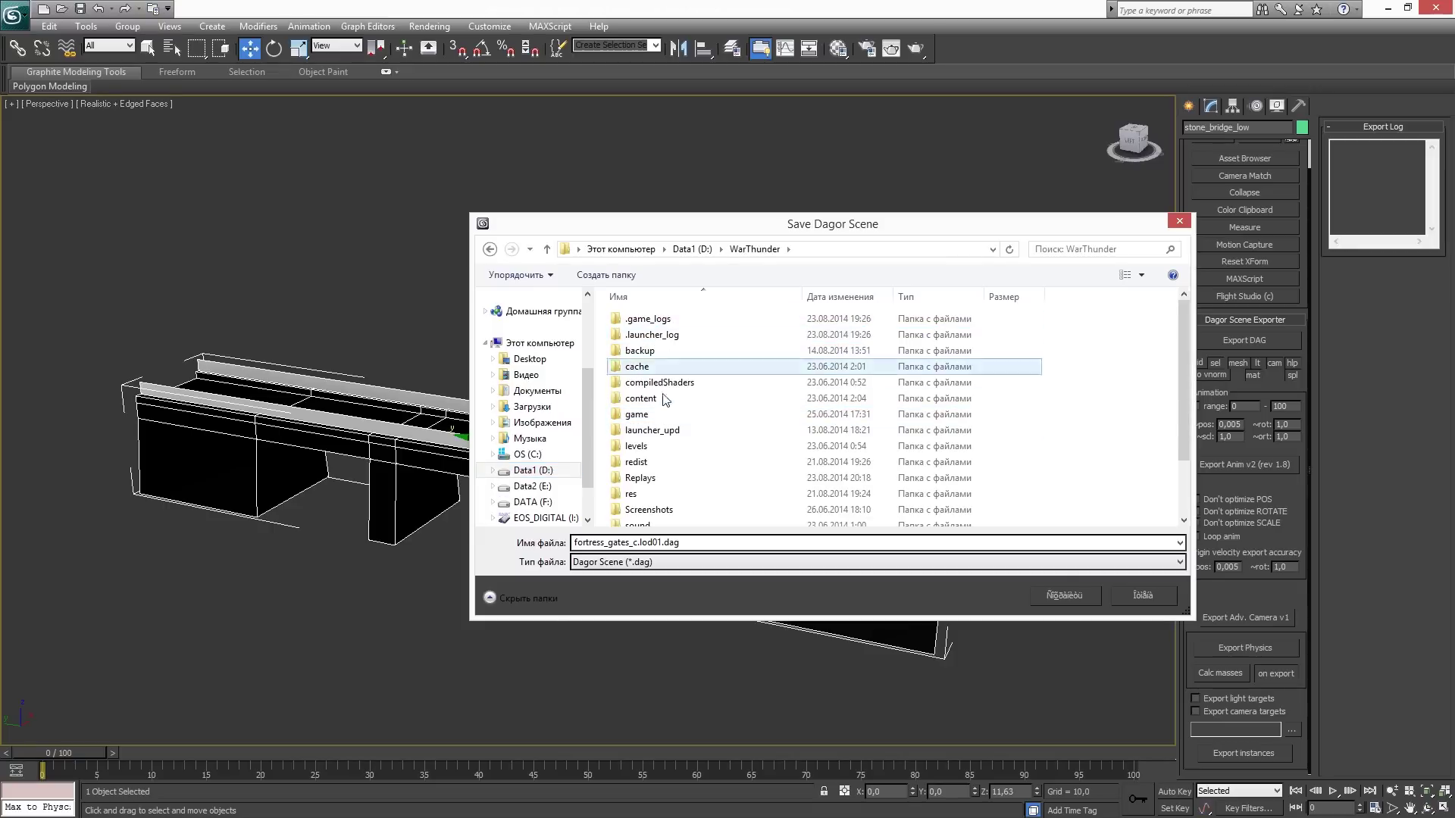
scroll(652, 424, "down", 5)
left_click(671, 522)
double_click(671, 521)
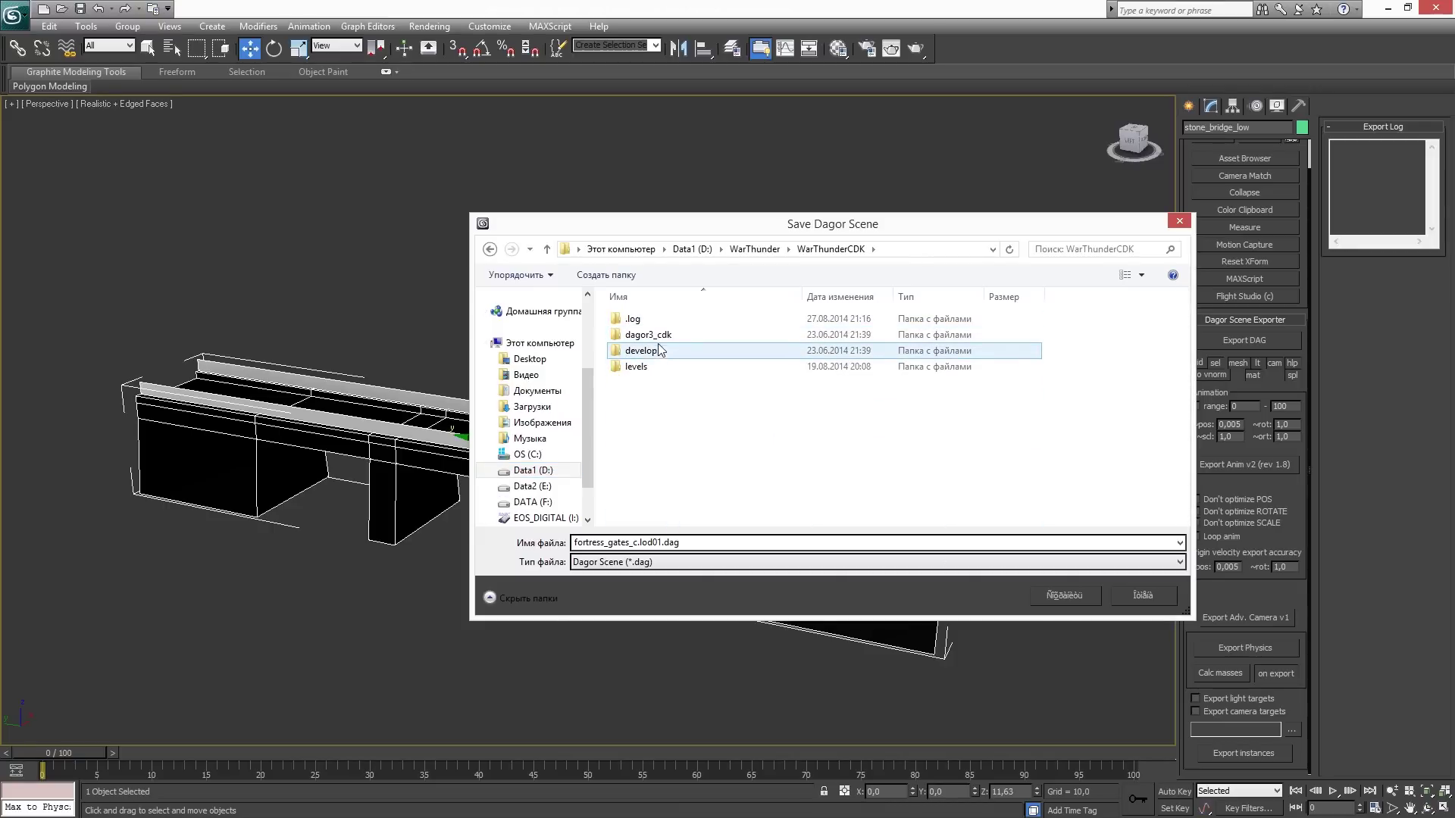
Open the develop\assets\entities\user_assets\example_bridge folder as the export destination.
double_click(658, 351)
left_click(661, 355)
double_click(662, 355)
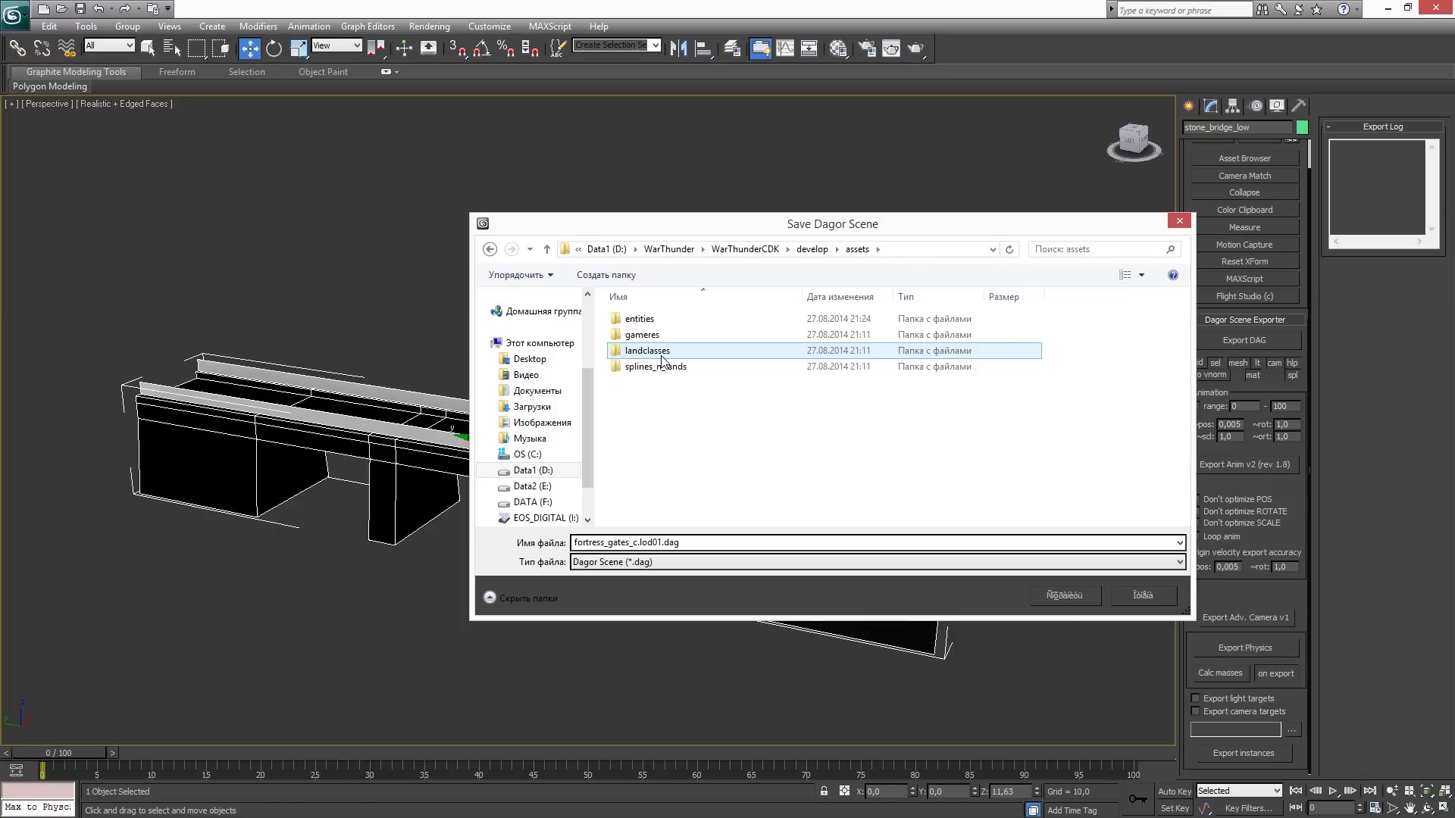
left_click(667, 334)
double_click(667, 334)
left_click(667, 445)
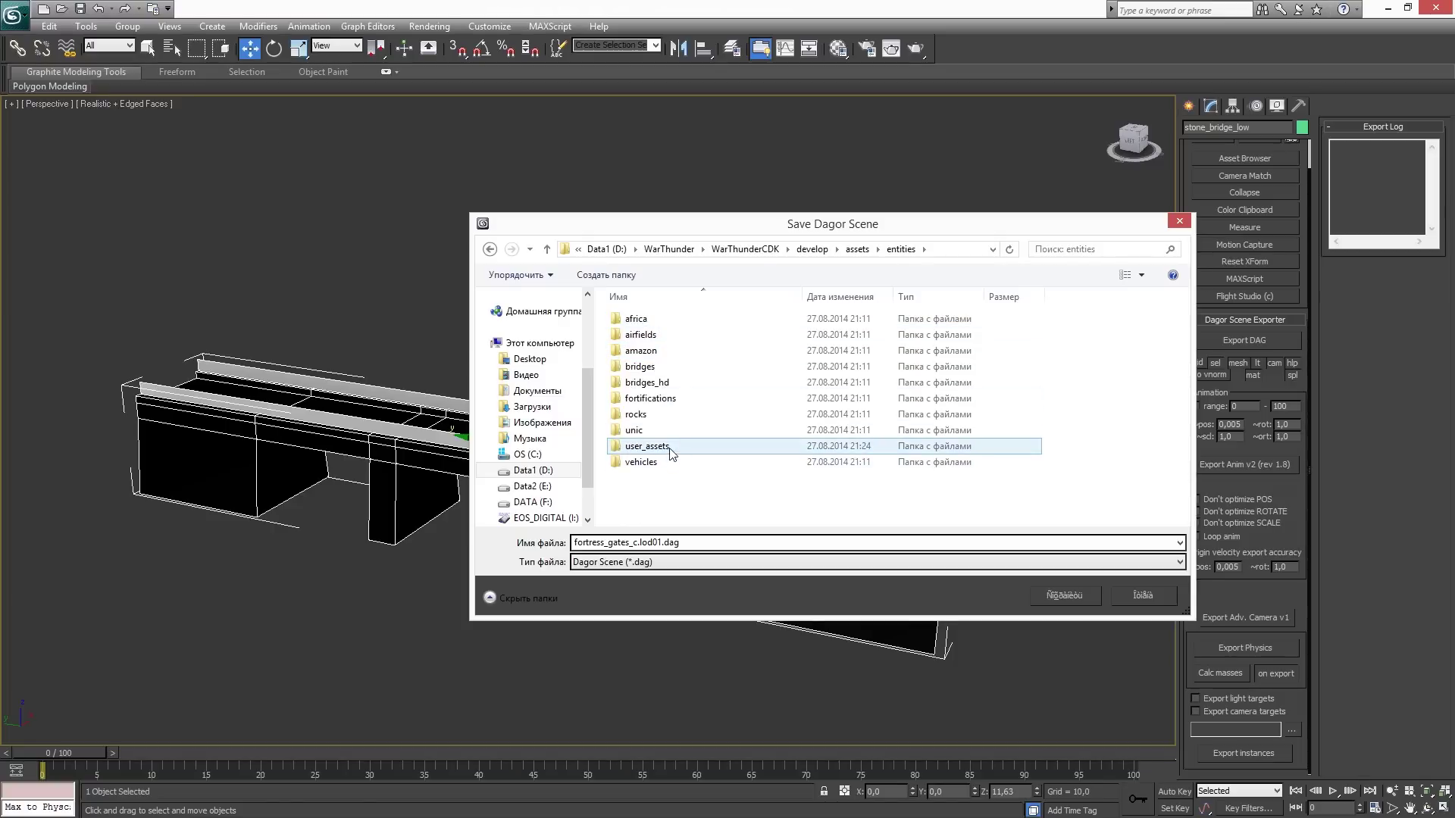
double_click(667, 446)
left_click(677, 320)
double_click(677, 319)
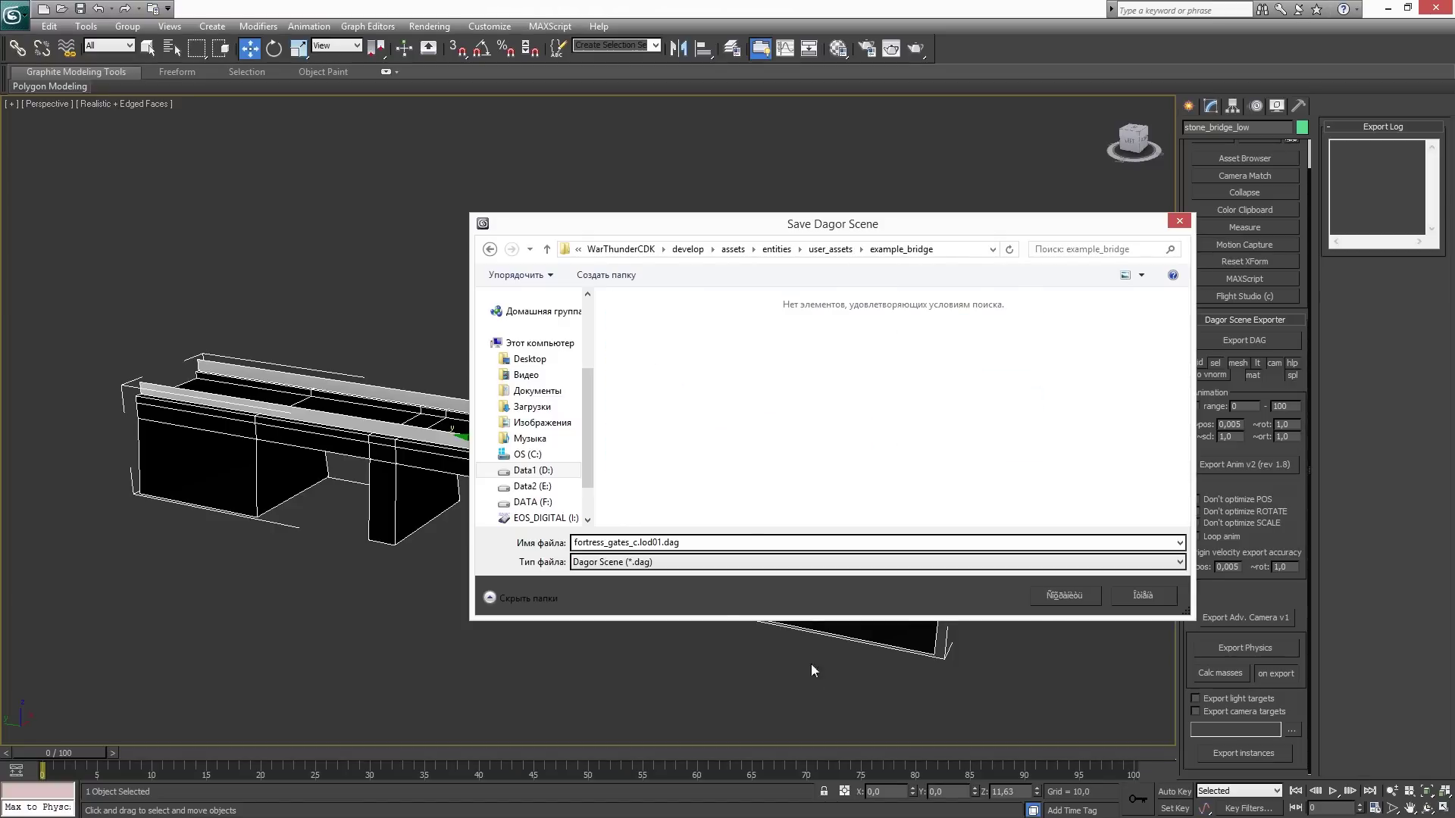
Name the Dagor scene file example_bridge and save the export.
left_click(696, 548)
type("example_bridge")
key("Return")
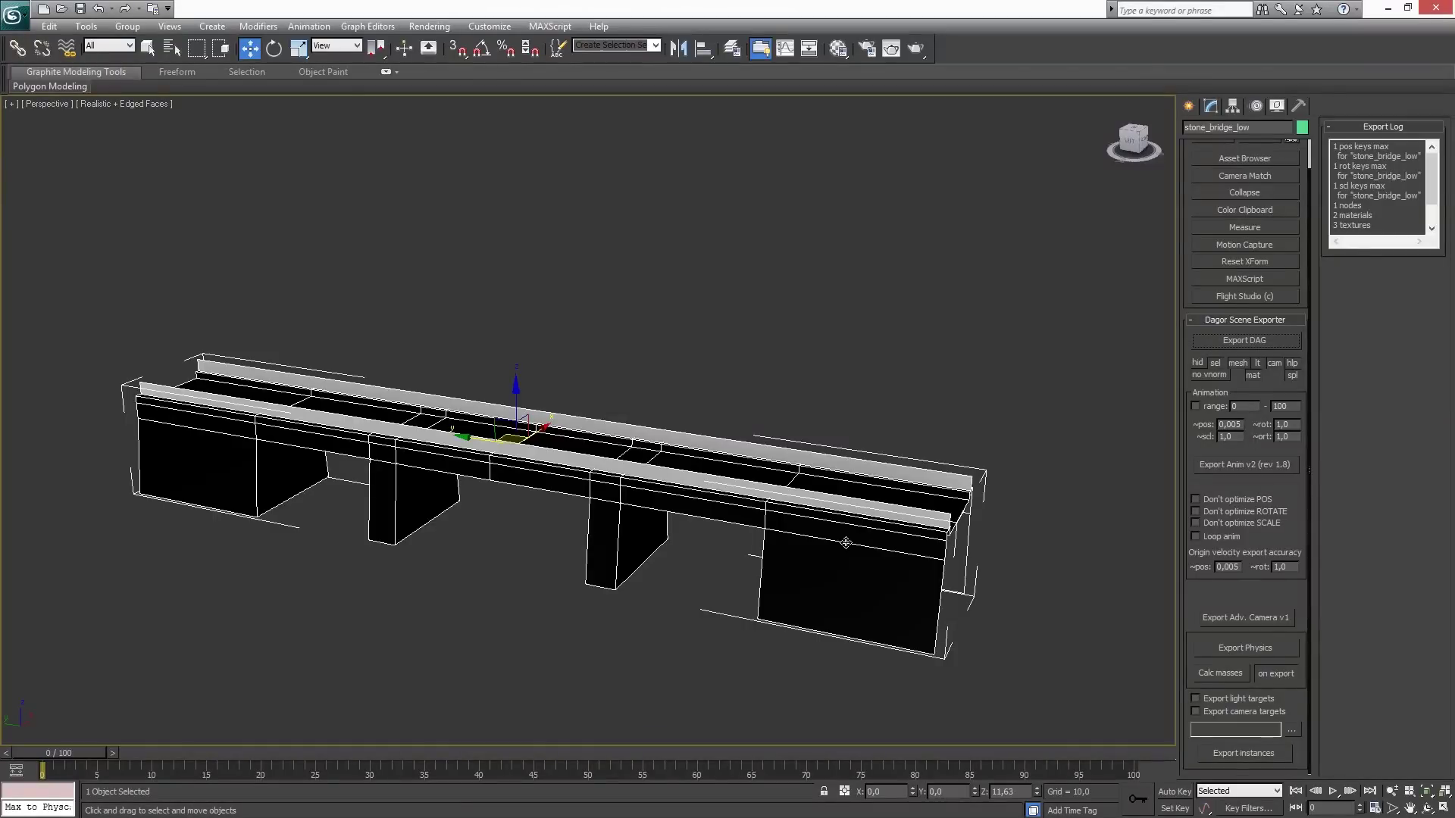
Switch to Far to check for example_bridge.dag in the user asset folder, and return to 3ds Max.
key("alt+Tab")
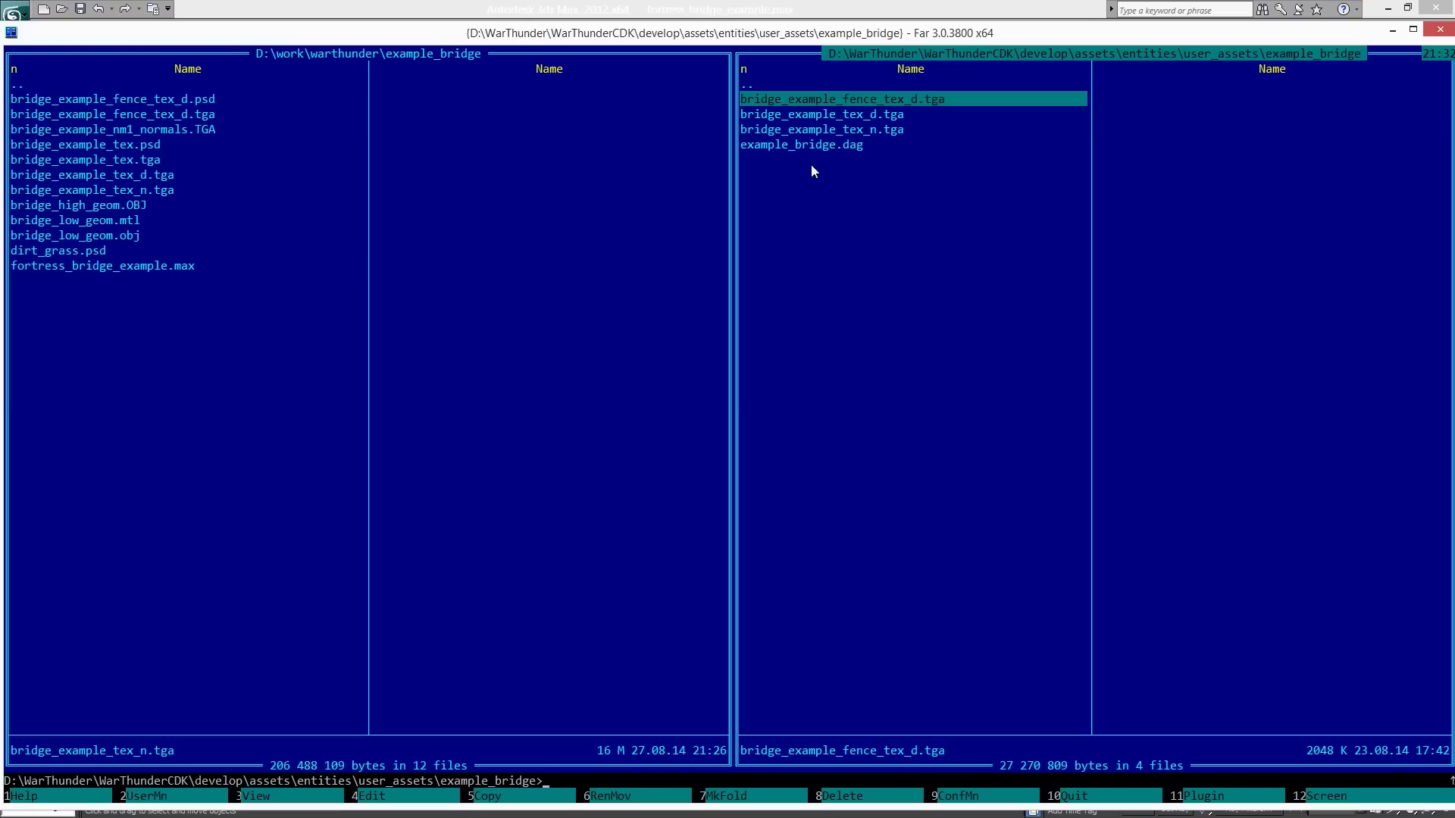
left_click(820, 149)
key("alt+Tab")
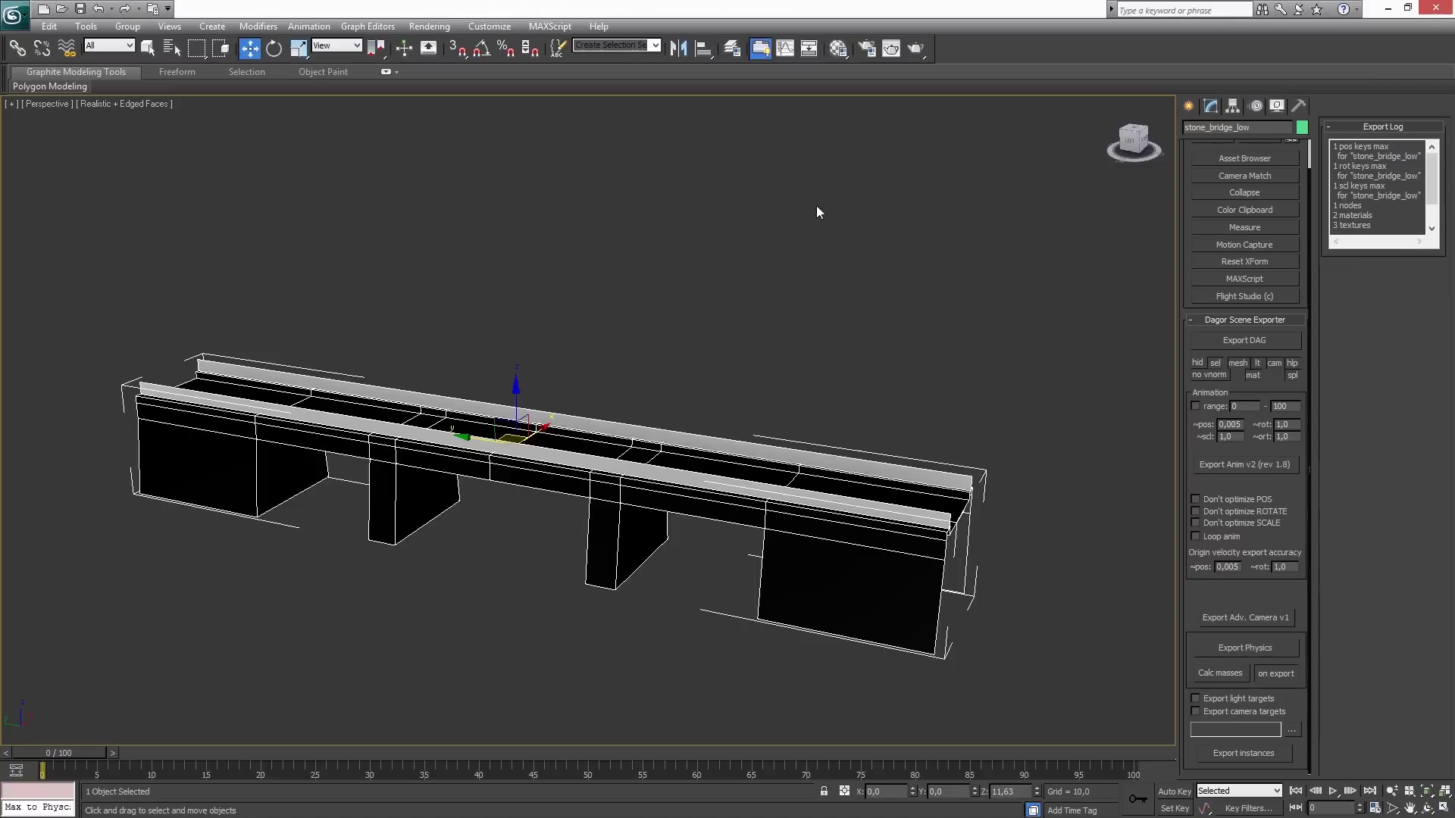
Clear the open windows off the desktop and launch the War Thunder Asset Viewer.
middle_click_drag(666, 389, 698, 357, "alt")
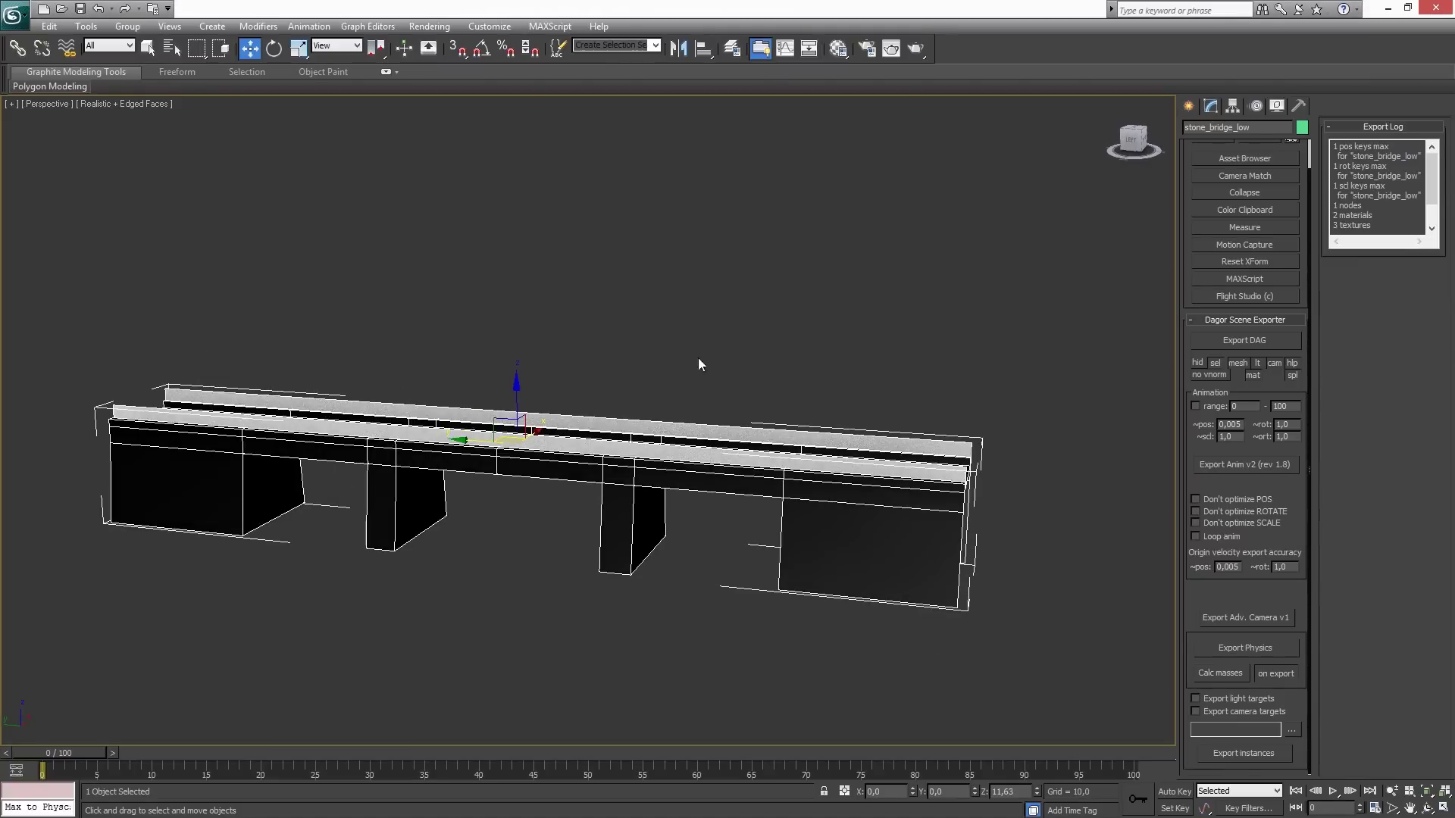
left_click(1389, 8)
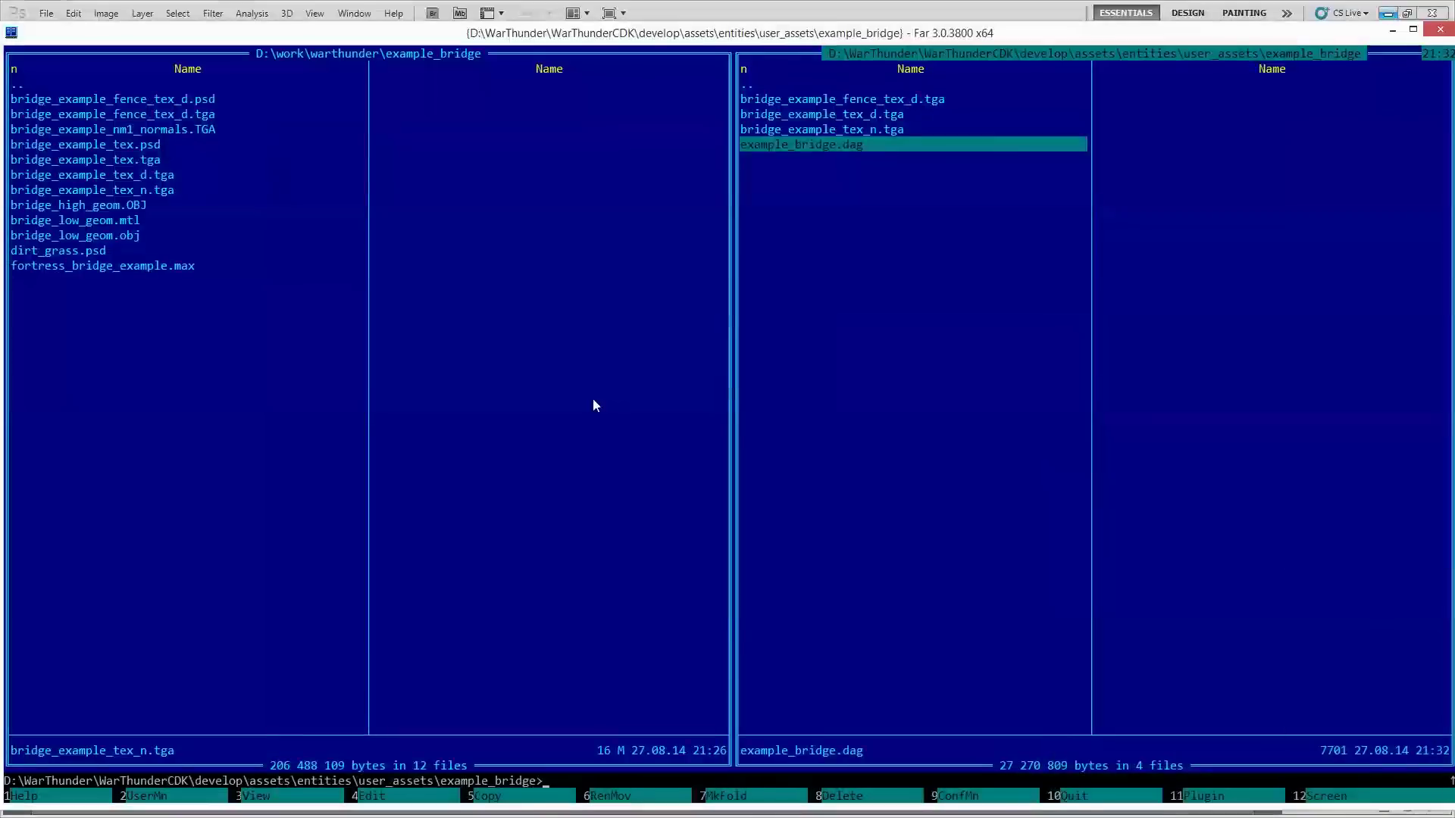
left_click(1393, 30)
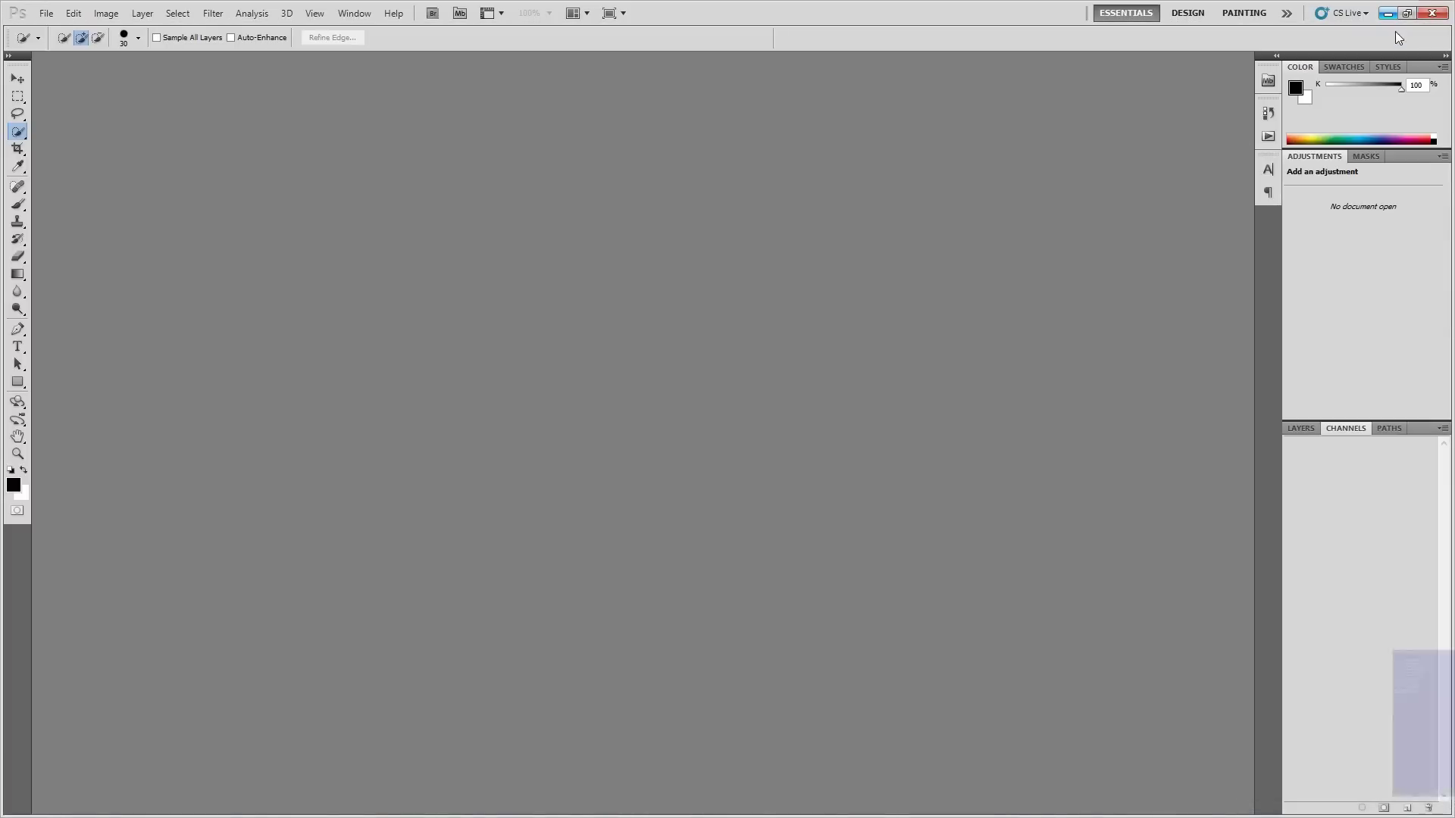
left_click(1429, 14)
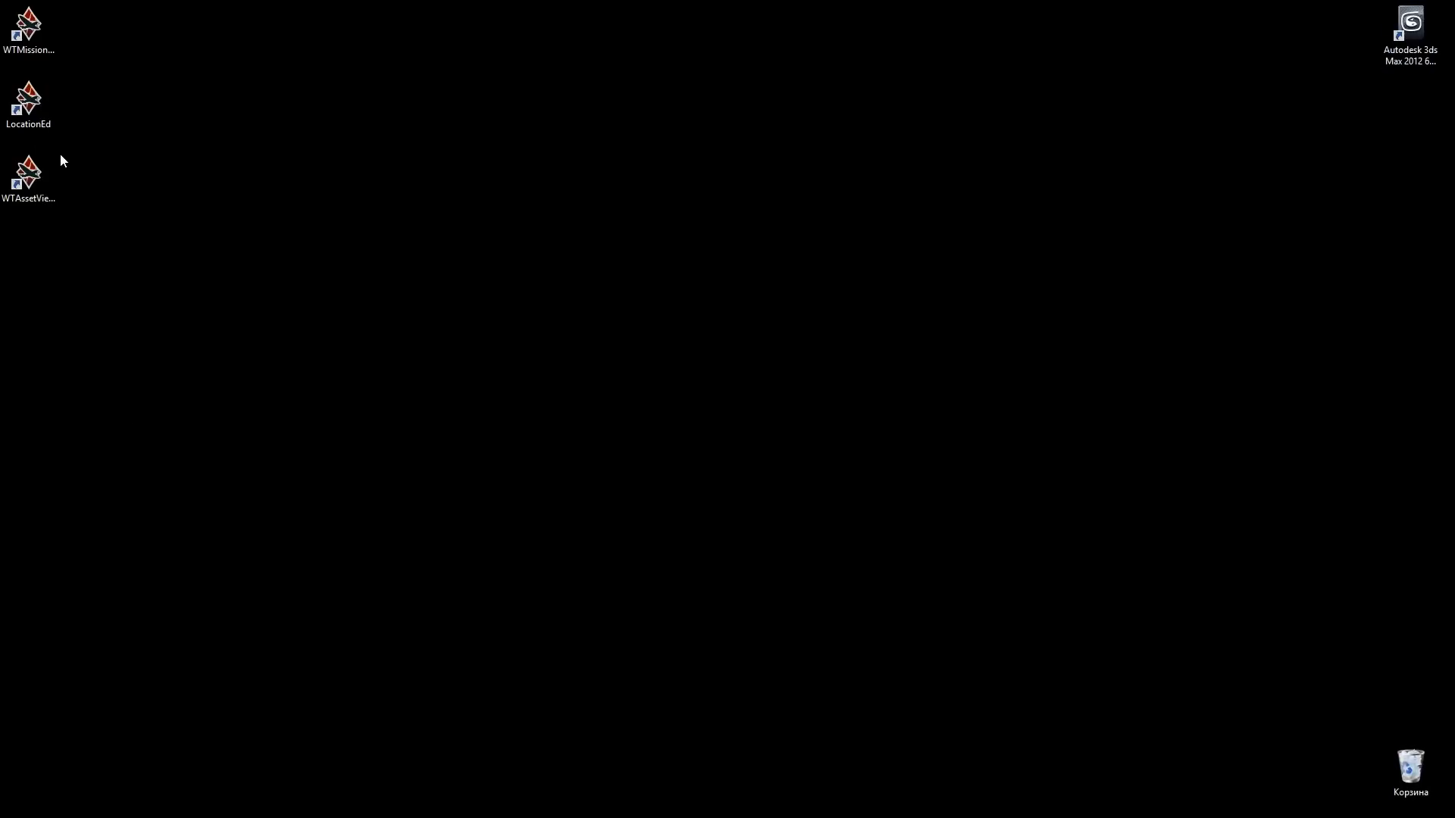
double_click(39, 182)
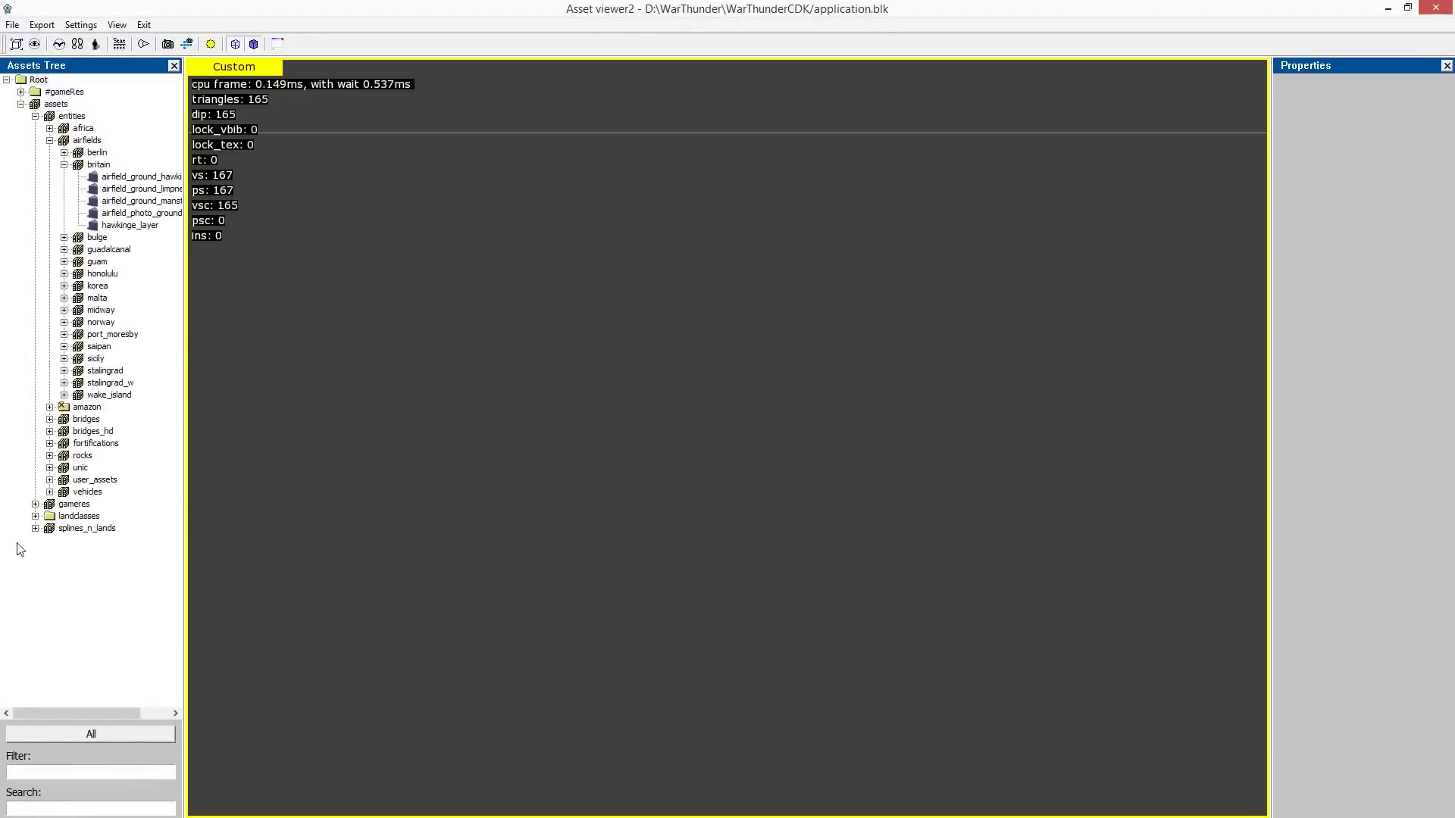
Expand user_assets and its example_bridge folder in the assets tree and preview the fence and bridge textures.
left_click(95, 480)
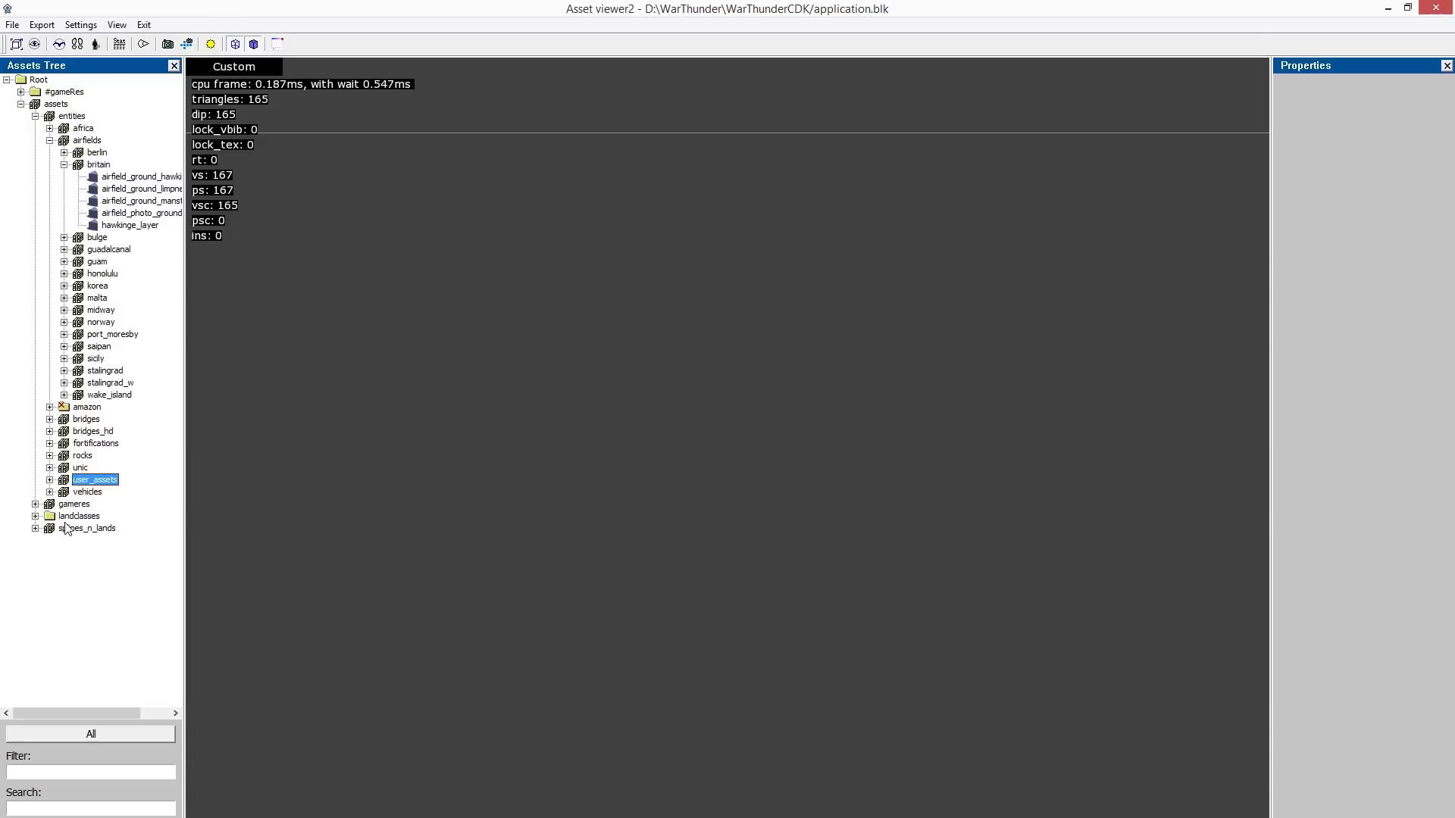
left_click(50, 480)
left_click(64, 493)
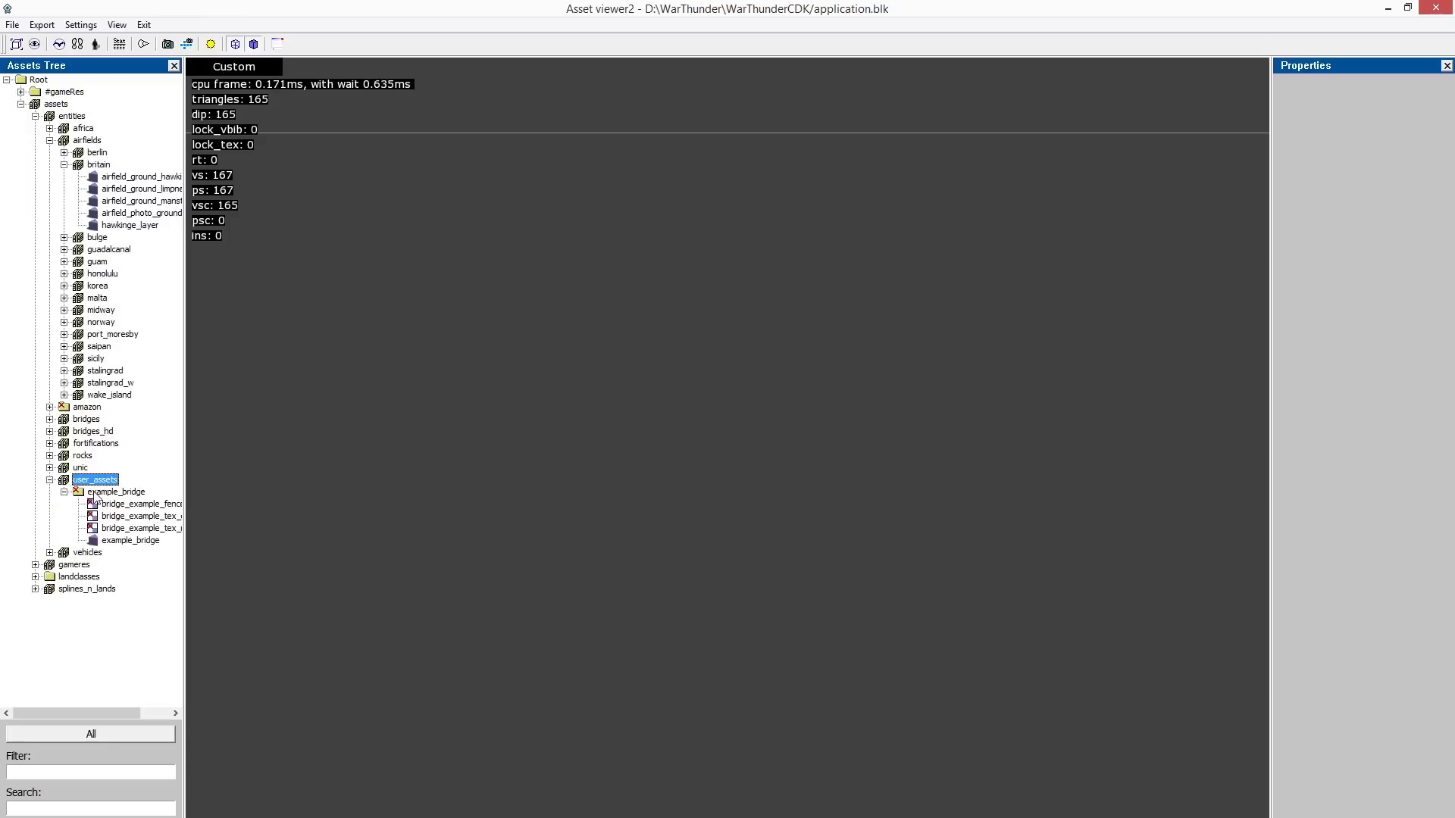
left_click(131, 507)
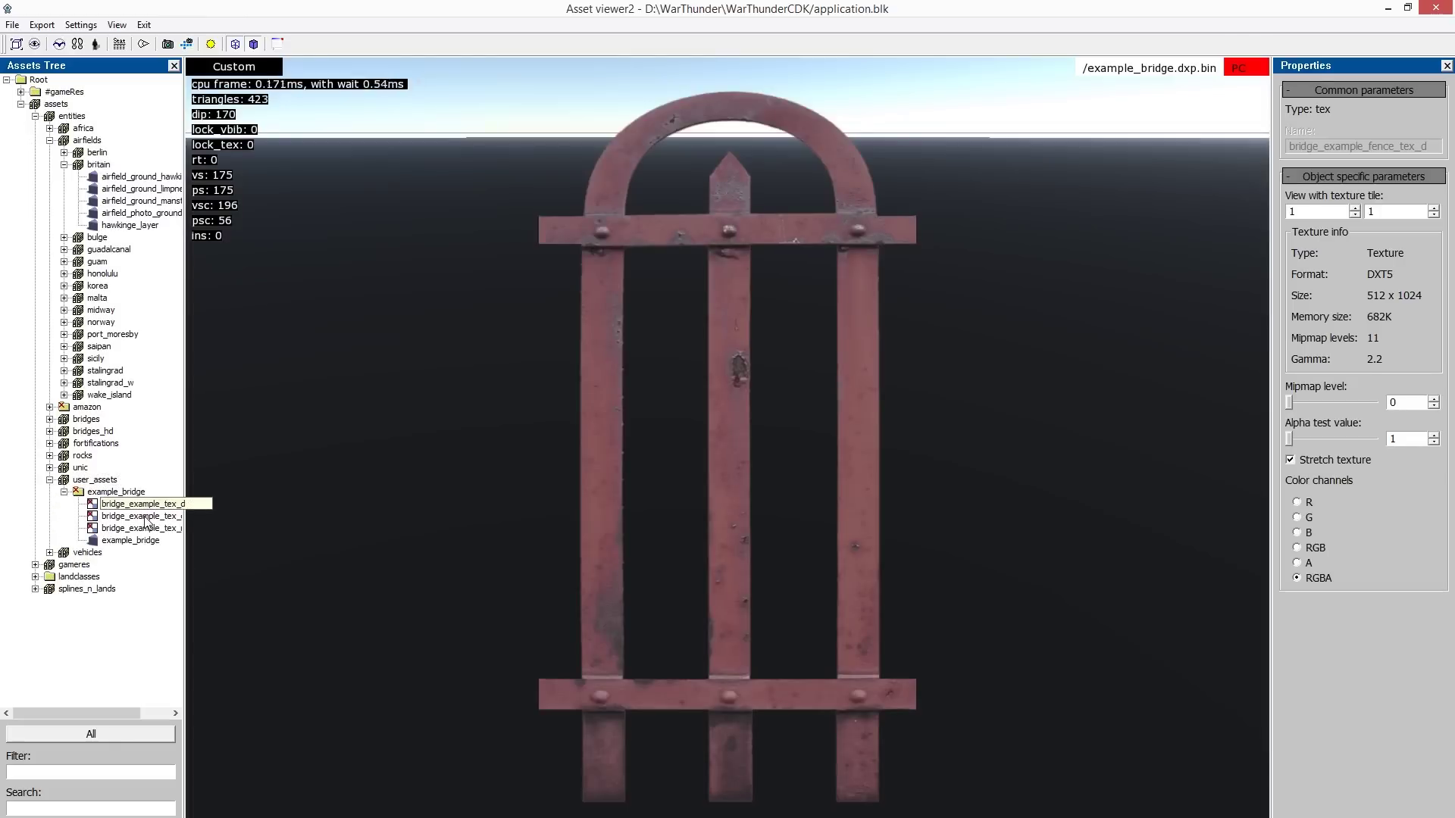
left_click(144, 517)
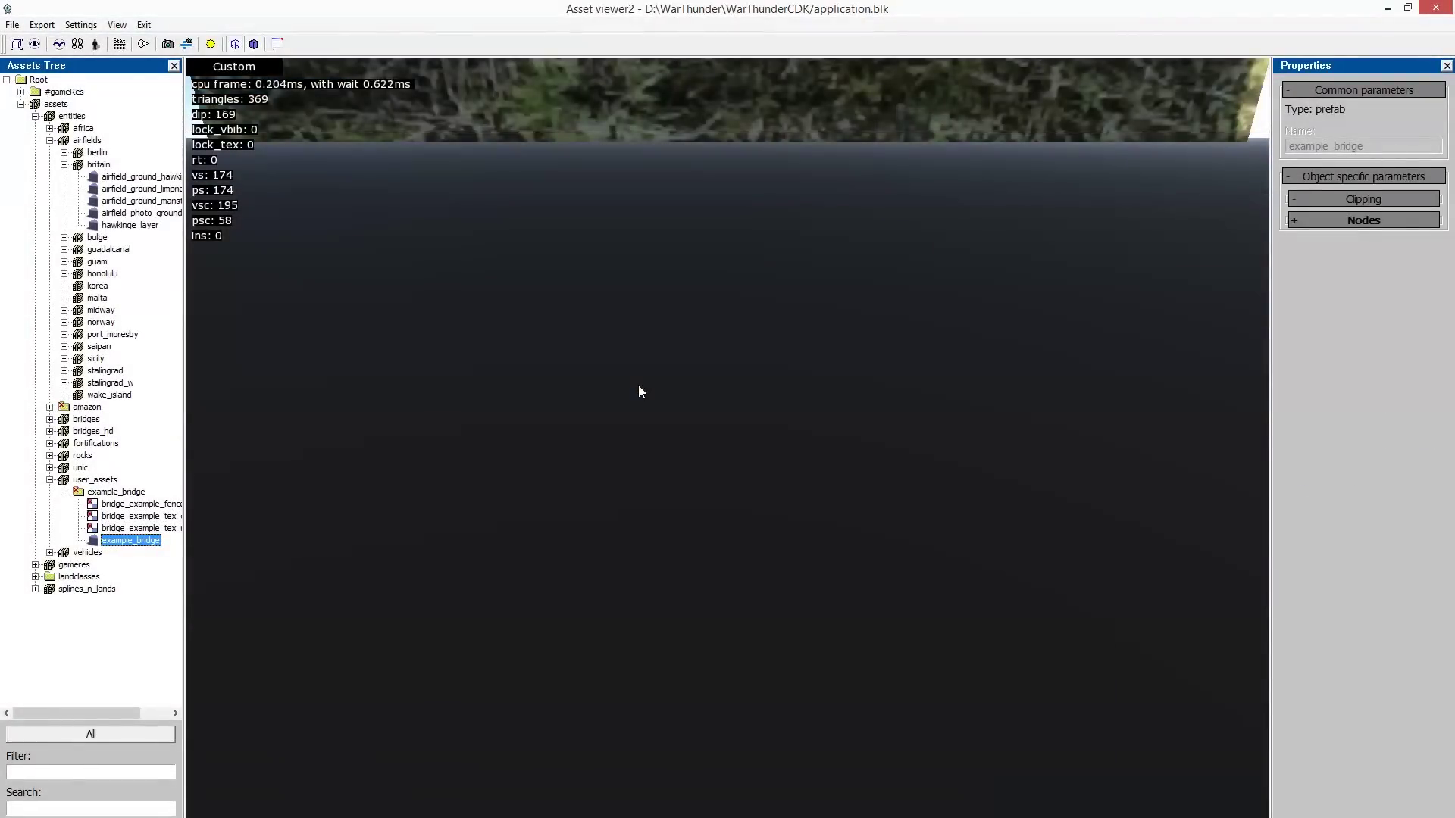
Display the example_bridge prefab and fly around it to examine its stonework, fence and road surface.
left_click(638, 386)
key("z")
middle_click_drag(607, 434, 878, 378, "alt")
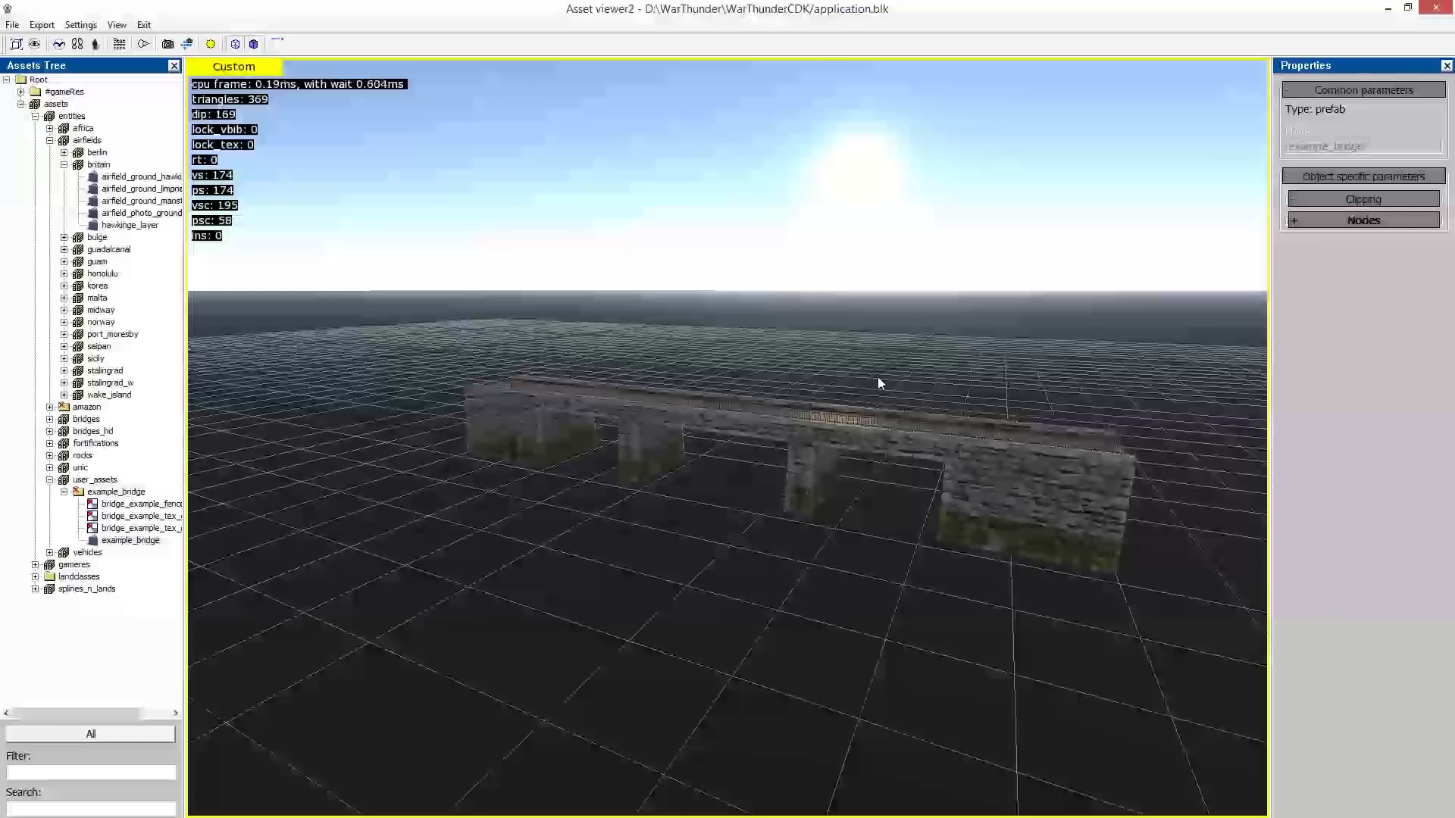
key("space")
key("w")
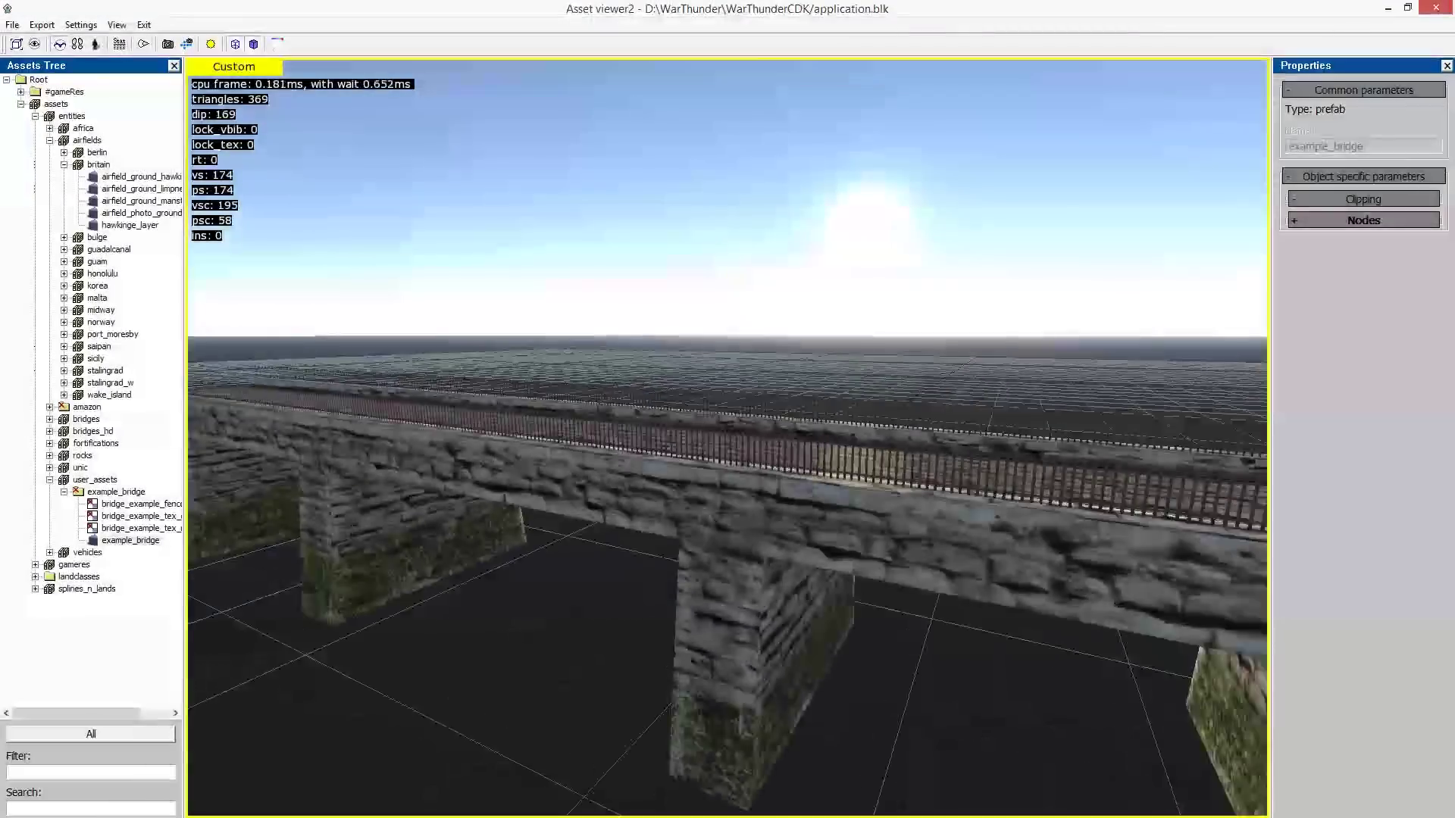
key("w")
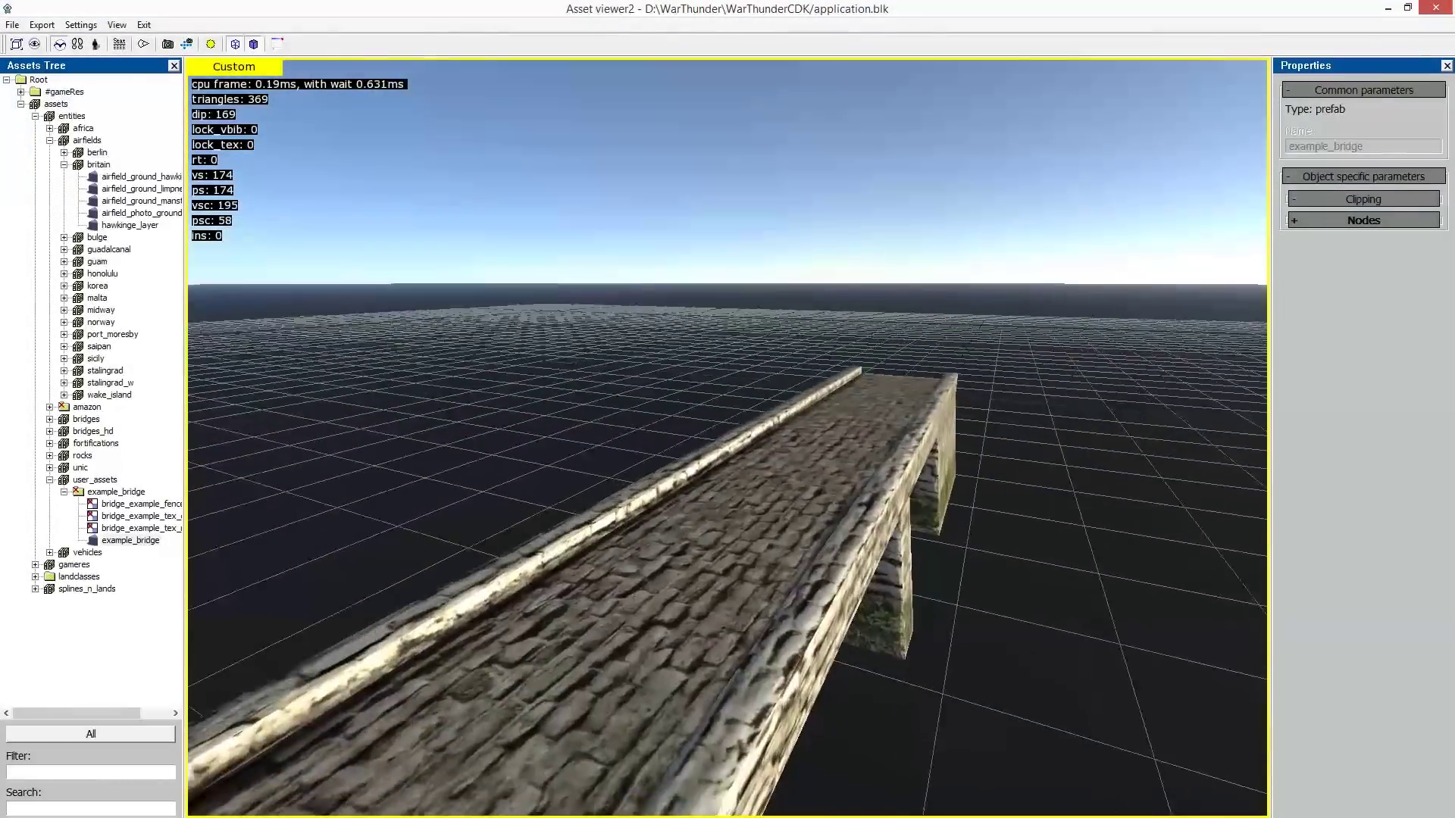
Inspect the bridge's fence and parapets from both the outer side and the road side in the prefab preview.
key("d")
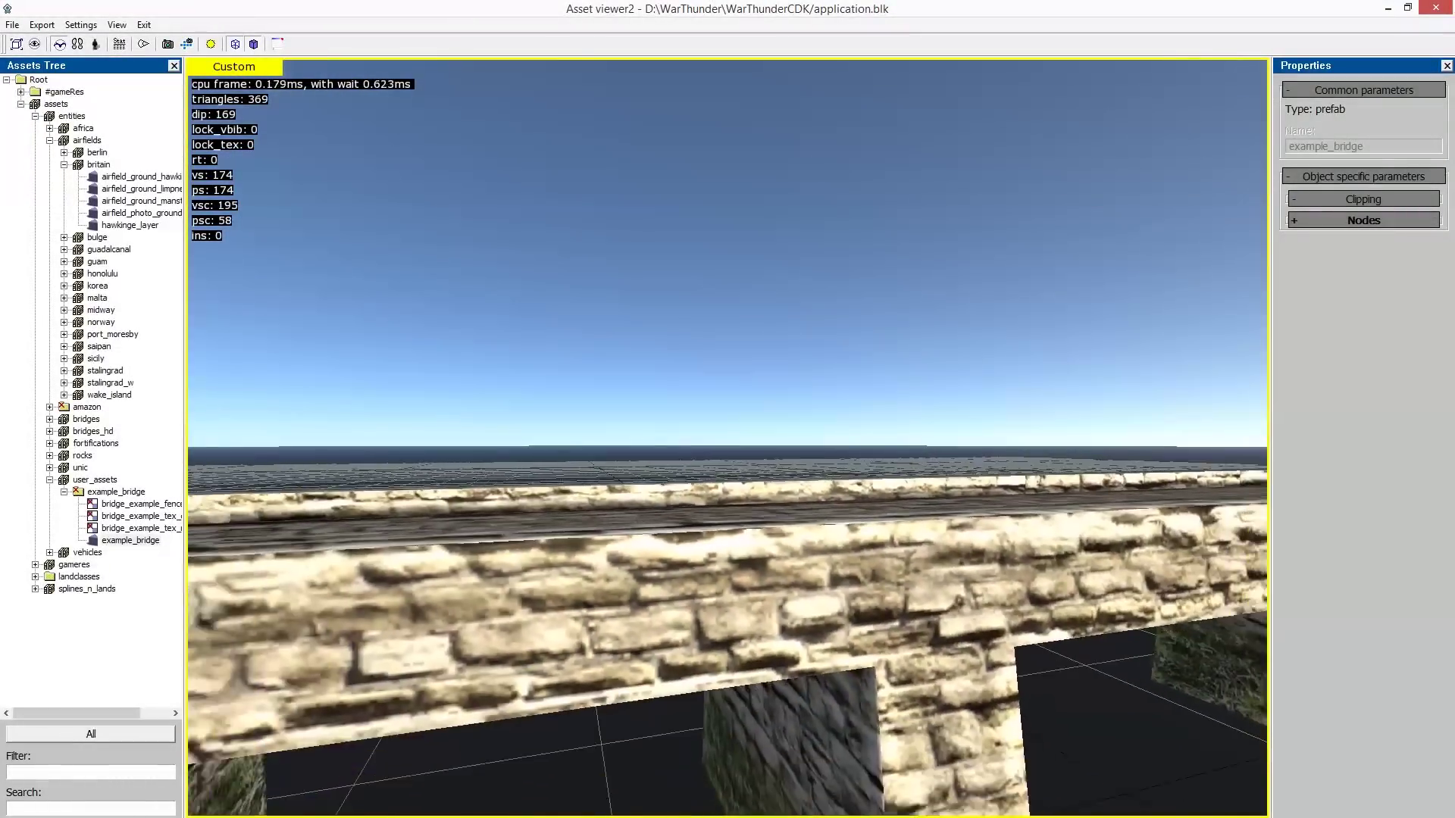
key("a")
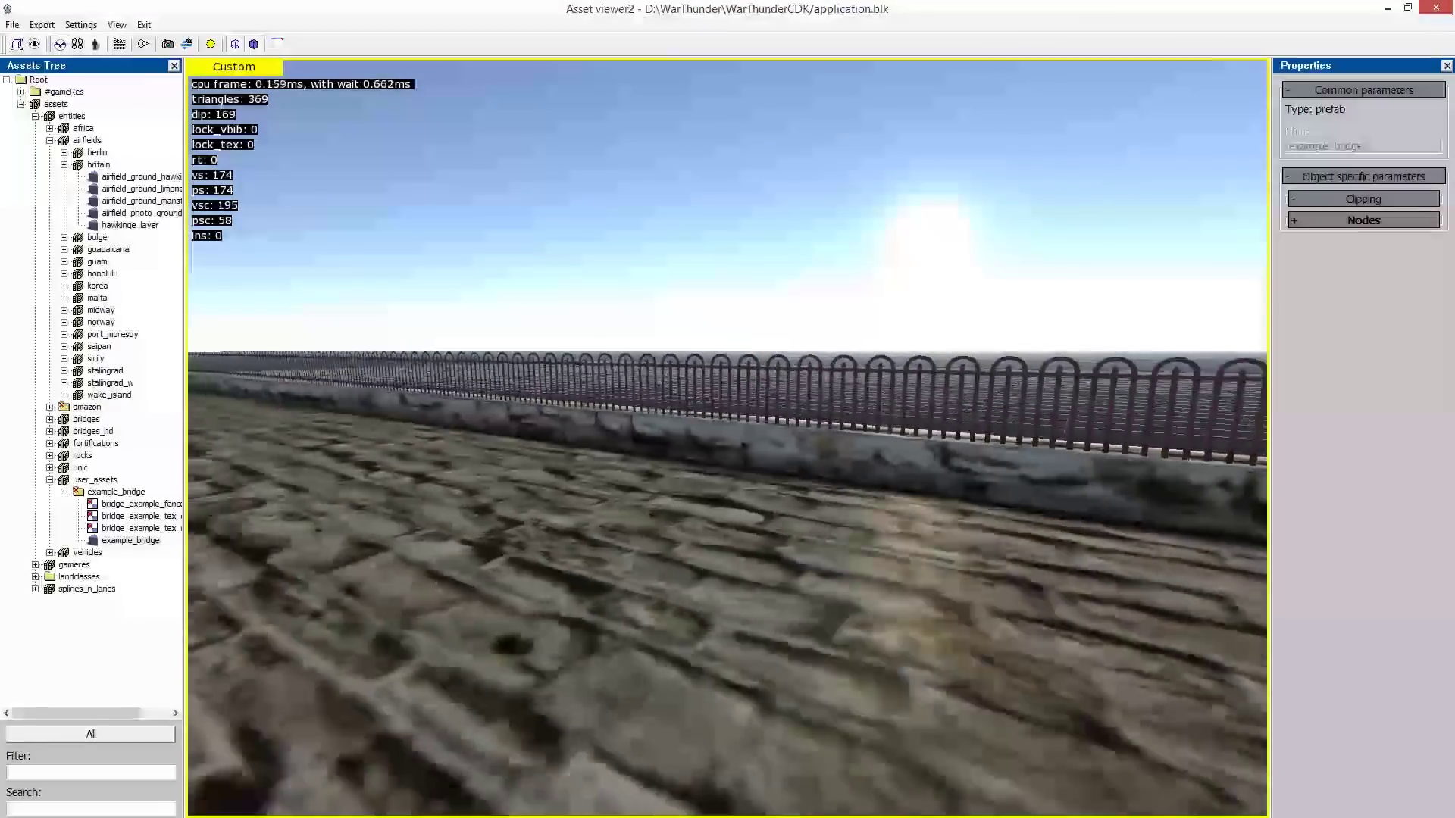
key("s")
key("d")
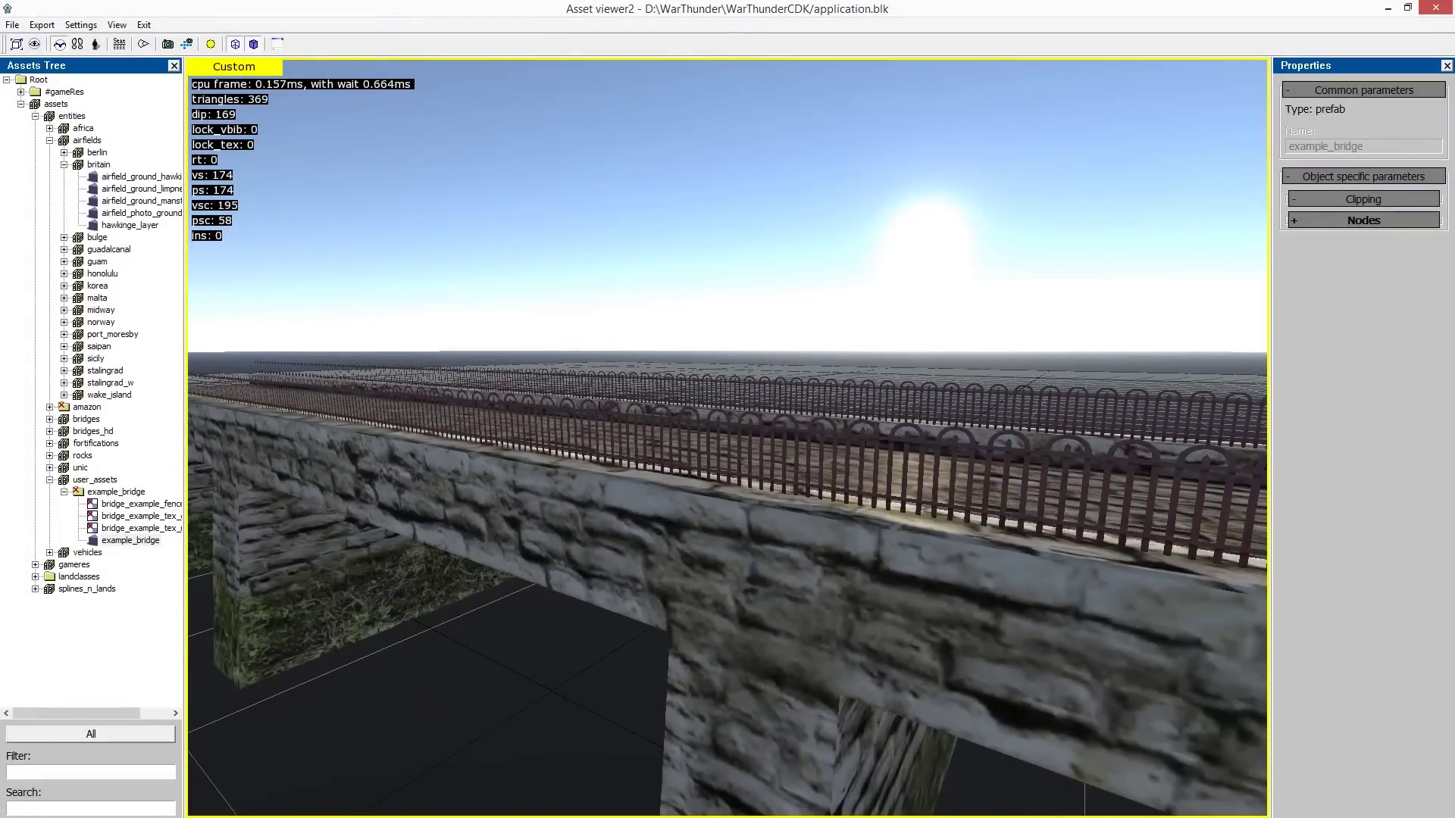
Switch to 3ds Max and examine the fence planes along both edges of the bridge up close.
key("alt+Tab")
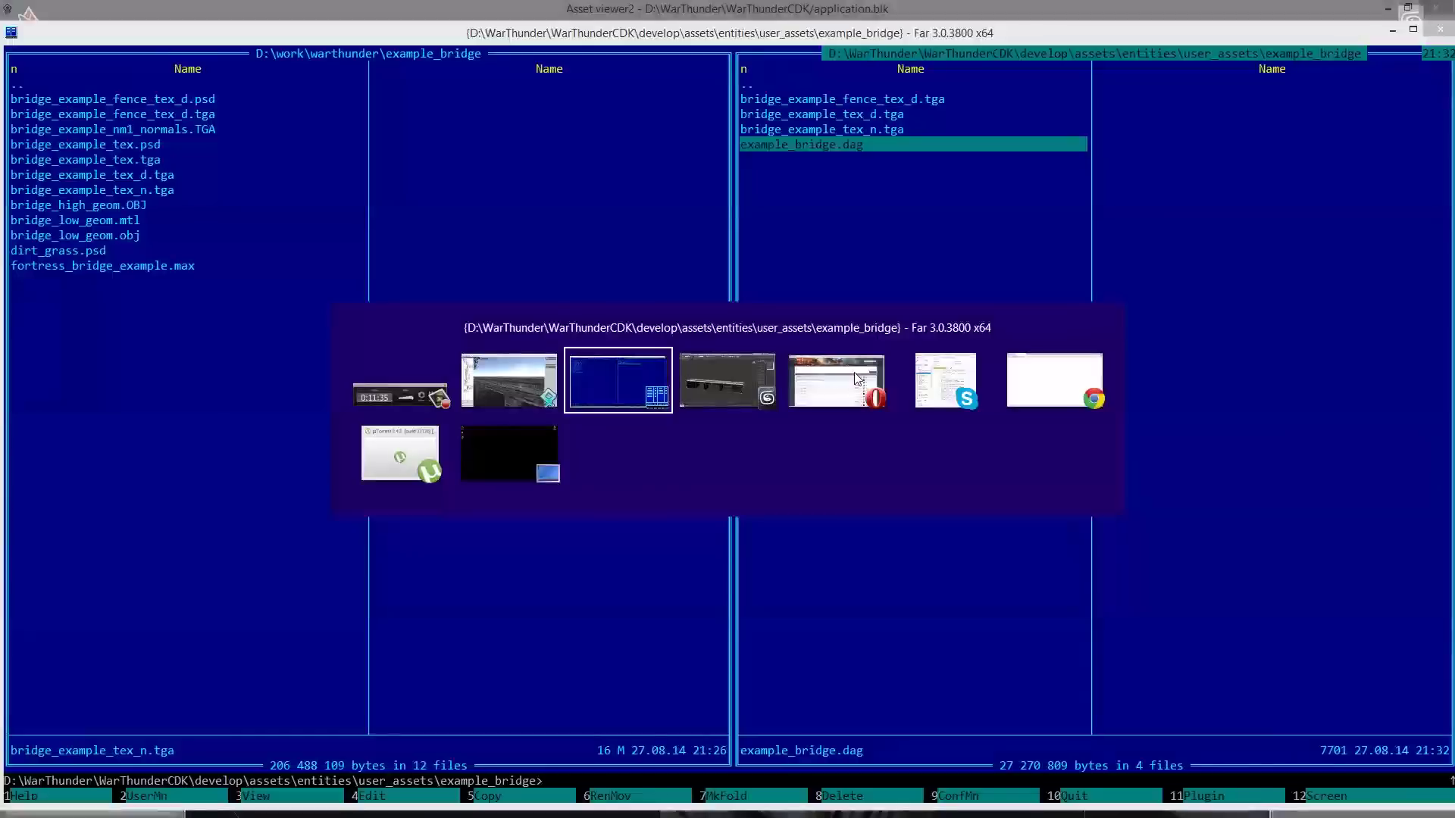
key("alt+Tab")
middle_click_drag(682, 474, 766, 381, "alt")
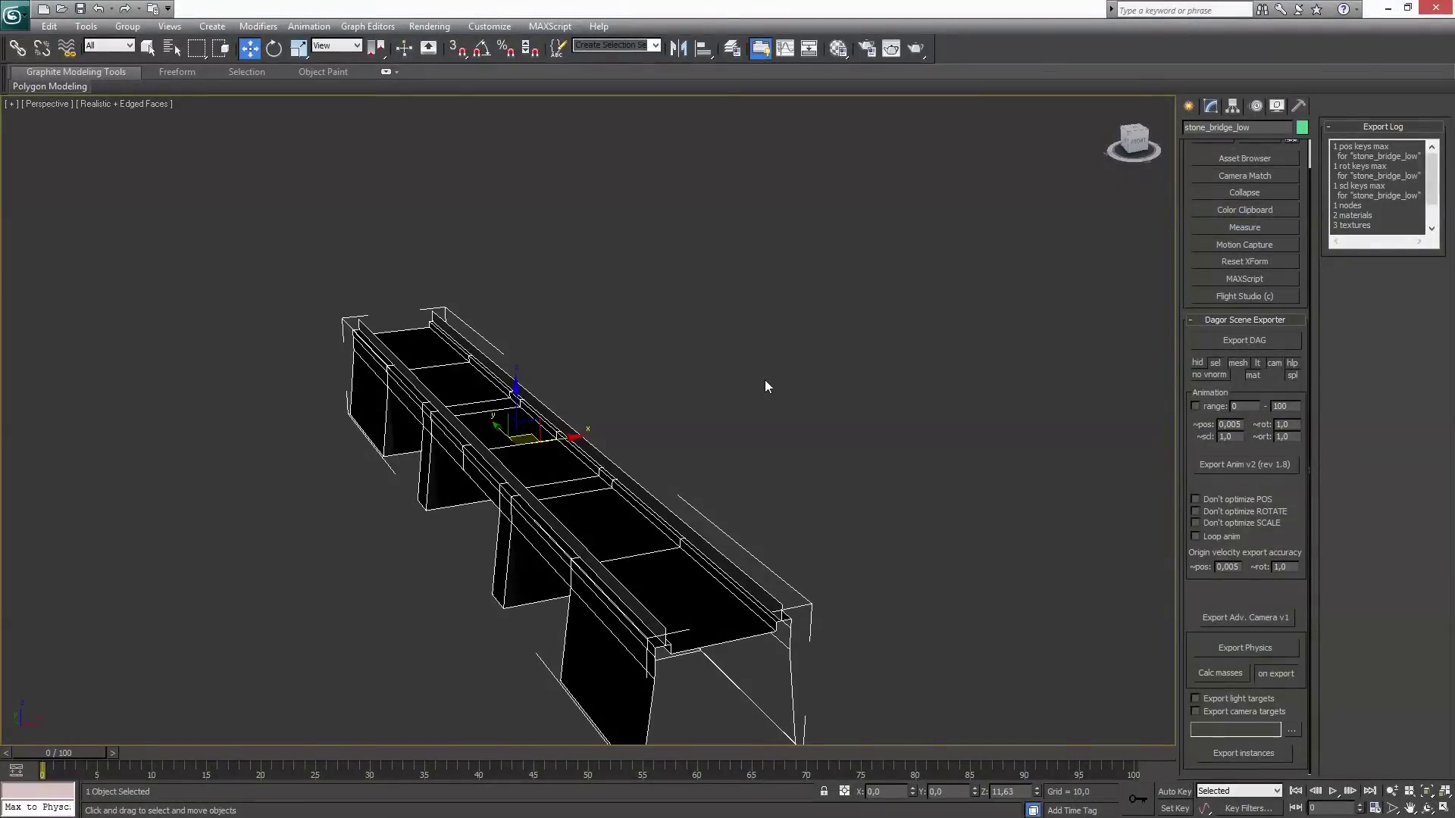
left_click(771, 375)
scroll(773, 375, "up", 5)
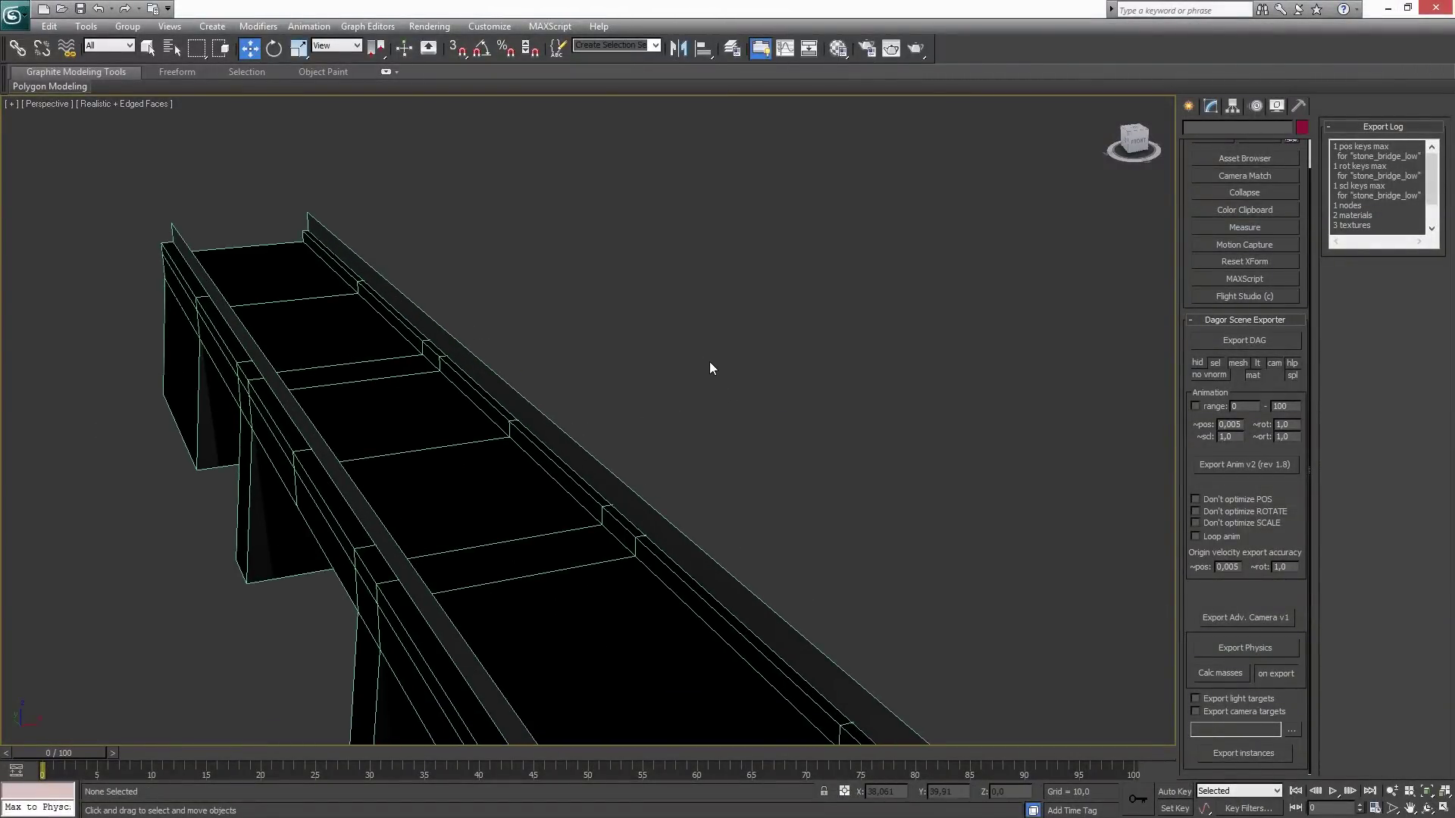
scroll(709, 361, "up", 3)
mouse_move(707, 362)
middle_mouse_down("alt")
mouse_move(640, 378)
mouse_move(564, 336)
mouse_move(673, 366)
mouse_move(756, 341)
mouse_move(621, 373)
mouse_move(588, 364)
mouse_move(669, 357)
mouse_move(720, 374)
middle_mouse_up("alt")
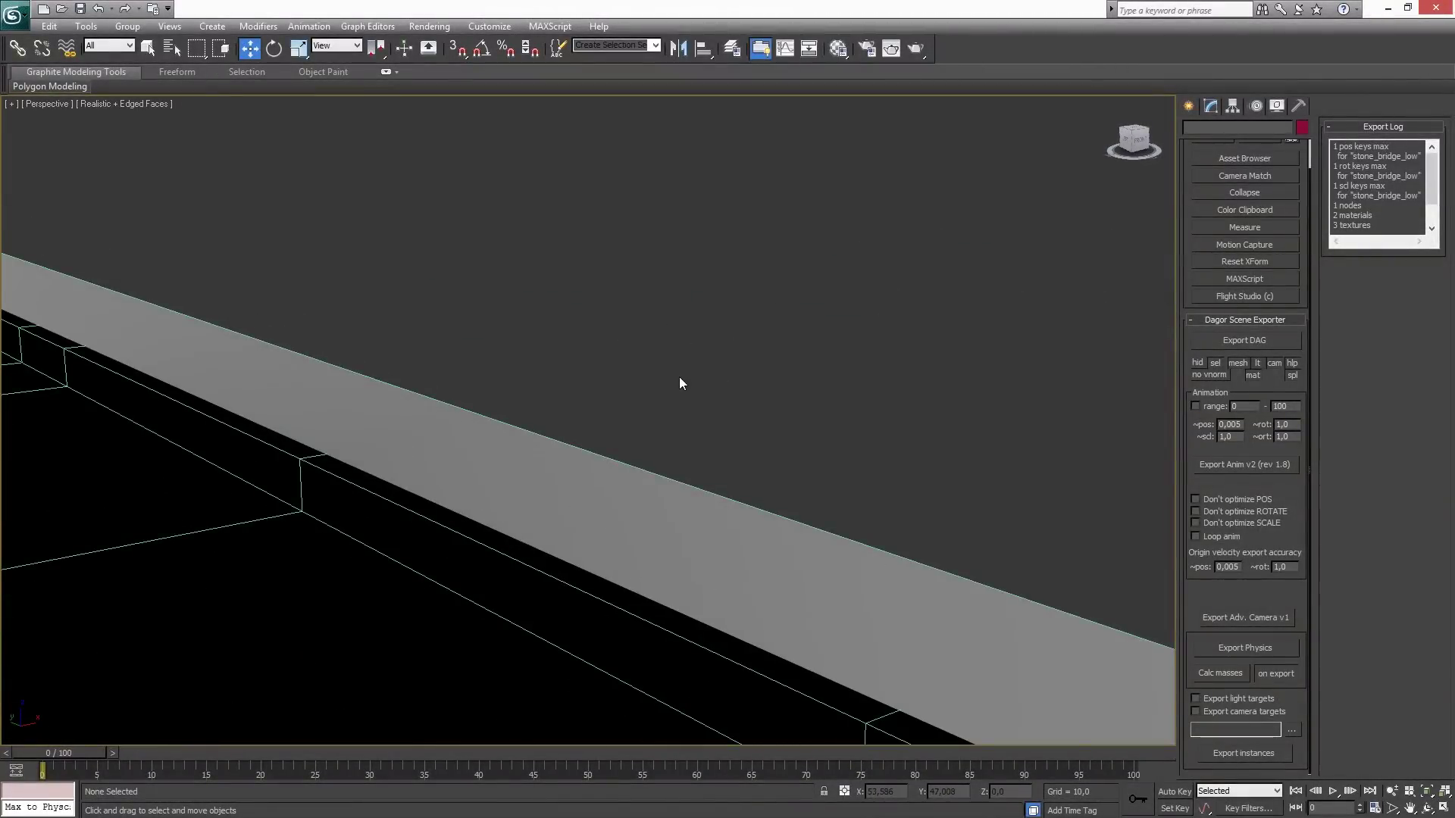
scroll(667, 382, "down", 4)
middle_click_drag(572, 357, 635, 327)
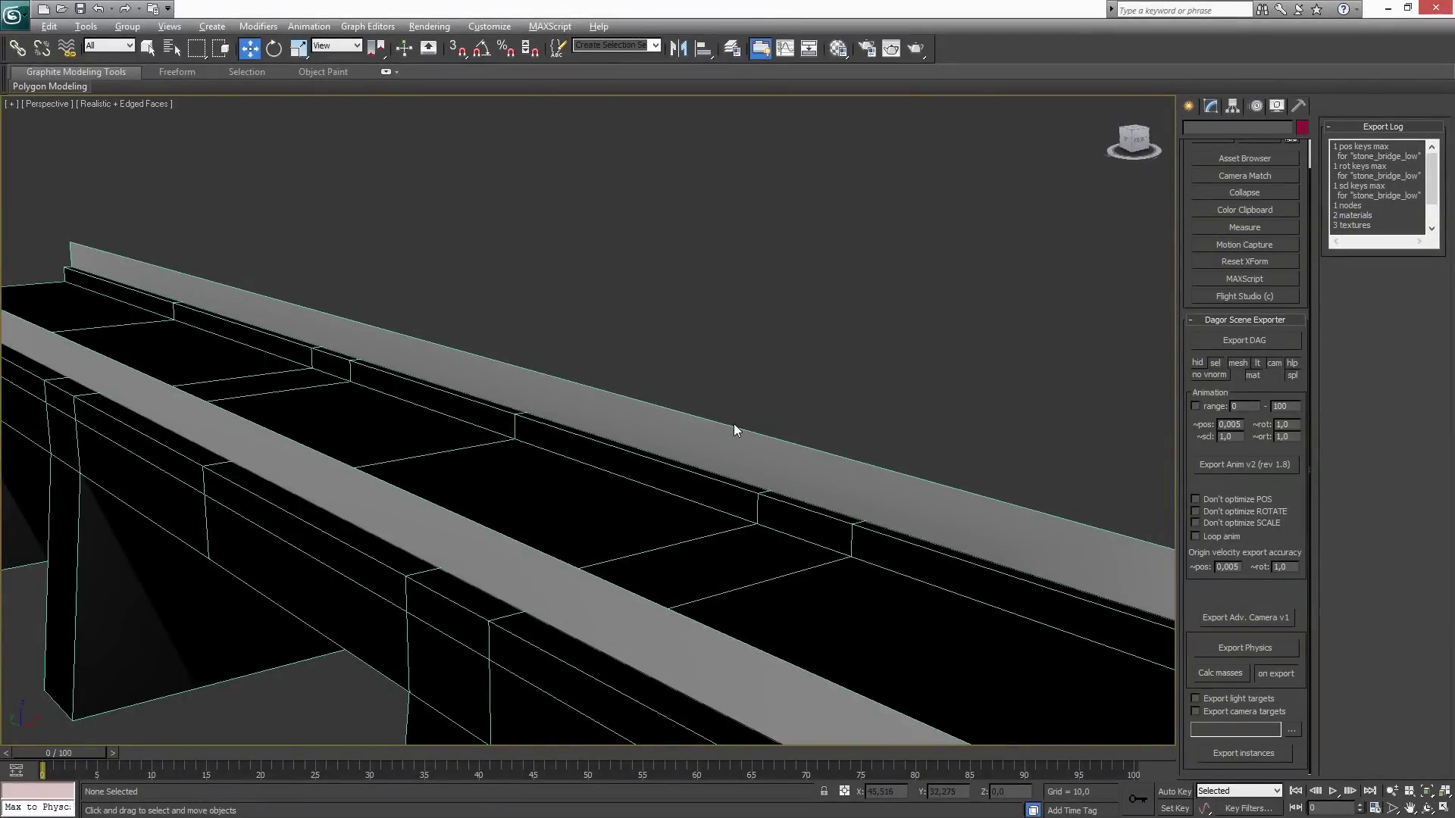
scroll(723, 427, "down", 4)
Check the stone bridge's sub-materials in the Material Editor and make the fence sub-material 2 sided.
left_click(696, 462)
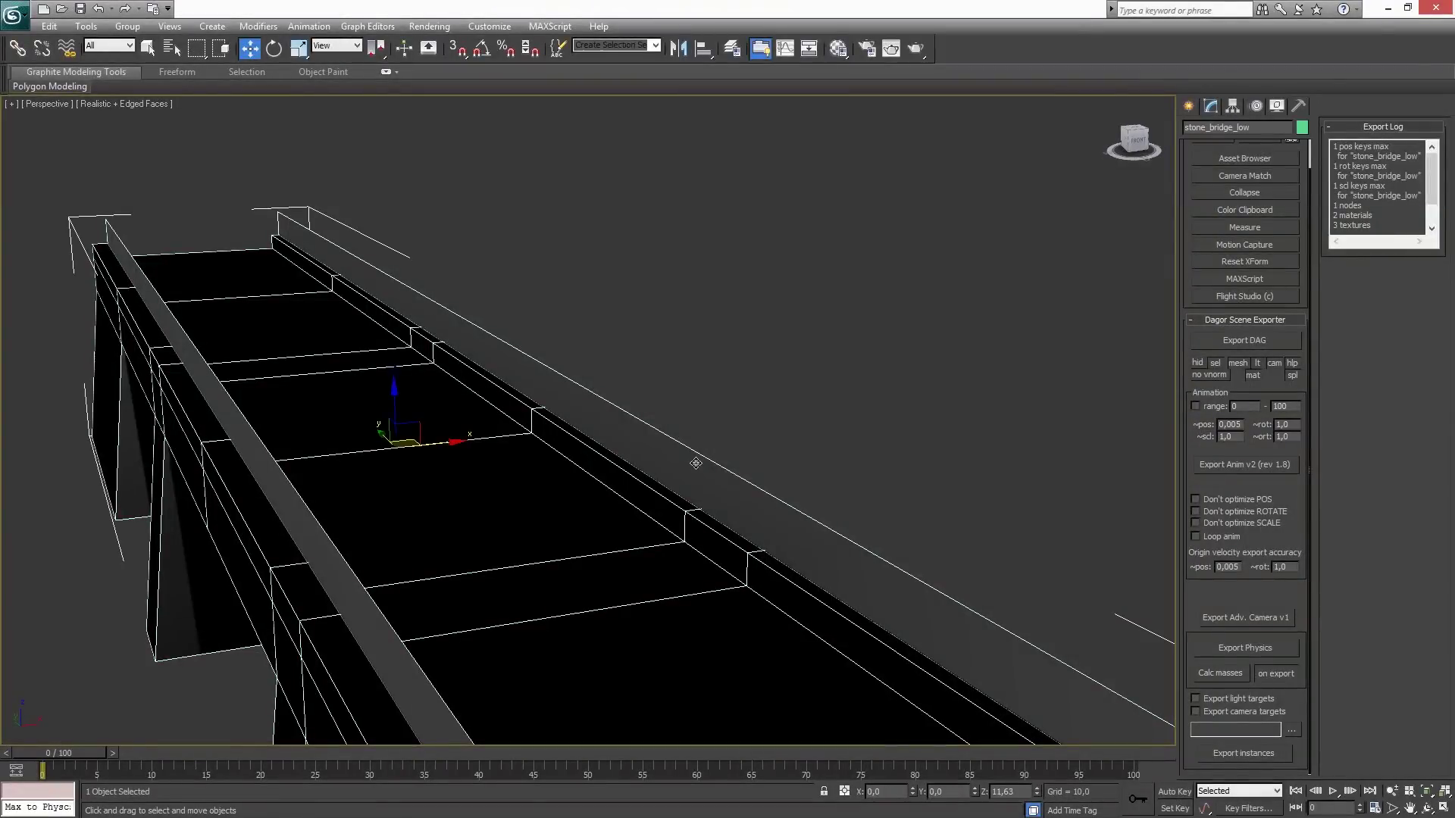
key("m")
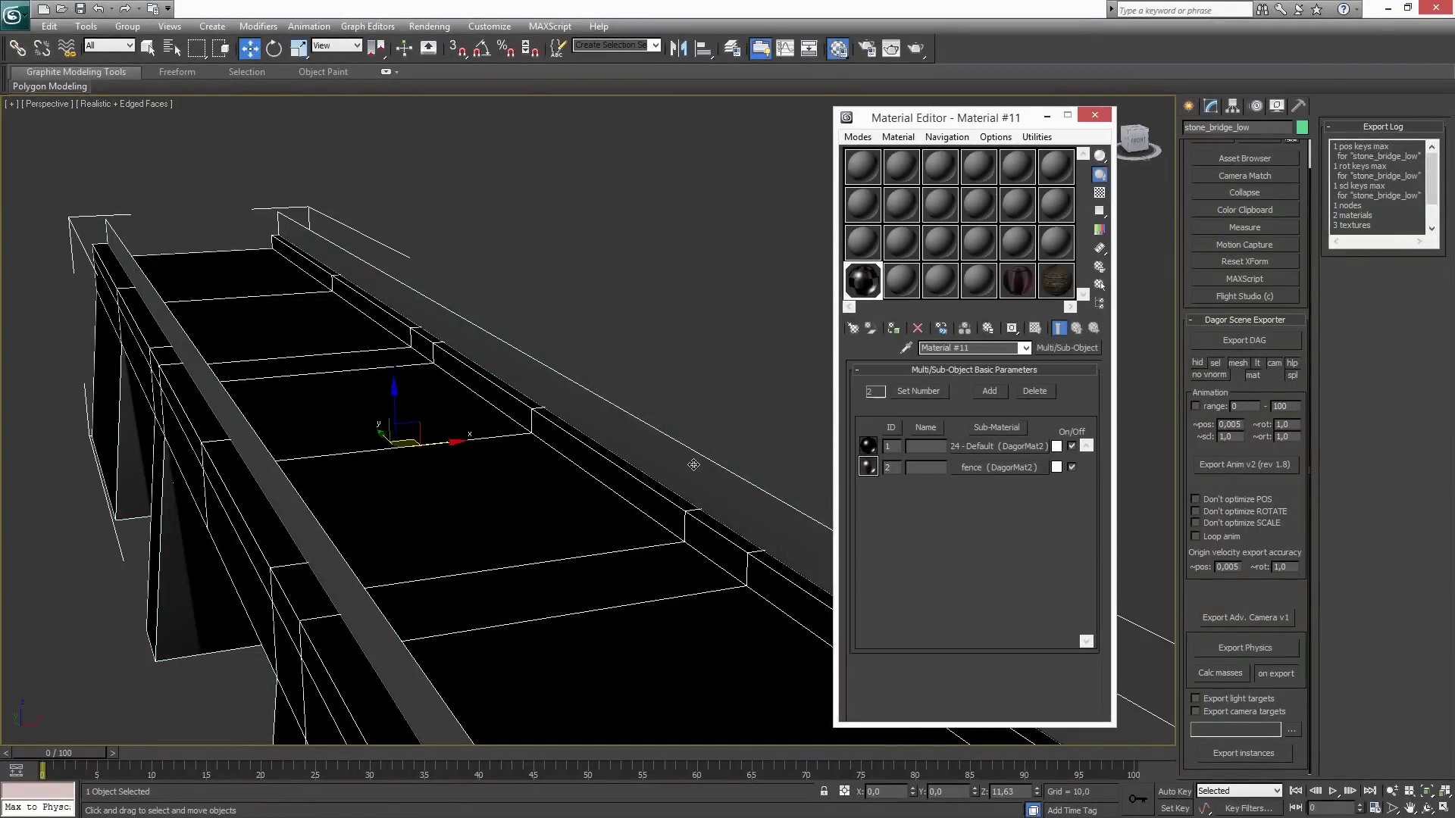
left_click(988, 447)
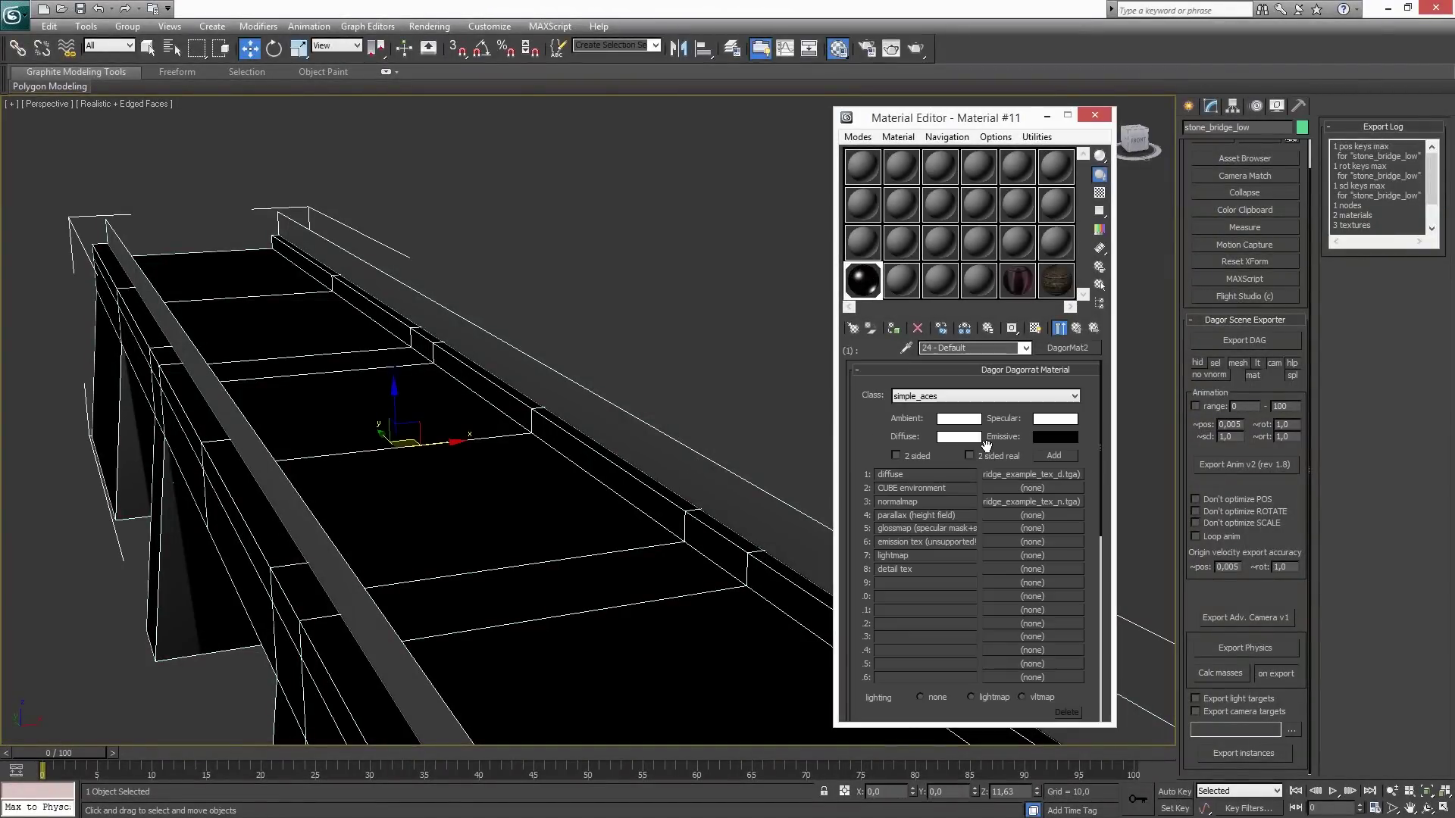
left_click(1024, 348)
left_click(1007, 364)
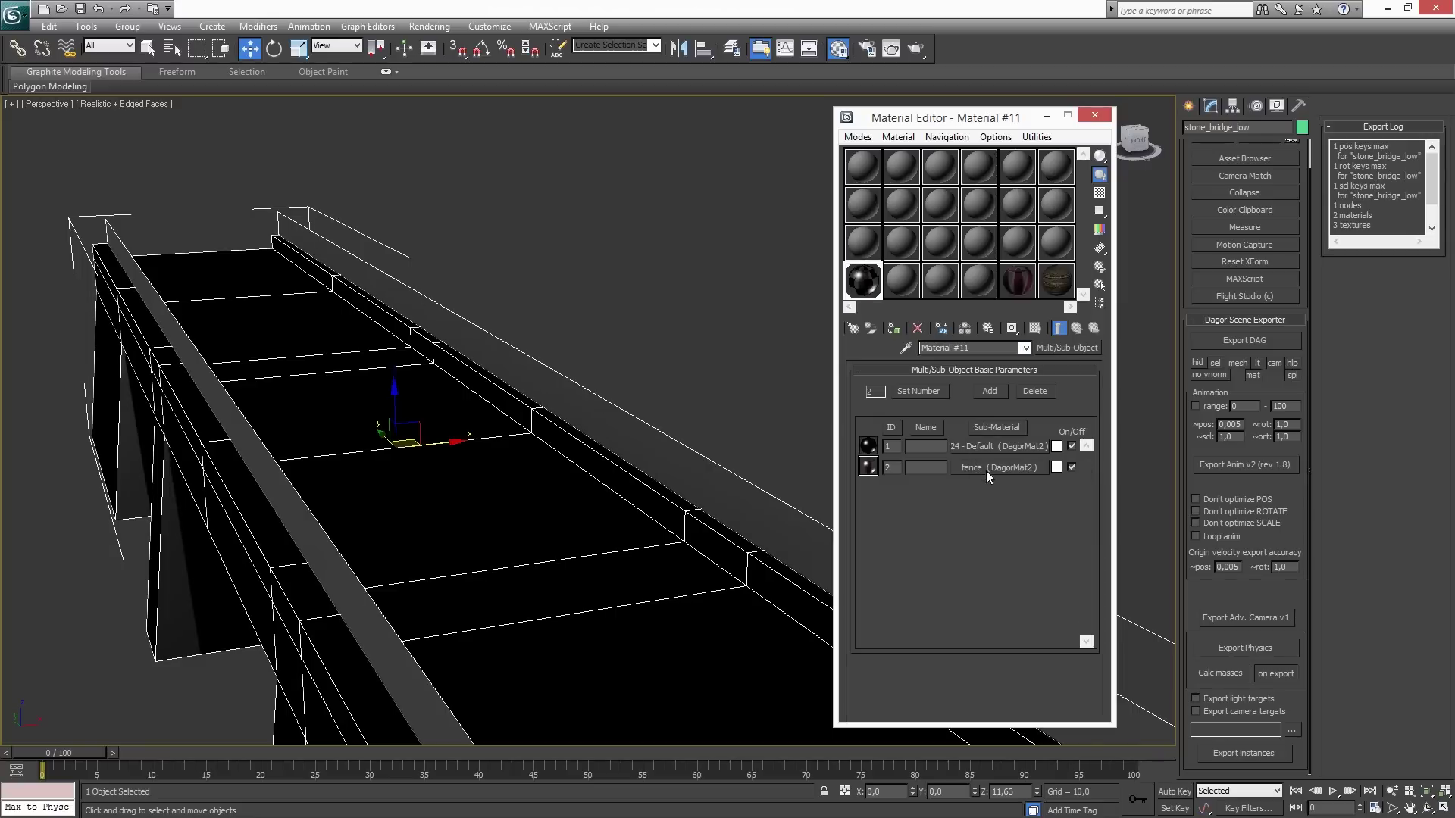
left_click(985, 471)
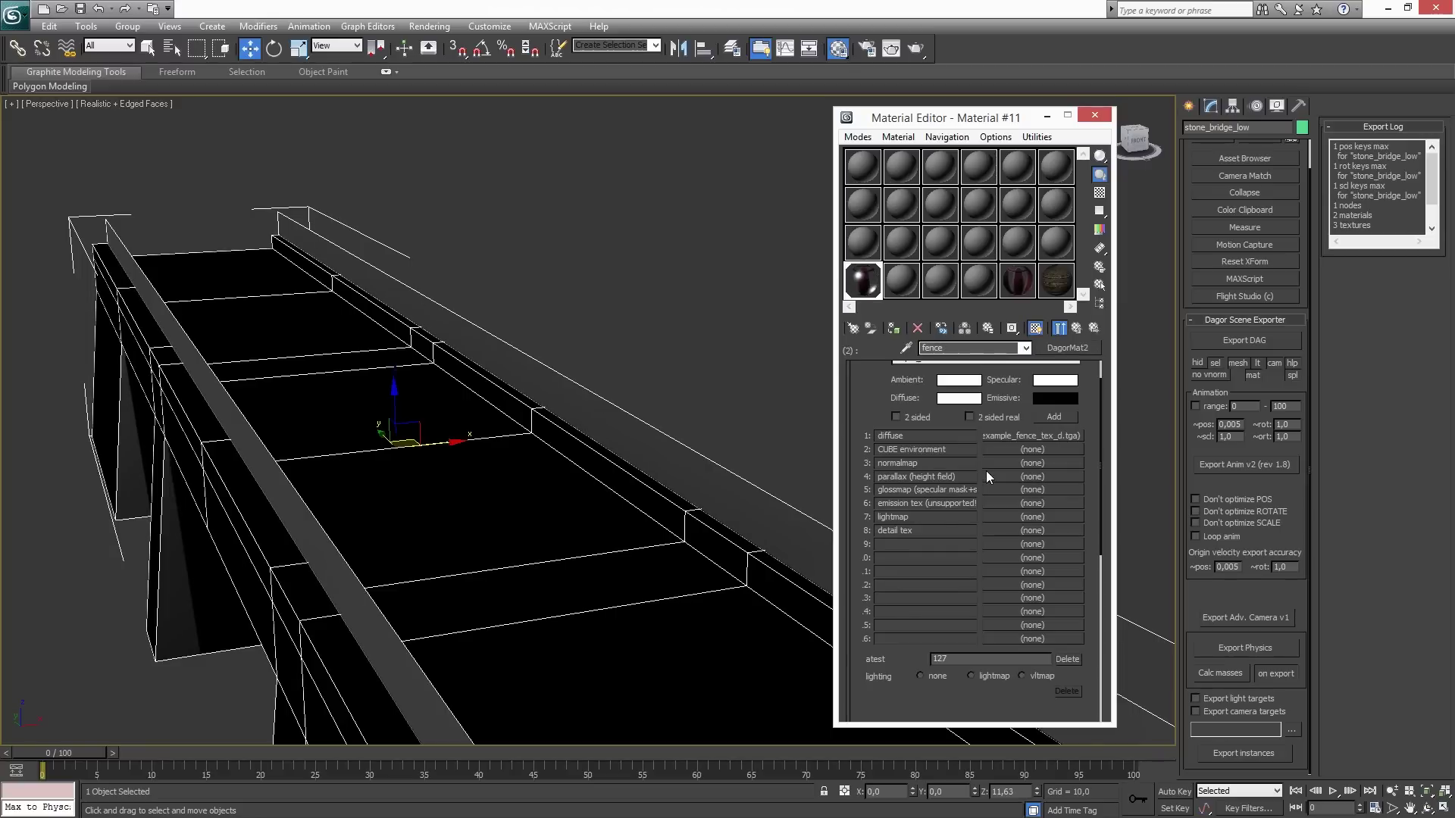
left_click(924, 420)
Export the bridge as DAG again, overwriting the existing example_bridge.dag in the user asset folder.
left_click(1239, 342)
double_click(639, 324)
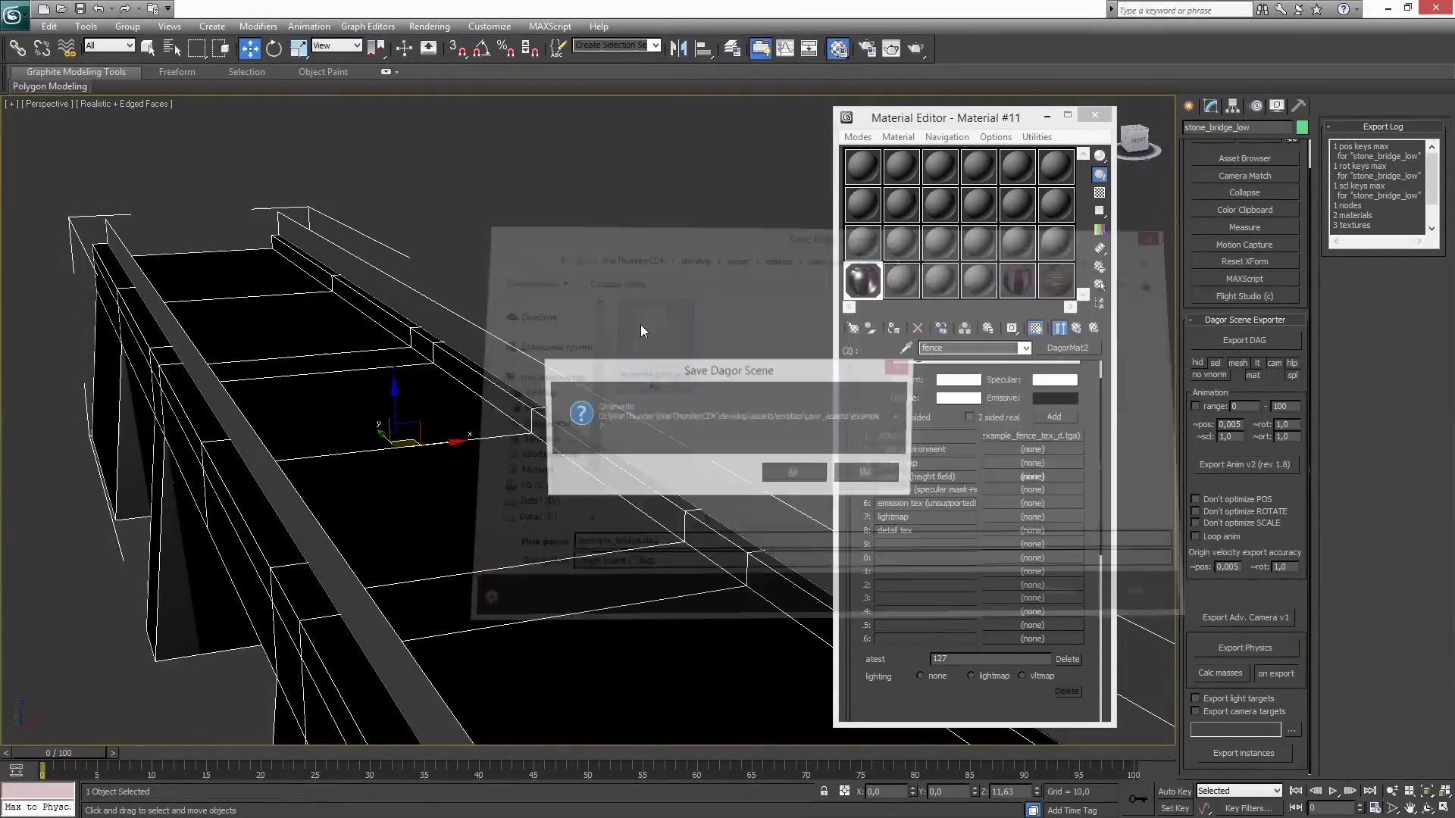
left_click(793, 471)
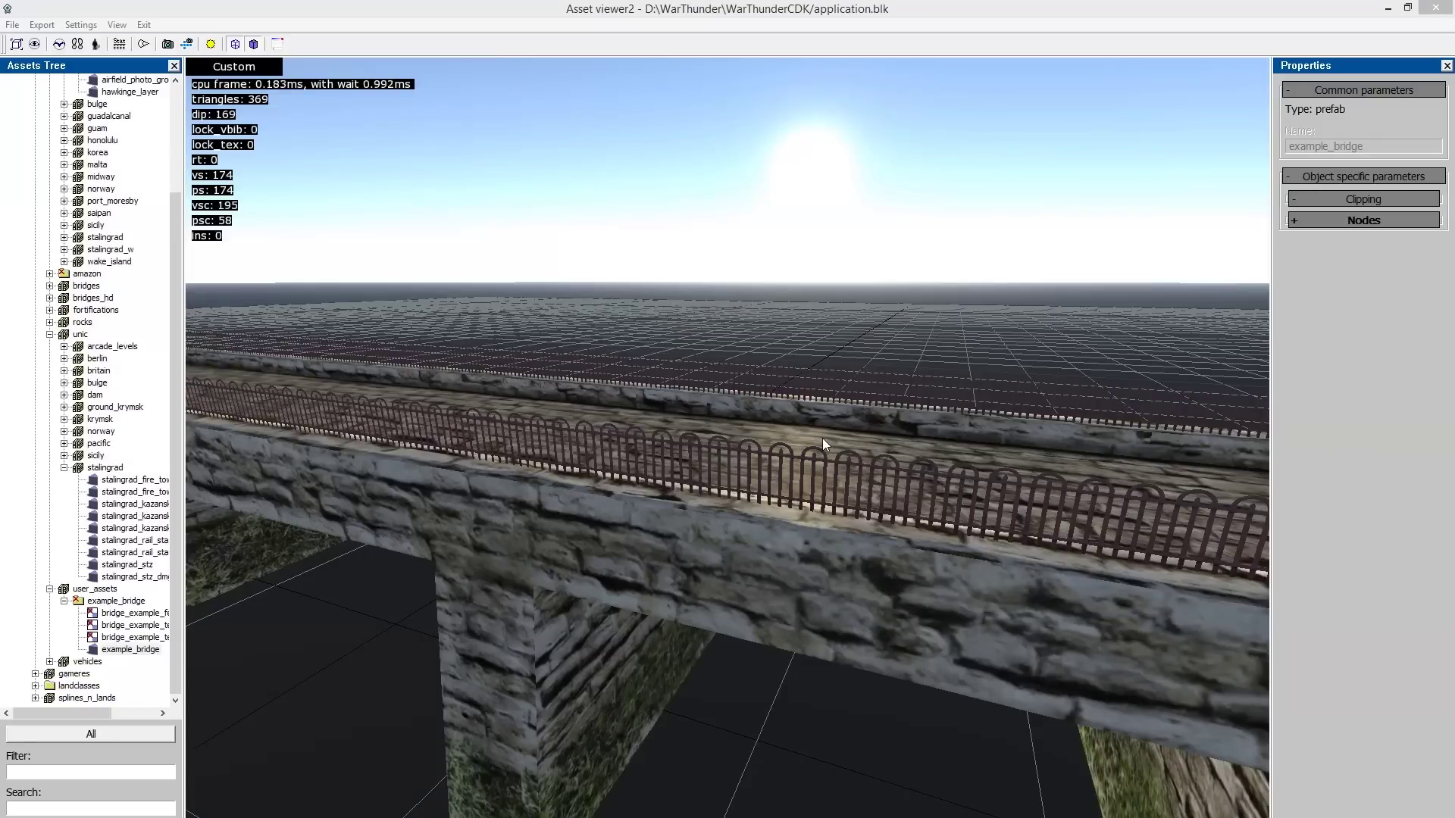
Reload the example_bridge prefab by displaying stalingrad_stz_dmg in between, and fly around it to examine the fences on both sides.
left_click(112, 579)
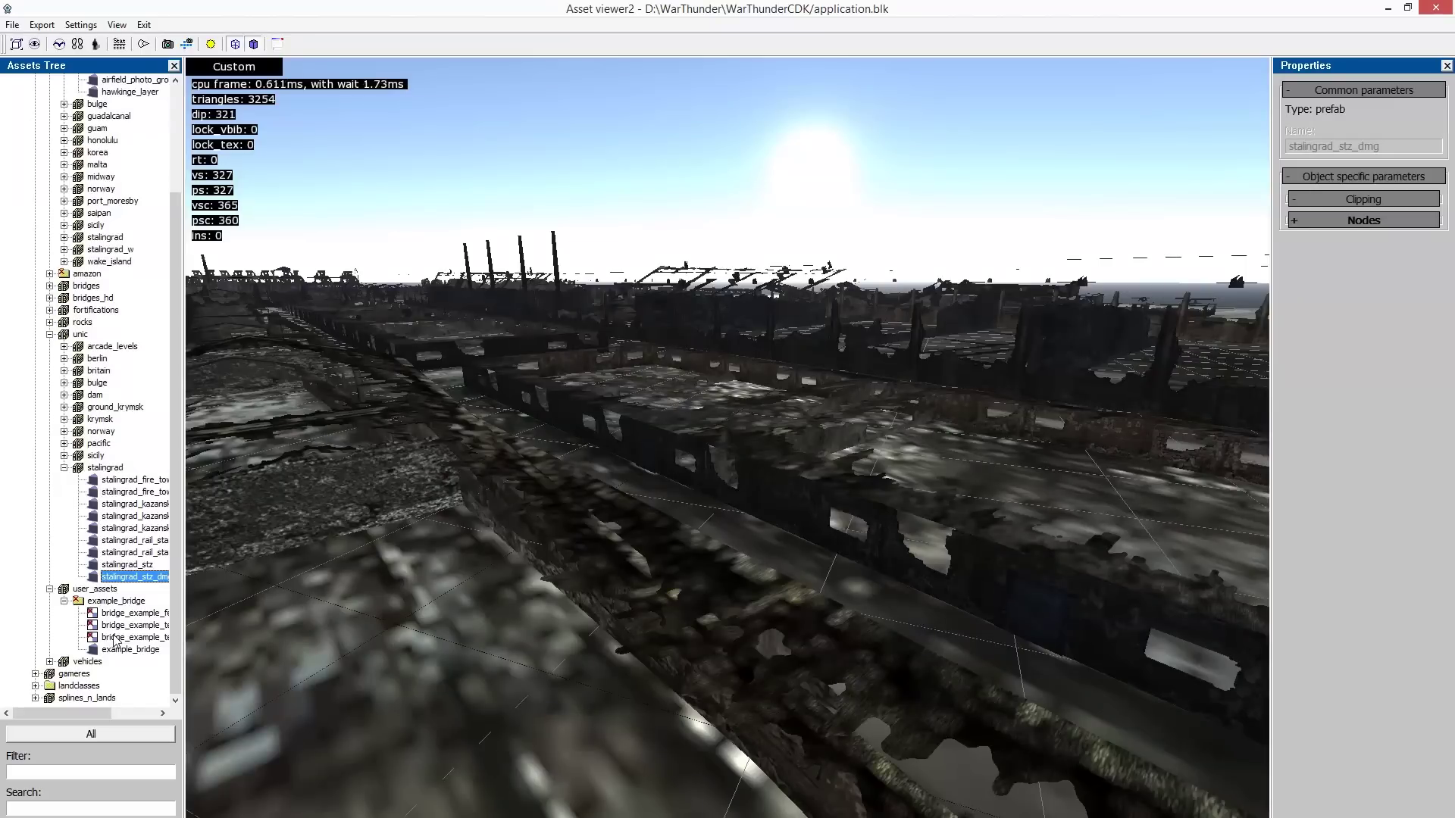
left_click(117, 651)
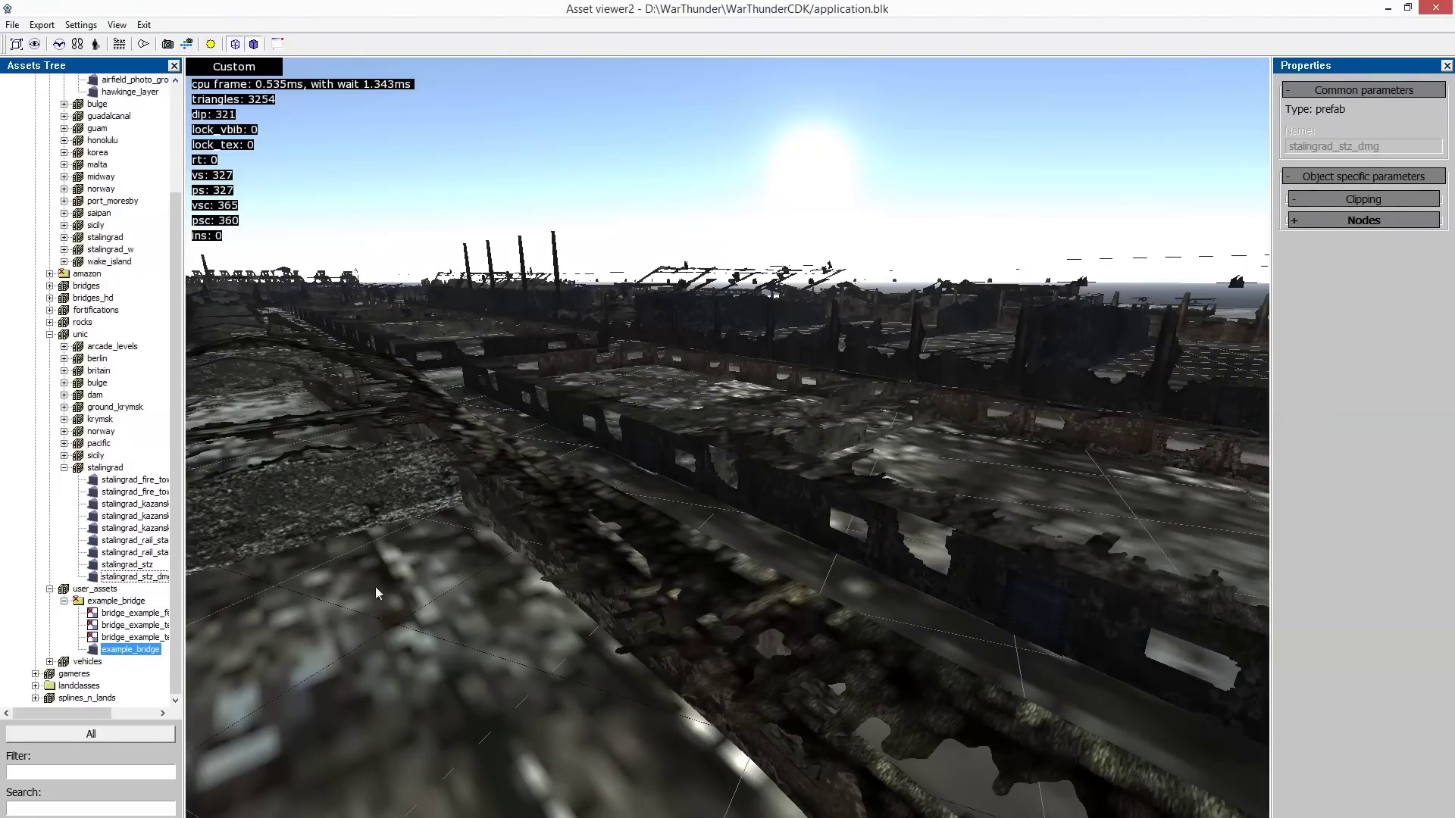
left_click_drag(638, 397, 576, 424)
key("s")
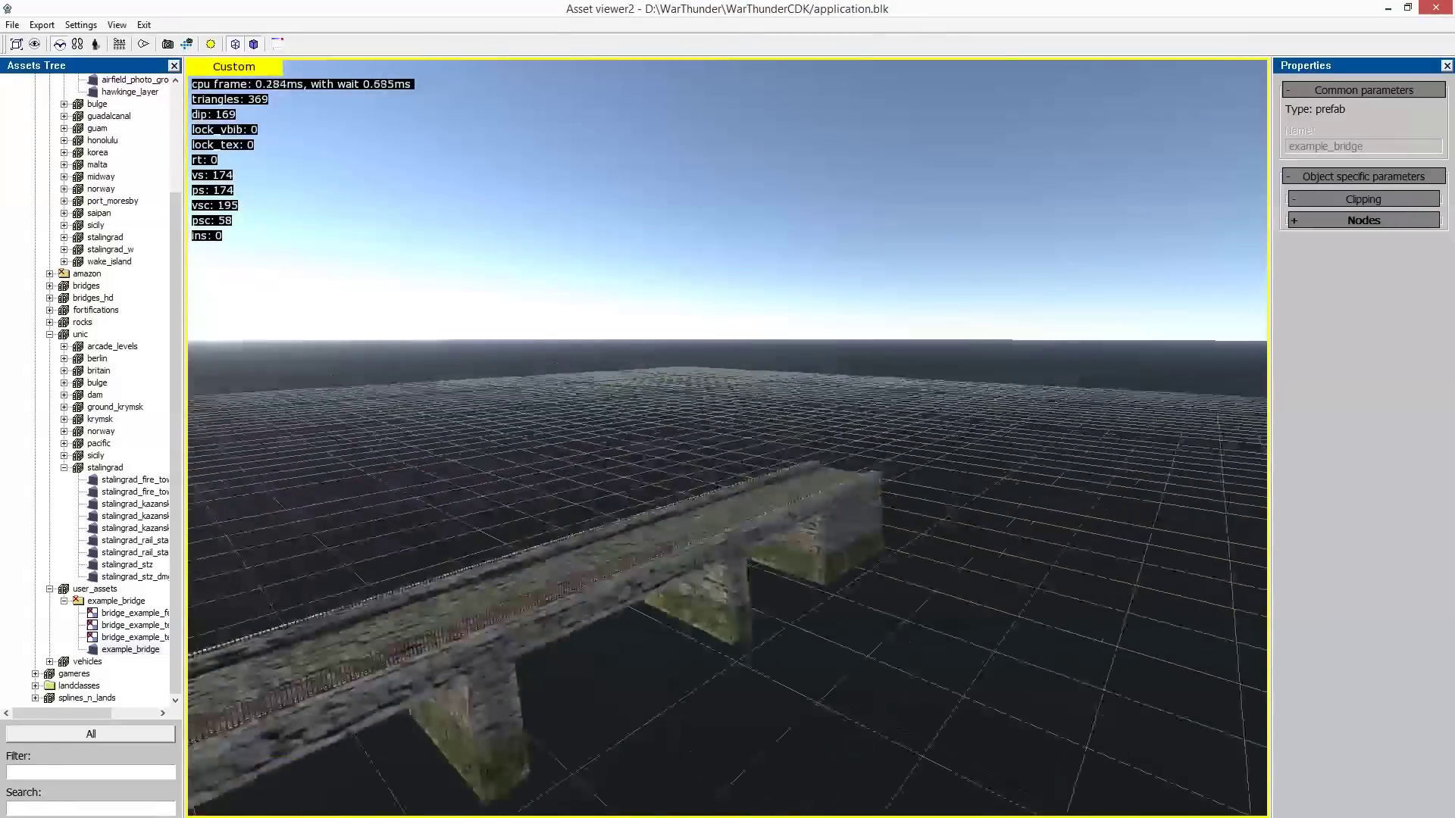
key("w")
key("a")
key("a")
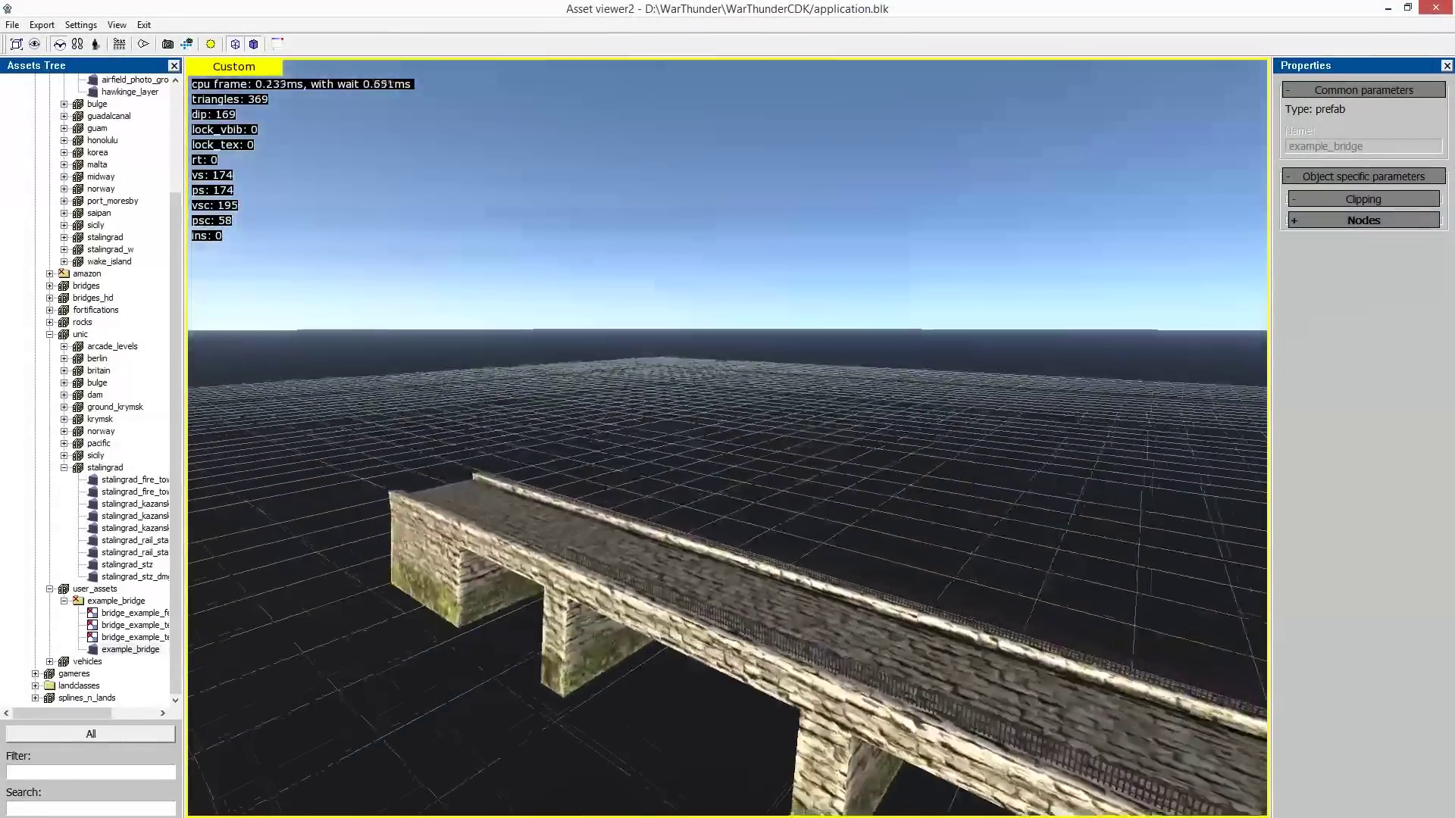
key("d")
key("c")
key("w")
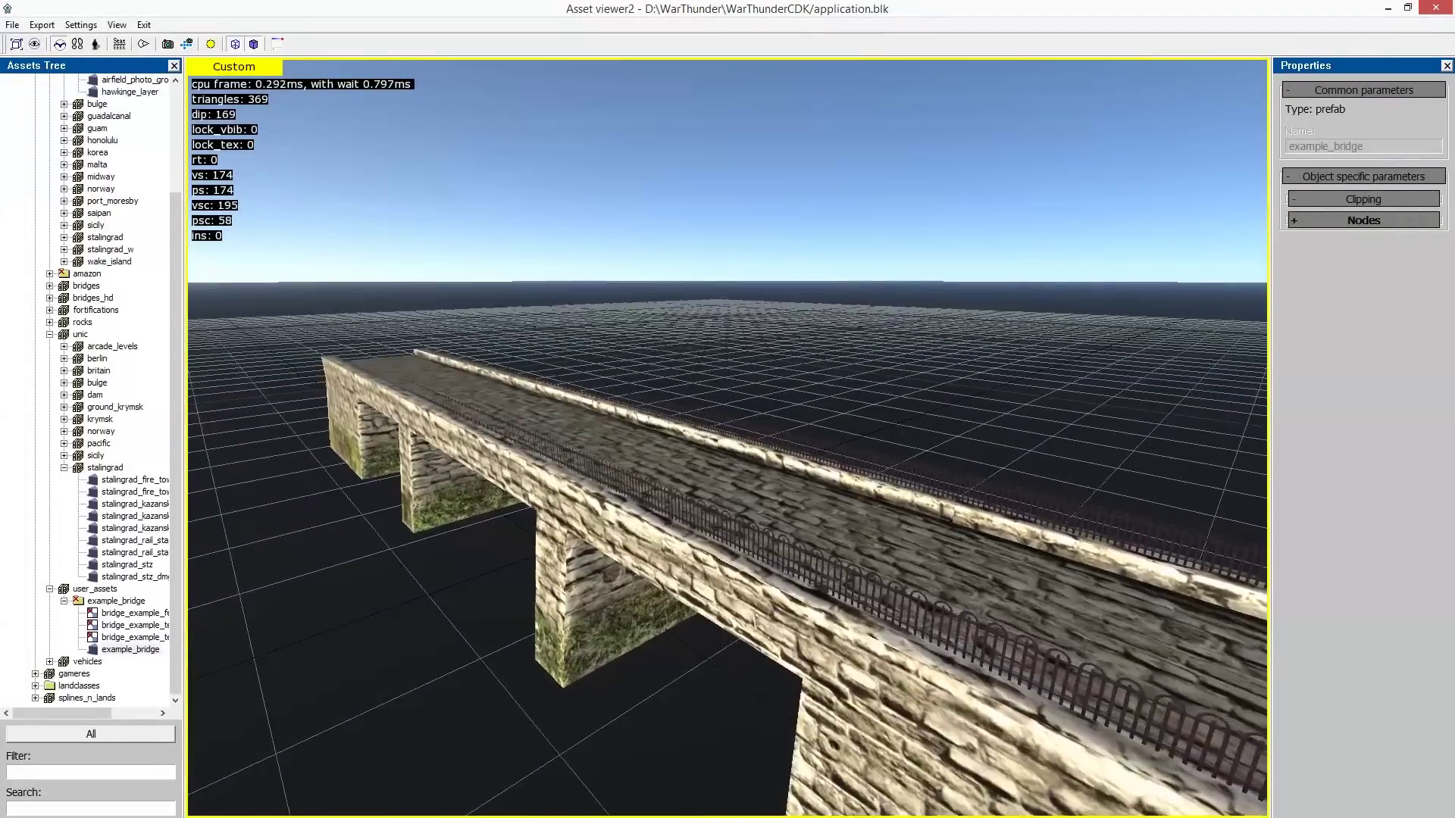
key("space")
key("space")
key("d")
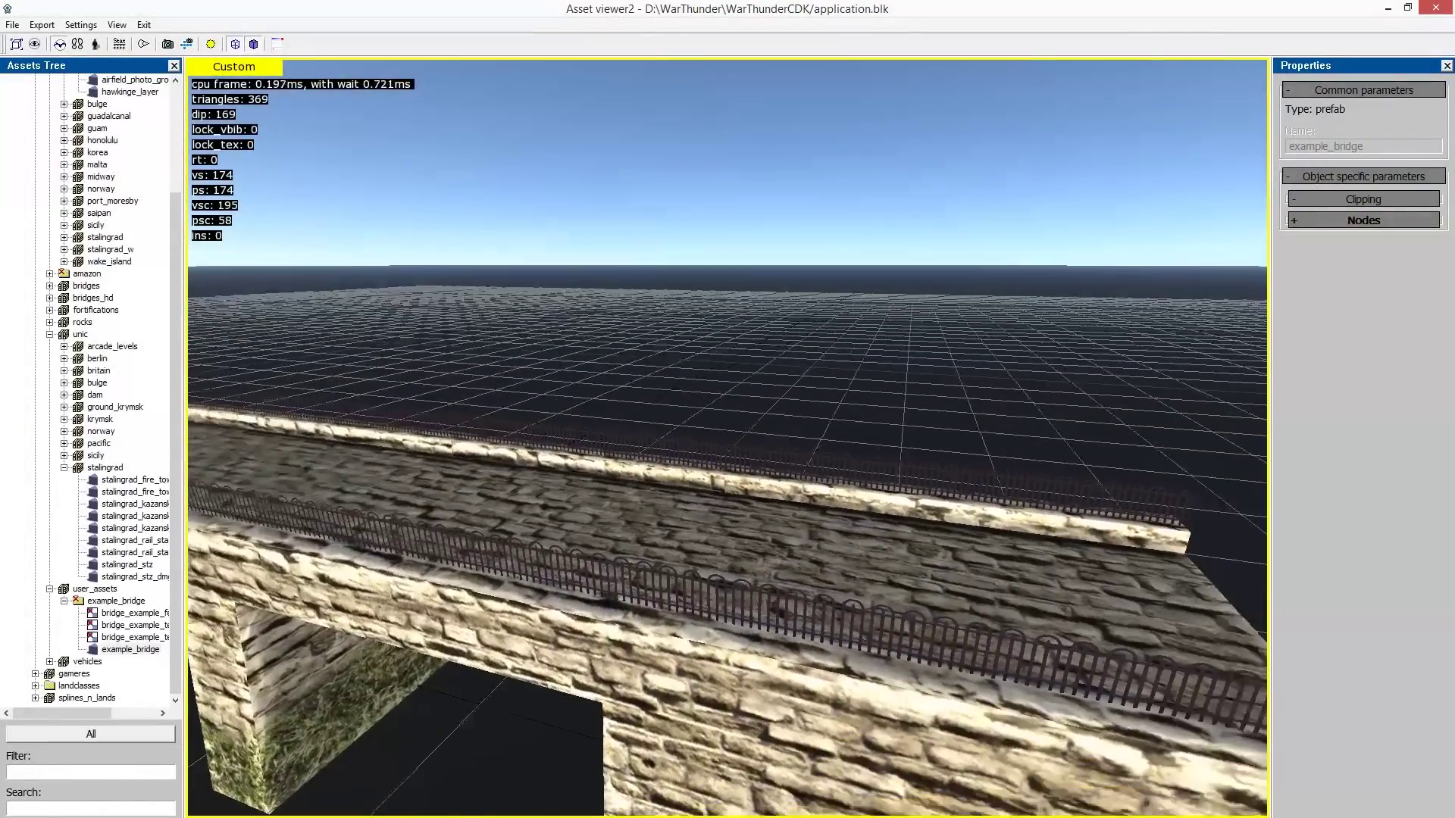
key("s")
key("w")
key("space")
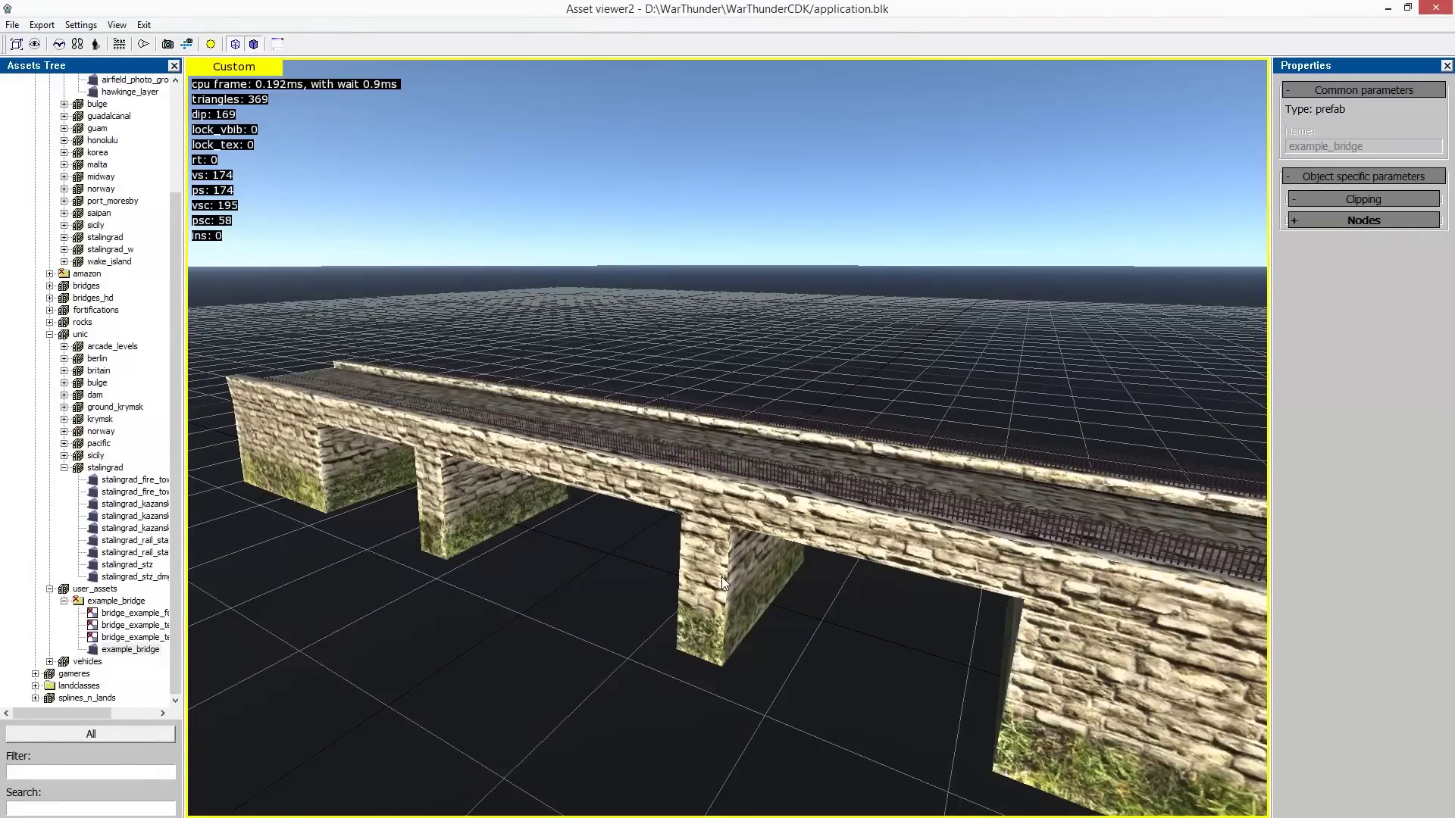
Close the Asset Viewer and, back in 3ds Max, leave the current isolation and isolate the simplified mesh stone_bridge_low001.
left_click(1434, 11)
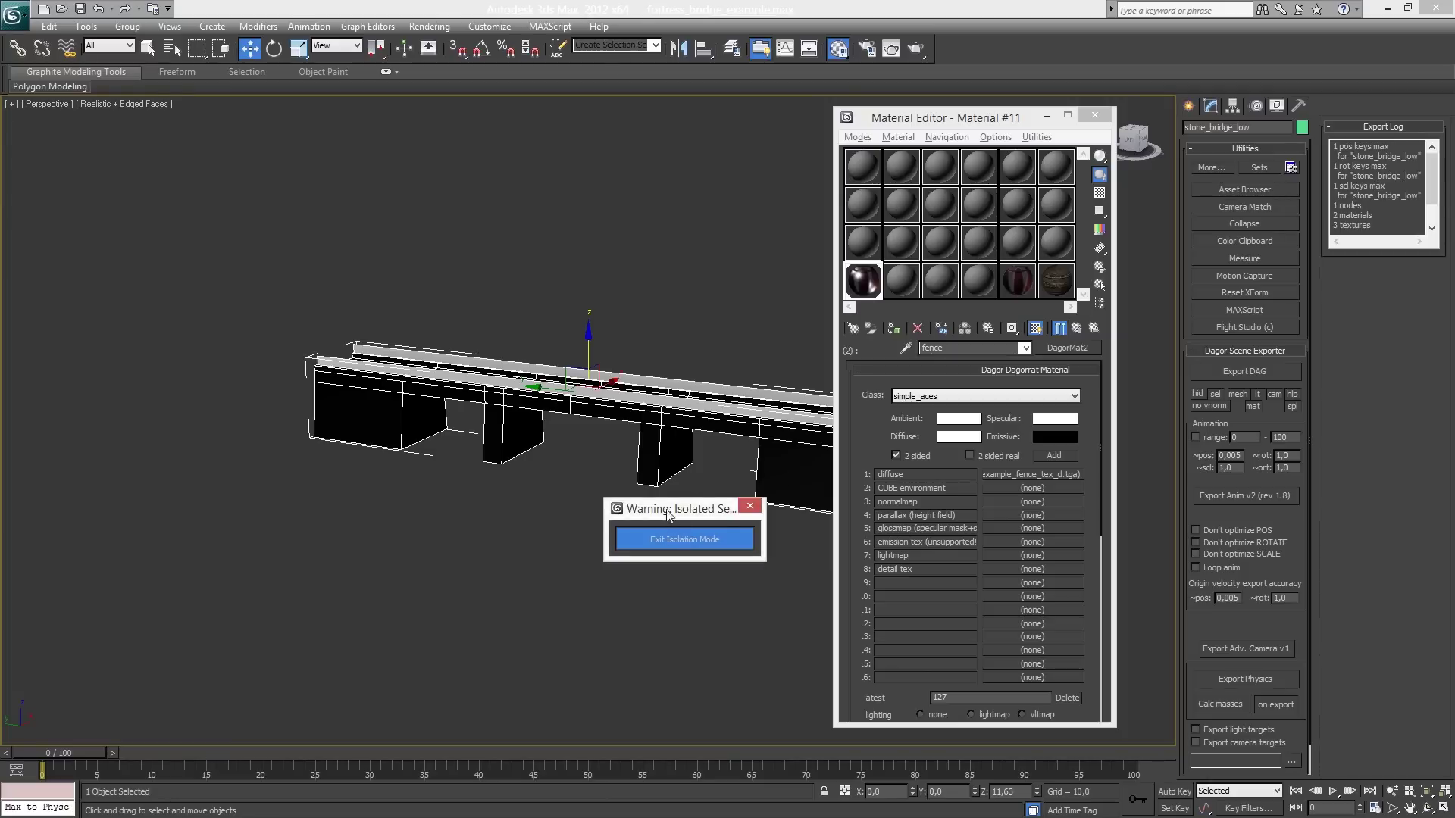
left_click_drag(665, 515, 430, 539)
left_click_drag(1011, 123, 1263, 112)
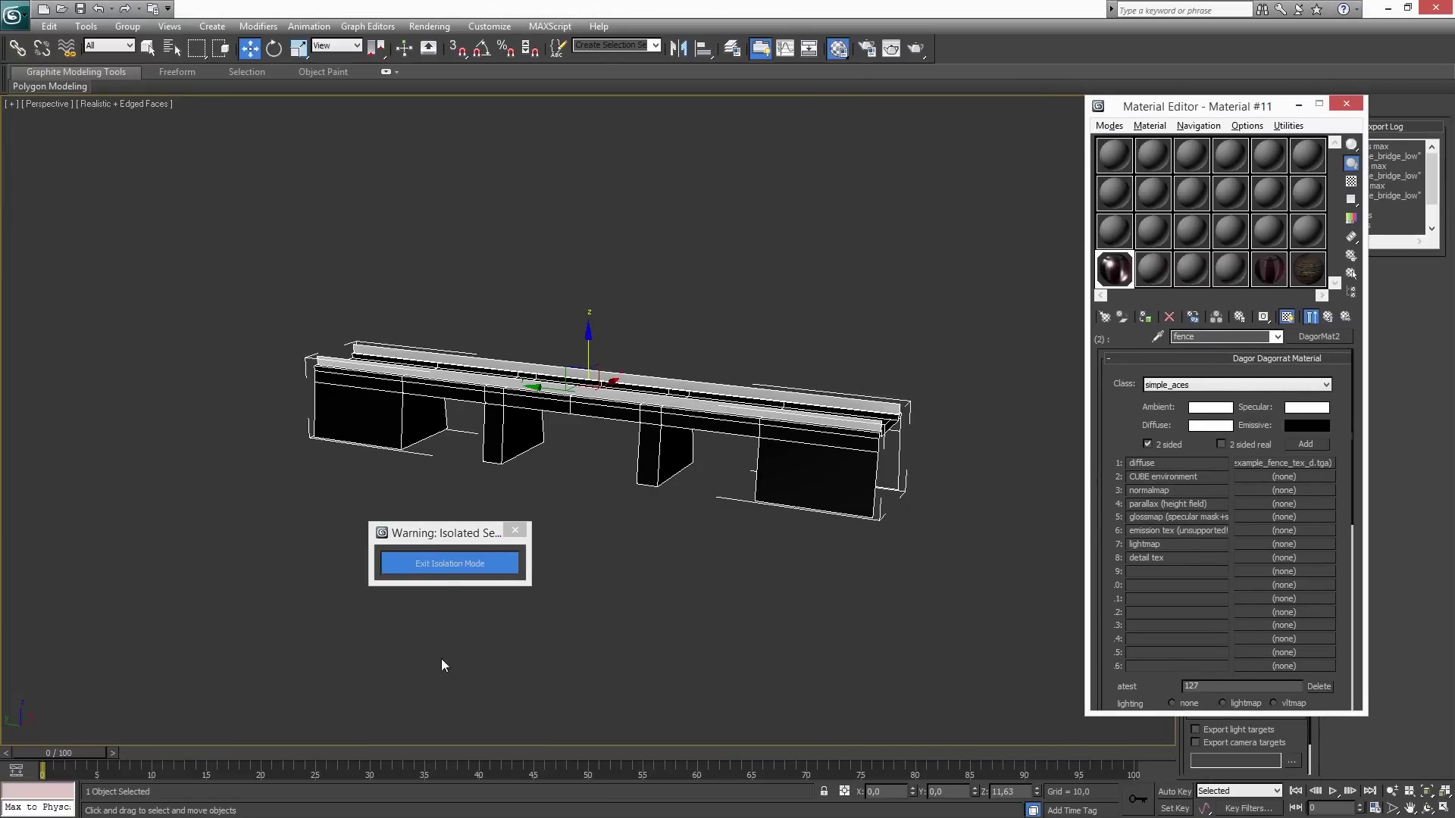
left_click(465, 564)
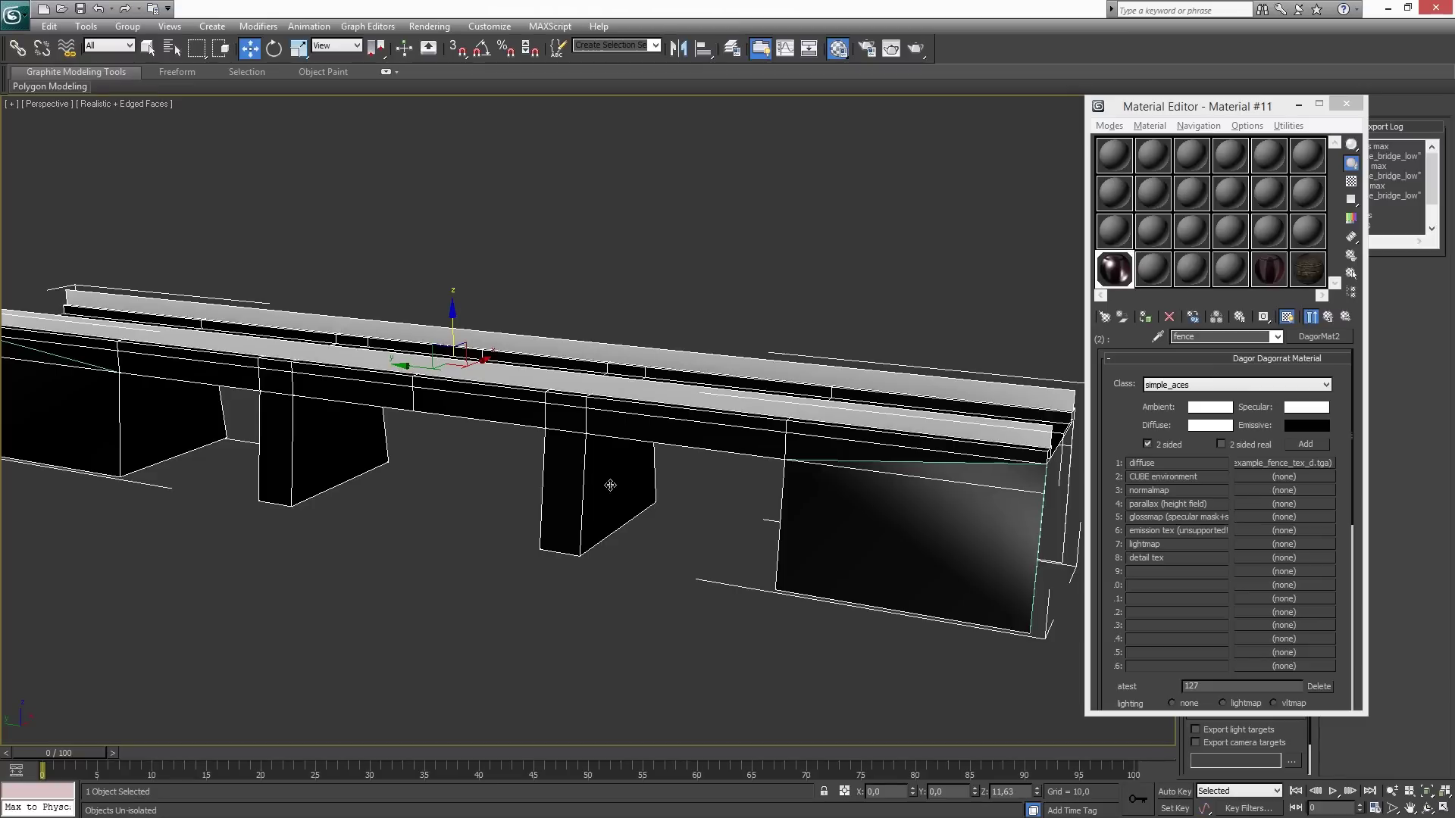
key("alt+q")
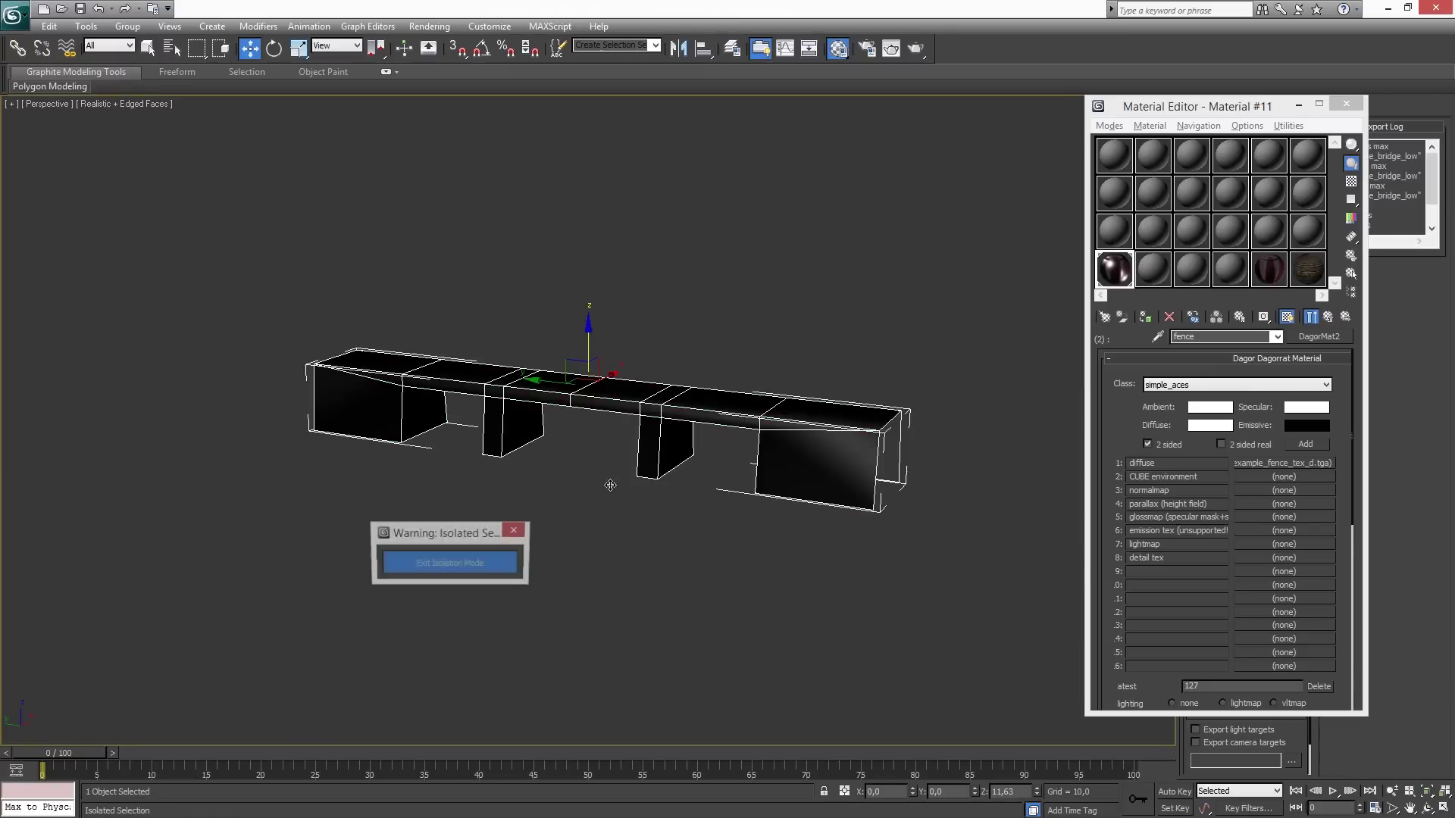
middle_click_drag(547, 433, 334, 375, "alt")
scroll(548, 390, "up", 5)
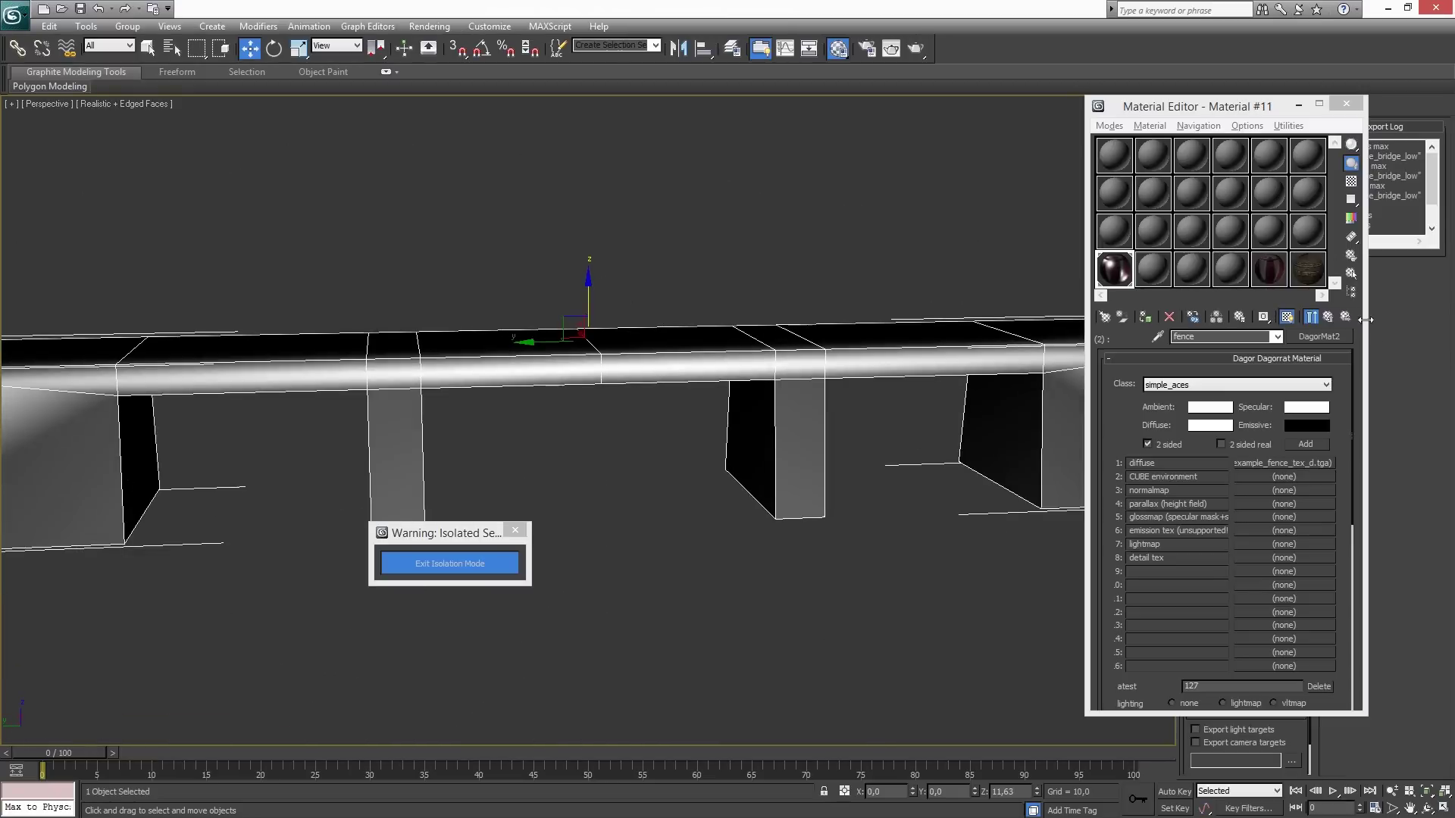
Place an instance of the 24 - Default sub-material from Material #11 in an empty material slot.
left_click(1276, 337)
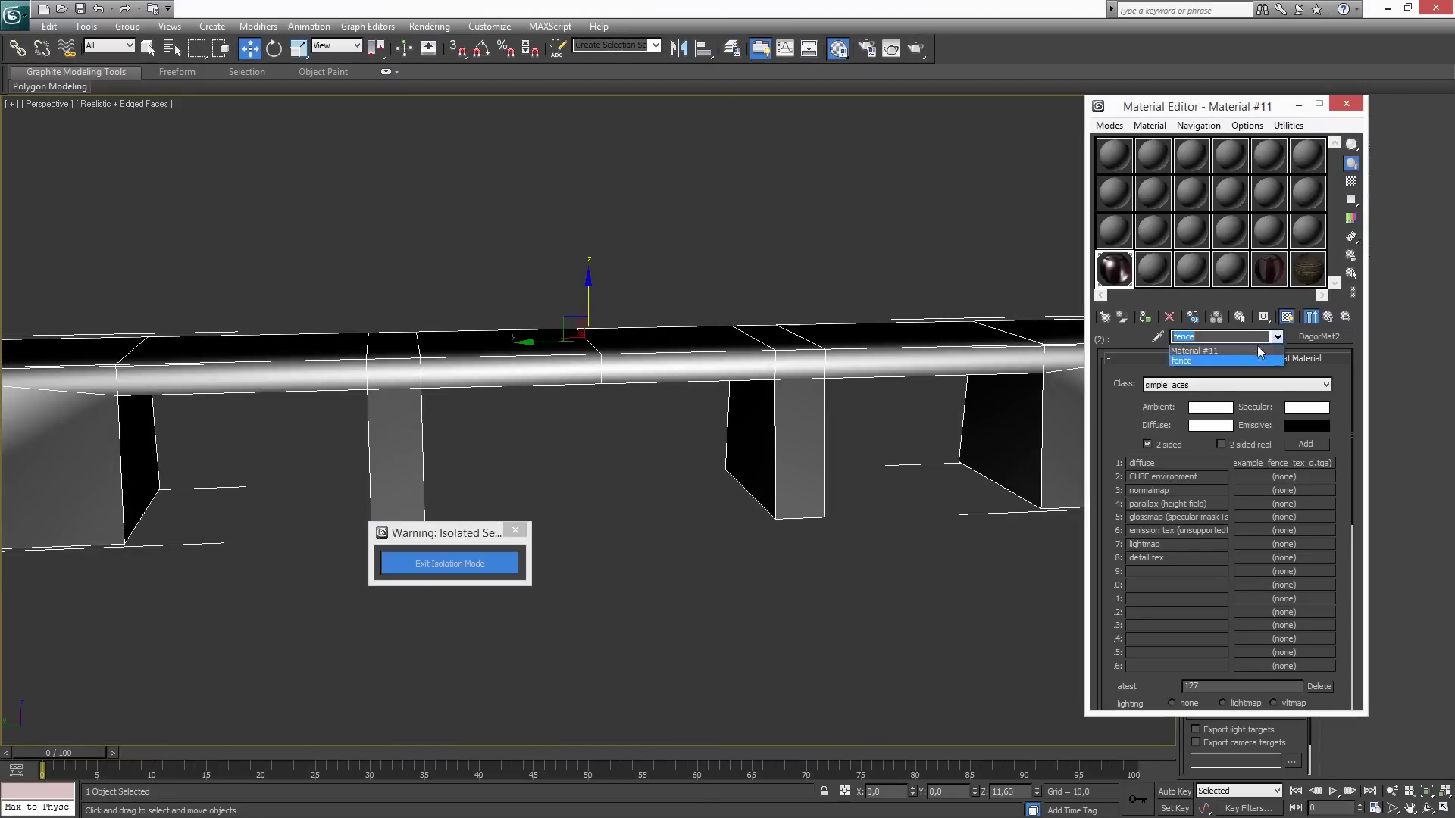
left_click(1243, 351)
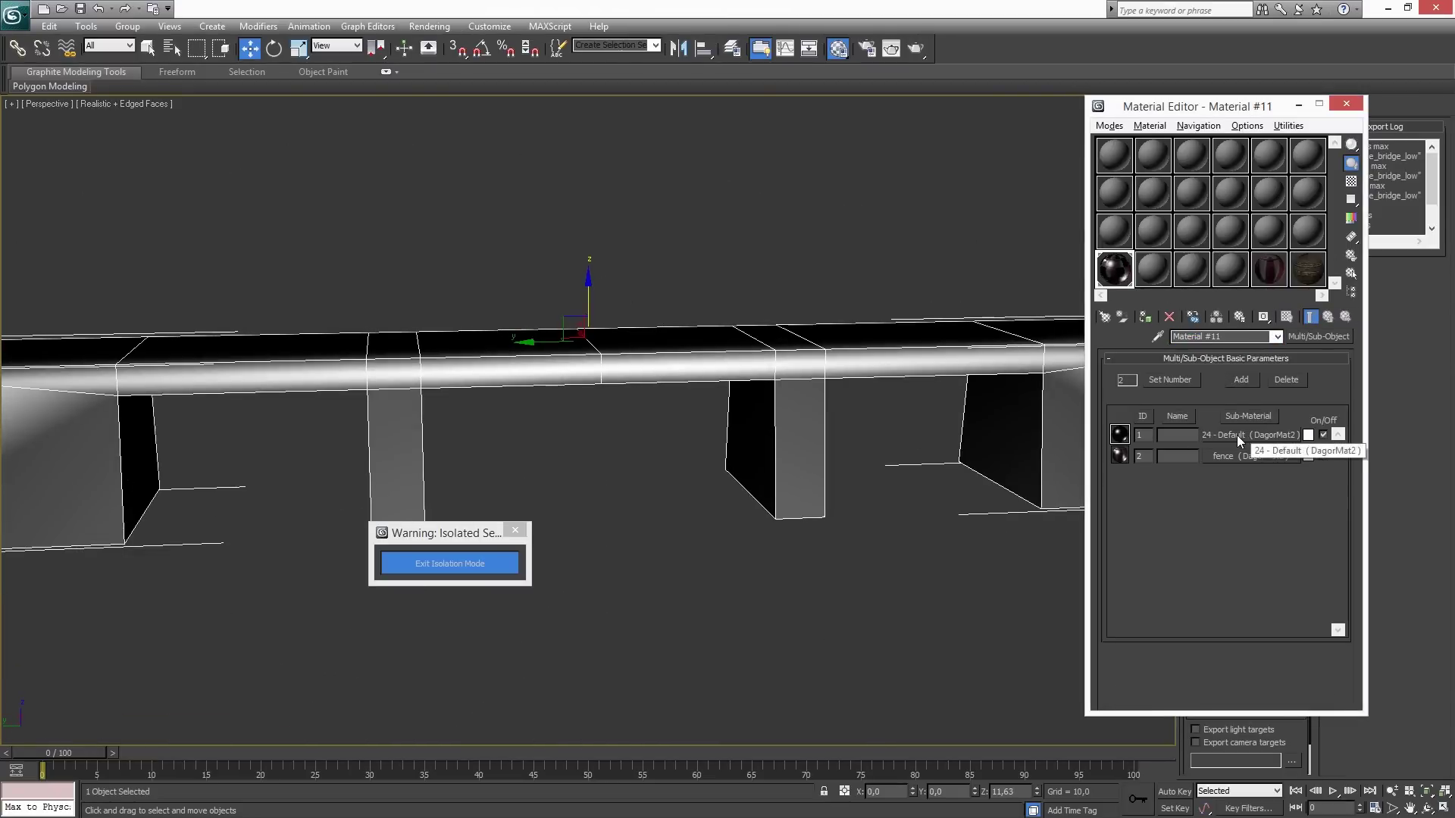
left_click_drag(1237, 434, 1152, 273)
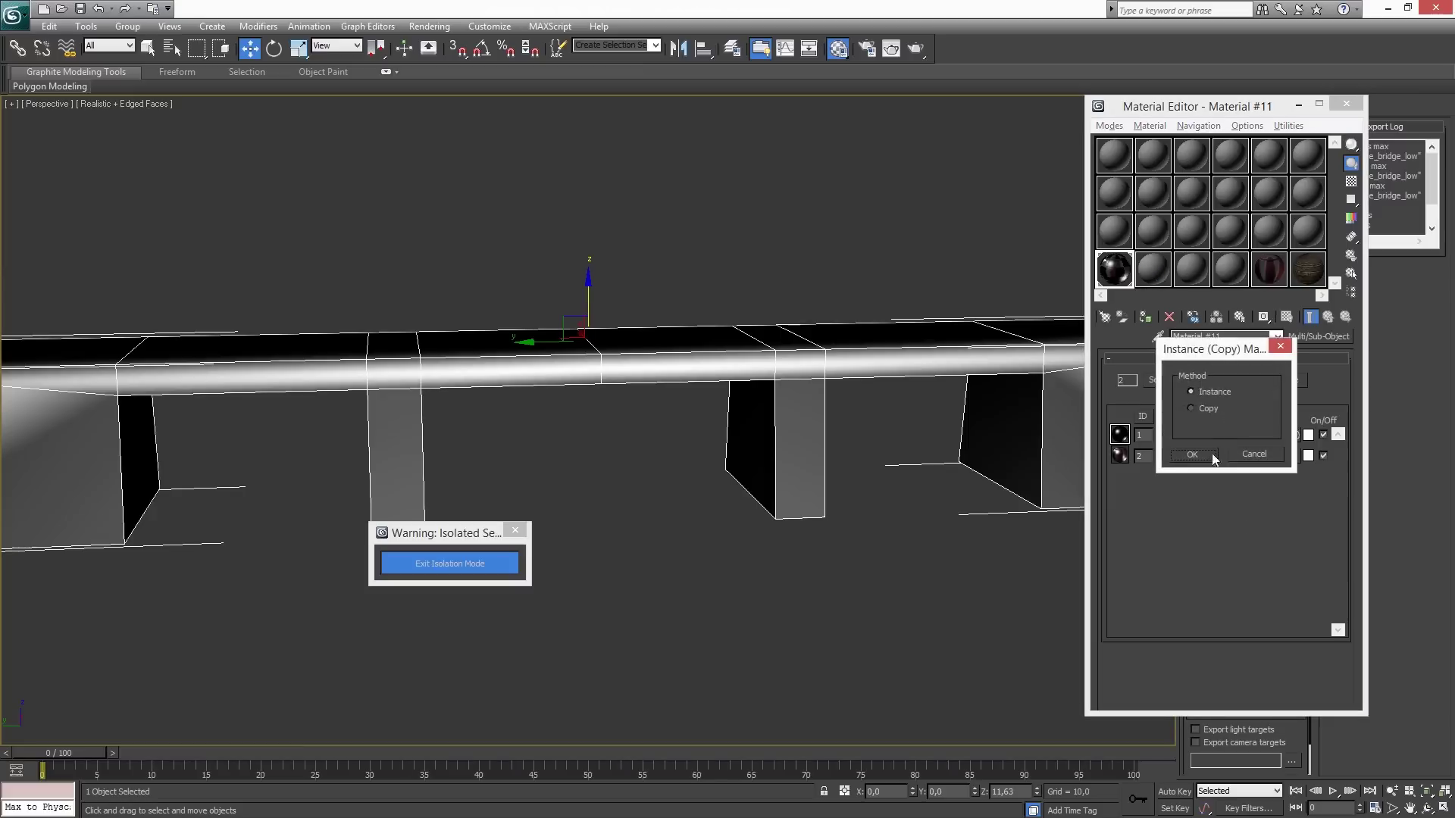
left_click(1204, 457)
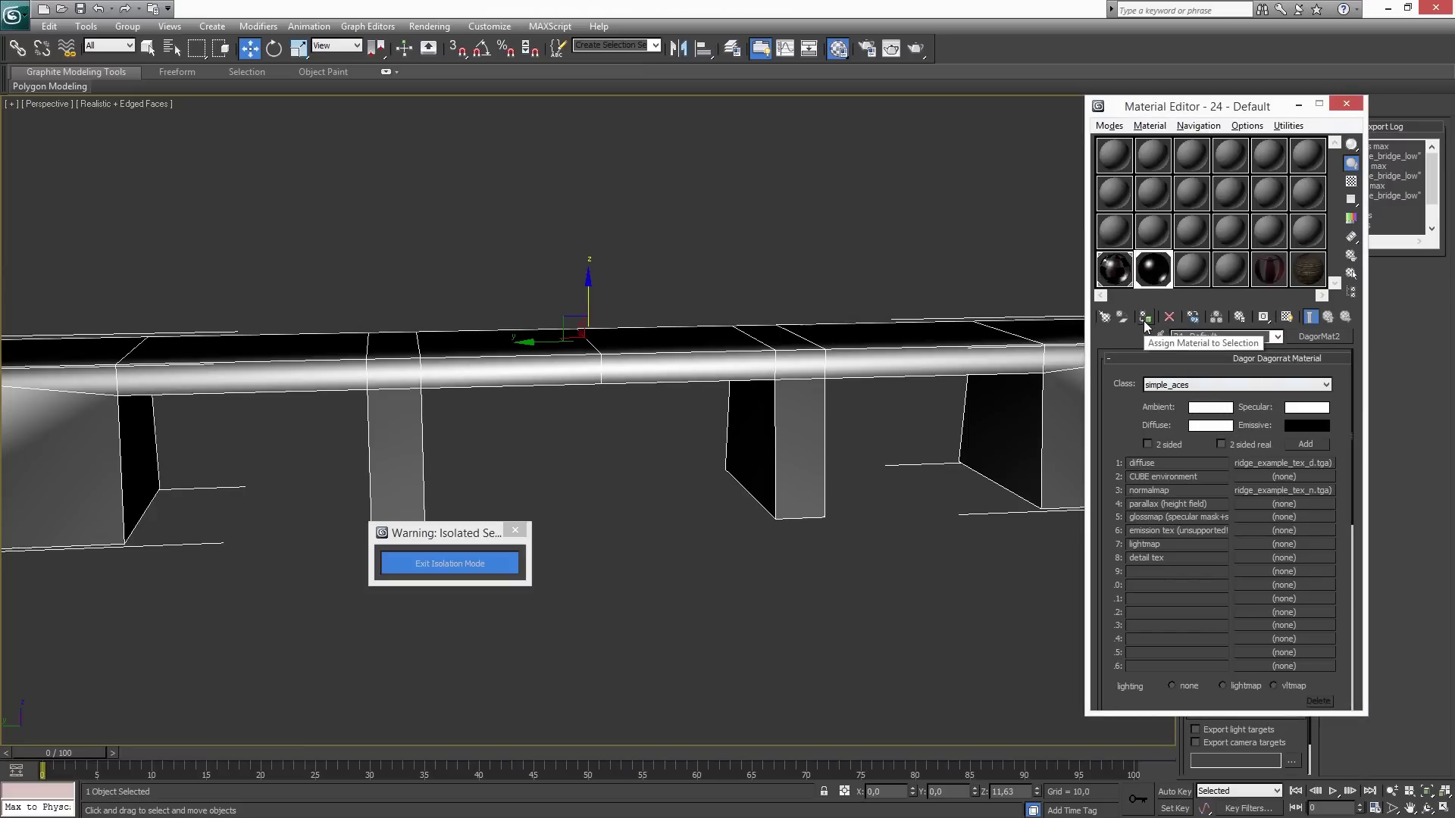
Examine the isolated simplified bridge mesh and check its object name, moving the Material Editor clear of the name.
middle_click_drag(489, 379, 783, 399, "alt")
scroll(735, 400, "down", 1)
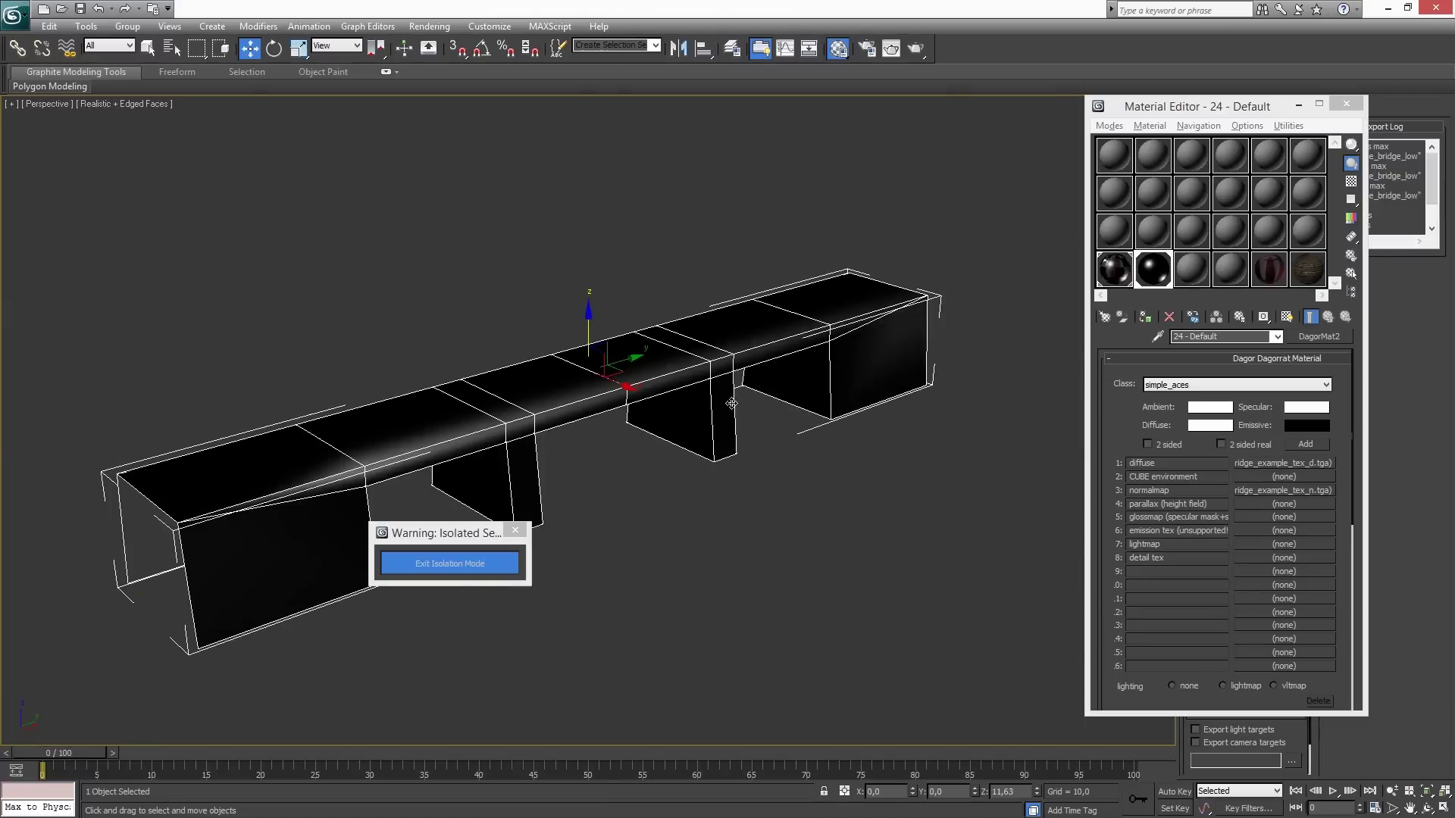
scroll(731, 403, "up", 1)
left_click_drag(1205, 110, 1224, 226)
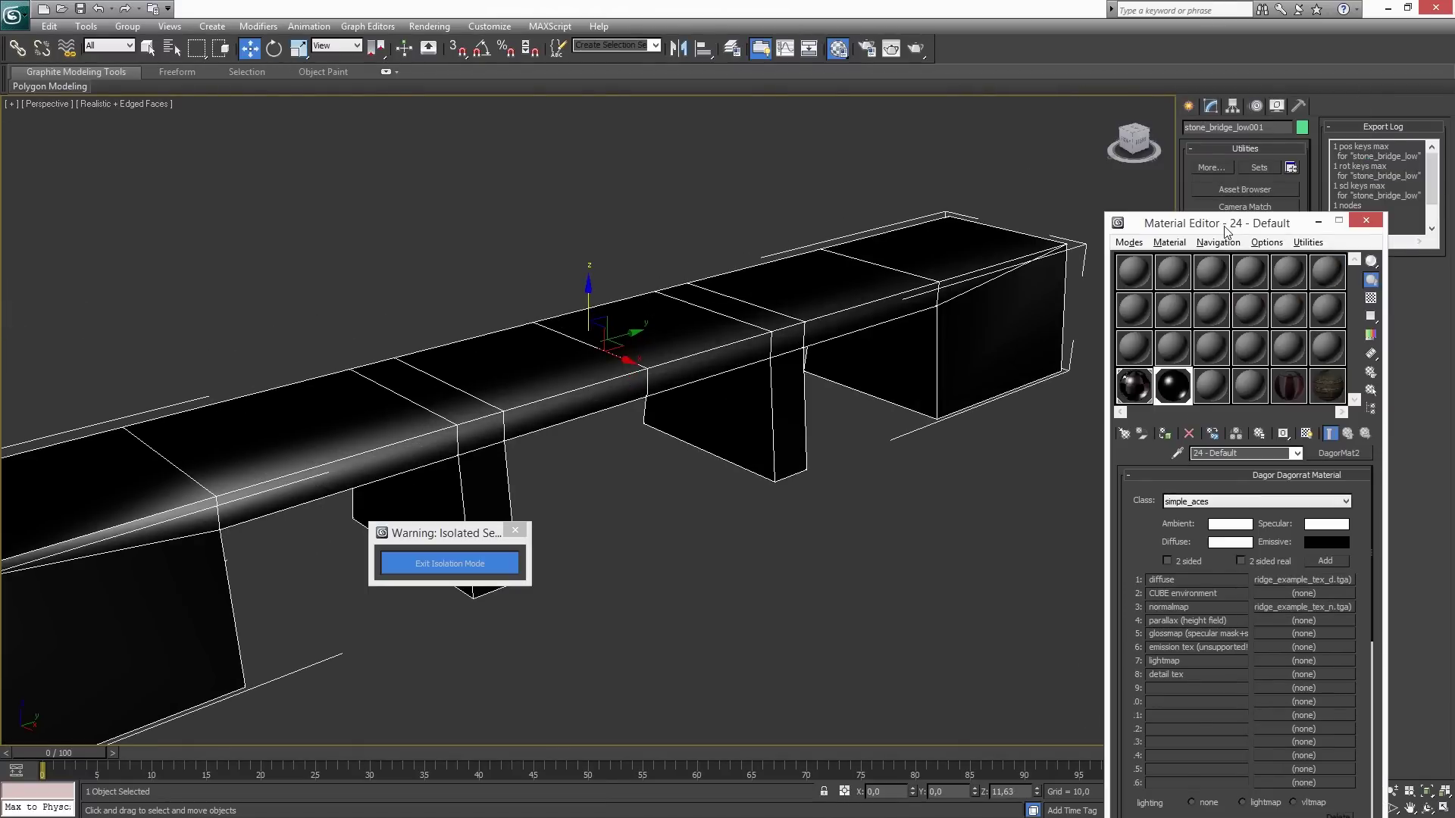
double_click(1254, 127)
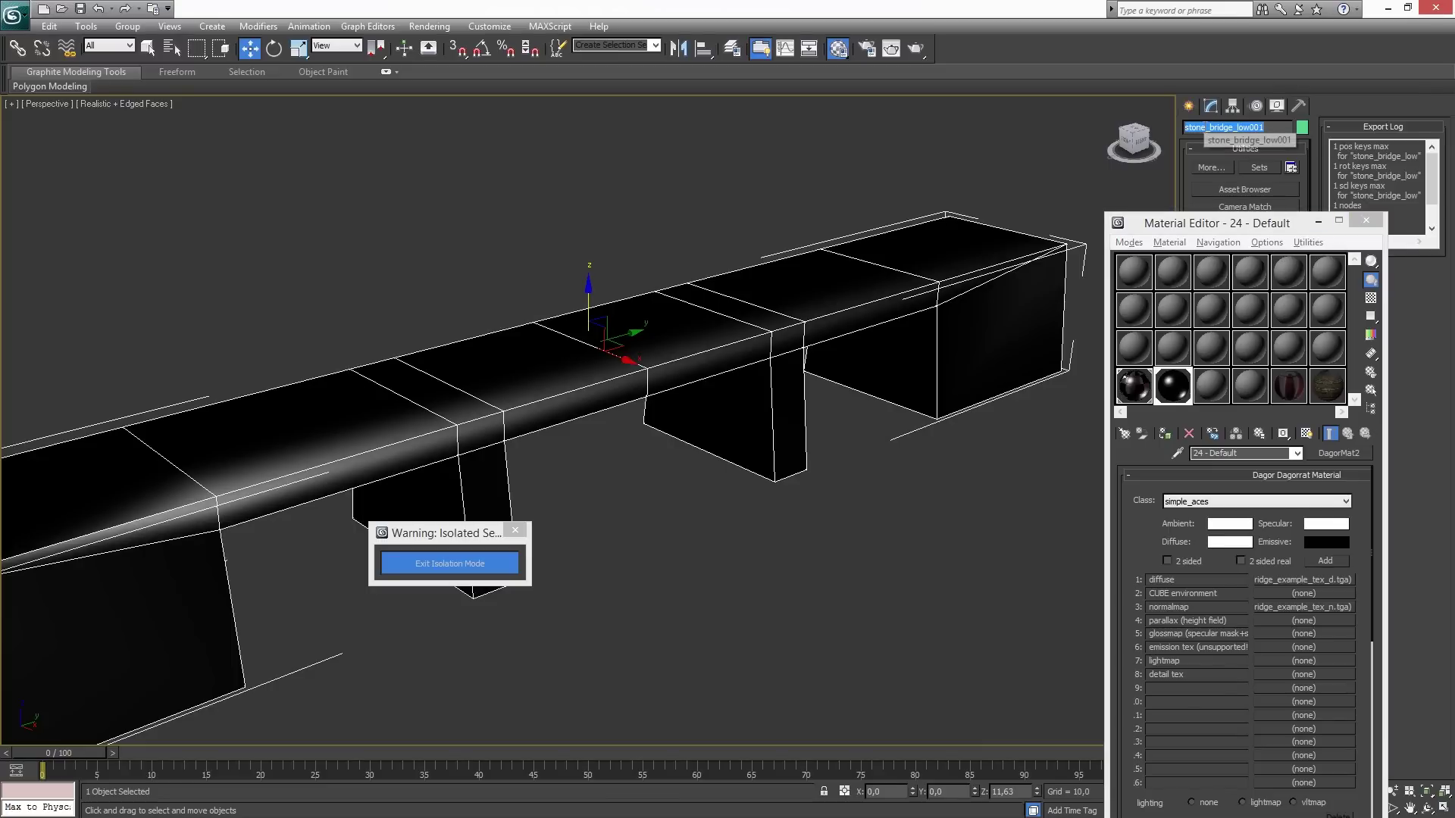
key("Return")
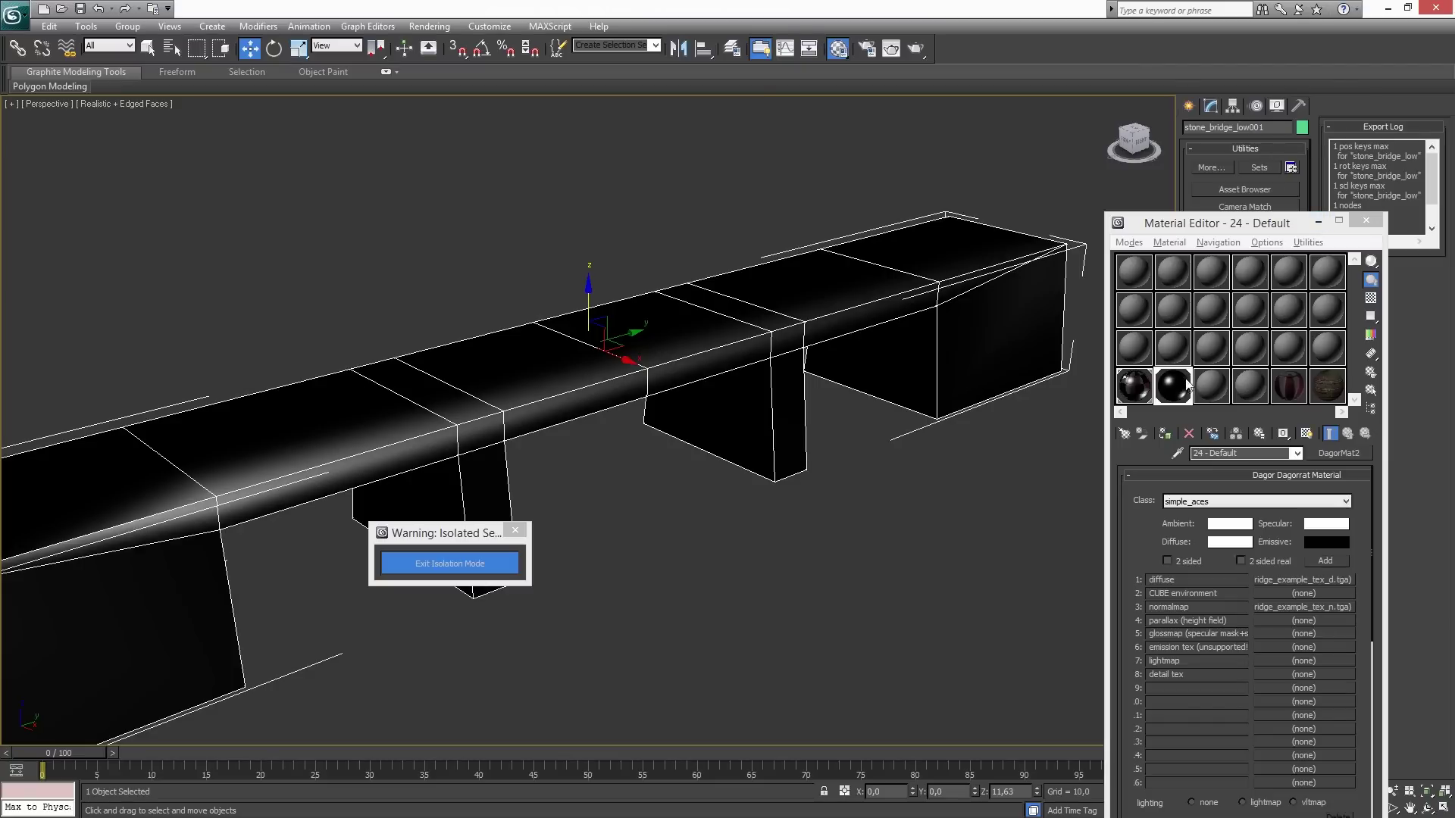
Leave isolation mode, select the detailed bridge mesh stone_bridge_low and close the Material Editor.
left_click(472, 564)
left_click(658, 629)
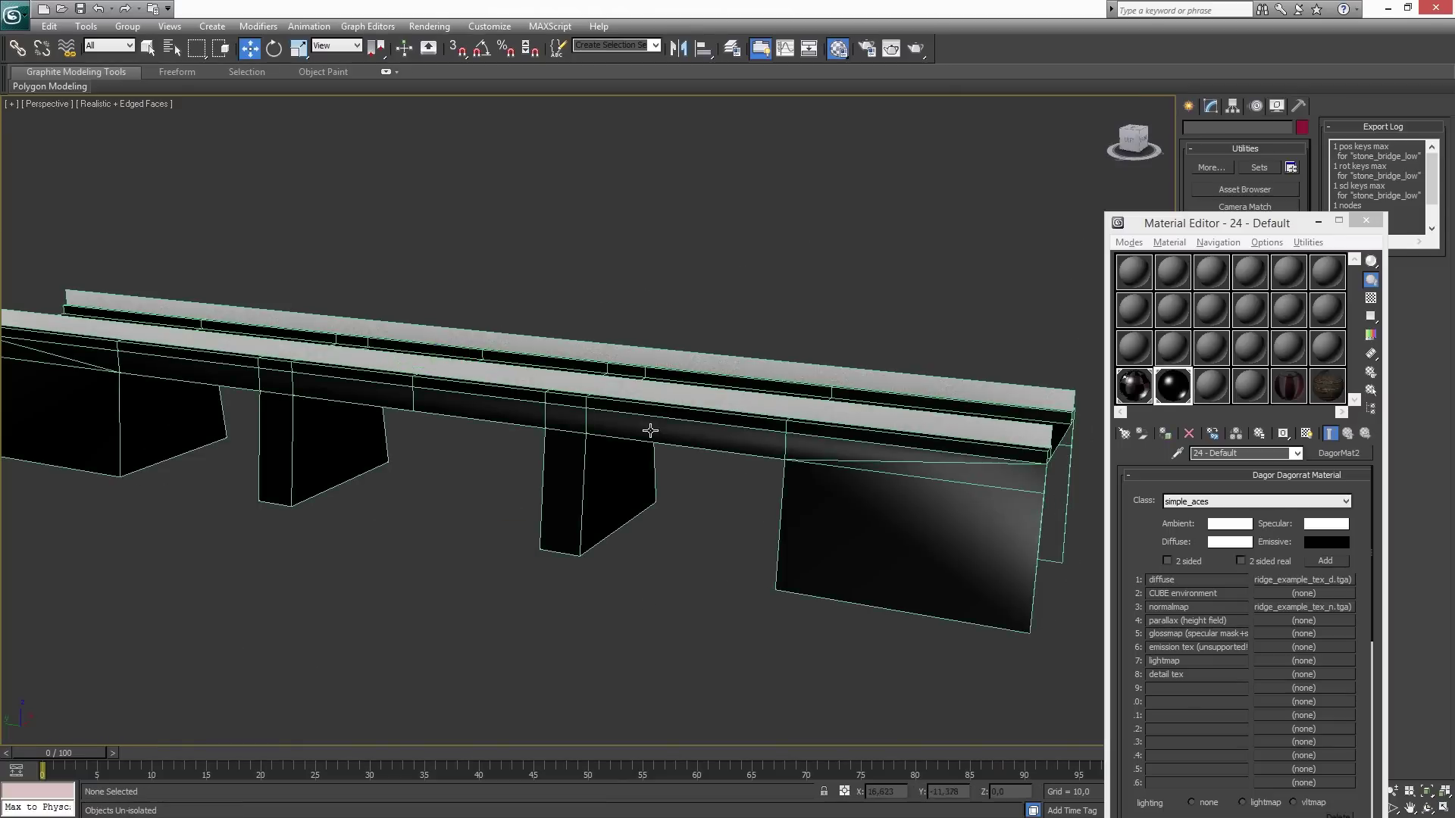
left_click(650, 391)
left_click(1367, 229)
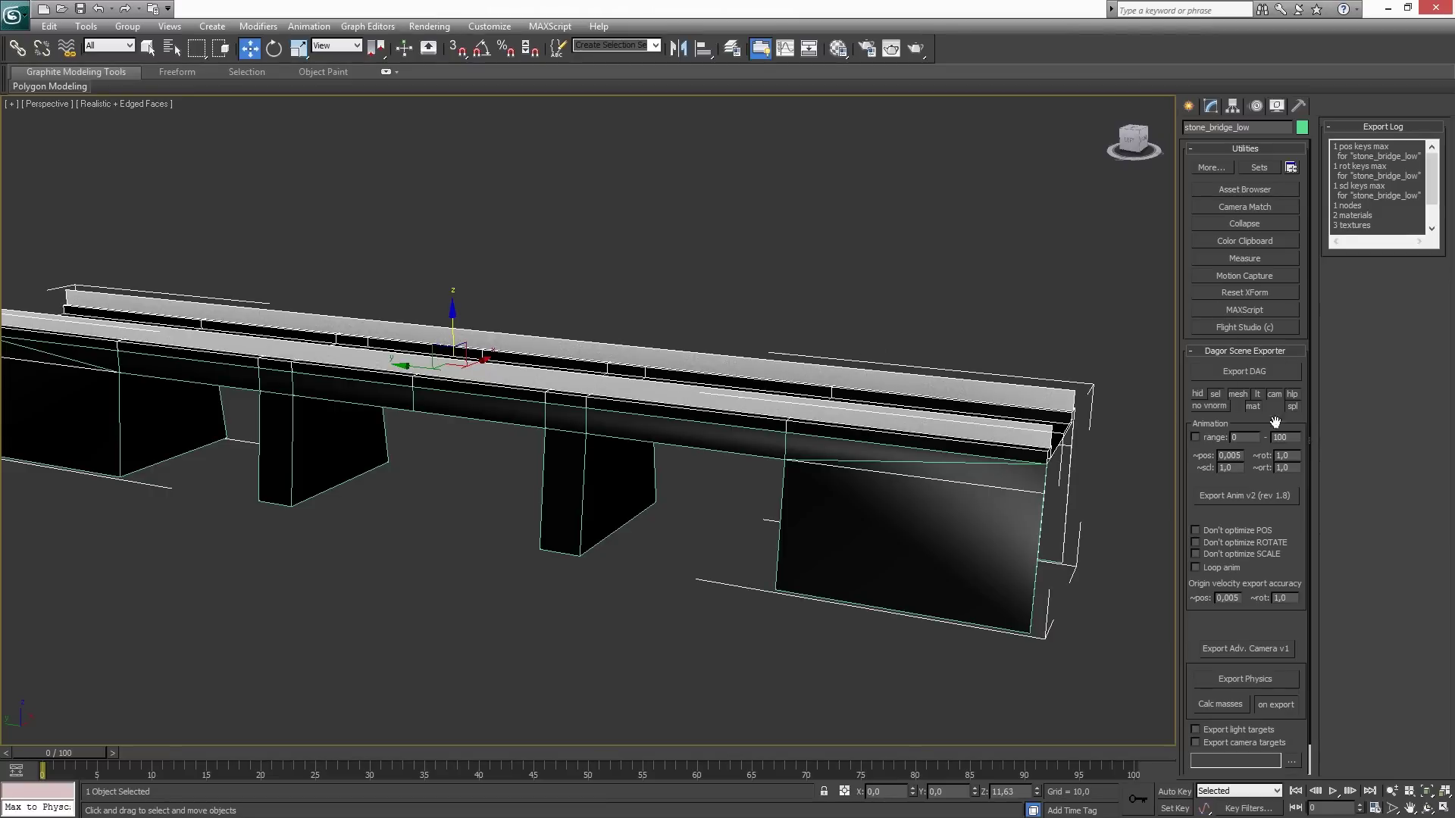
Export the detailed bridge as example_bridge.lod00.dag in the example_bridge folder, deleting the old example_bridge.dag there.
left_click(1252, 371)
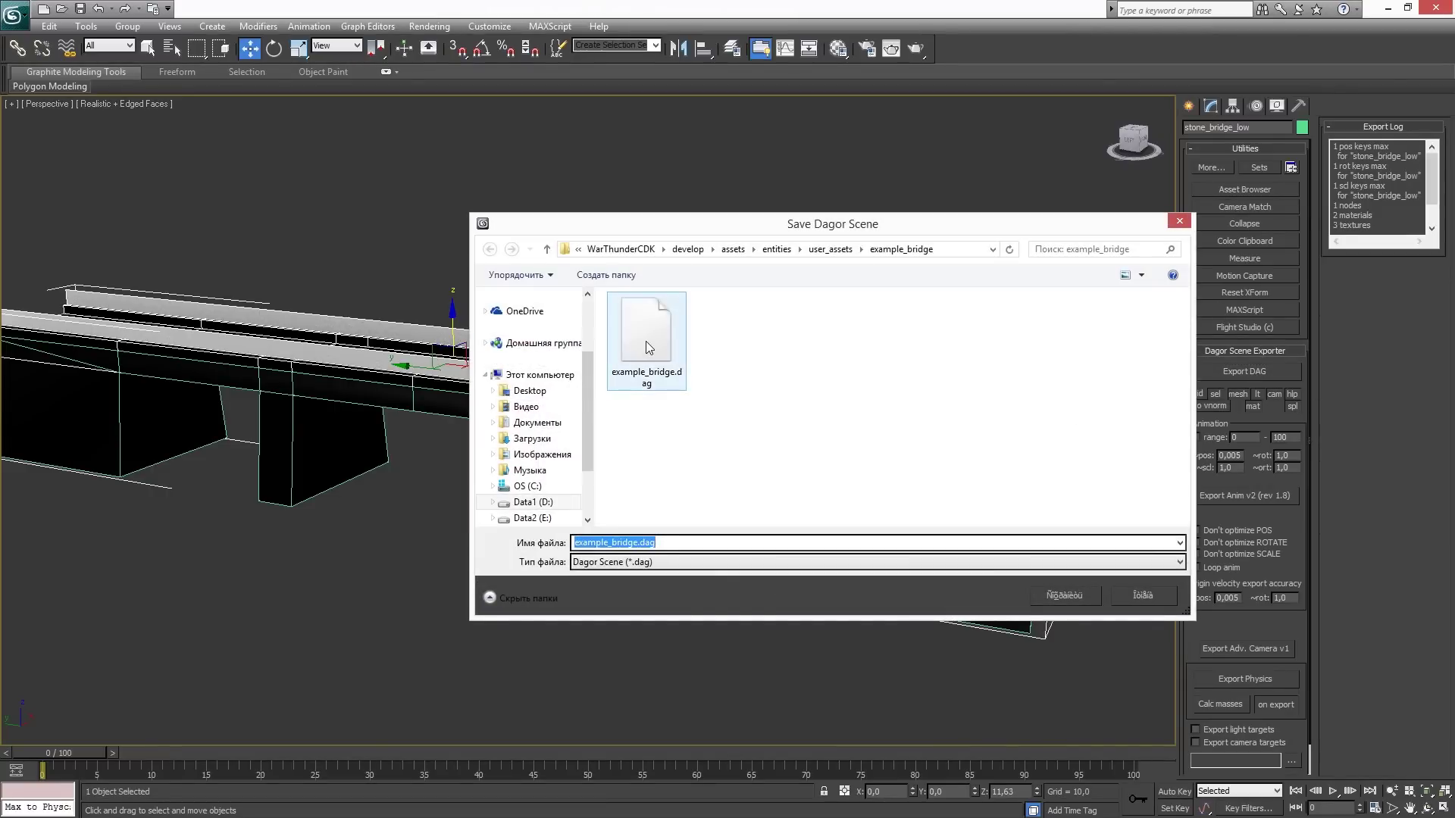
right_click(646, 341)
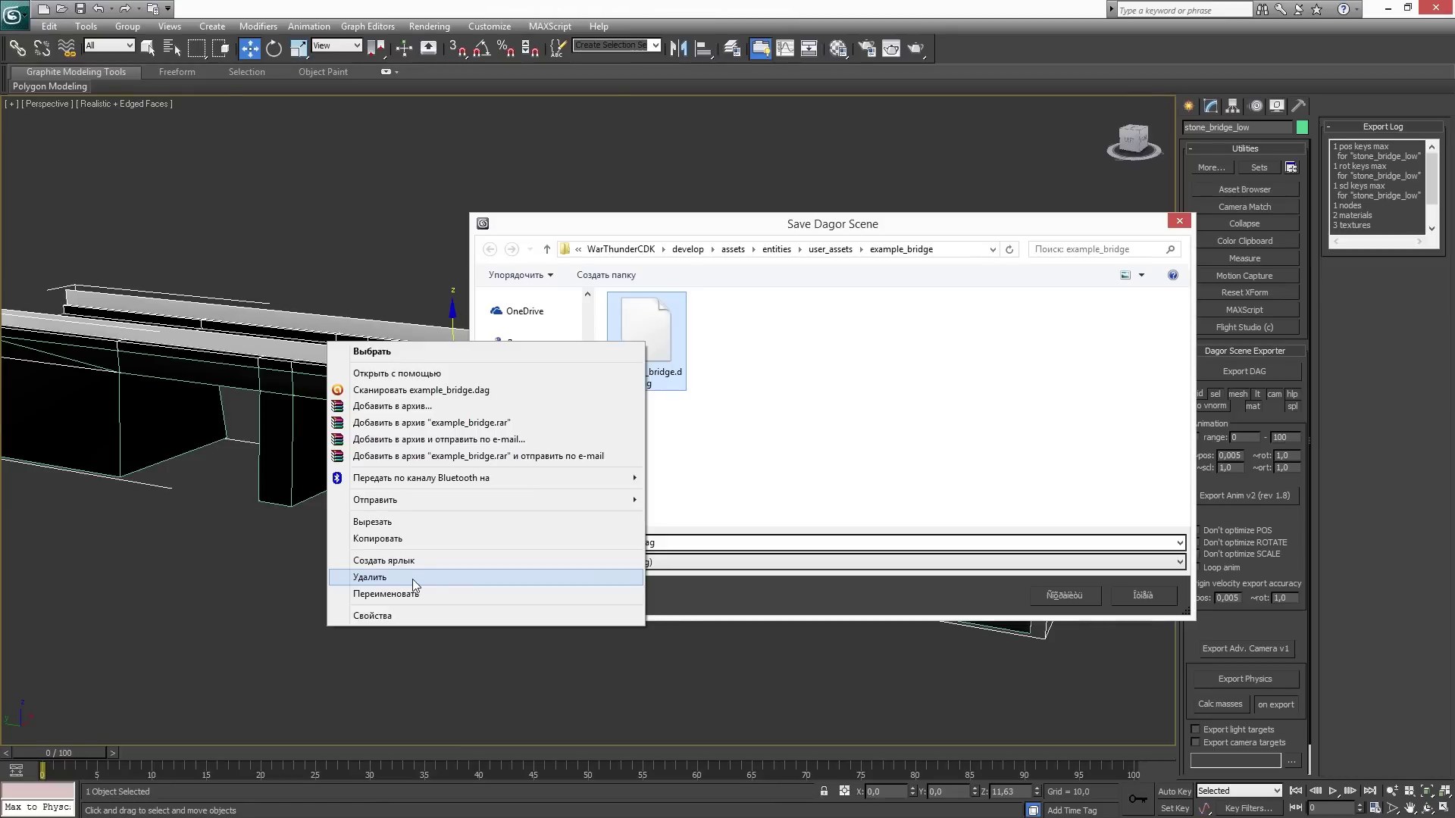
left_click(412, 579)
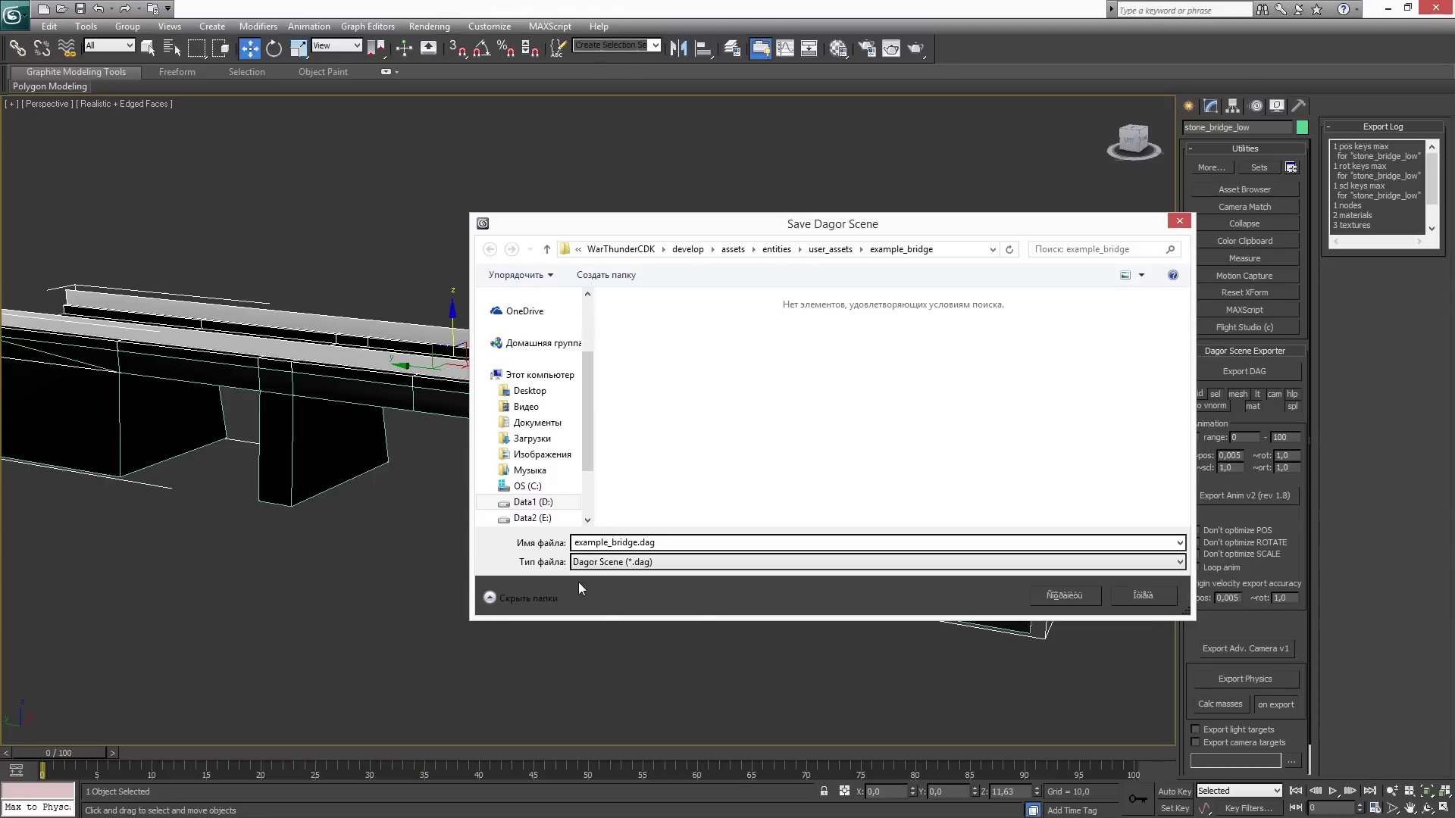
double_click(635, 544)
left_click(640, 543)
type("lod00.")
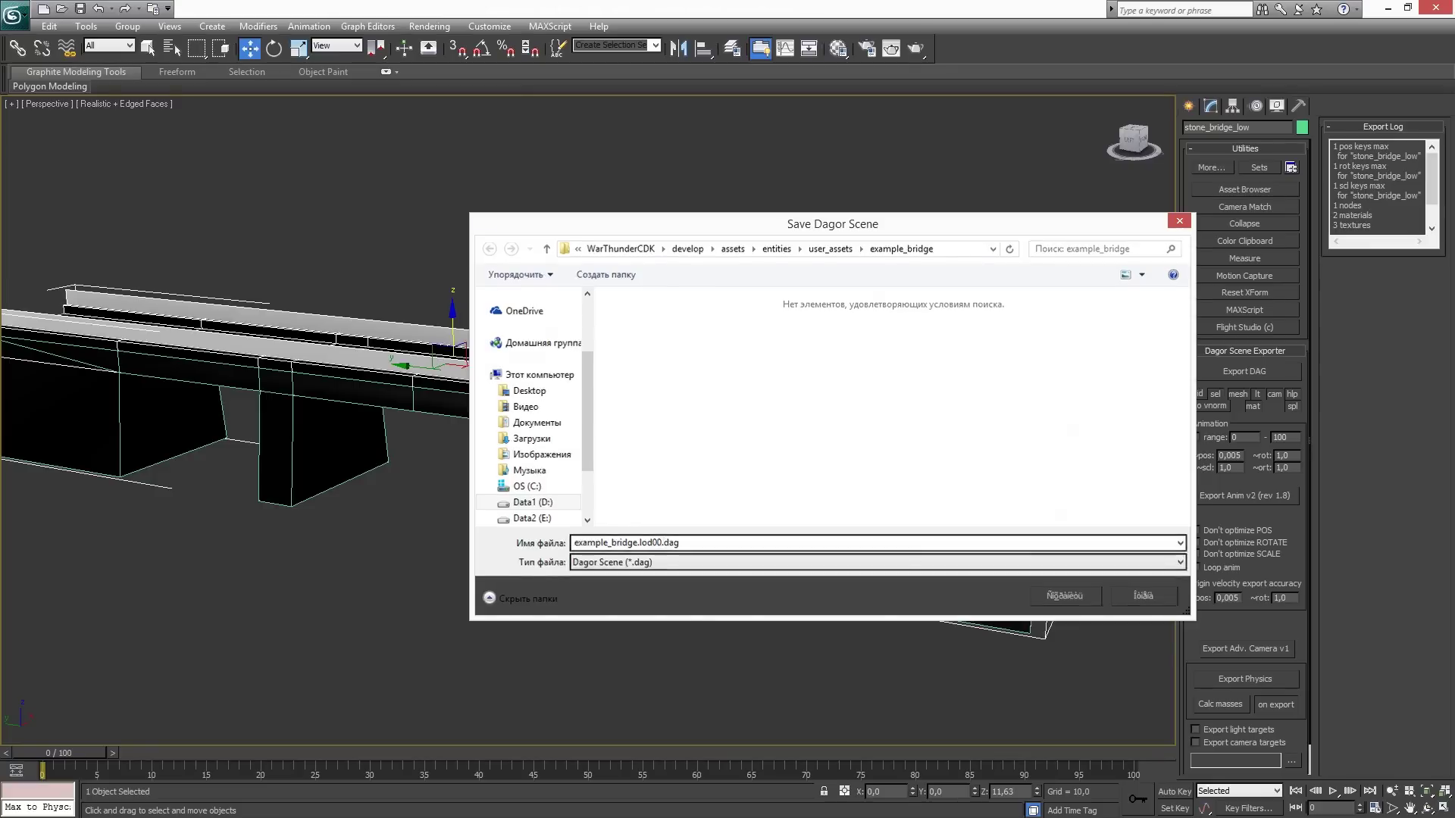
key("Return")
Isolate the simplified mesh stone_bridge_low001 and export it to the same folder as example_bridge.lod01.dag.
middle_click_drag(850, 323, 746, 334, "alt")
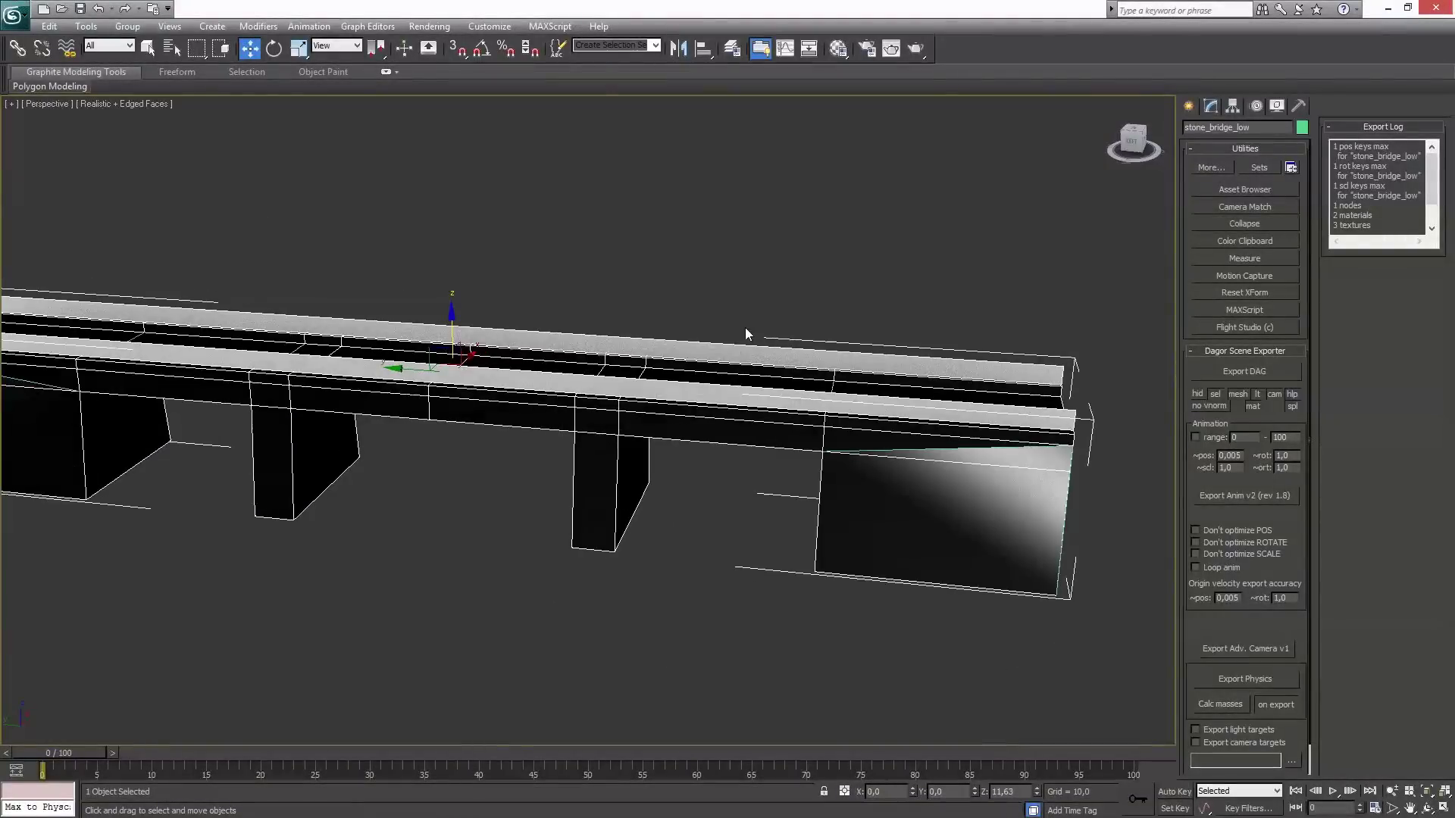
left_click(746, 327)
key("alt+q")
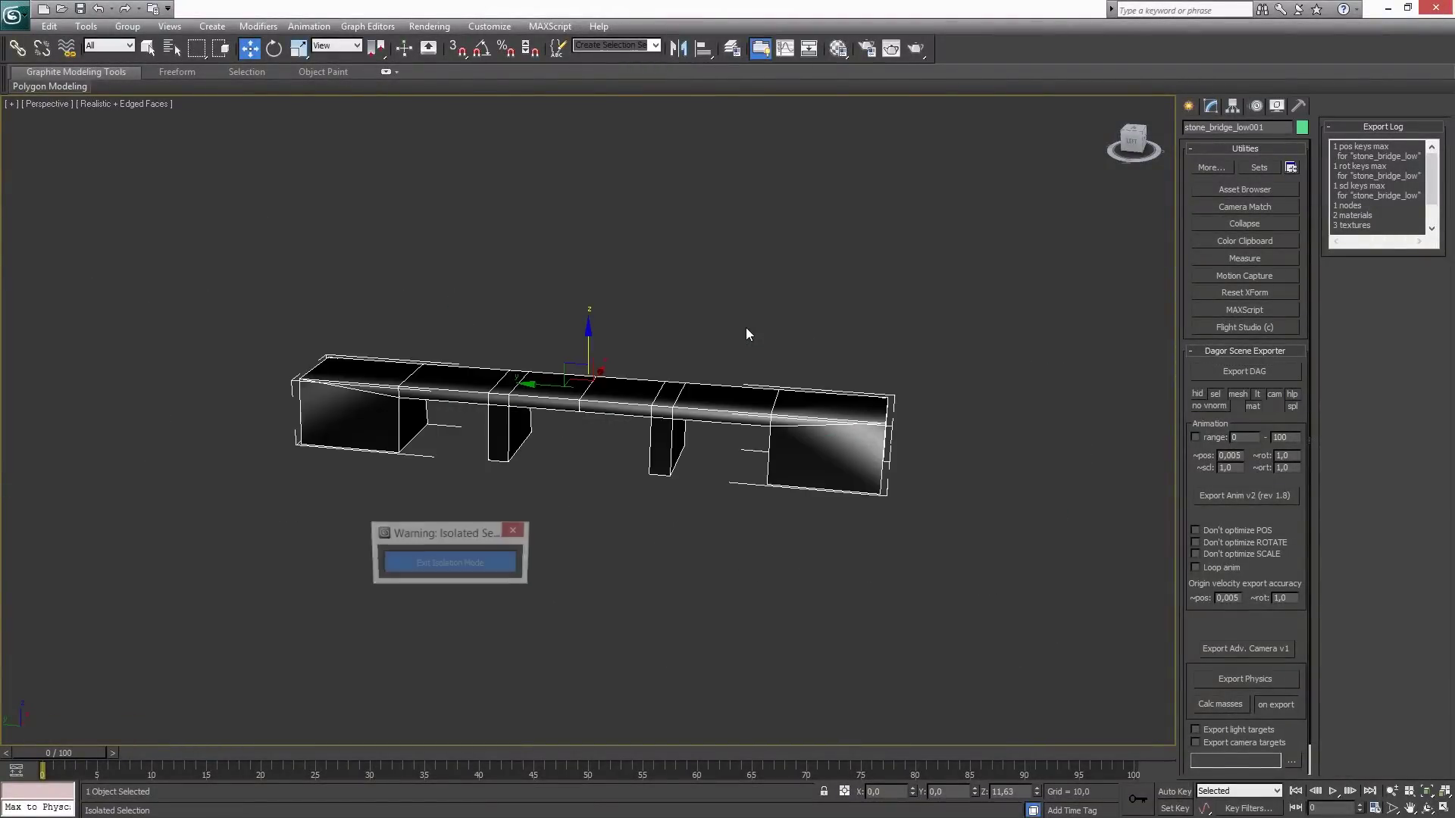
left_click(1232, 371)
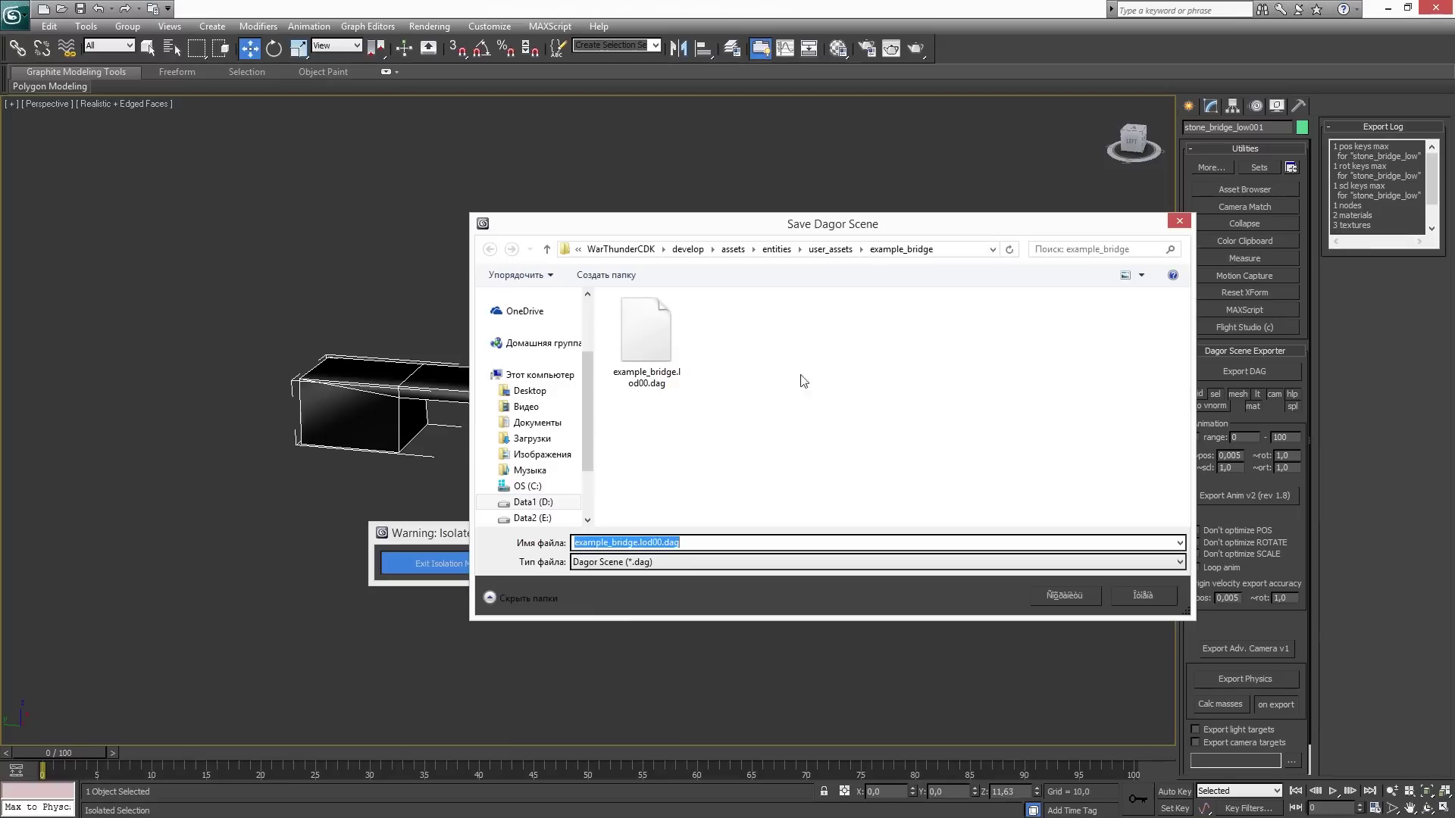
left_click(659, 542)
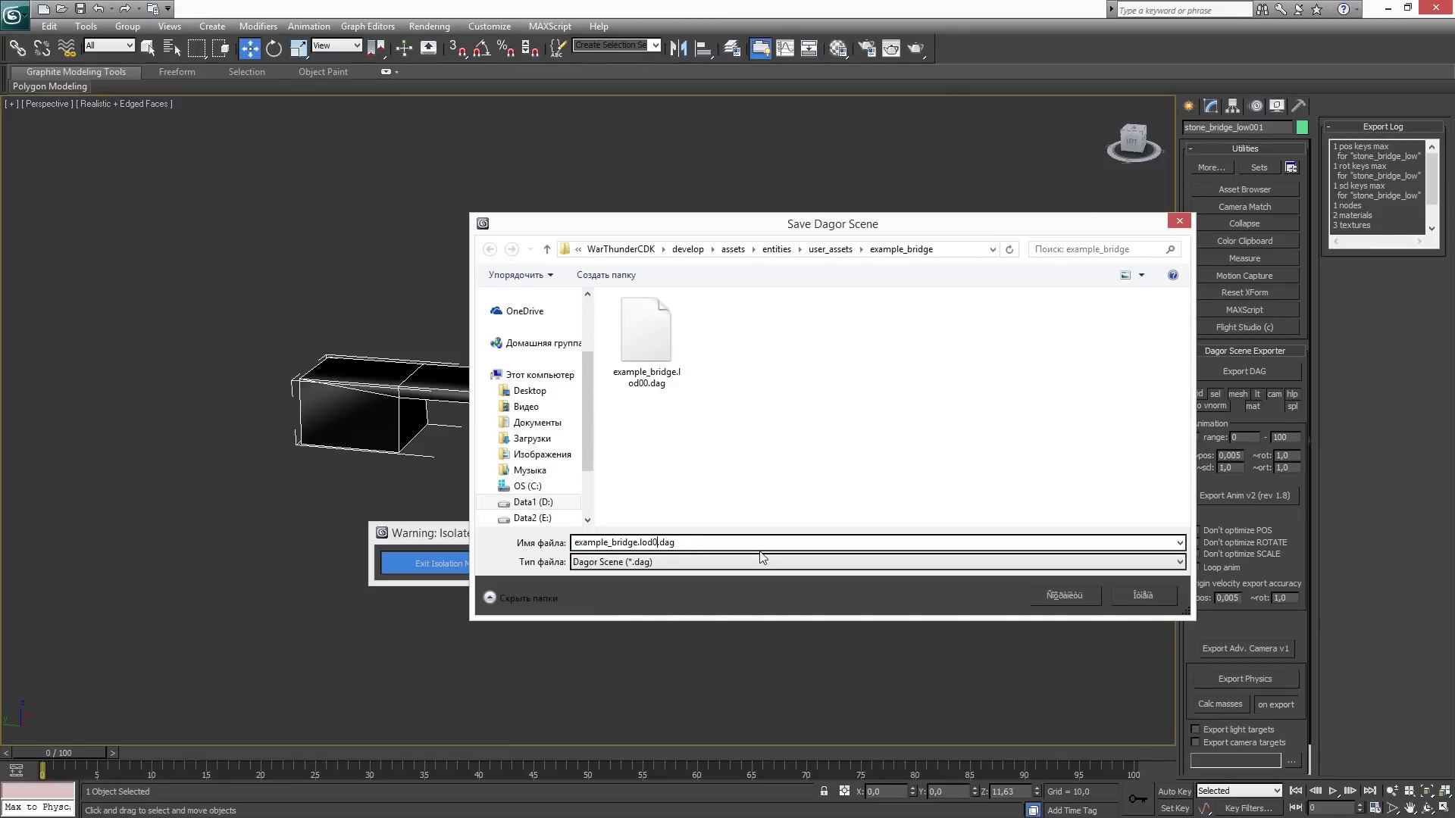
key("Return")
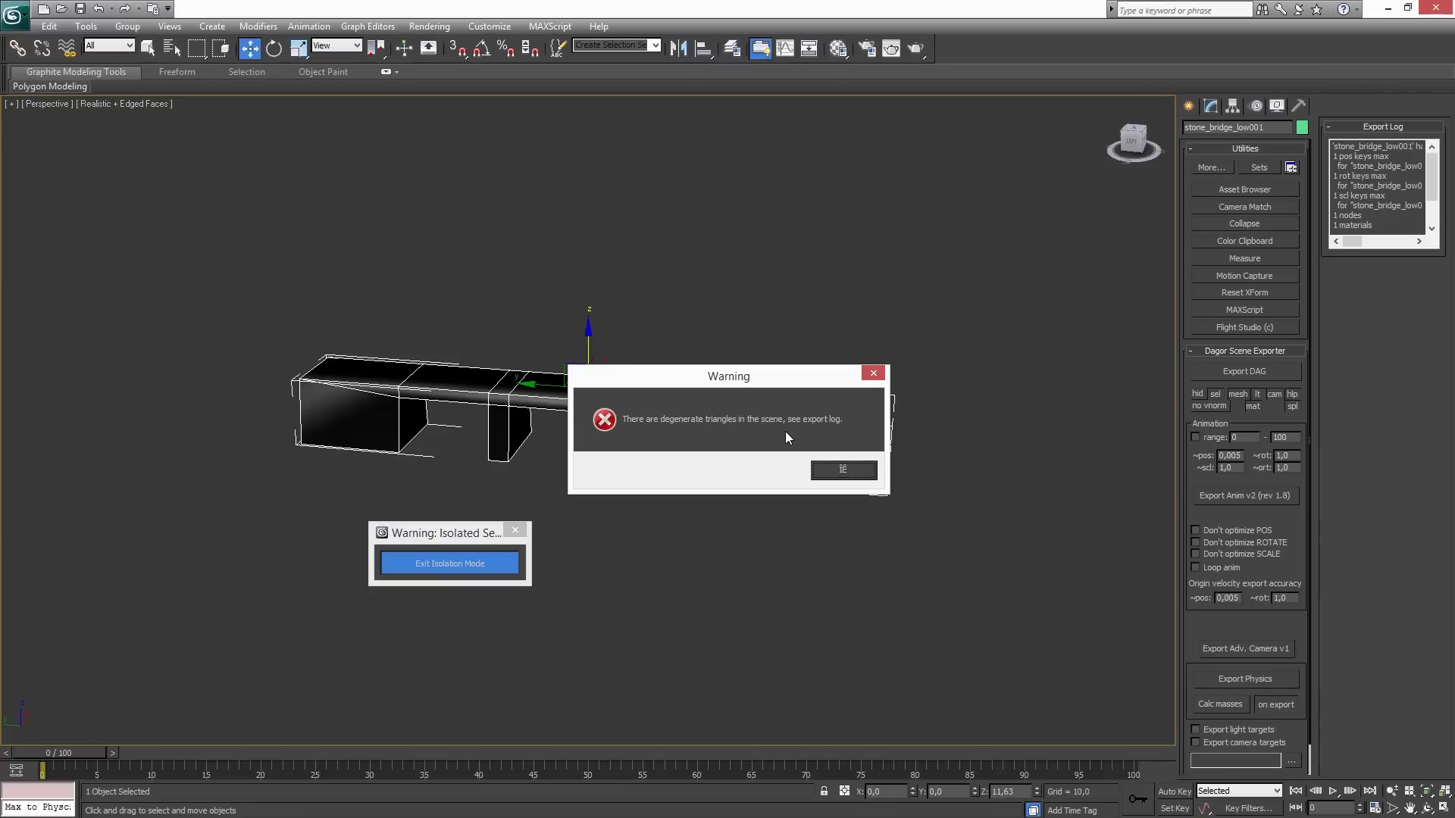
left_click(825, 469)
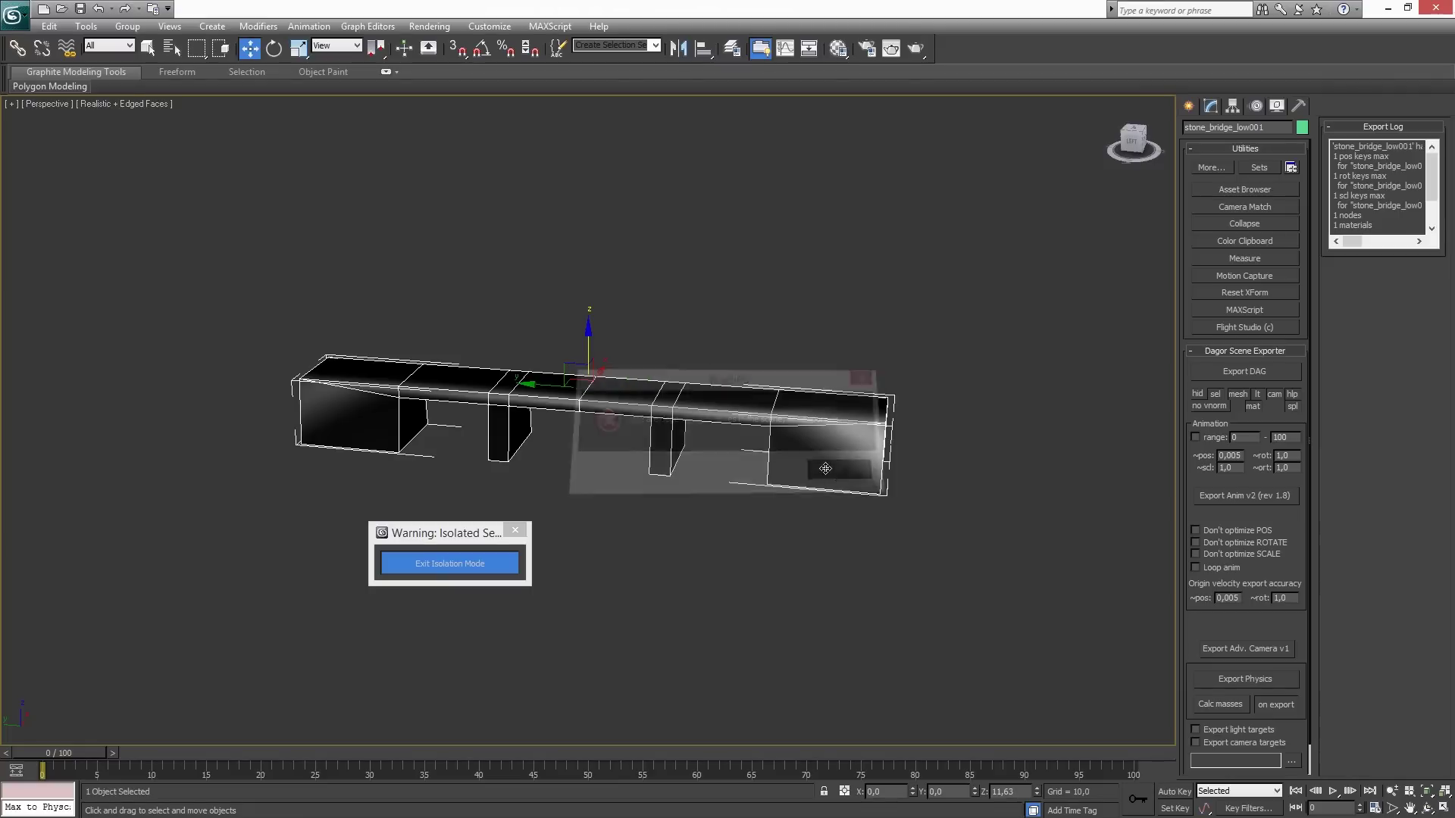
Inspect the isolated simplified mesh up close and open the Dagor Utility.
scroll(793, 462, "up", 4)
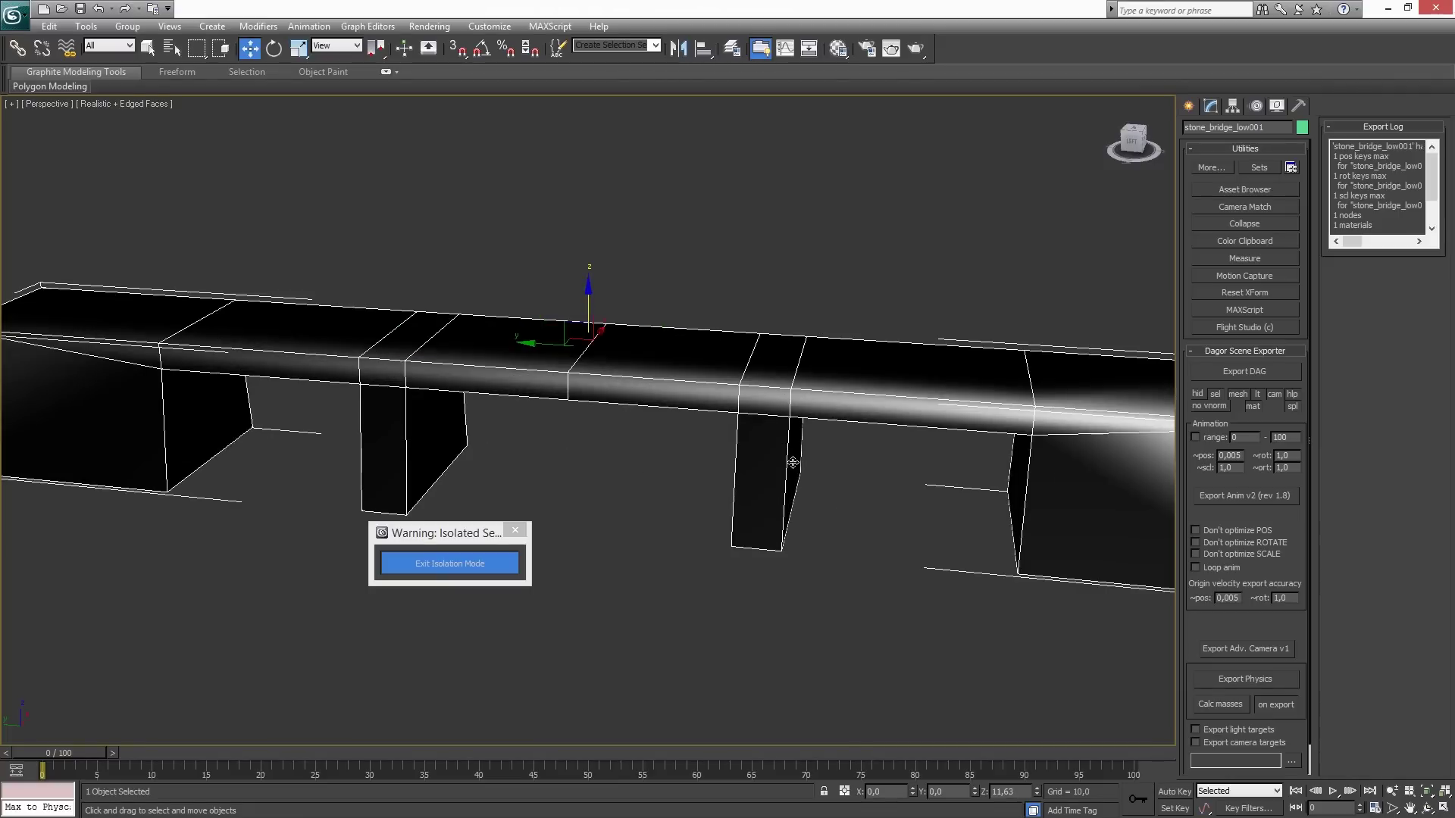
mouse_move(792, 462)
middle_mouse_down("alt")
mouse_move(954, 439)
mouse_move(789, 450)
middle_mouse_up("alt")
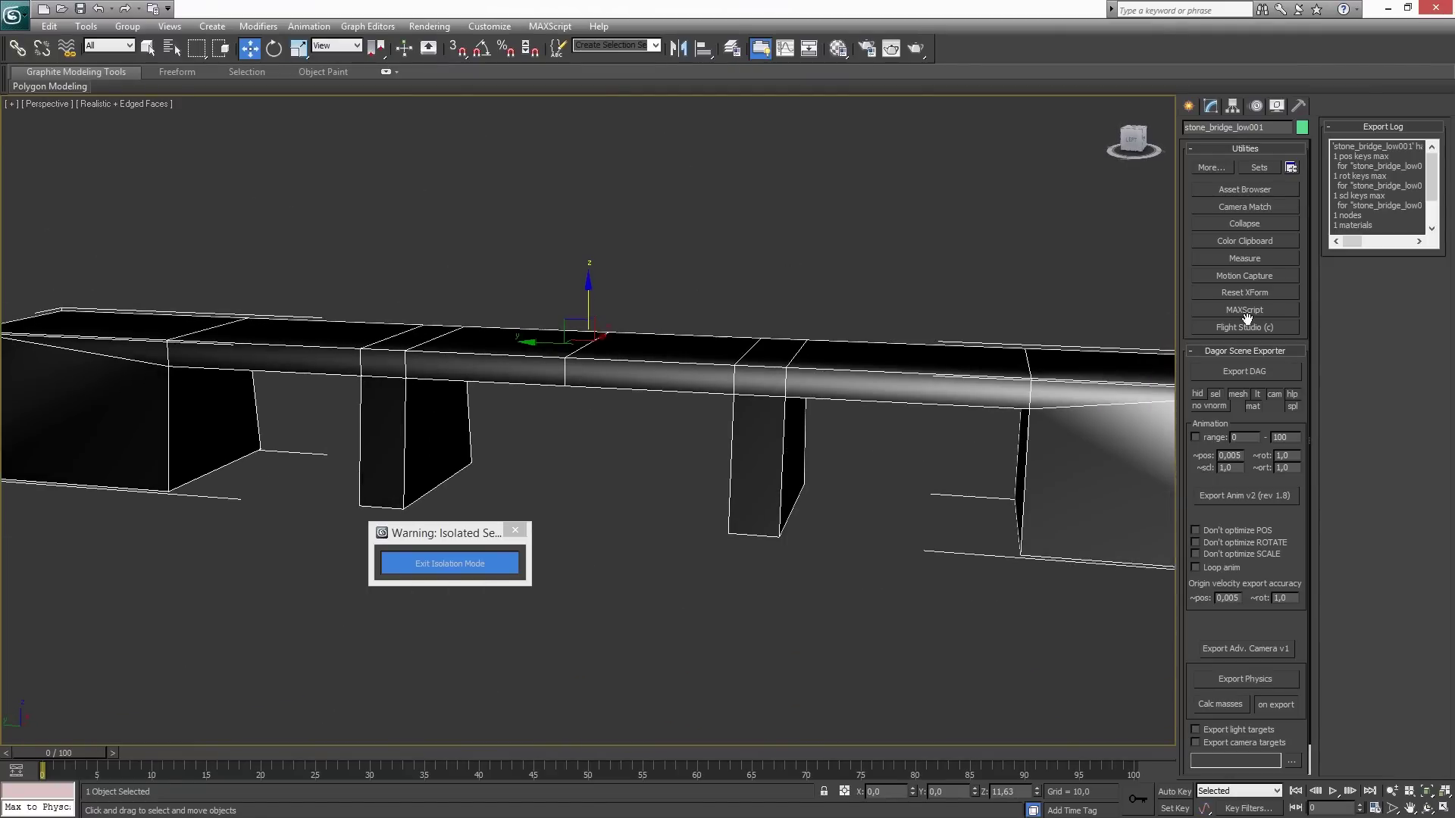
left_click(1212, 168)
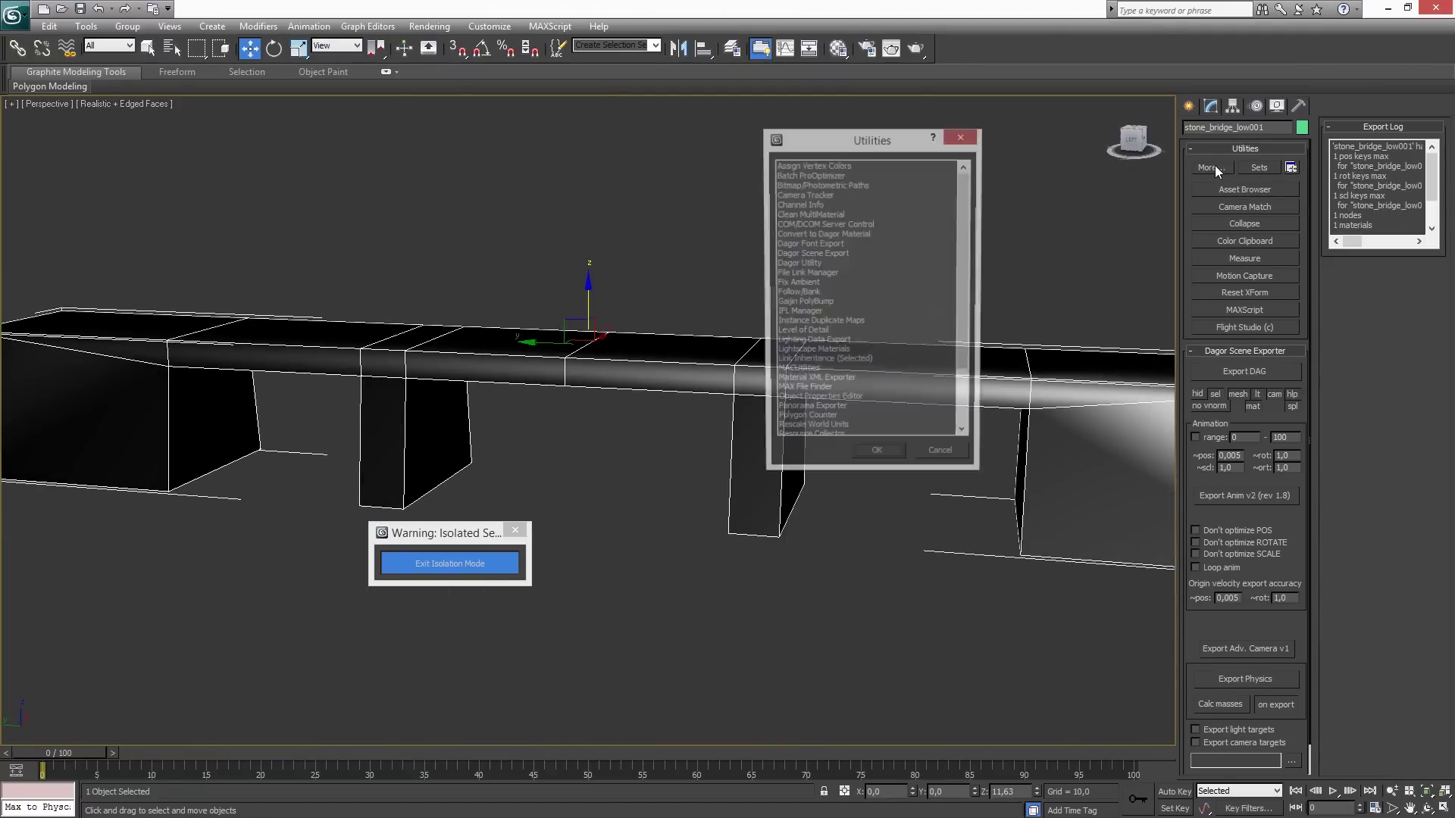
double_click(797, 263)
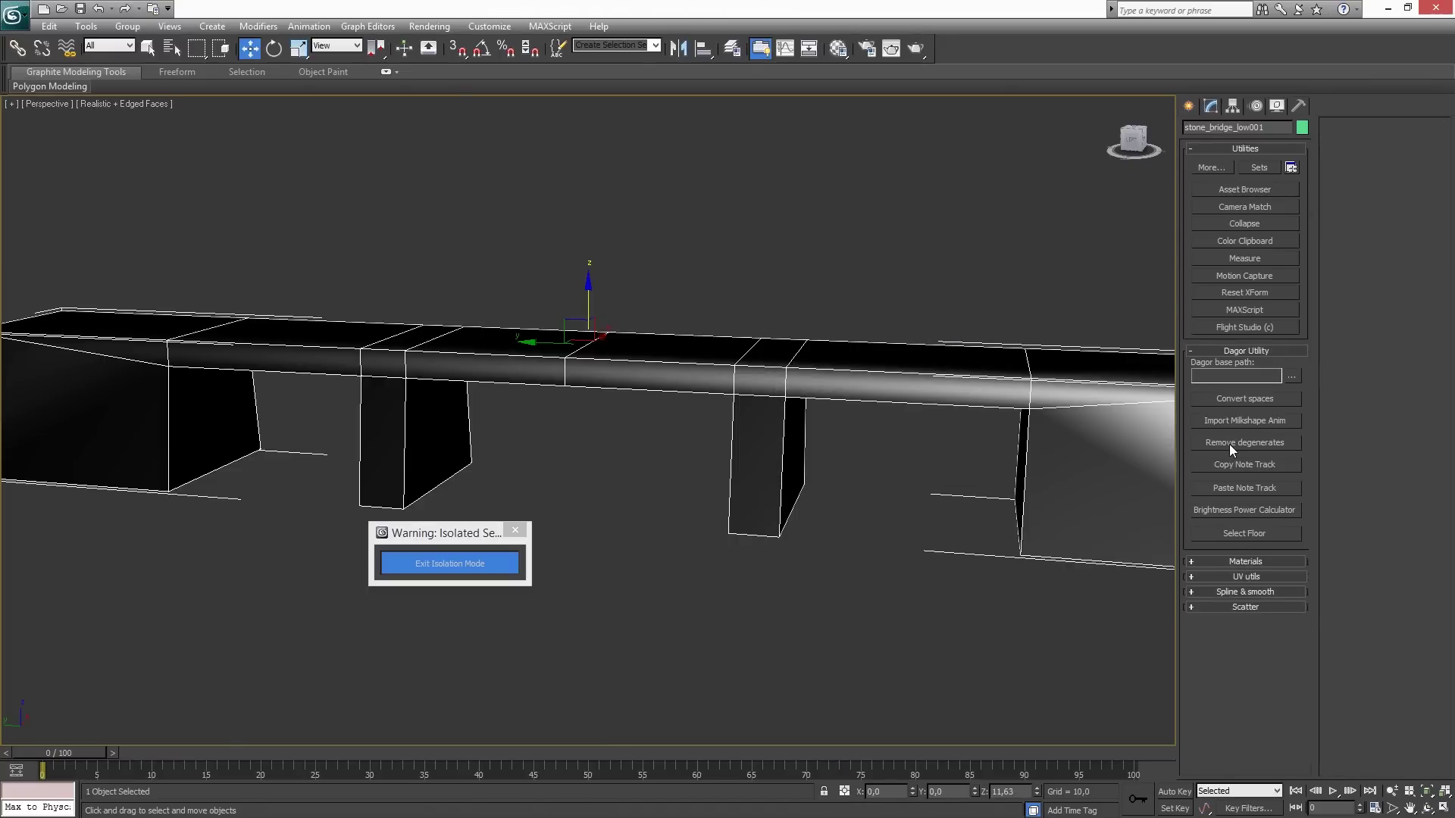
Look through the Dagor Utility's Materials, UV utils, Spline & smooth and Scatter tool groups.
left_click(1258, 561)
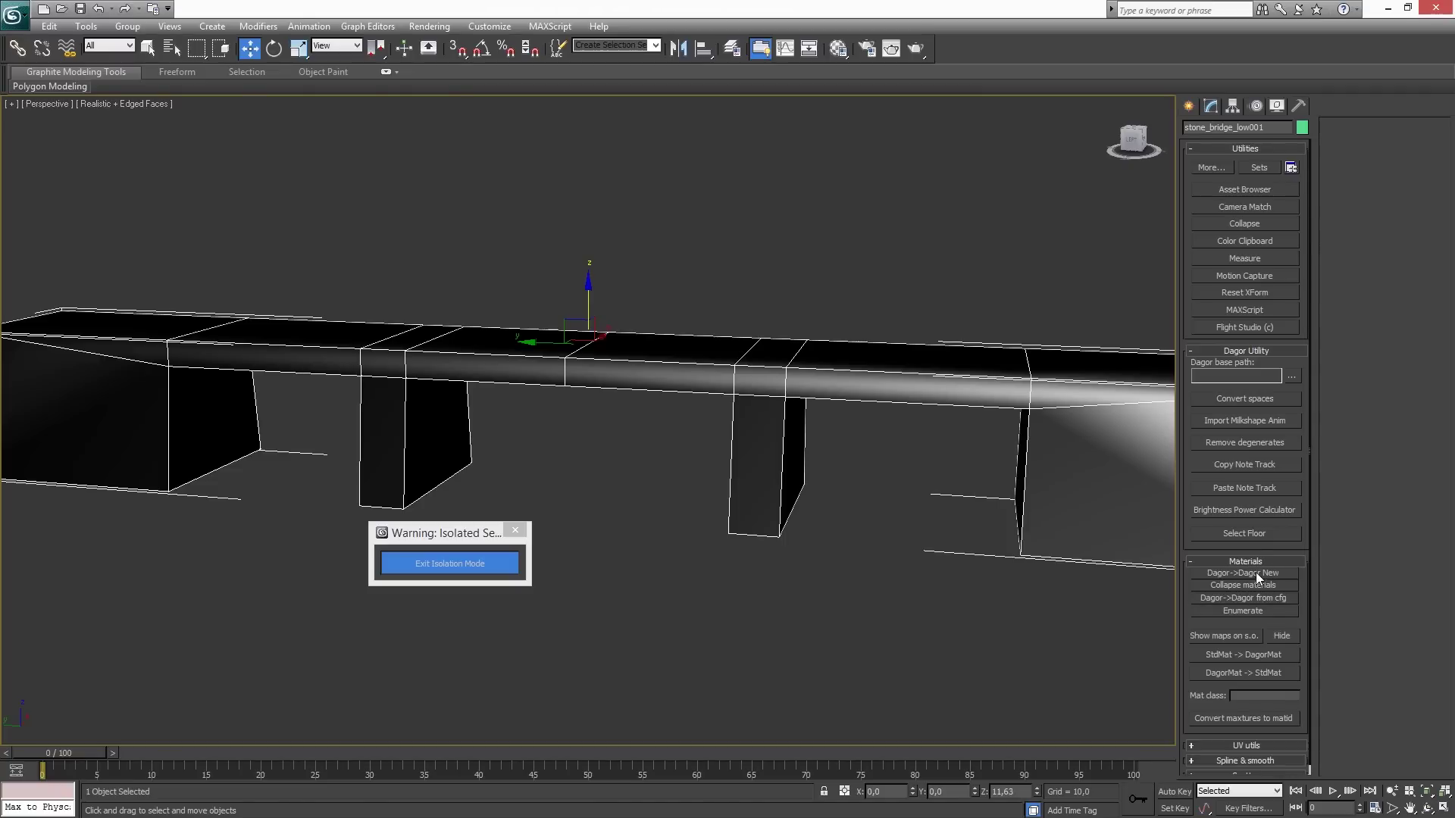
left_click(1248, 561)
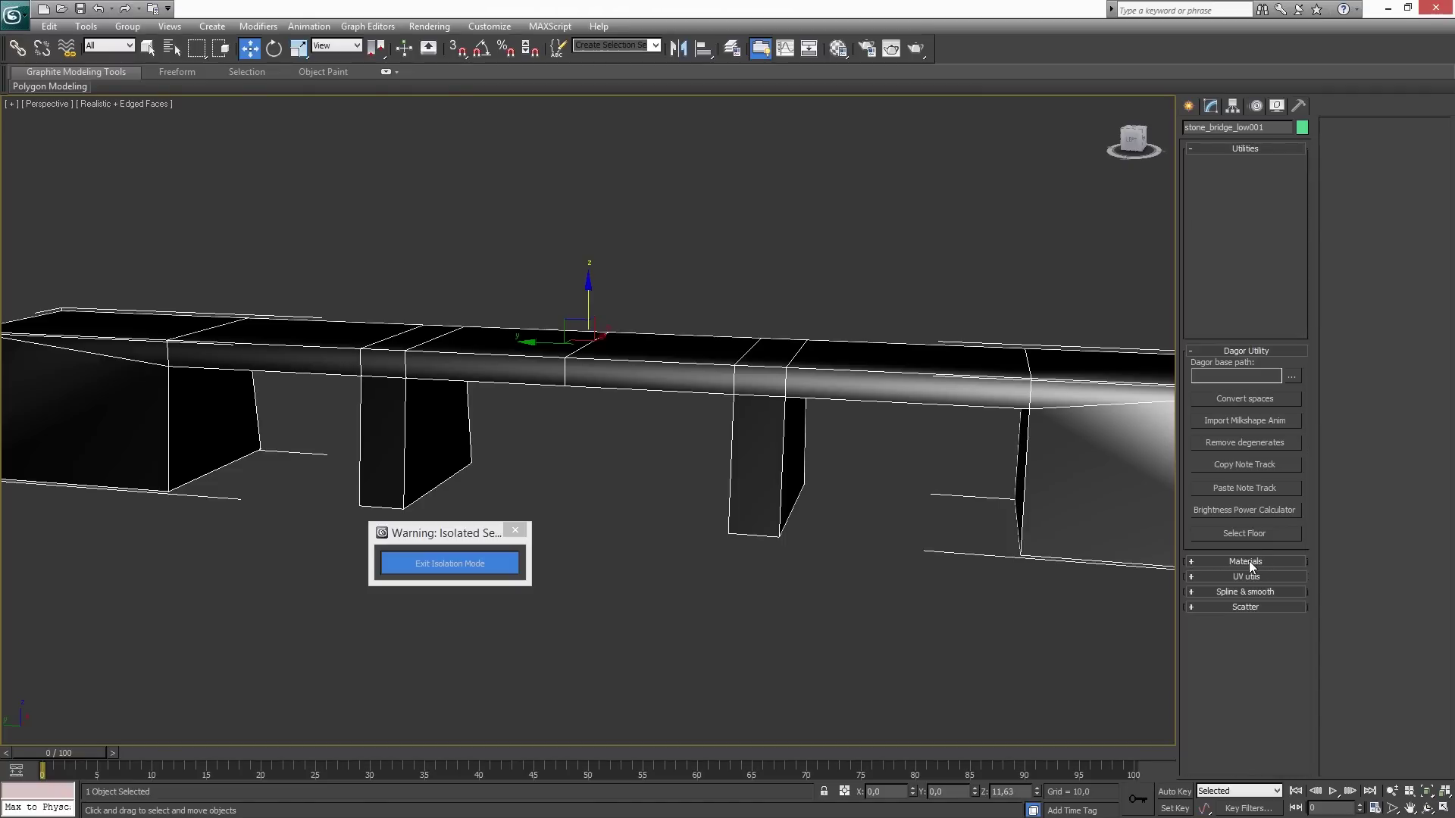
left_click(1250, 577)
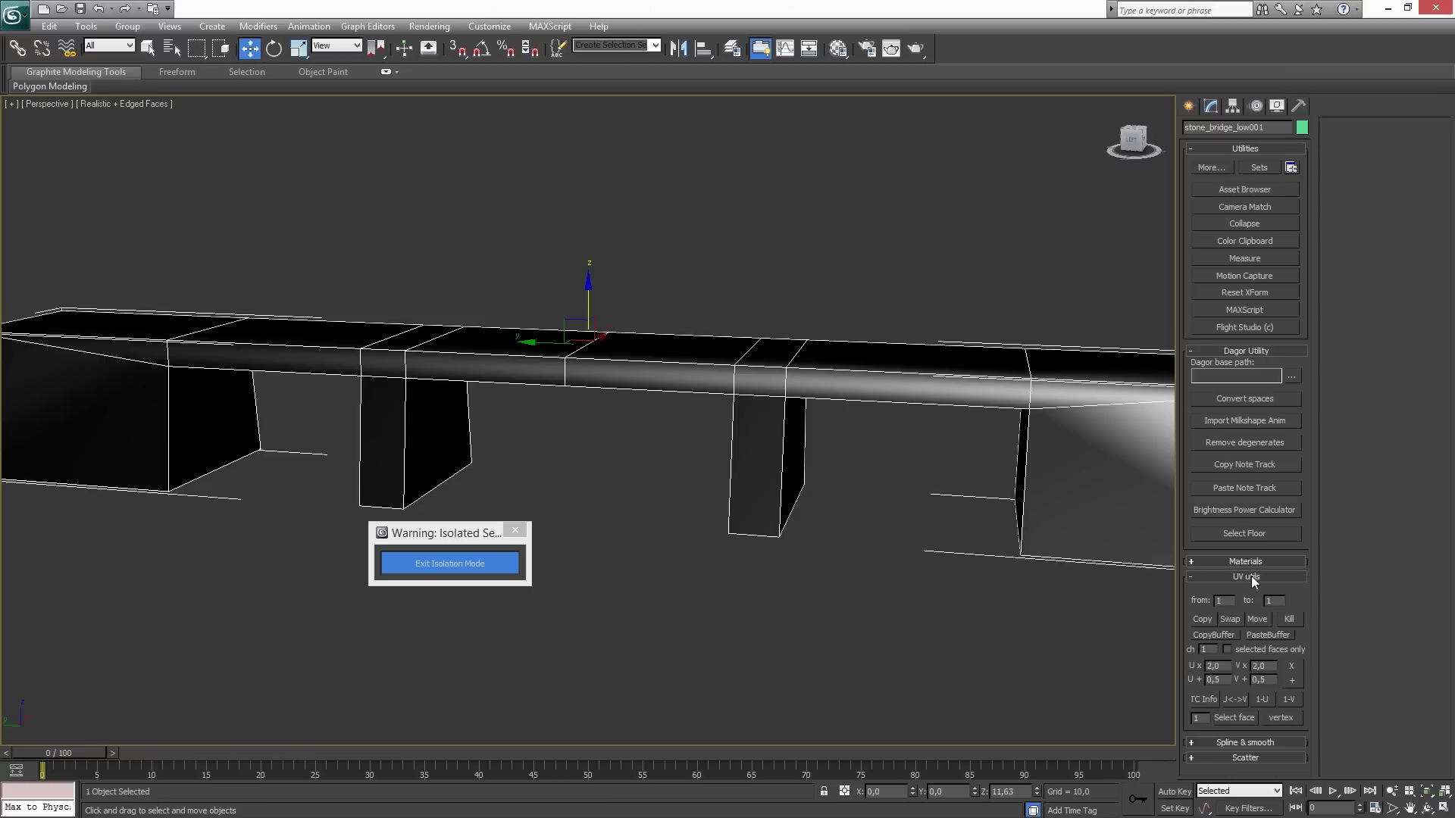
left_click(1252, 580)
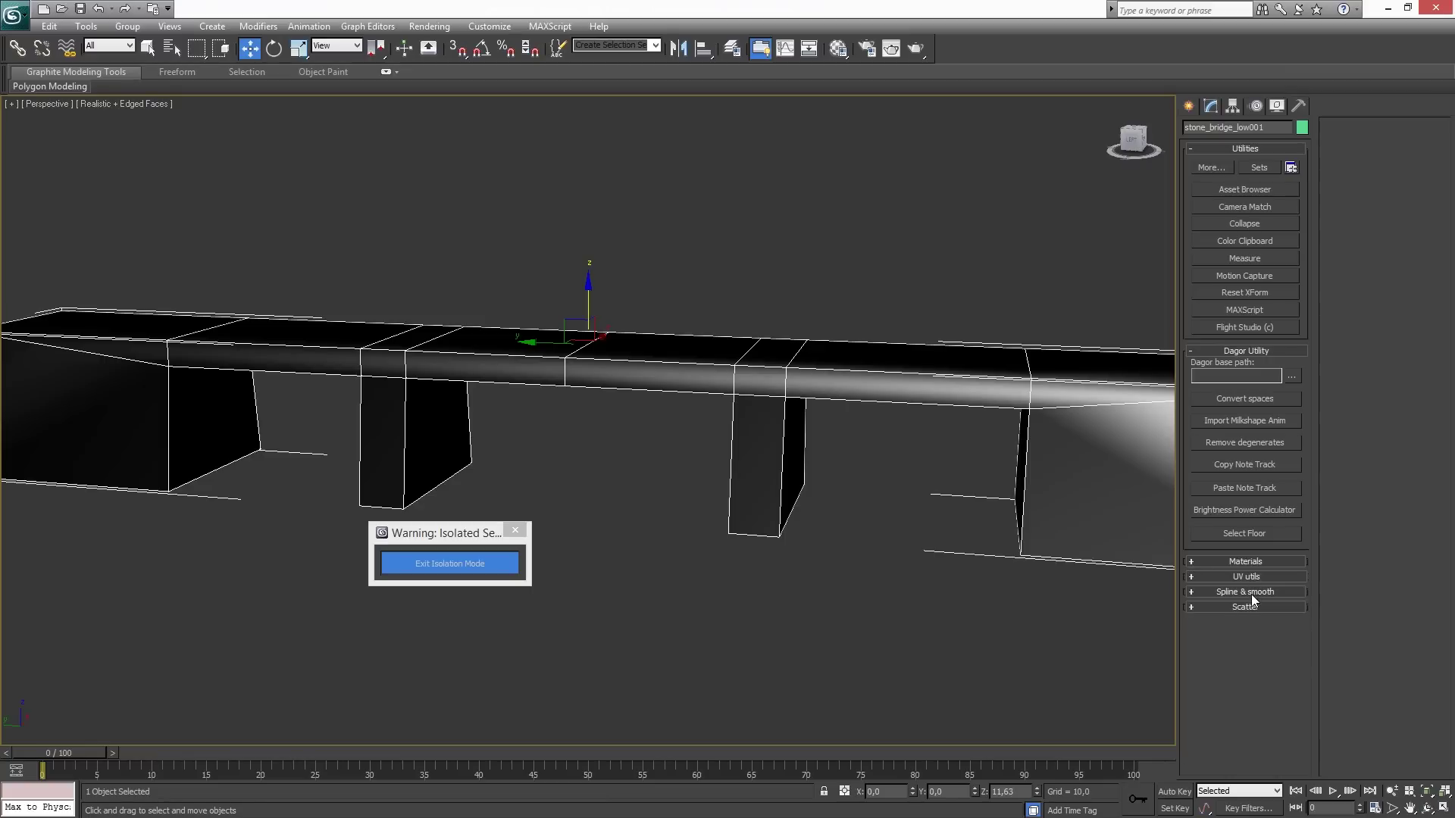
left_click(1252, 591)
left_click(1252, 593)
left_click(1252, 607)
left_click(1253, 607)
Convert stone_bridge_low001 to an Editable Mesh and remove its degenerate faces with the Dagor Utility.
left_click(1211, 106)
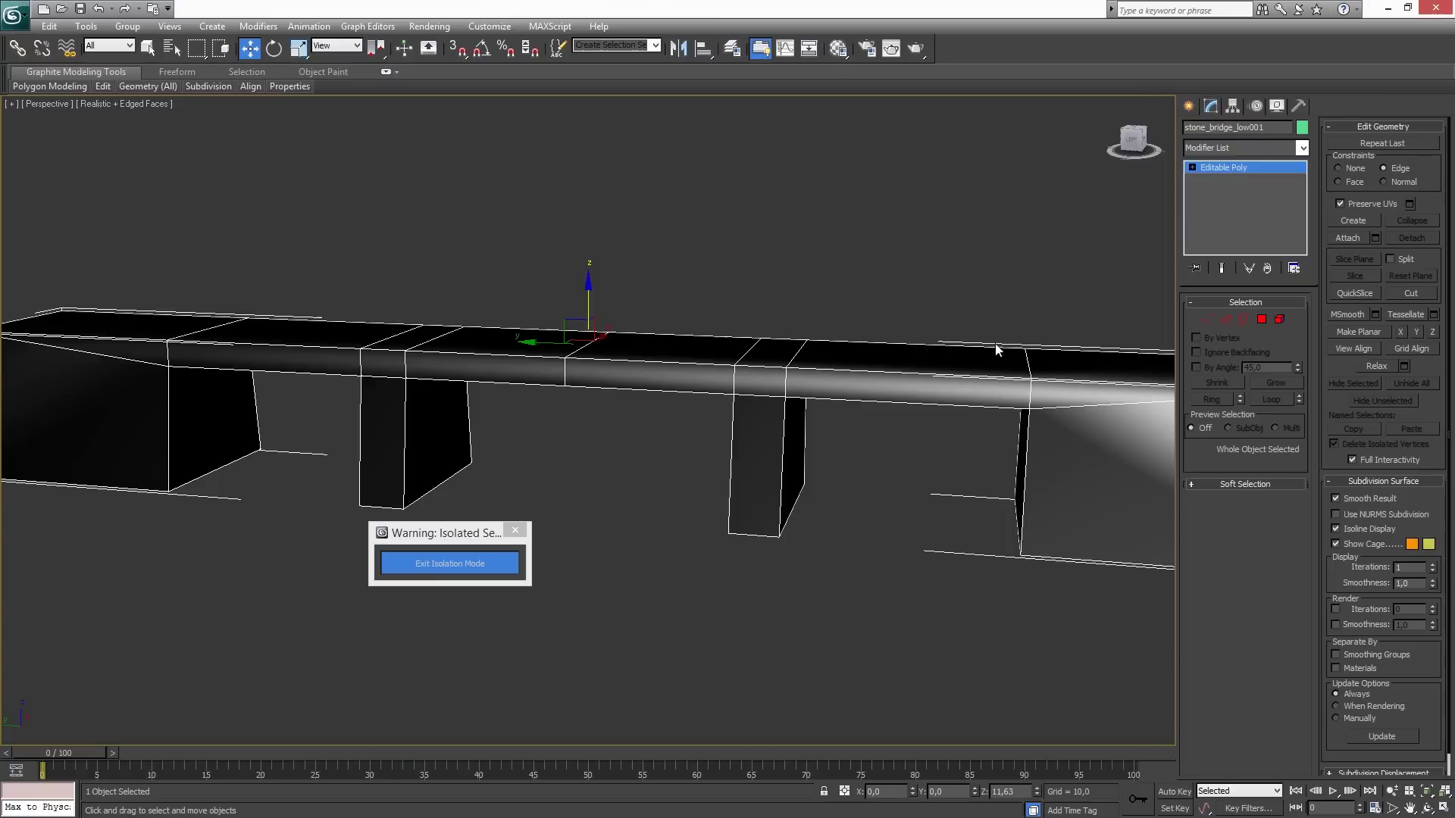
right_click(879, 372)
mouse_move(956, 512)
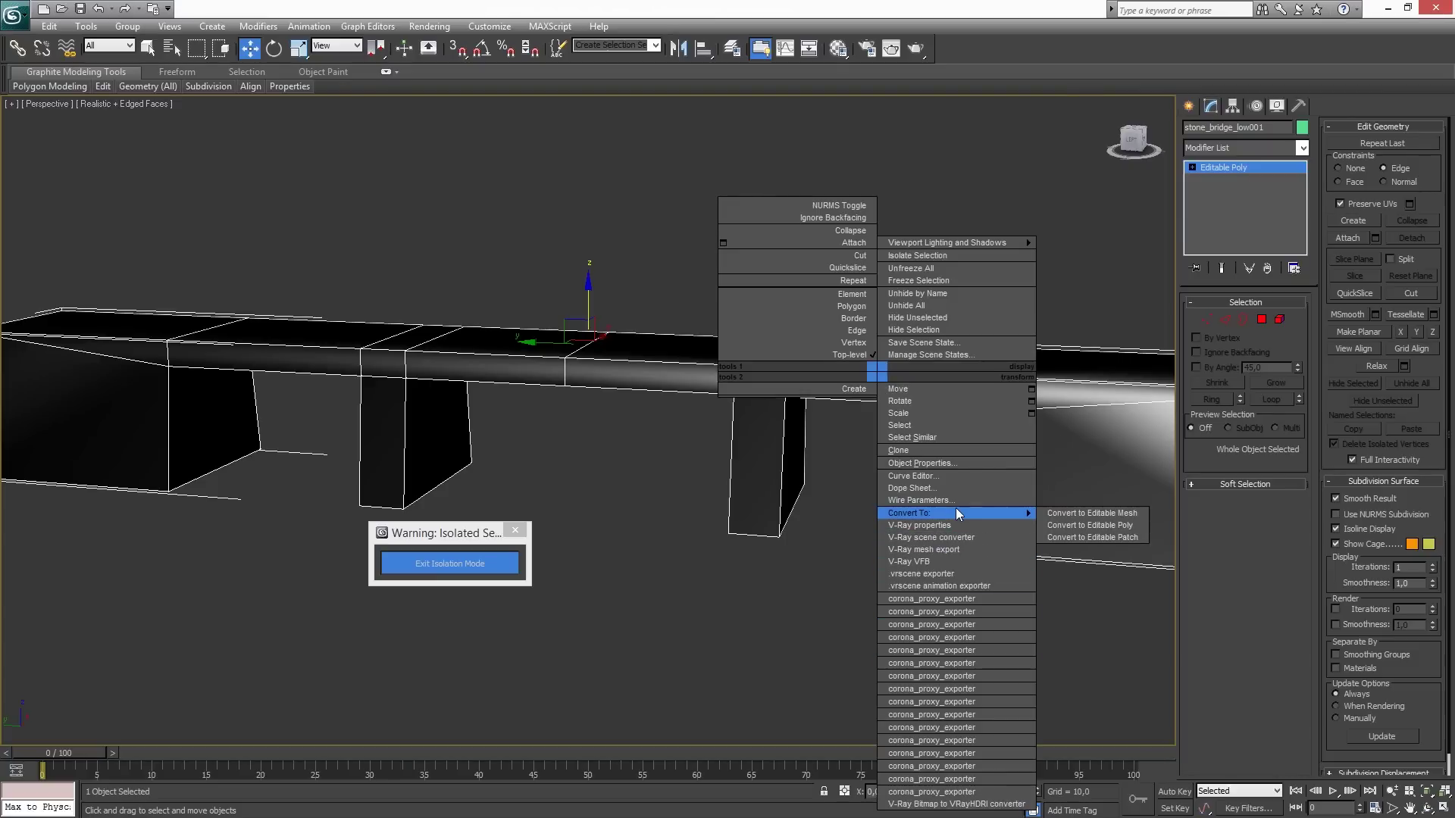
left_click(1070, 515)
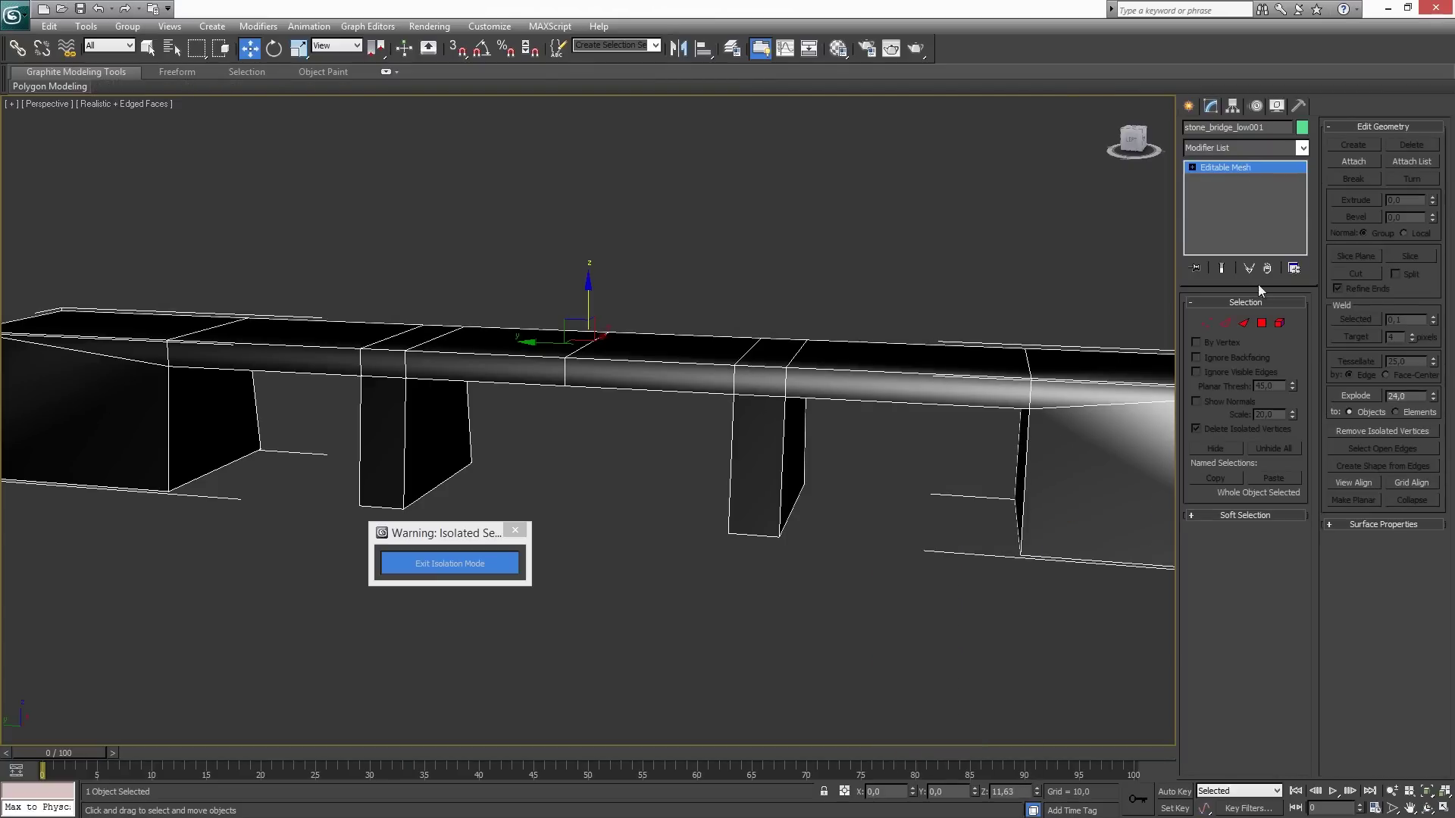
left_click(1297, 106)
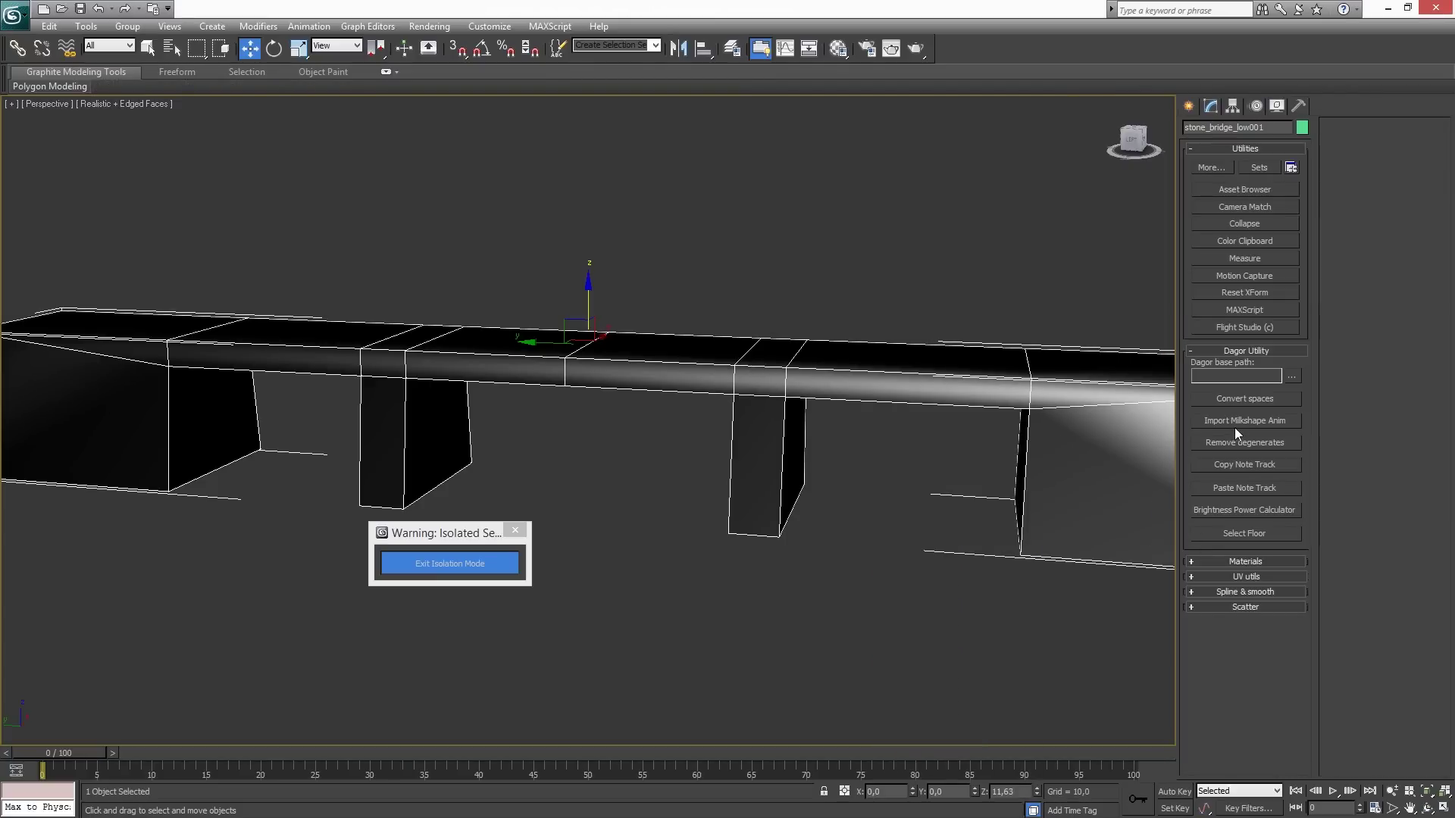
left_click(1236, 441)
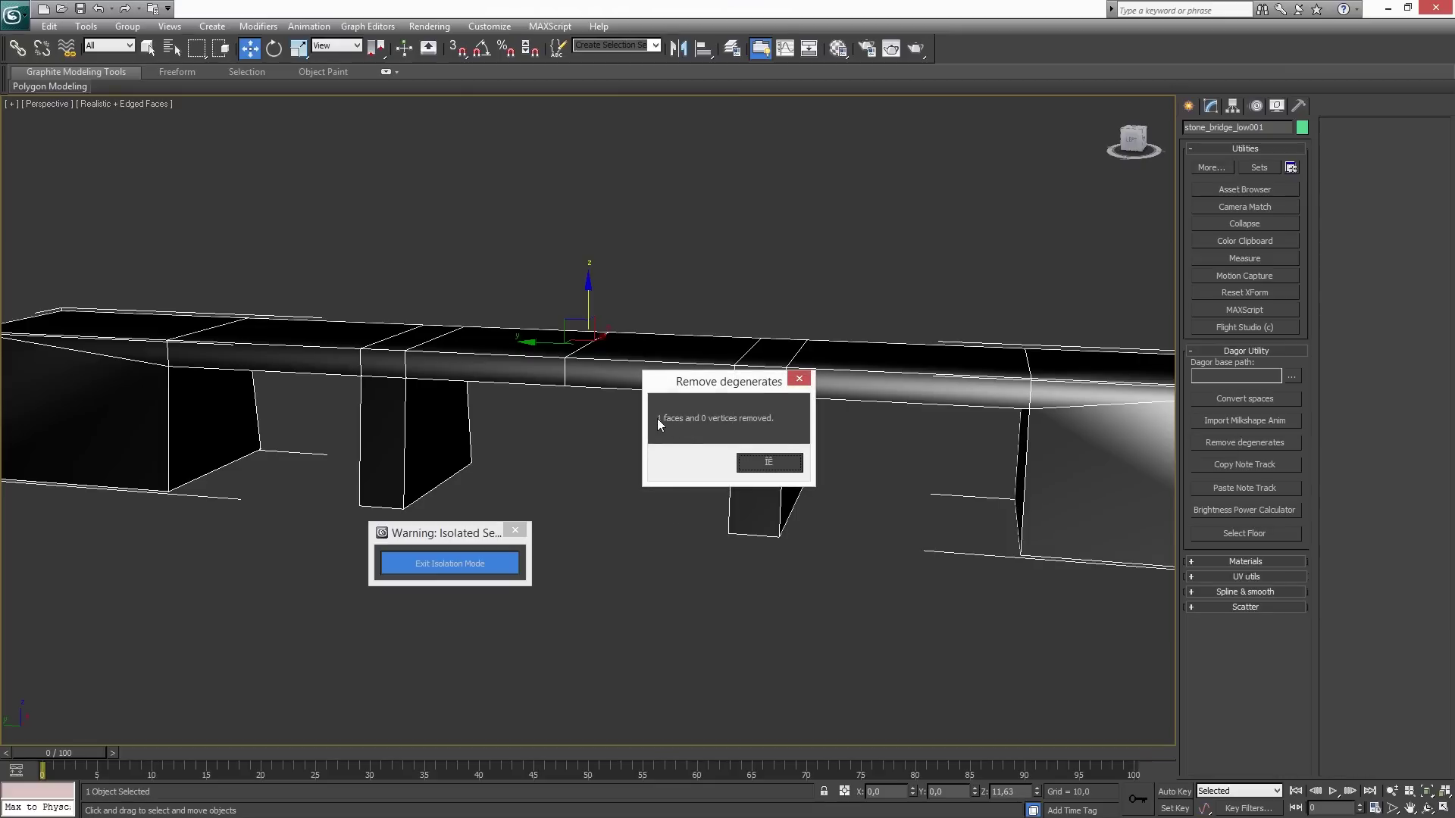
left_click(761, 465)
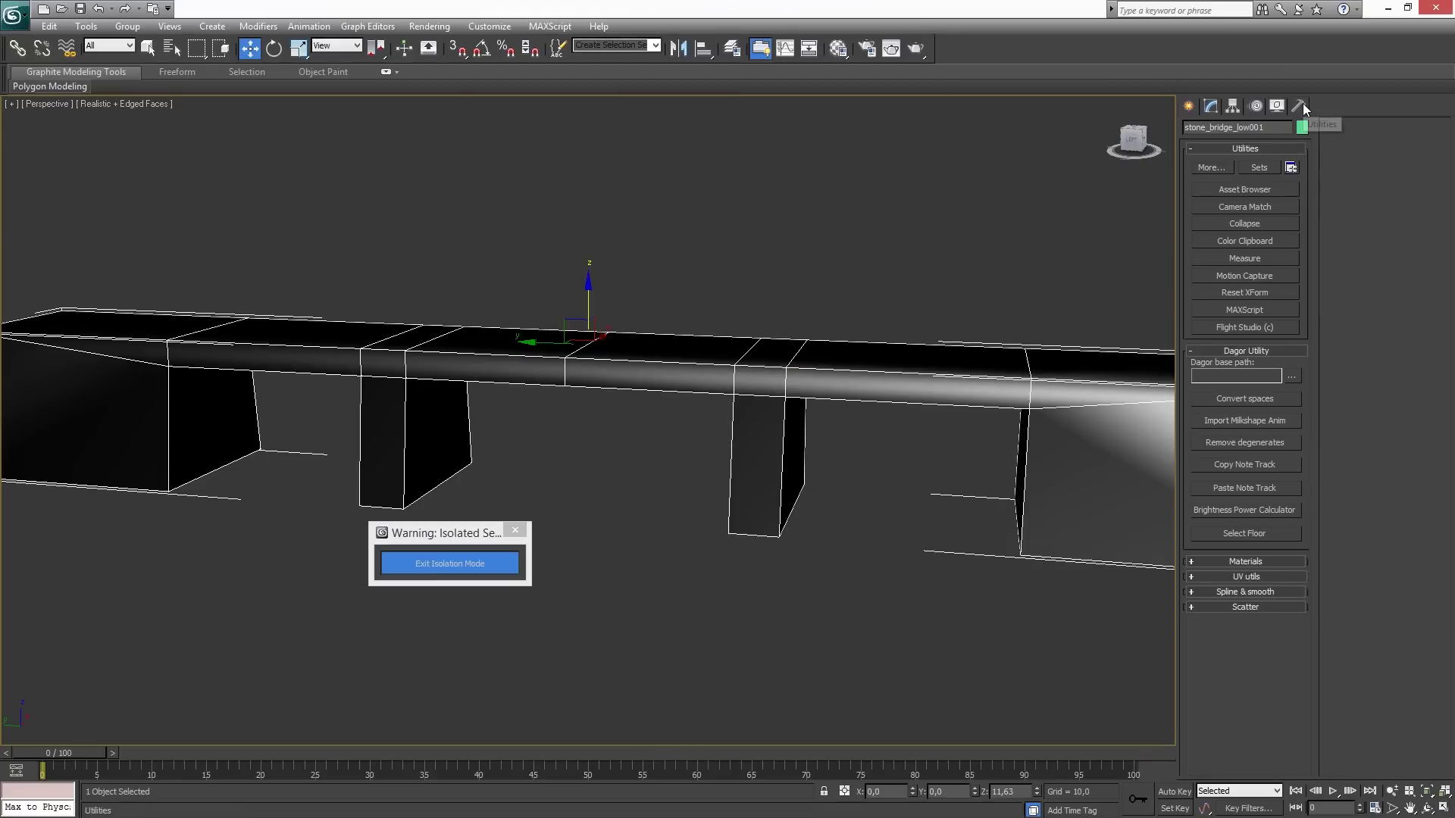
Export the cleaned simplified mesh with Dagor Scene Export, overwriting example_bridge.lod01.dag.
left_click(1214, 166)
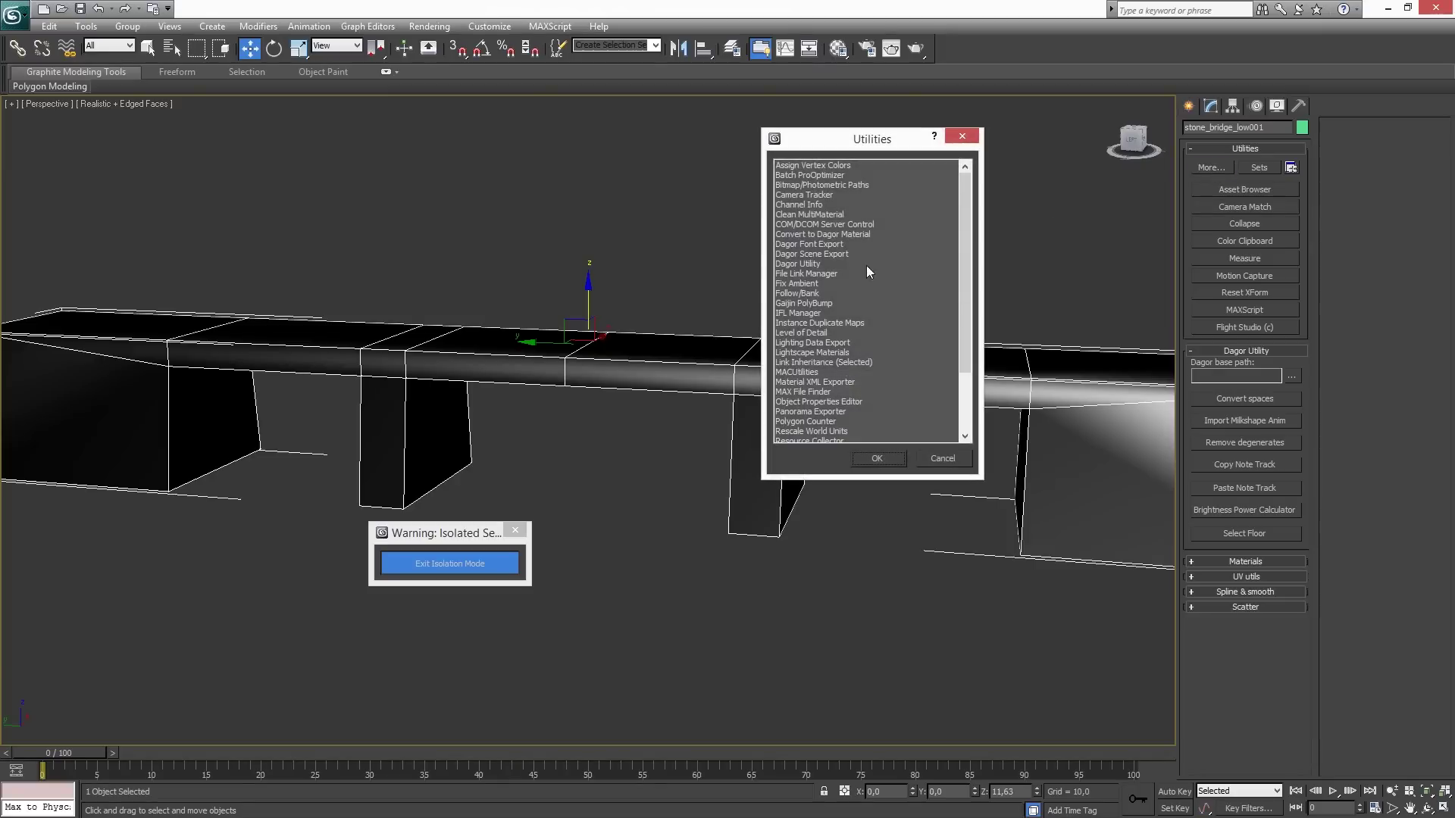
double_click(830, 253)
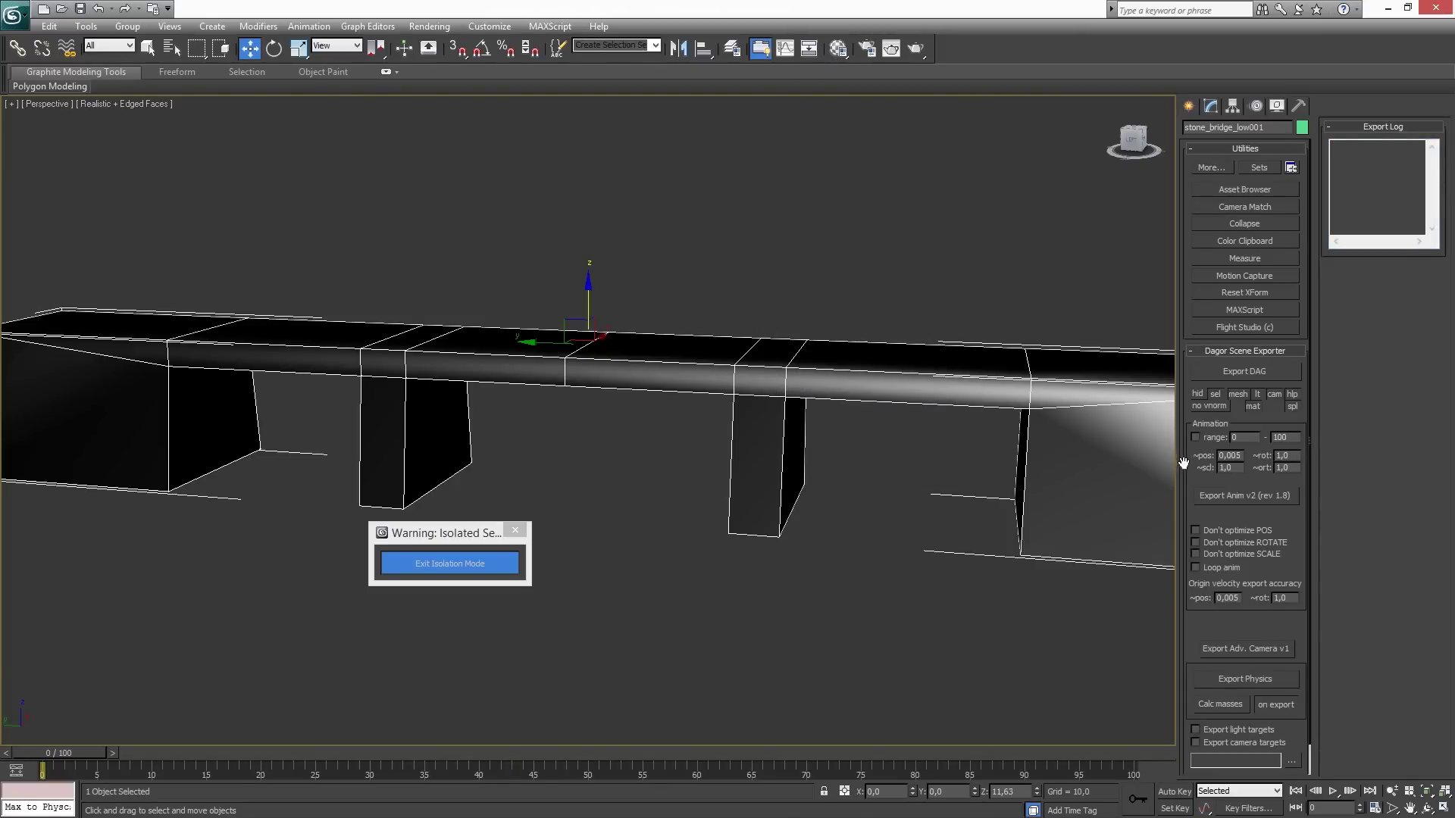
left_click(1230, 372)
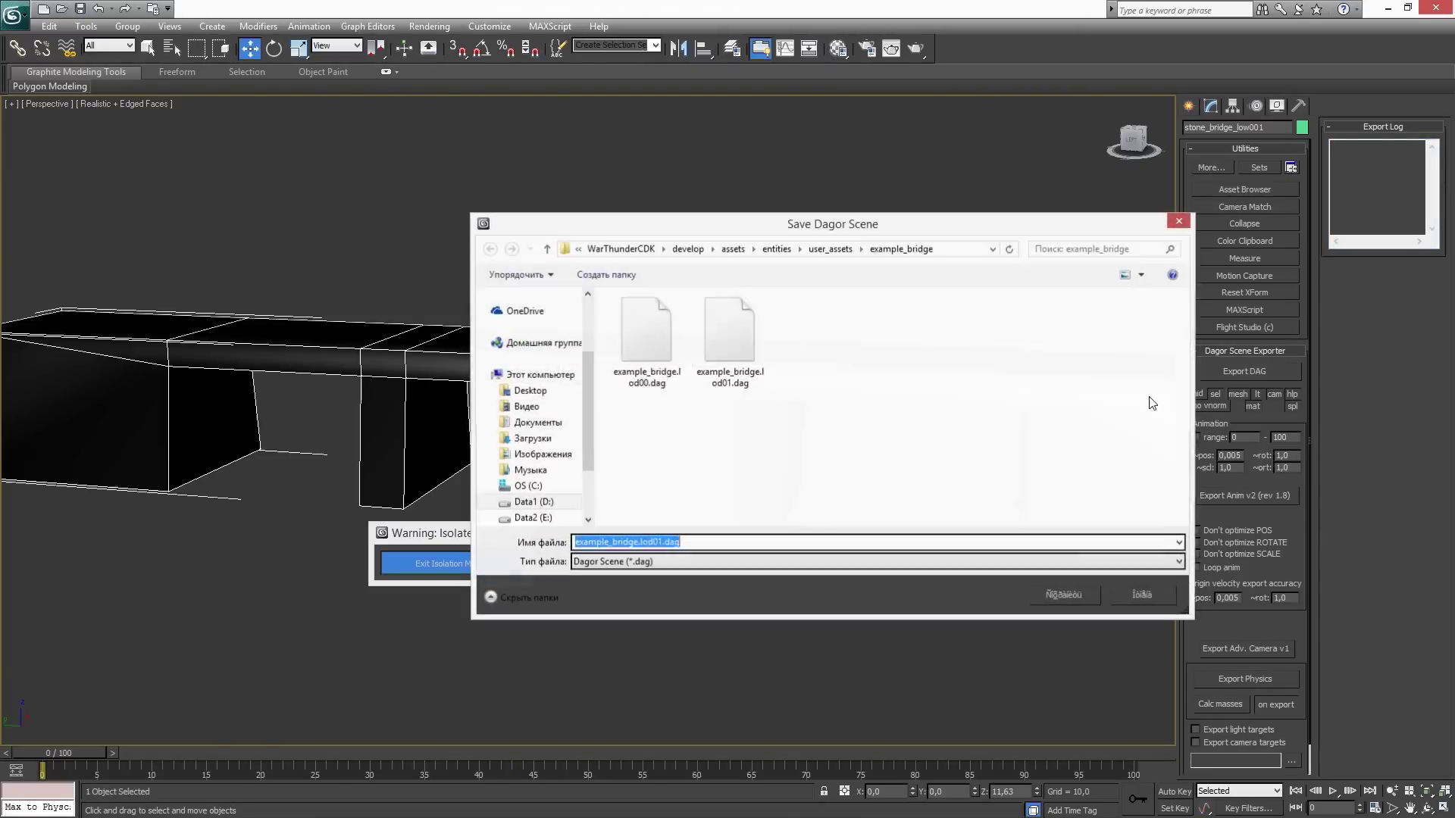
left_click(729, 339)
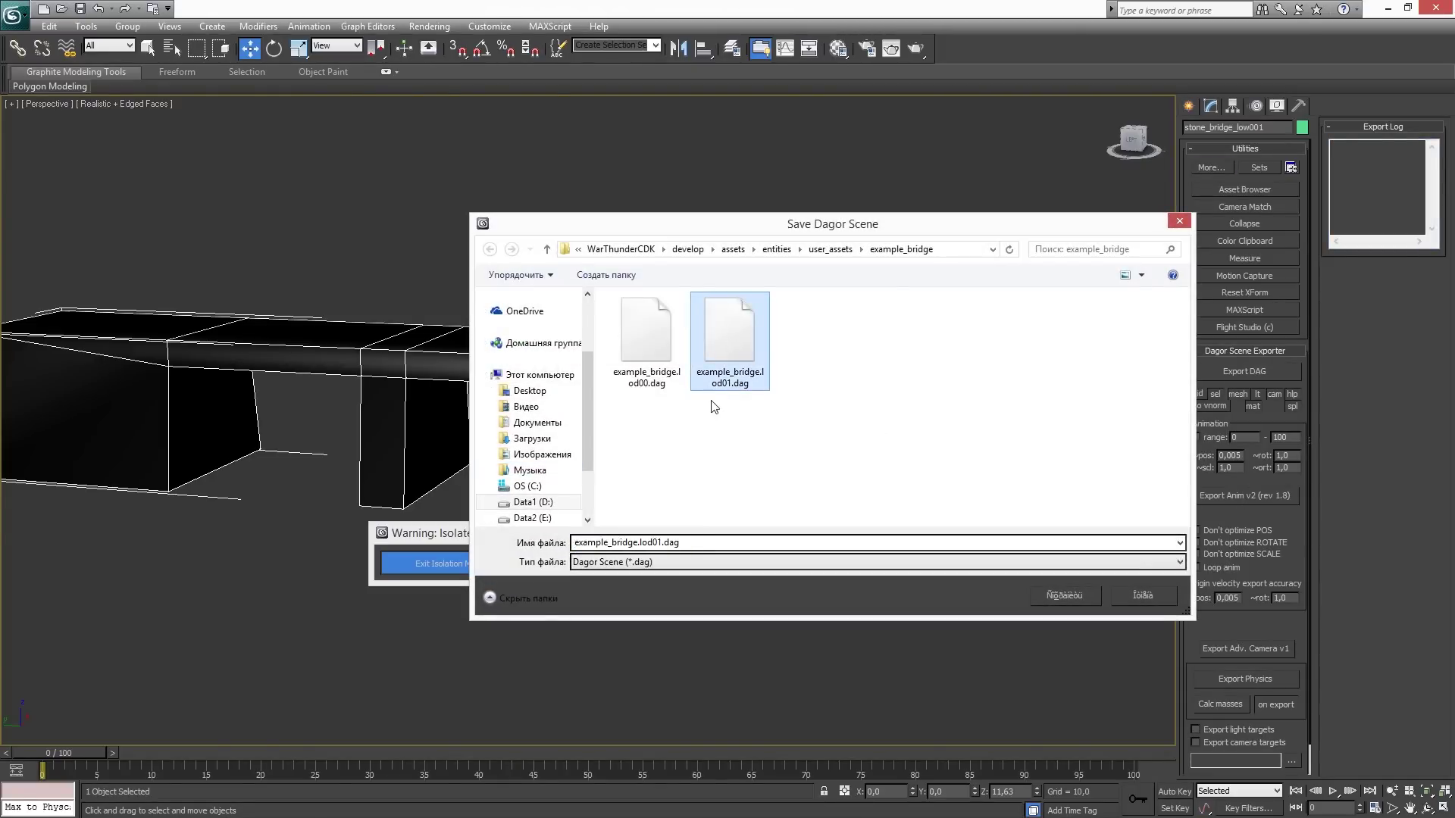
double_click(730, 350)
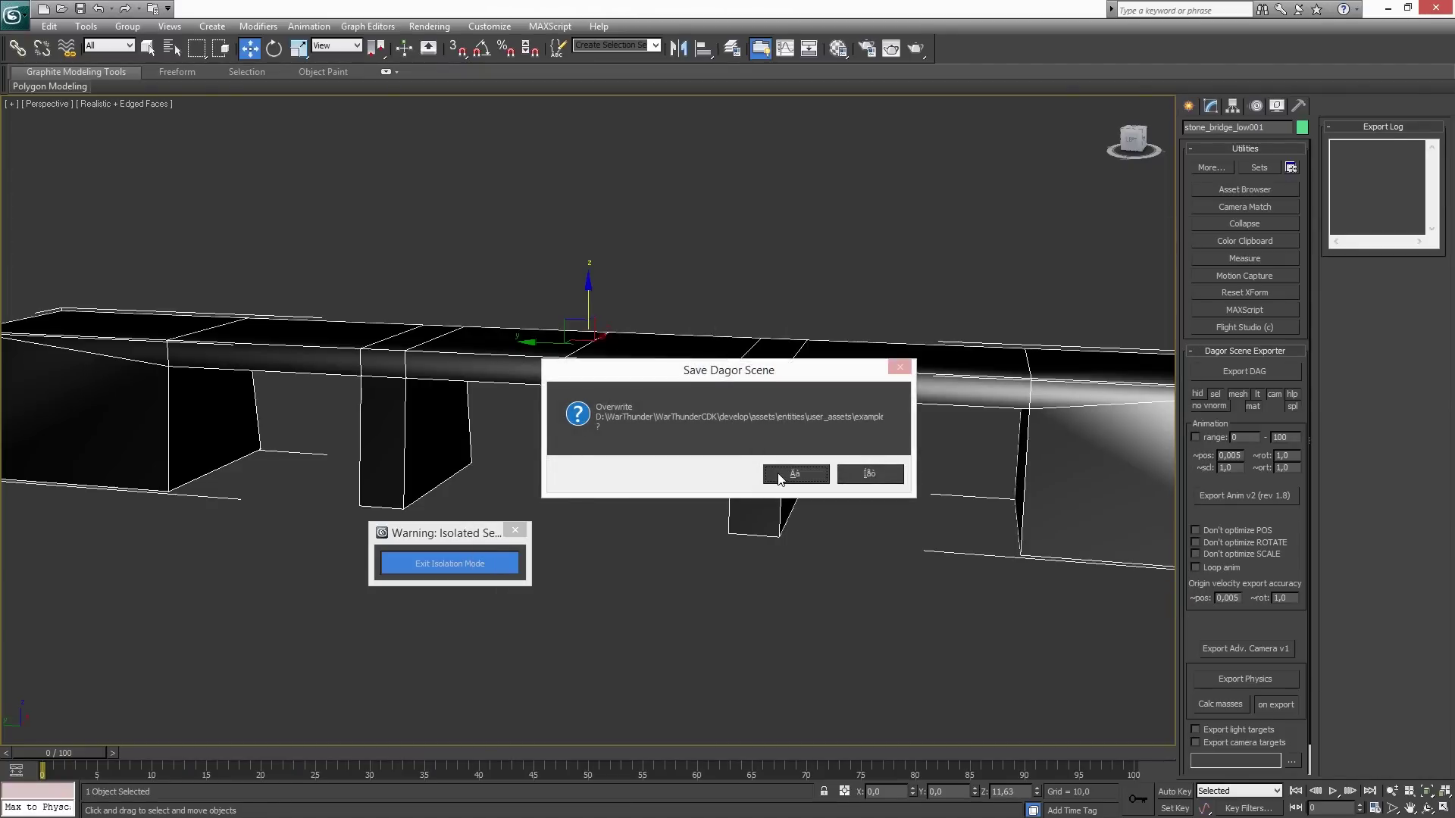
left_click(780, 477)
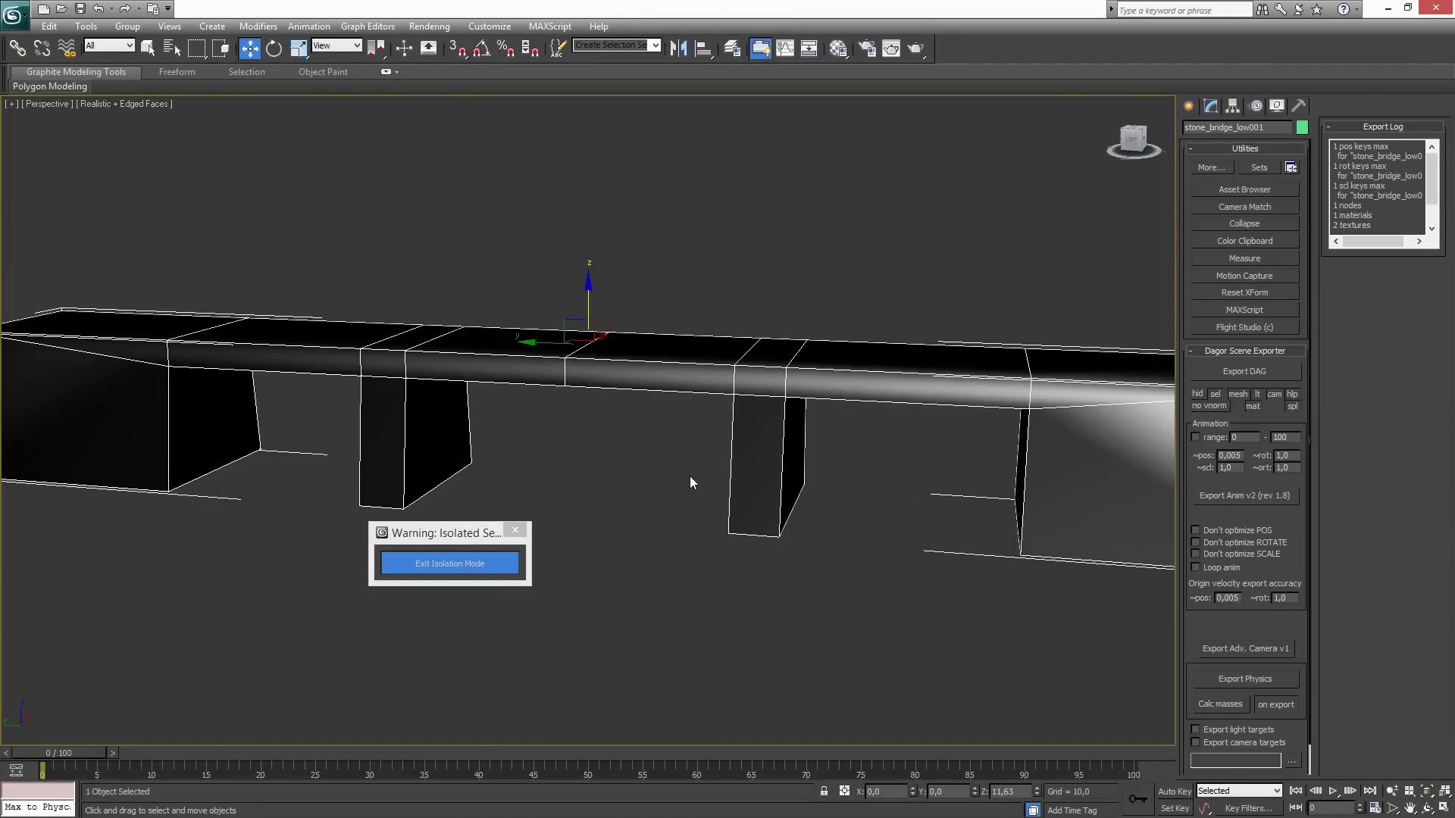
Switch to the War Thunder Asset Viewer and load example_bridge from the user_assets folder, framed in the viewport.
left_click(1387, 8)
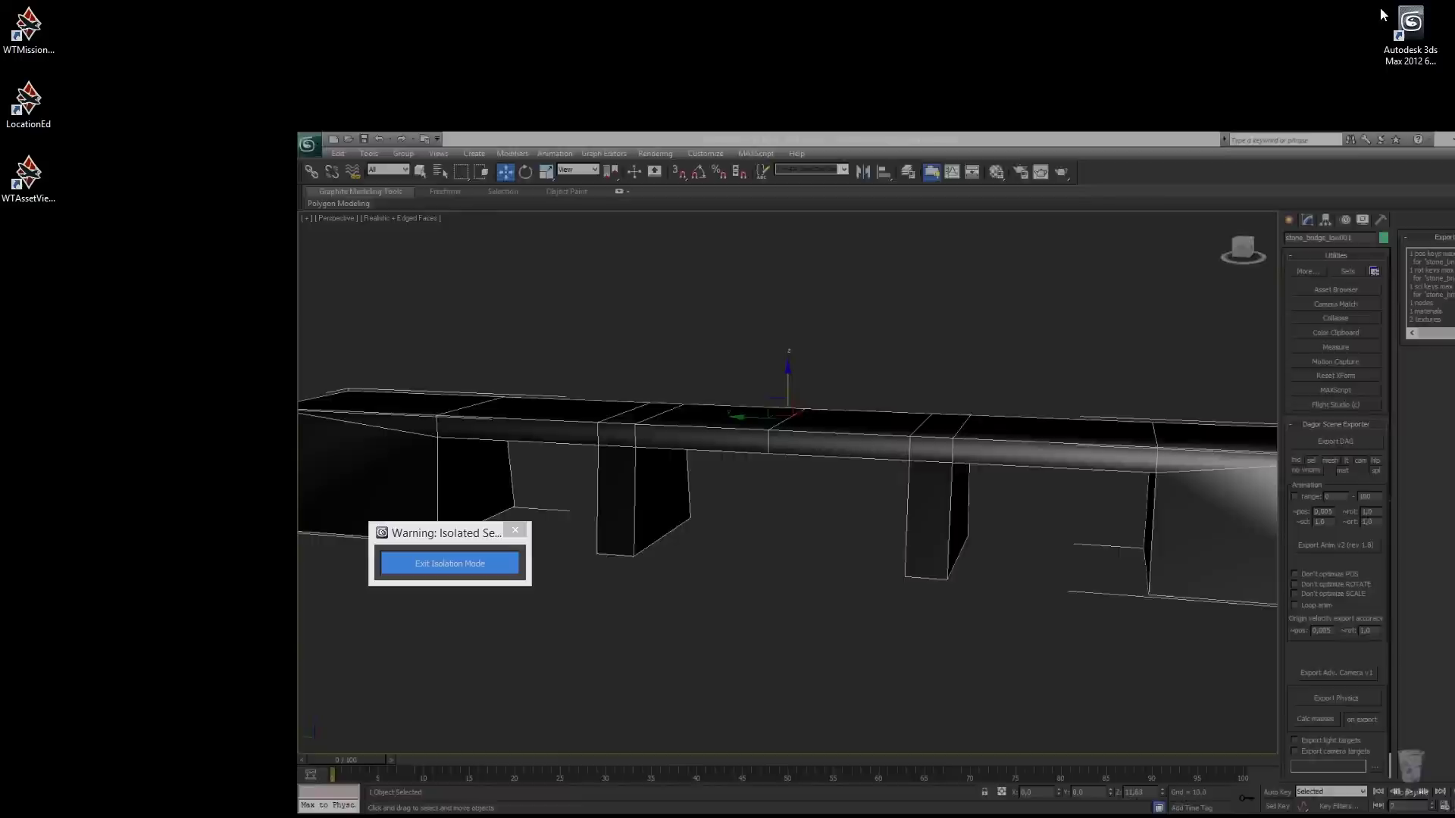
double_click(26, 179)
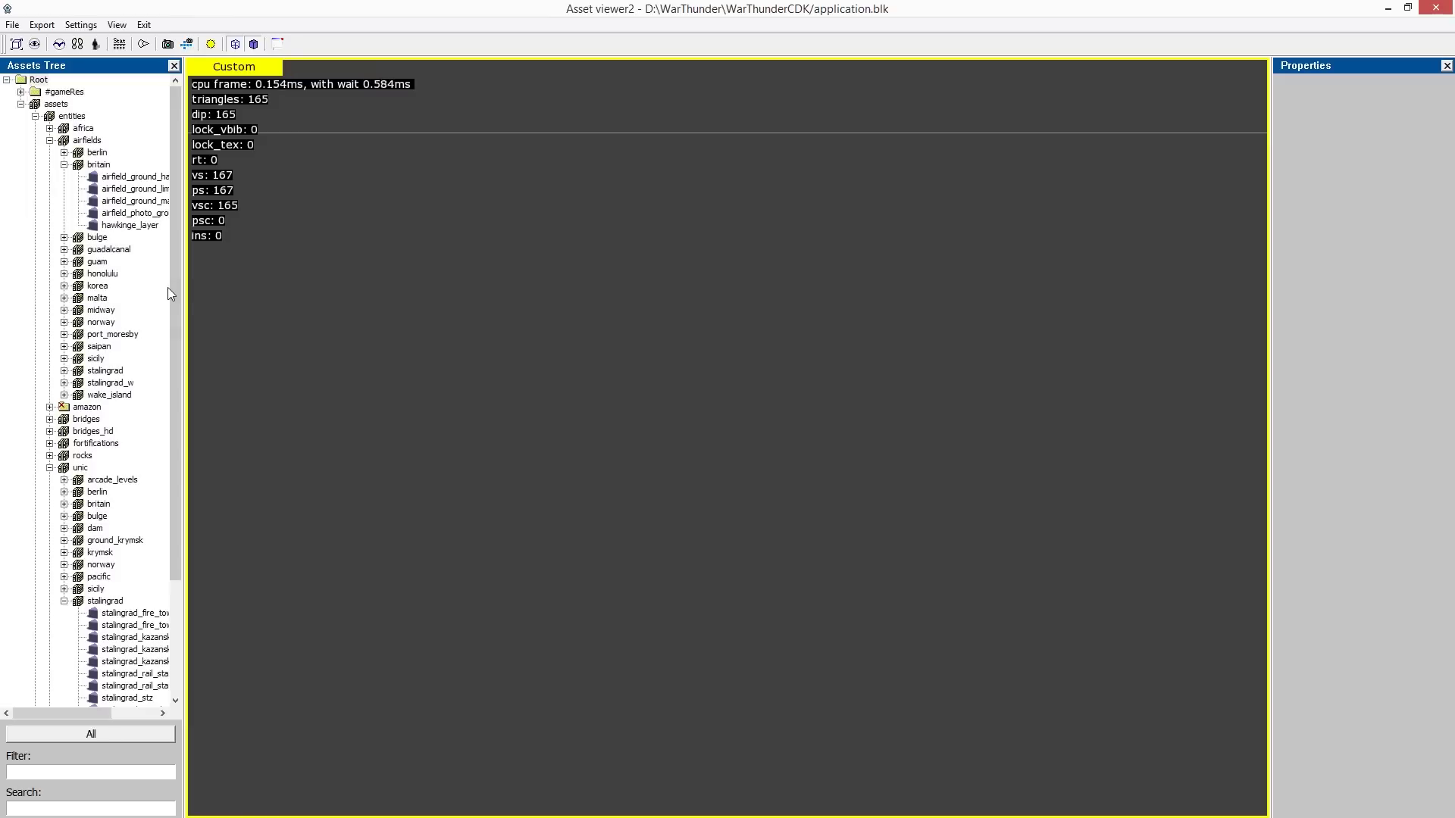
left_click_drag(172, 296, 203, 478)
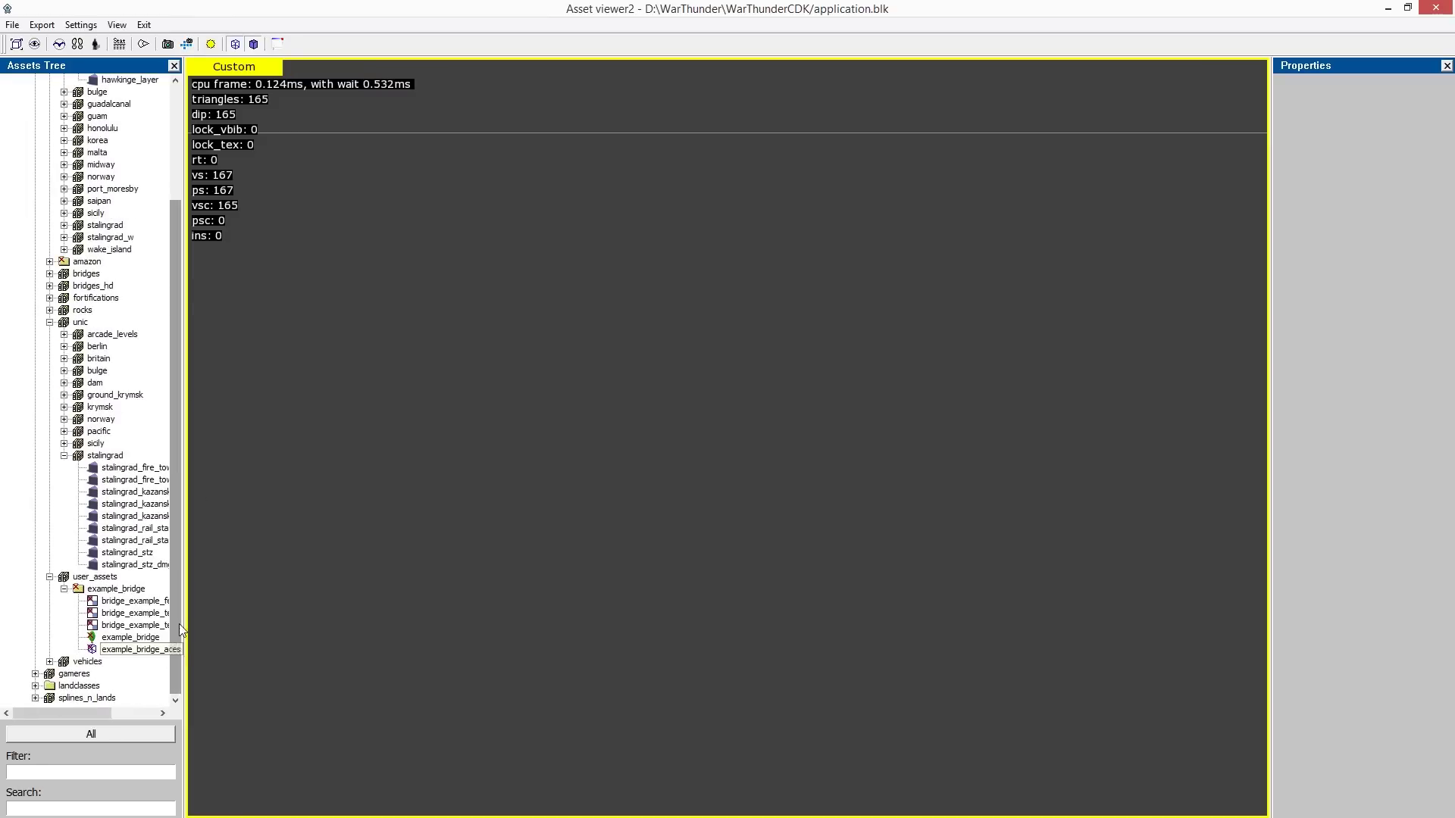
left_click(119, 640)
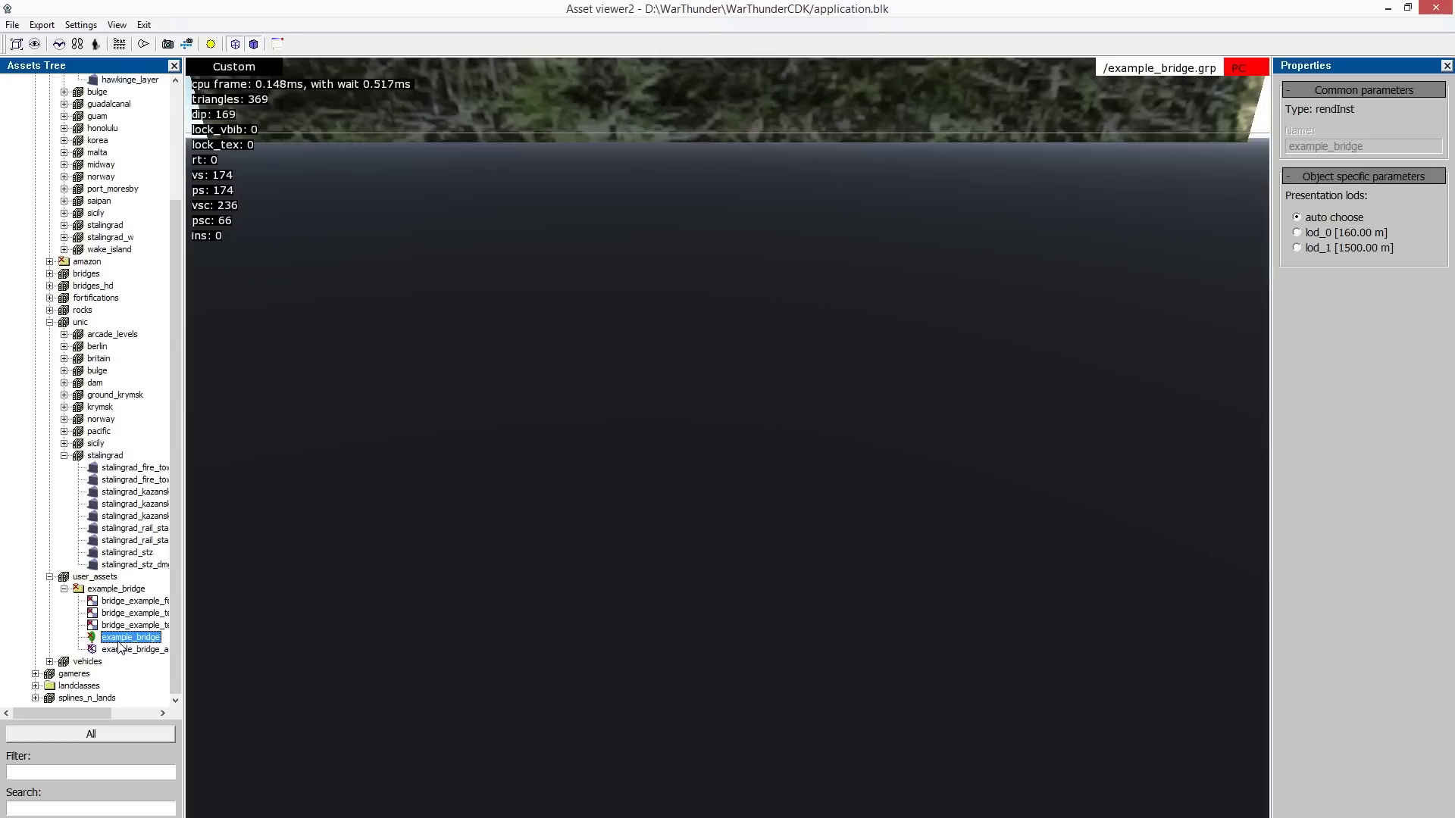
left_click(484, 523)
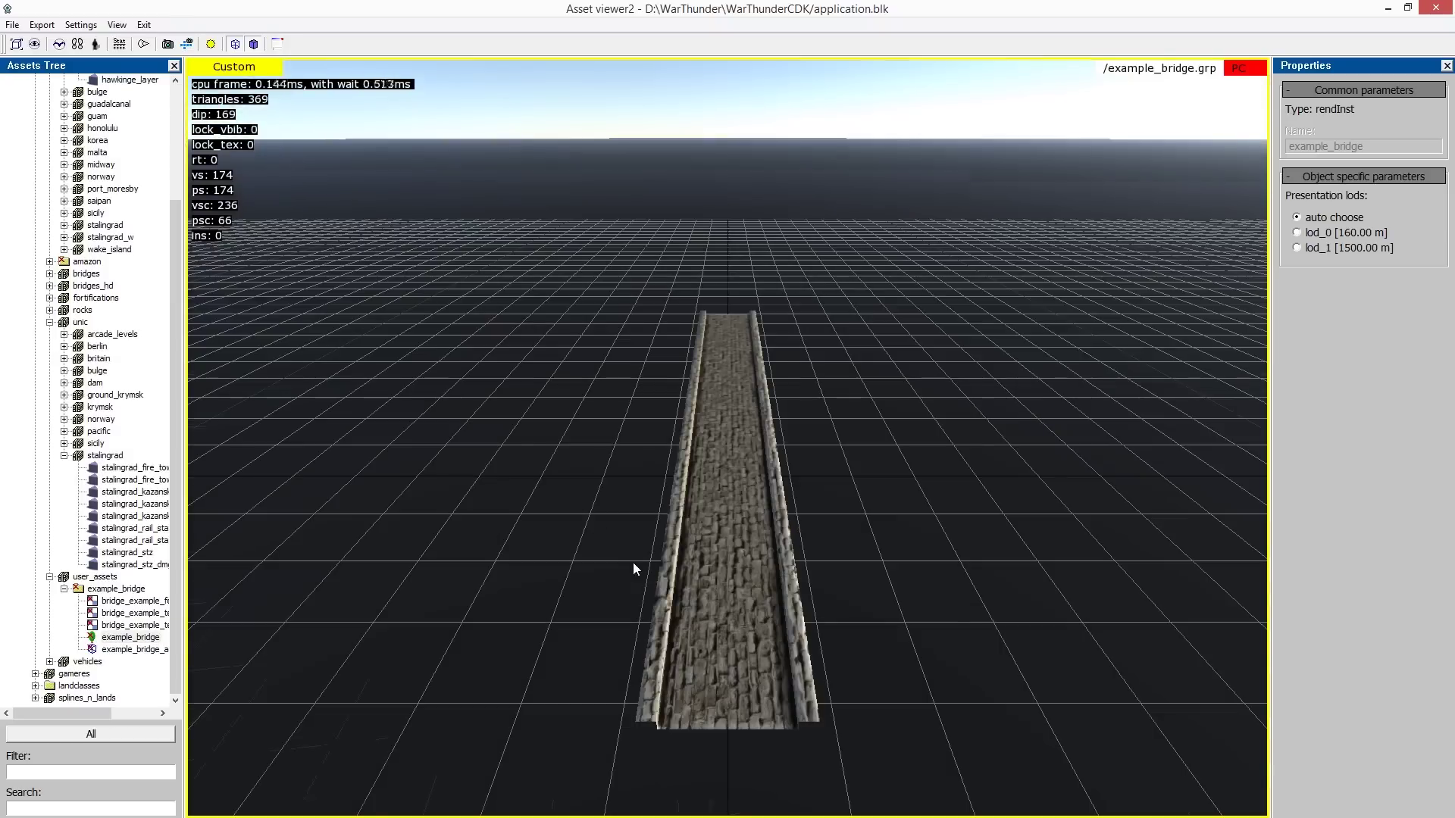
Fly around the loaded bridge and examine its stone walls, piers and railings up close.
middle_click_drag(633, 562, 920, 497, "alt")
key("space")
key("w")
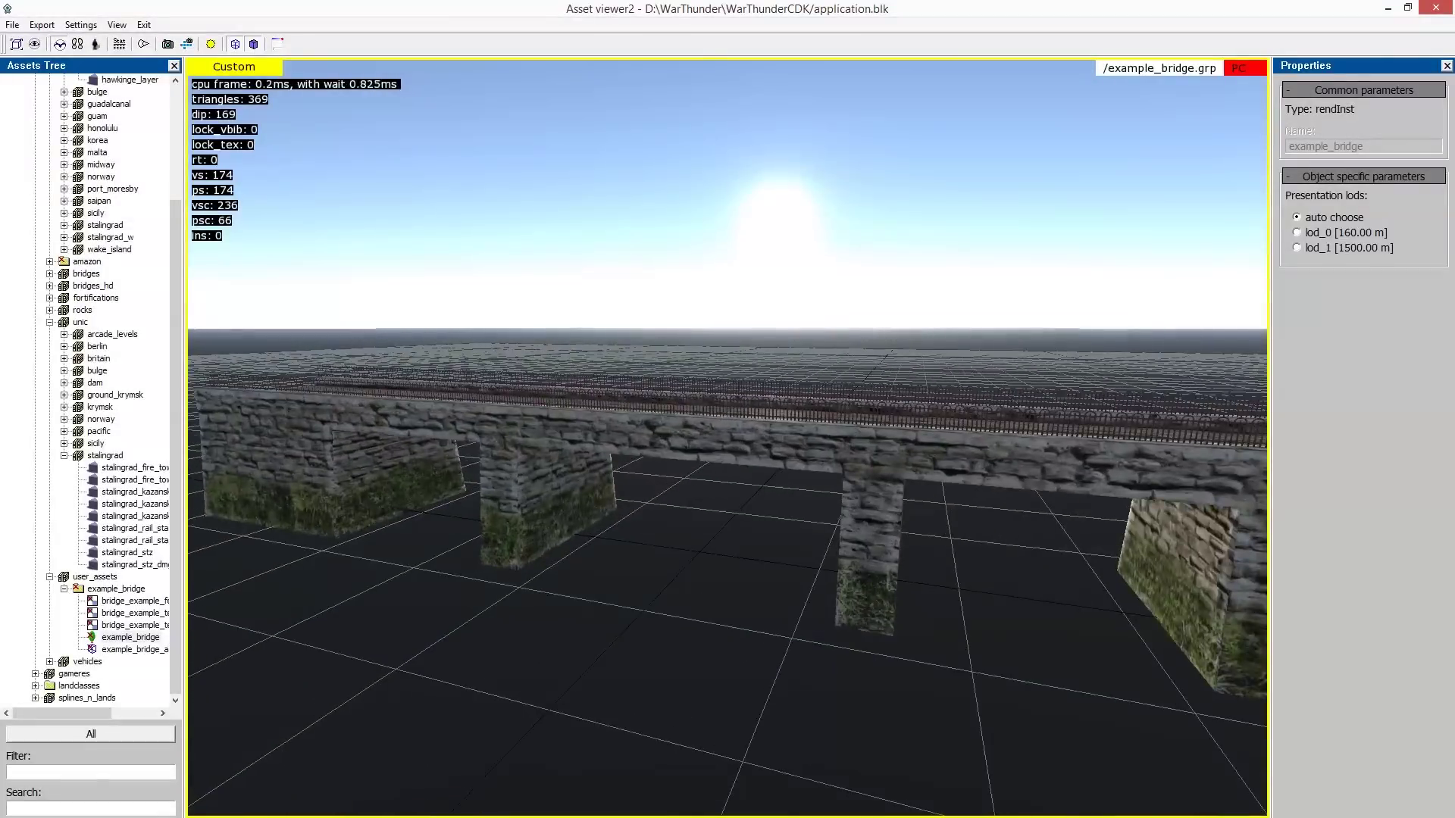
key("space")
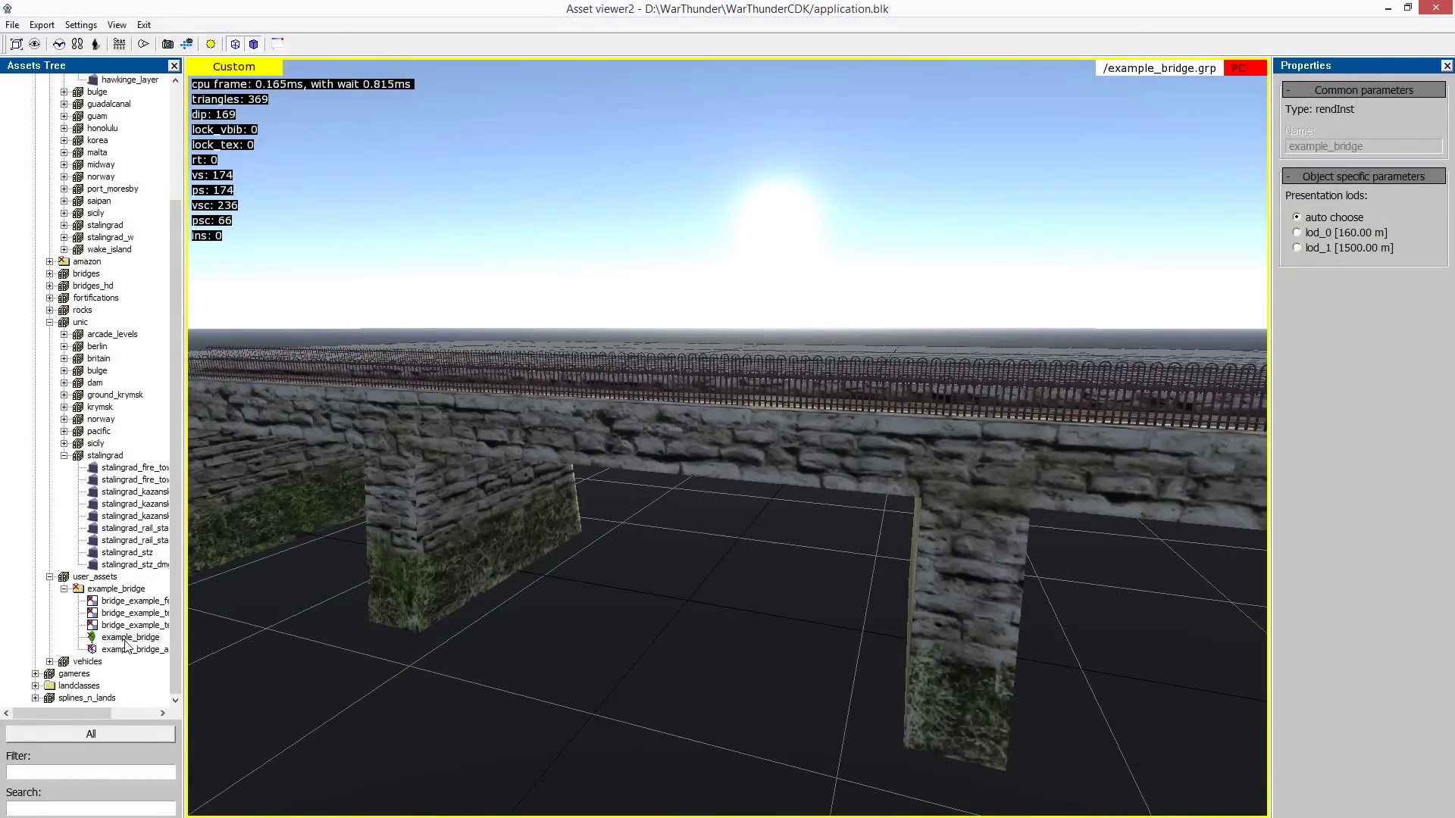
middle_click_drag(724, 507, 213, 505, "alt")
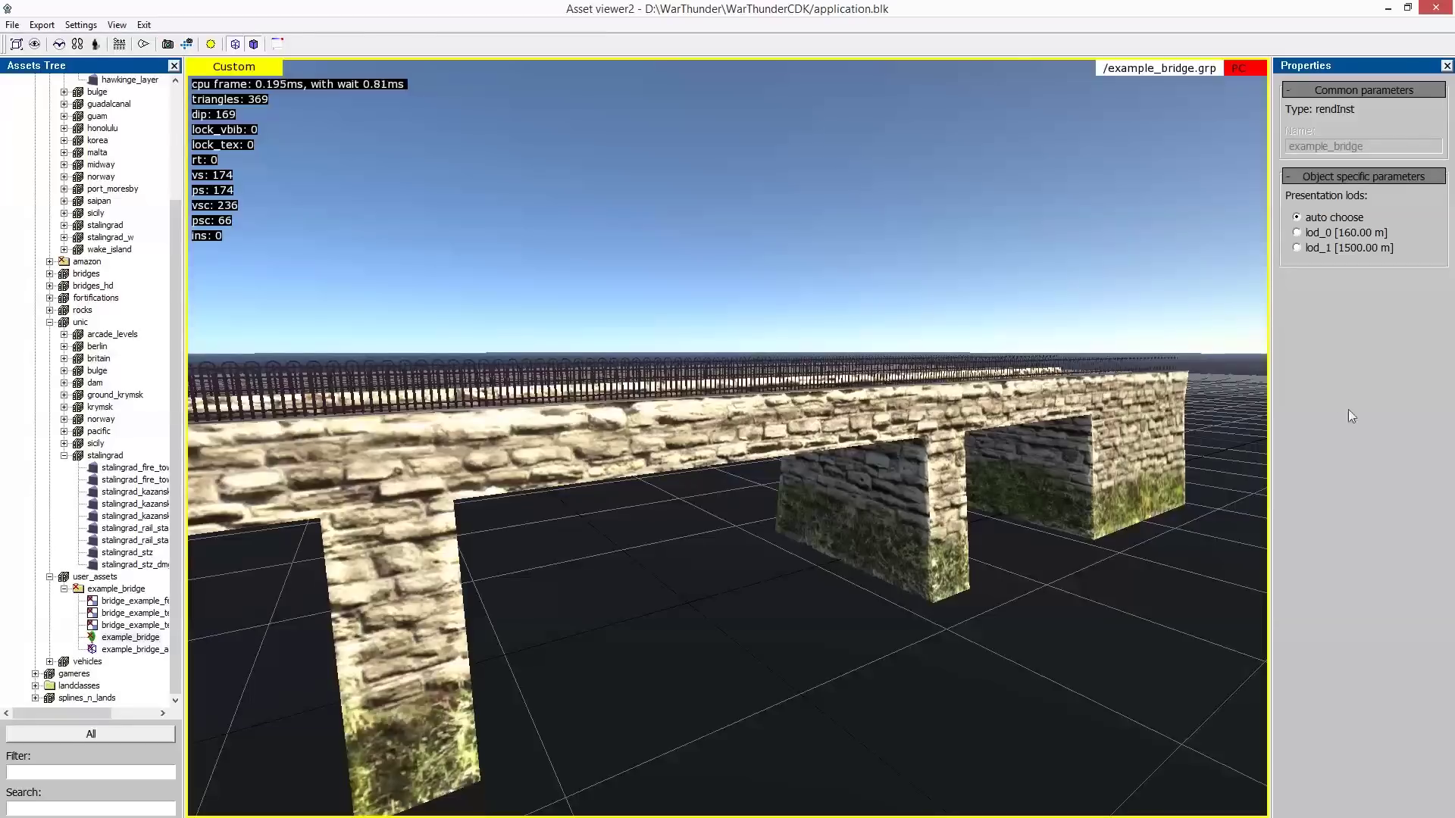
Compare the bridge's lod_0 and lod_1 presentations, finishing with the presentation lods on auto choose.
left_click(1343, 233)
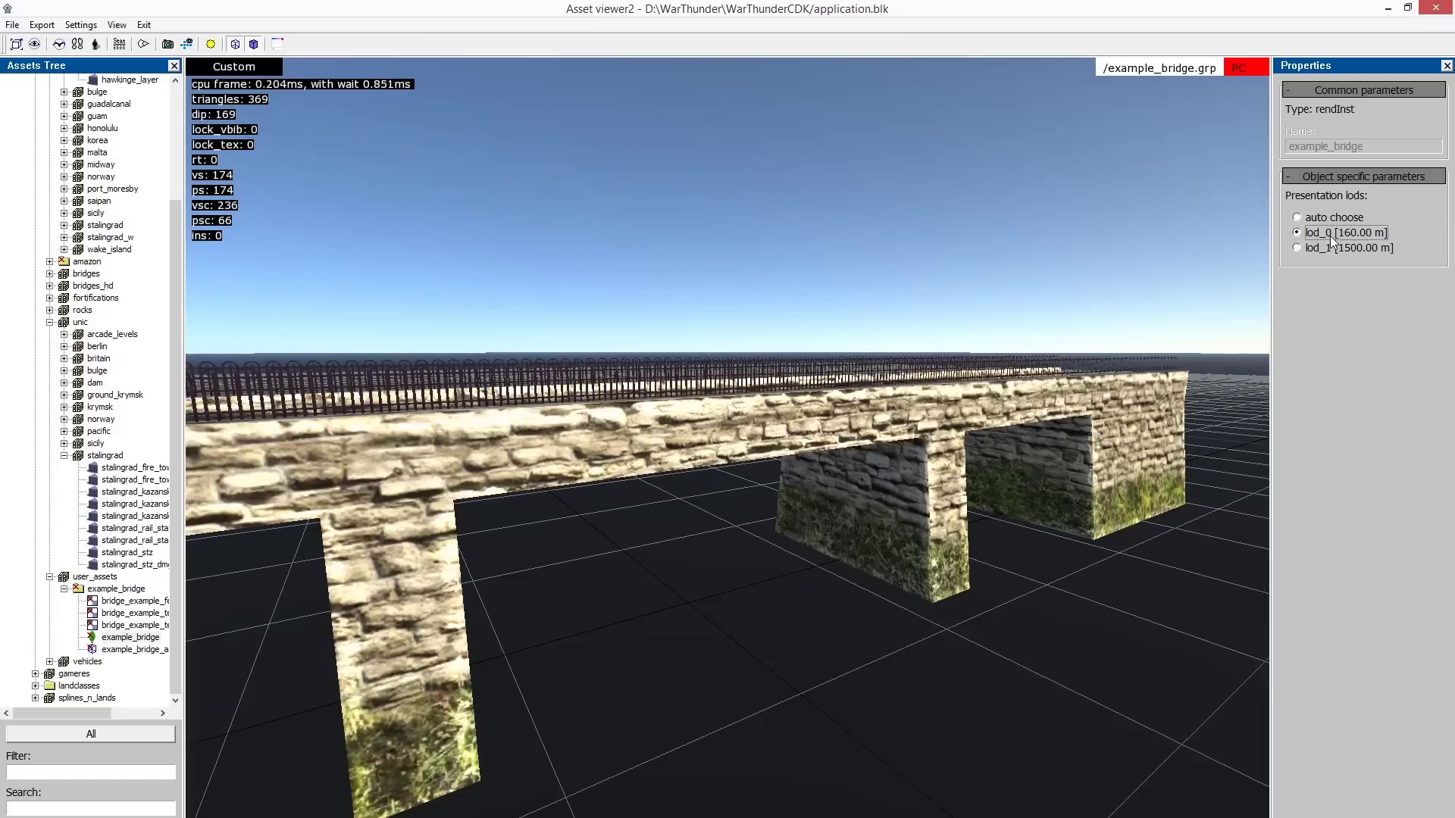
left_click(1329, 249)
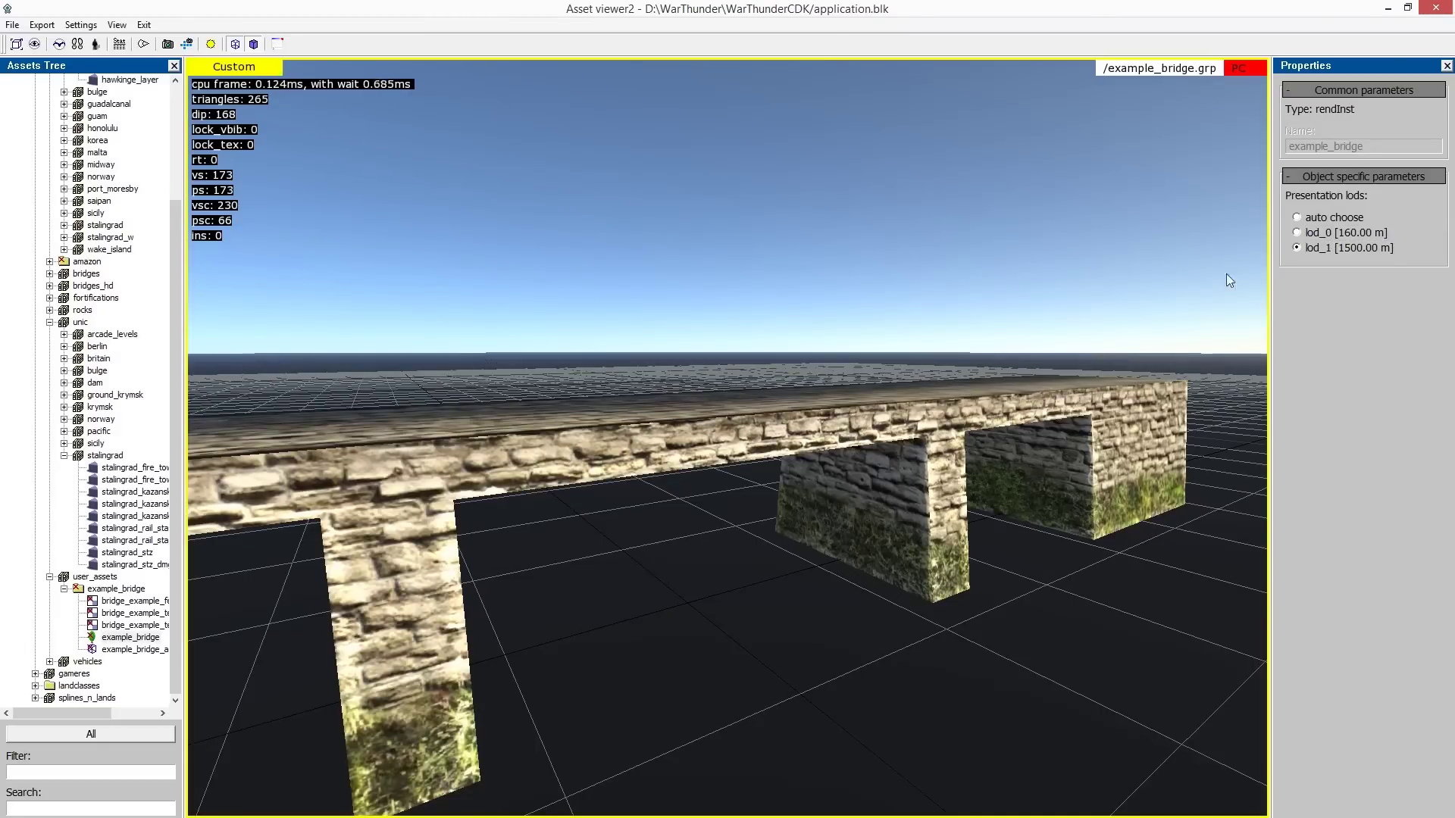
left_click(1327, 234)
left_click(1330, 215)
left_click(997, 266)
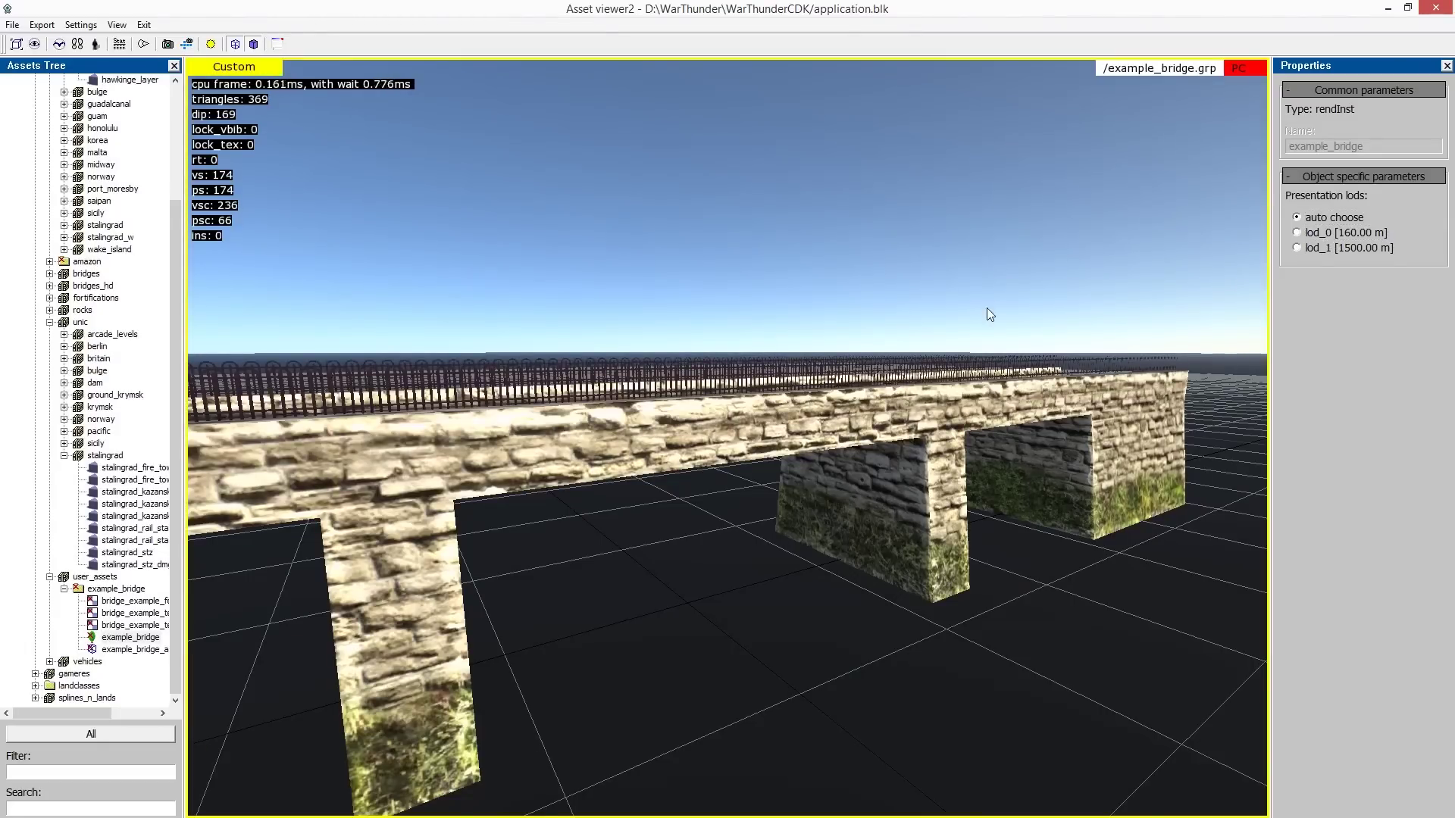
Move the camera repeatedly away from and toward the bridge to examine the automatic switch between lod_0 and lod_1.
key("space")
key("s")
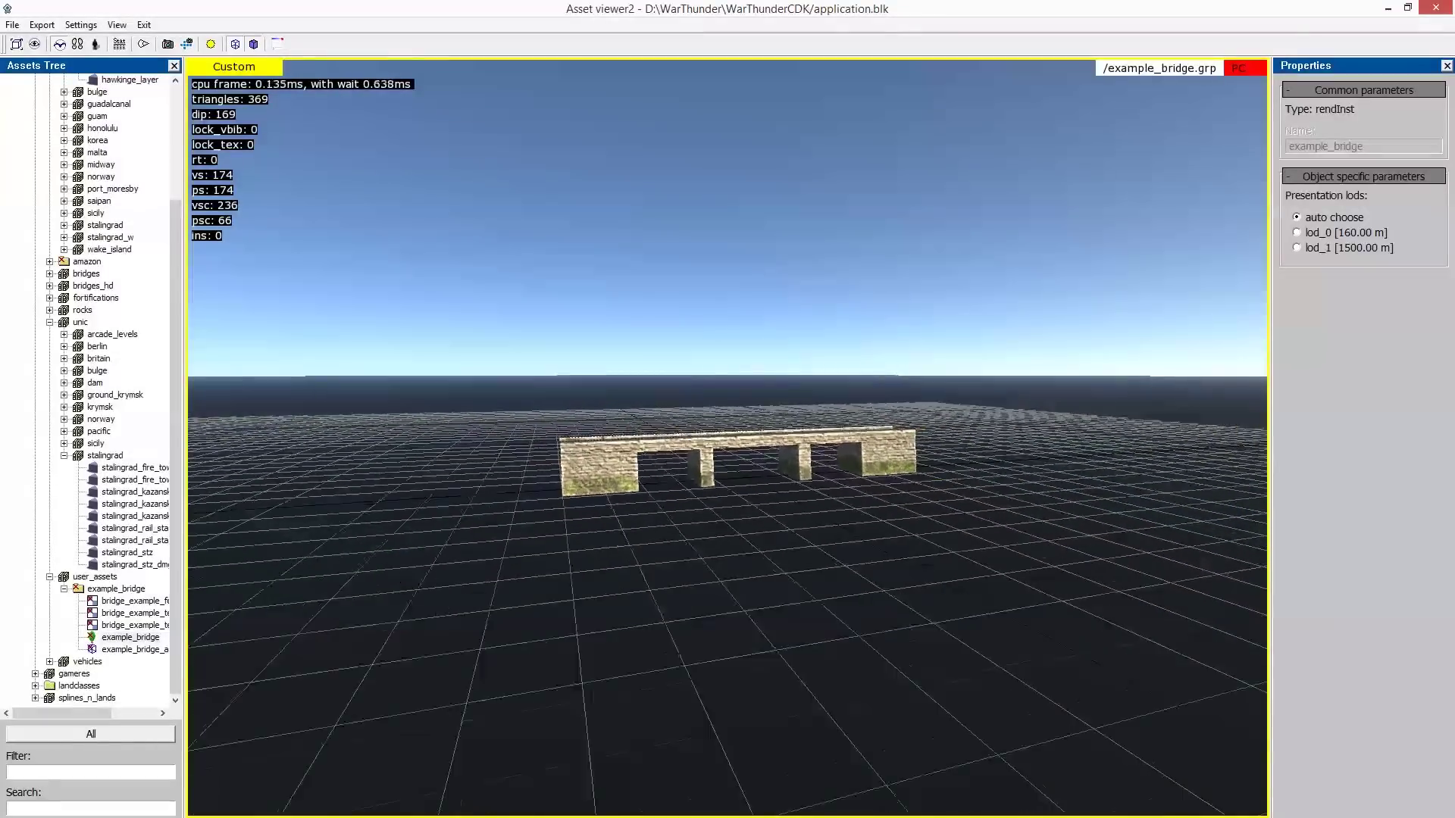
key("w")
key("s")
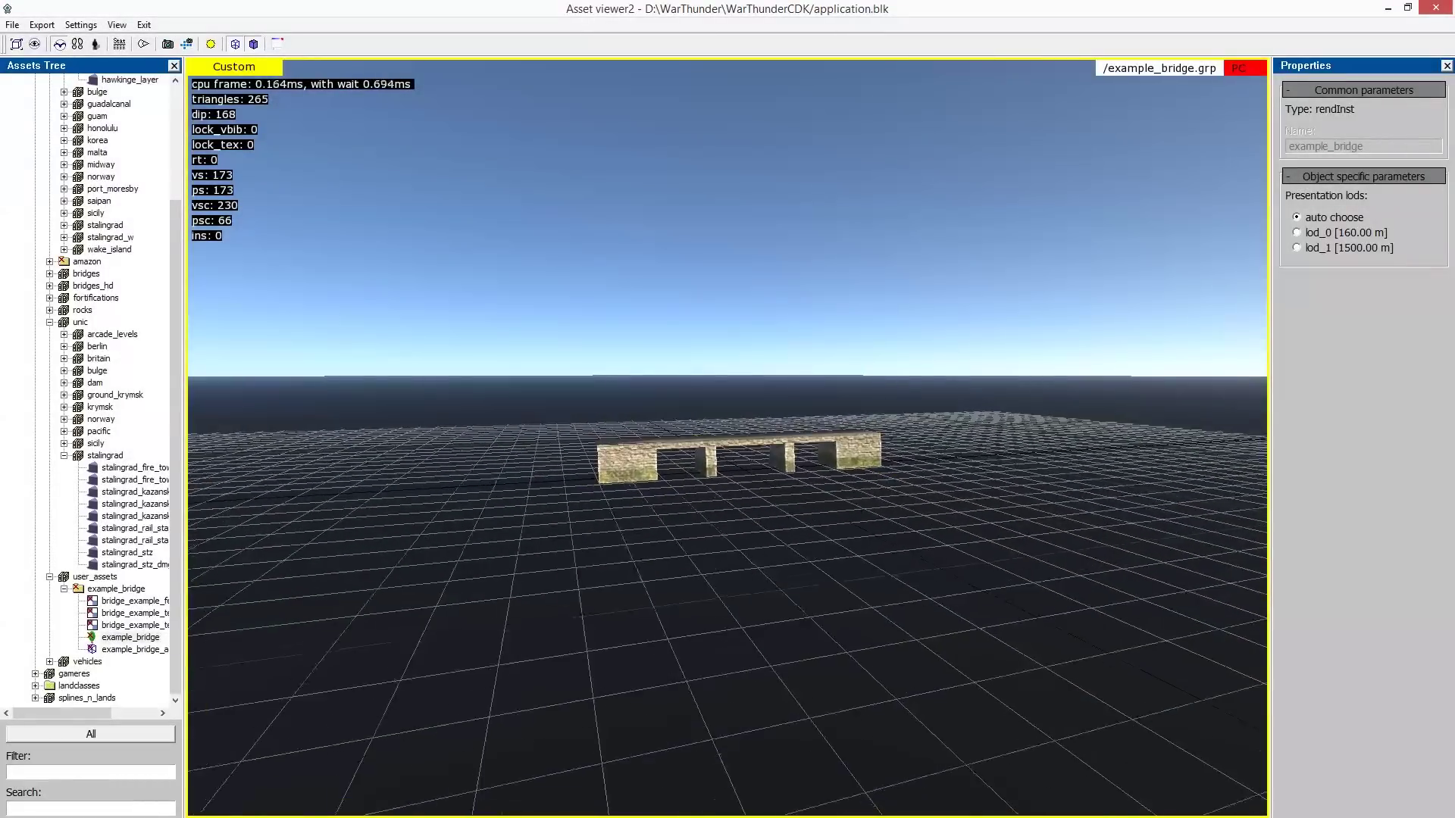
key("w")
key("s")
key("w")
key("s")
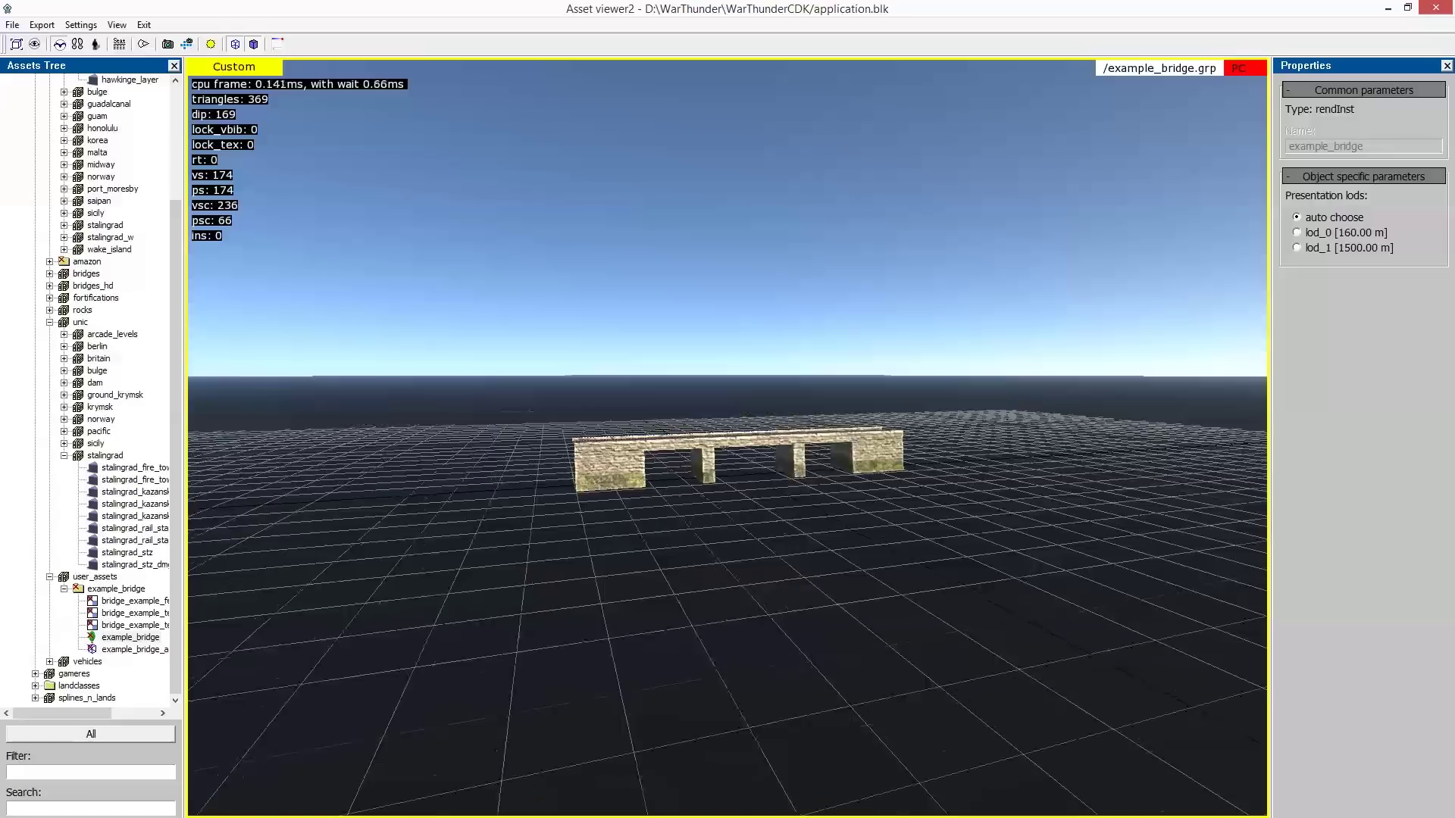
key("w")
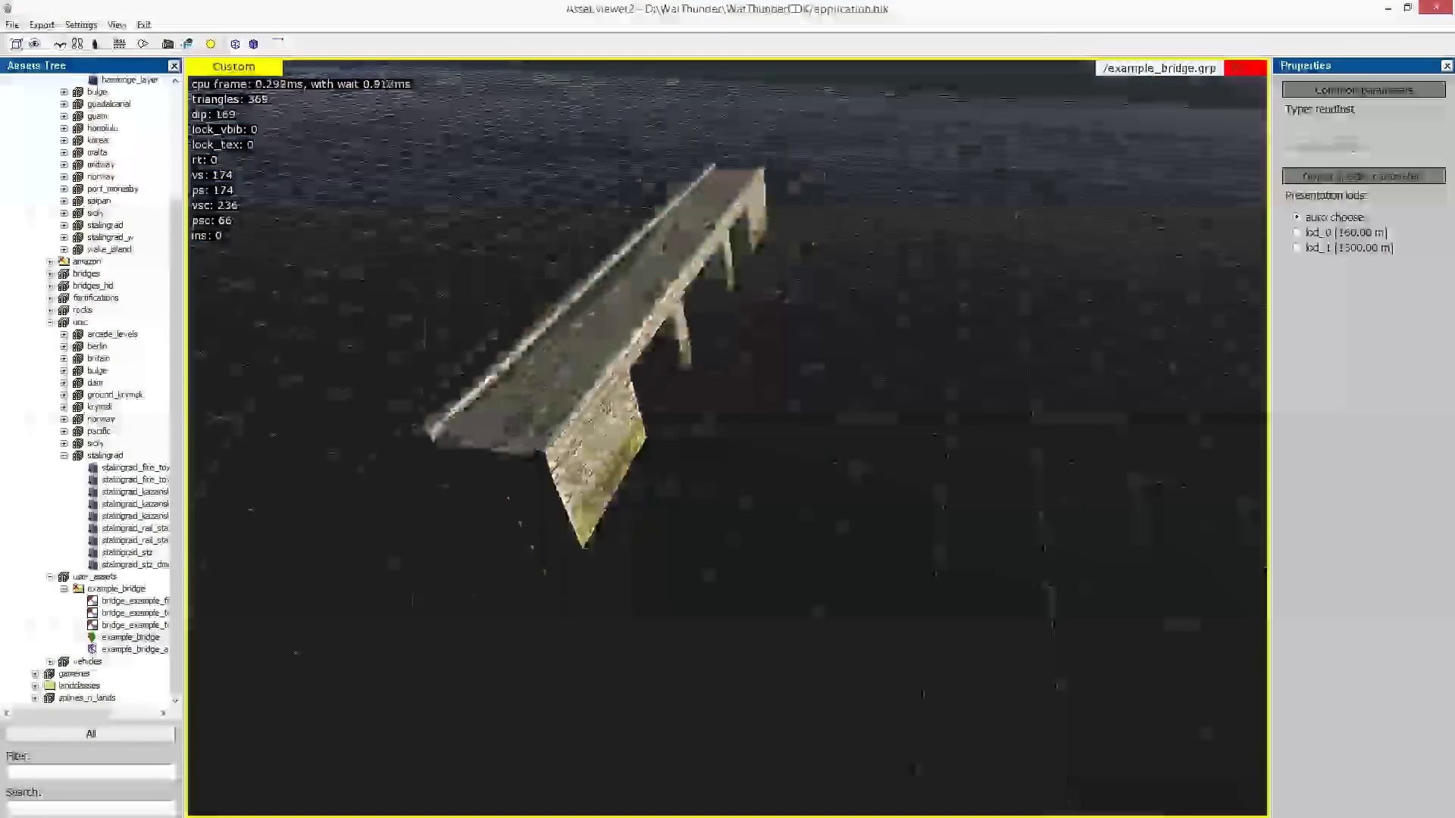
Fly to the bridge's shaded side and examine the automatic LOD switching at varying distances from there.
key("w")
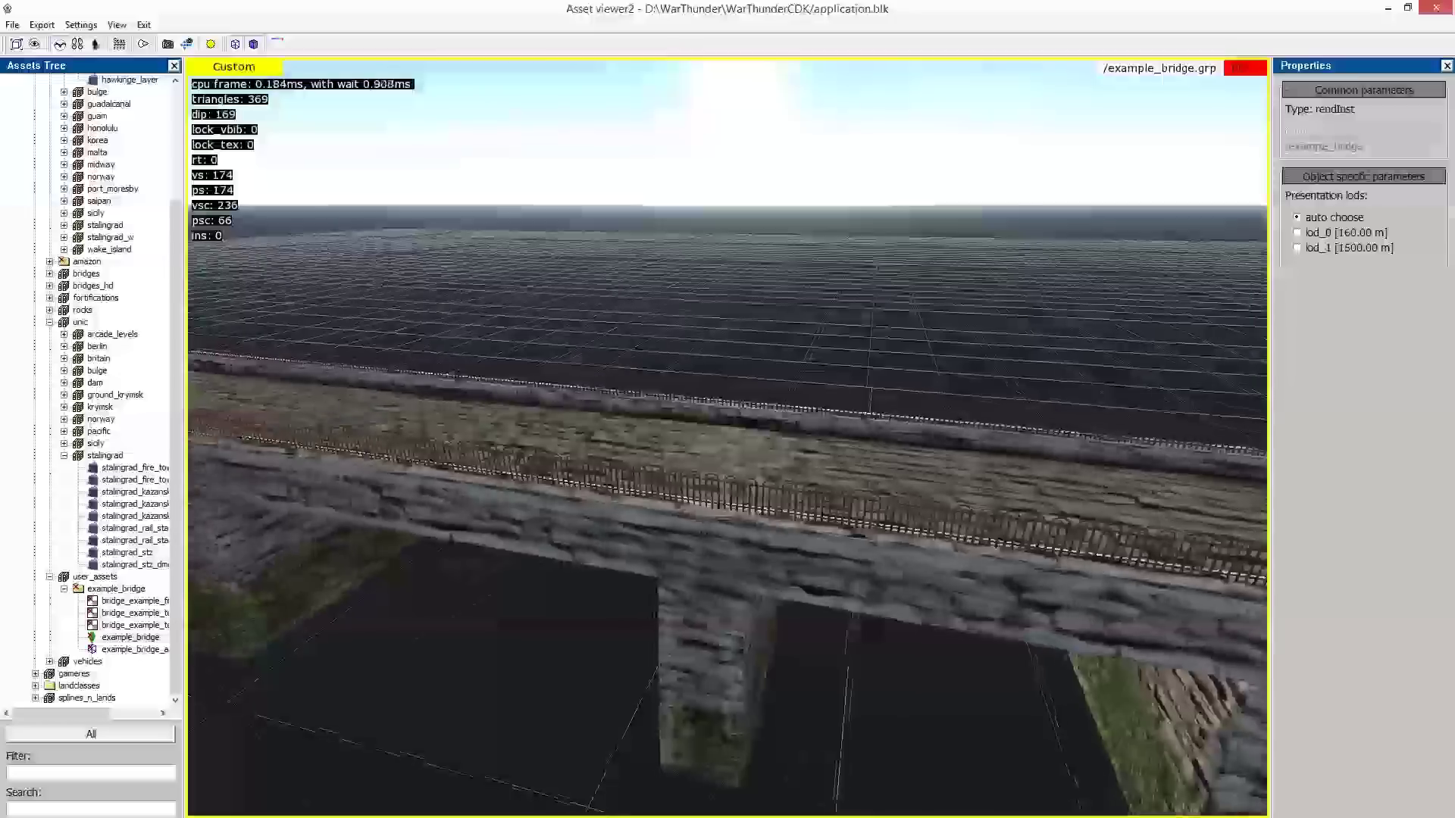
key("d")
key("s")
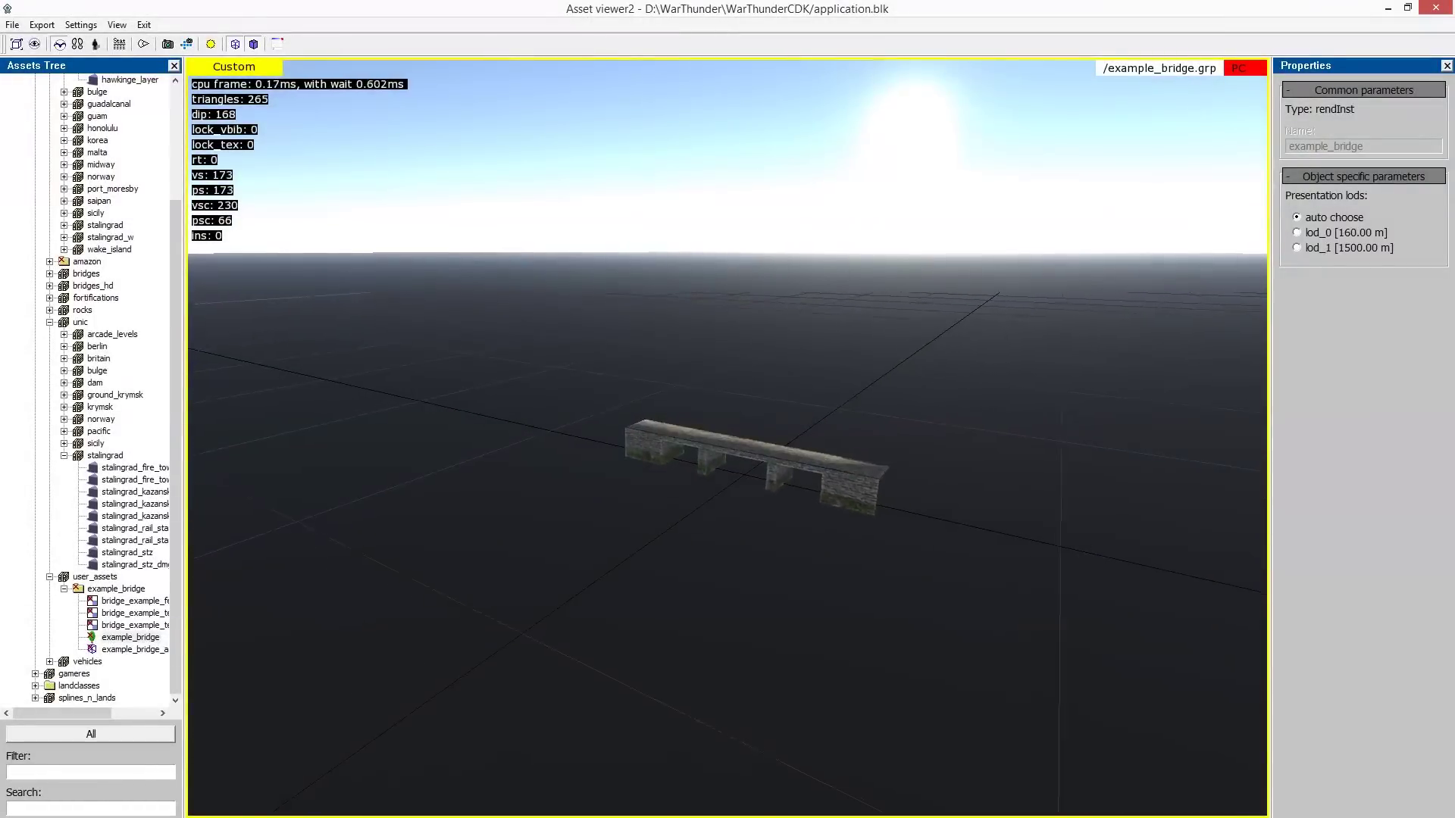
key("w")
key("s")
key("w")
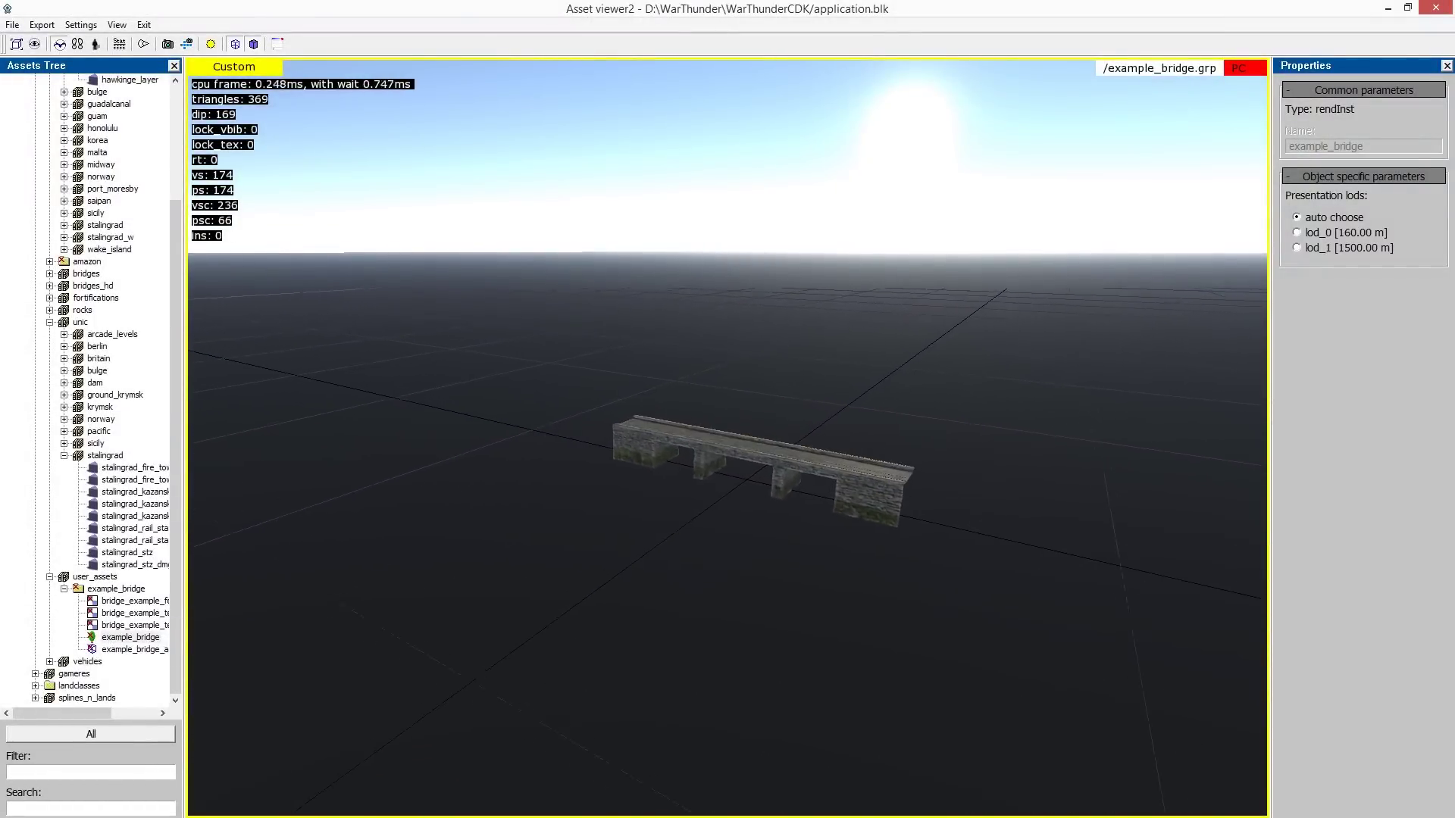
key("w")
key("s")
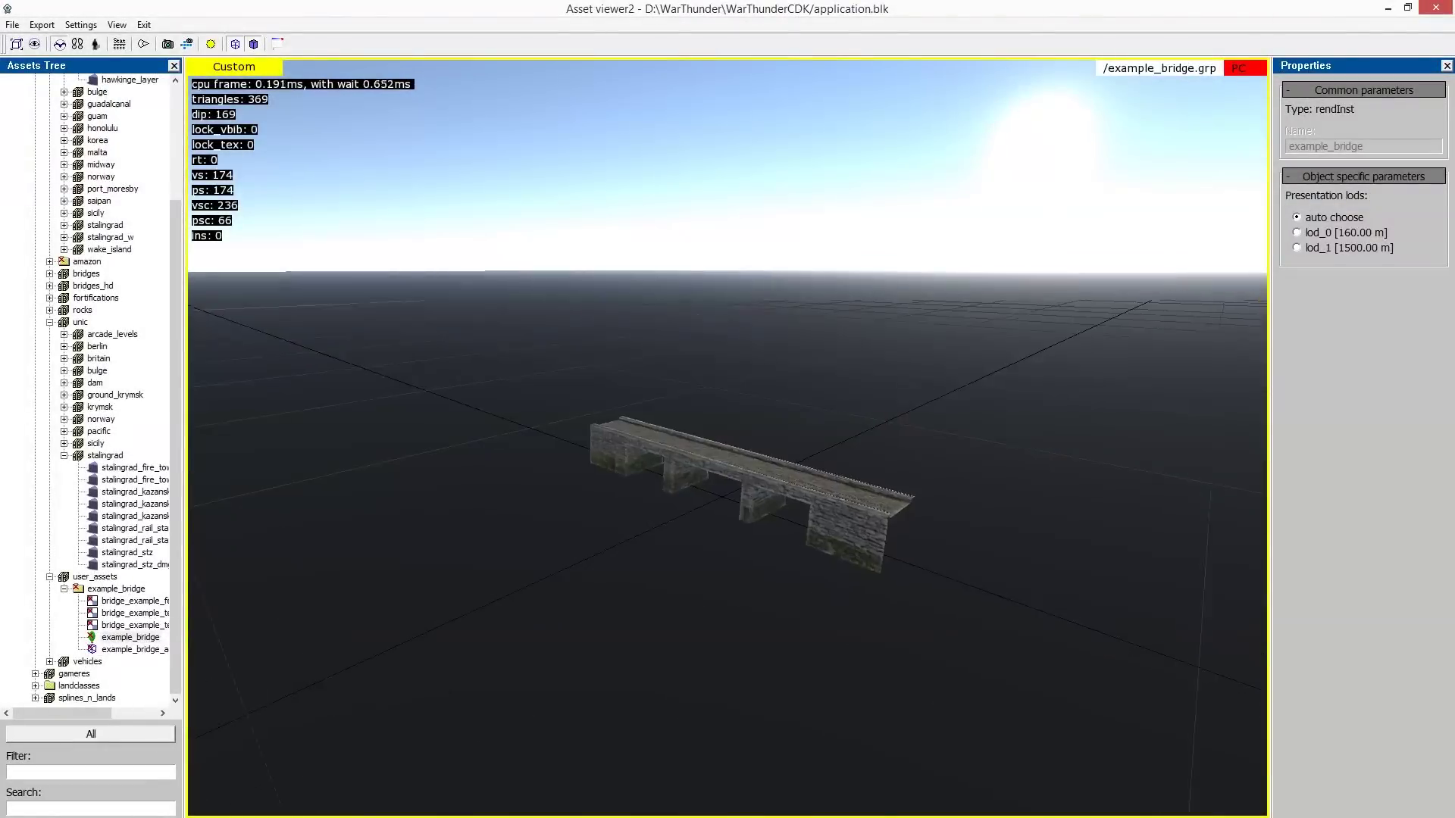
key("w")
key("s")
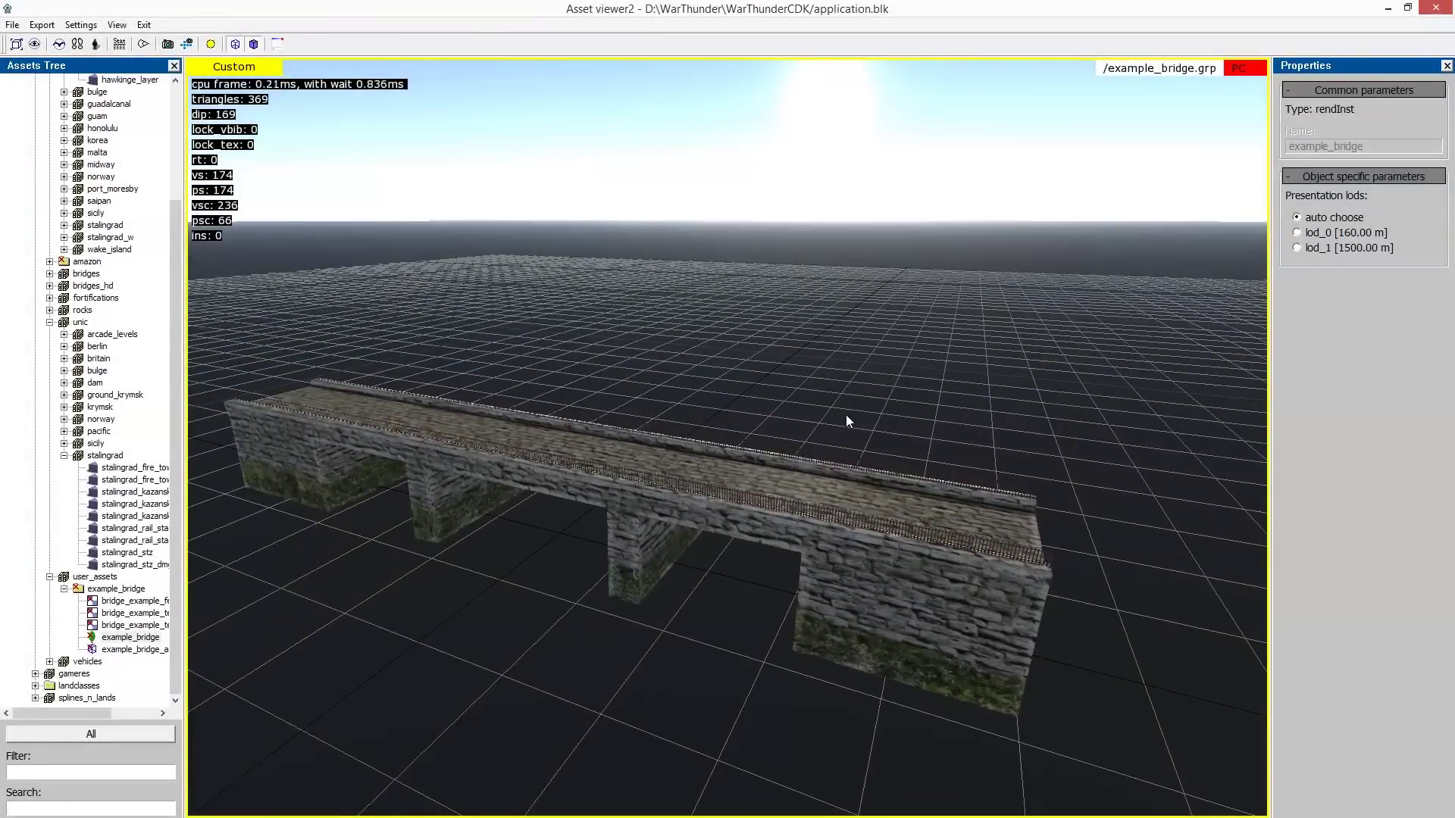
Switch to 3ds Max and examine the isolated stone_bridge_low001 mesh in full from above.
key("alt+Tab")
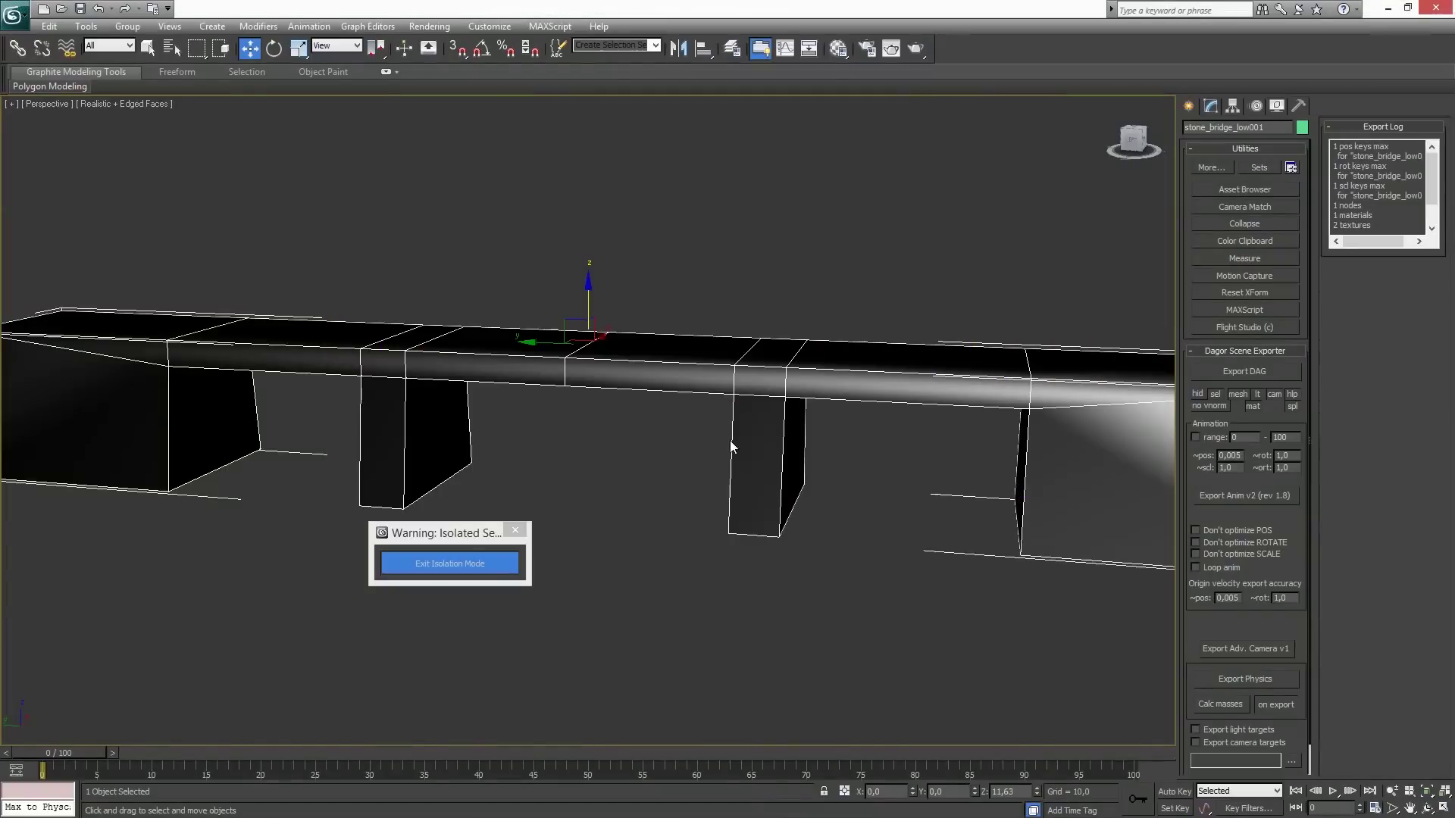
left_click(629, 440)
scroll(601, 352, "down", 3)
middle_click_drag(602, 353, 659, 410)
left_click(572, 391)
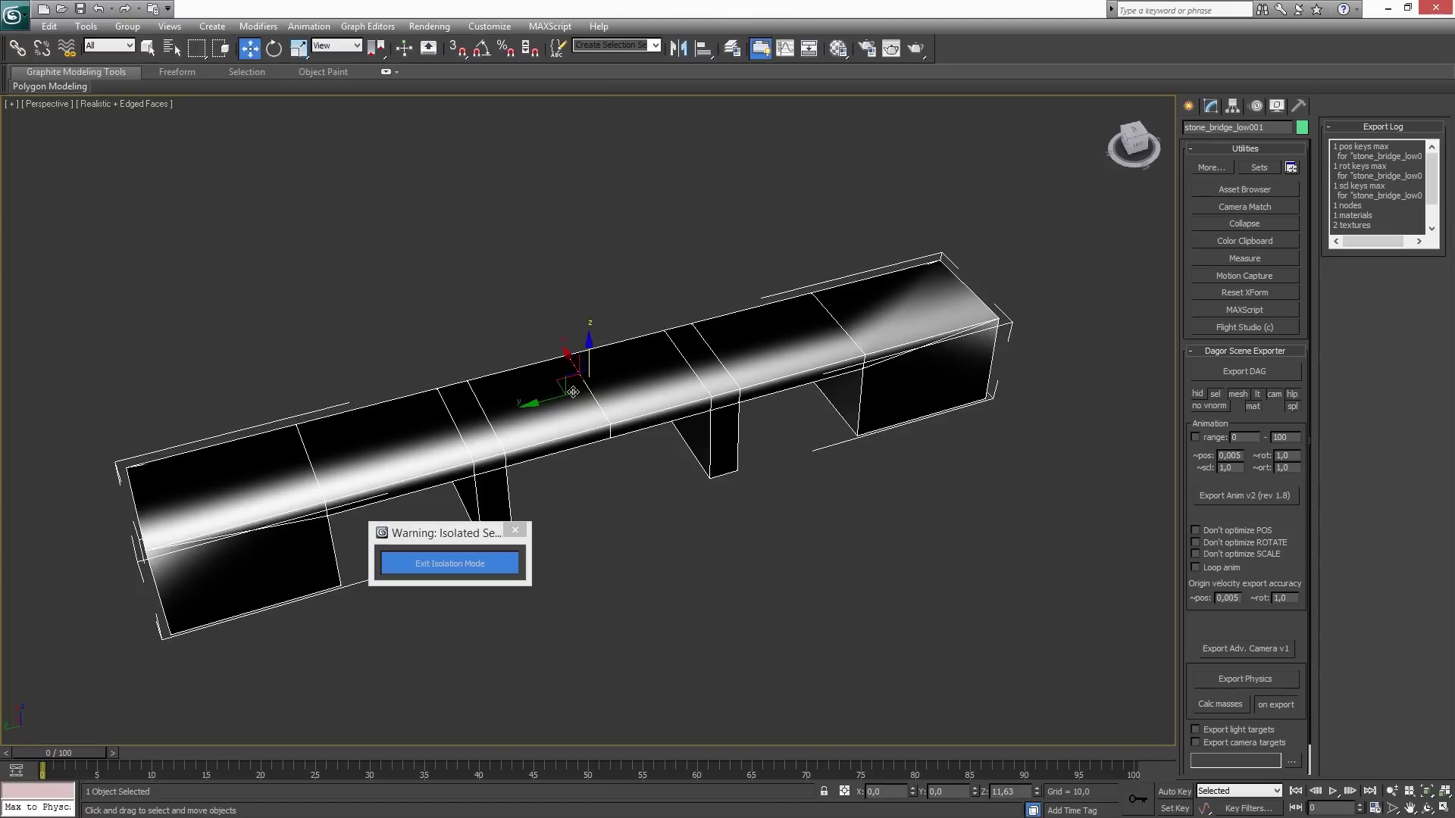
middle_click_drag(605, 437, 593, 418, "alt")
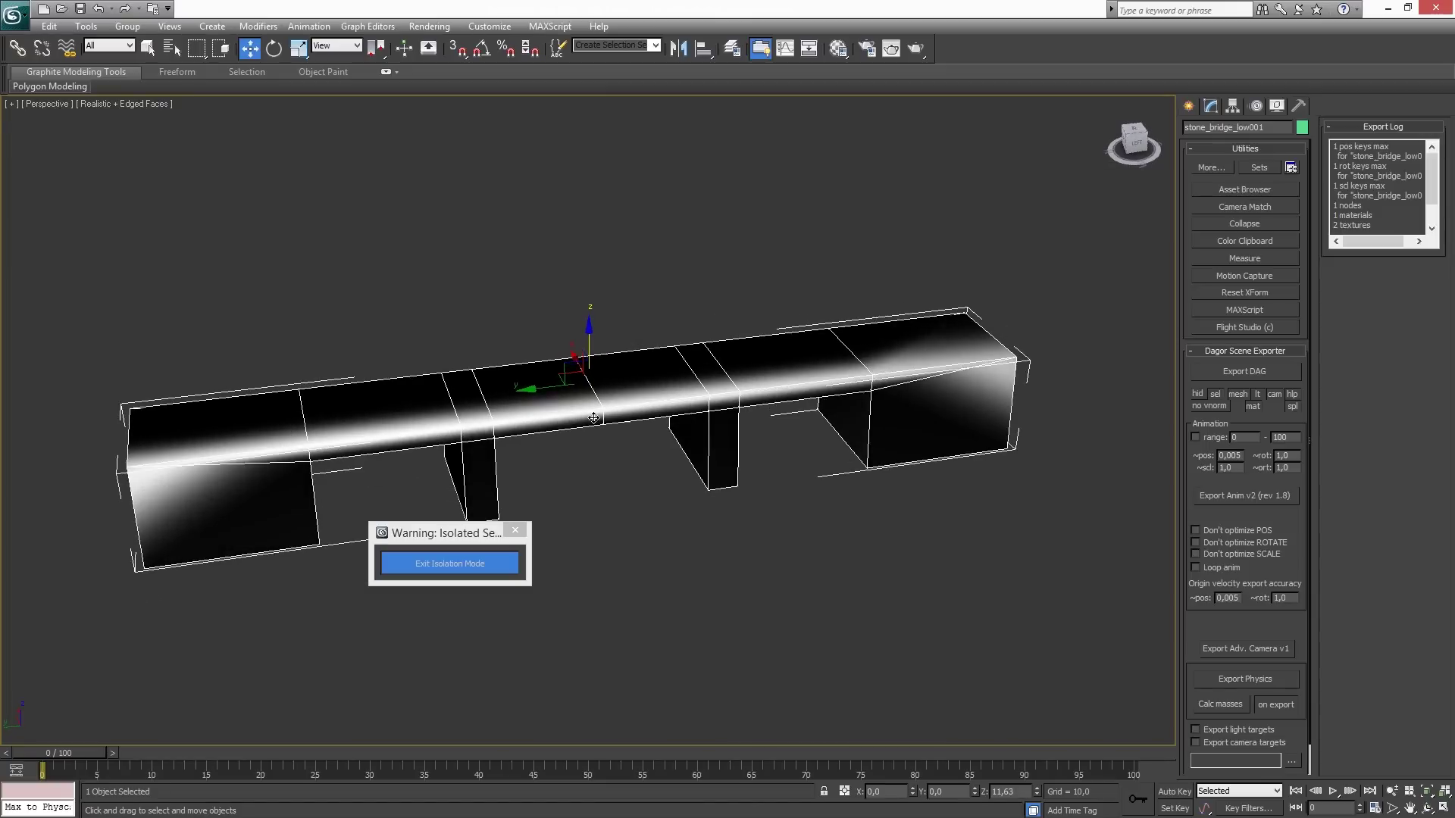
Remove smoothing group 1 from the deck polygon at the middle of stone_bridge_low001.
key("4")
left_click(545, 383)
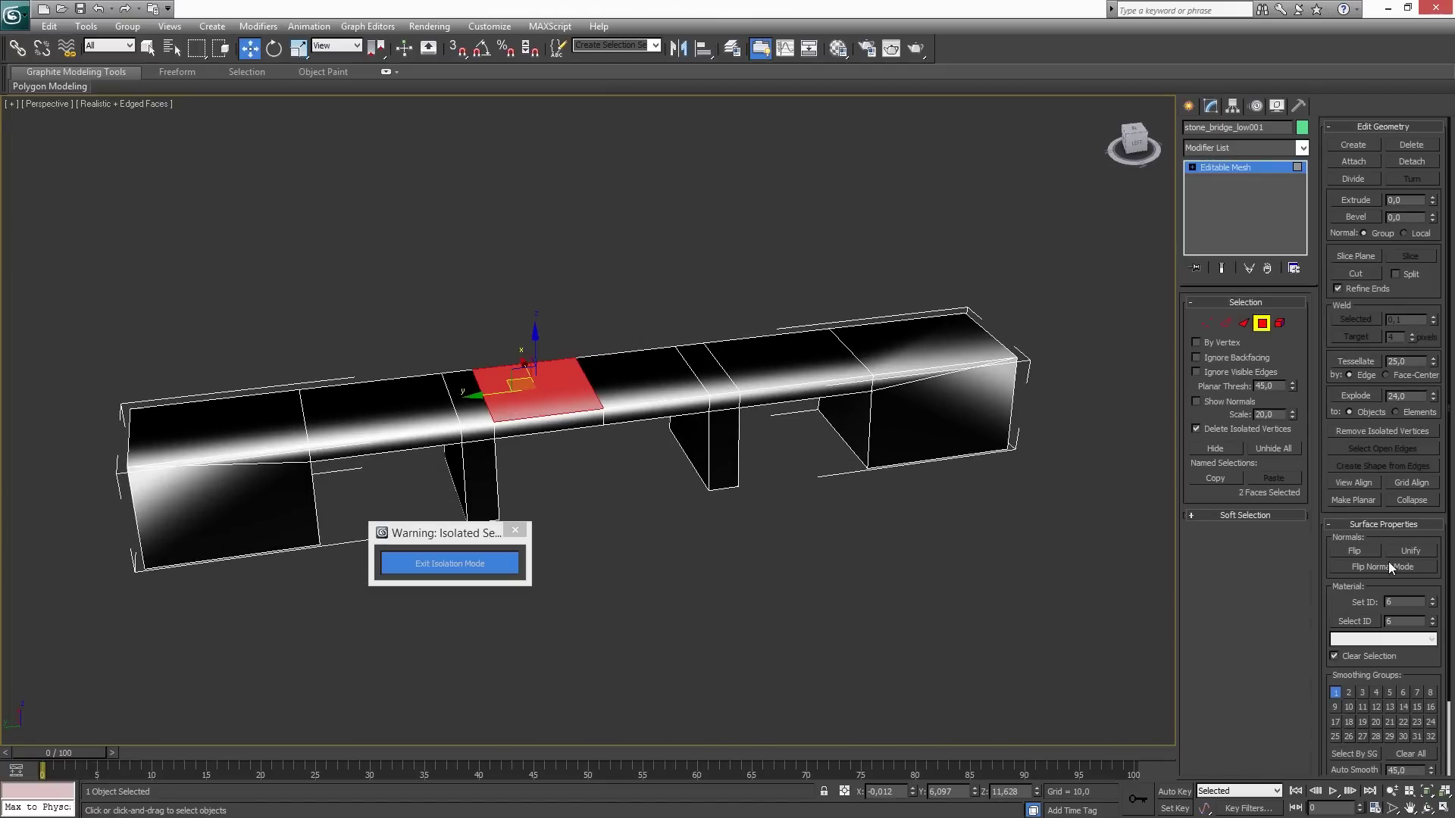
left_click(1336, 694)
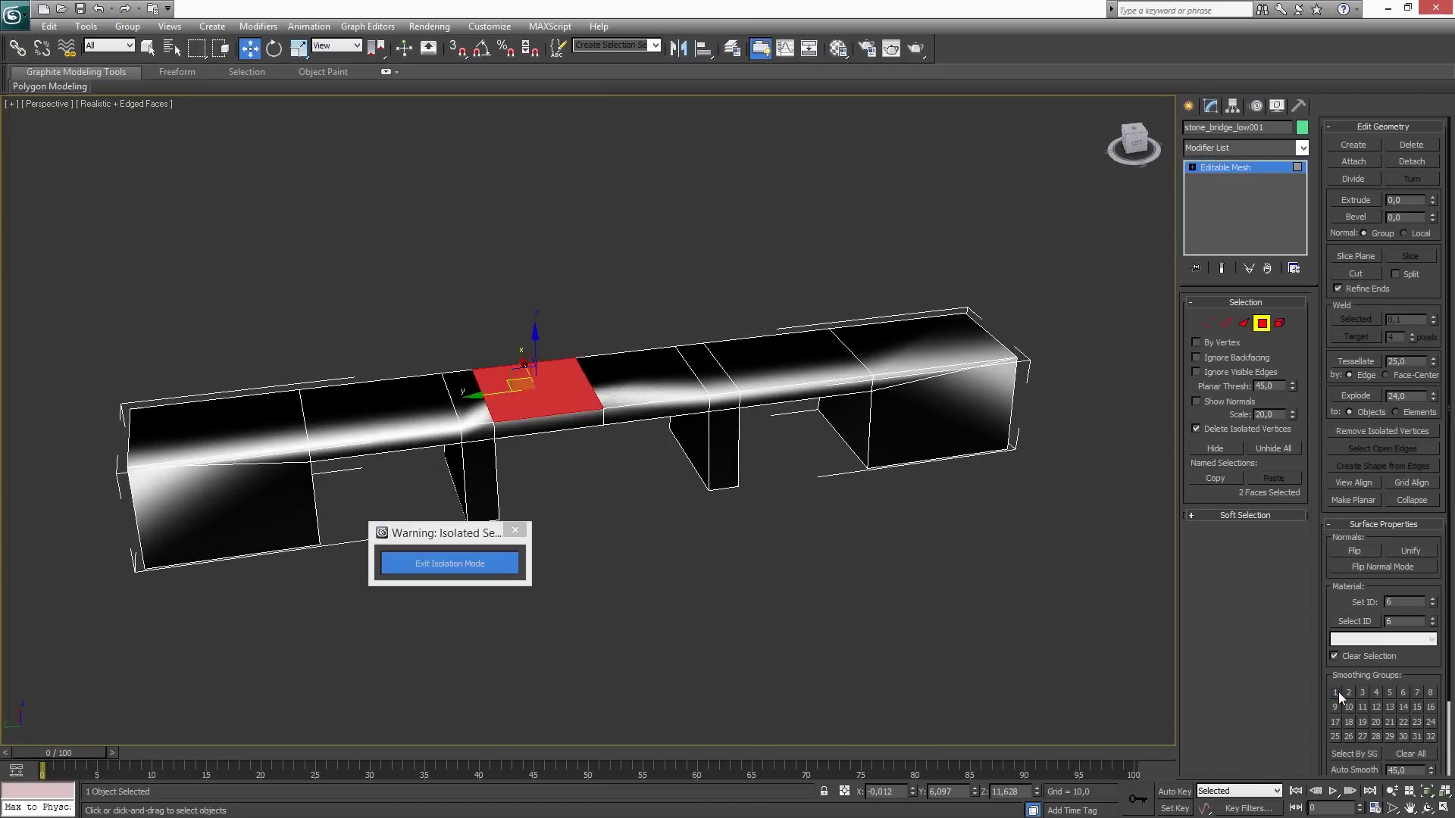
left_click(844, 541)
left_click(769, 545)
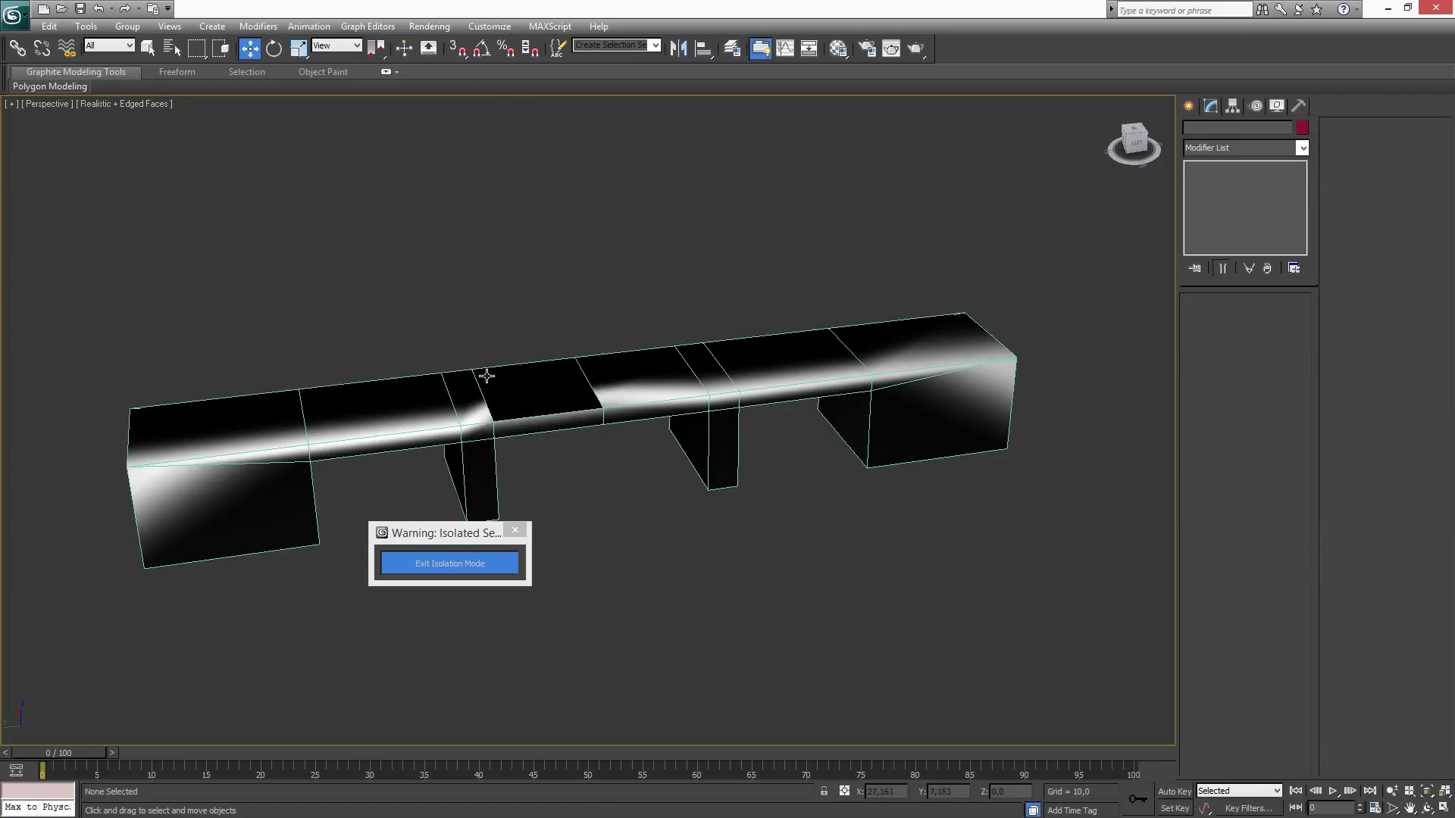
Export stone_bridge_low001 with the Dagor Scene Exporter, overwriting example_bridge.lod01.dag, and dismiss the warning.
left_click(702, 386)
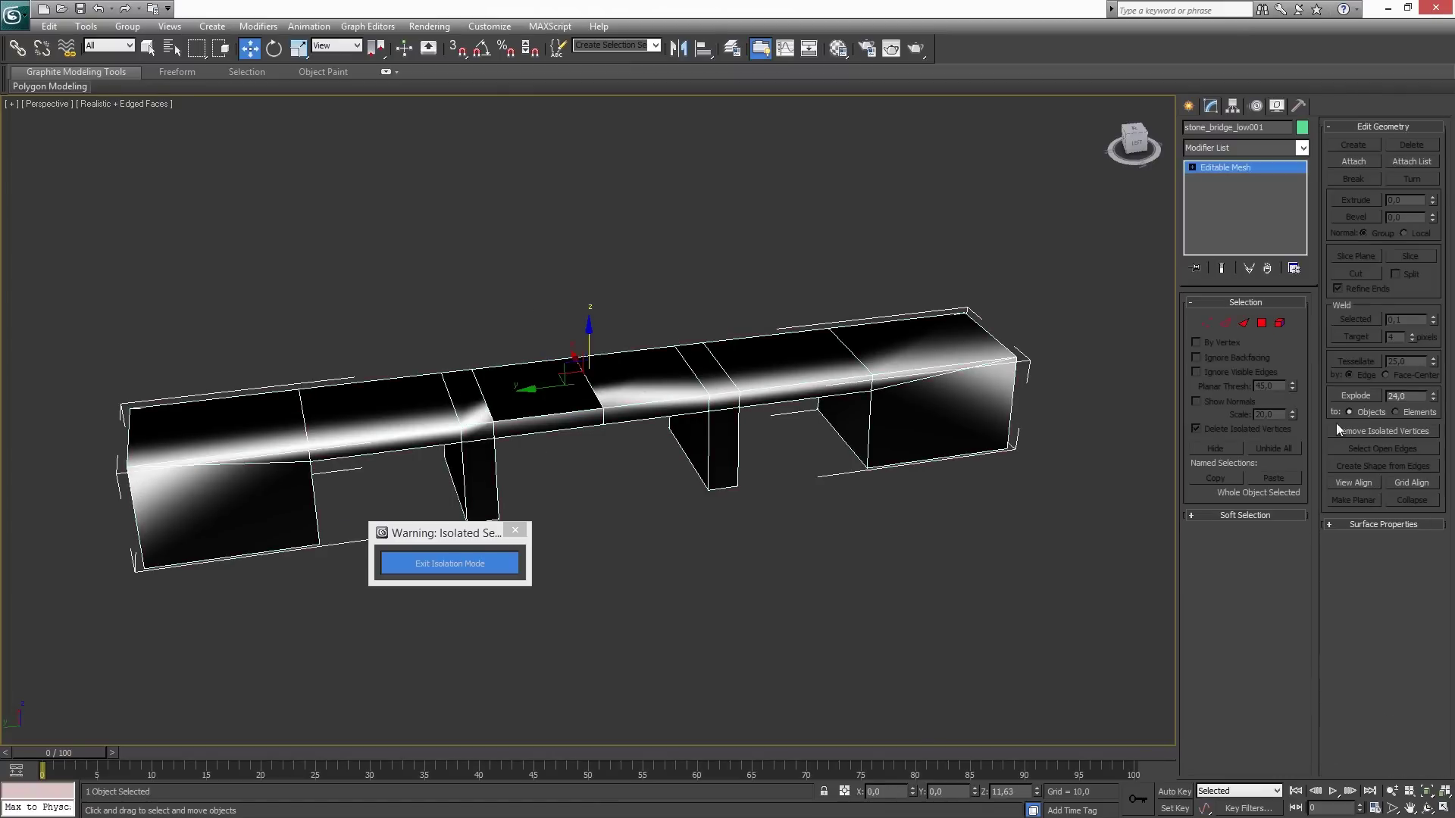
left_click(1298, 106)
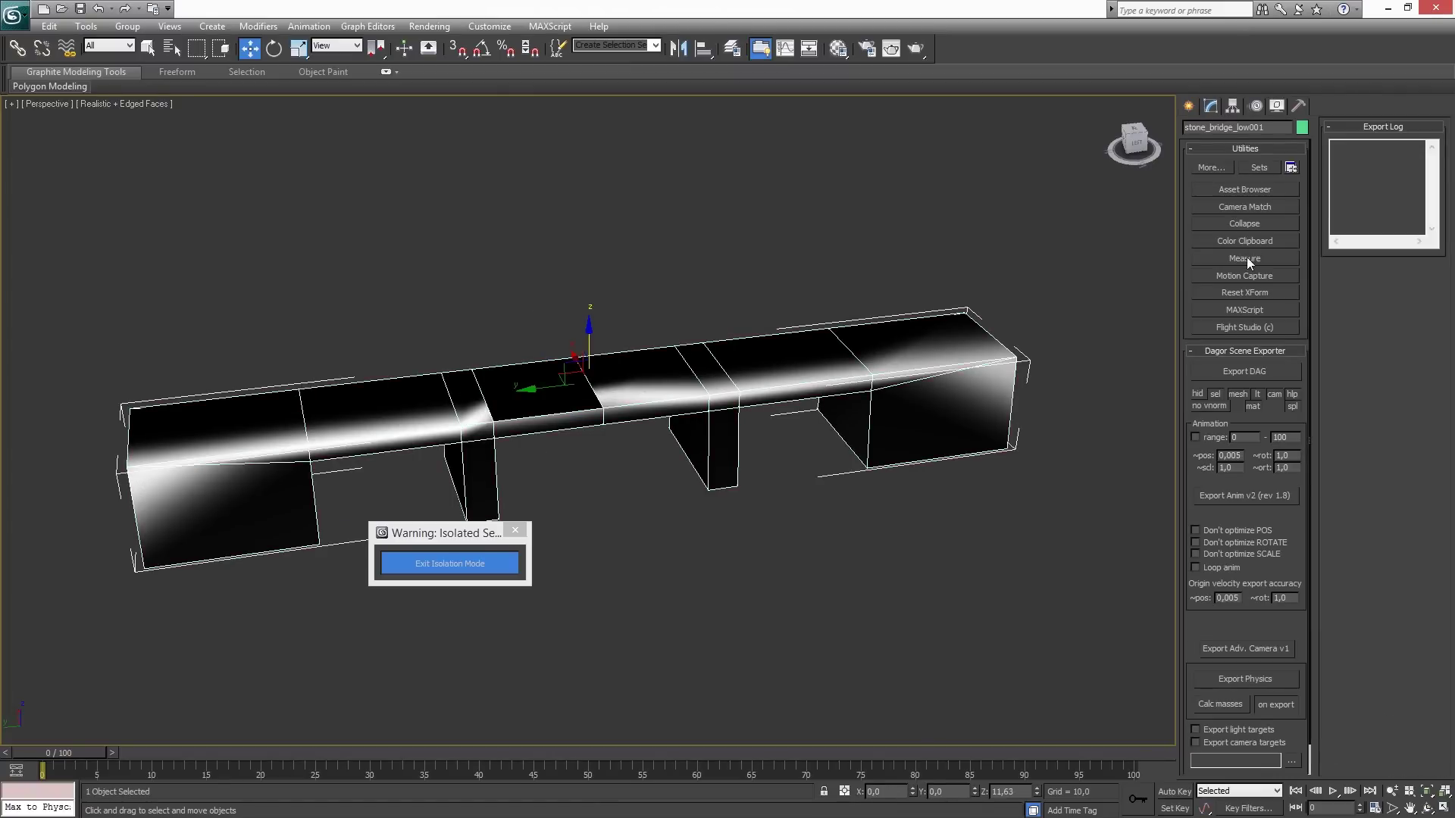
left_click(1245, 370)
double_click(739, 340)
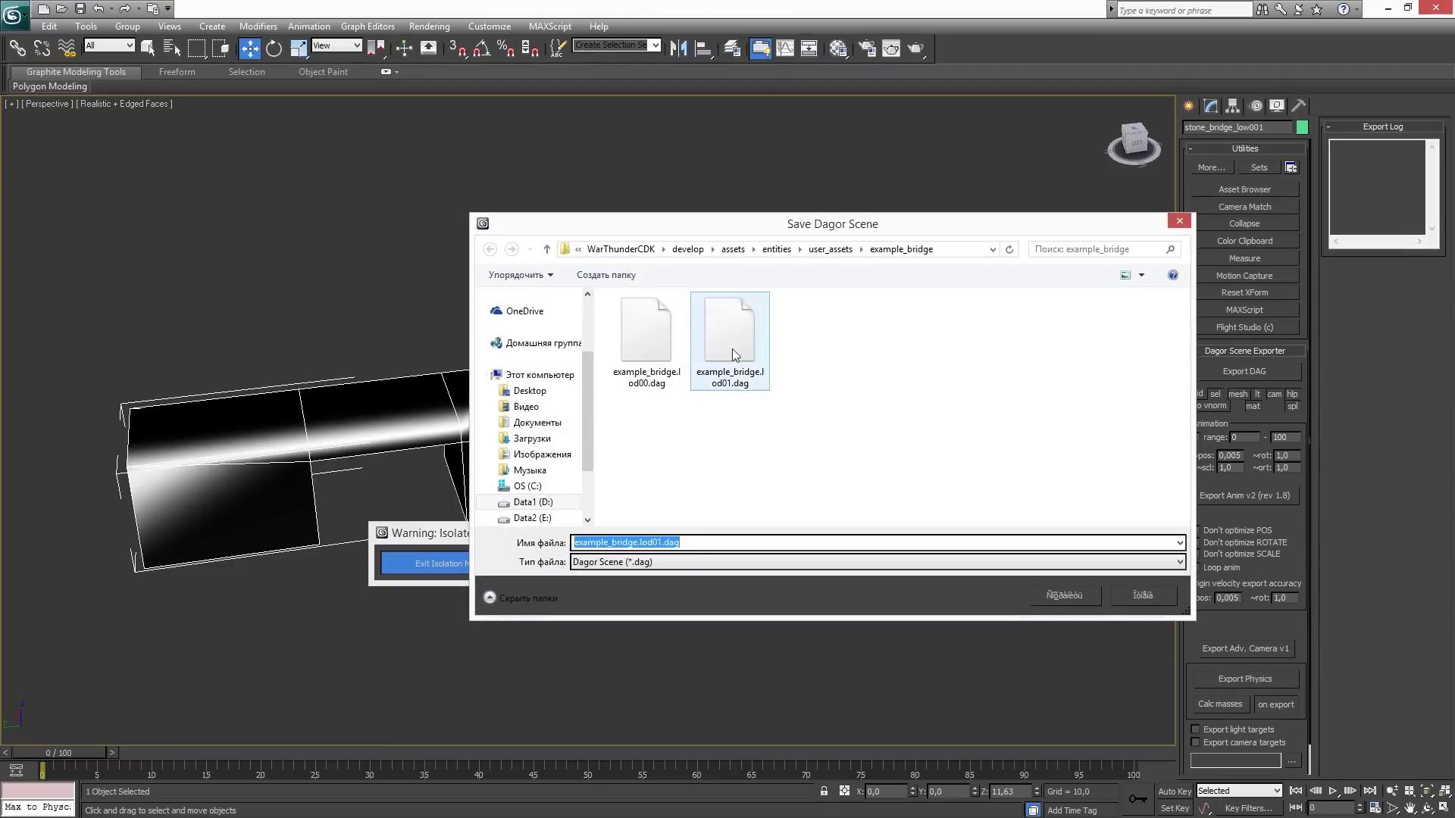
left_click(791, 473)
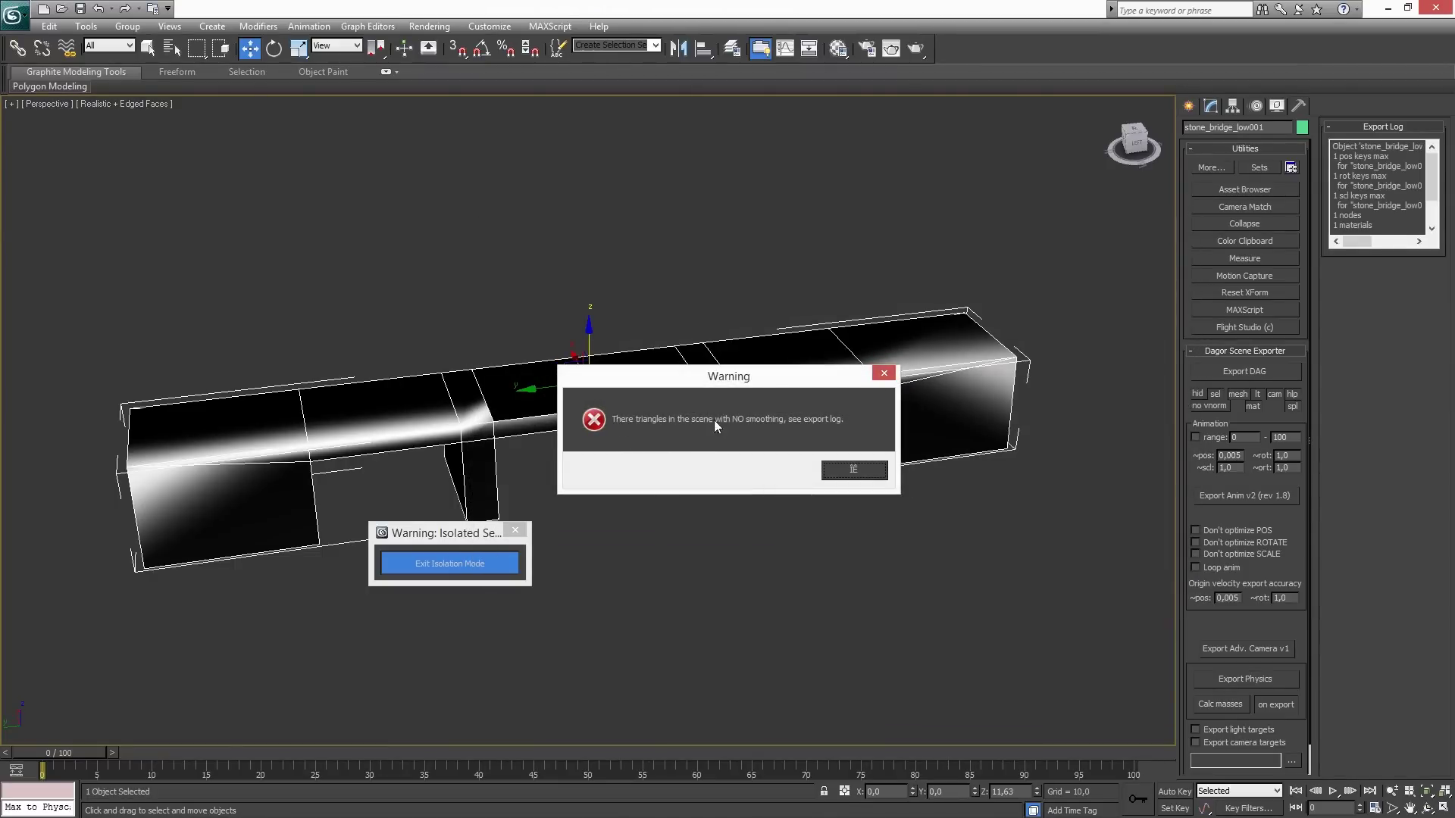
left_click(853, 471)
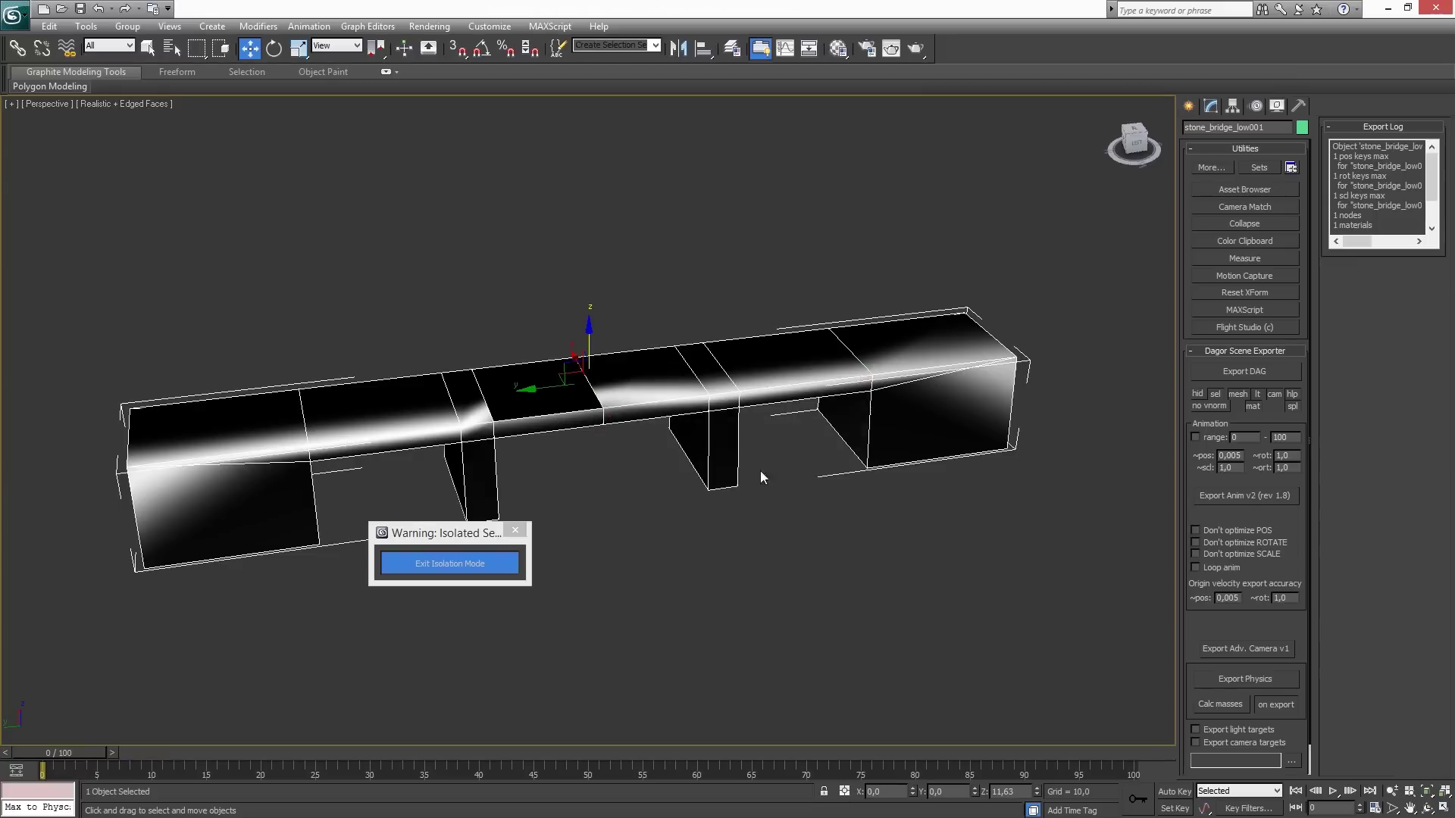
Apply Auto Smooth with a 45 threshold to all polygons of stone_bridge_low001 and turn off the edged-faces display.
middle_click_drag(559, 452, 573, 446, "alt")
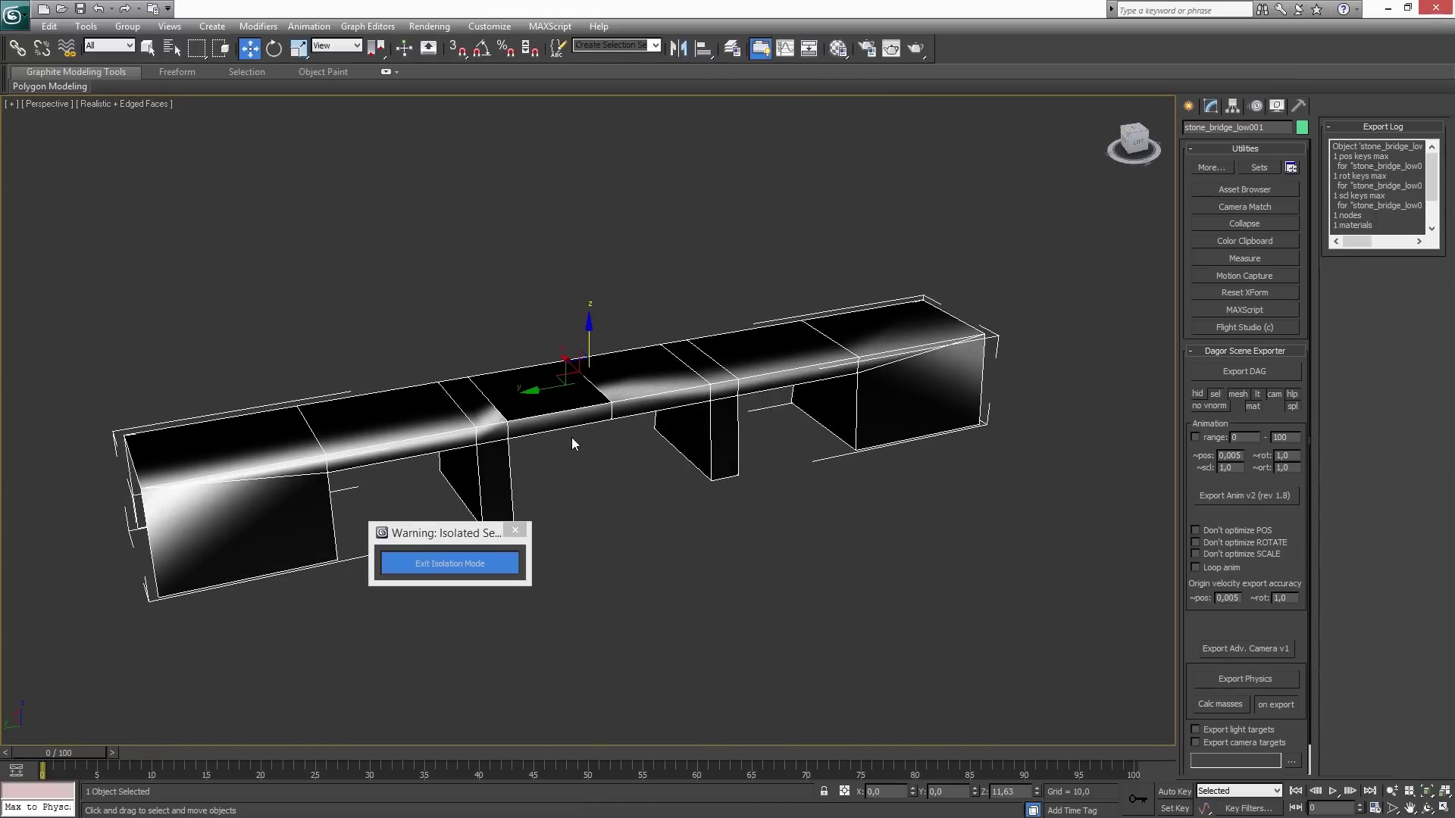
key("4")
left_click(571, 438)
key("ctrl+a")
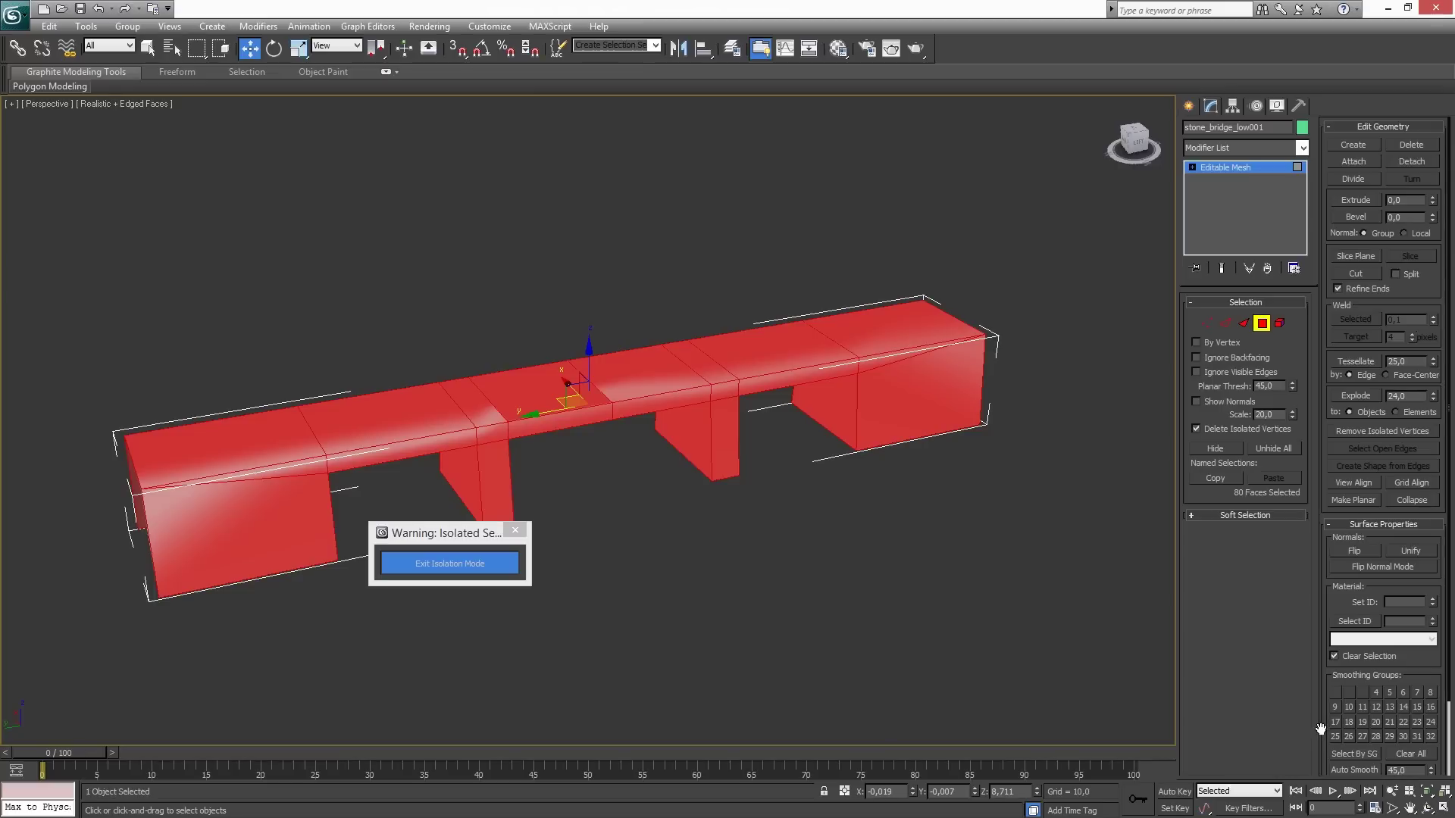
left_click_drag(1319, 722, 1320, 604)
left_click(1361, 687)
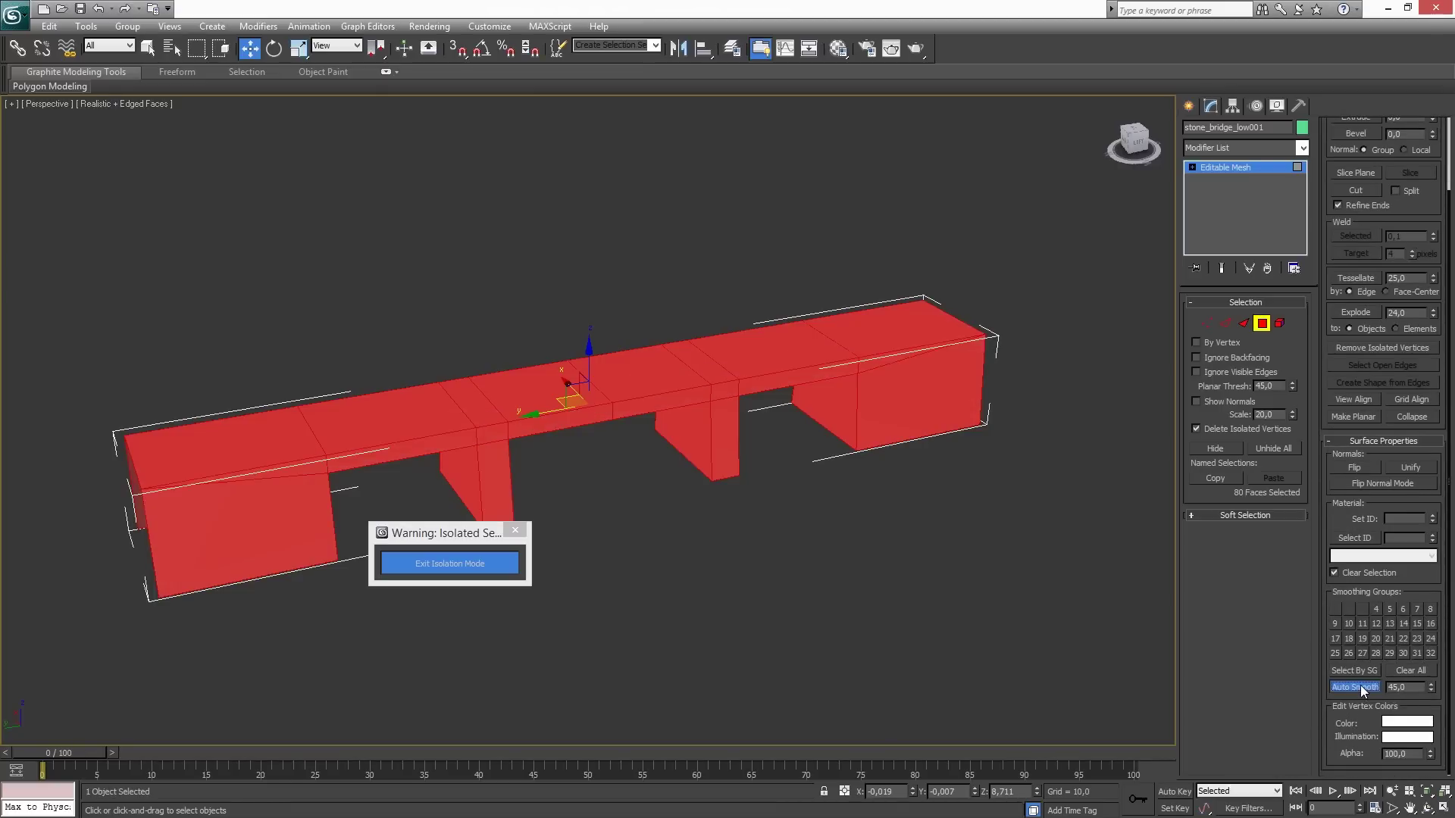
left_click(888, 574)
key("F4")
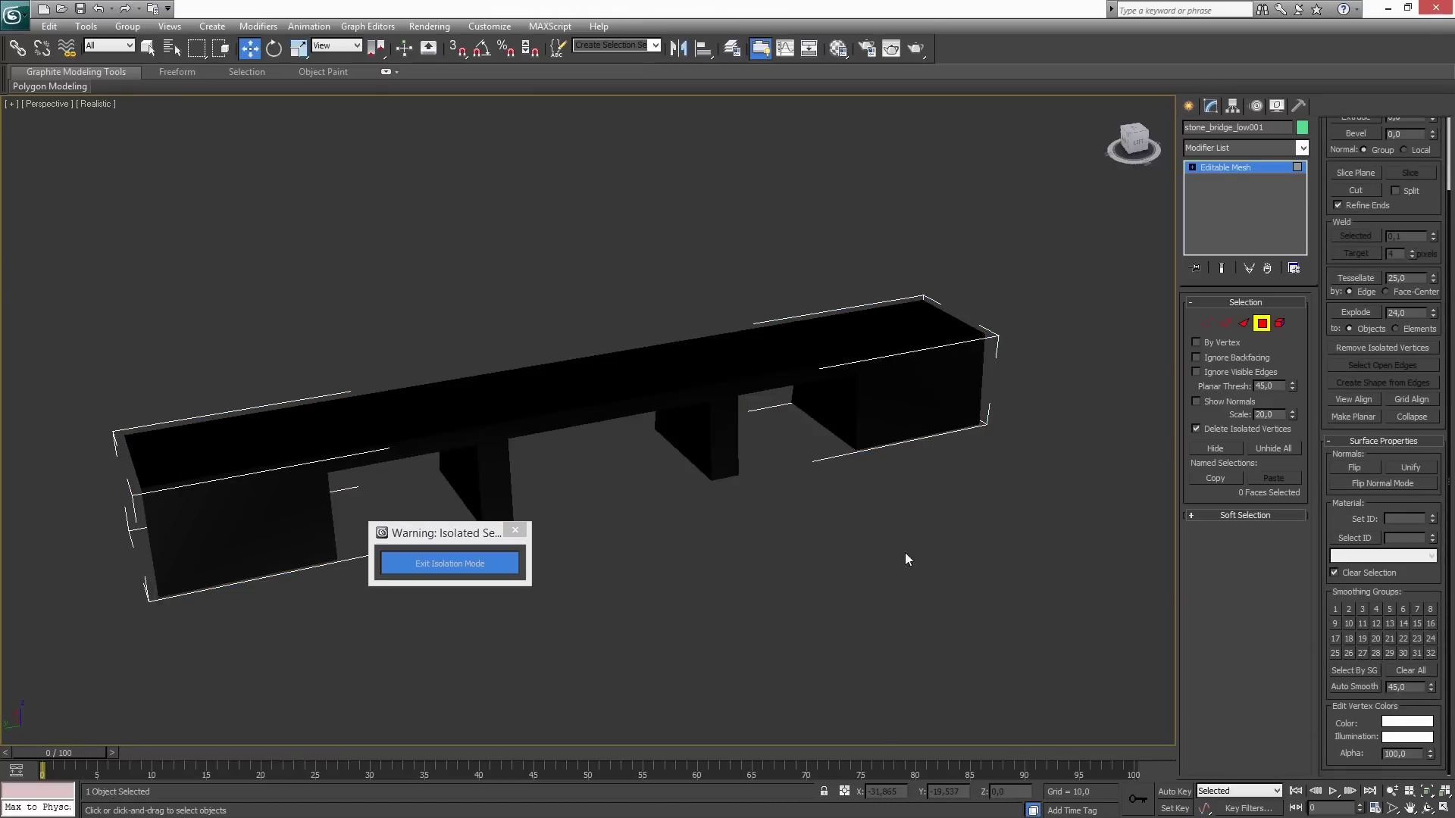
Leave polygon editing and export stone_bridge_low001 with the Dagor Scene Exporter, overwriting the existing lod01 DAG file in user_assets.
left_click(1262, 323)
middle_click_drag(572, 500, 513, 491, "alt")
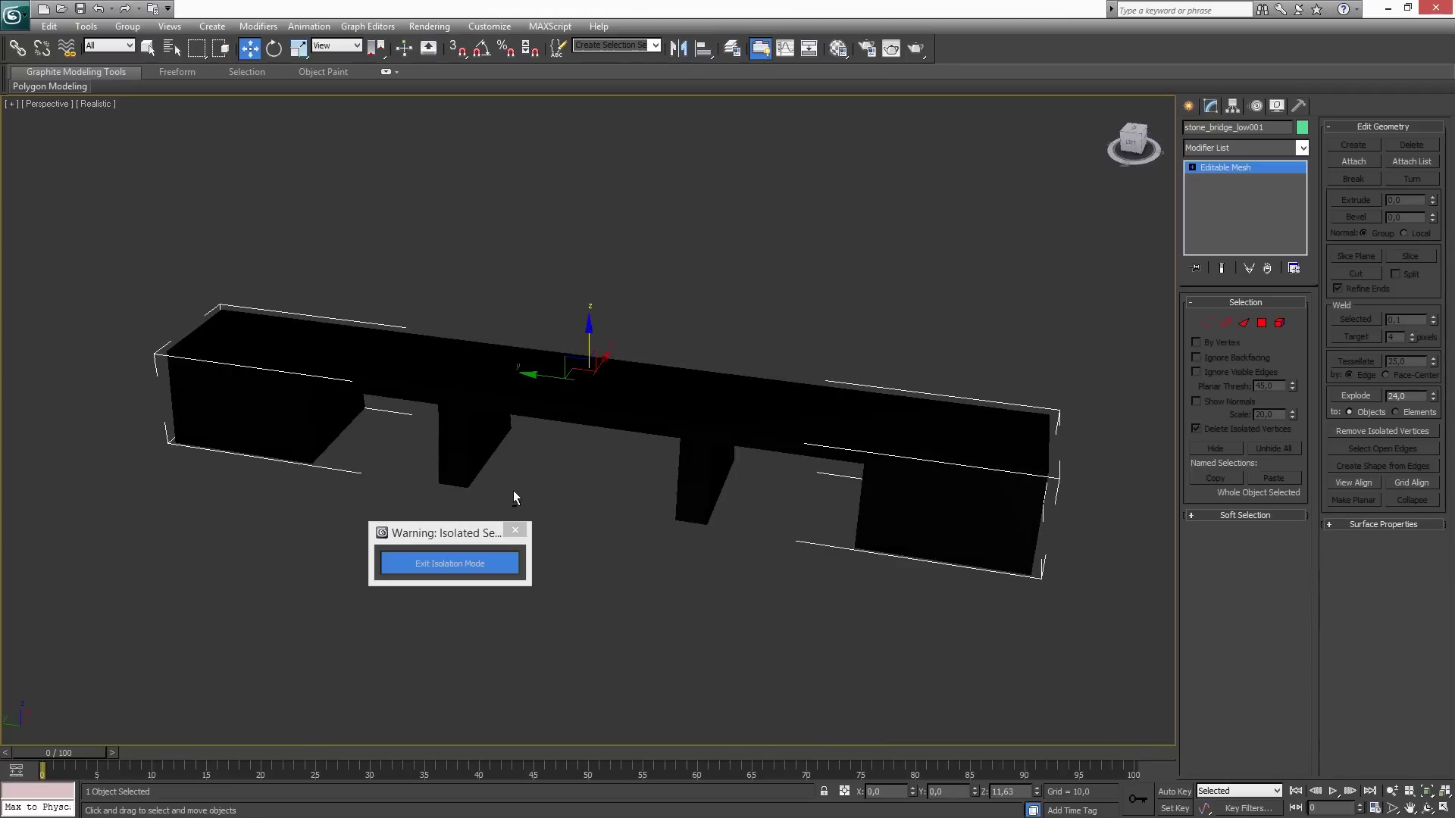
left_click(1299, 108)
left_click(1245, 371)
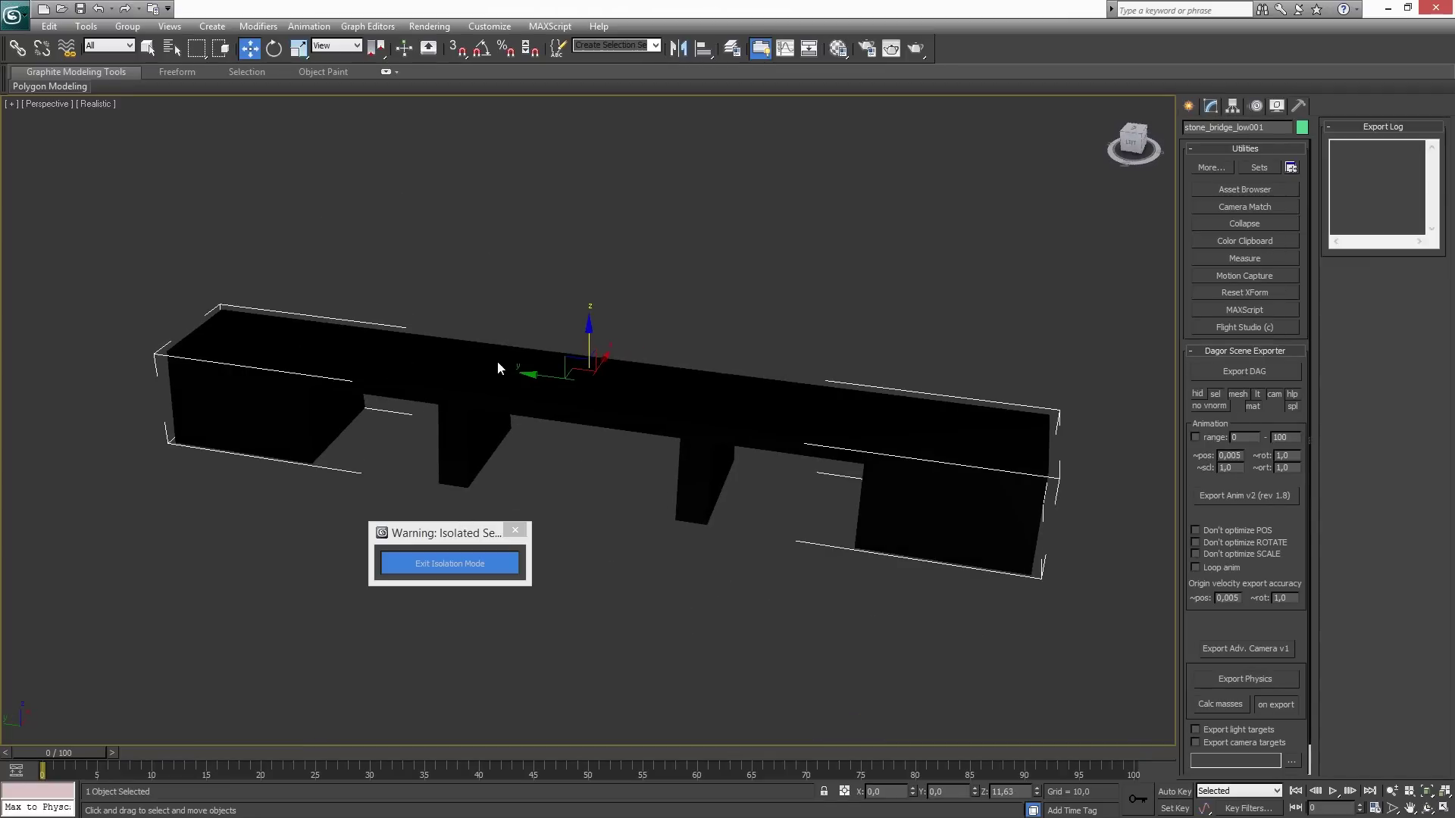
double_click(734, 345)
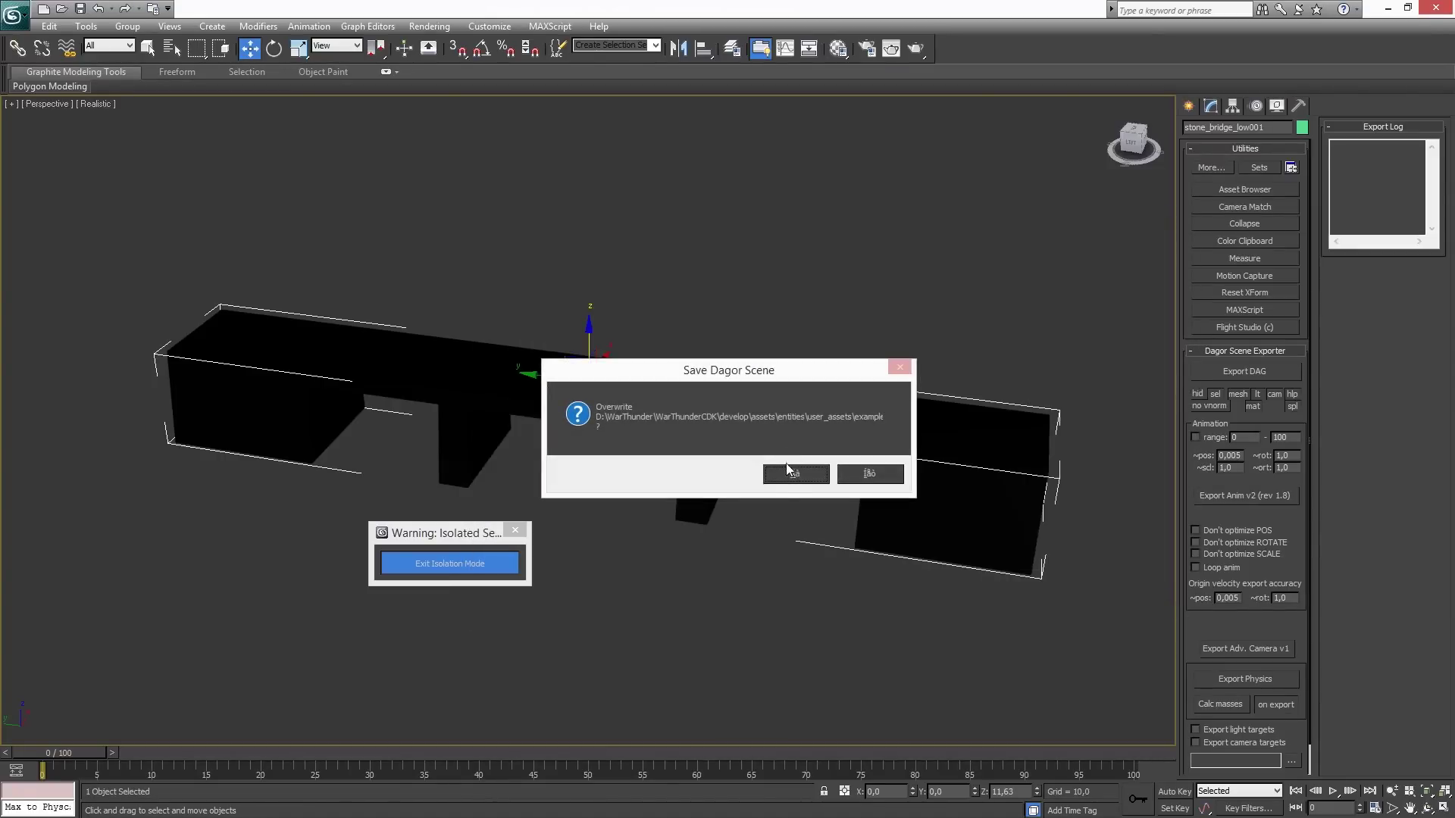
left_click(785, 474)
Switch to the Asset Viewer and compare example_bridge in lod_1 and lod_0, including lod_0 from far away.
key("alt+Tab")
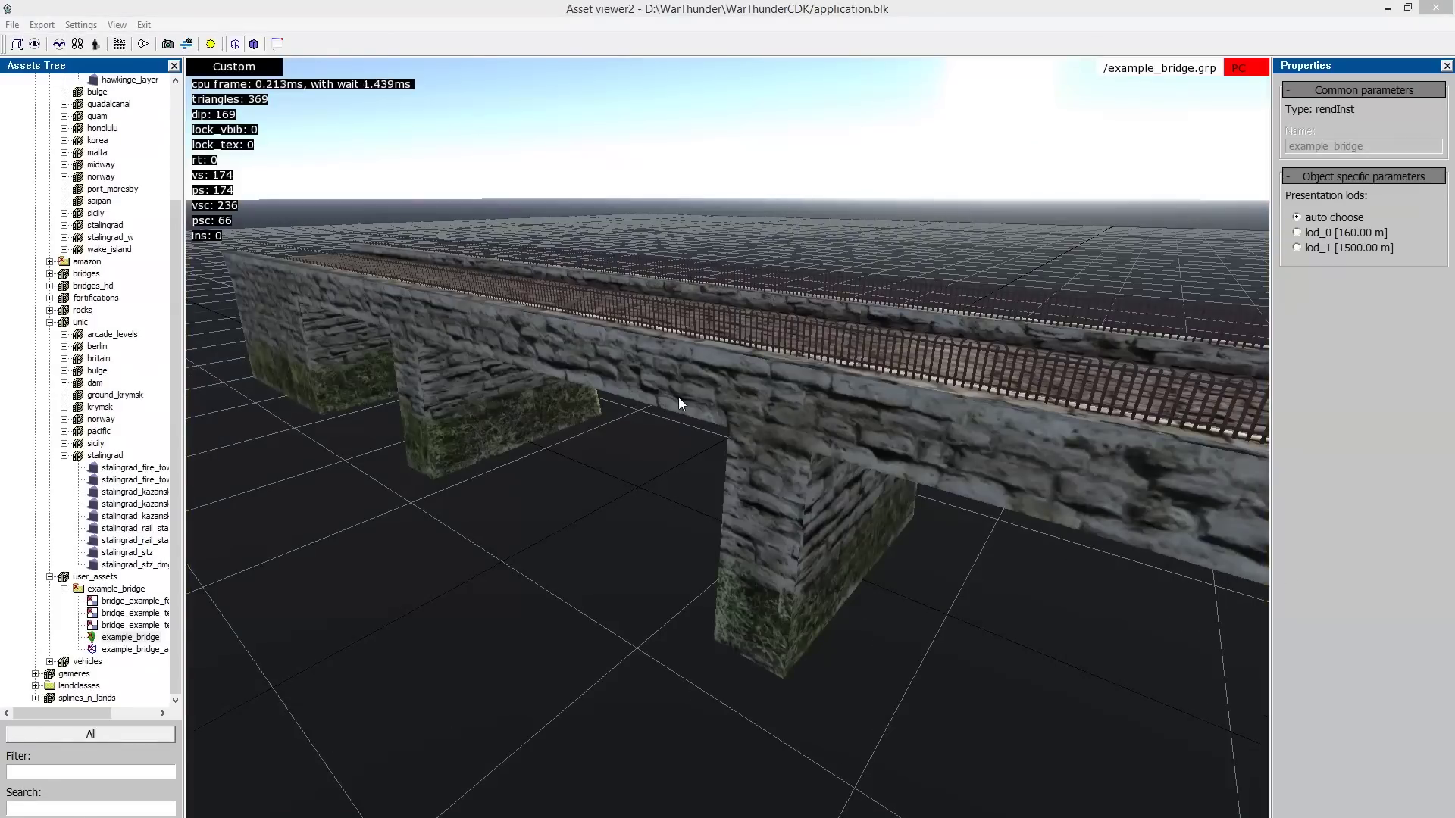
middle_click_drag(679, 398, 644, 462)
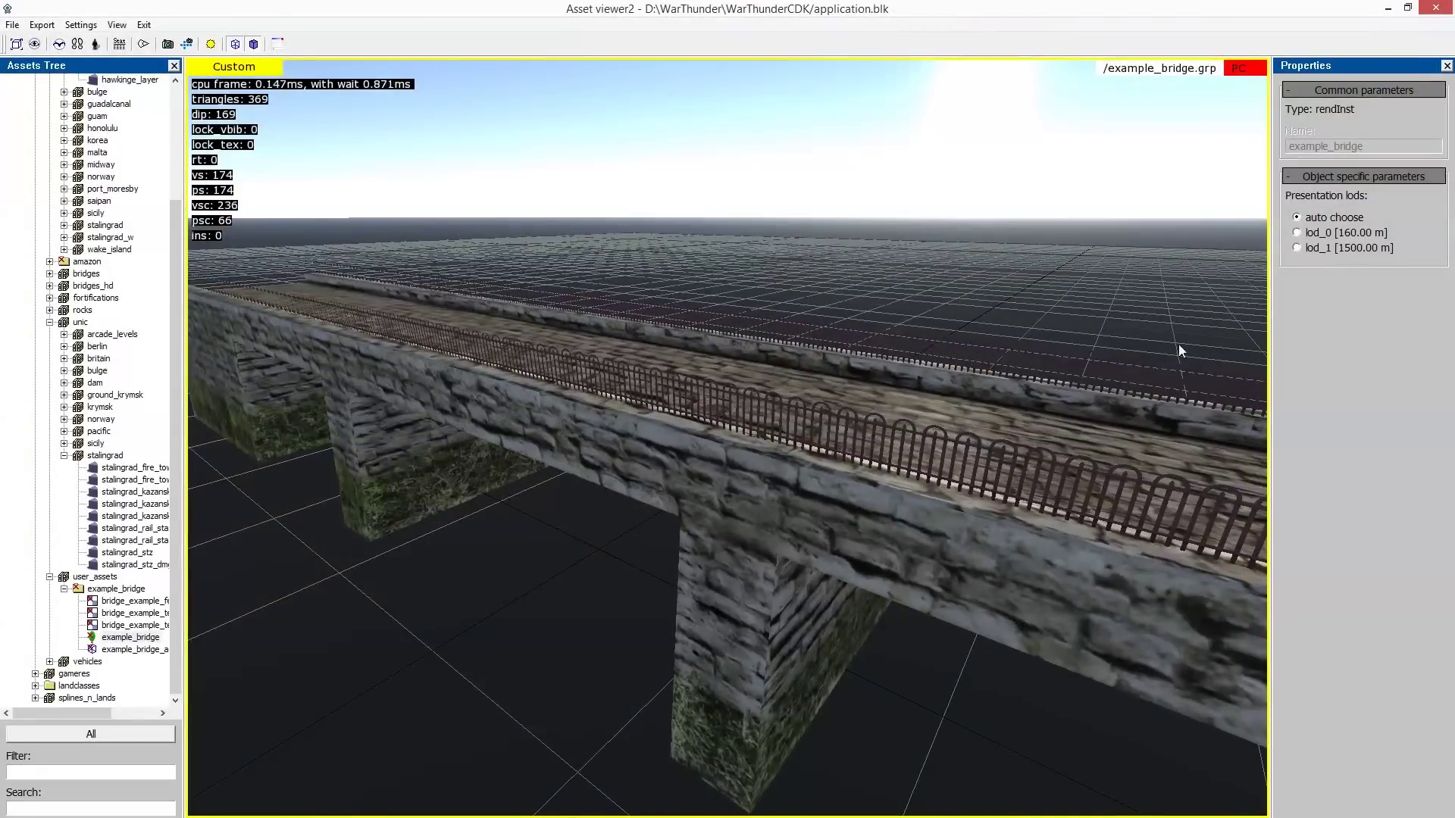
left_click(1326, 253)
middle_click_drag(932, 397, 1046, 423)
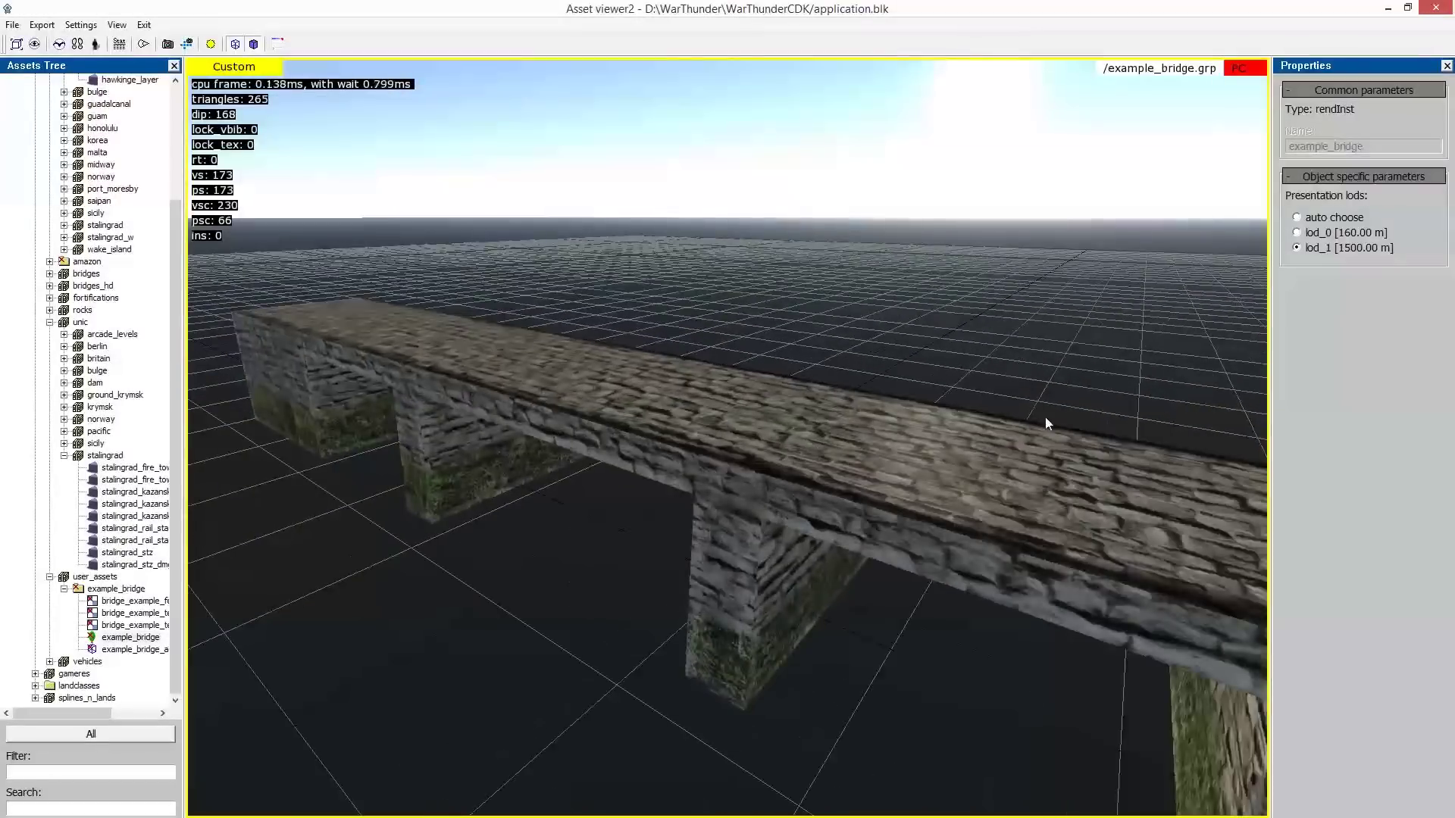
left_click(1297, 233)
middle_click_drag(882, 279, 939, 285)
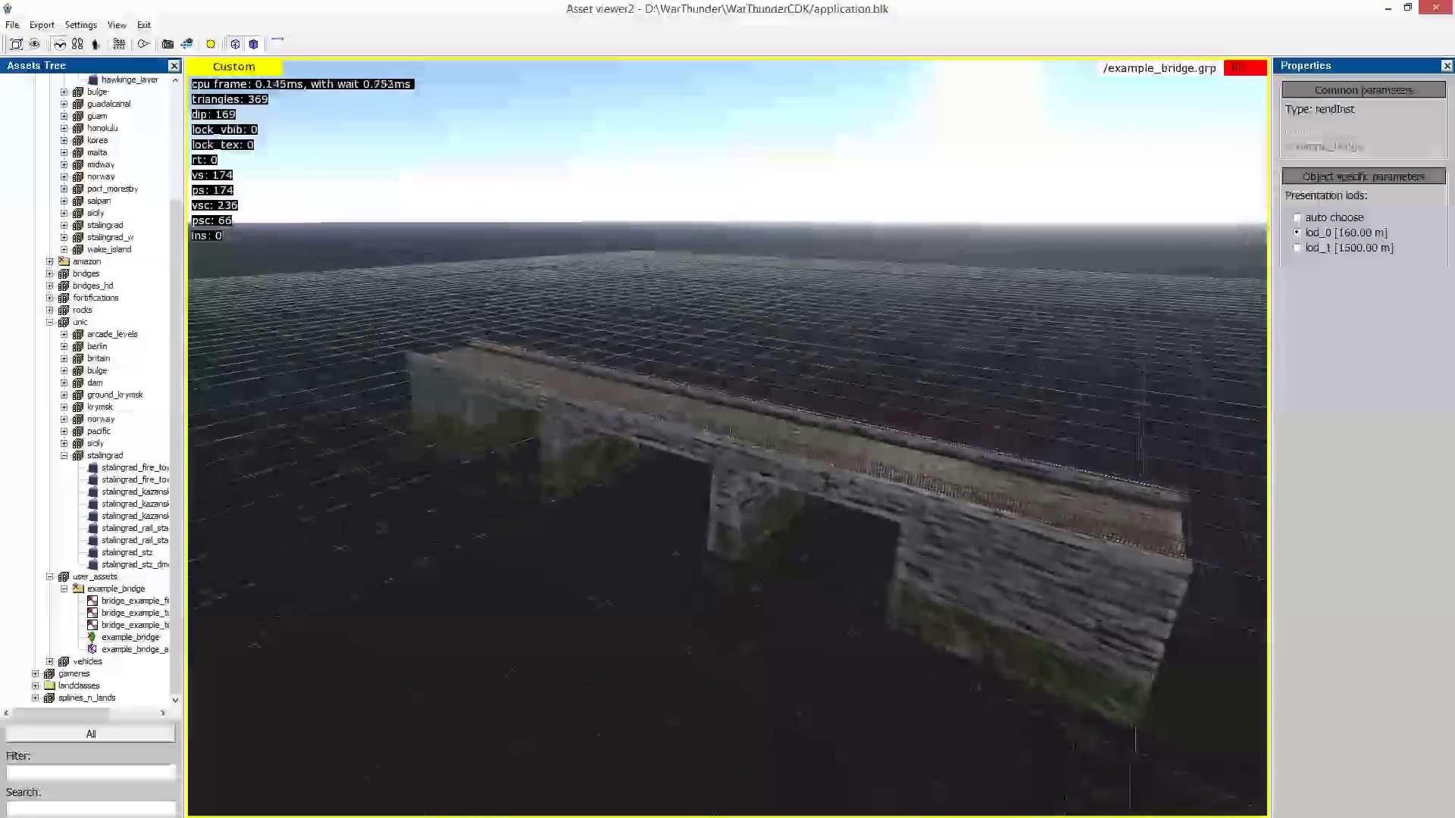
scroll(728, 437, "down", 5)
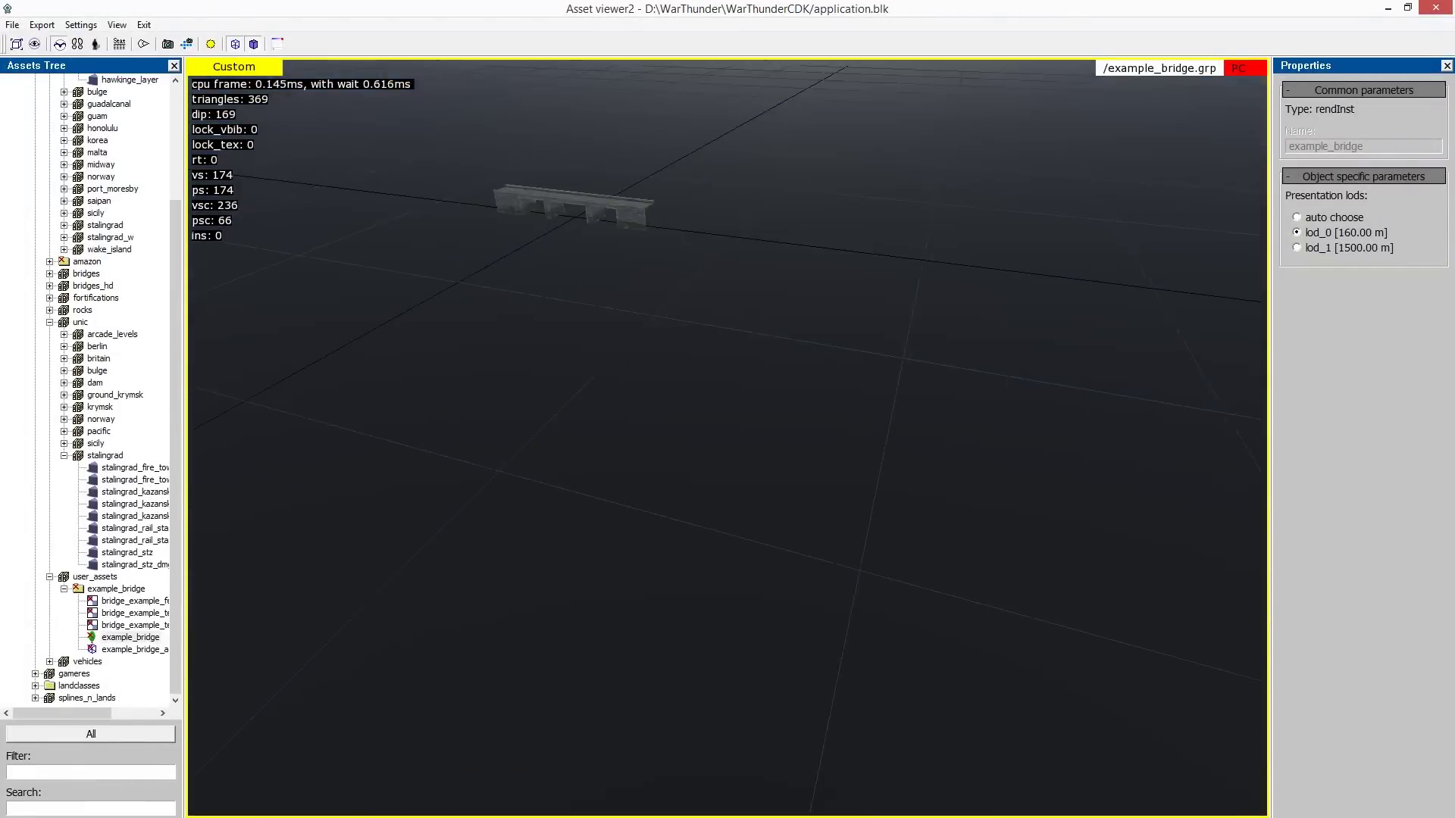
middle_click_drag(882, 284, 881, 283)
Set the presentation lods of example_bridge to auto choose and inspect the bridge at closer range.
left_click(1297, 218)
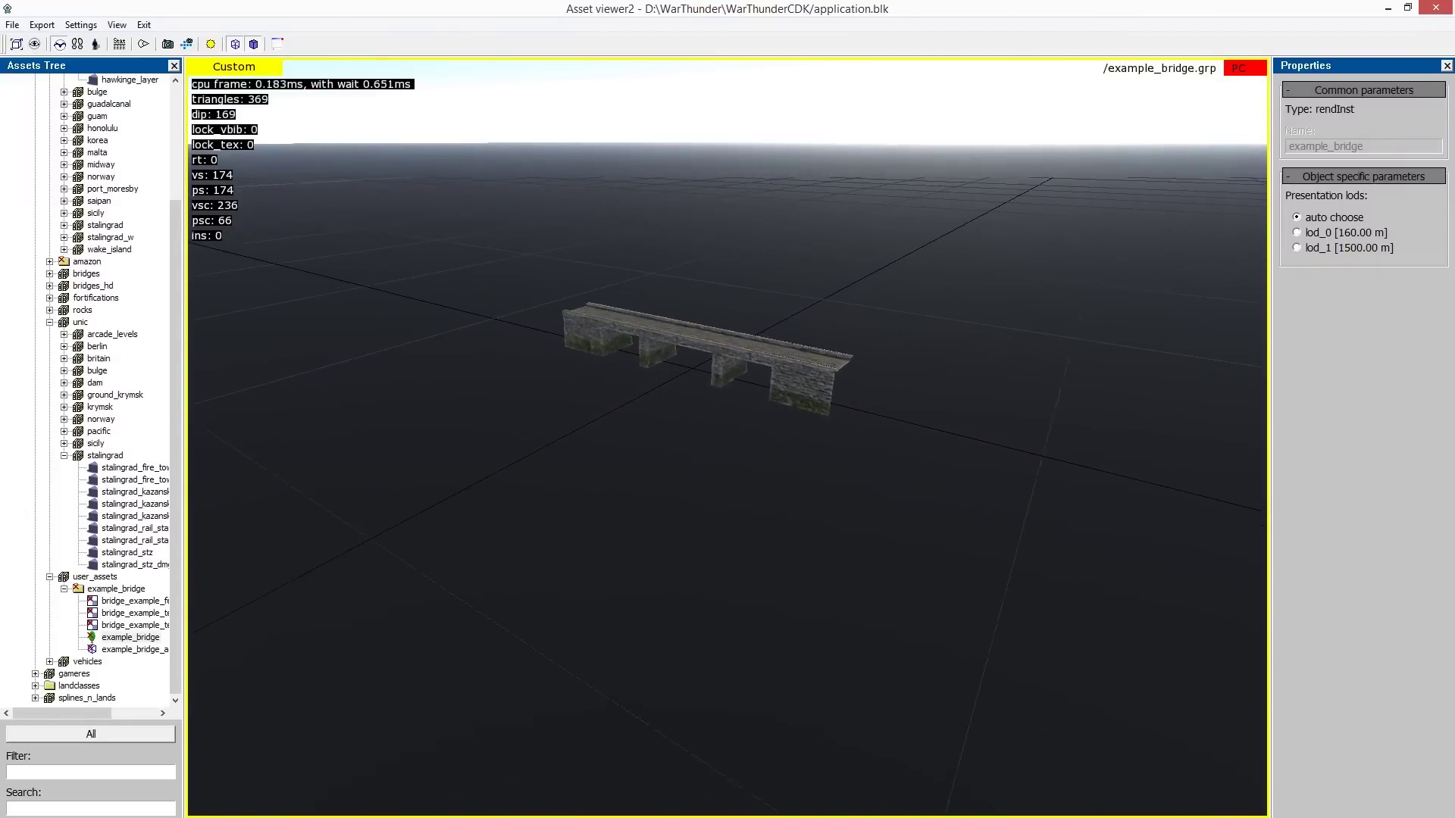
key("w")
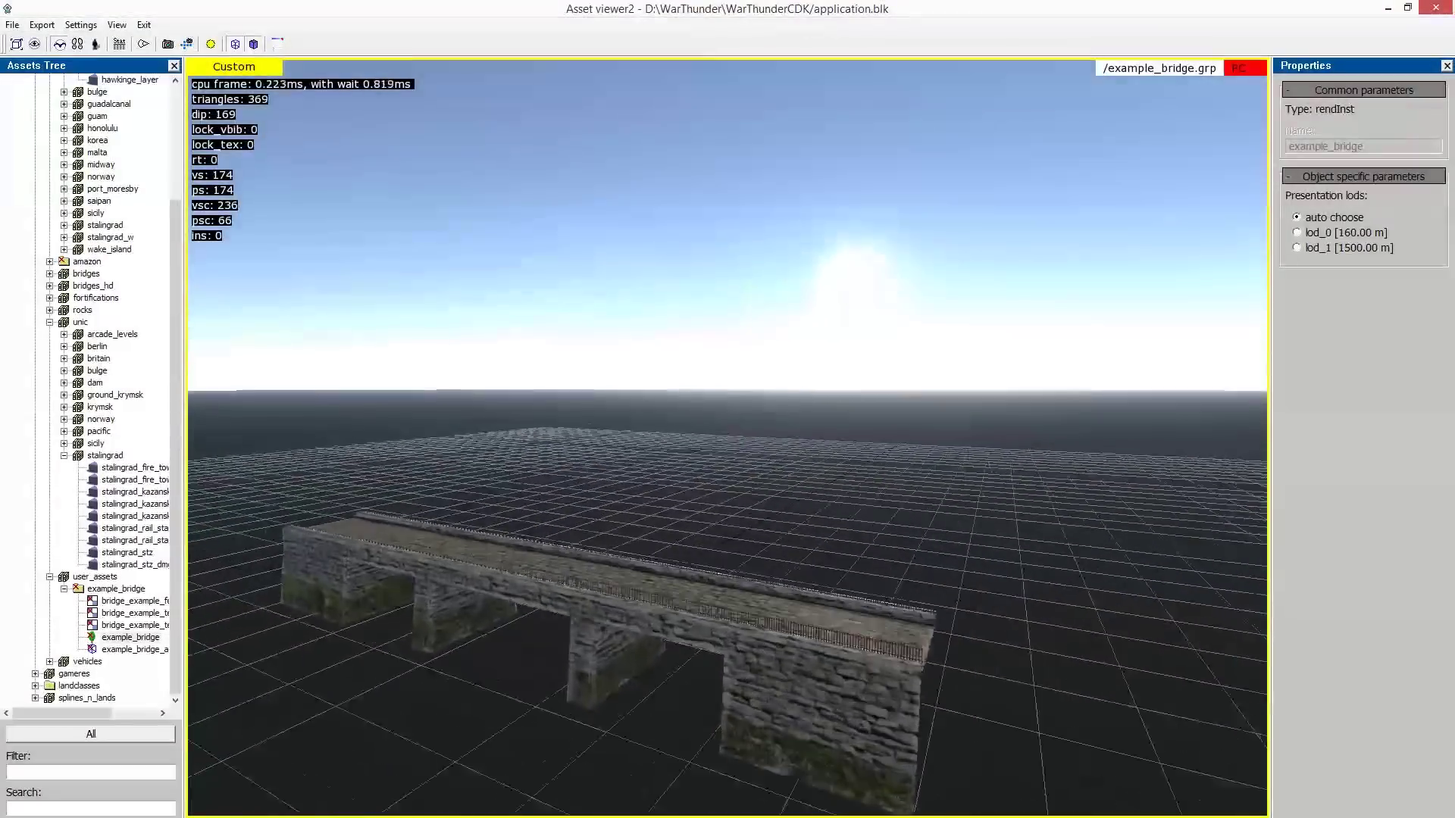
key("s")
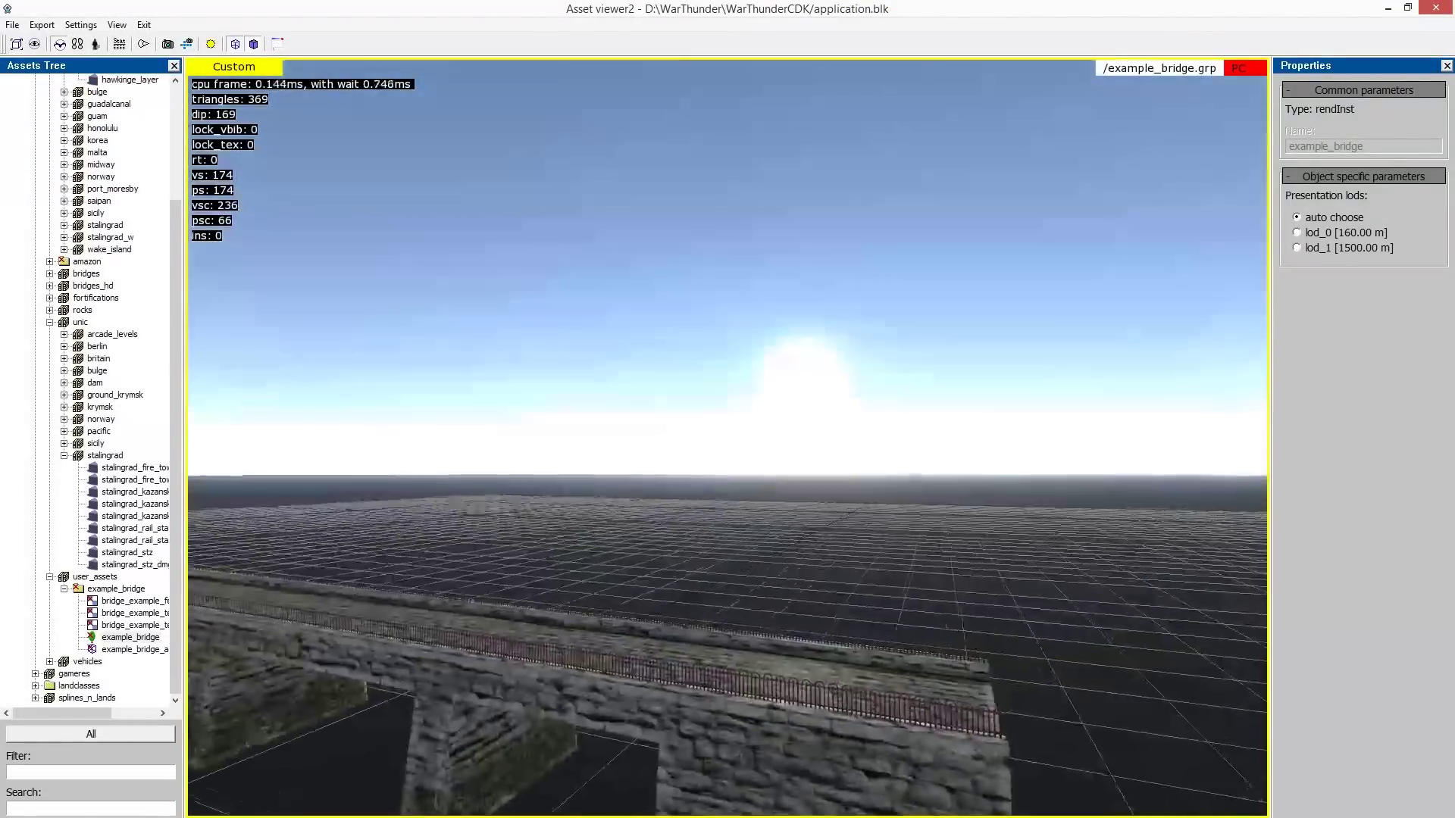
key("space")
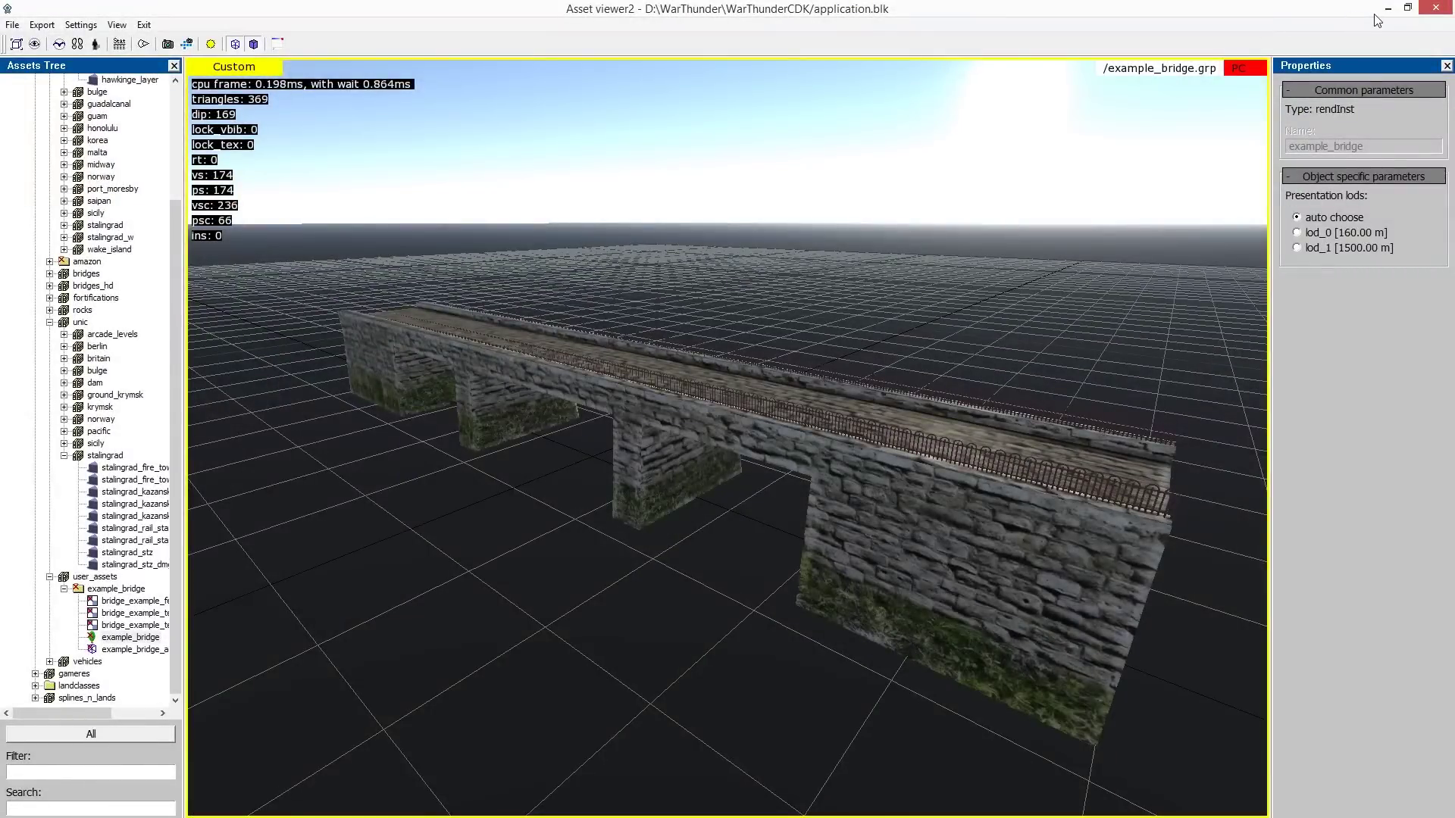
Minimize the Asset Viewer, launch LocationEd and open the recent level cdk_location_test.level.blk in the WarThunderCDK workspace.
left_click(1390, 9)
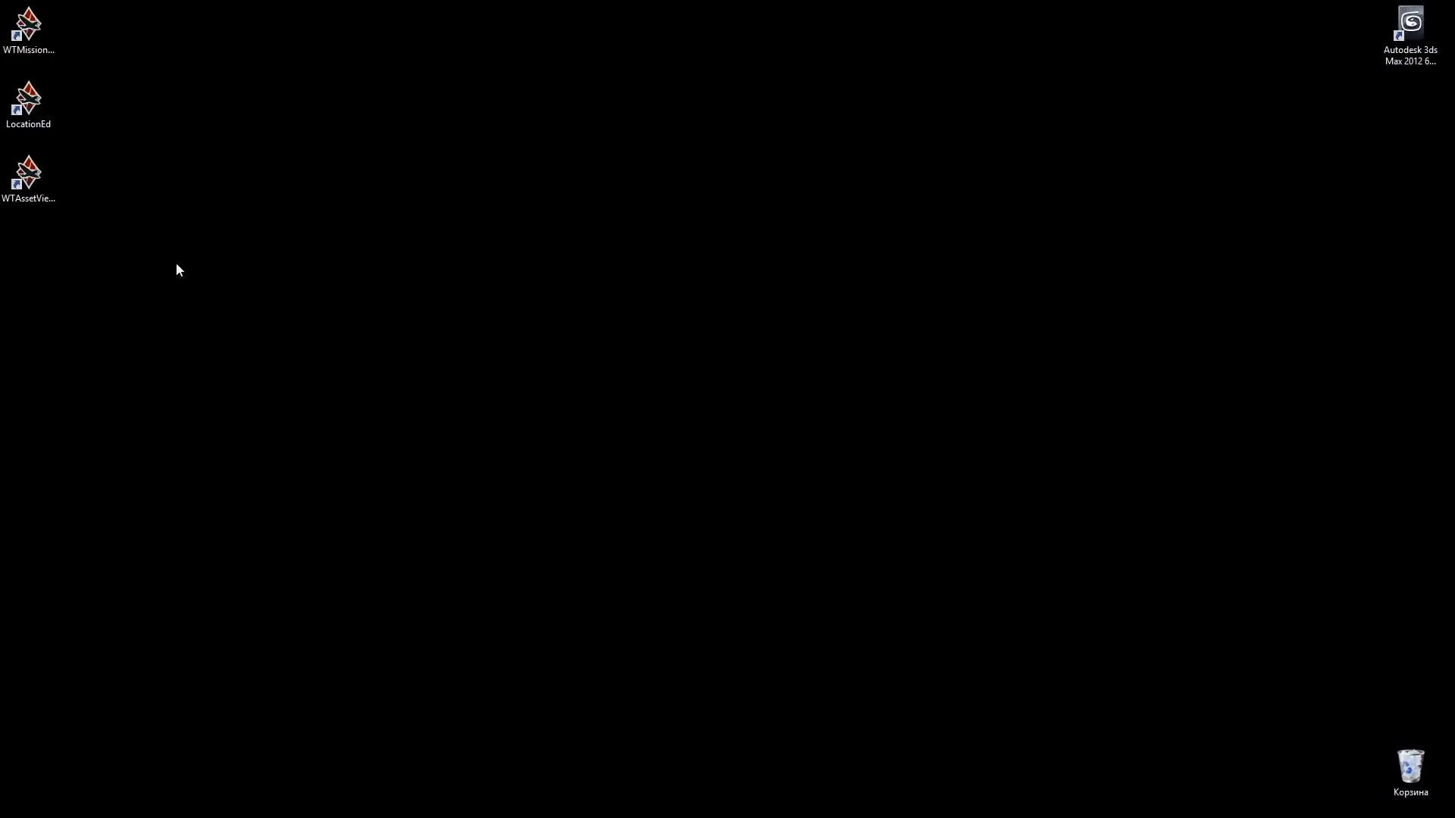
double_click(33, 111)
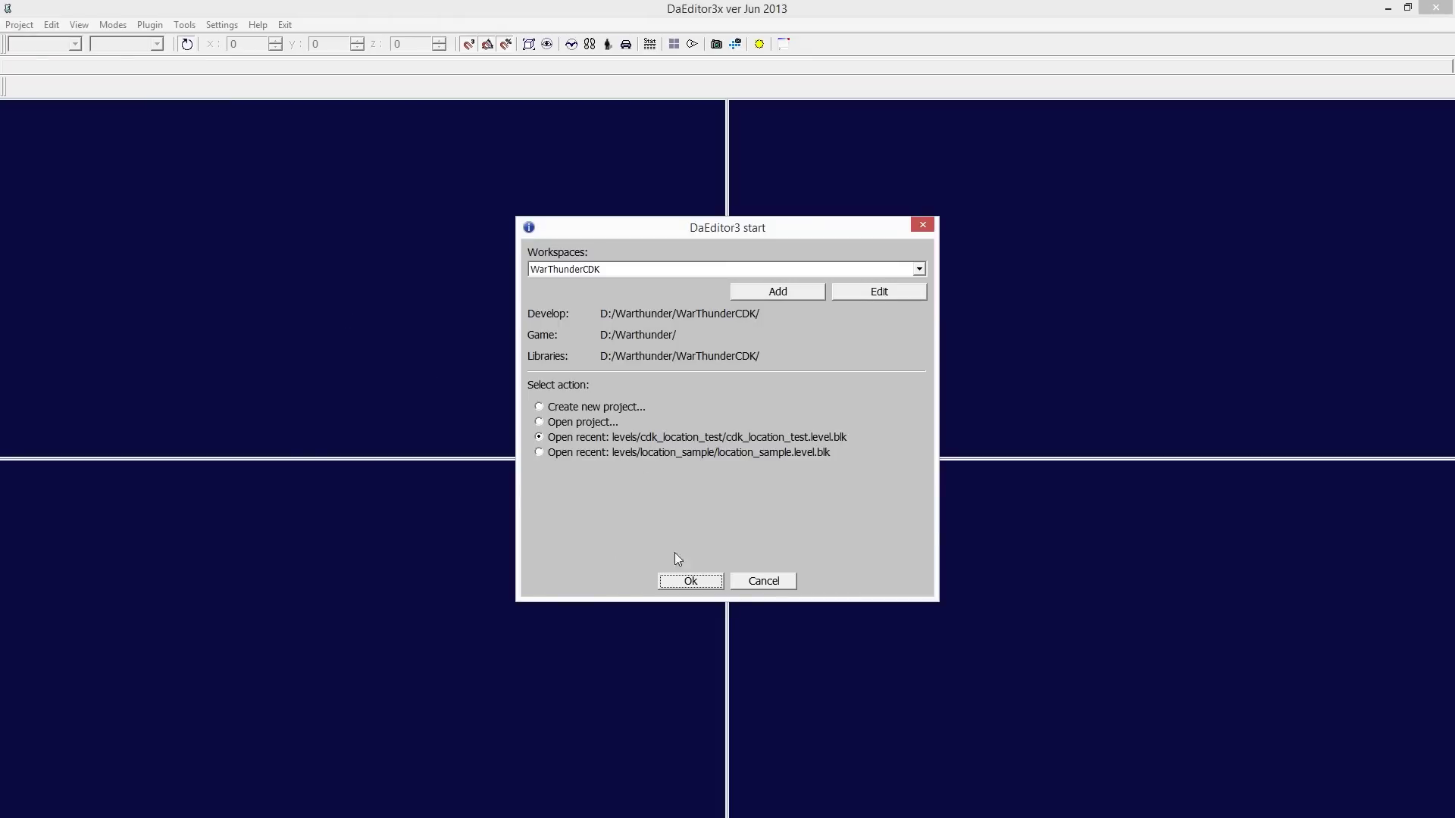
left_click(691, 583)
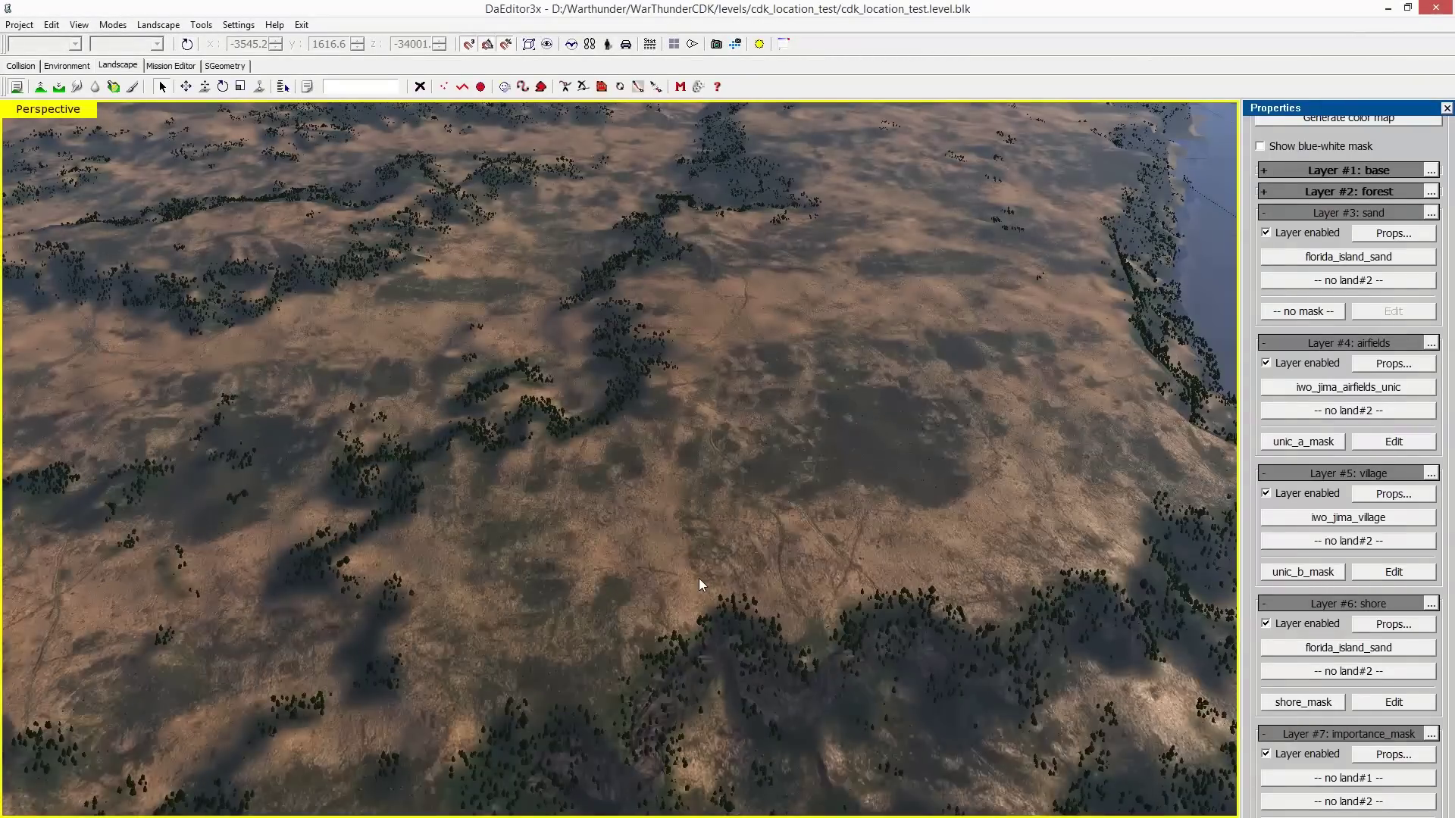
Create an example_bridge entity from assets/entities/user_assets on the open brown terrain and end entity placement.
key("space")
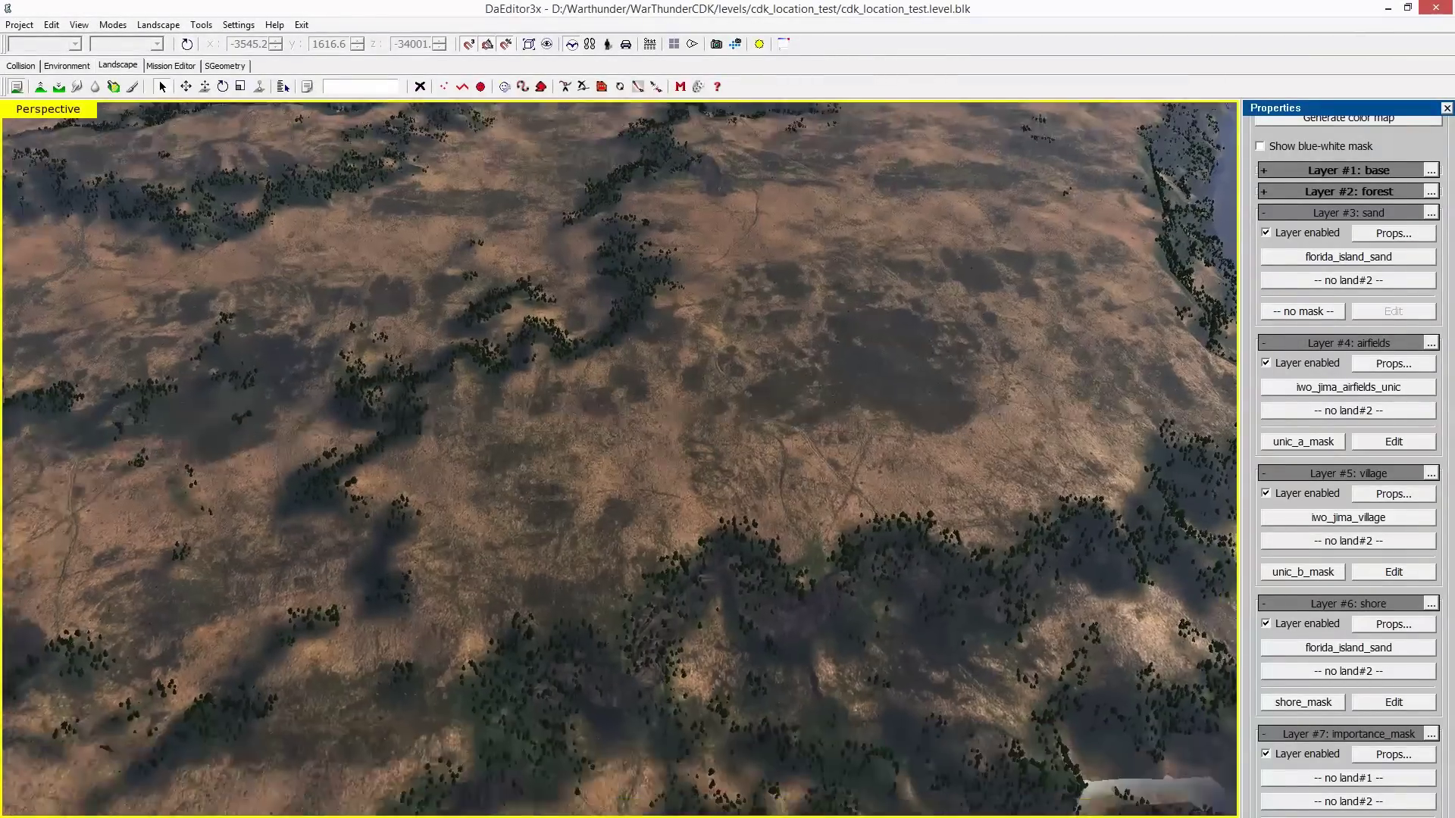
key("w")
key("w")
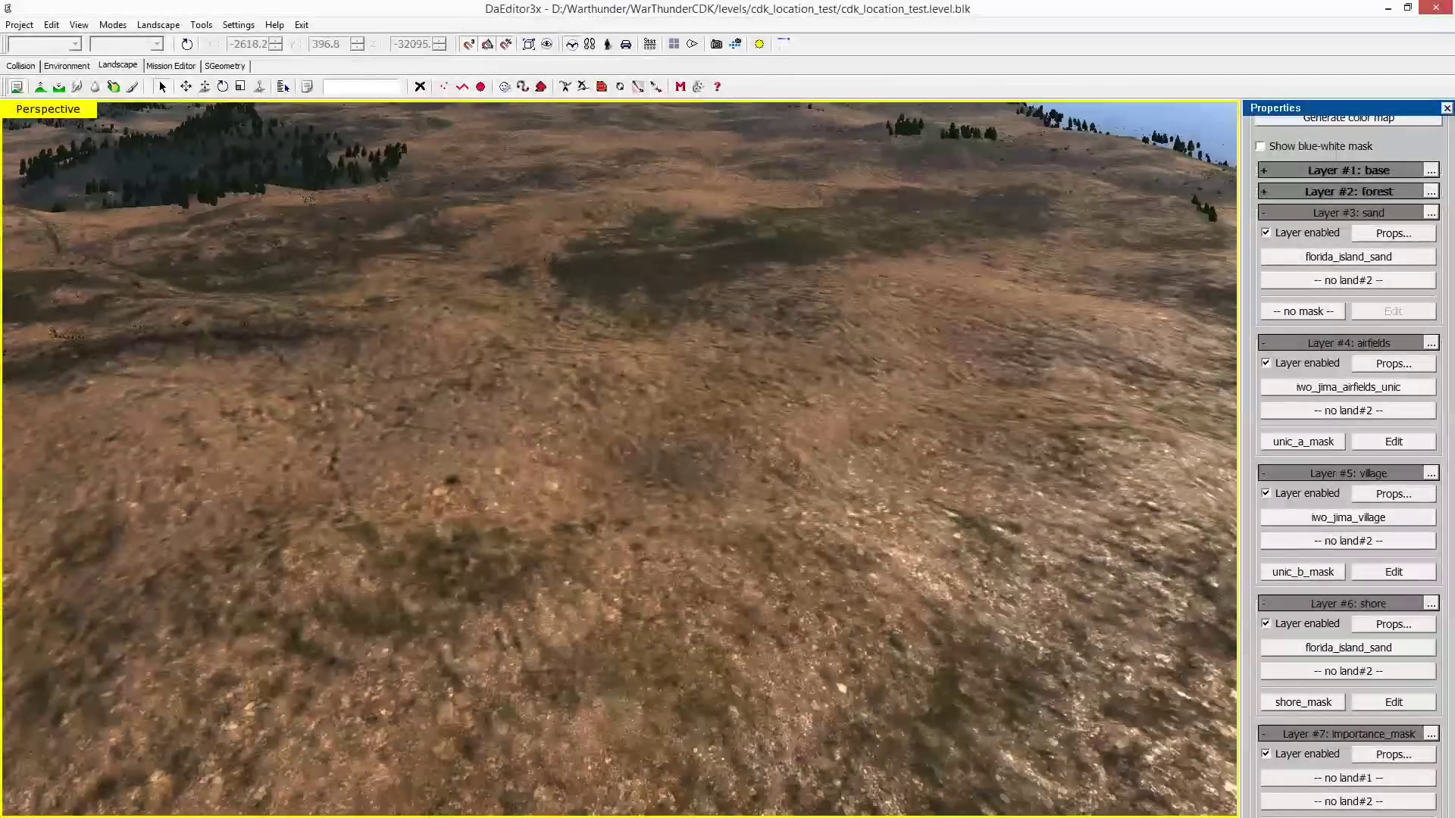
key("space")
left_click(475, 49)
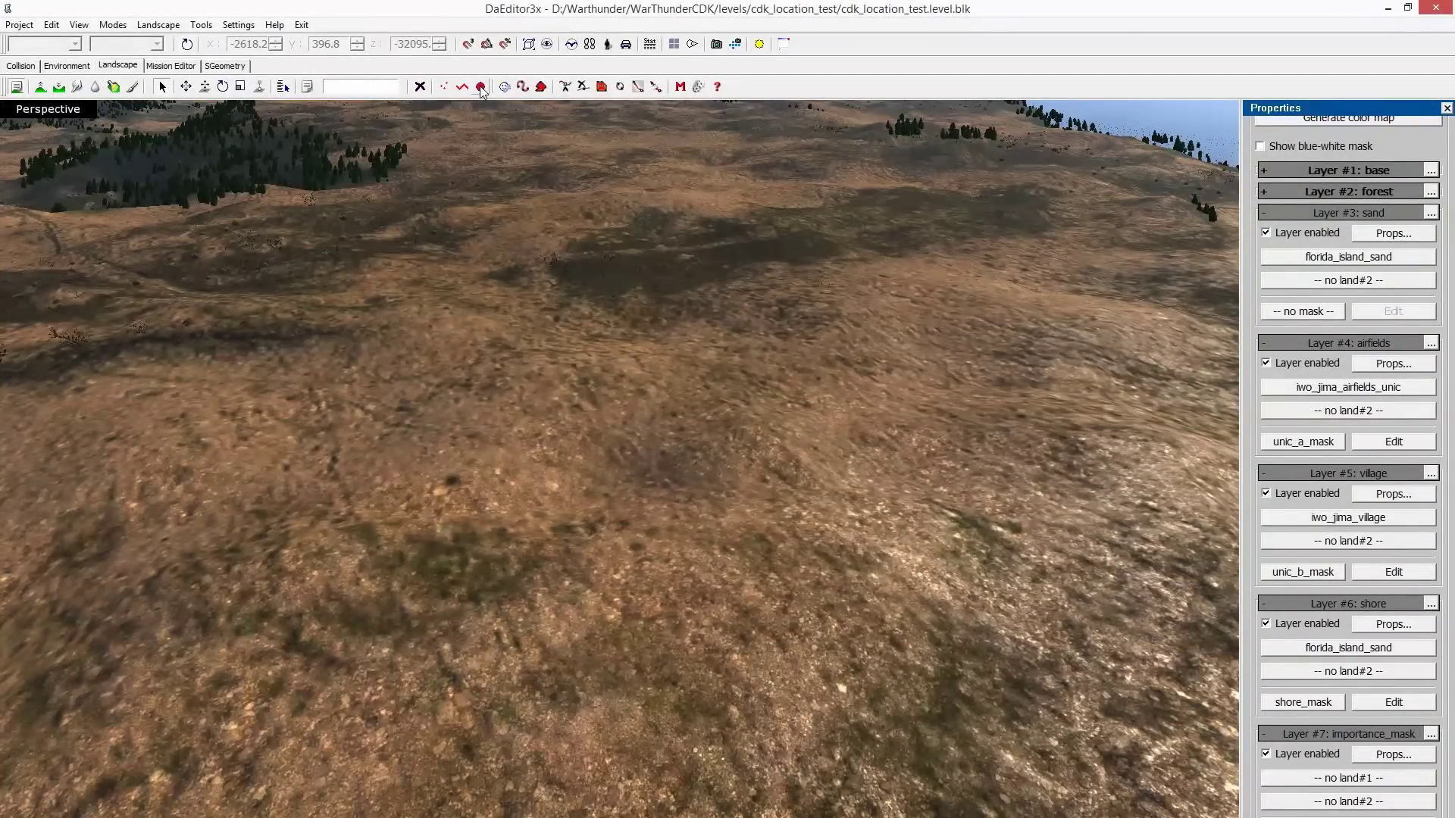
left_click(505, 89)
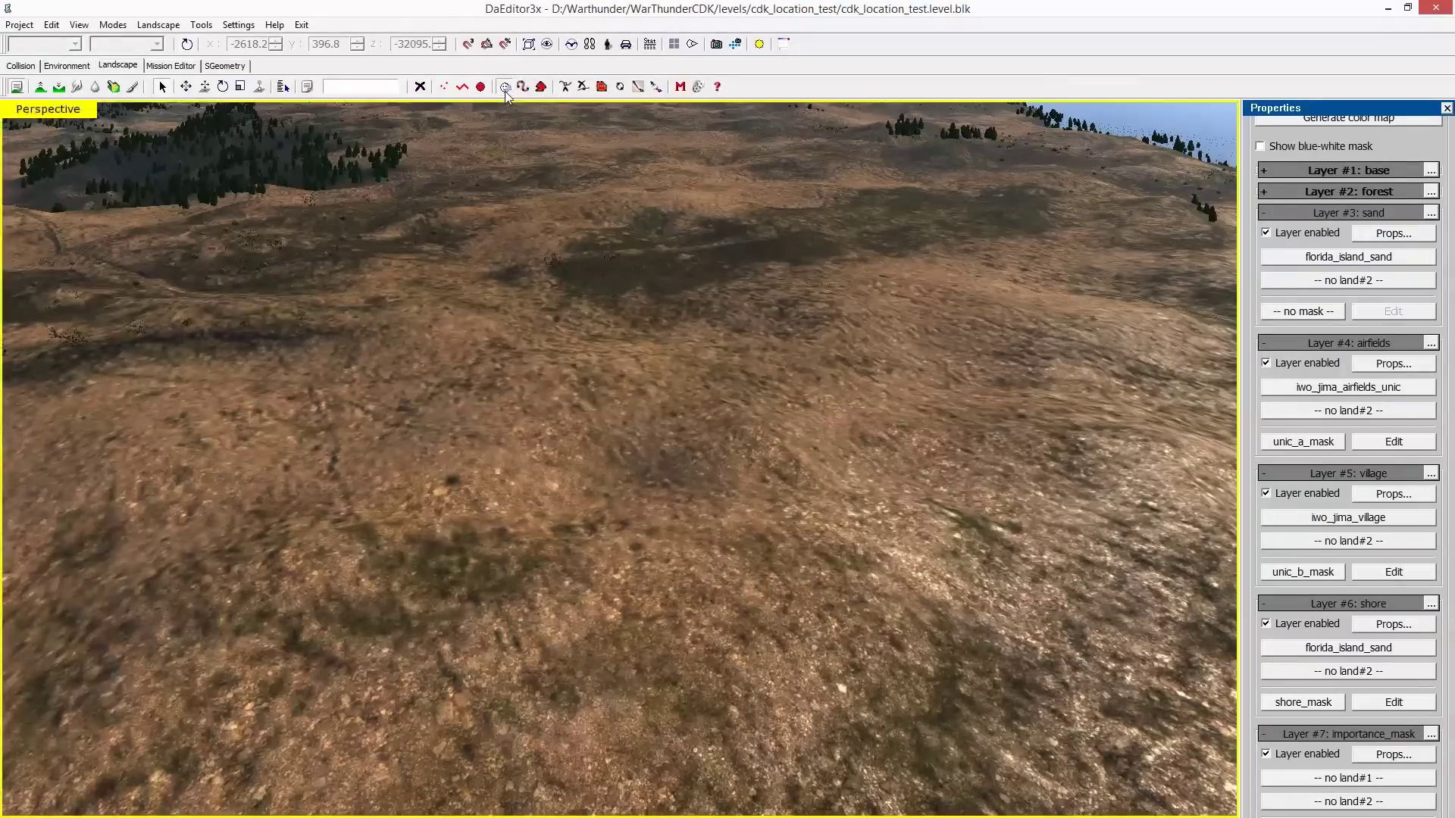
left_click(505, 88)
left_click(24, 150)
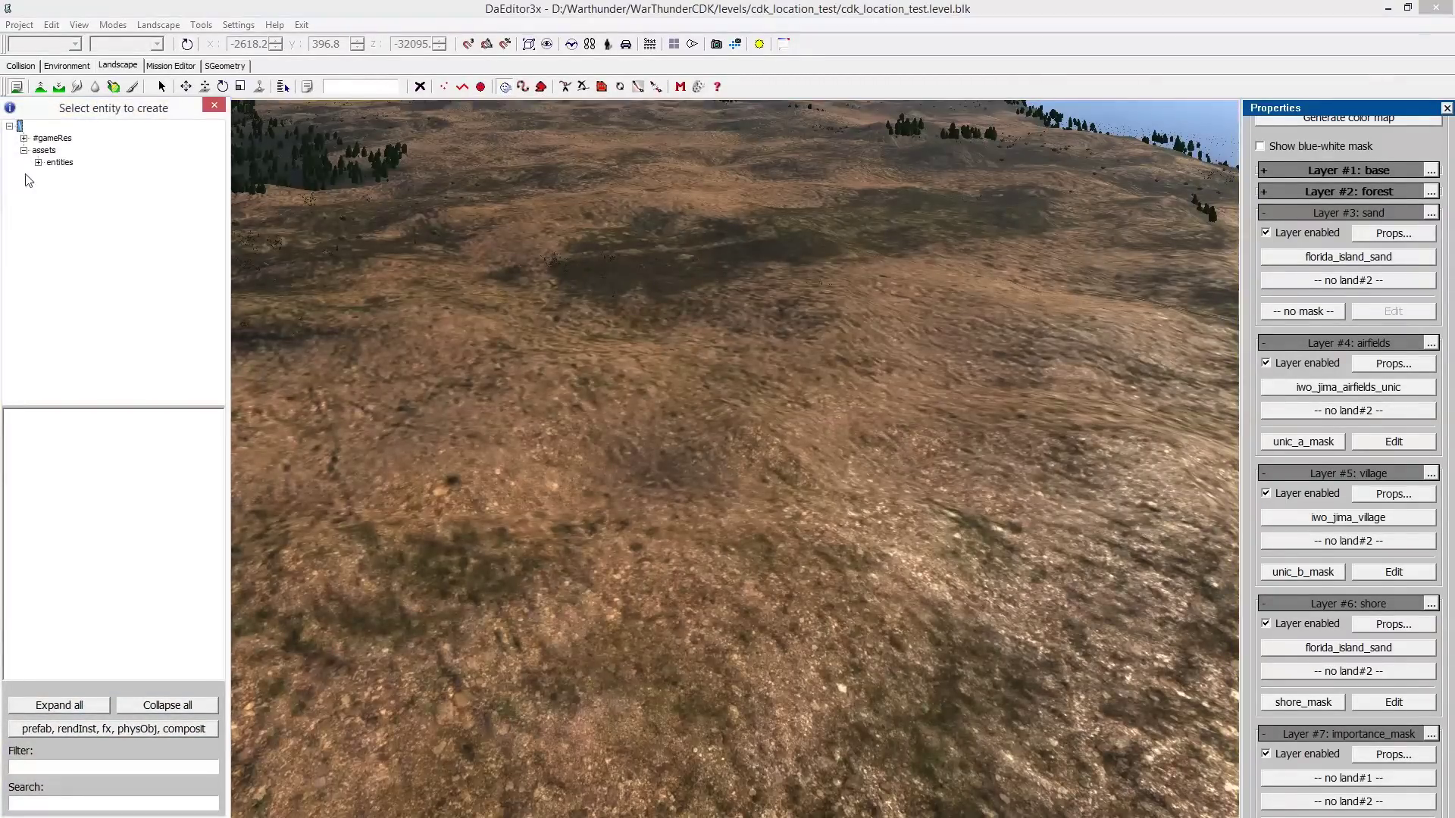
left_click(38, 162)
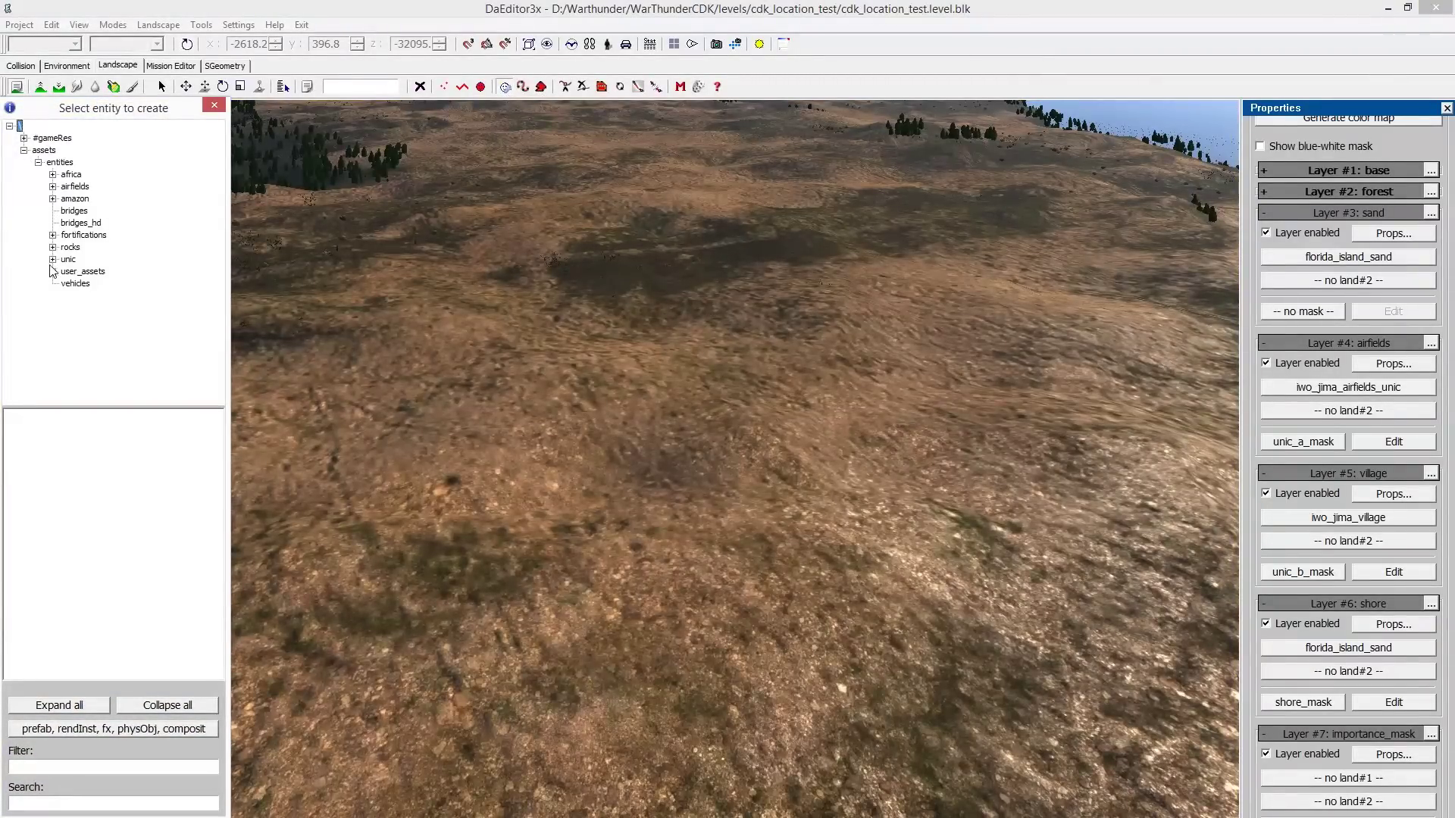
left_click(93, 283)
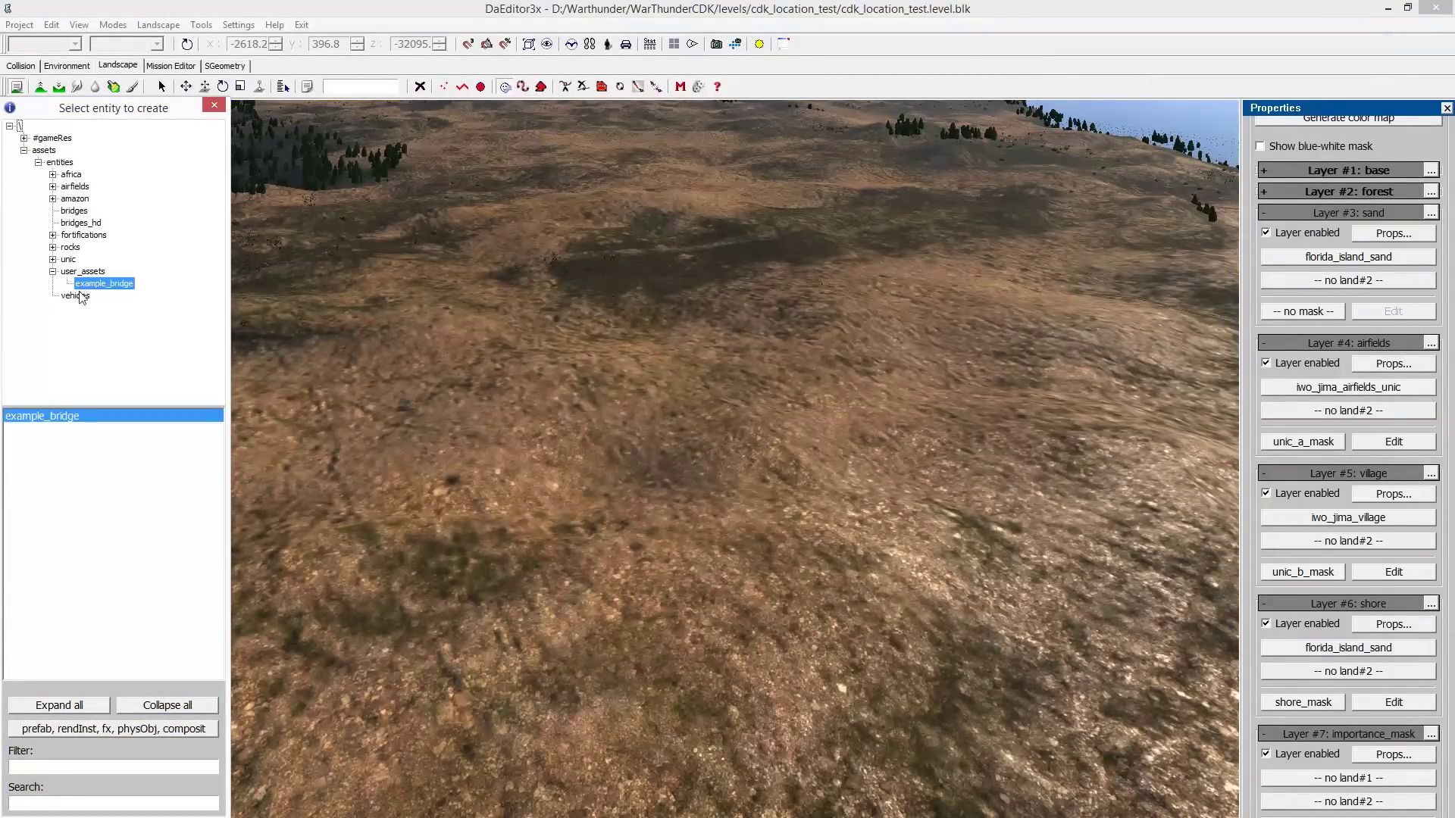
left_click(69, 418)
left_click(682, 416)
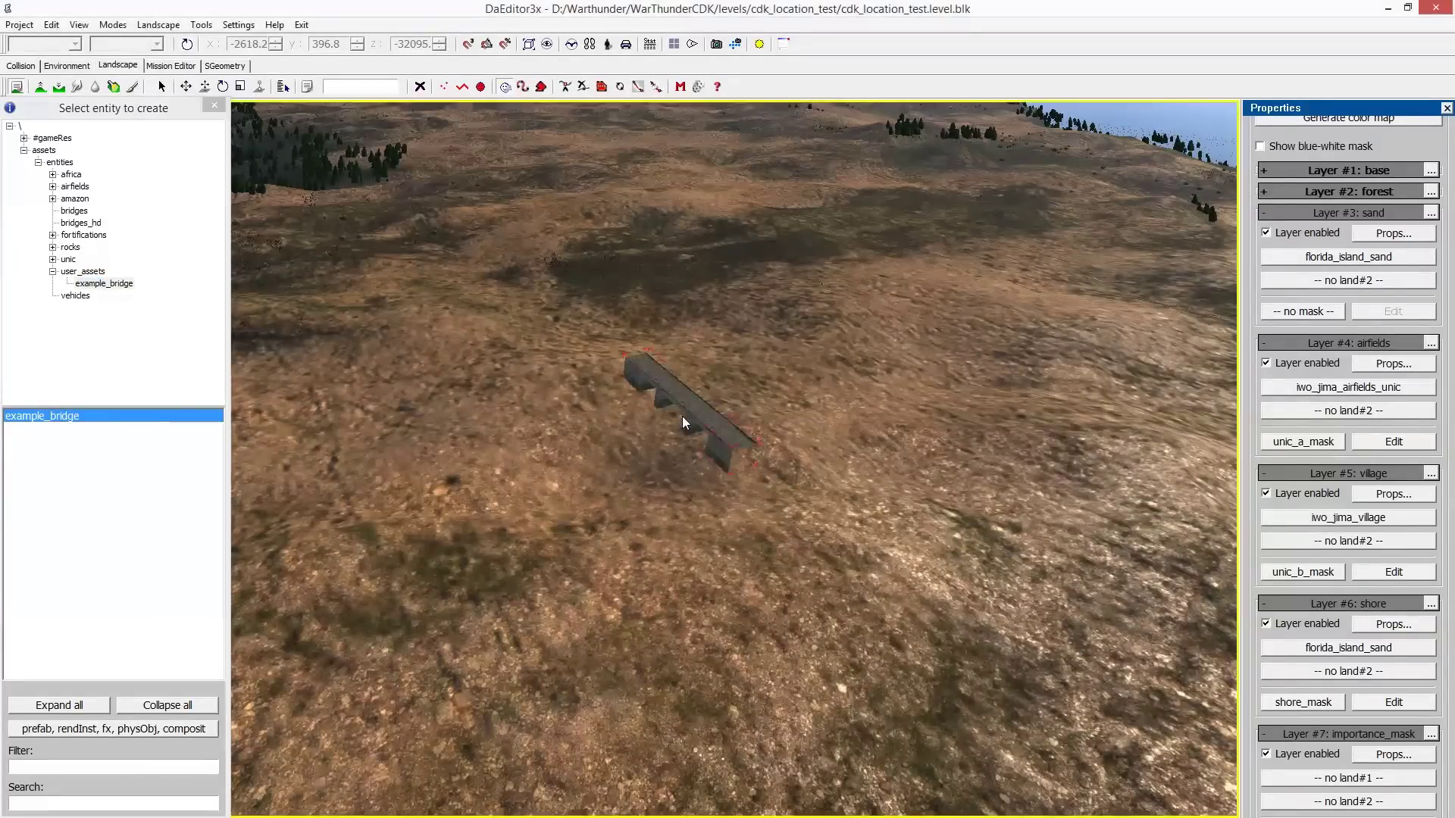
key("Escape")
Move the example_bridge entity along the Z axis toward the wooded ravine, to about z -33624.
middle_click_drag(702, 438, 599, 411, "alt")
key("space")
key("s")
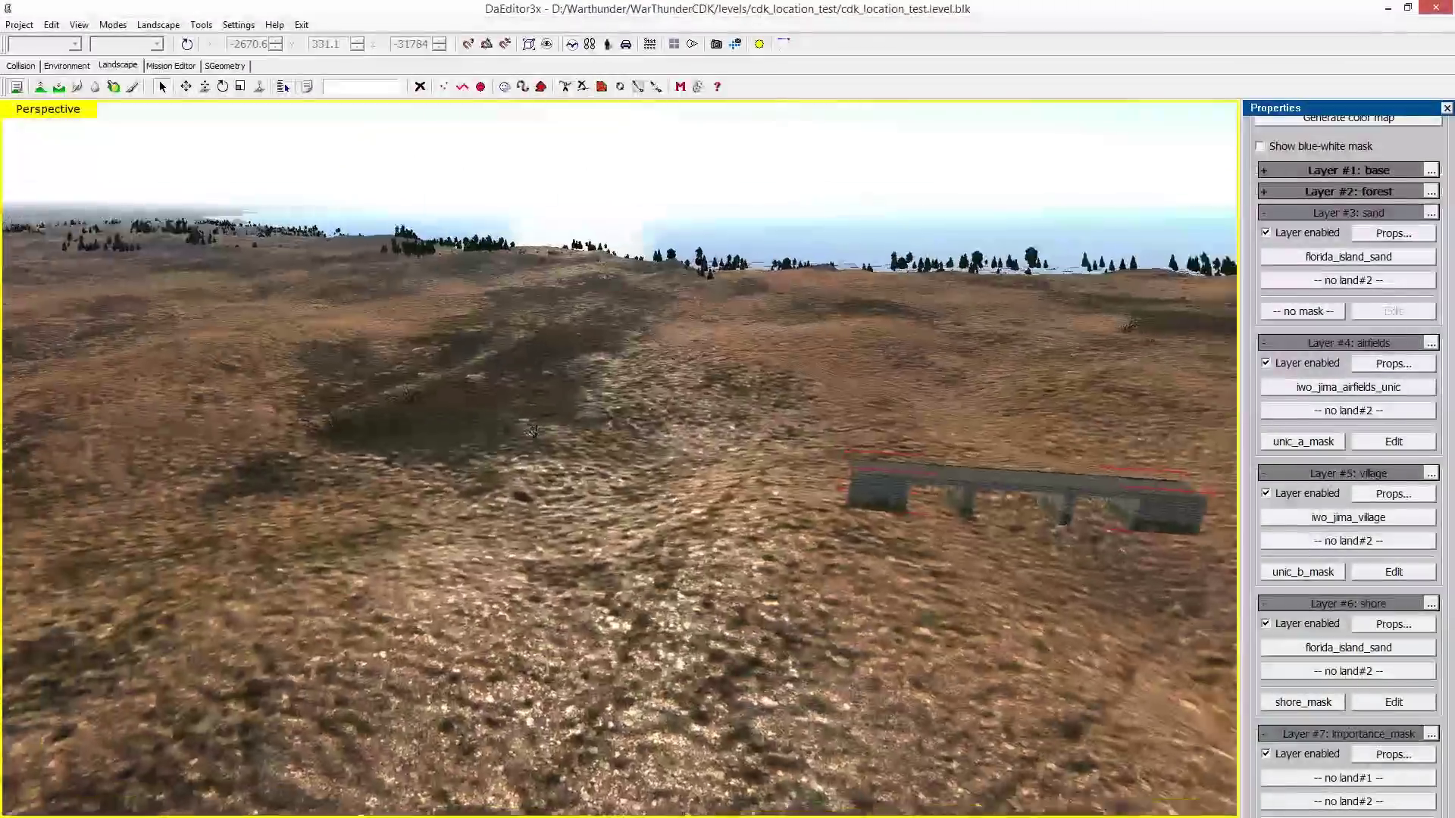
key("w")
key("s")
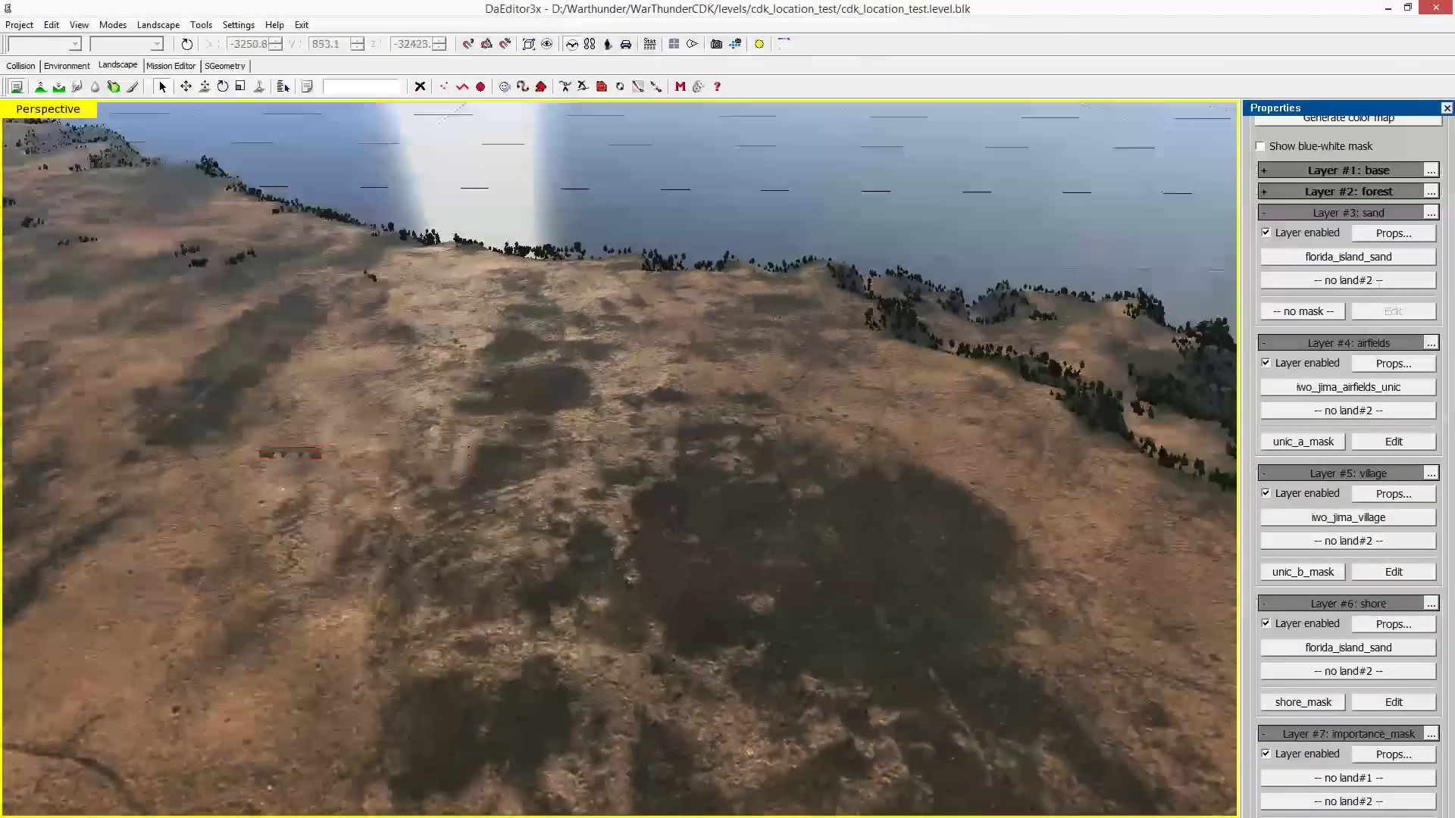
key("w")
key("space")
key("w")
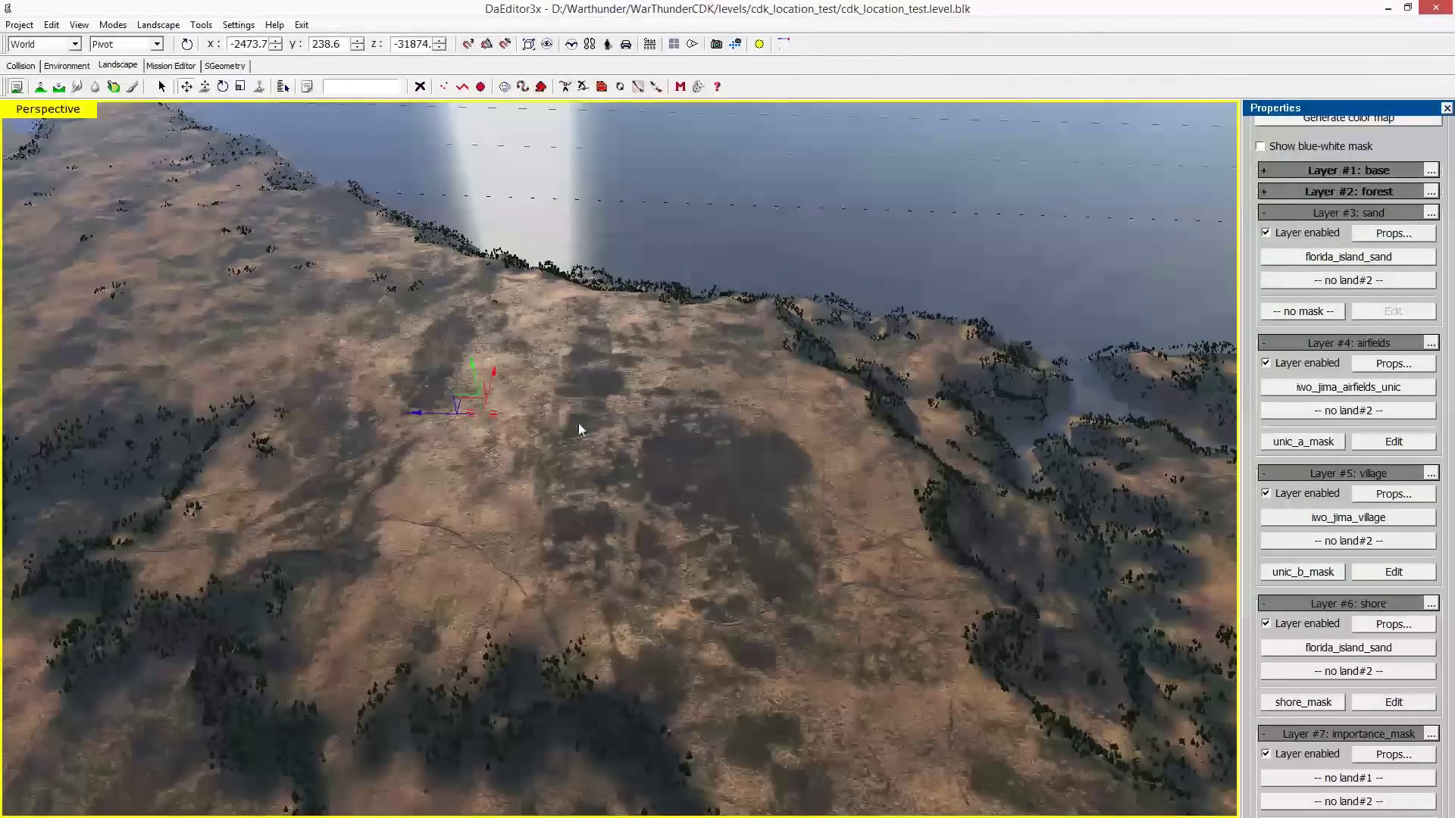
left_click_drag(456, 397, 998, 415)
key("z")
Move the bridge over to the river channel in the ravine, to about y 249.8 and z -33783.
middle_click_drag(543, 520, 1182, 492, "alt")
key("space")
key("w")
key("s")
key("space")
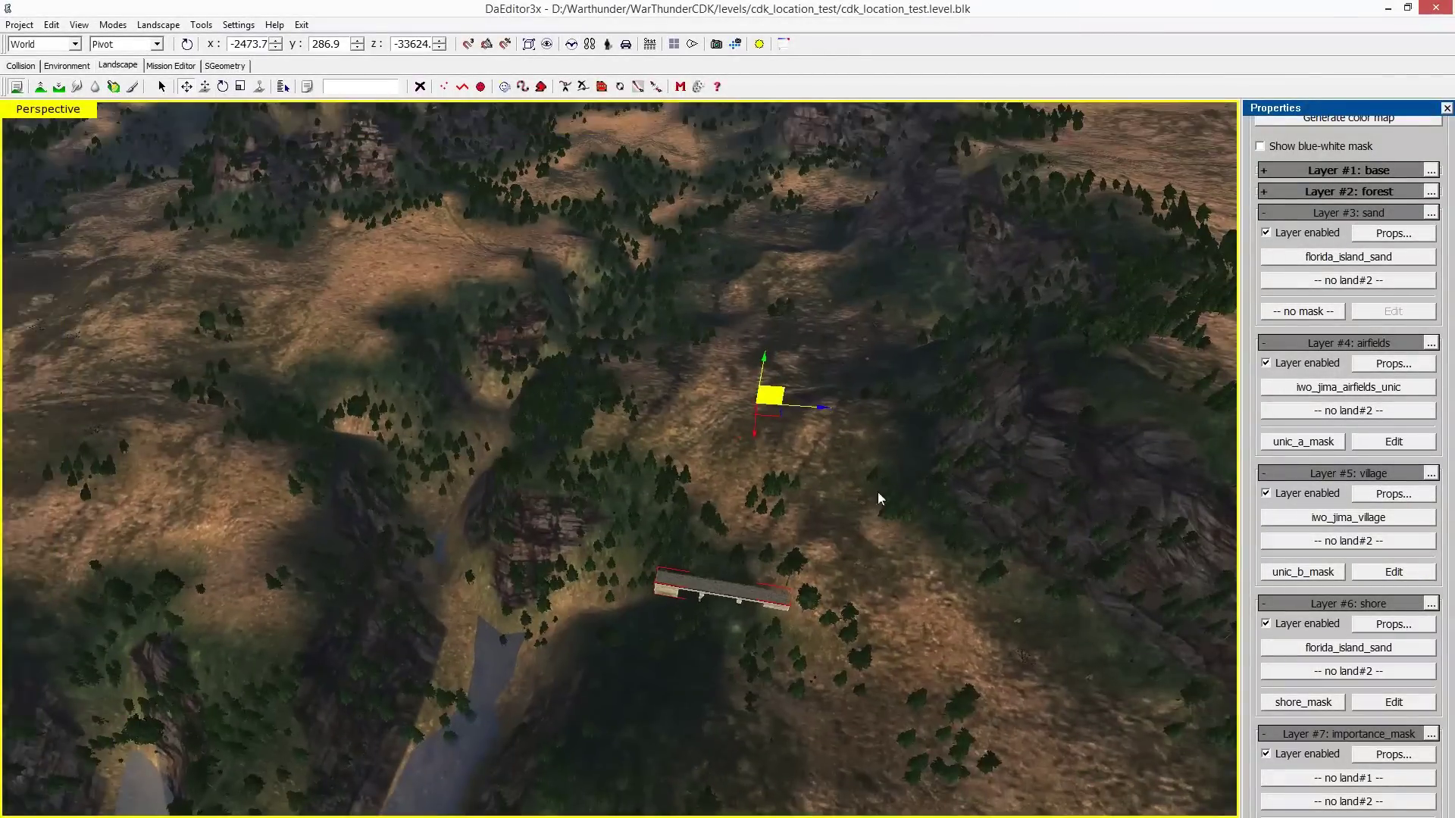
left_click_drag(780, 400, 520, 415)
Turn off Place on collision for example_bridge and lower it across the river gorge, to about x -2349.3, y 45.6, z -33812.
key("p")
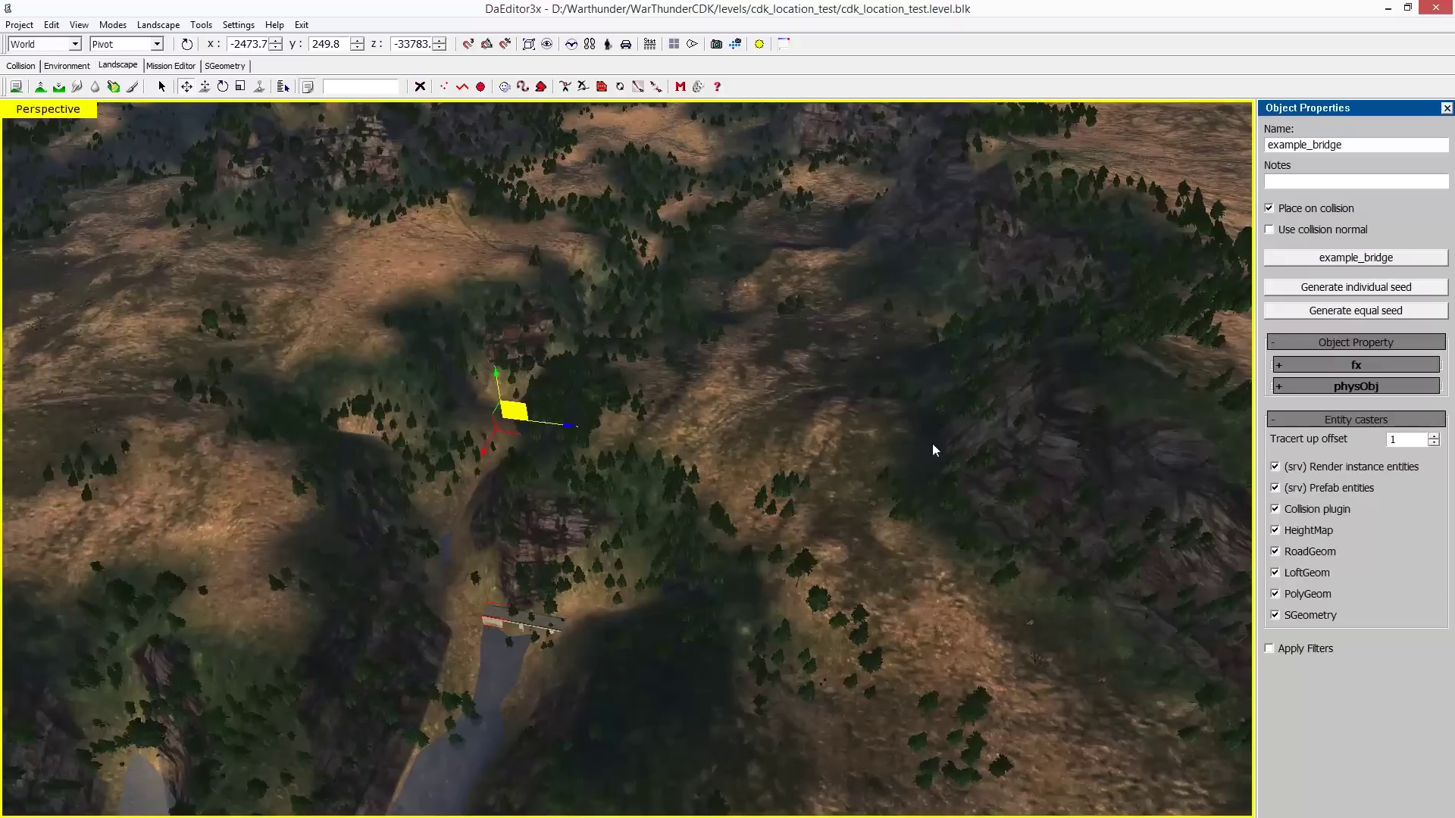
left_click(1306, 210)
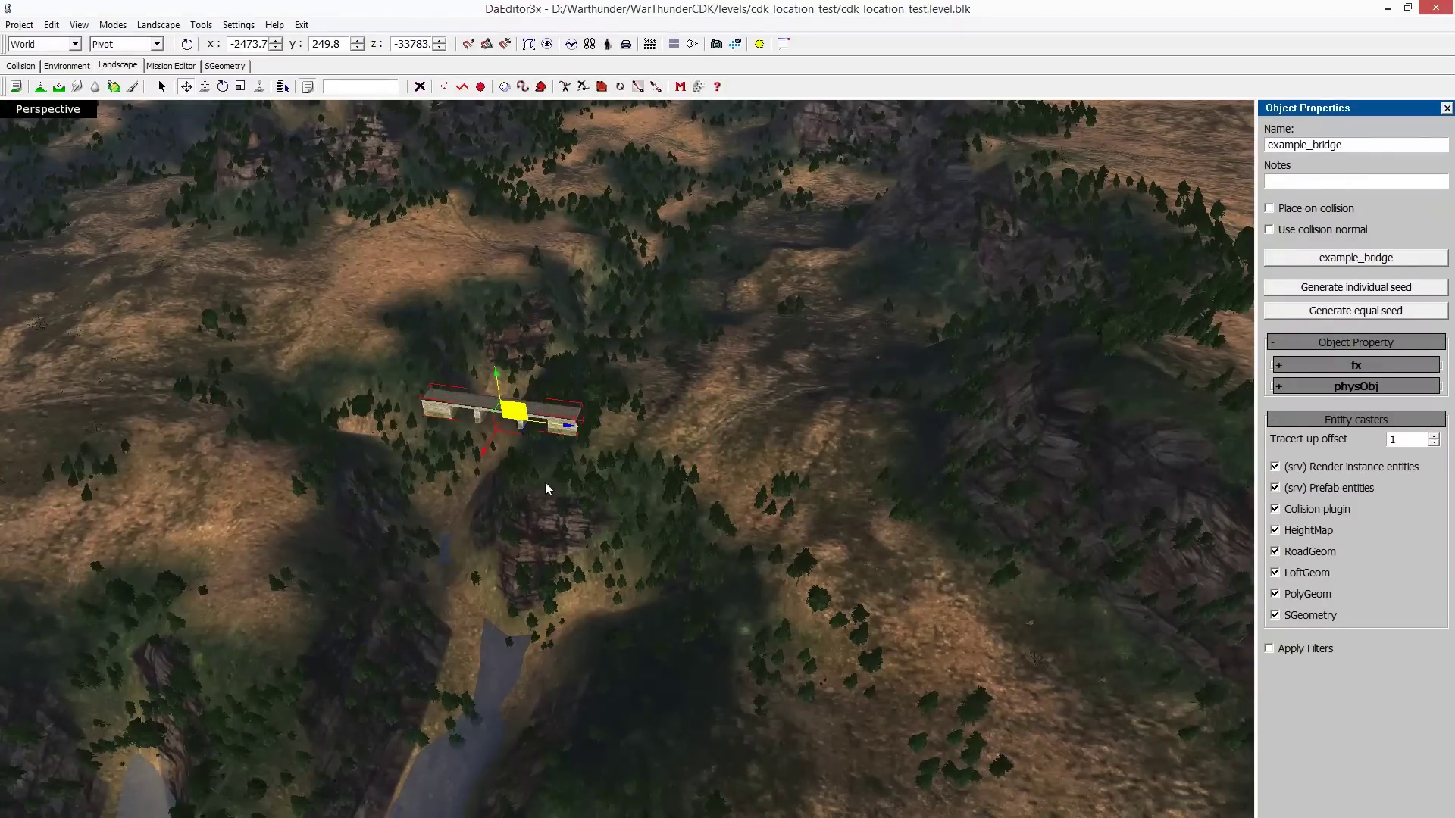
middle_click_drag(545, 486, 574, 617, "alt")
left_click_drag(575, 617, 515, 680)
key("z")
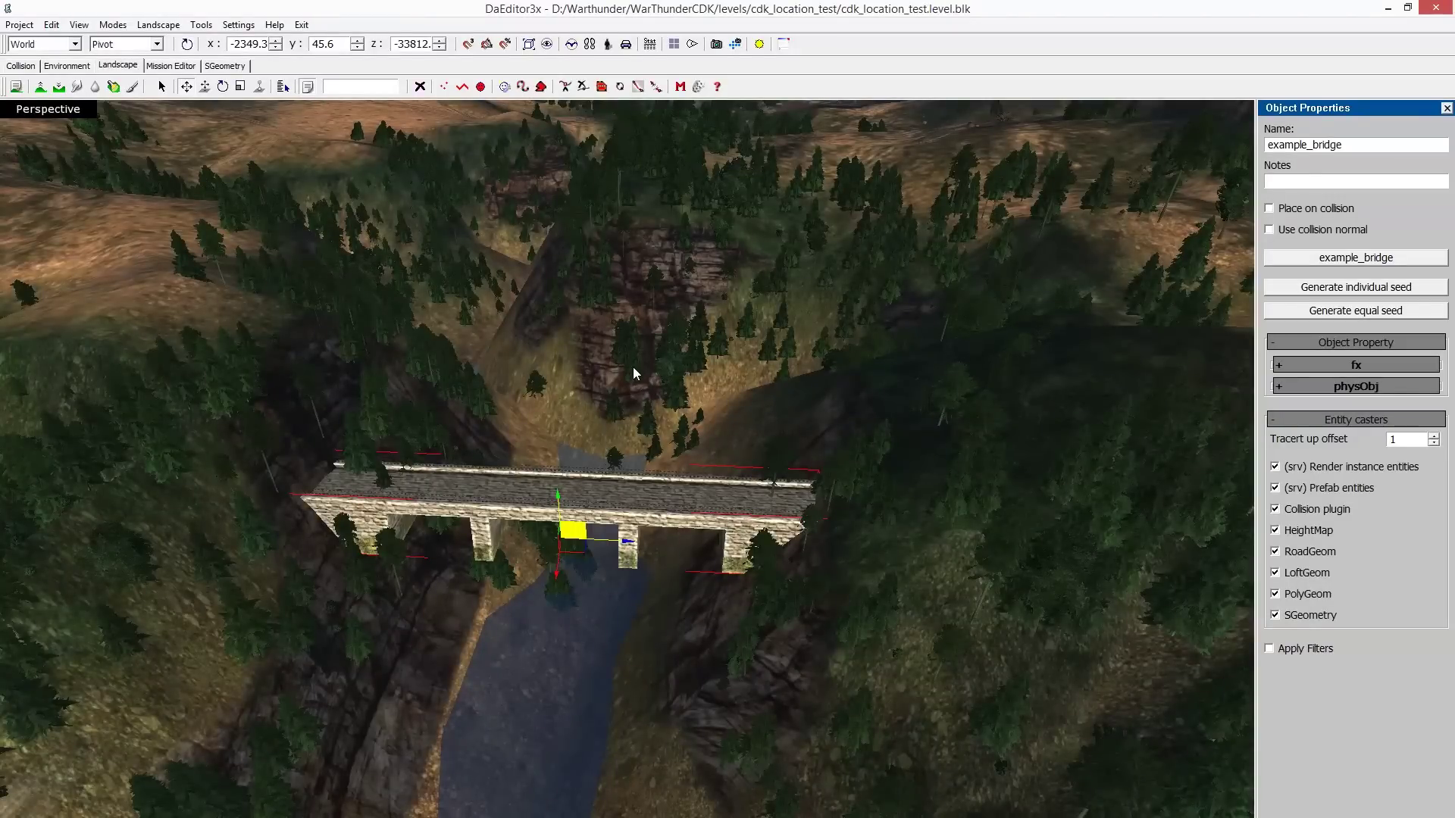
Examine how the placed bridge spans the river and meets both gorge slopes.
middle_click(634, 369)
key("space")
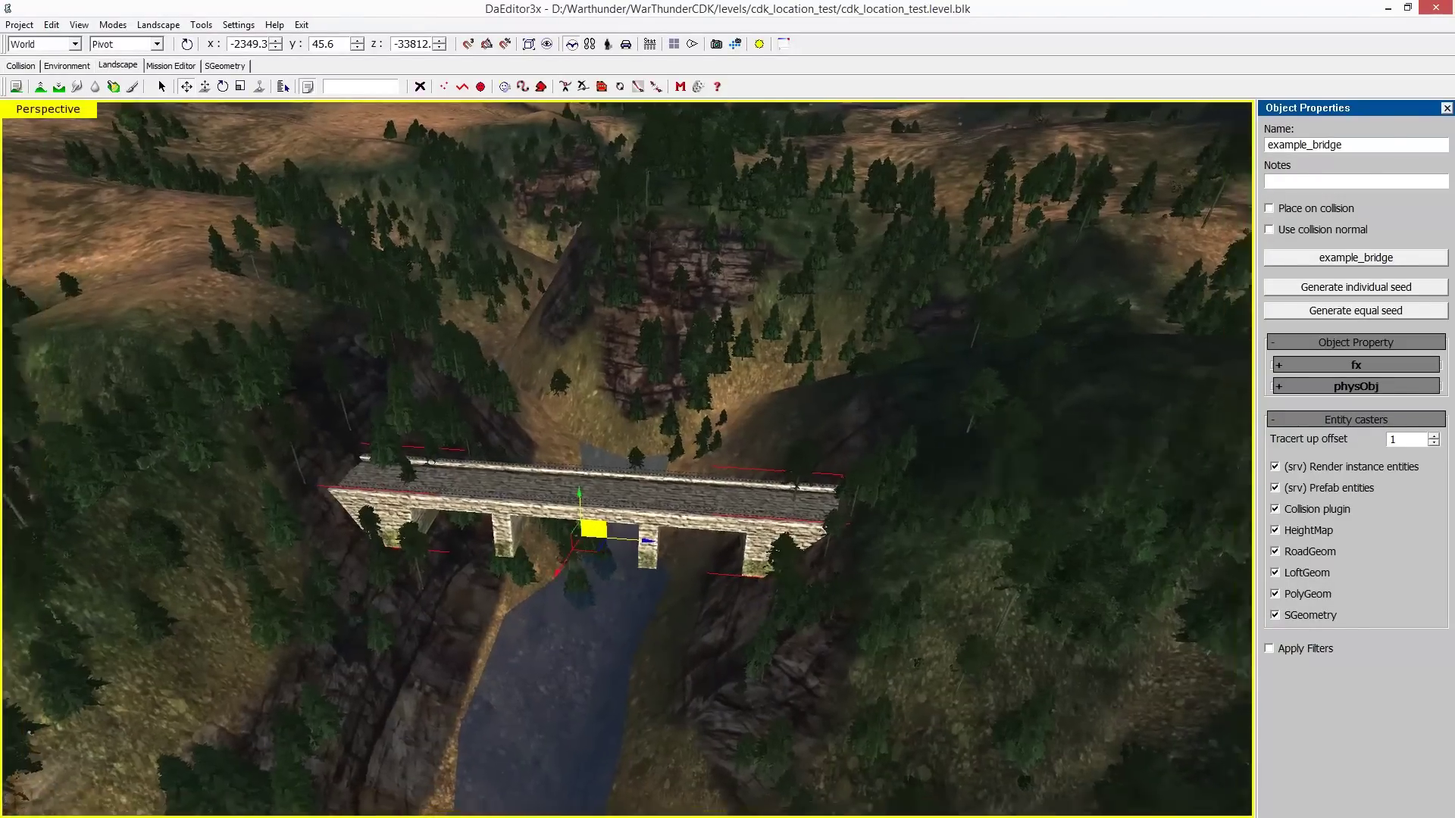
key("s")
key("w")
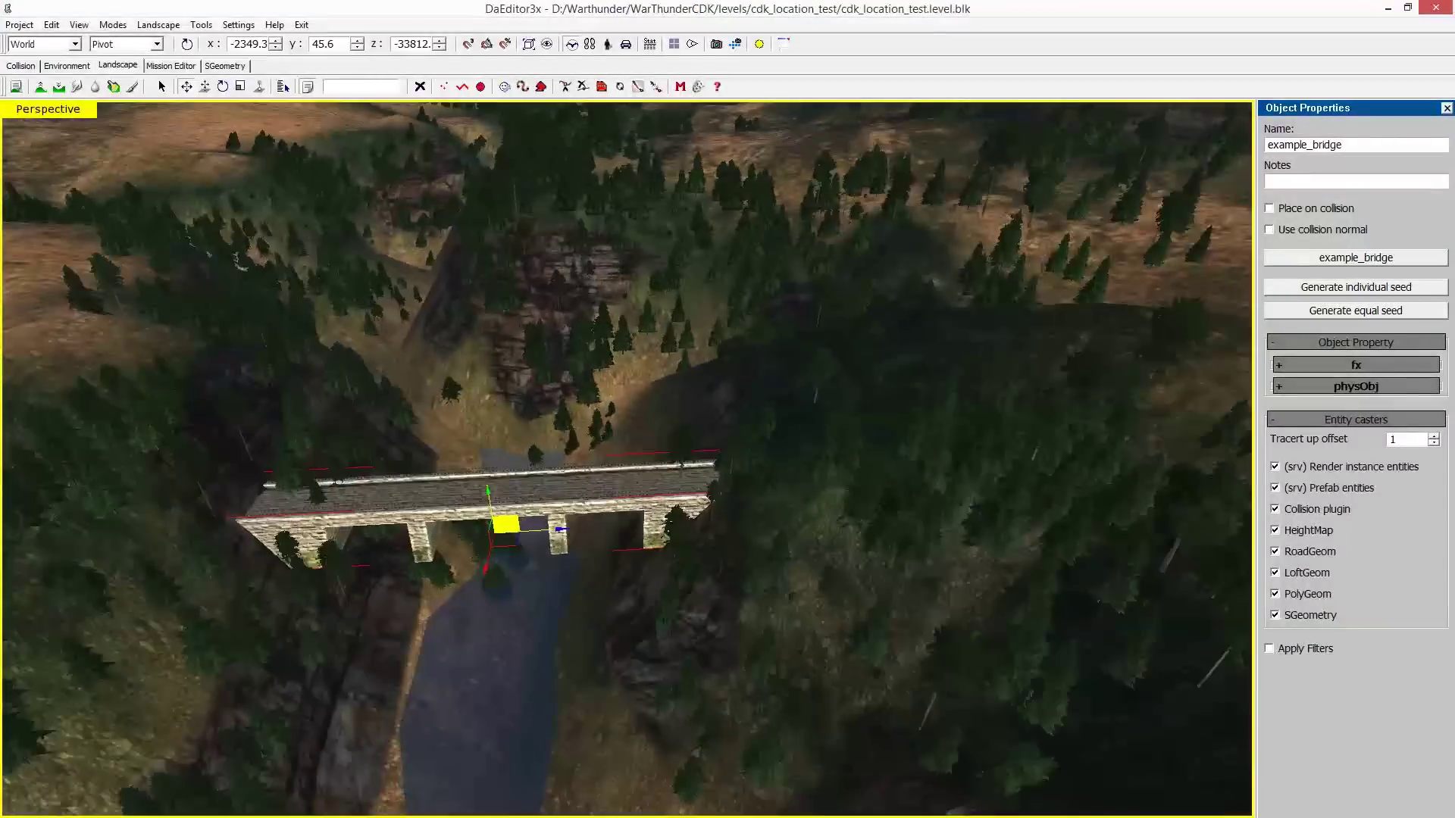
key("s")
key("w")
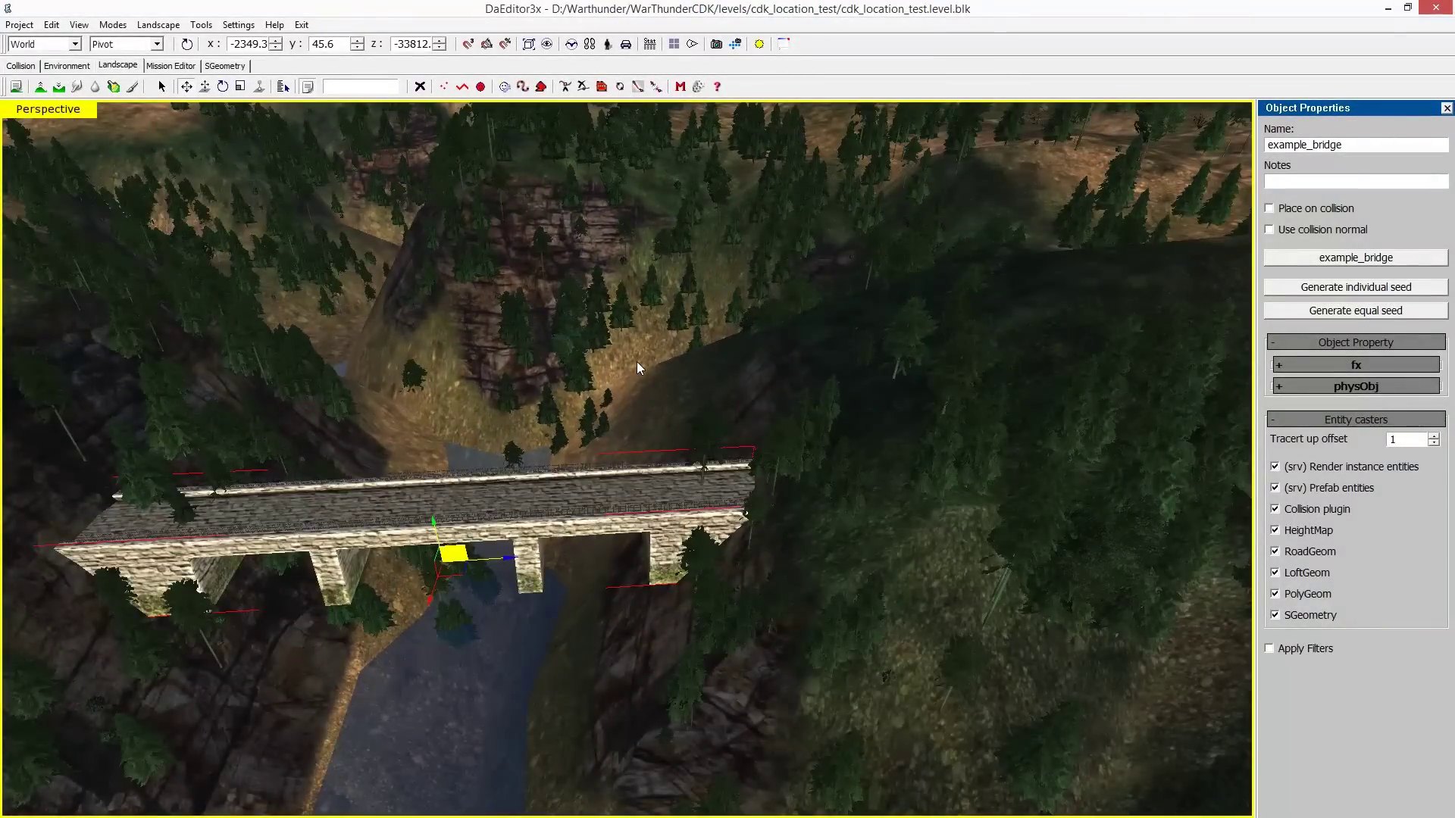
Switch to Asset Viewer and export all game resources and textures of the example_bridge user asset folder for PC.
key("alt+Tab")
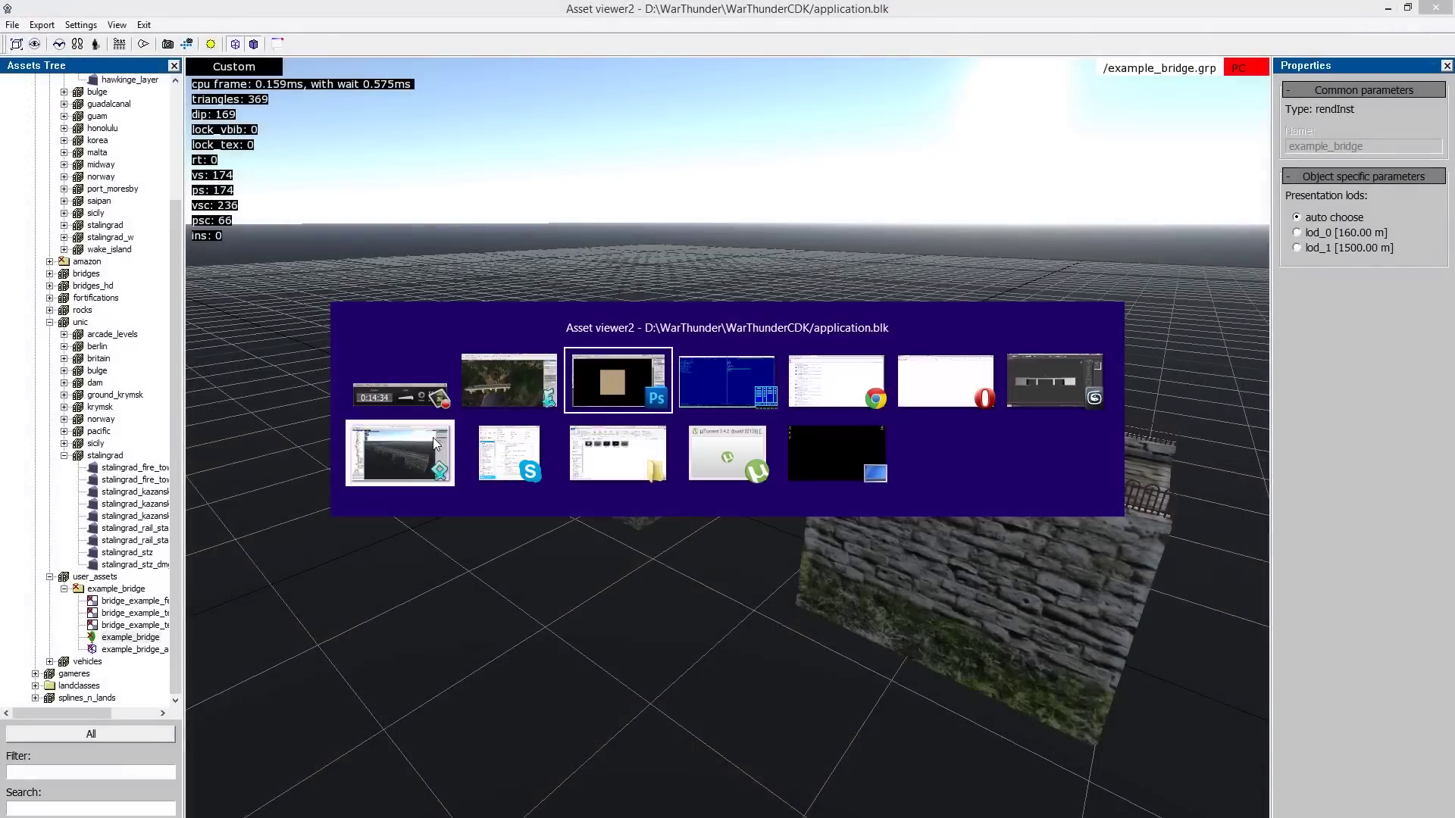
left_click(387, 453)
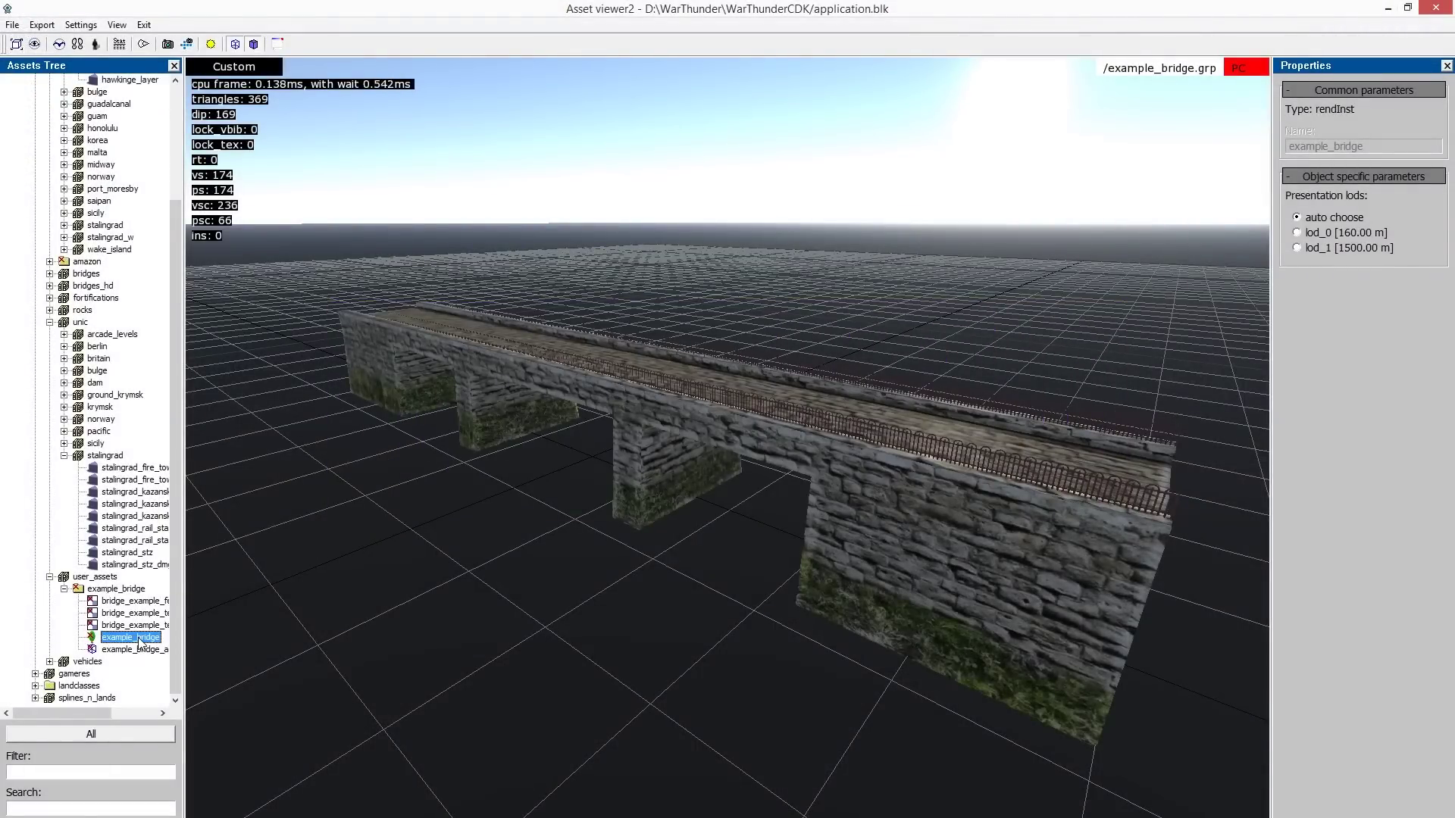
left_click(132, 603)
right_click(133, 606)
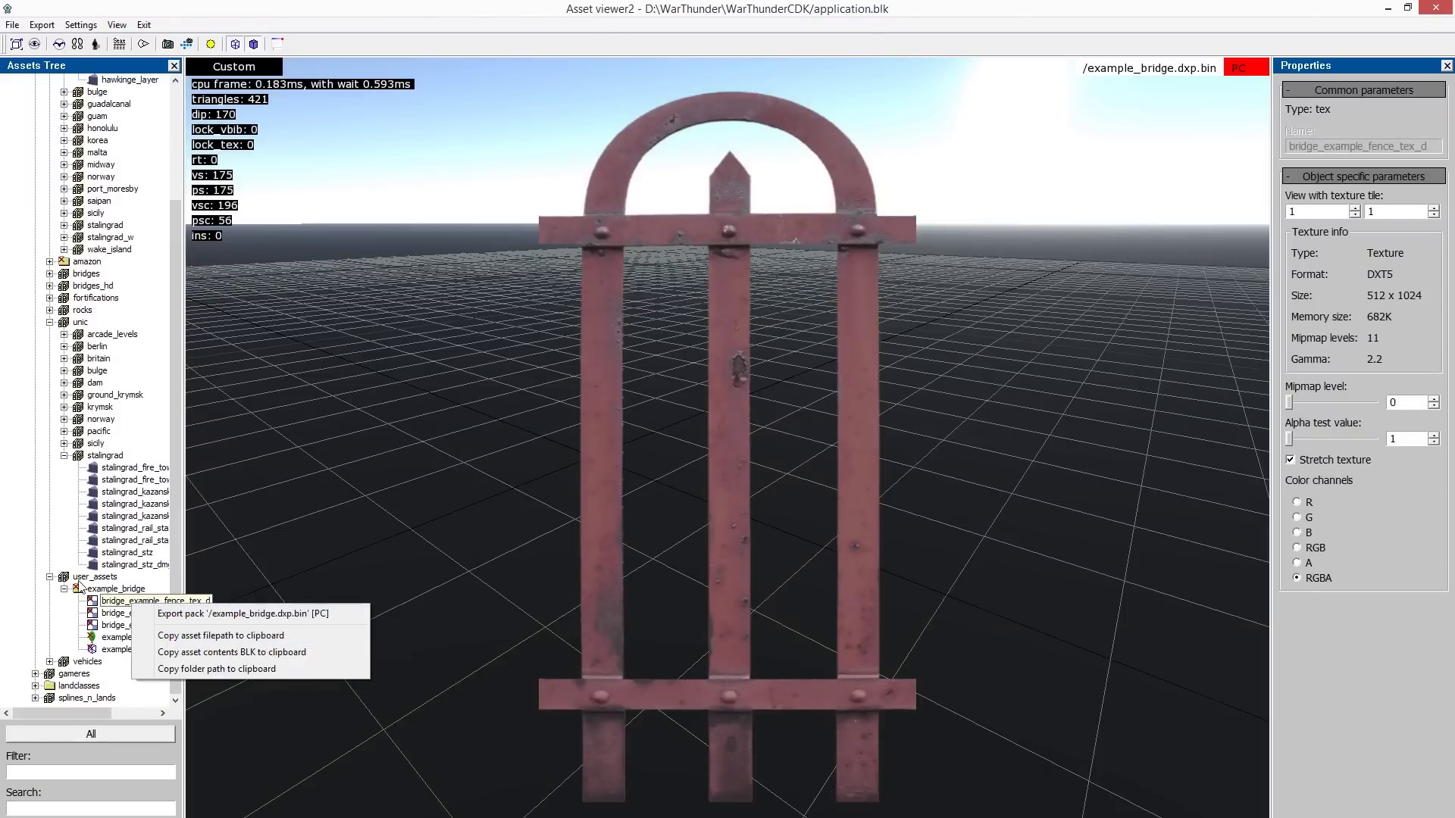
left_click(114, 589)
right_click(114, 589)
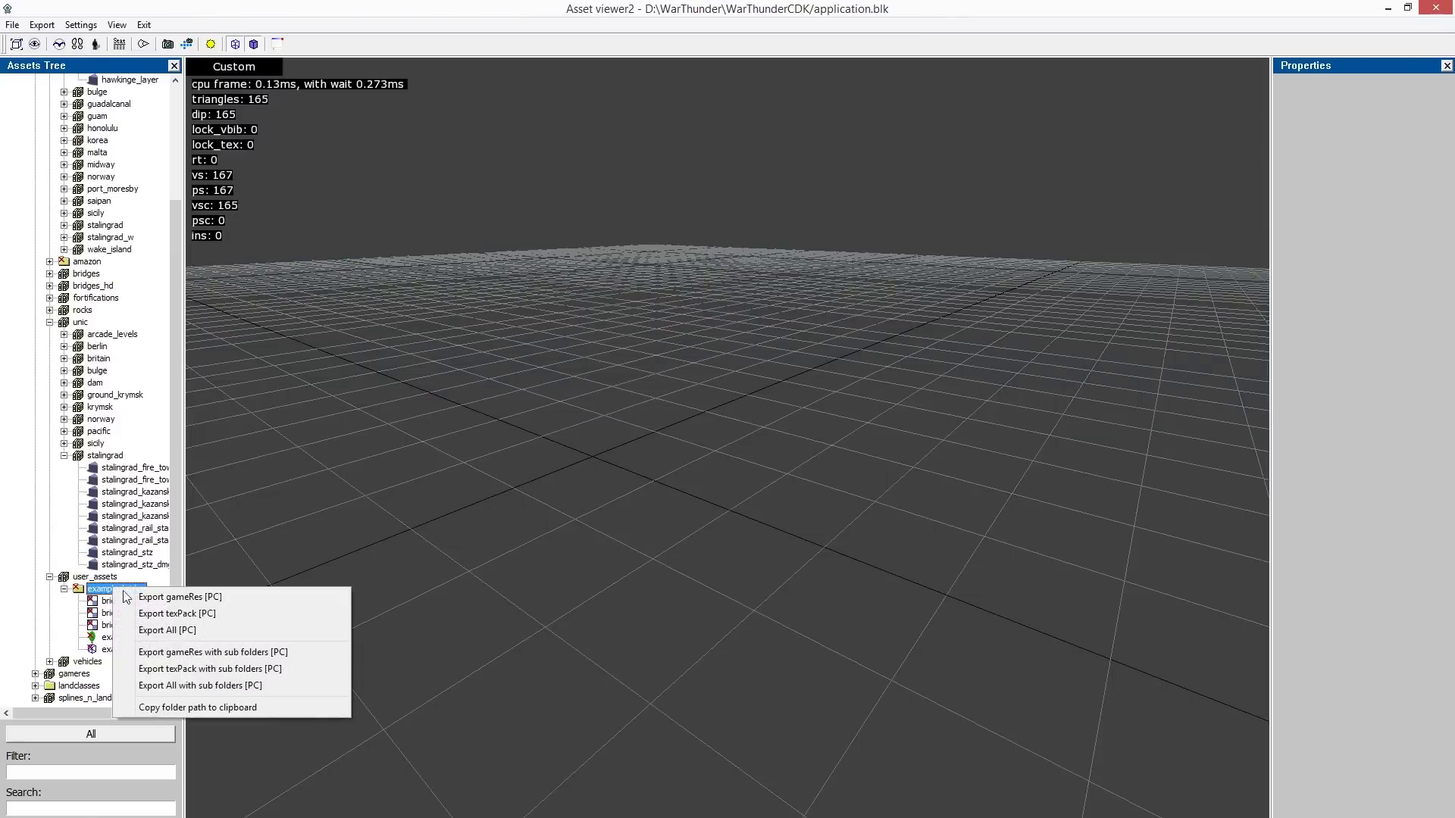
left_click(169, 630)
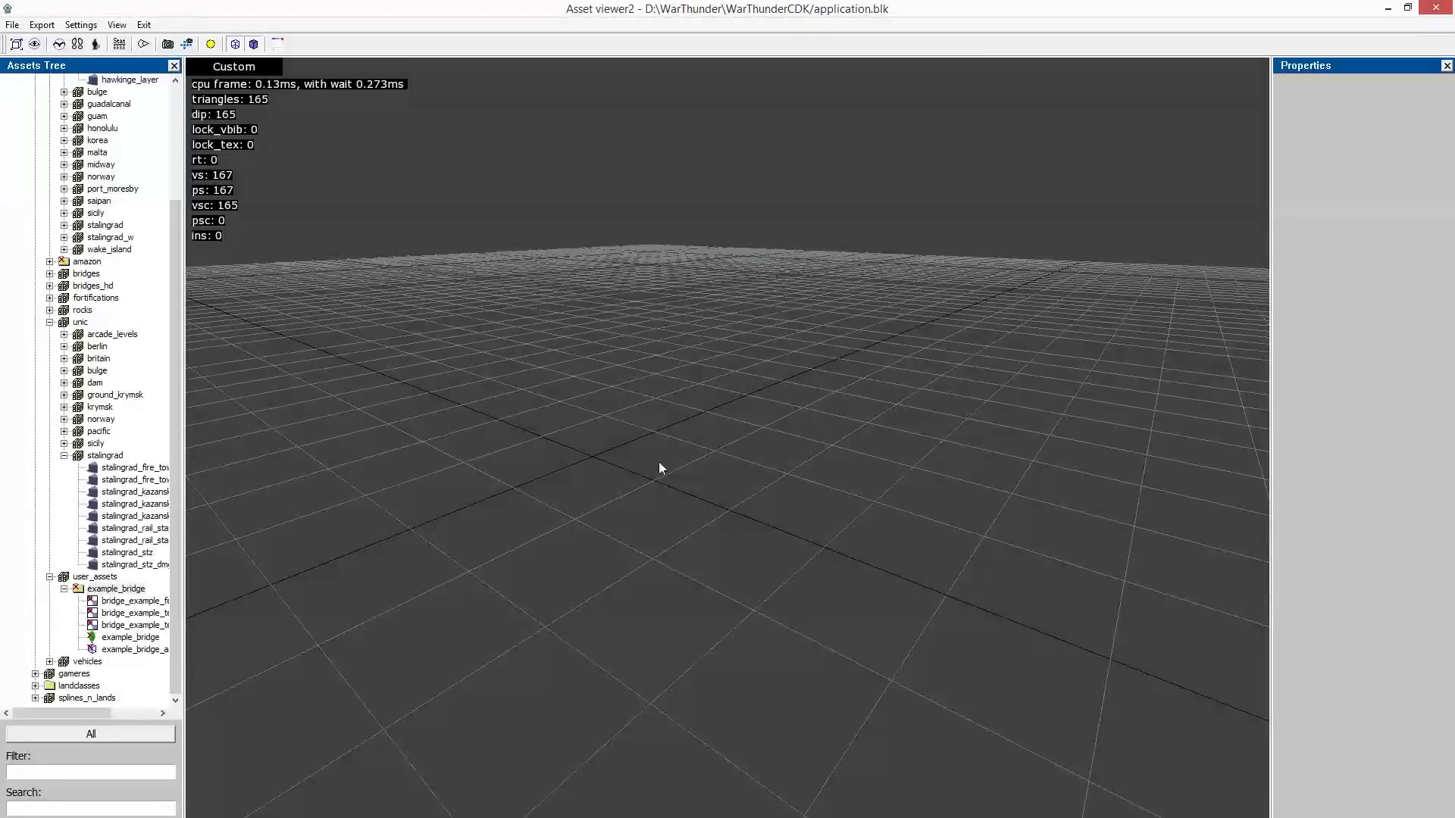
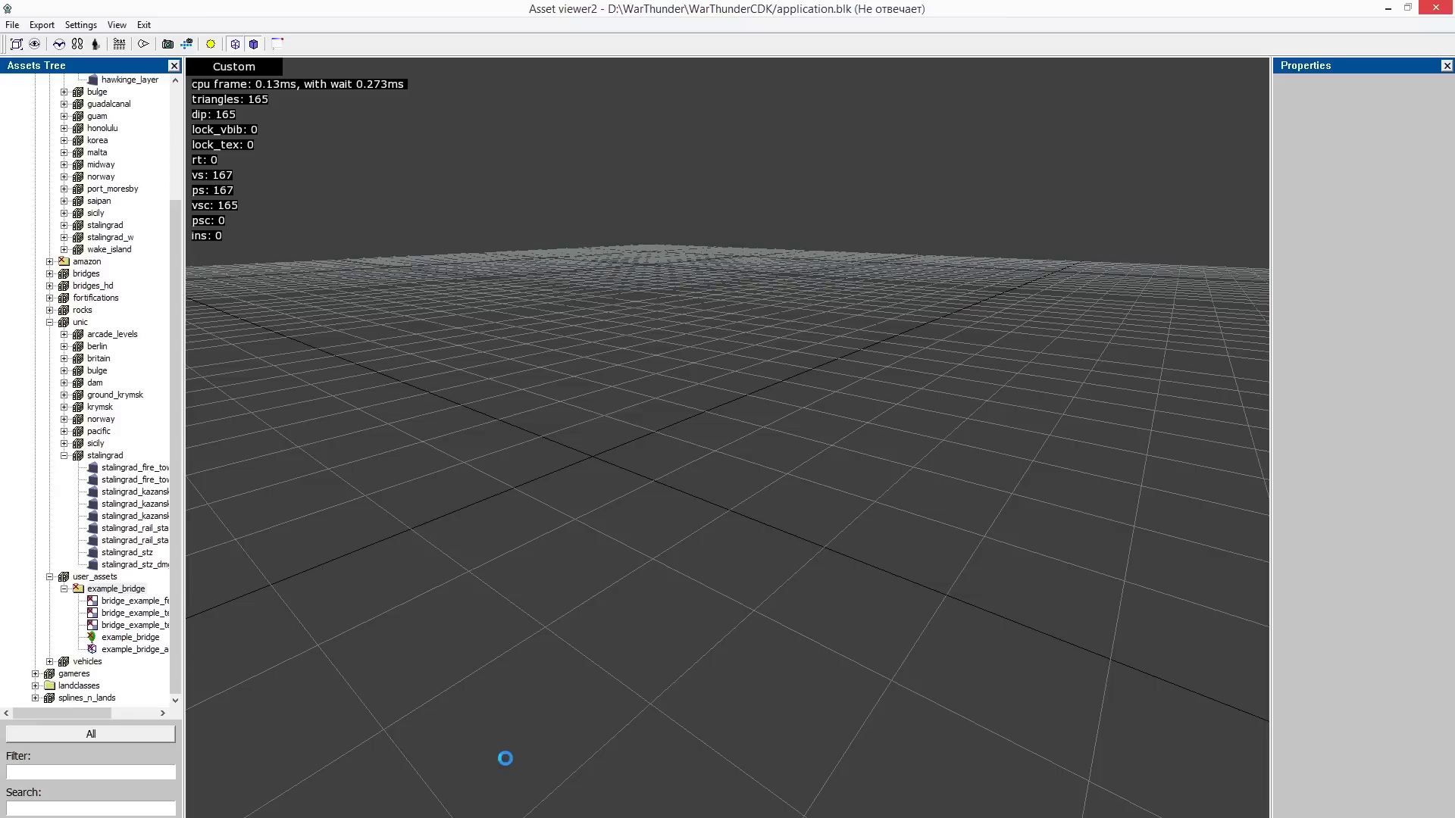
Switch back to DaEditor and export the level in PC game format, keeping the collision options and overwriting cdk_location_test.bin.
key("alt+Tab")
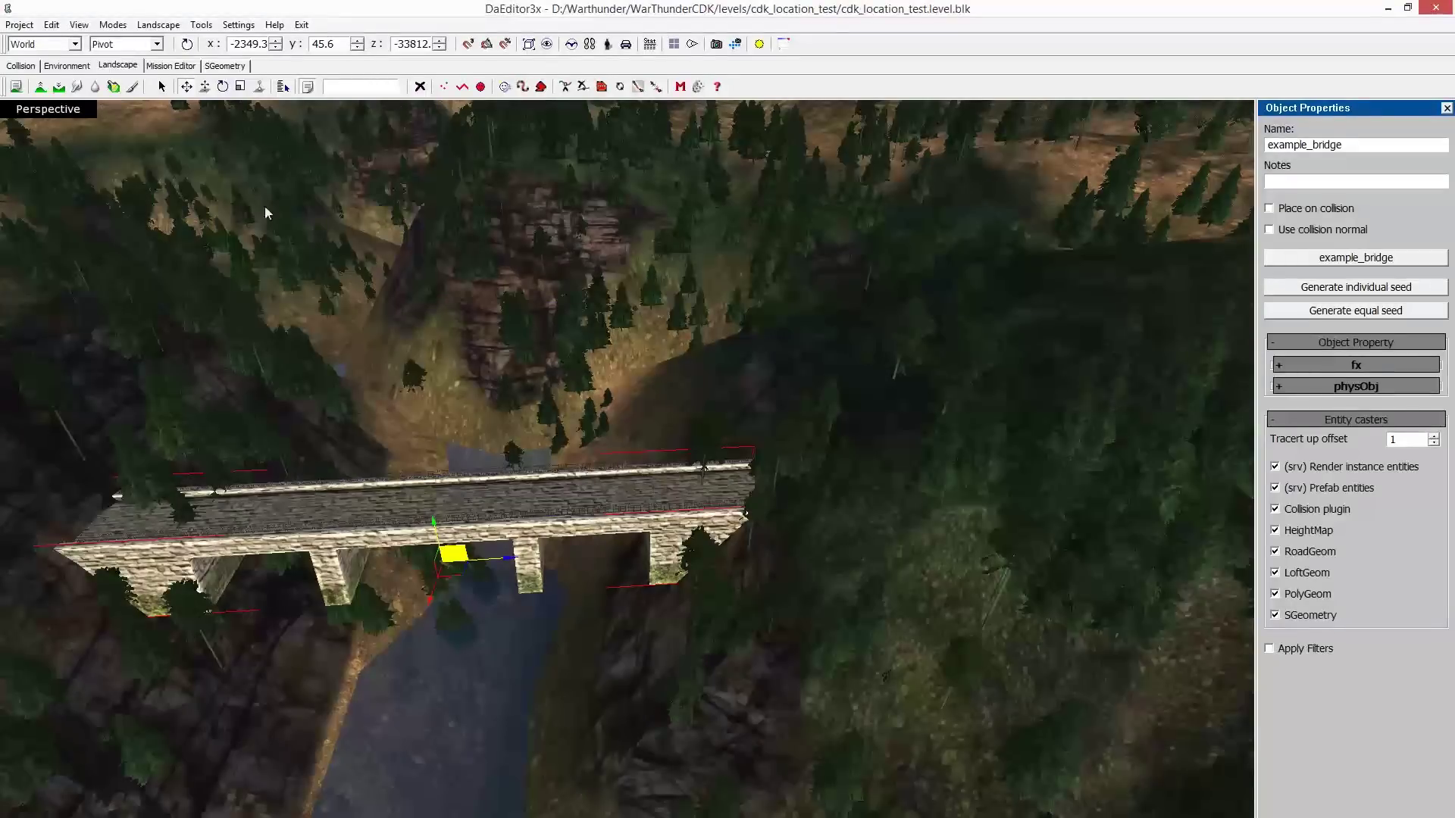
left_click(19, 24)
left_click(106, 81)
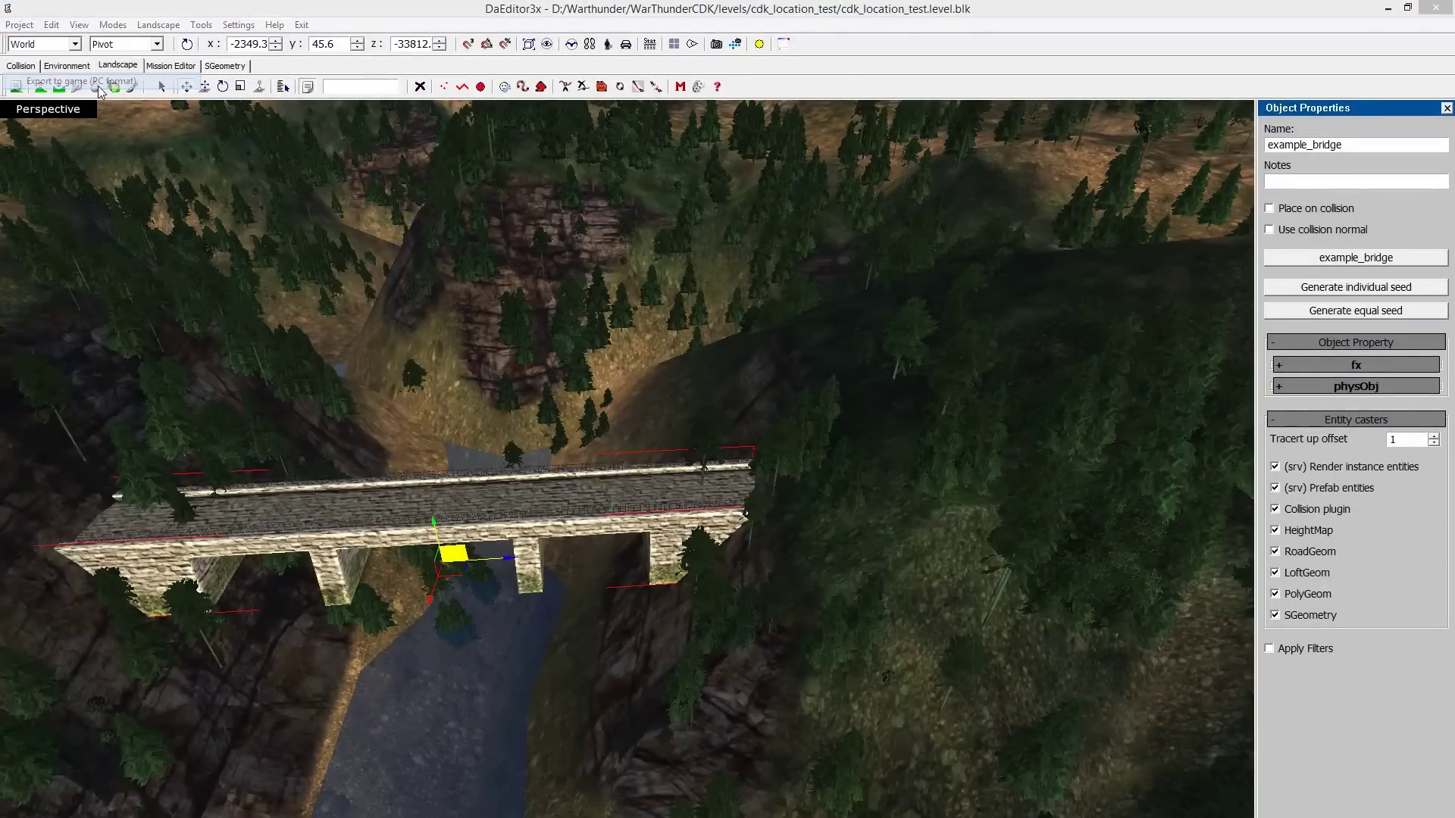
left_click(693, 619)
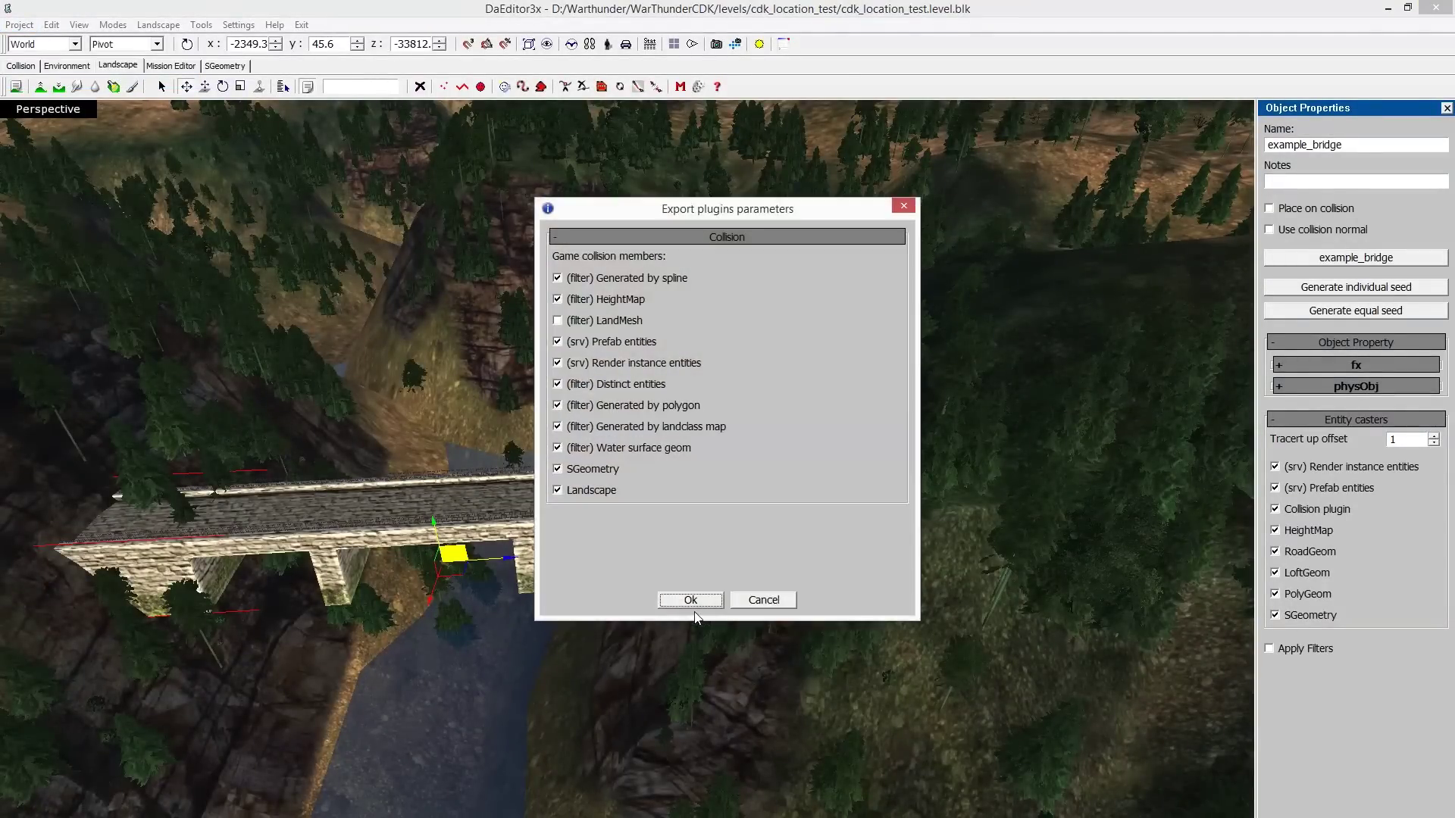
left_click(689, 599)
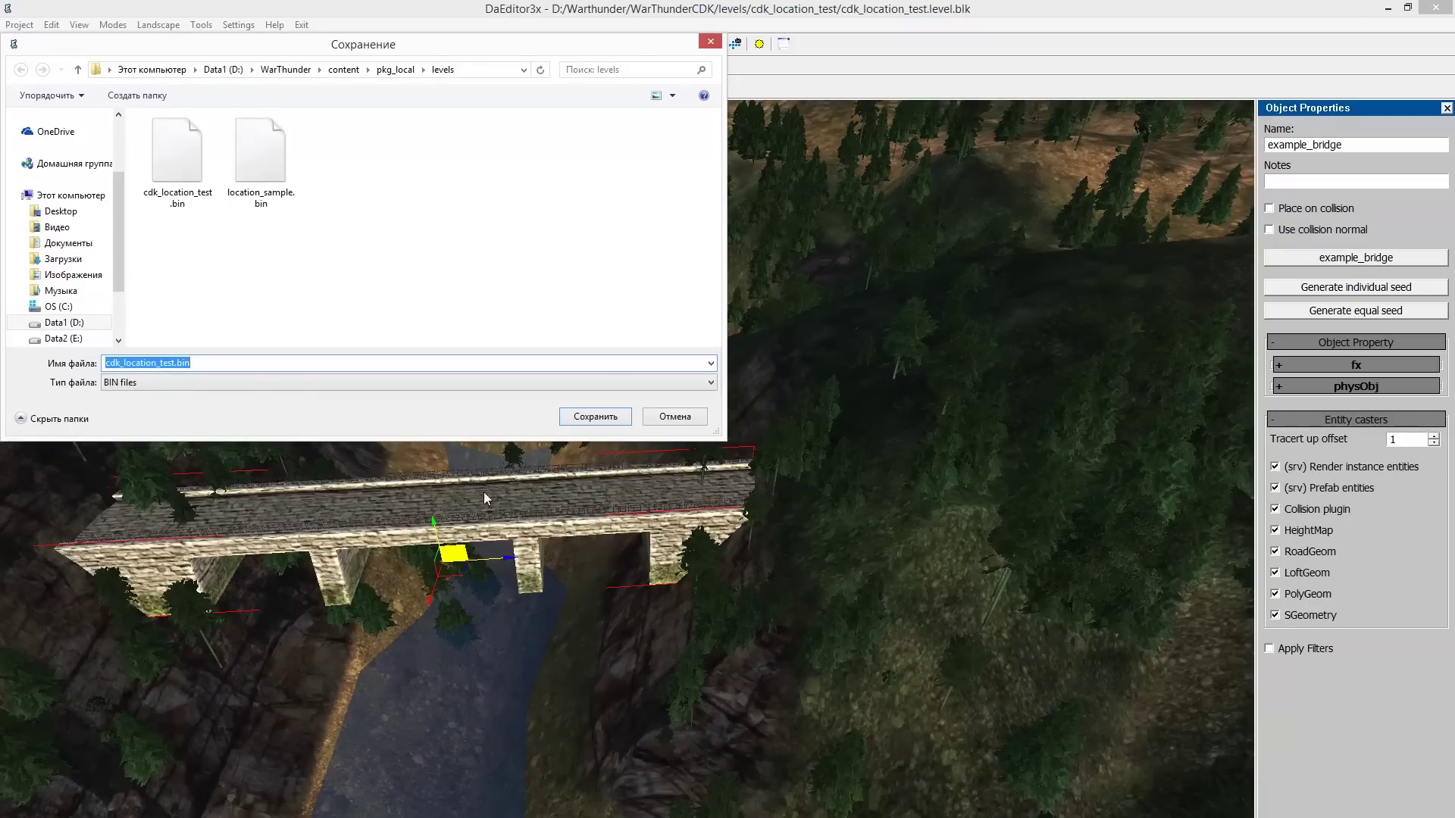
left_click(578, 418)
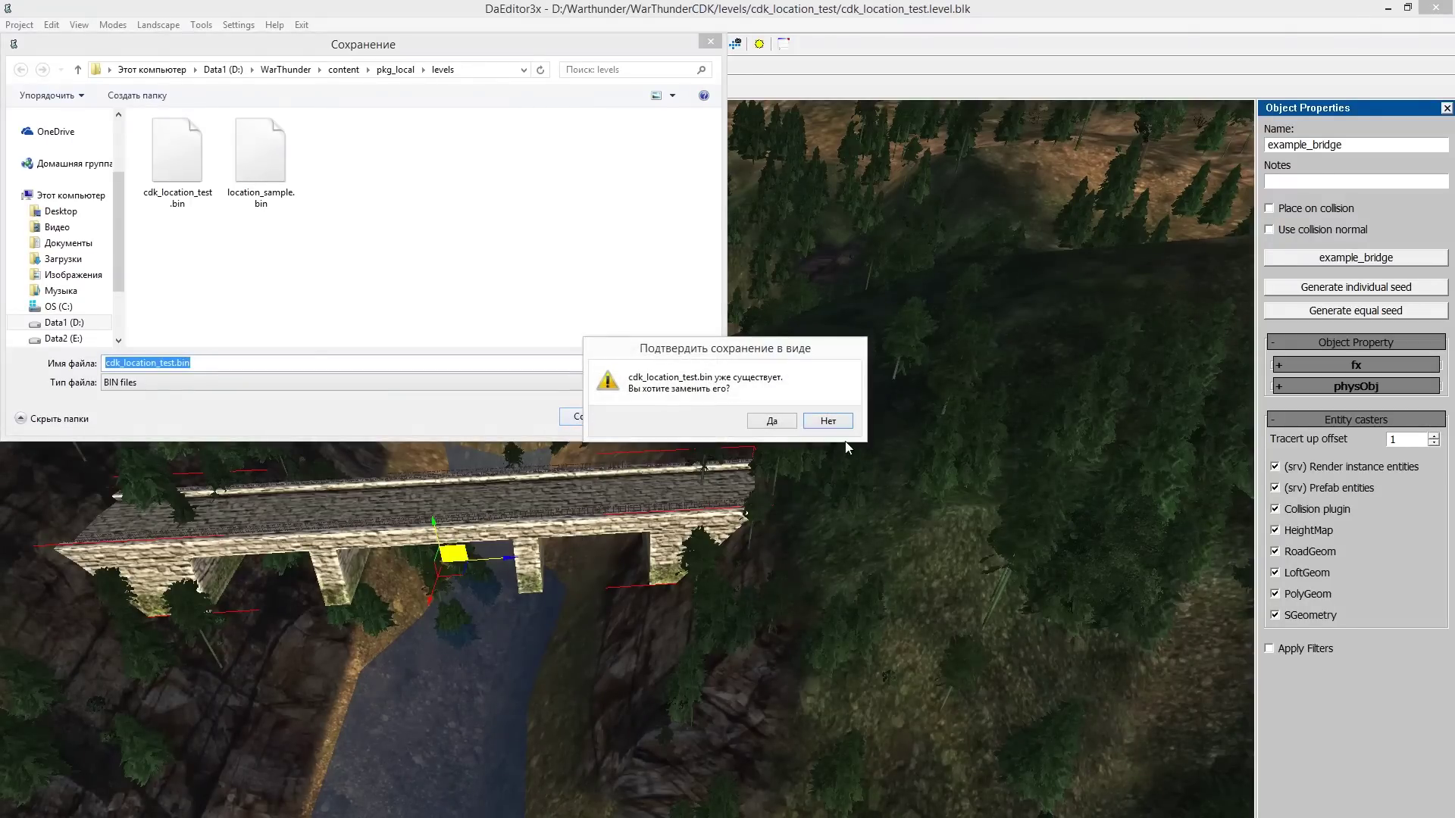
left_click(772, 421)
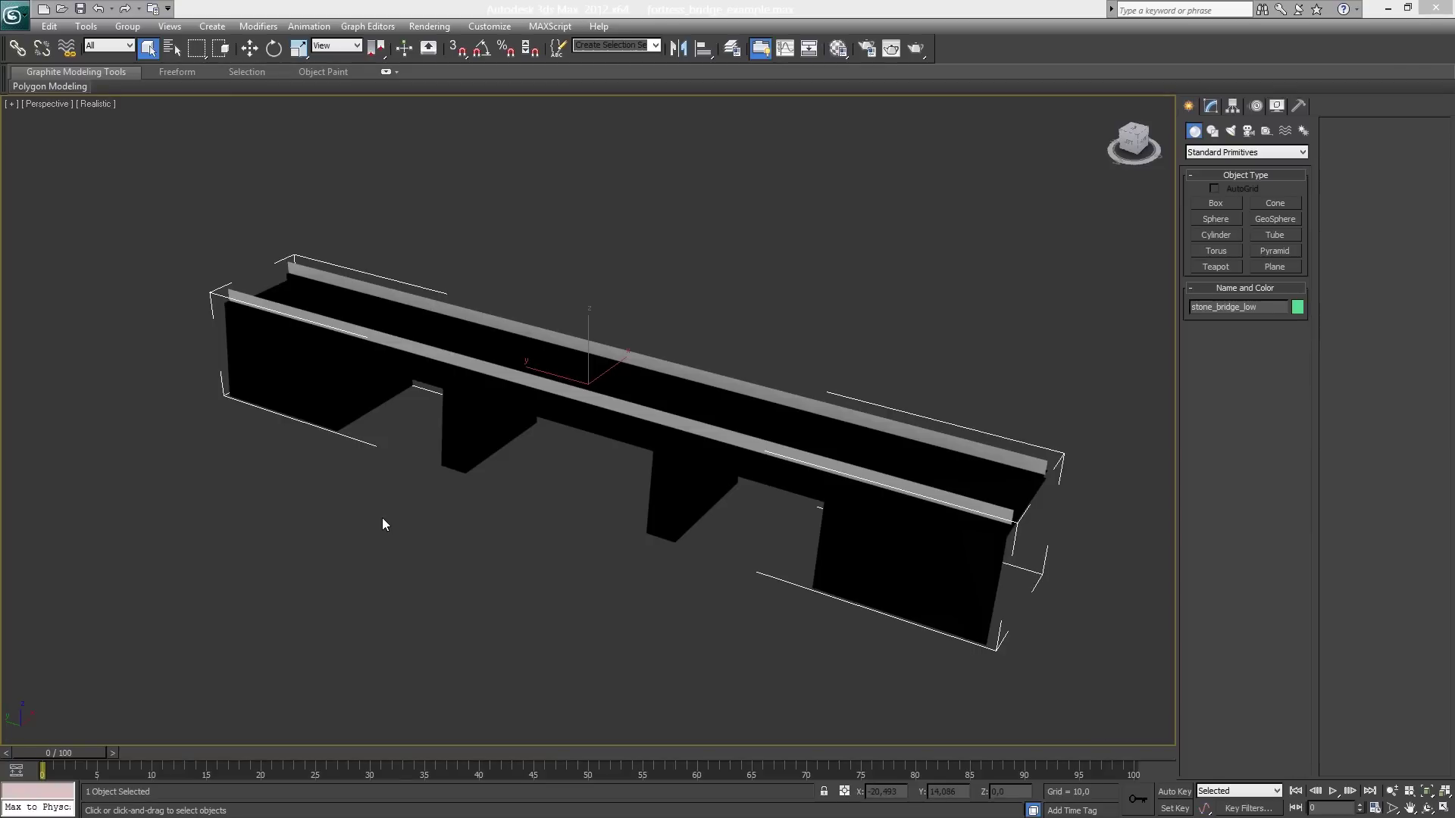
Move both stone bridge objects from the stronghold layer to the 0 (default) layer.
left_click(382, 517)
middle_click_drag(477, 527, 506, 519, "alt")
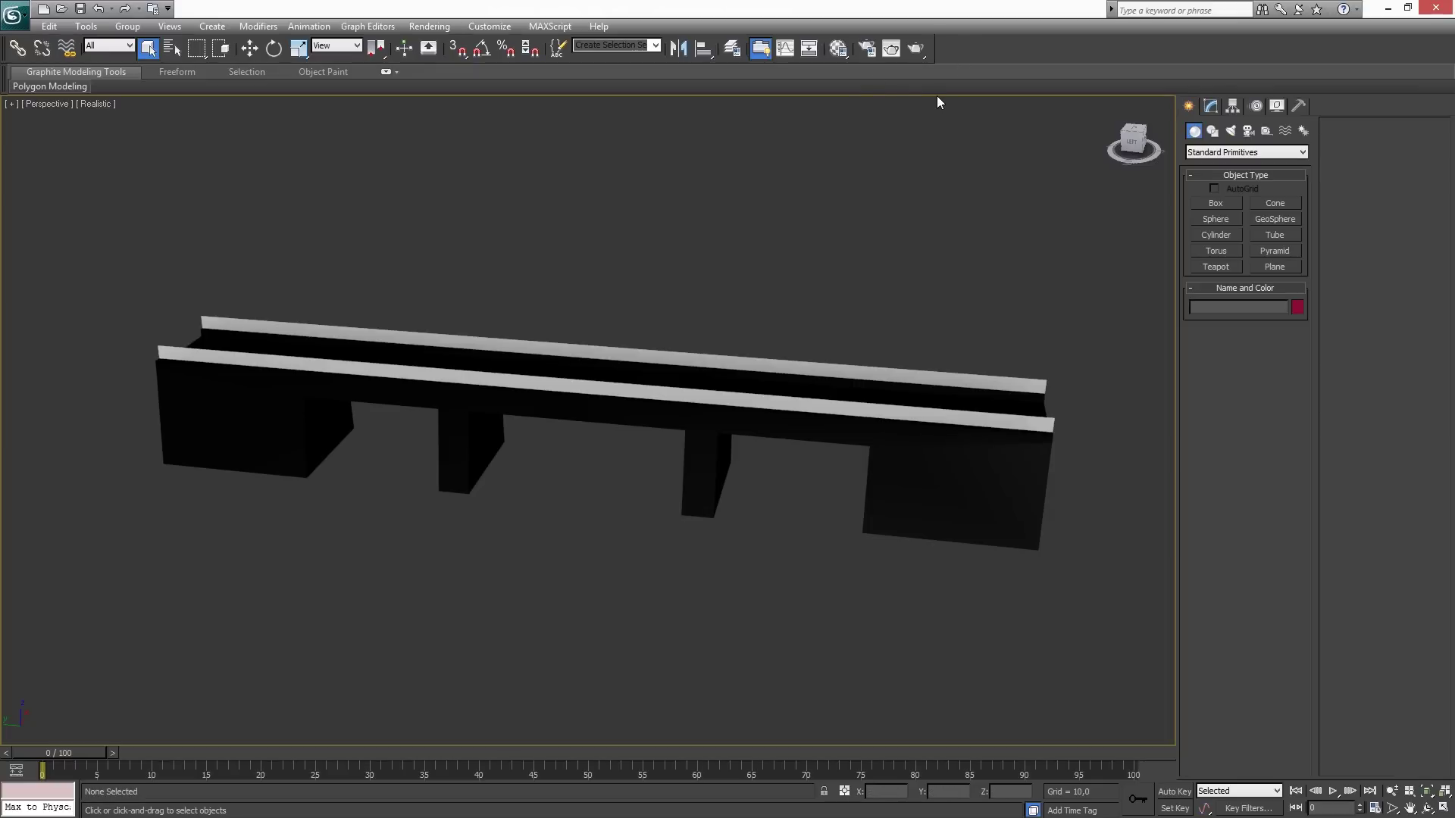
left_click(733, 50)
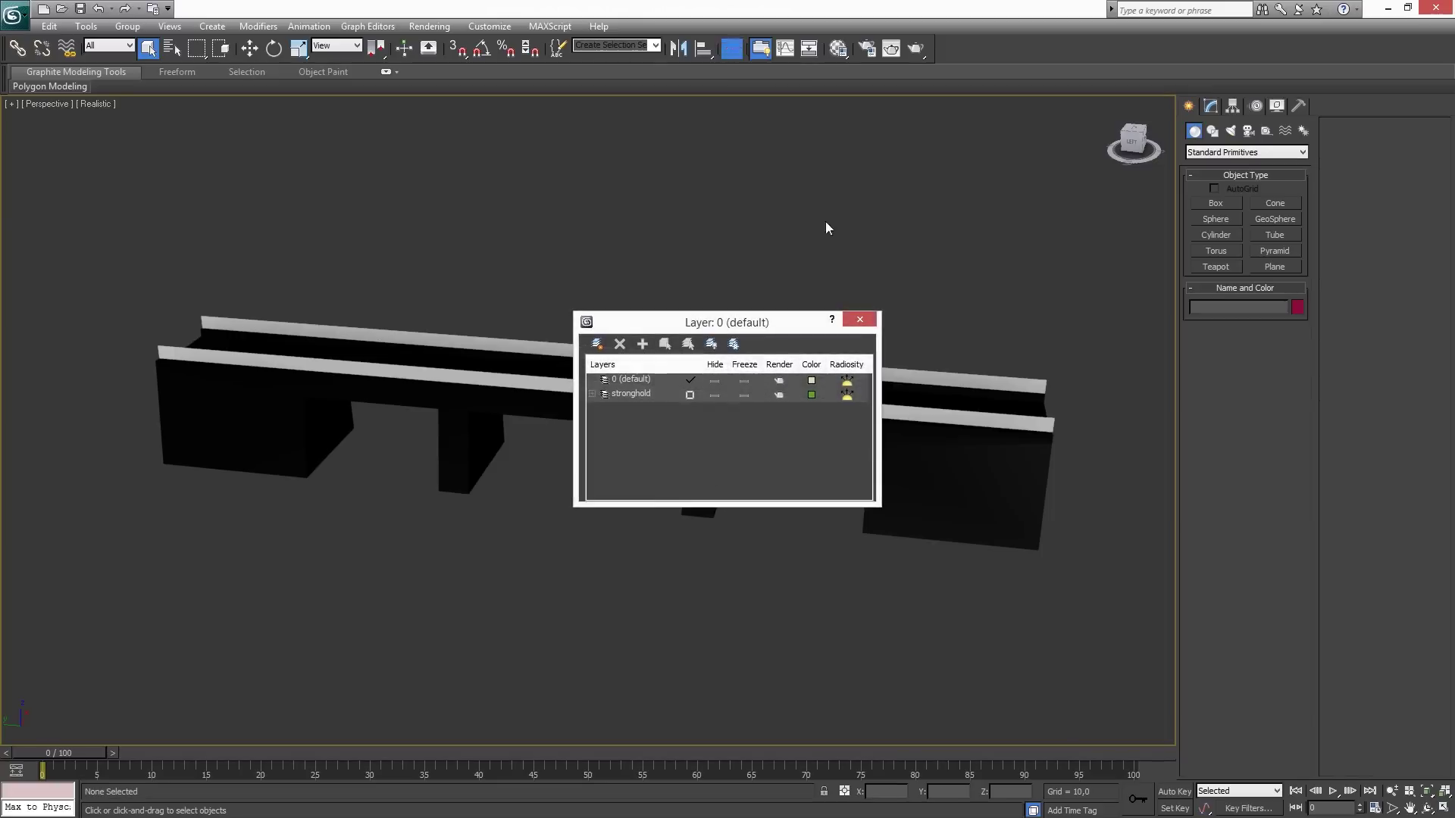
left_click(597, 394)
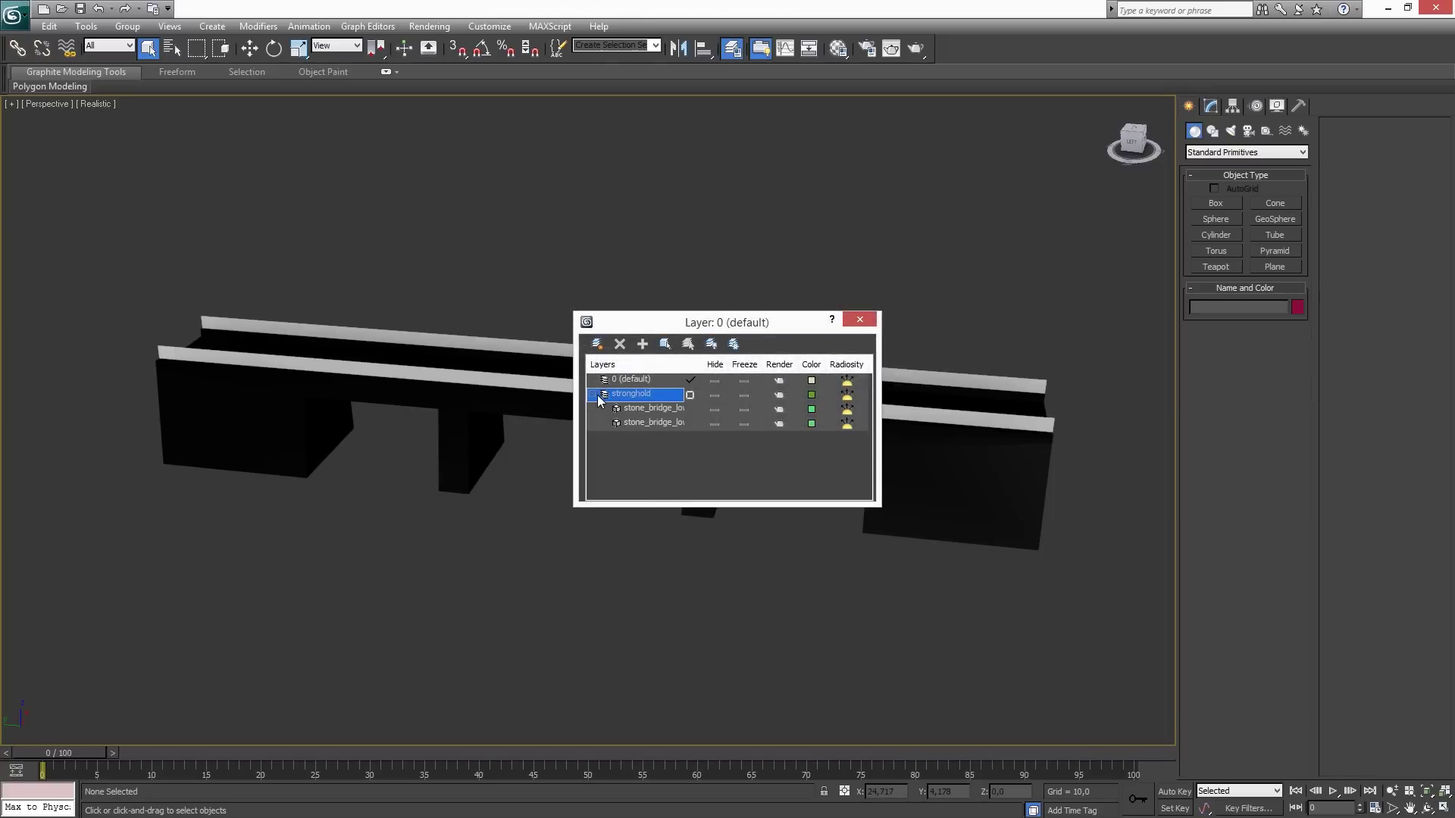
left_click(635, 410)
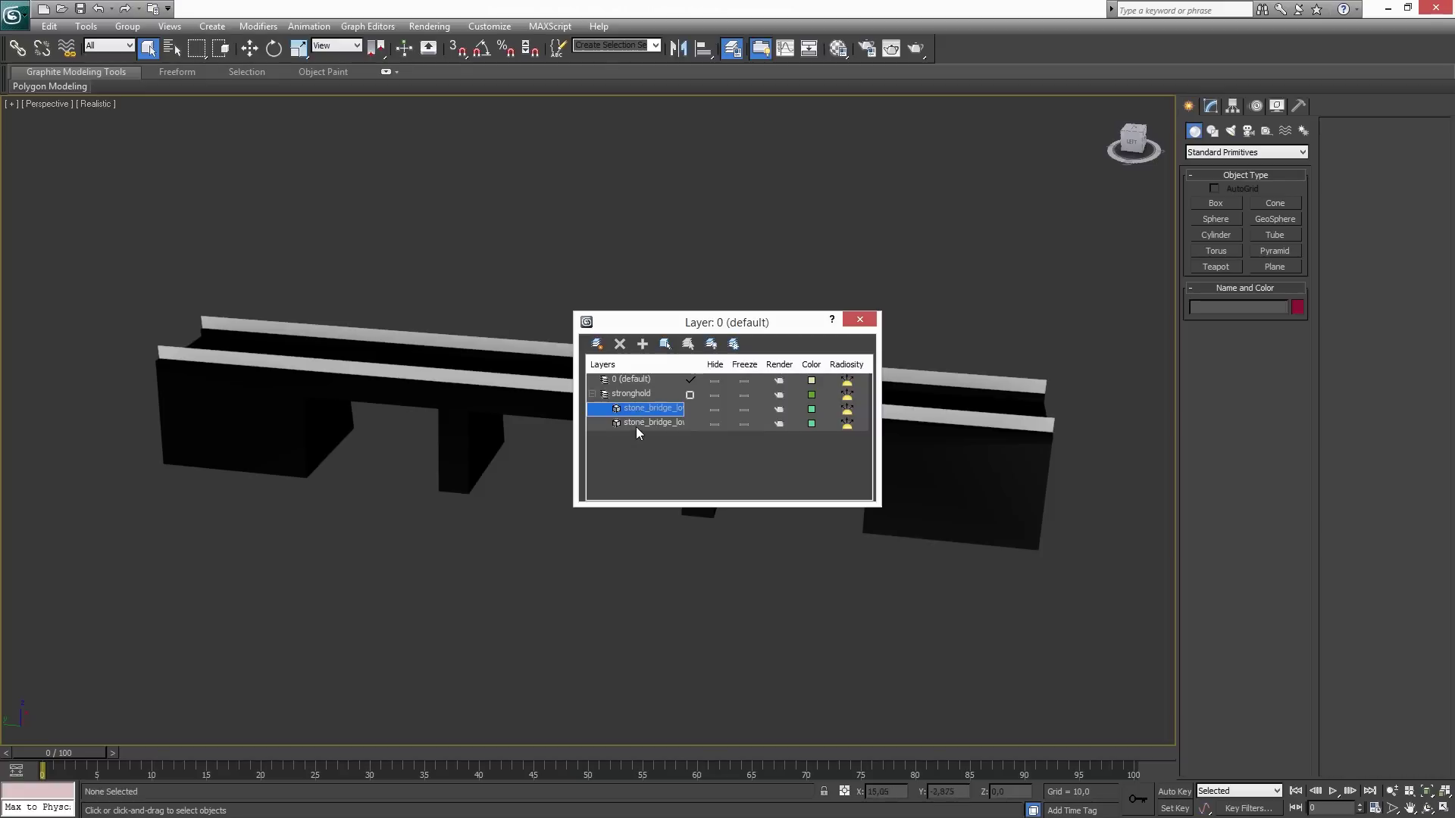
left_click(635, 422, "ctrl")
left_click(665, 344)
left_click(648, 380)
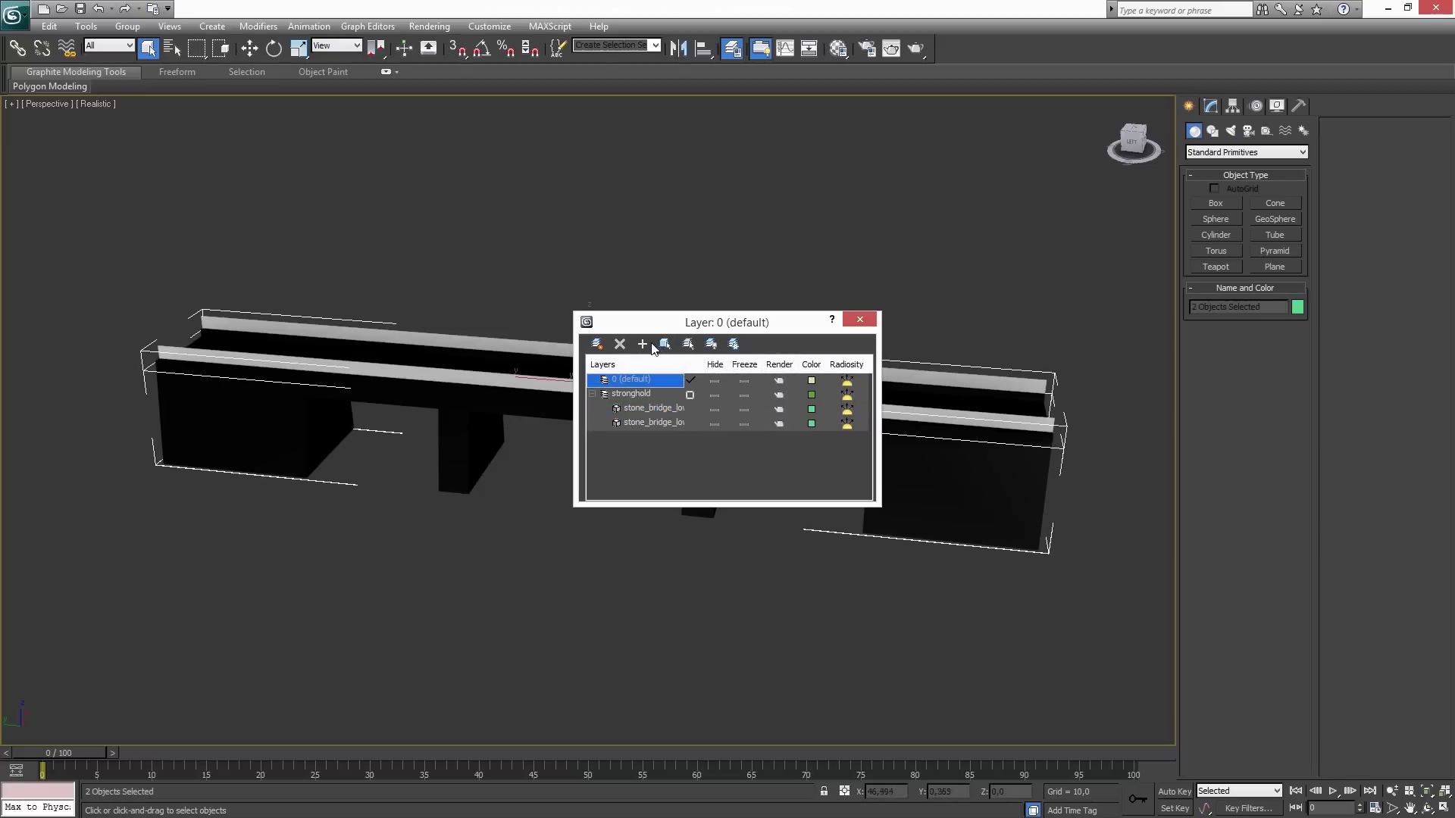
left_click(648, 345)
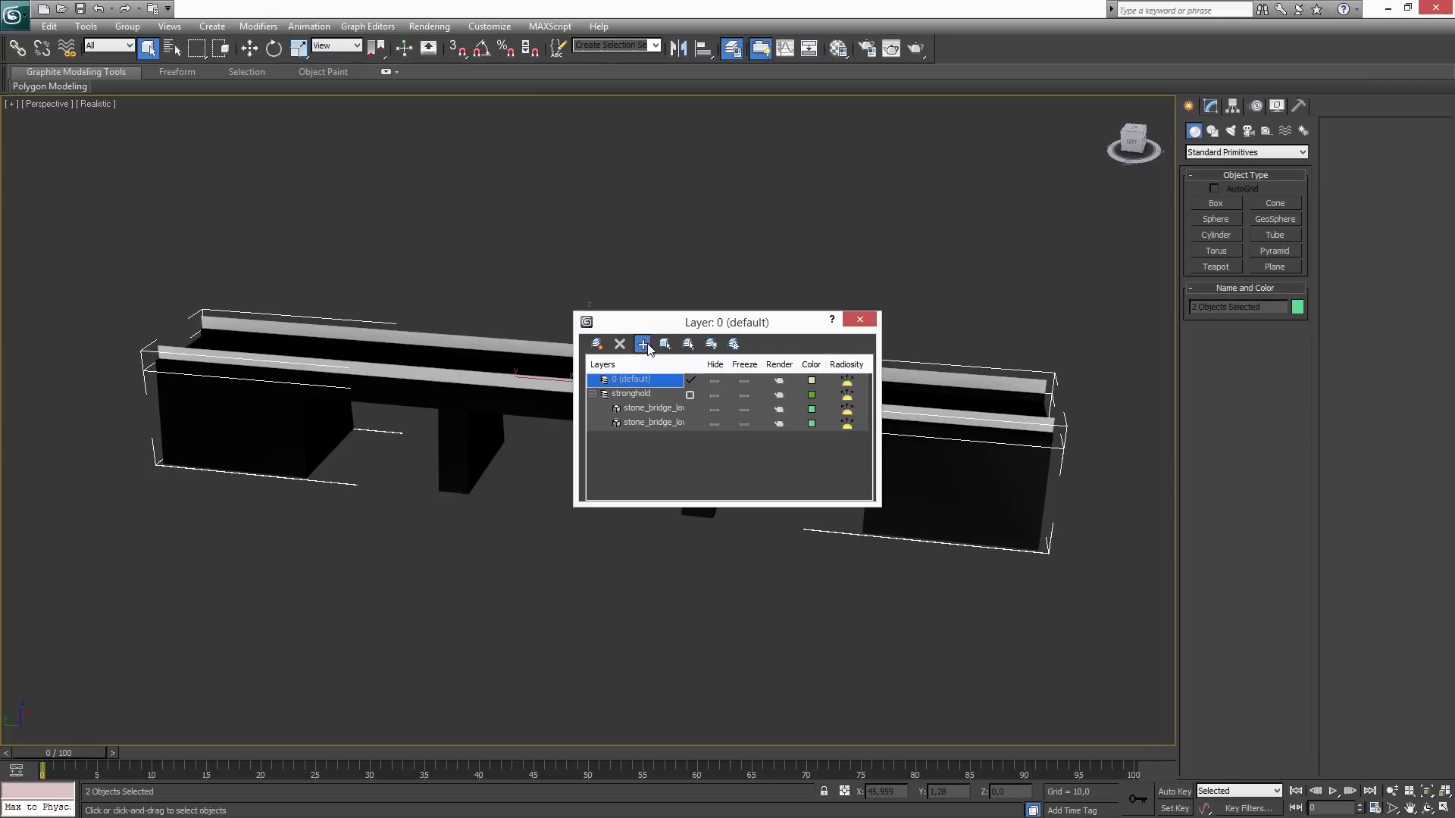
Rename the stronghold layer as lod00.
double_click(629, 393)
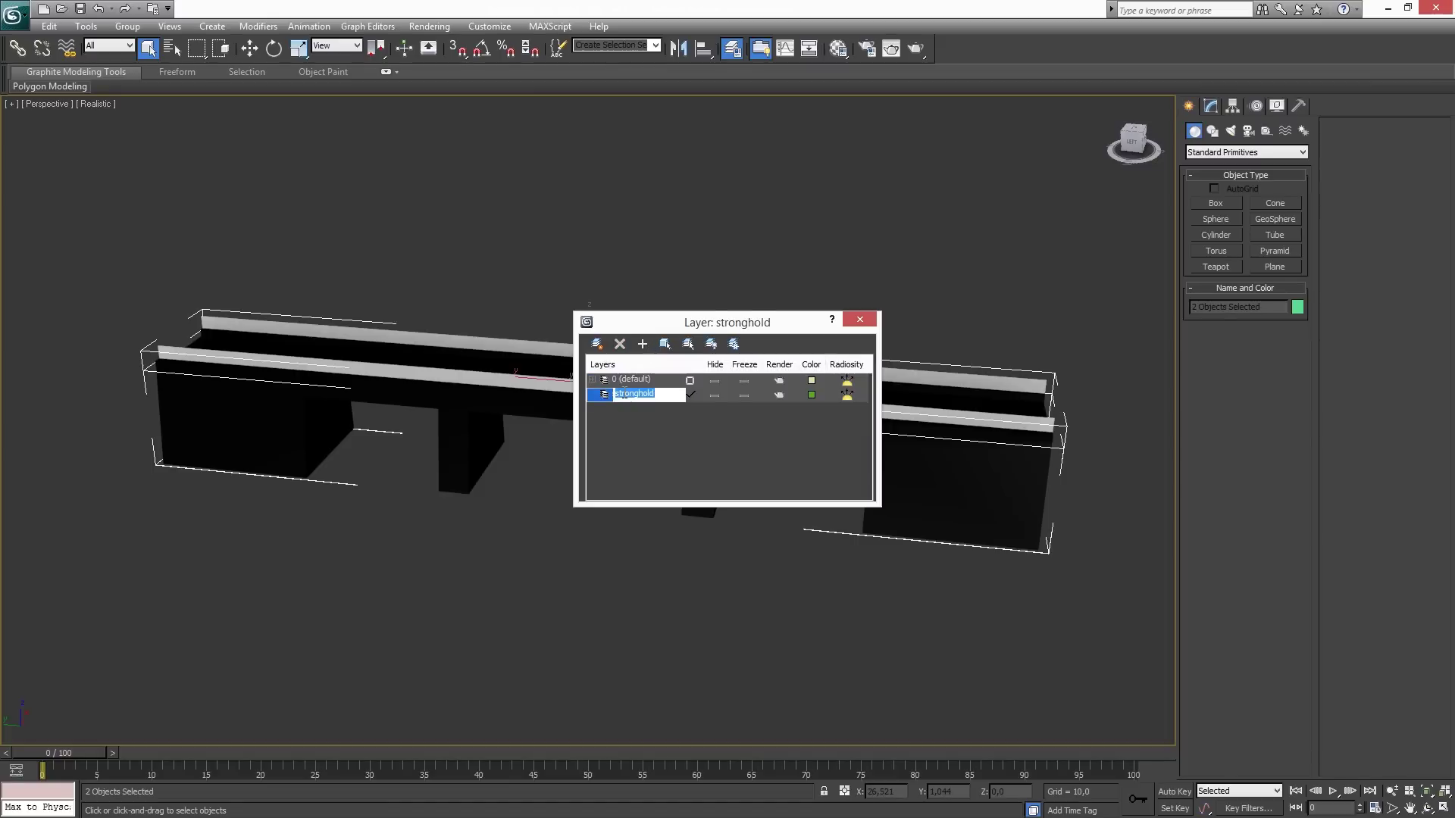
key("BackSpace")
type("lod00")
key("Return")
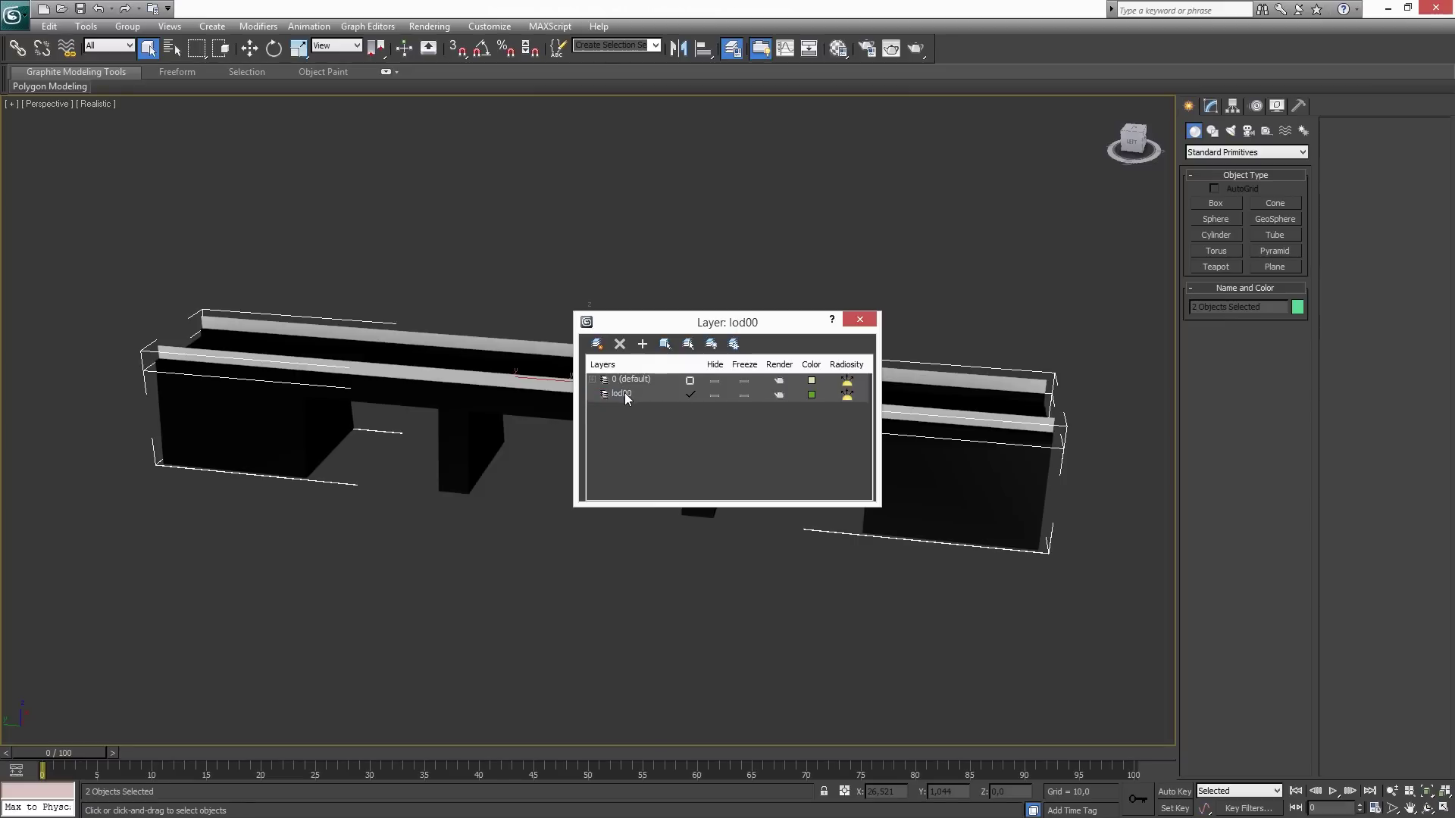
Create a new layer holding the two selected bridge objects and name it lod01.
left_click(600, 346)
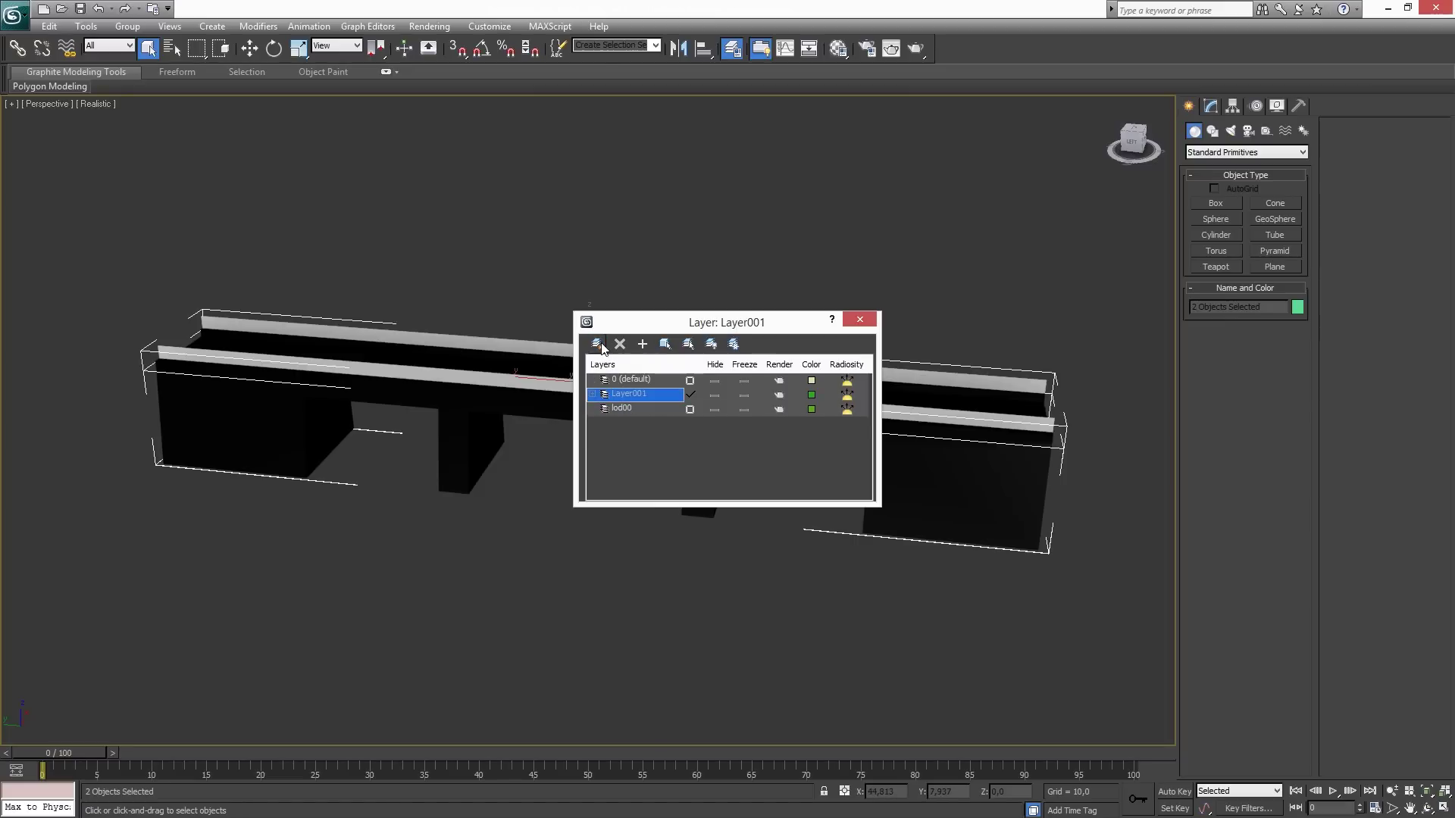
key("l")
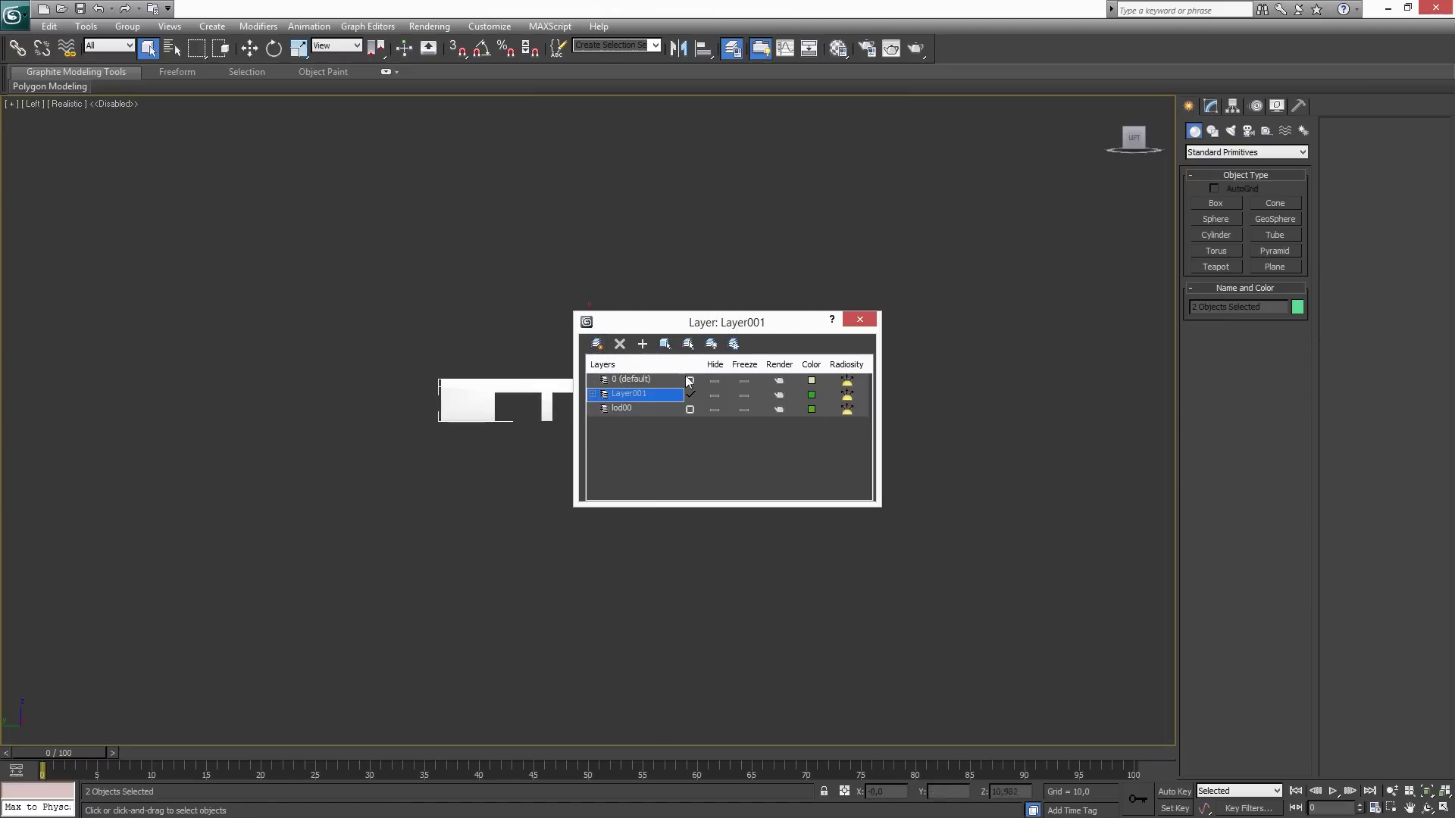
left_click(630, 396)
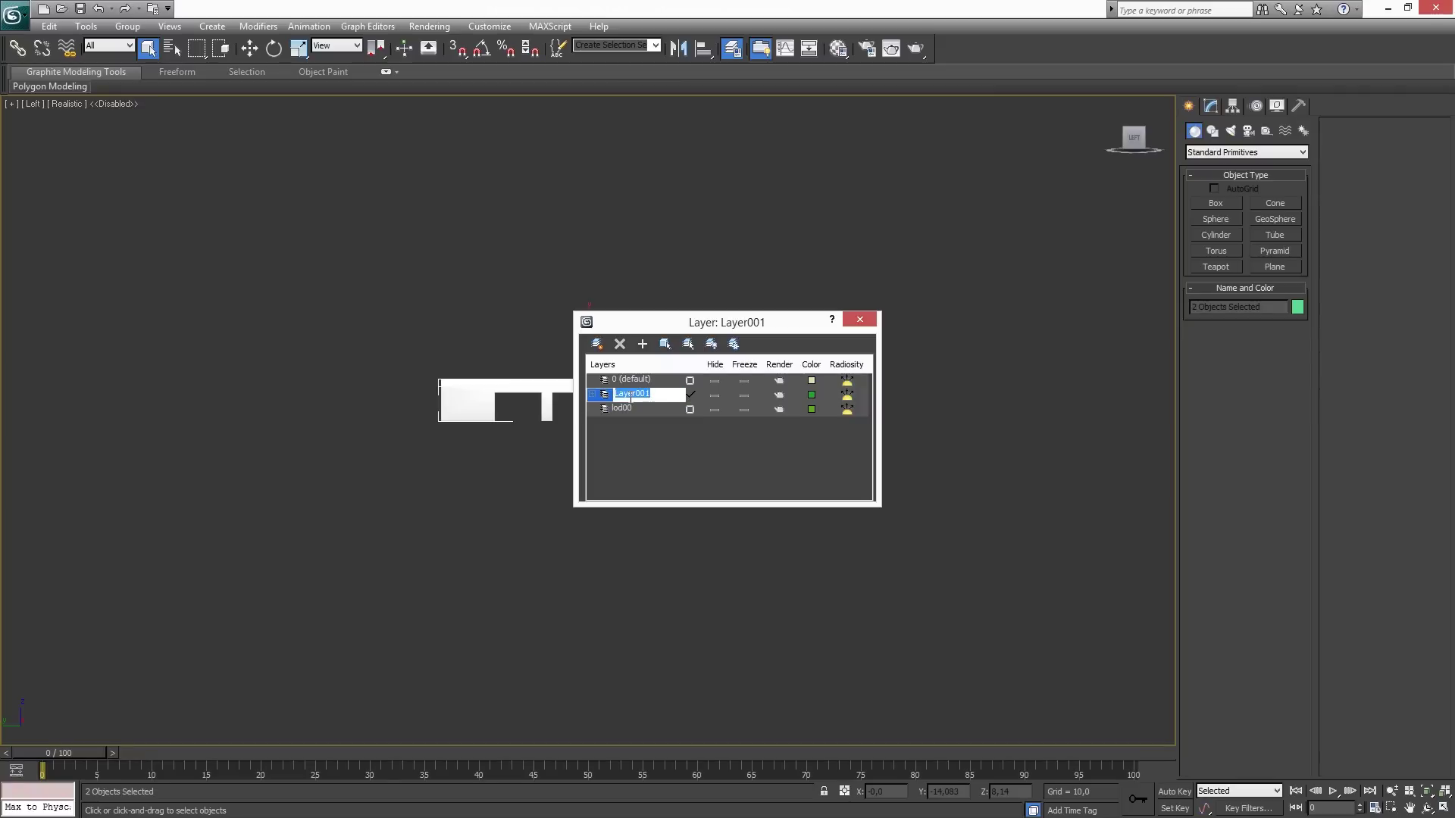
type("lod01")
key("Return")
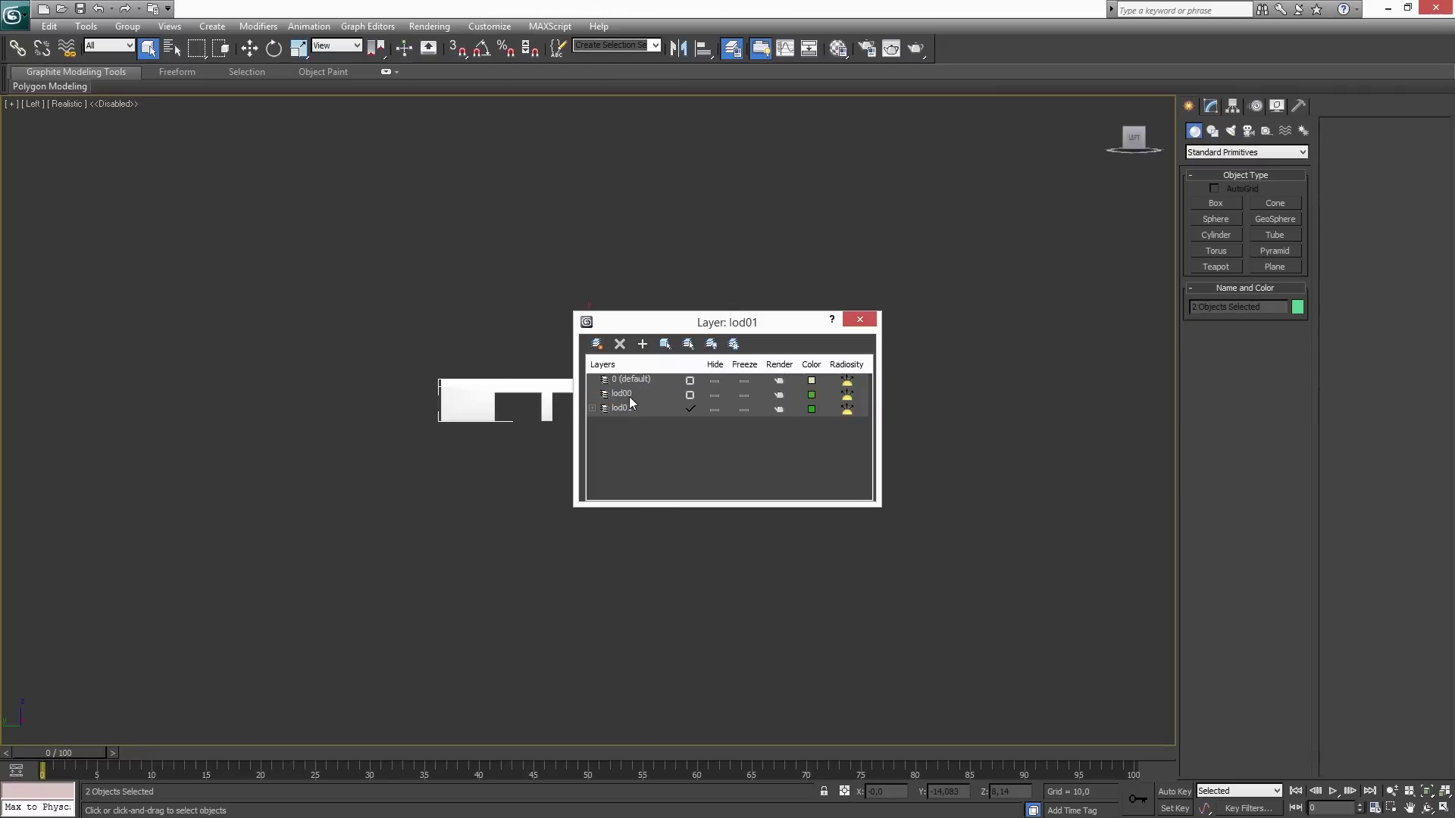
Move stone_bridge_low from the lod01 layer to lod00, leaving stone_bridge_low001 in lod01, and close the layer manager.
left_click(593, 409)
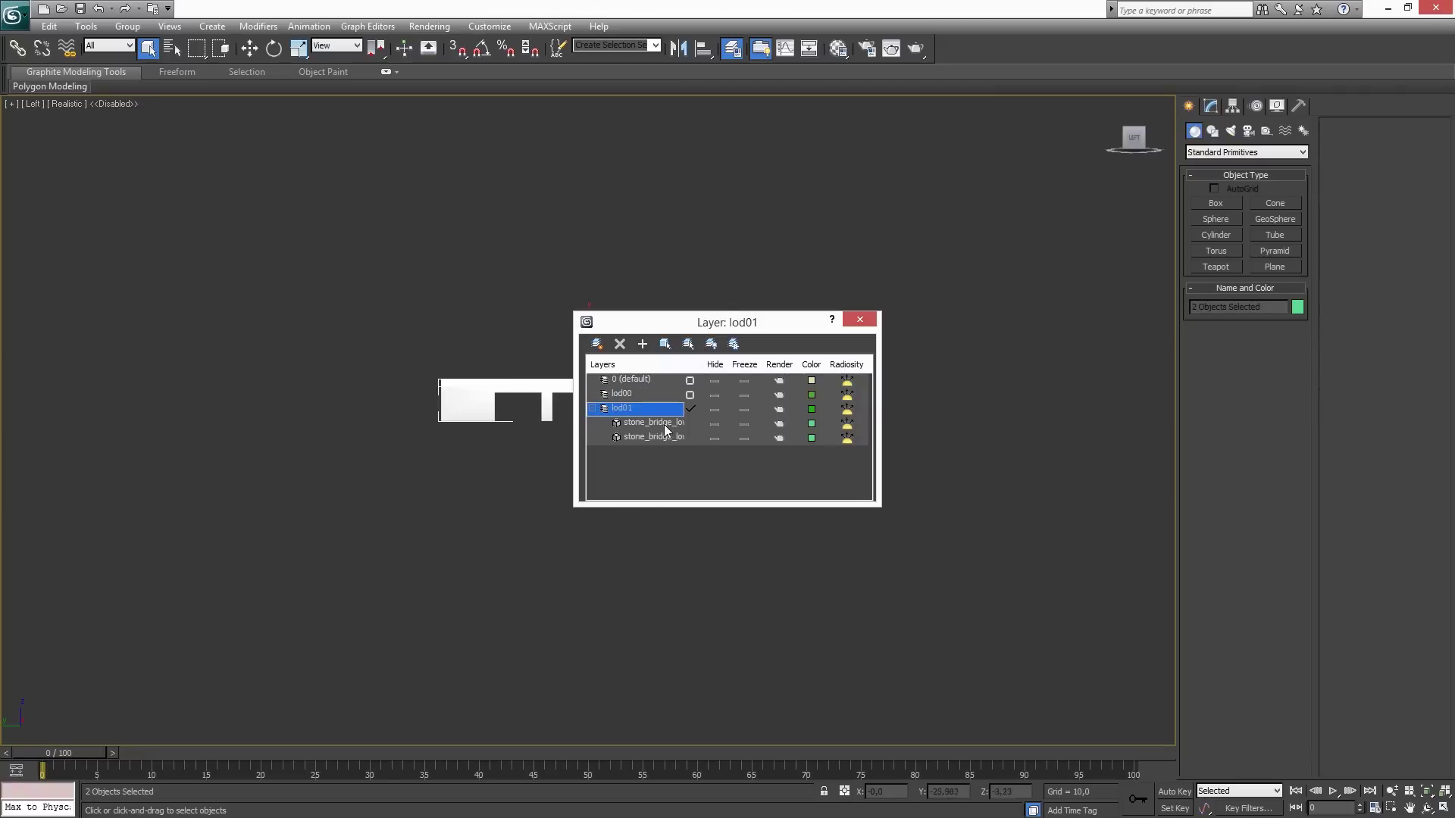
left_click_drag(684, 365, 743, 366)
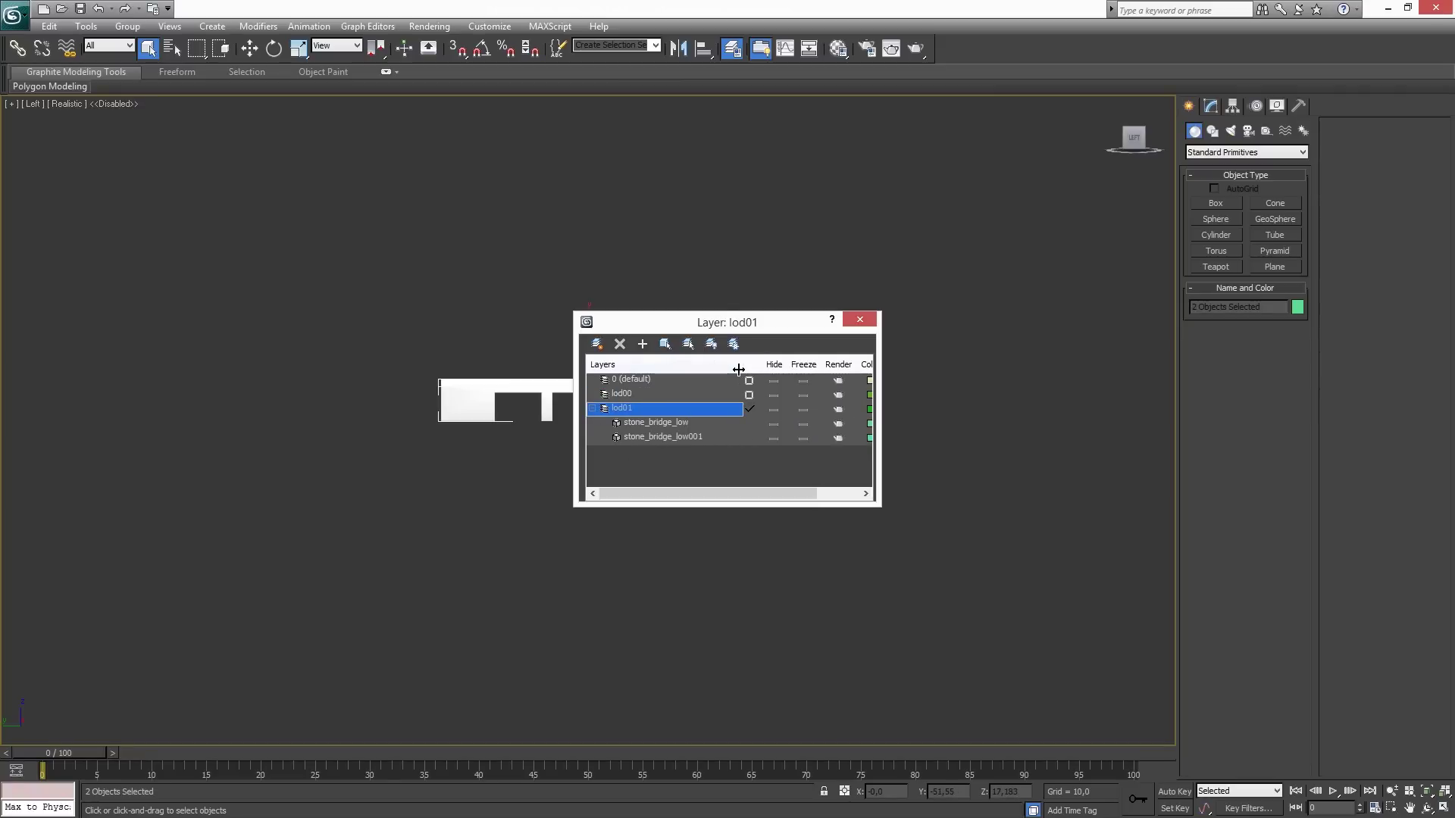
left_click(680, 424)
left_click(665, 344)
left_click(636, 394)
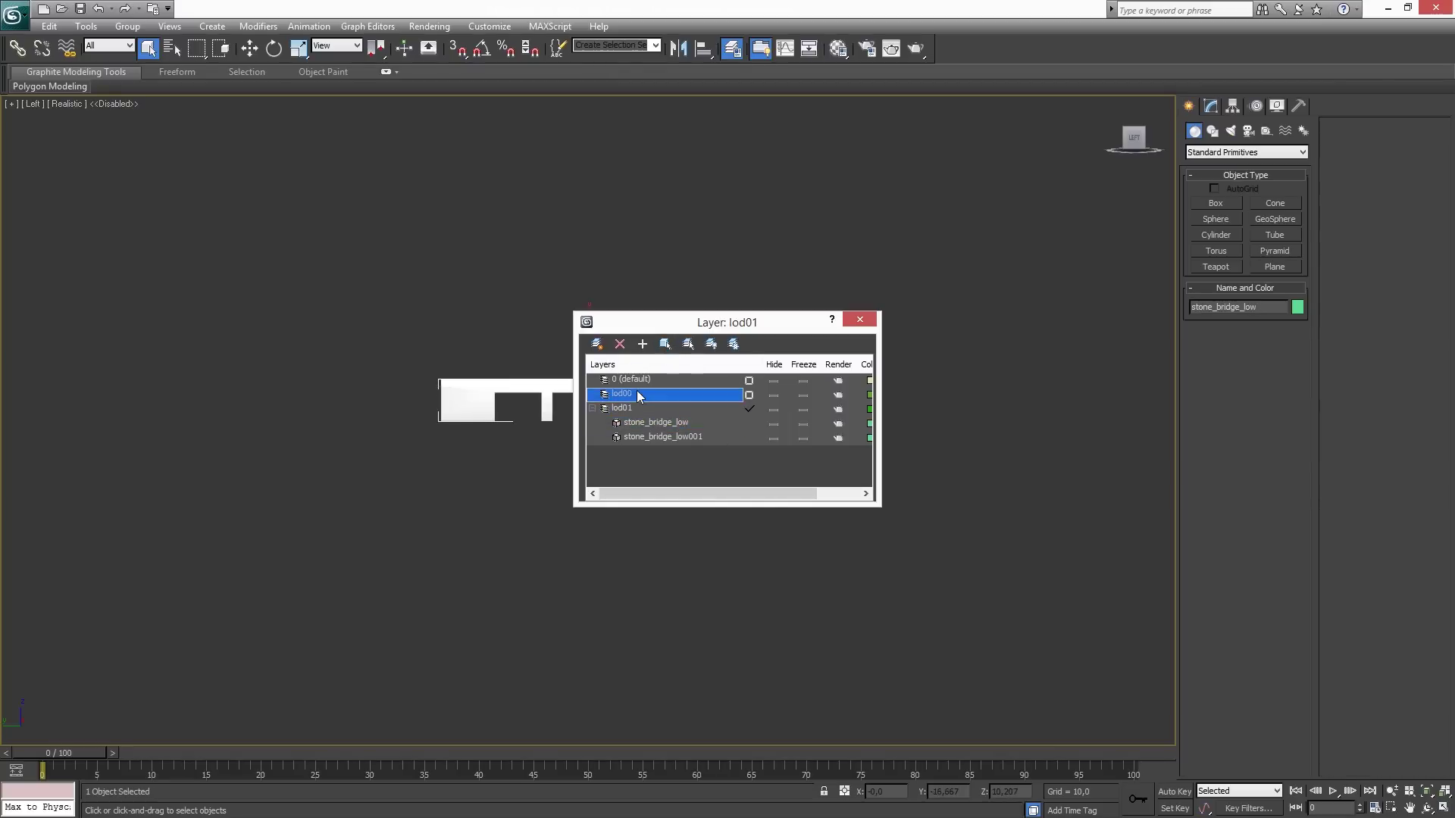
left_click(646, 348)
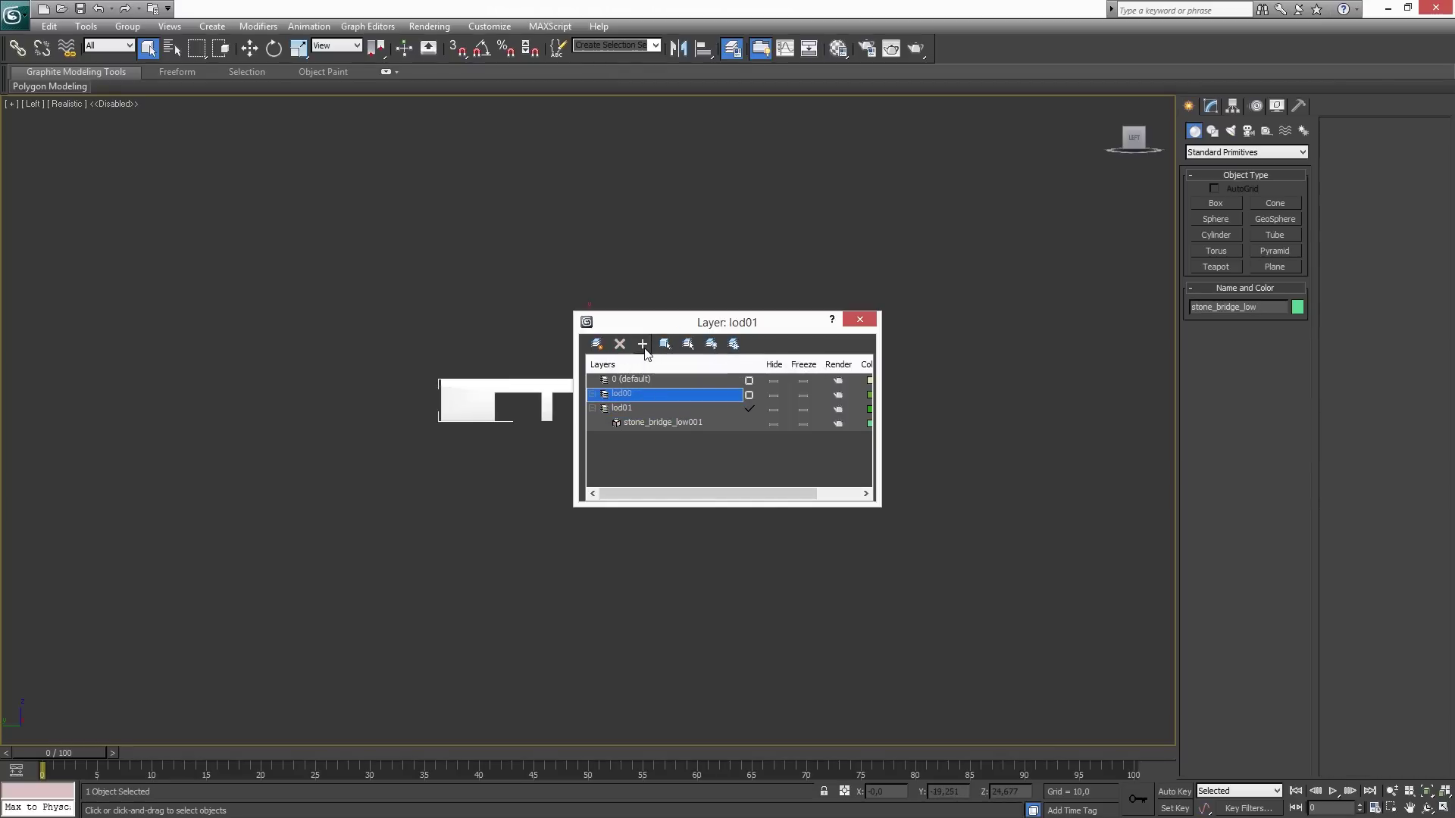
left_click(594, 395)
left_click(860, 319)
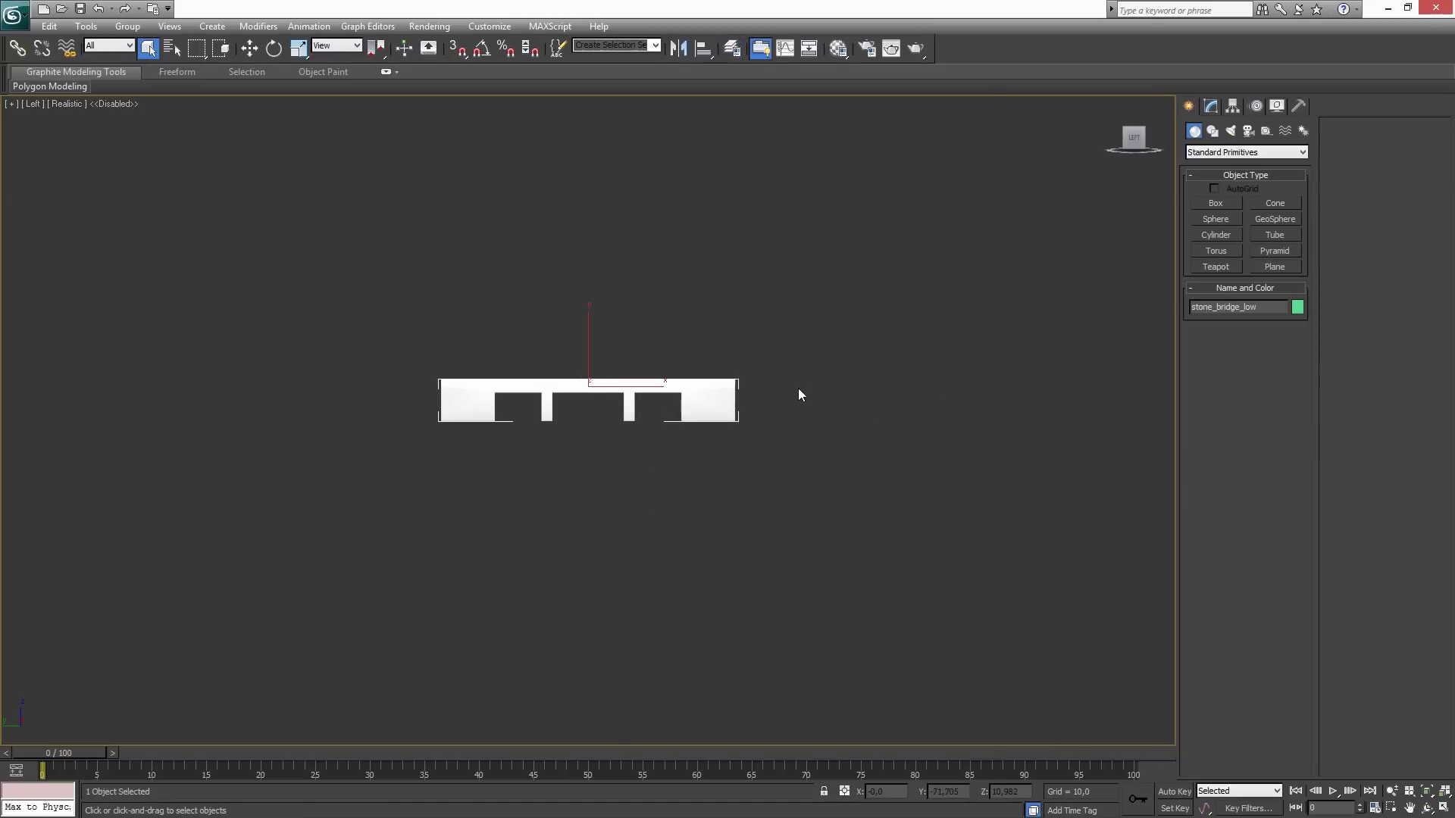
Deselect the bridge and load the Dagor Scene Export utility.
key("p")
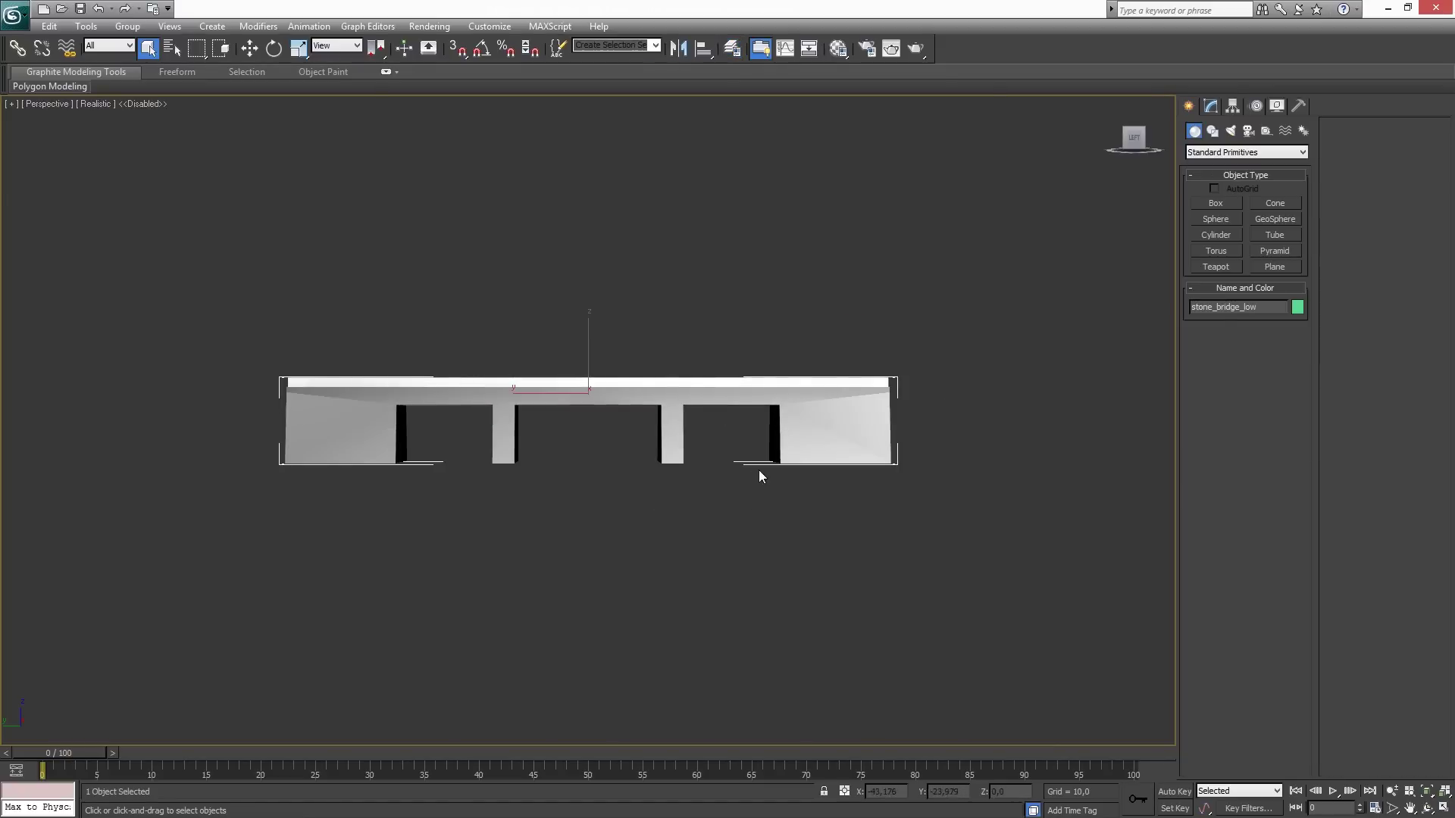
middle_click_drag(760, 474, 777, 526, "alt")
left_click(784, 534)
scroll(777, 515, "up", 5)
scroll(578, 384, "down", 3)
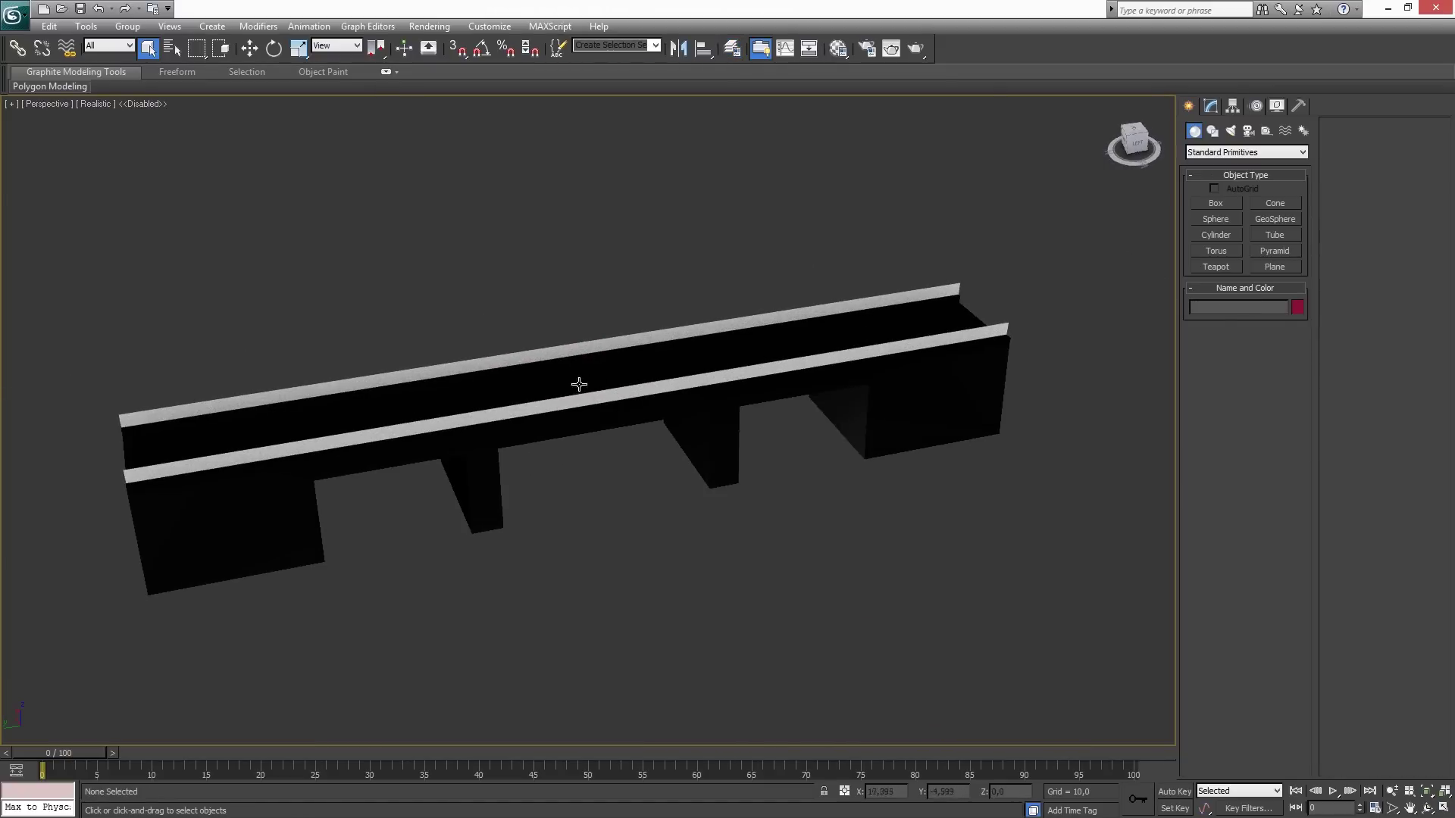
left_click(1298, 107)
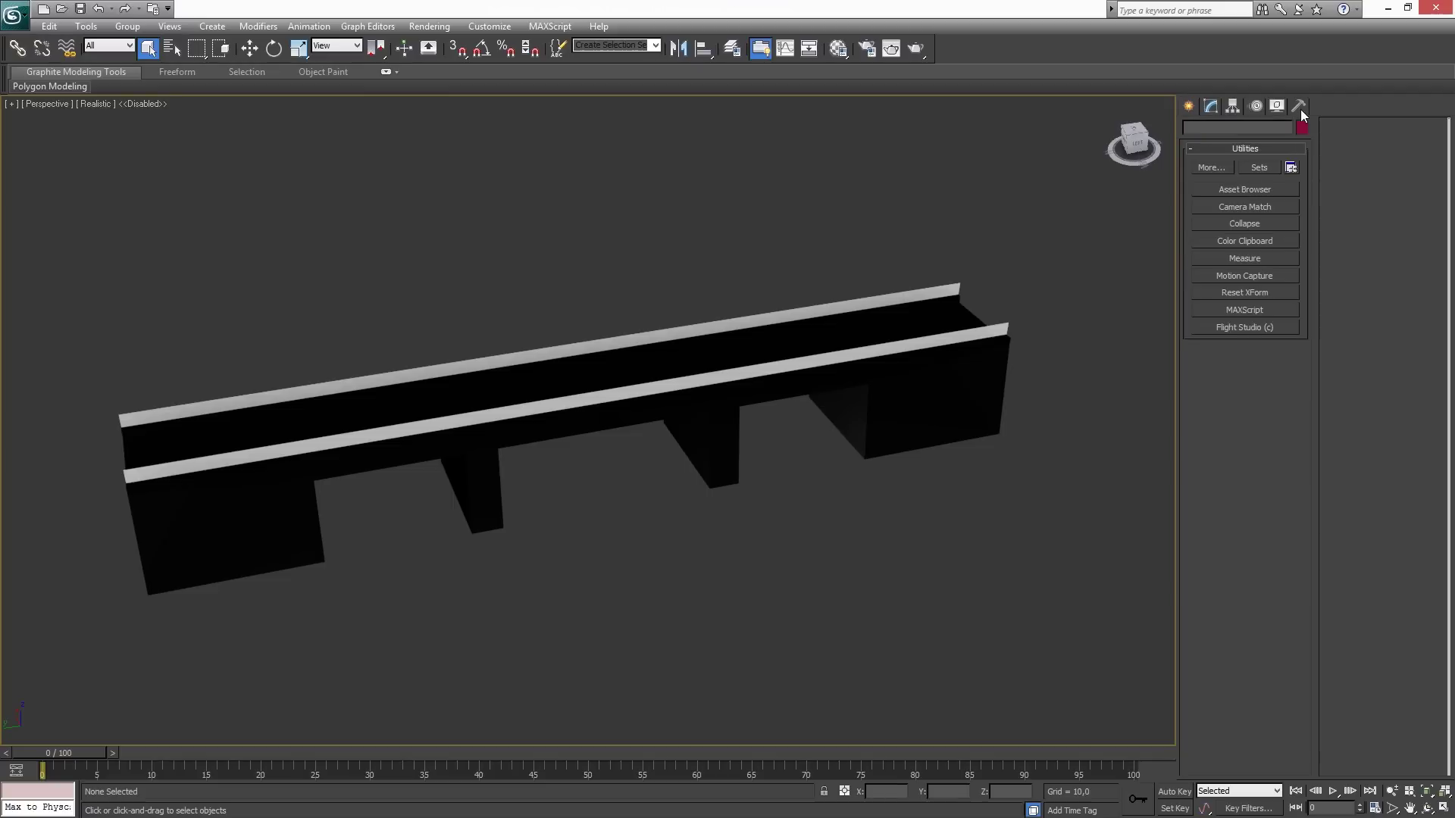
left_click(1211, 167)
left_click(820, 254)
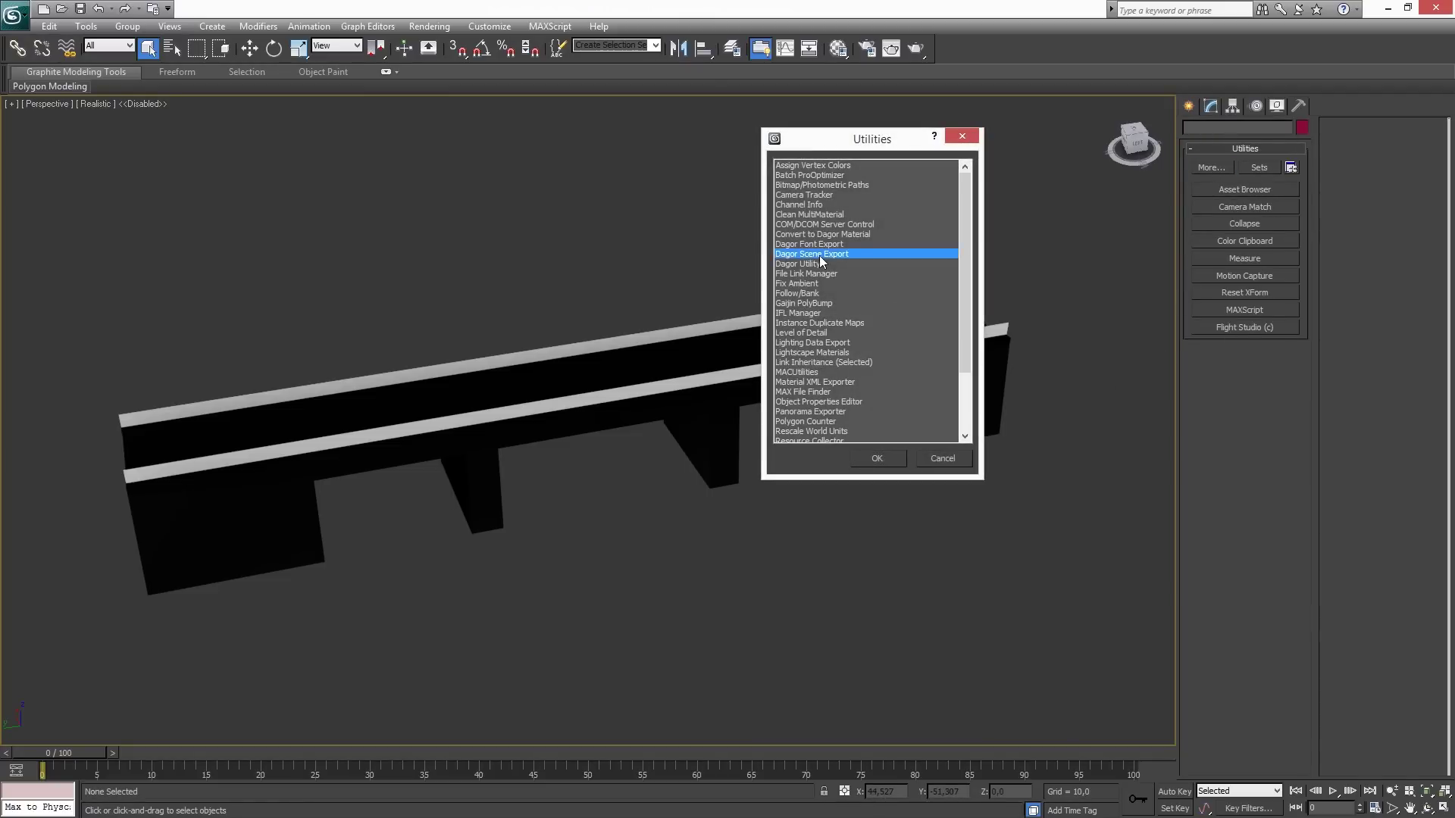
double_click(820, 256)
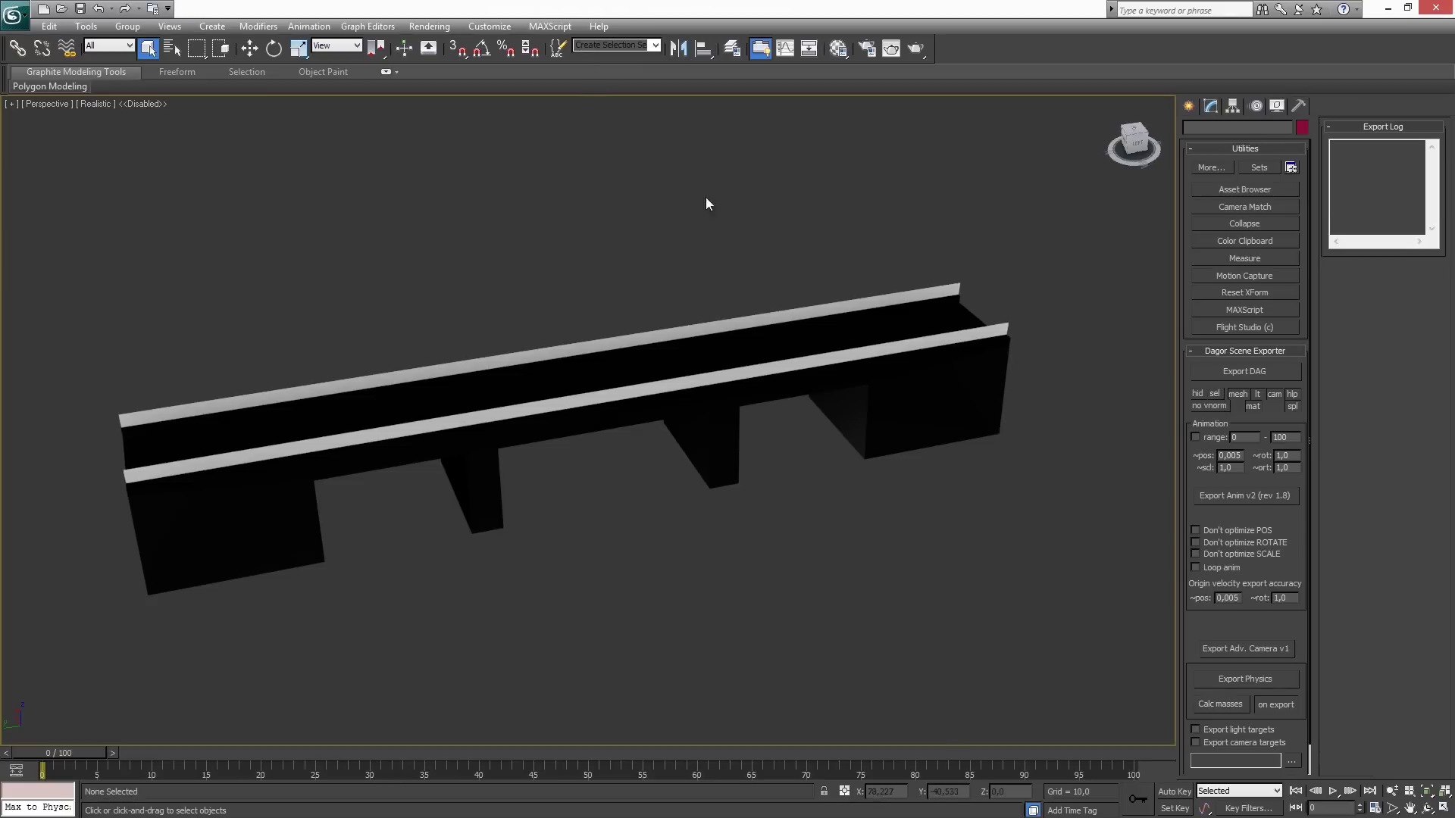
scroll(694, 155, "down", 6)
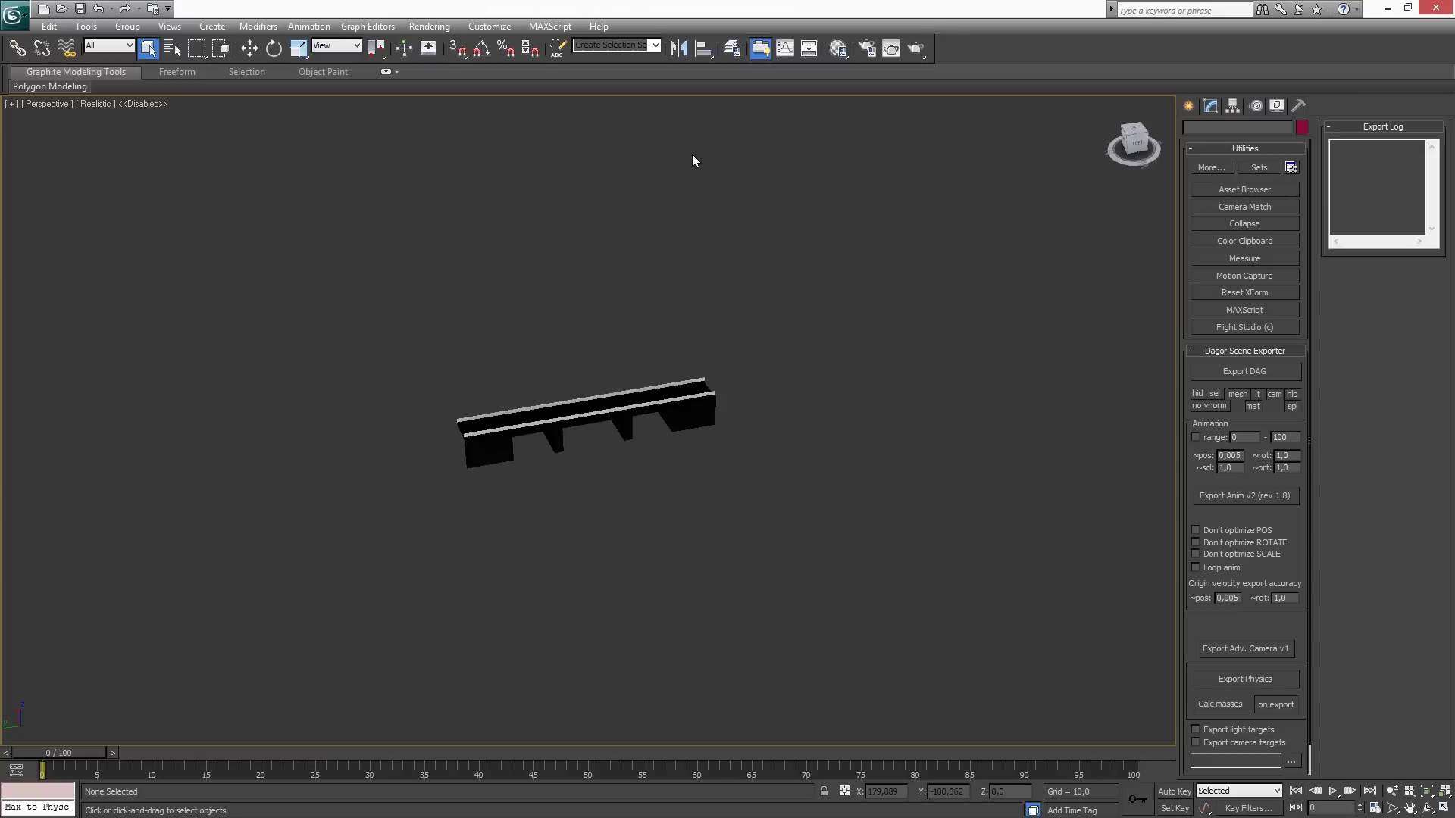
Export the bridge as DAG to example_bridge.lod00.dag, overwriting the existing file and writing the lod00 and lod01 layers to separate files.
scroll(692, 161, "up", 6)
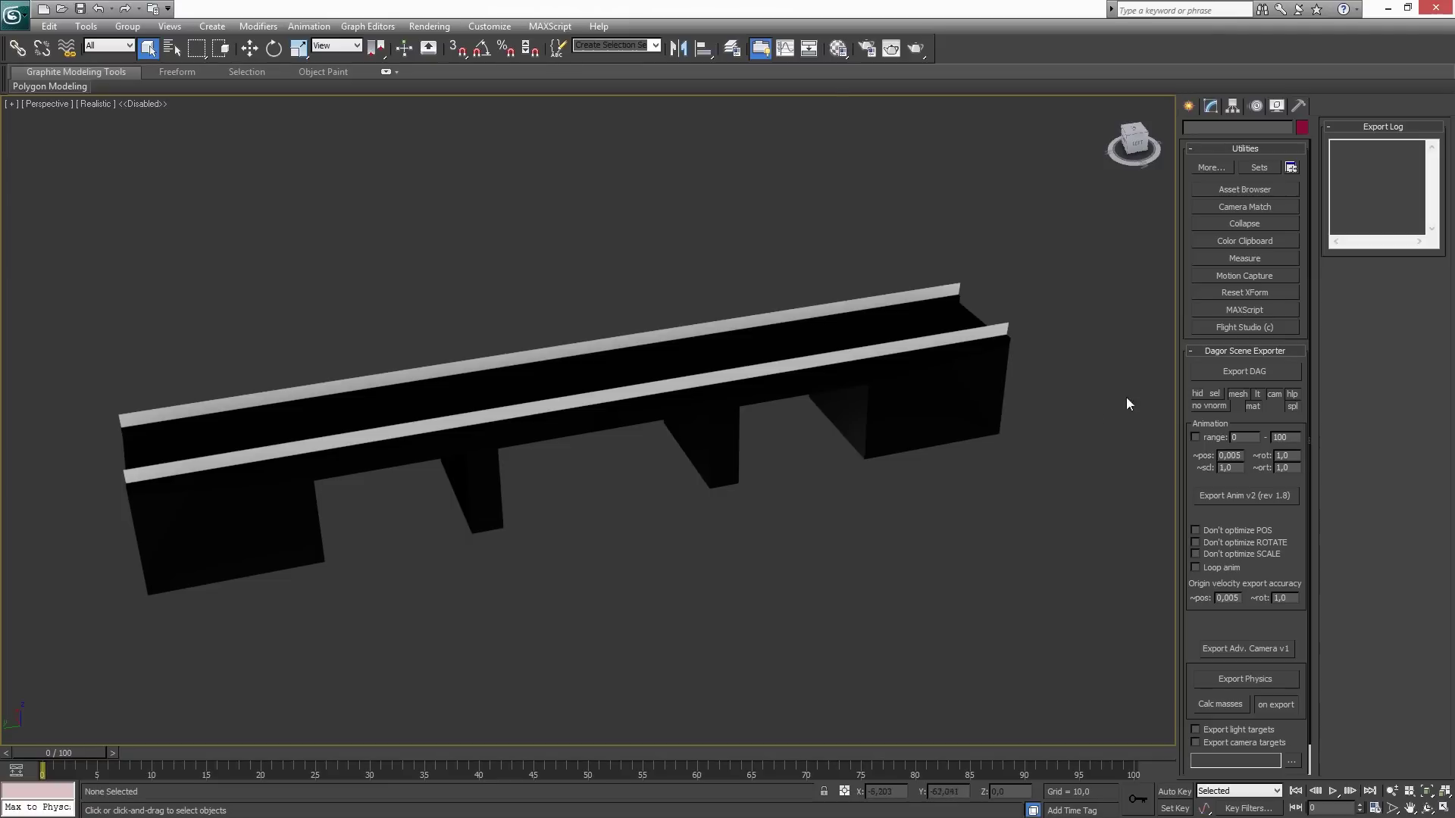
left_click(1217, 375)
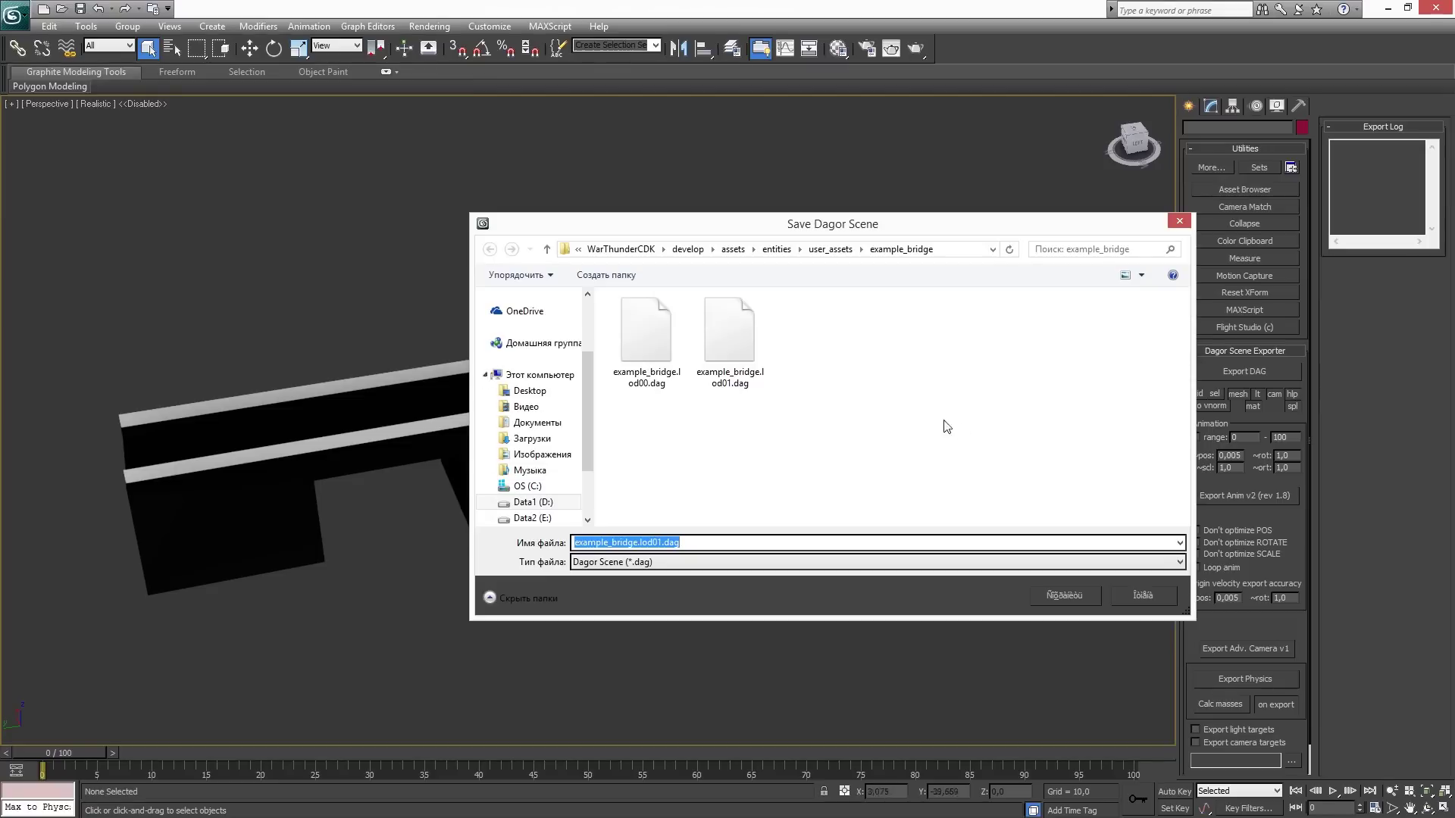
left_click(657, 338)
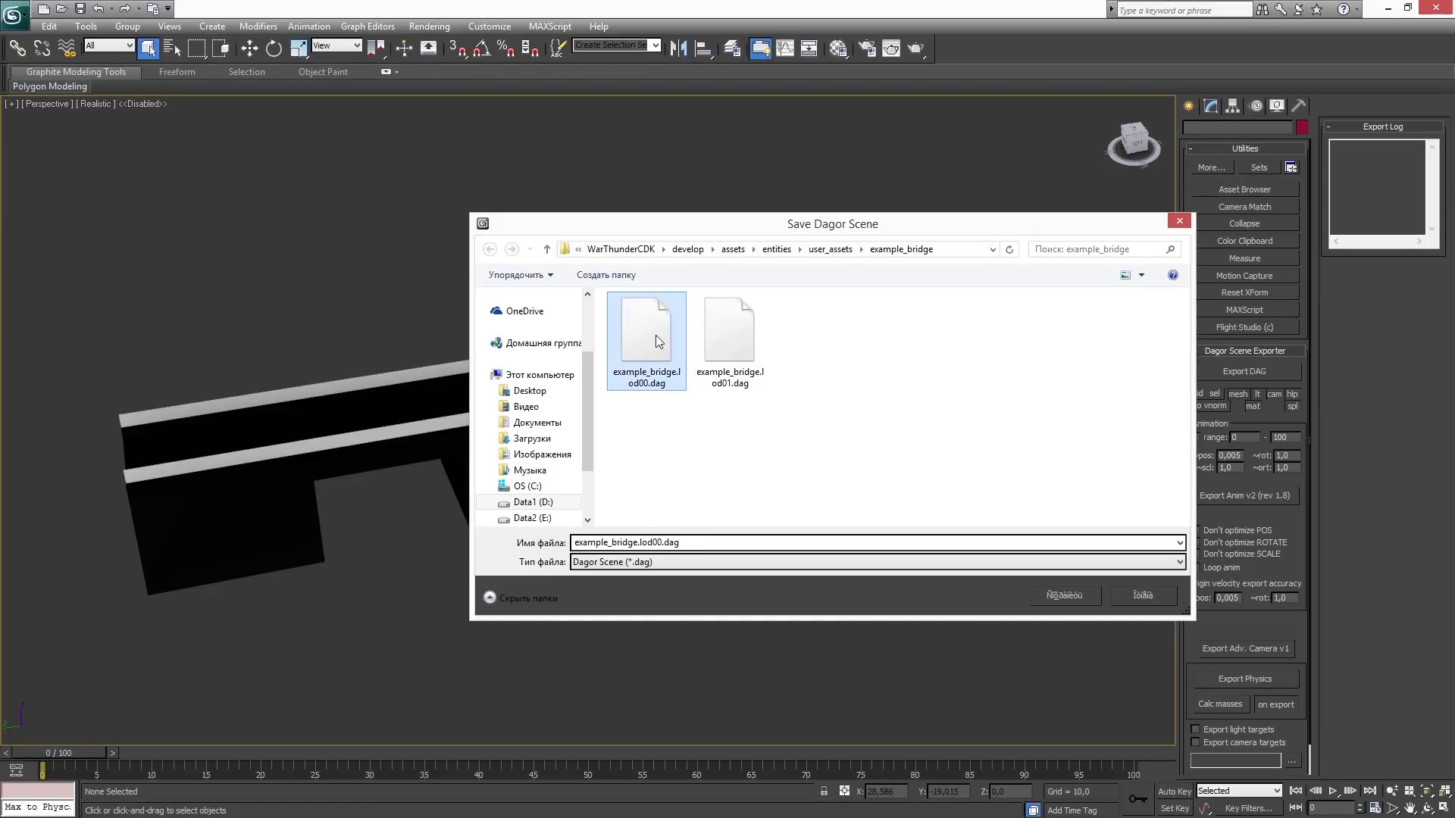
double_click(656, 335)
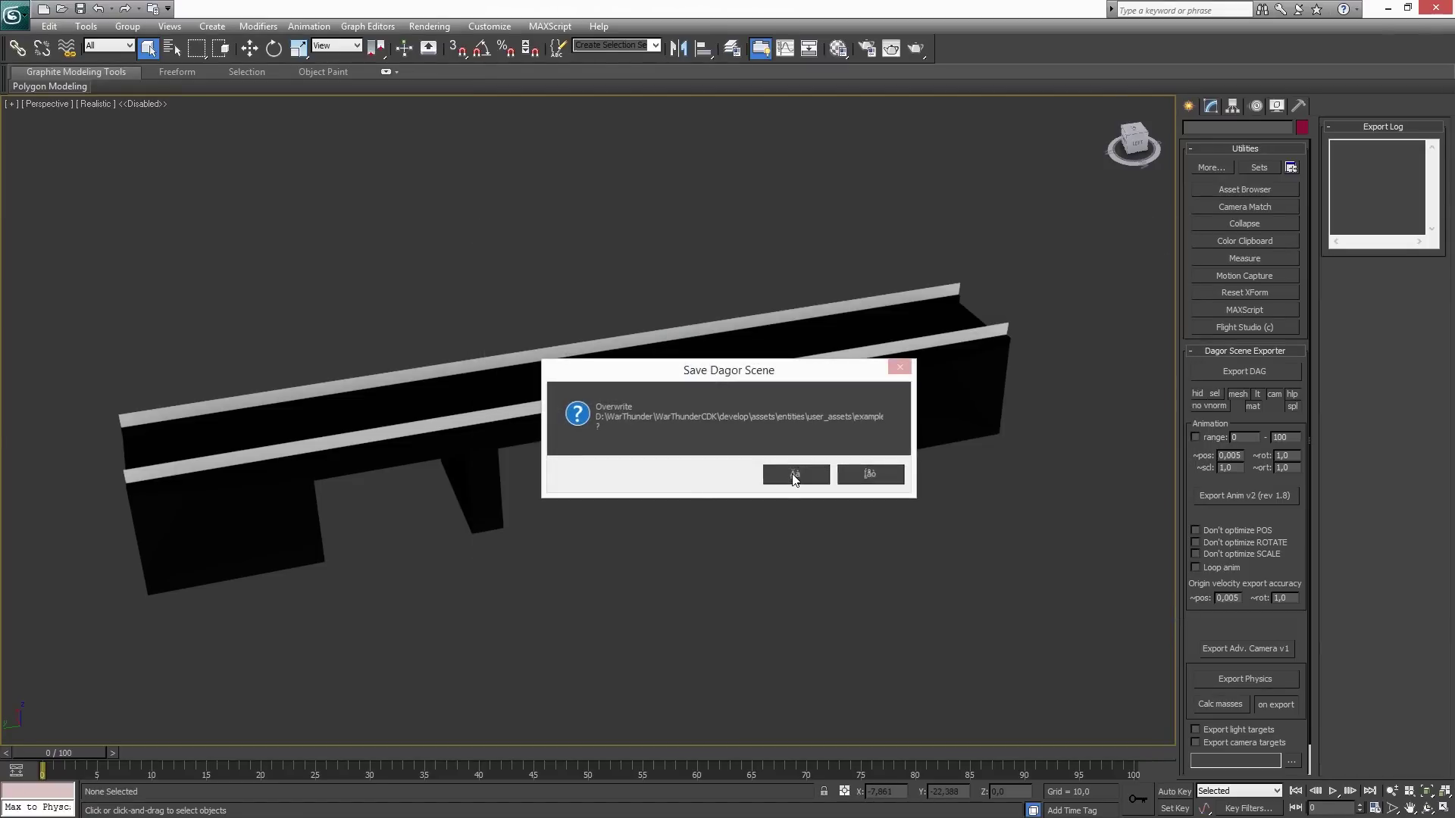
left_click(794, 476)
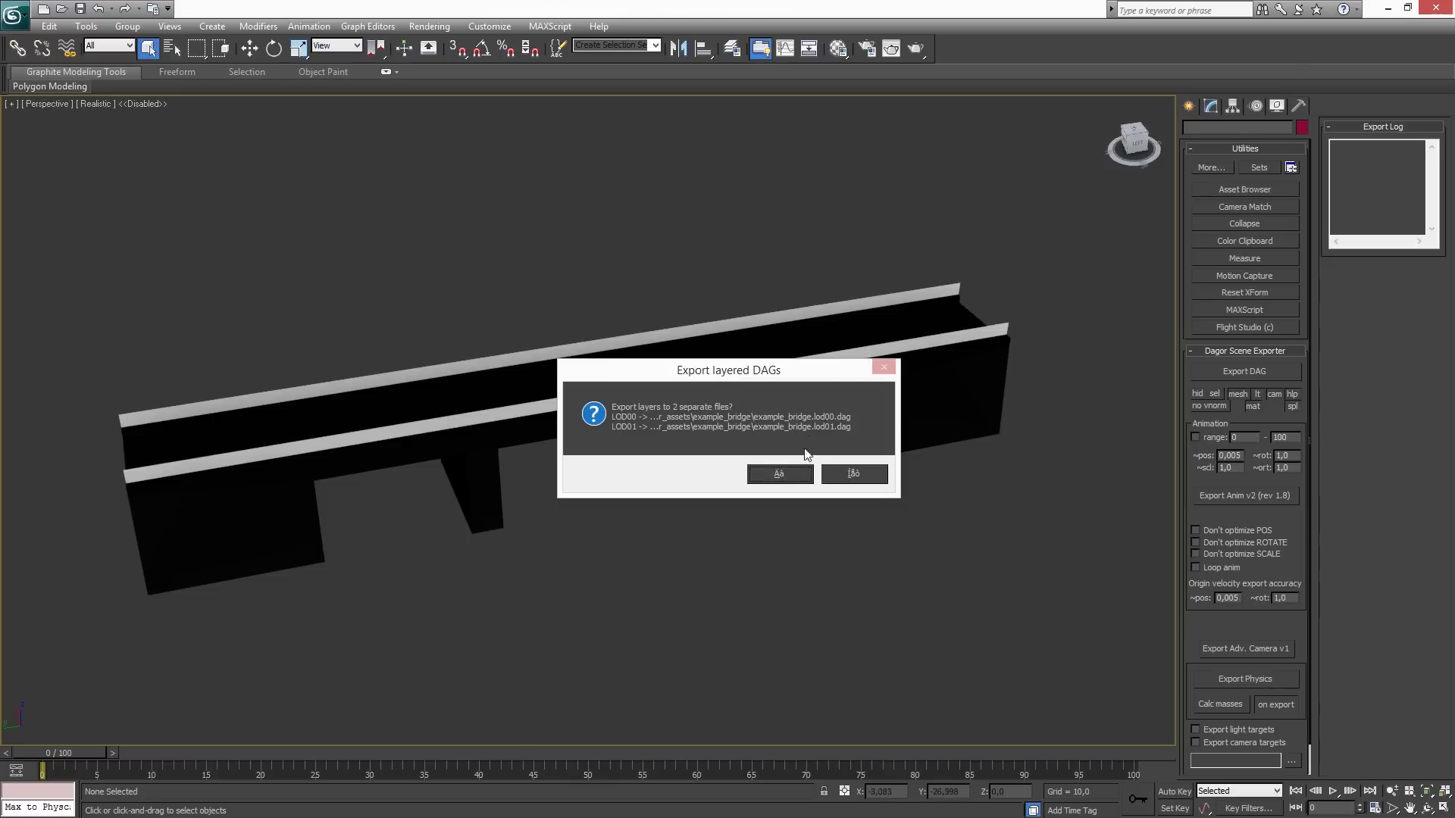
left_click(772, 477)
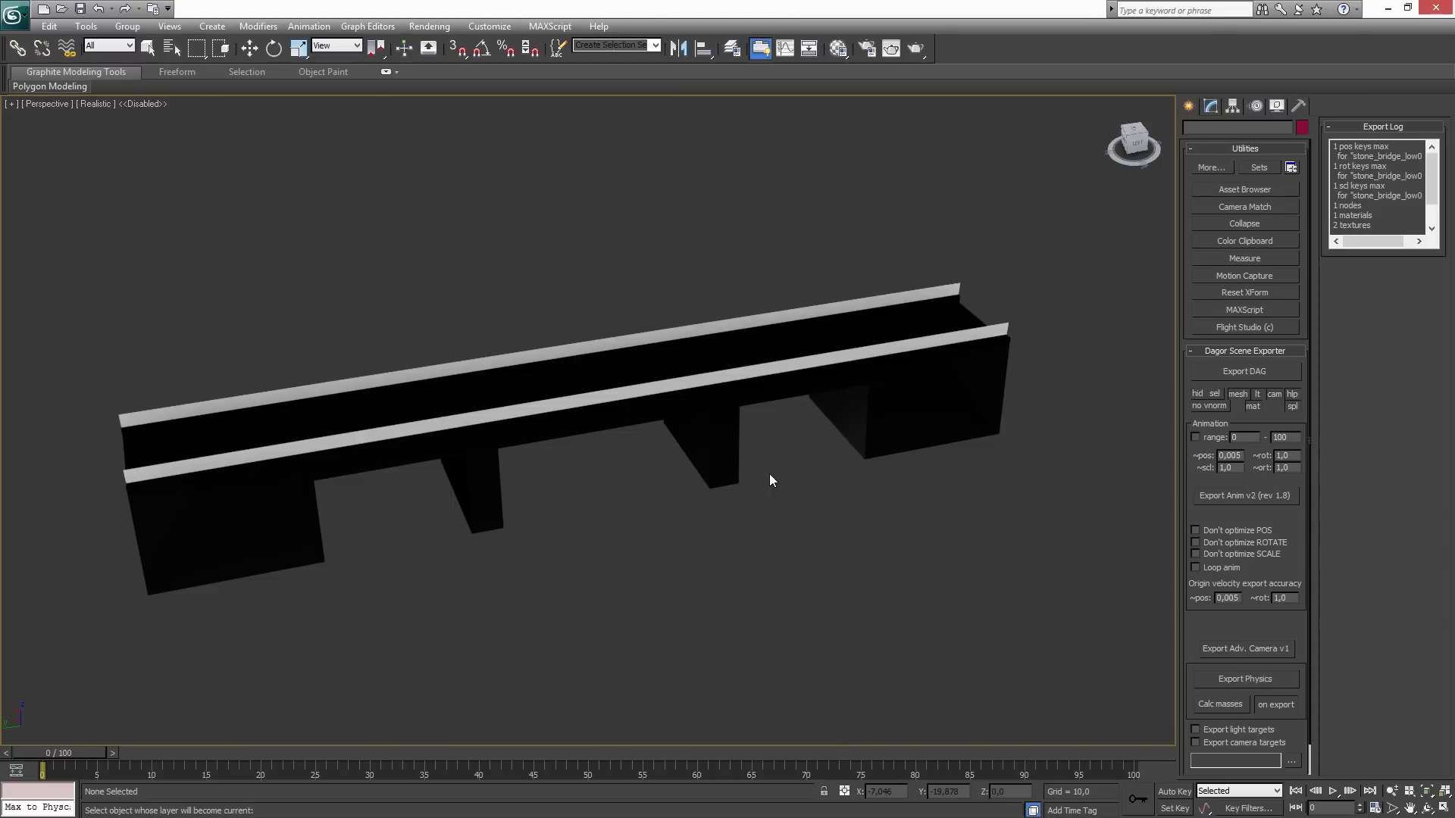
Minimize 3ds Max and launch the War Thunder Asset Viewer from the desktop to inspect example_bridge.
left_click(1388, 8)
left_click(1390, 11)
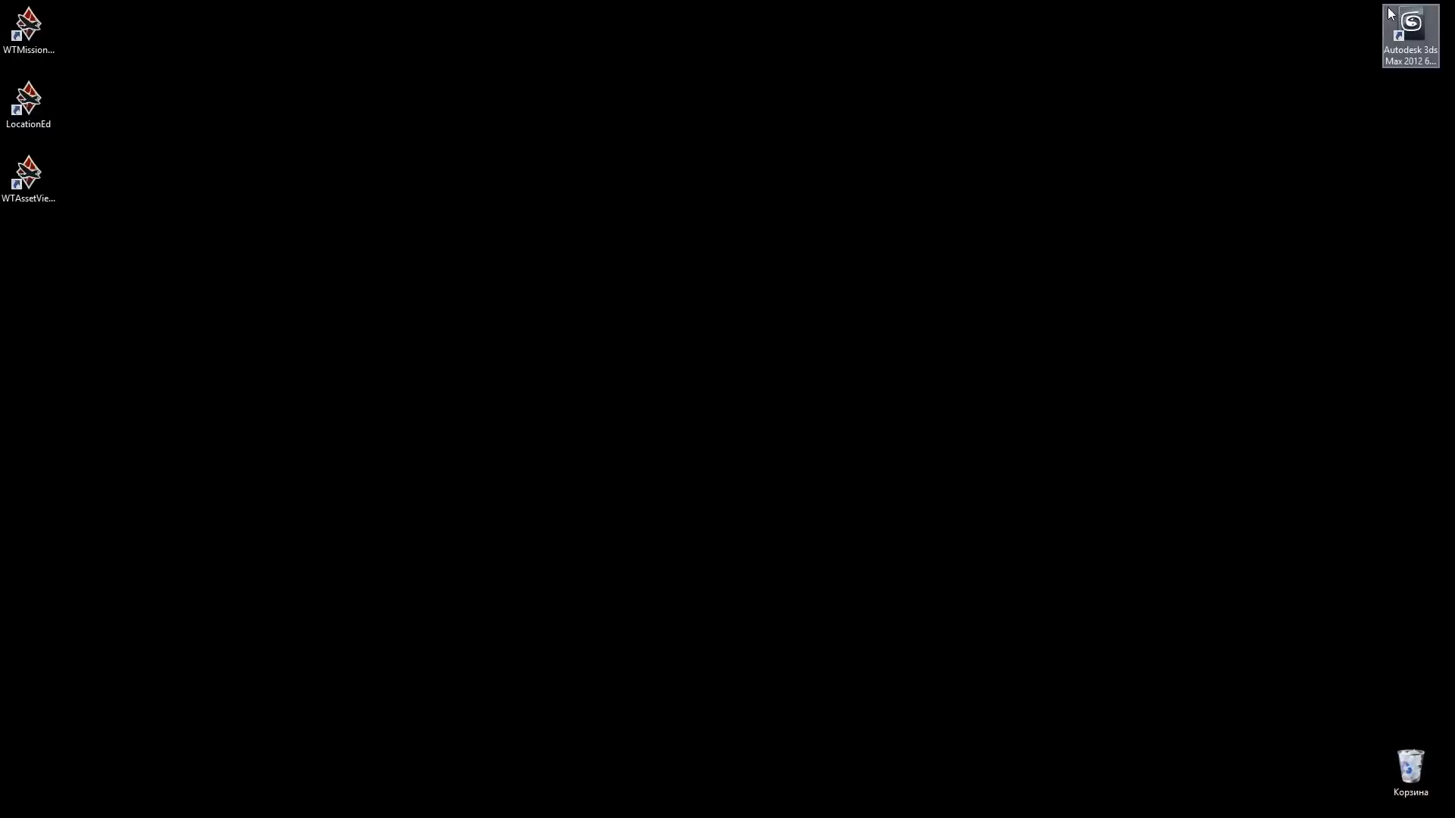
double_click(28, 182)
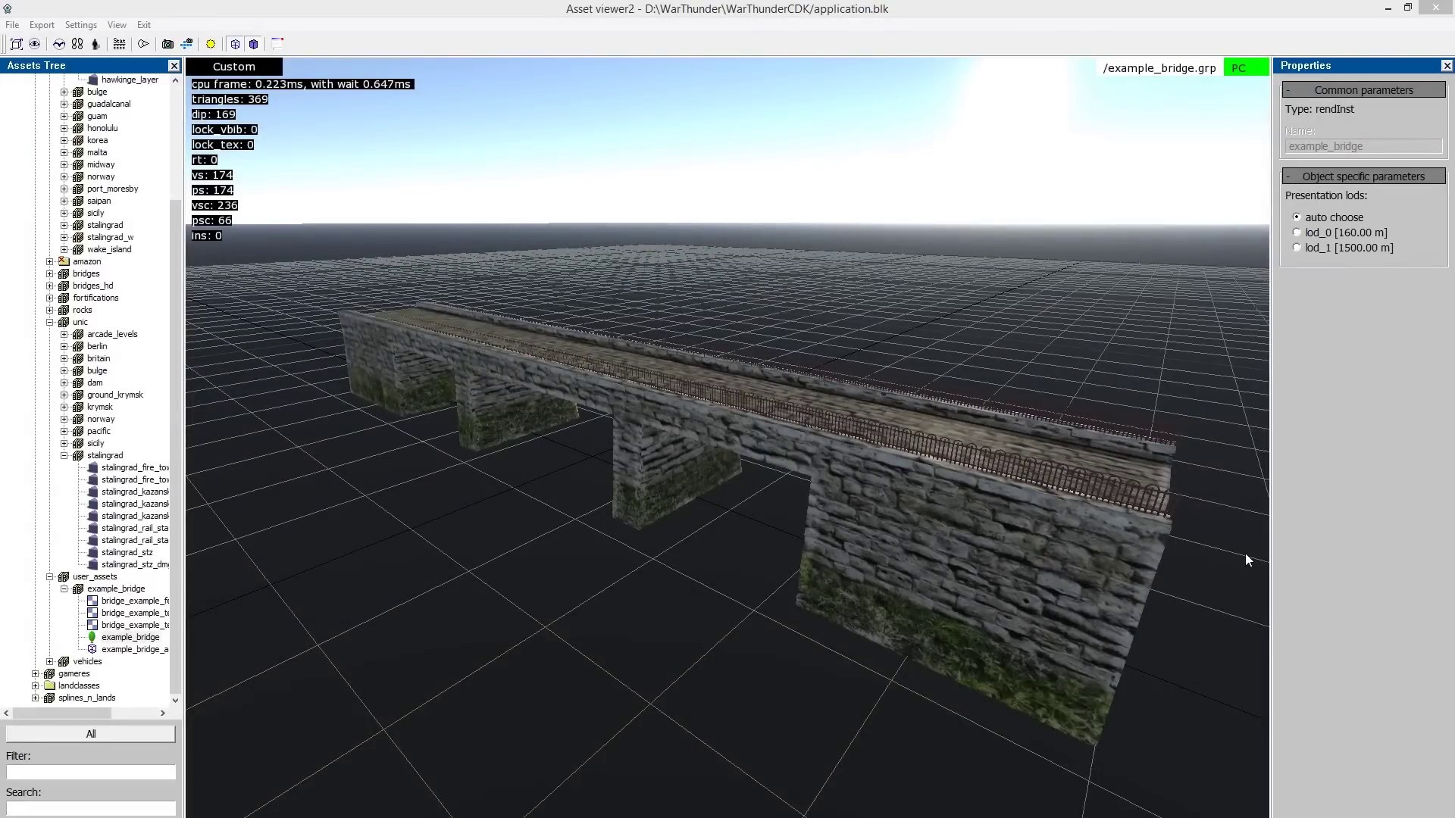
Switch to Photoshop and check the pixel dimensions of the sand landclass texture without changing them.
key("alt+Tab")
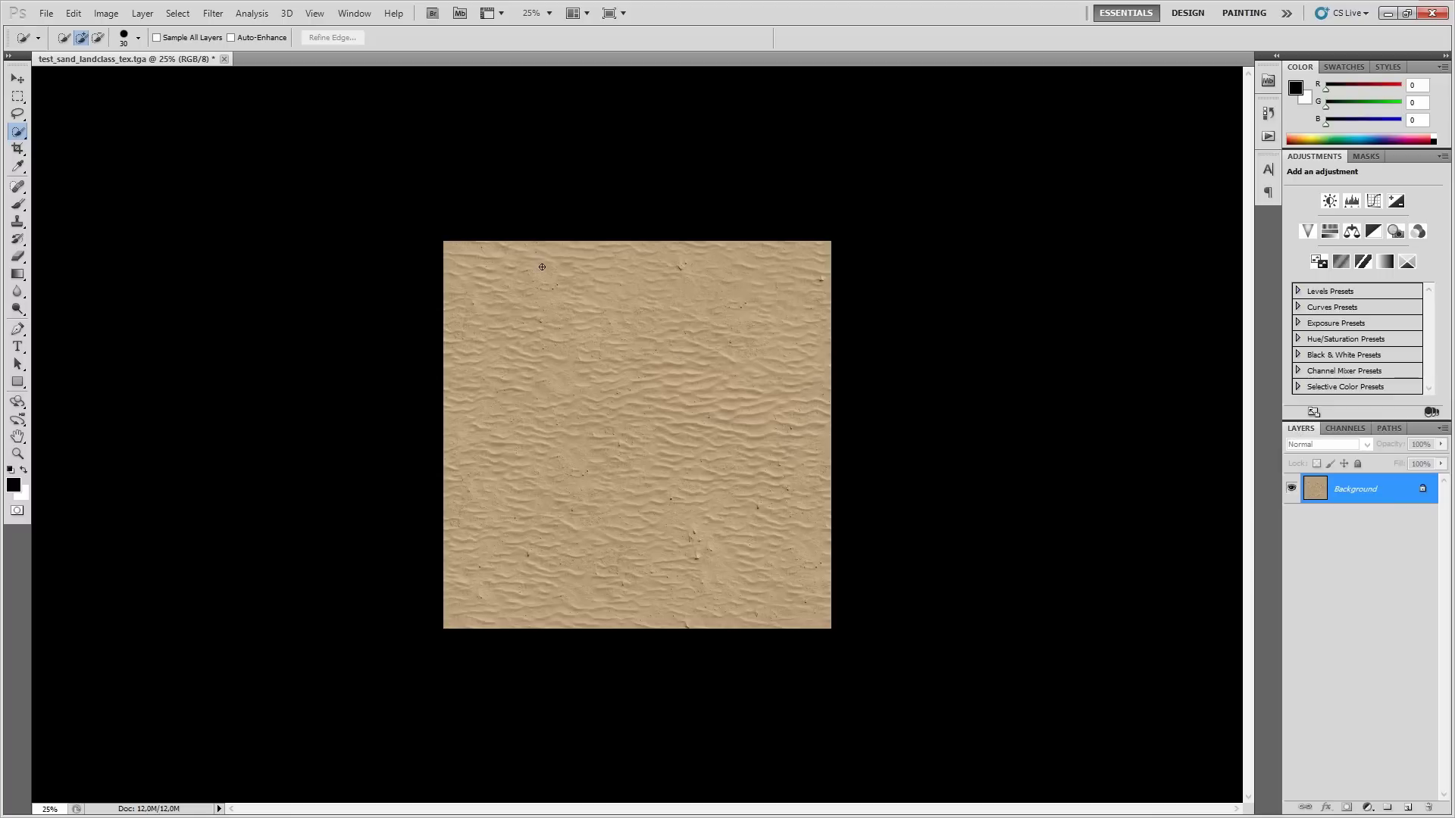
key("ctrl+alt+i")
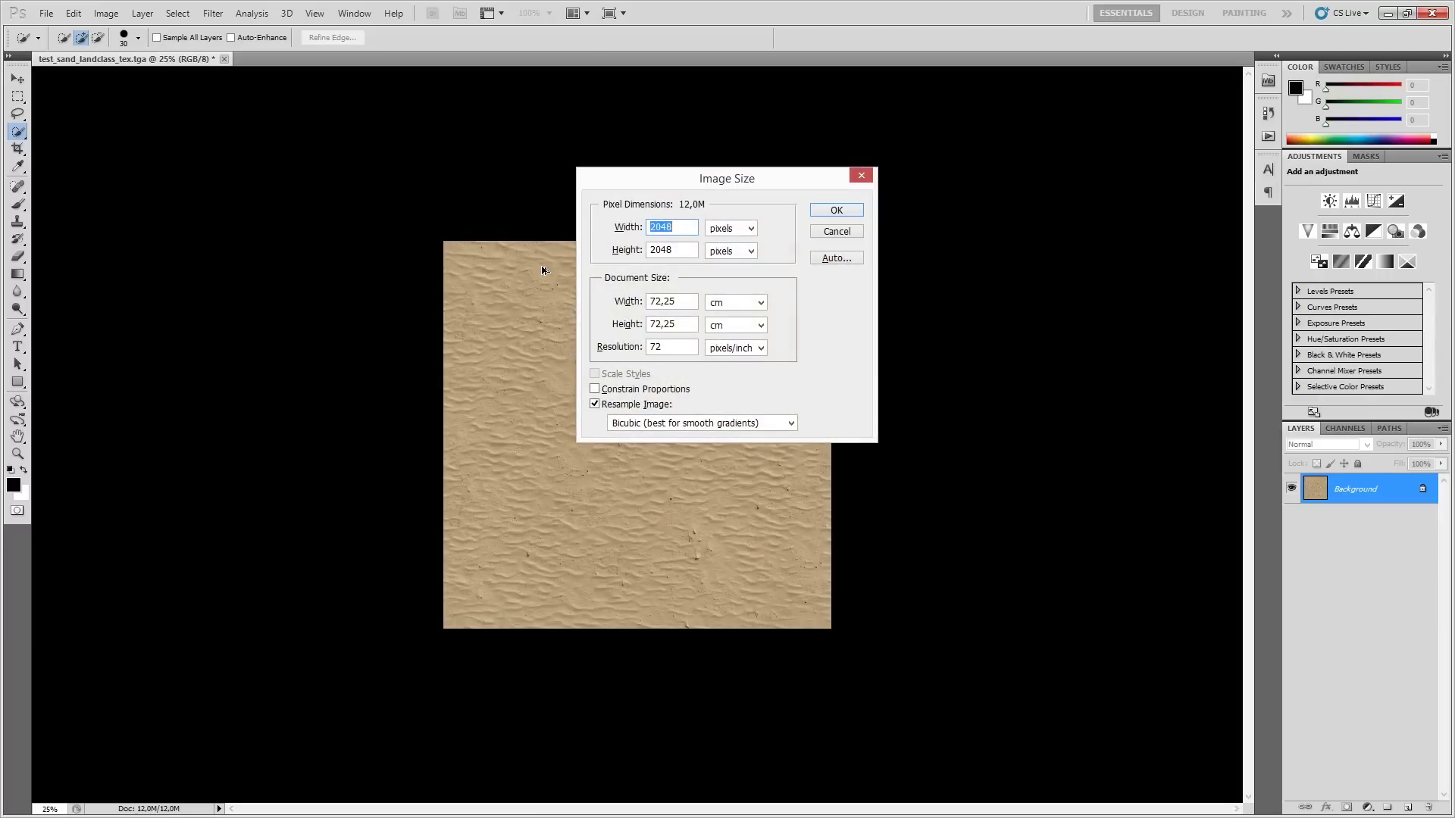
key("Escape")
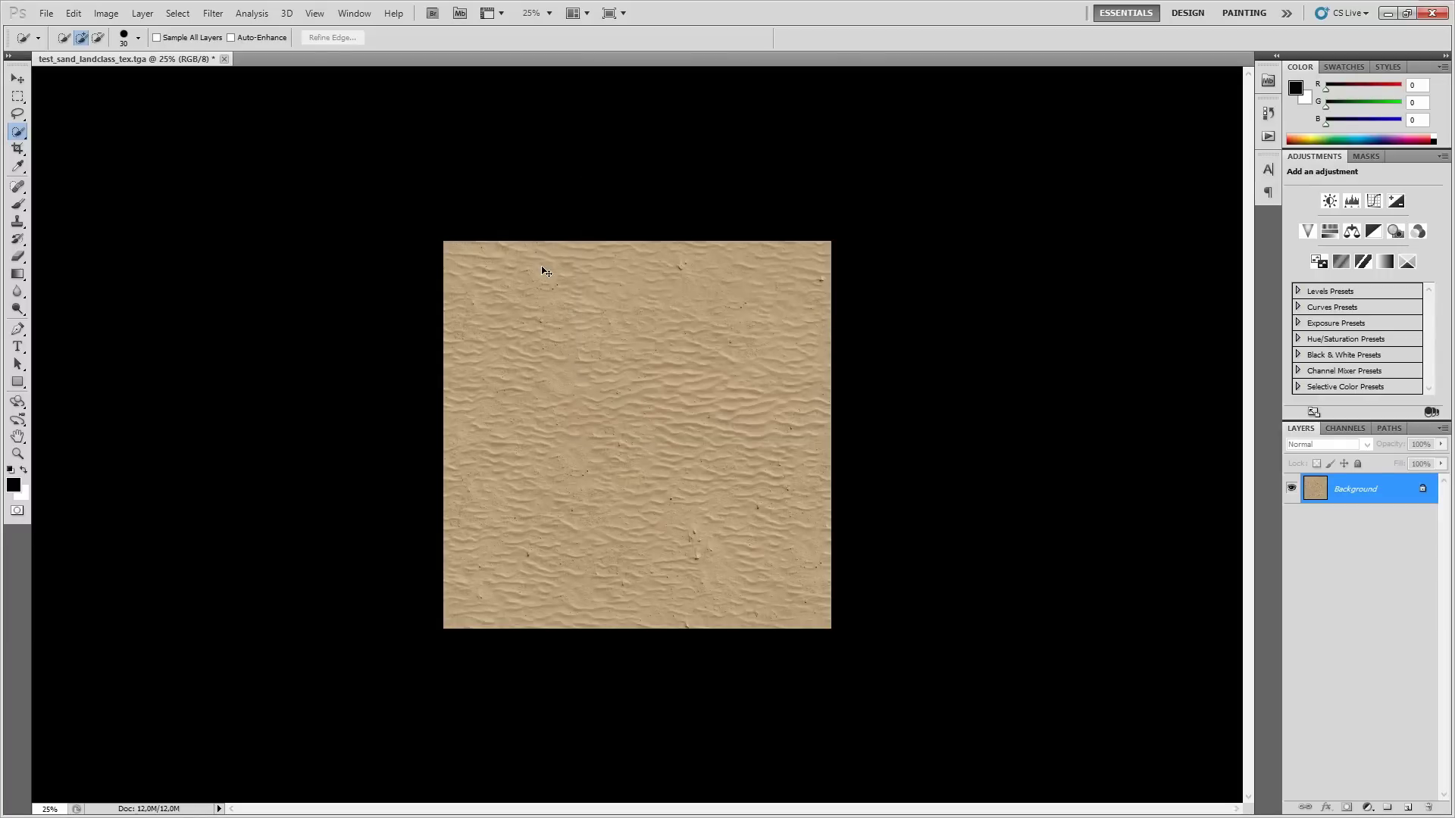
Save the sand texture as test_sand_landclass_tex.tga in the assets folder's user_landclasses subfolder, as a 24 bits/pixel Targa without compression.
key("ctrl+shift+s")
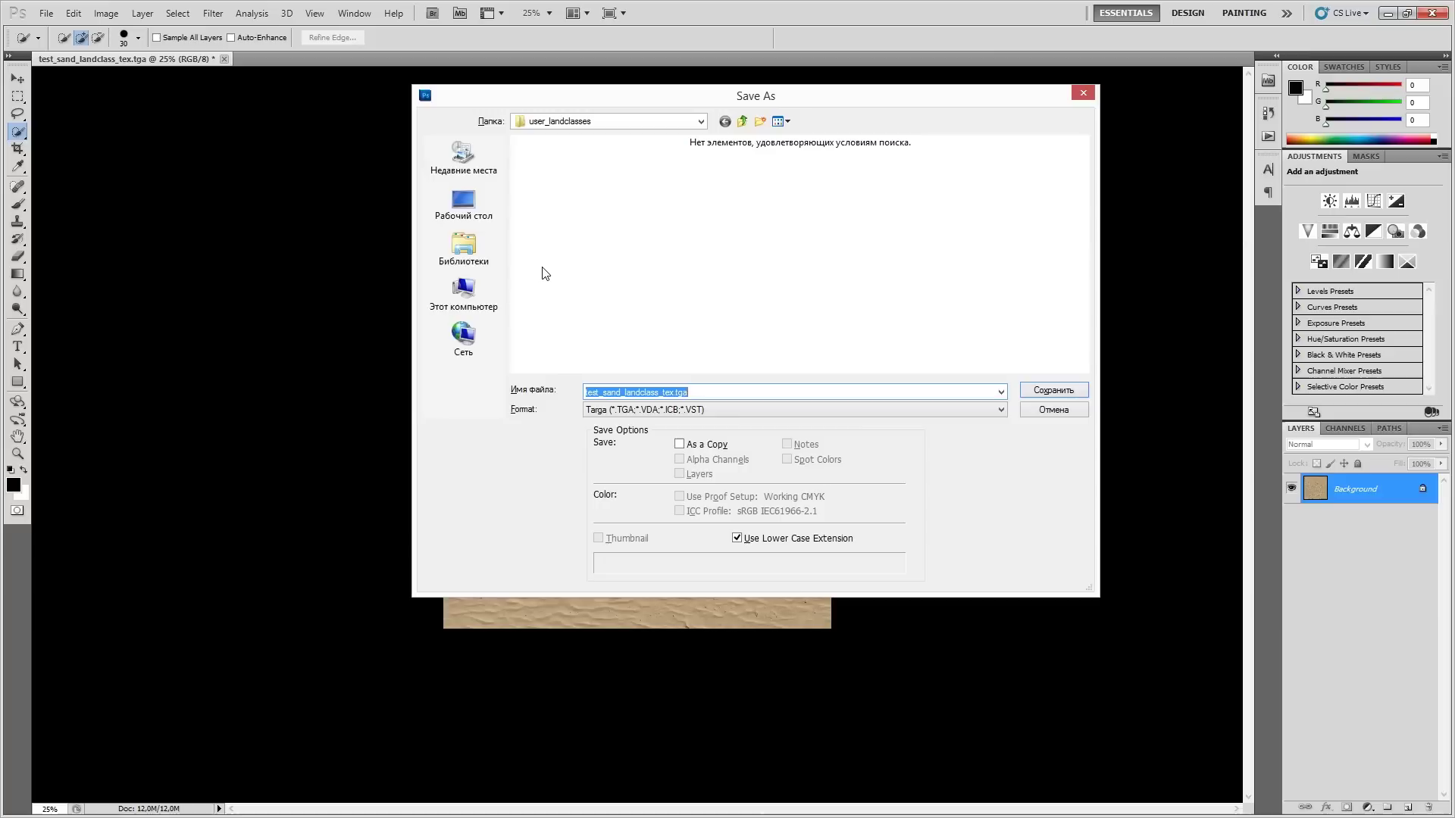
left_click(610, 123)
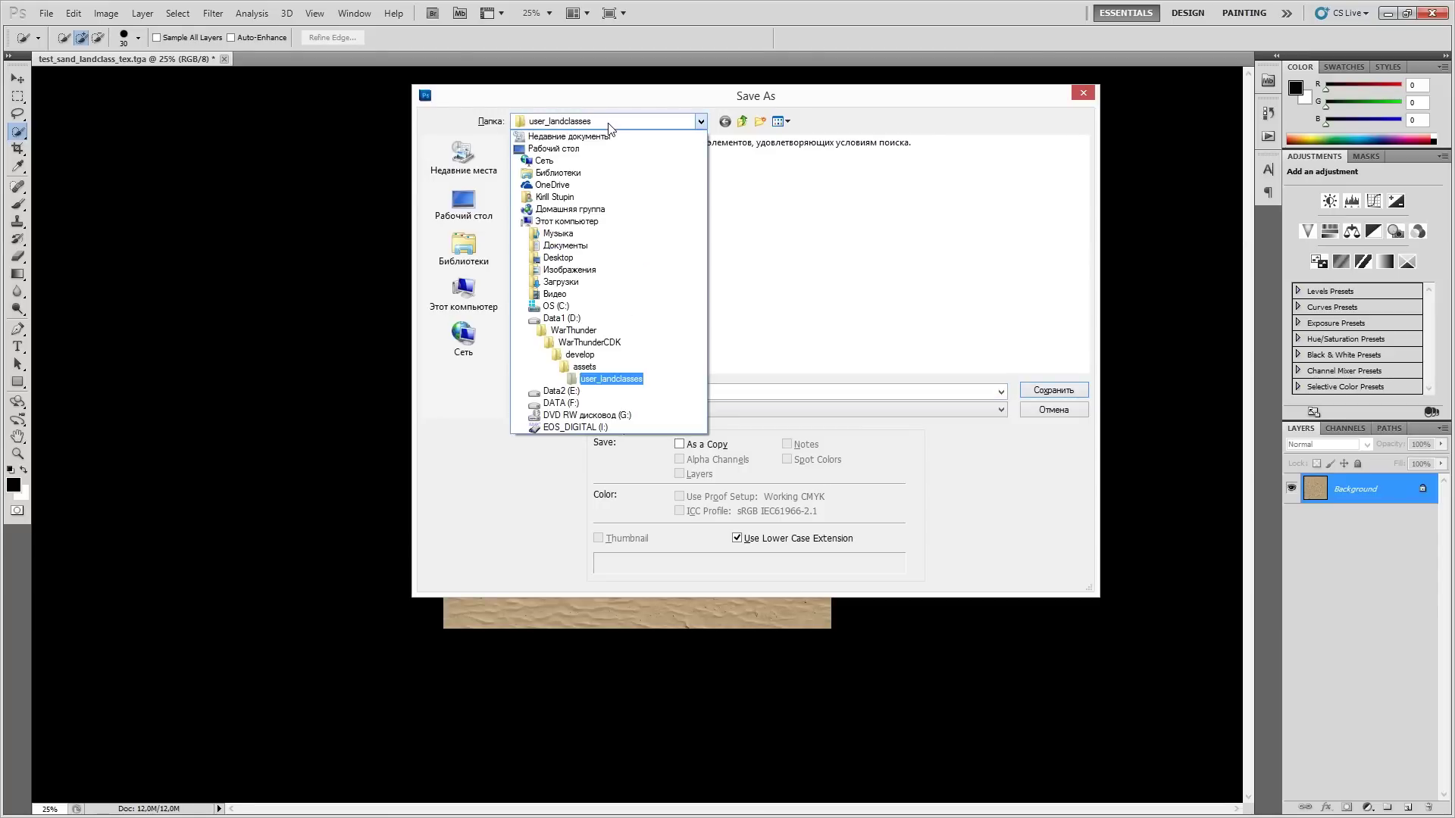
left_click(599, 367)
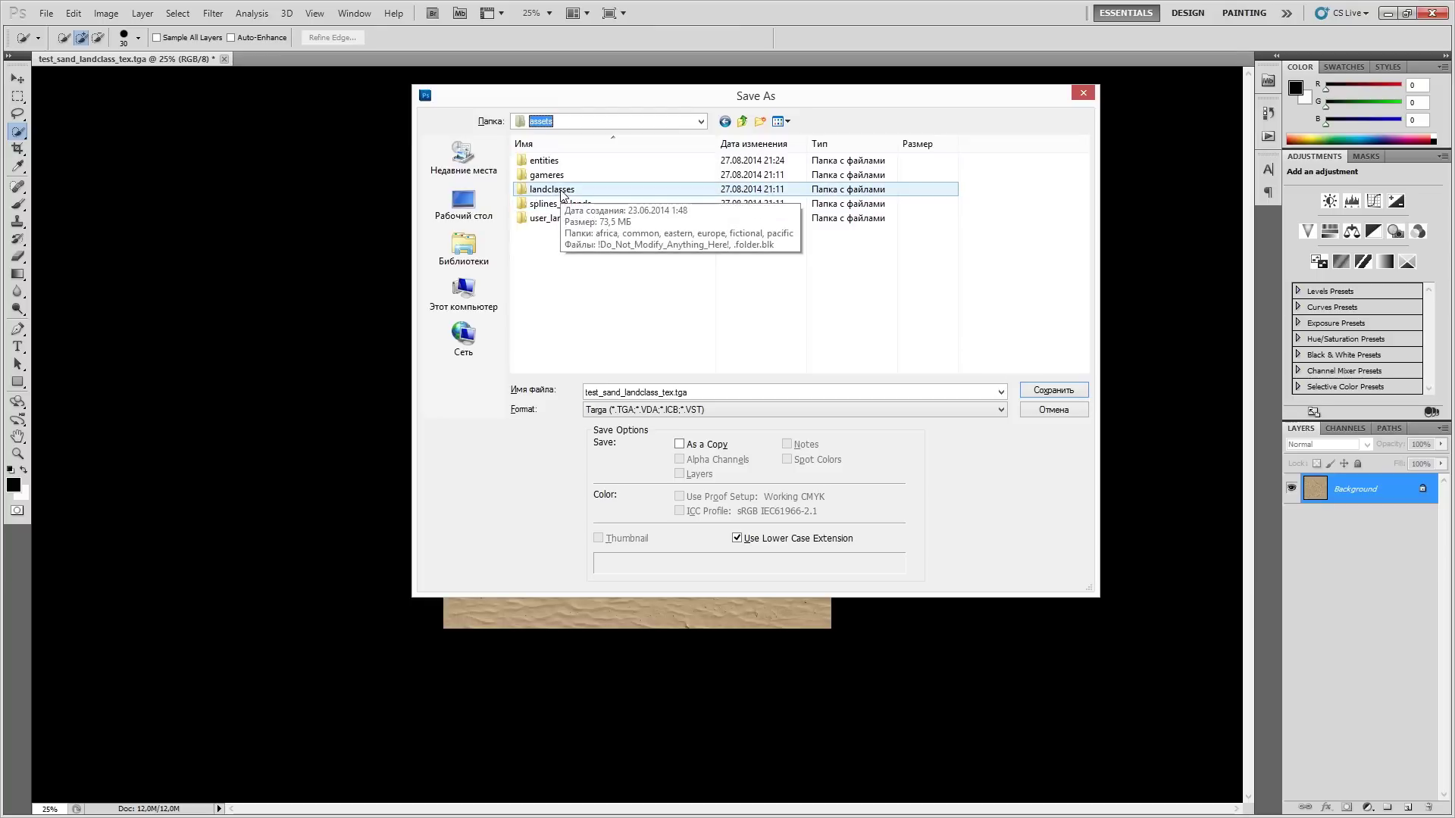
double_click(552, 189)
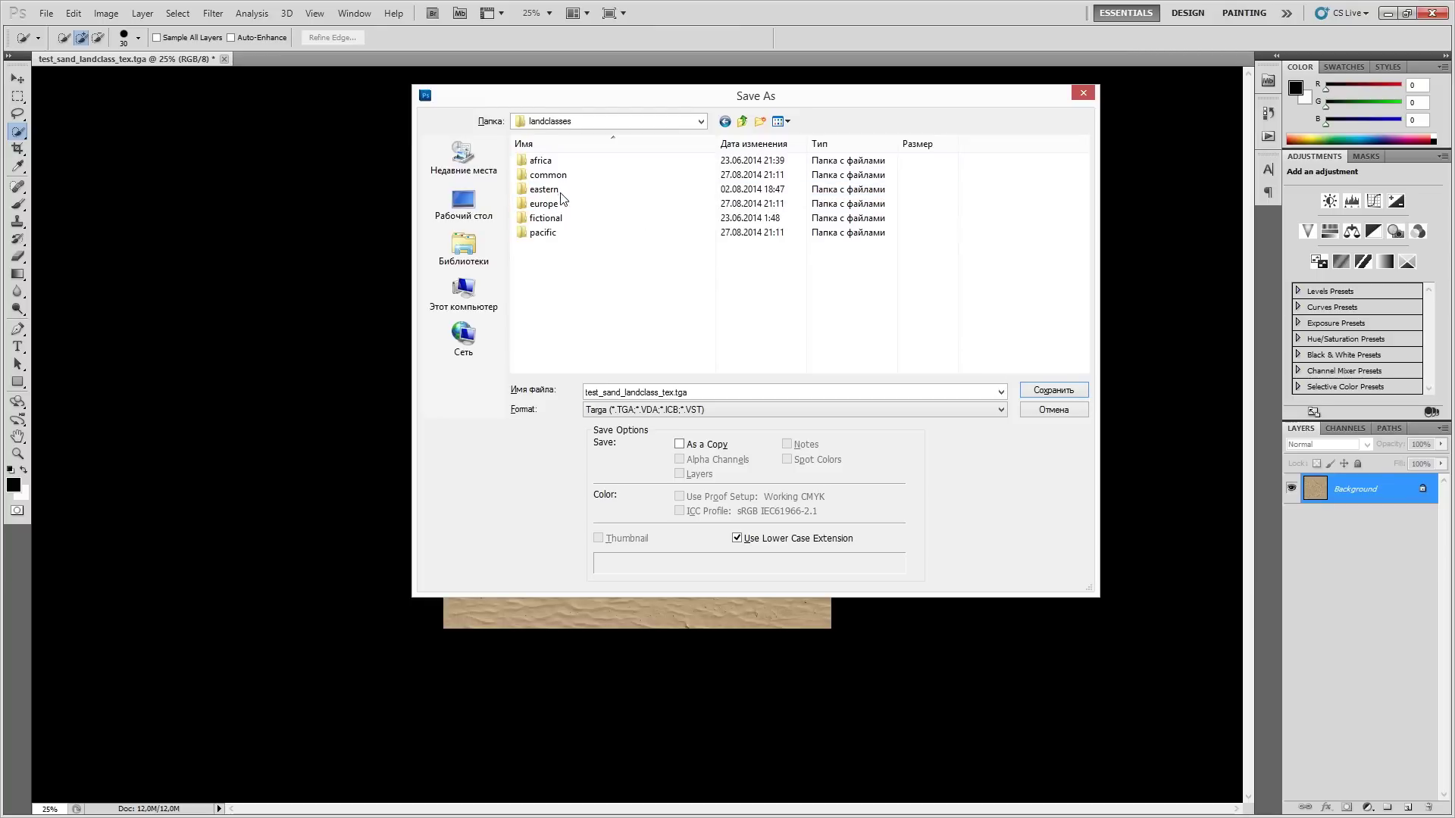
left_click(744, 122)
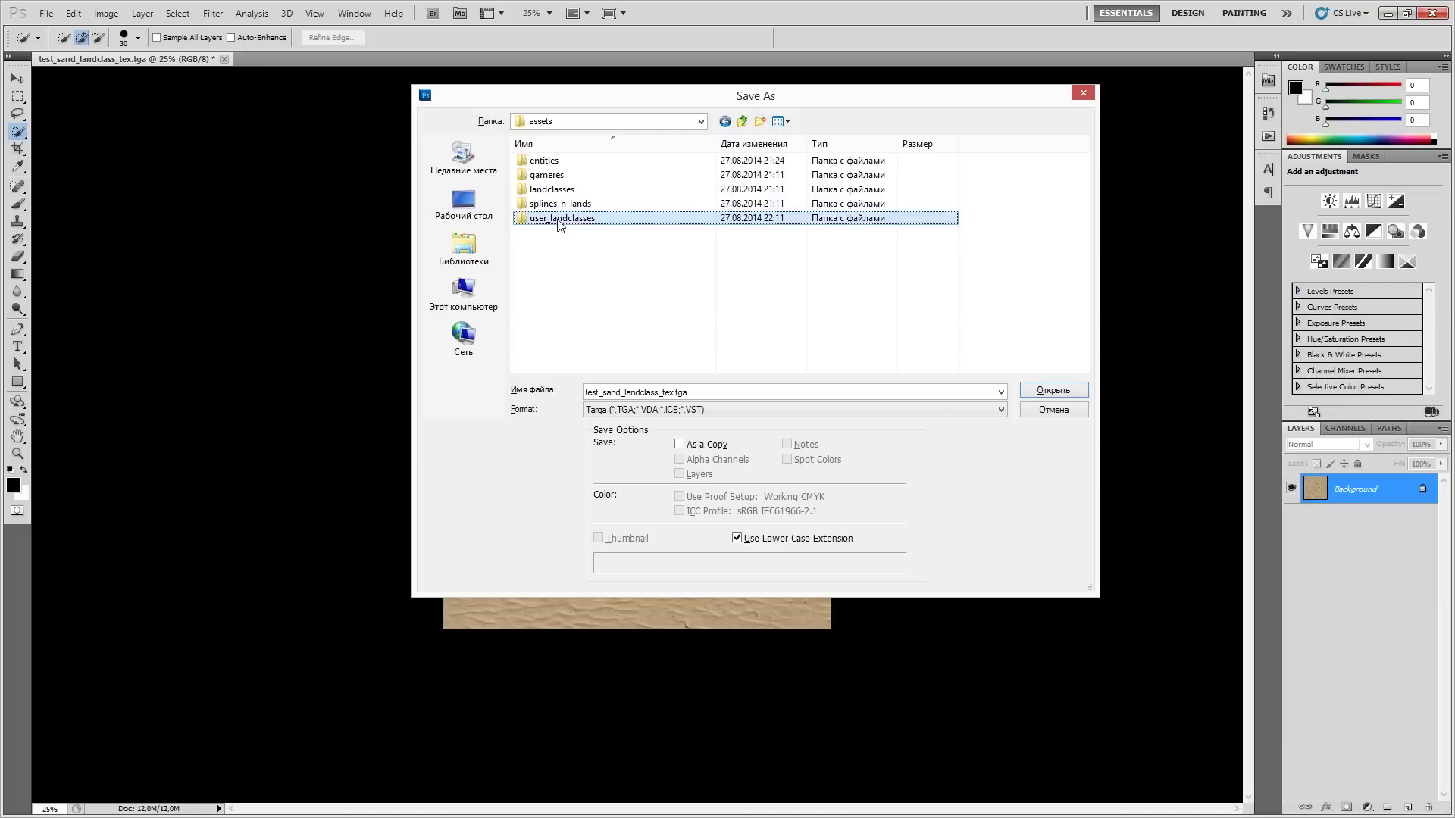
double_click(562, 218)
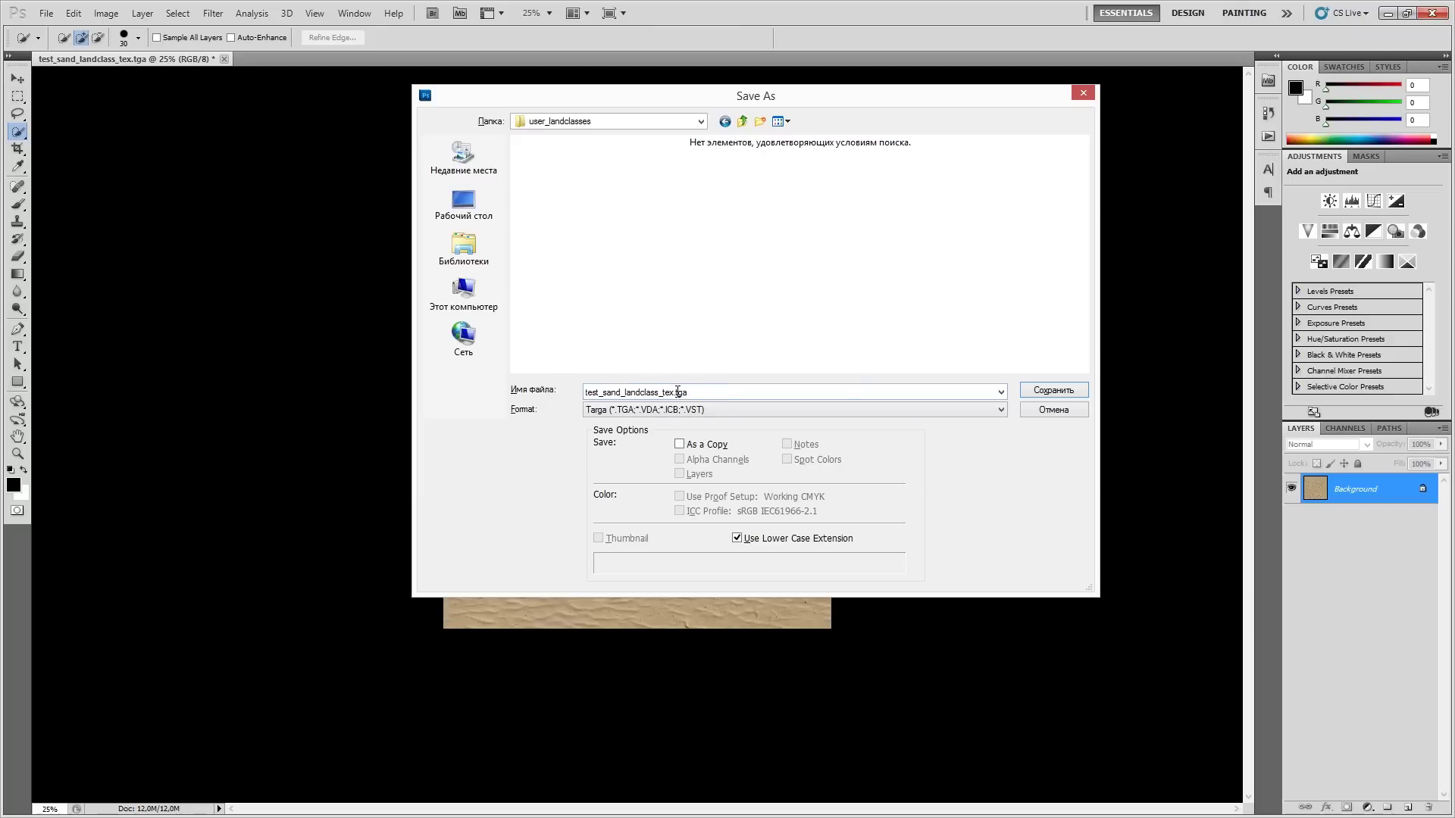
left_click(1067, 390)
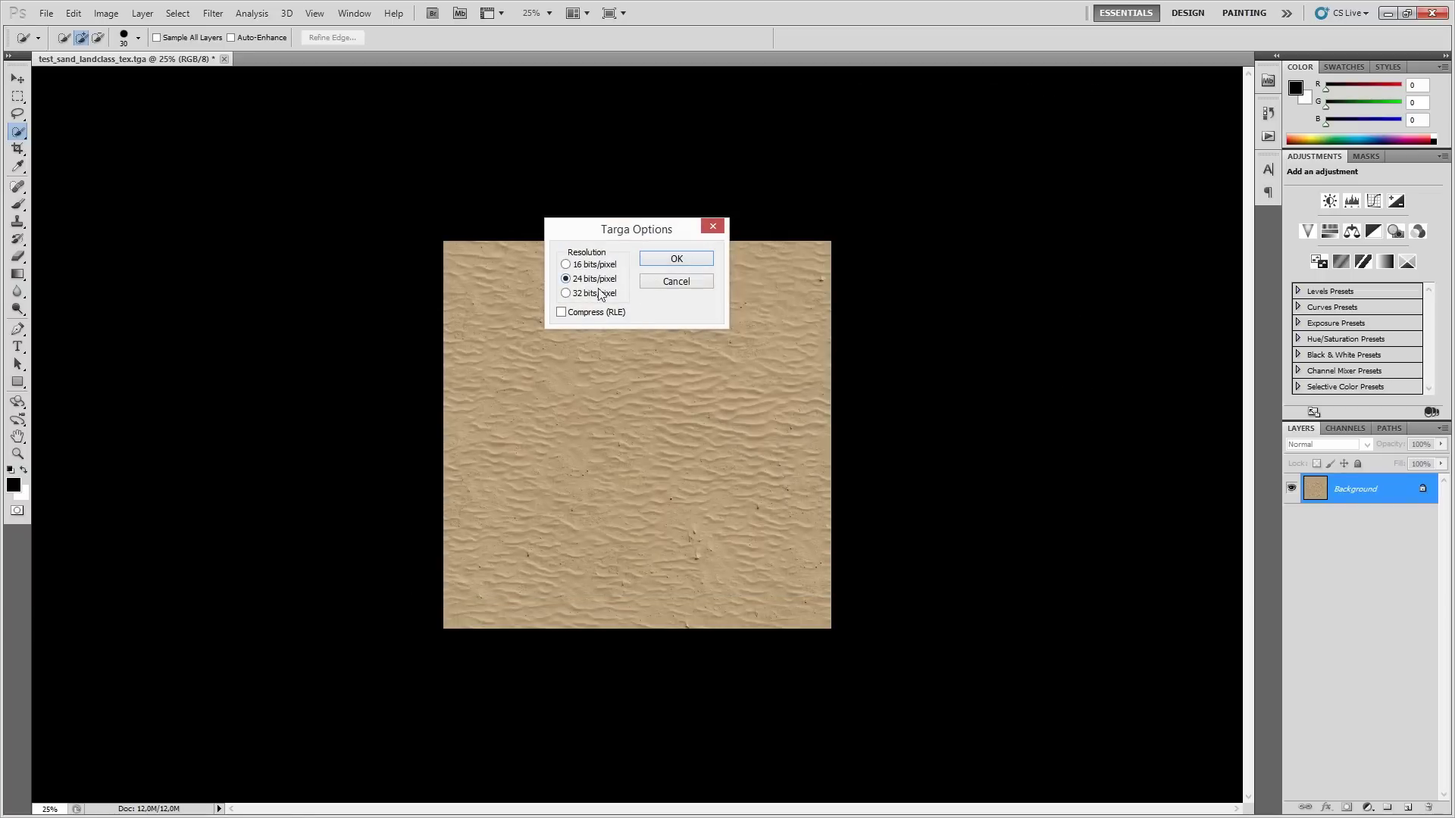
left_click(671, 259)
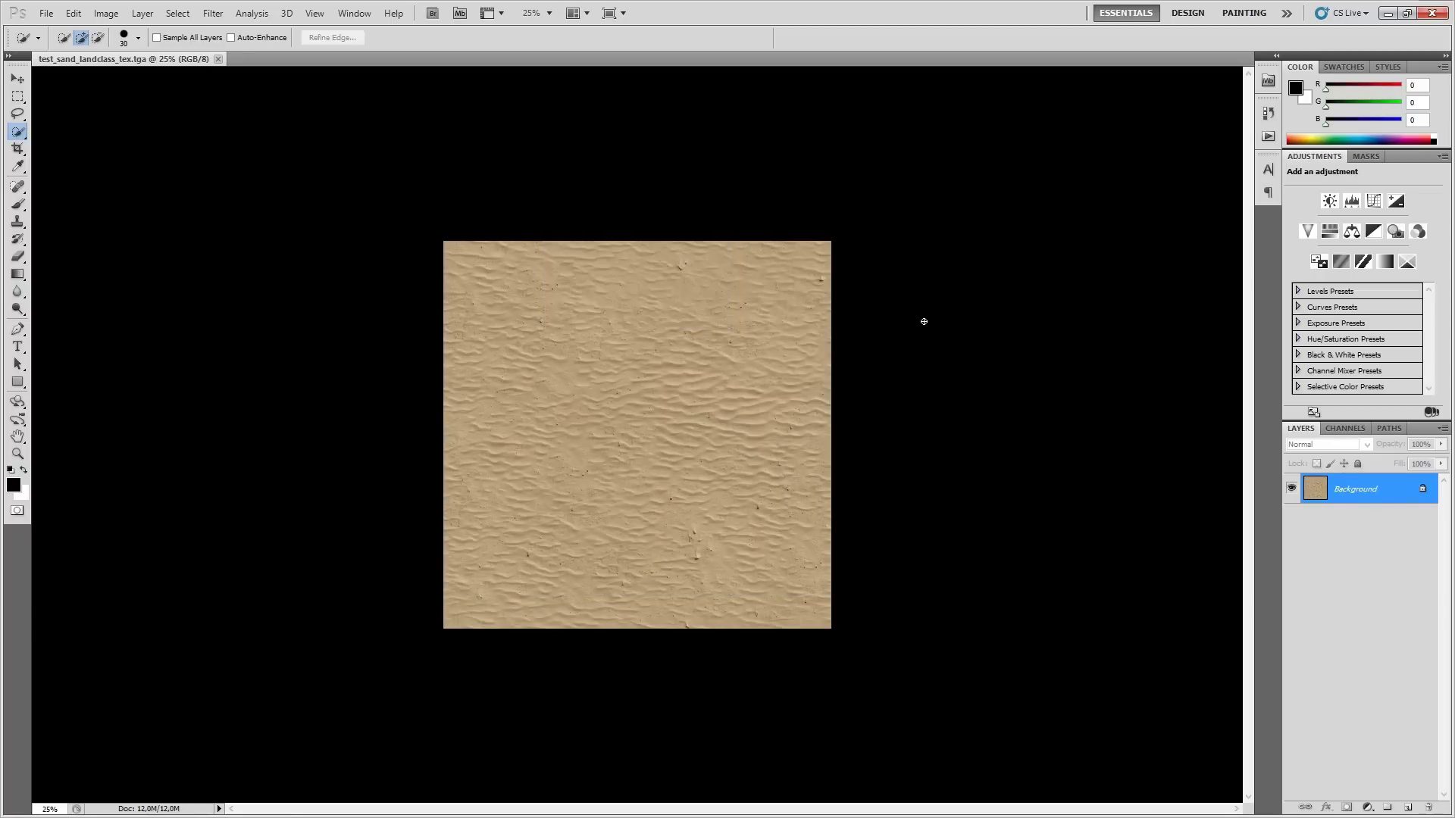
Switch to Far Manager and open the user_landclasses folder under WarThunderCDK\develop\assets.
key("alt+Tab")
key("alt+Tab")
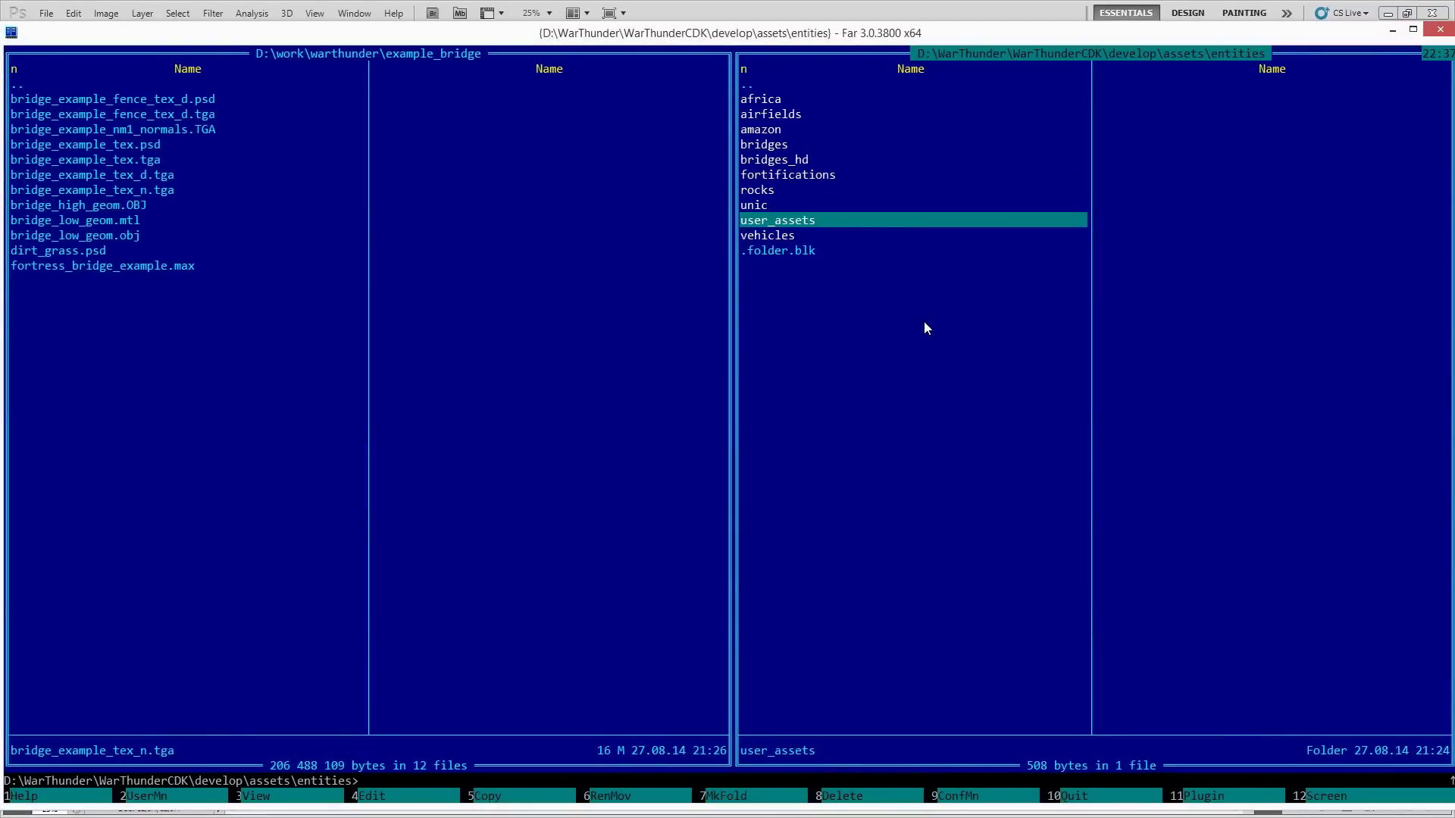
key("Up")
key("Up")
key("Up")
key("Up")
key("Up")
key("Up")
key("Up")
key("Up")
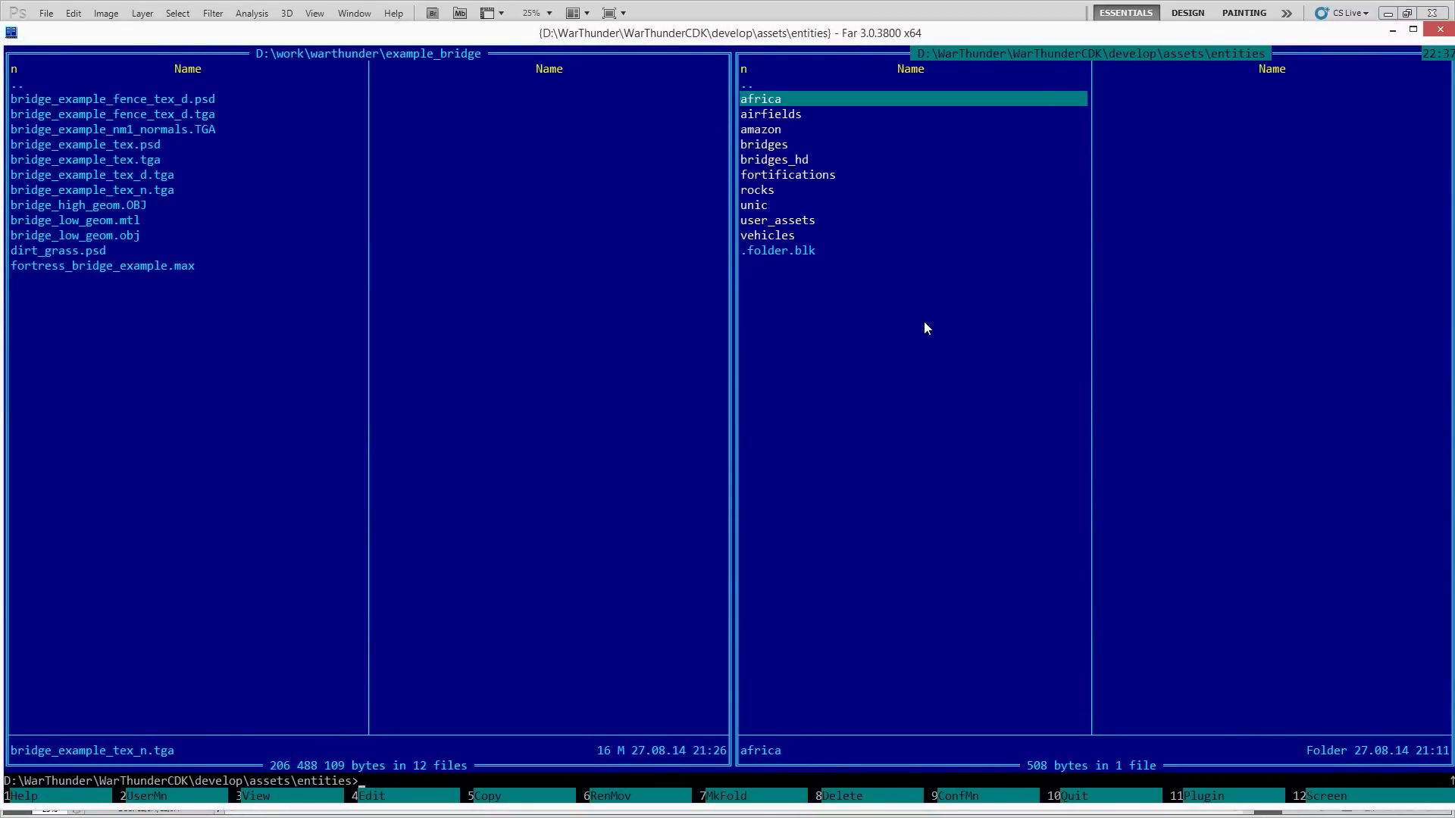
key("Up")
key("Return")
key("Down")
key("Down")
key("Down")
key("Down")
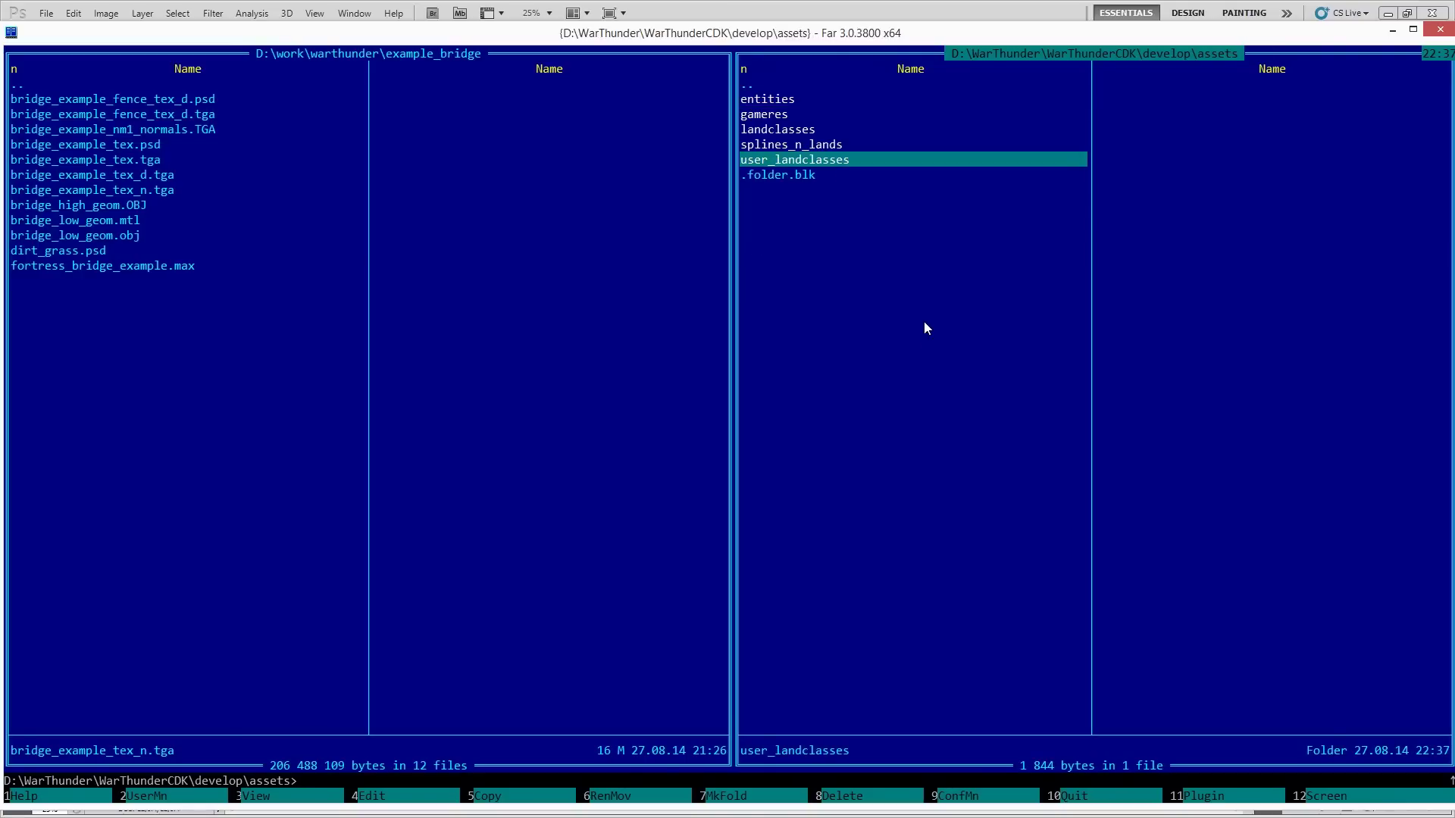
key("Return")
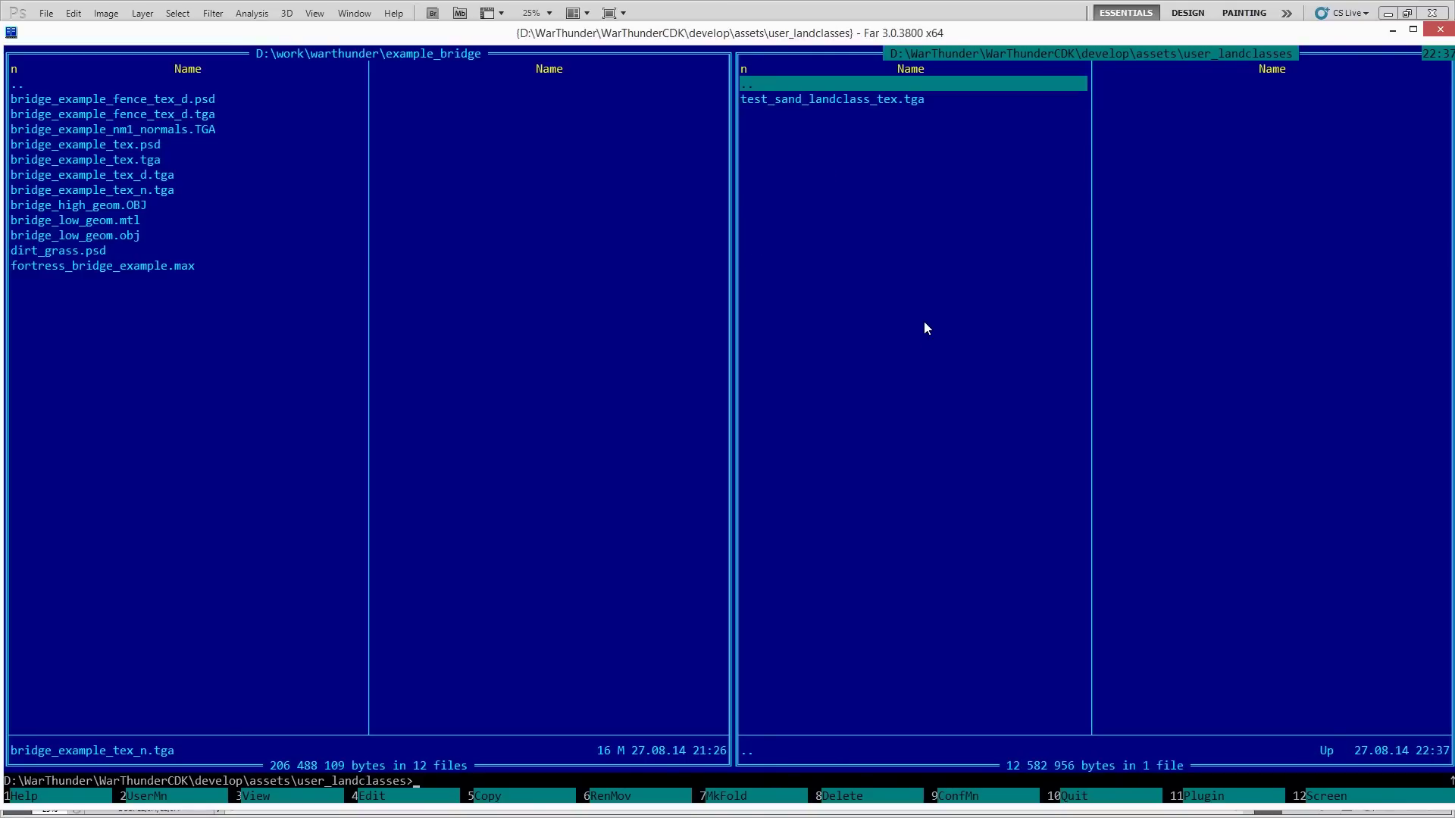
Copy test_sand_landclass_tex.tga within the same folder under the name test_sand_landclass_tex.land.blk.
key("Down")
key("shift+F5")
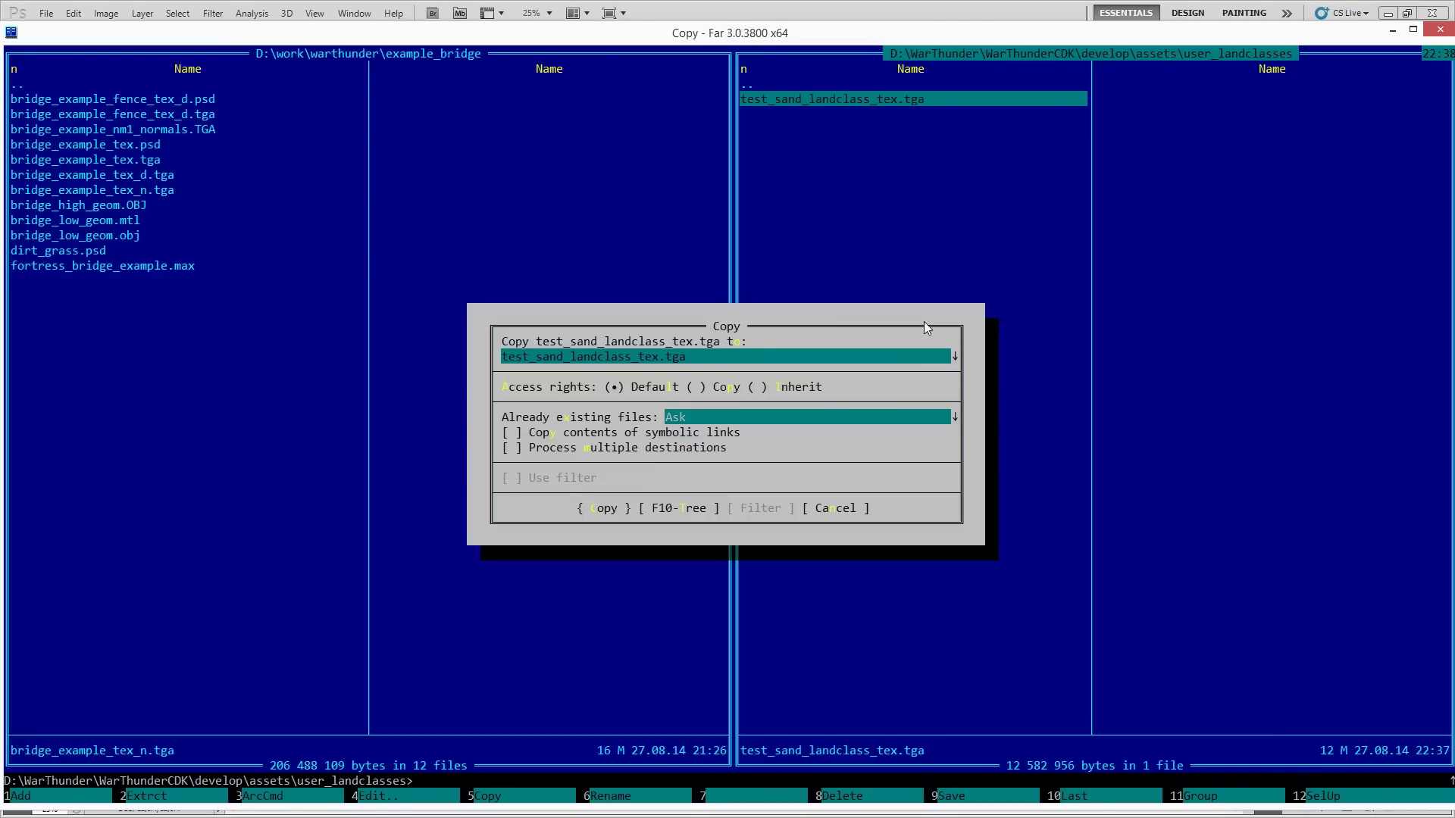
key("BackSpace")
key("BackSpace")
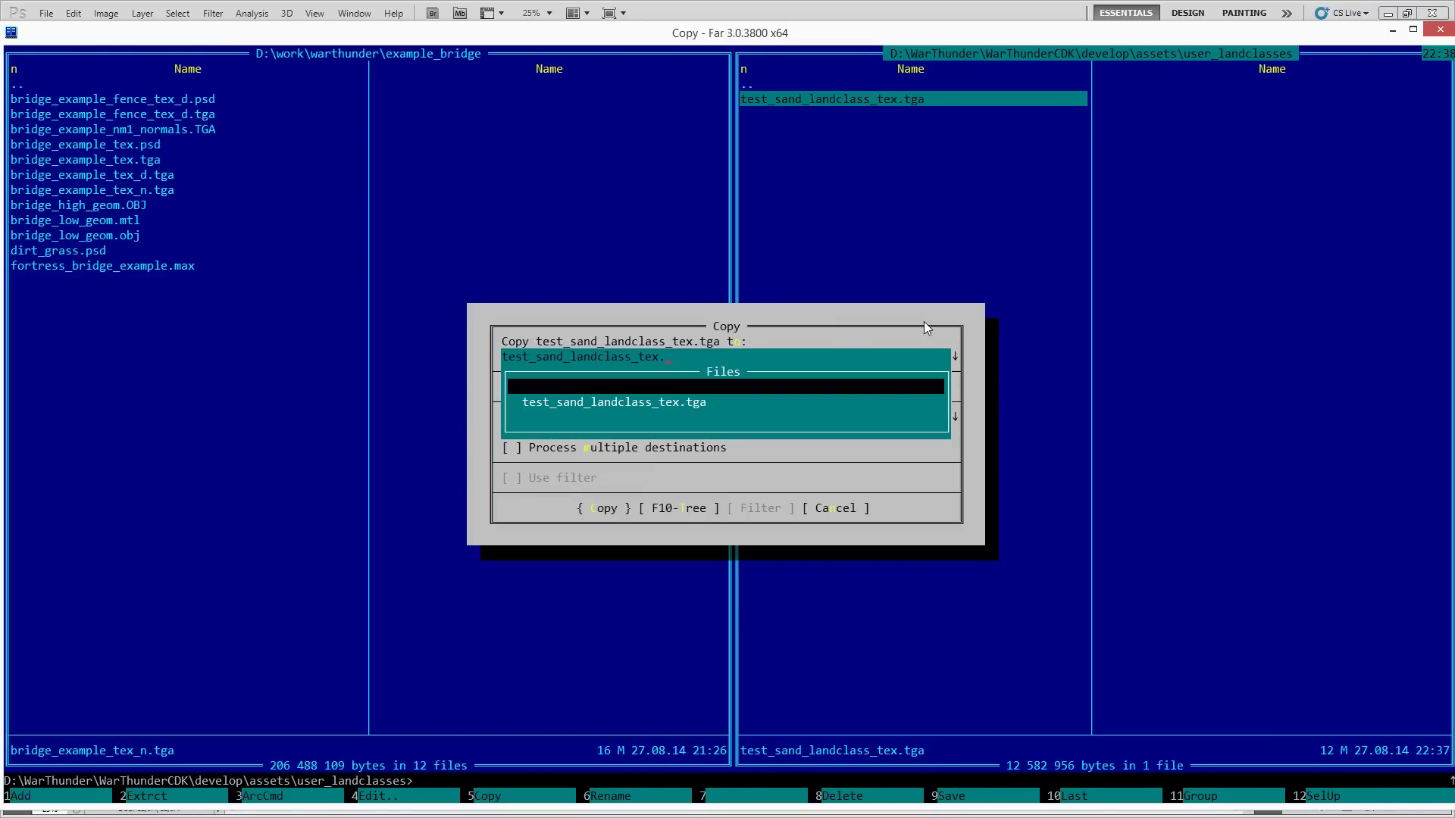
type("land.blk")
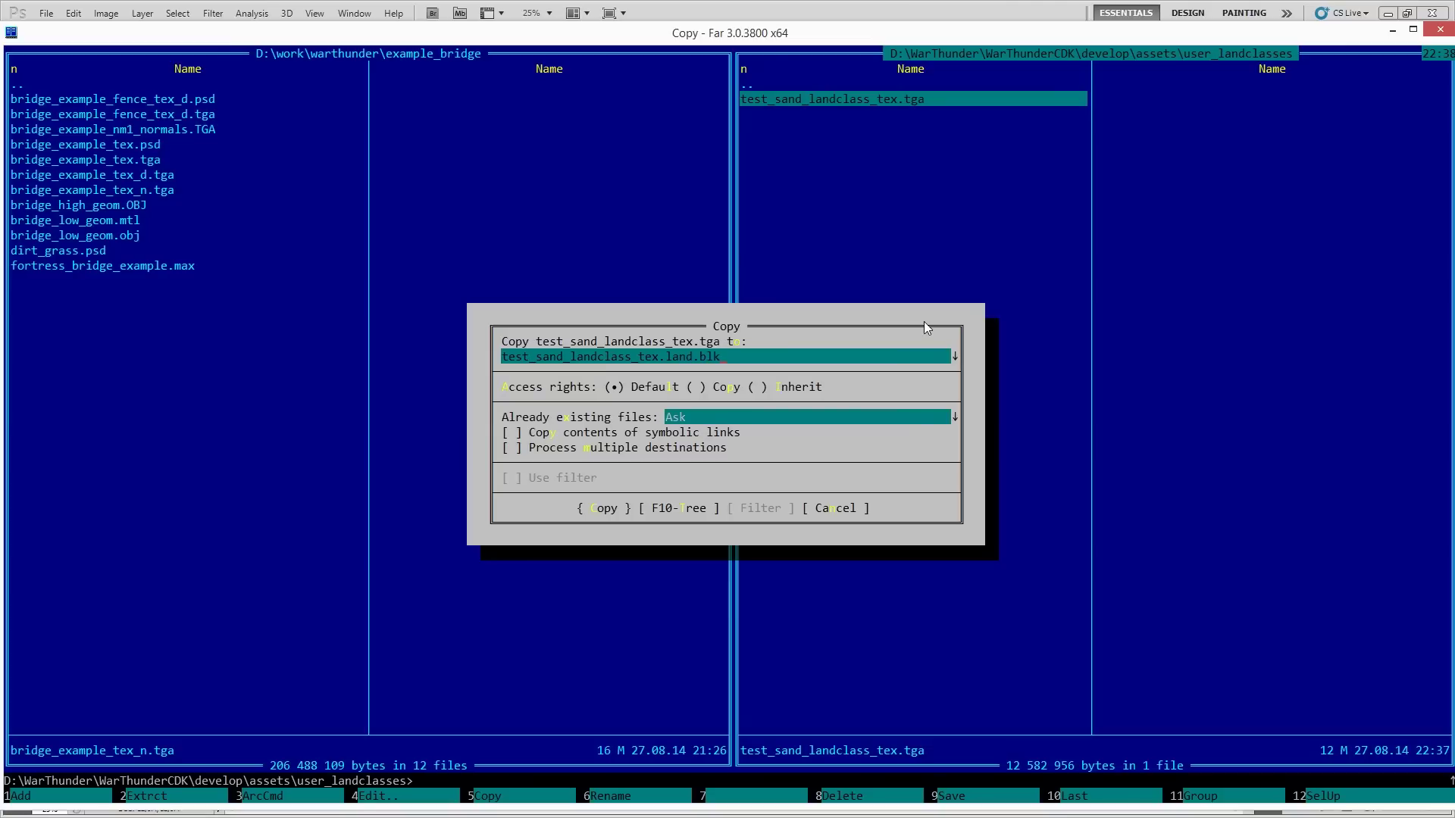
Copy test_sand_landclass_tex.tga as test_sand_landclass_tex.land.blk, then empty the new file's contents and save it.
key("Return")
key("Down")
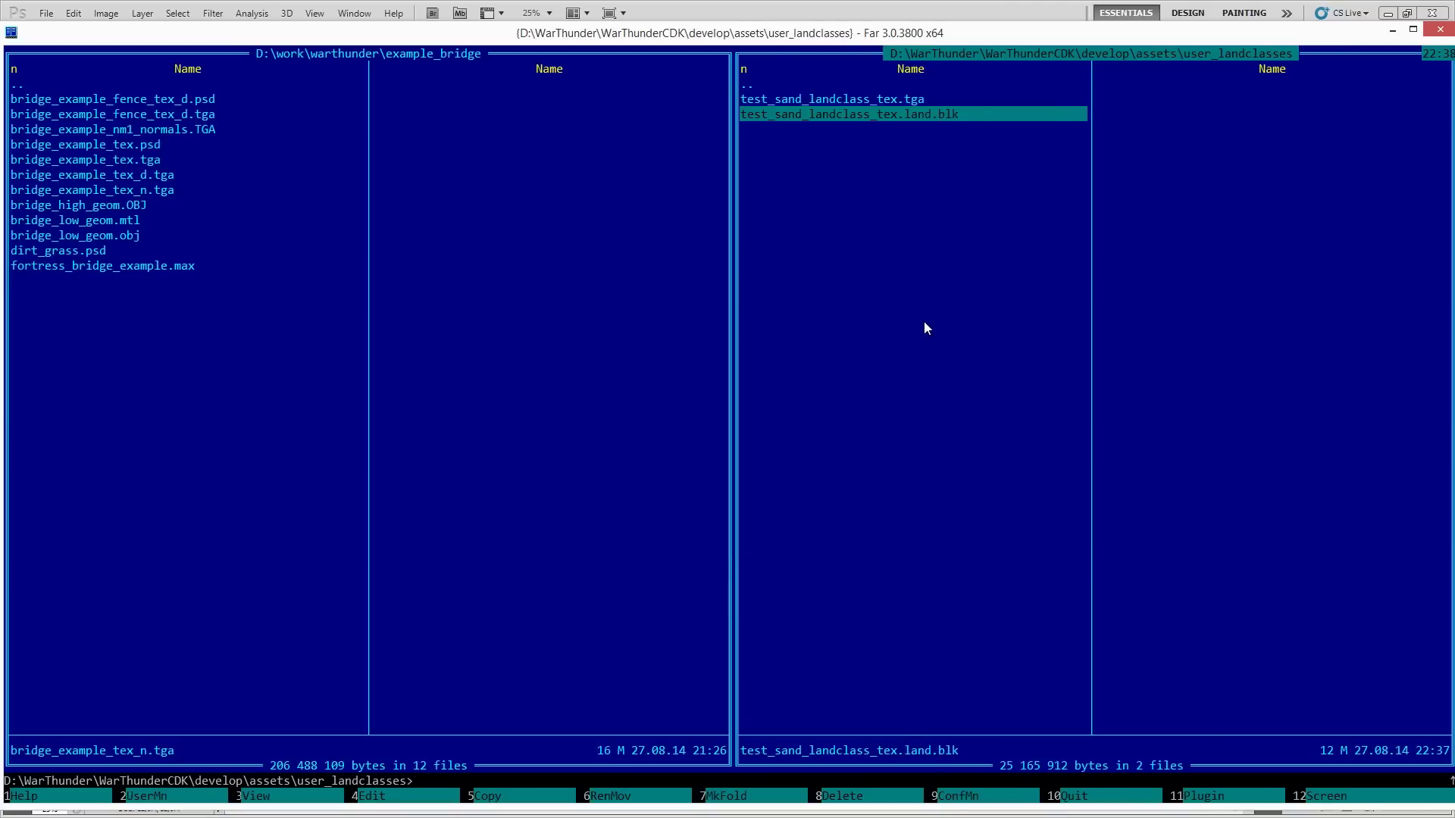
key("F4")
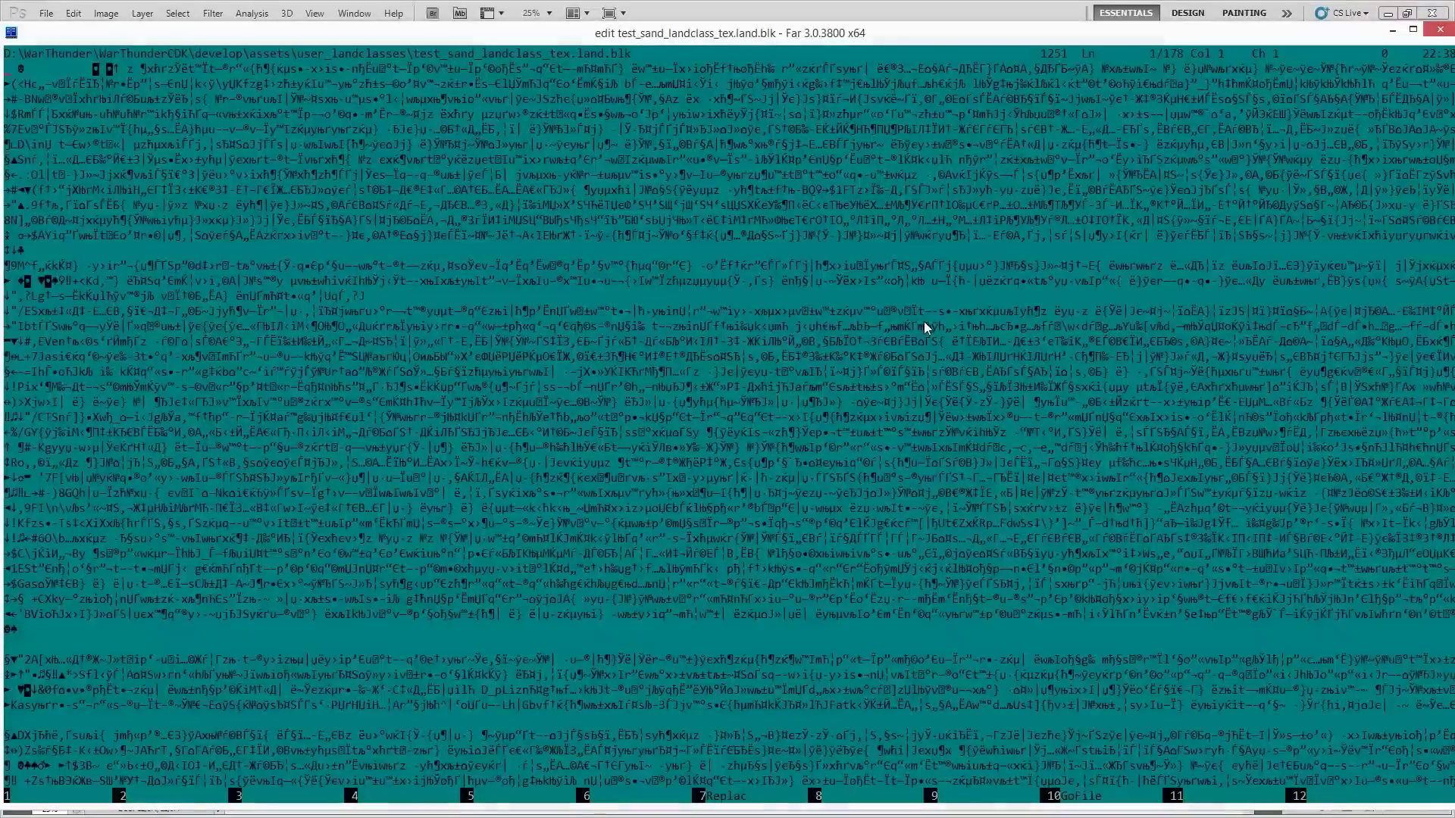
key("ctrl+a")
key("Delete")
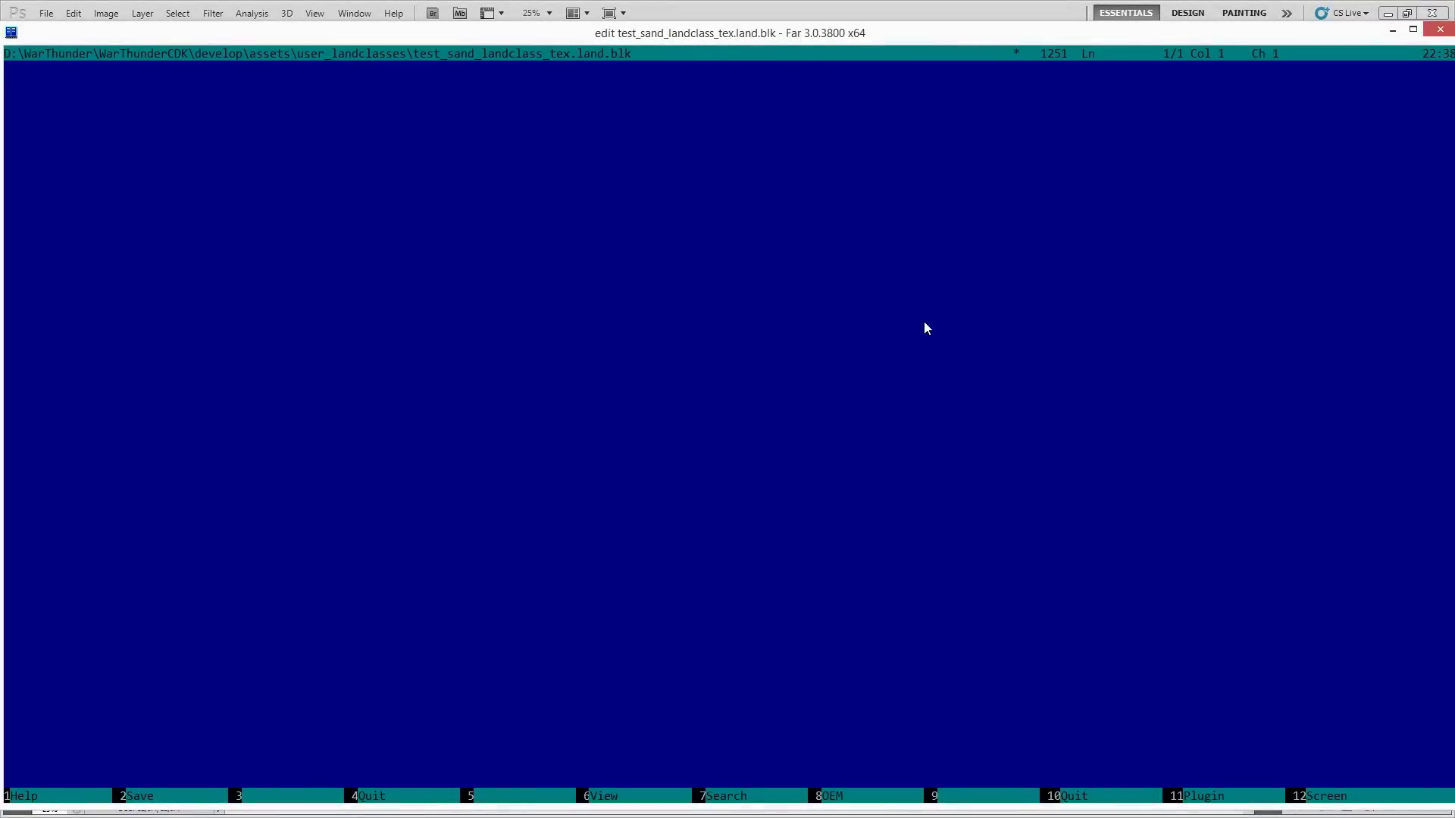
key("F2")
key("Escape")
Go from user_landclasses to the assets\landclasses folder.
key("Up")
key("Up")
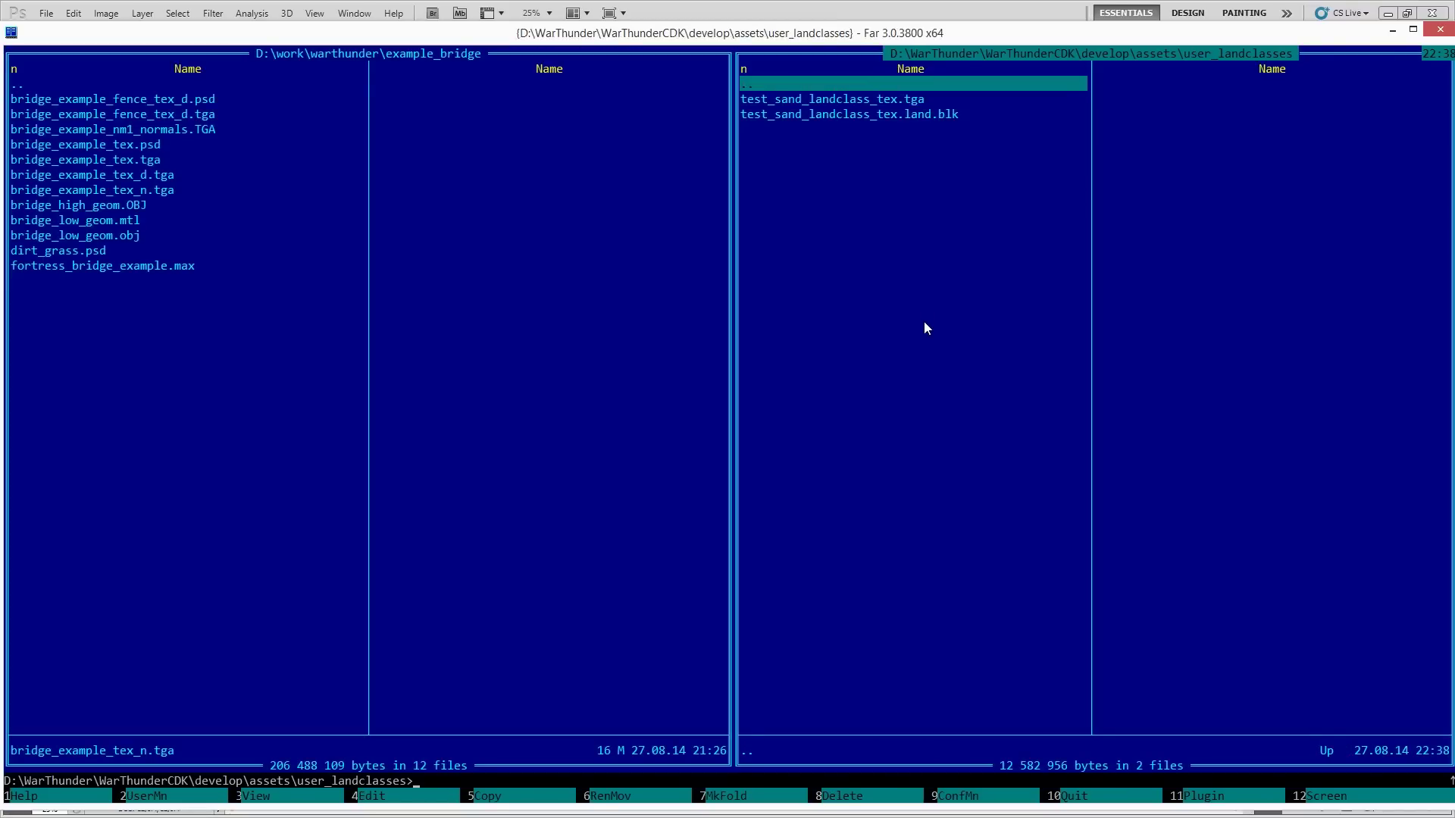
key("Return")
key("Up")
key("Up")
key("Return")
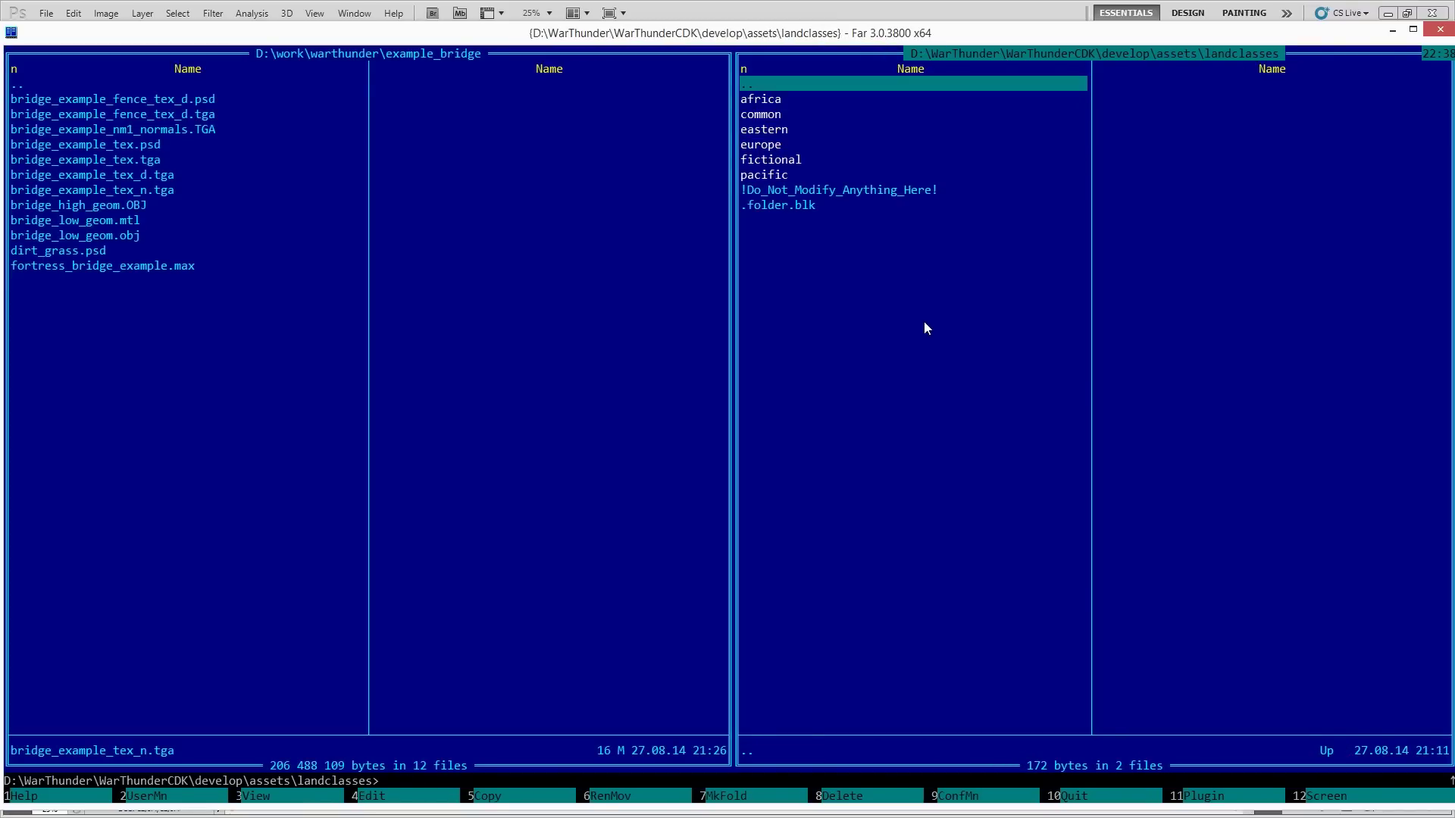
Look in the common landclass folder for a sample landclass file and return to landclasses.
key("Down")
key("Down")
key("Return")
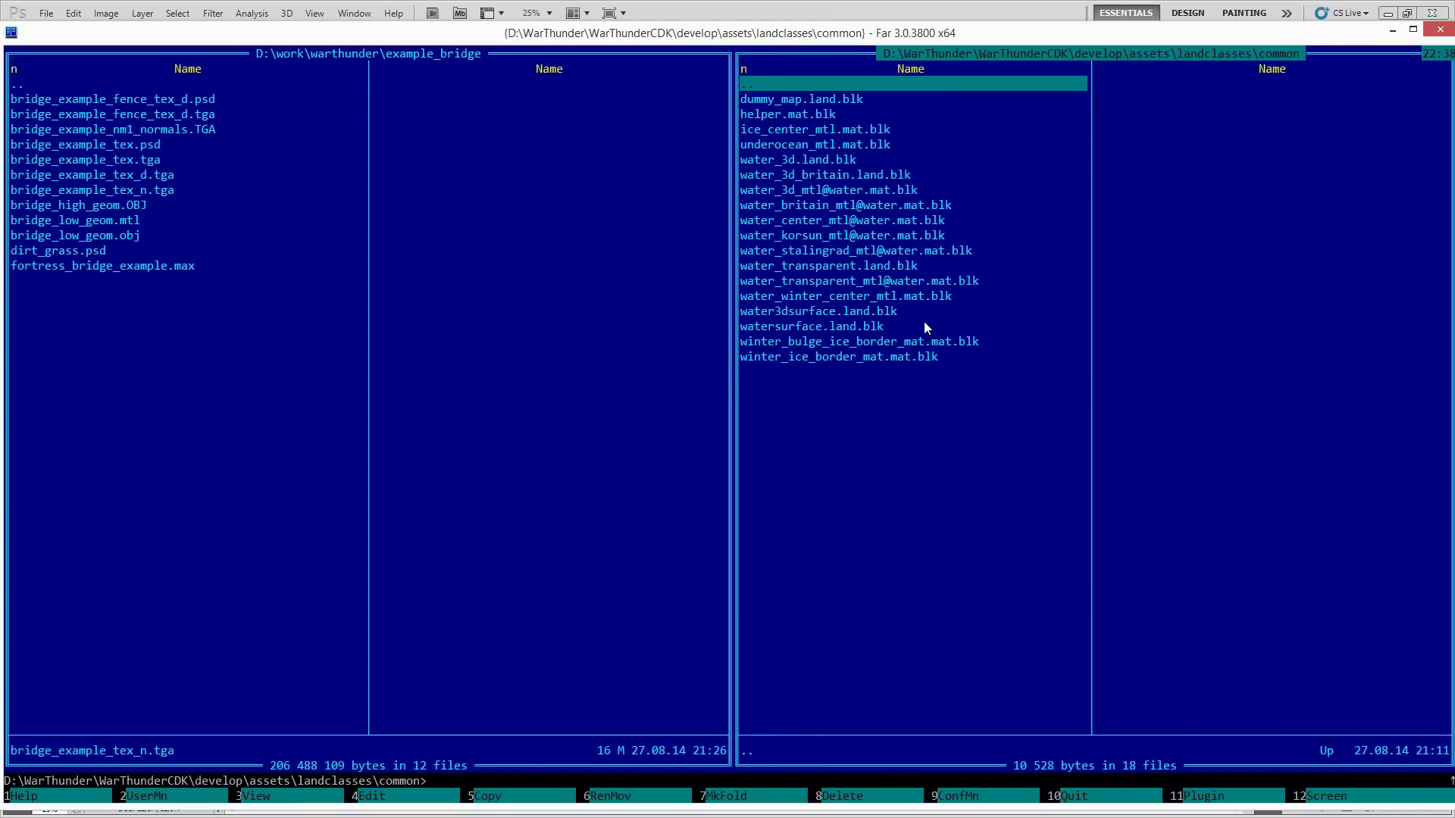
key("Down")
key("Up")
key("Return")
Open tunis_city_a.land.blk from the africa\tunisia folder in the editor.
key("Up")
key("Return")
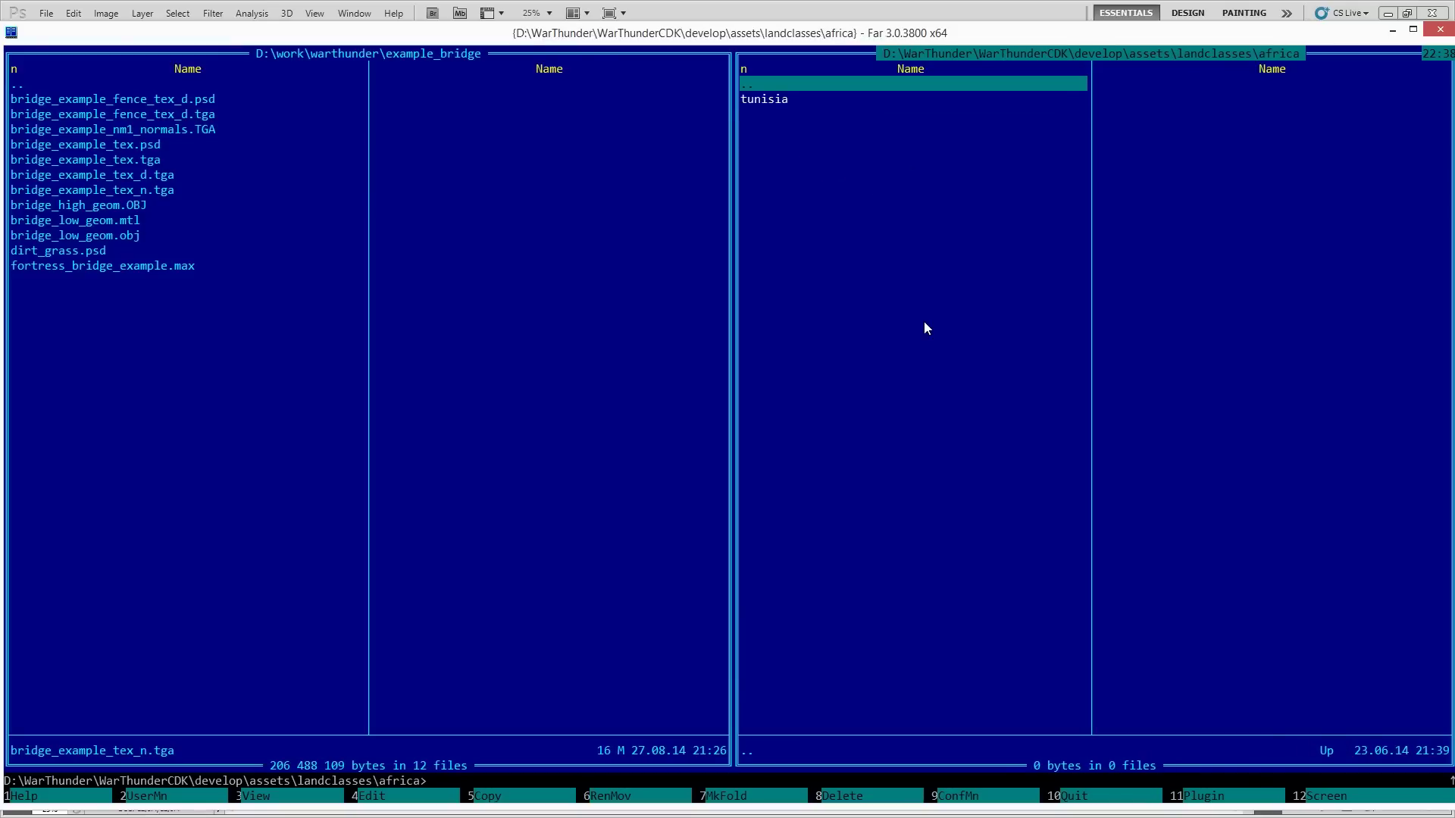
key("Down")
key("Return")
key("Down")
key("Down")
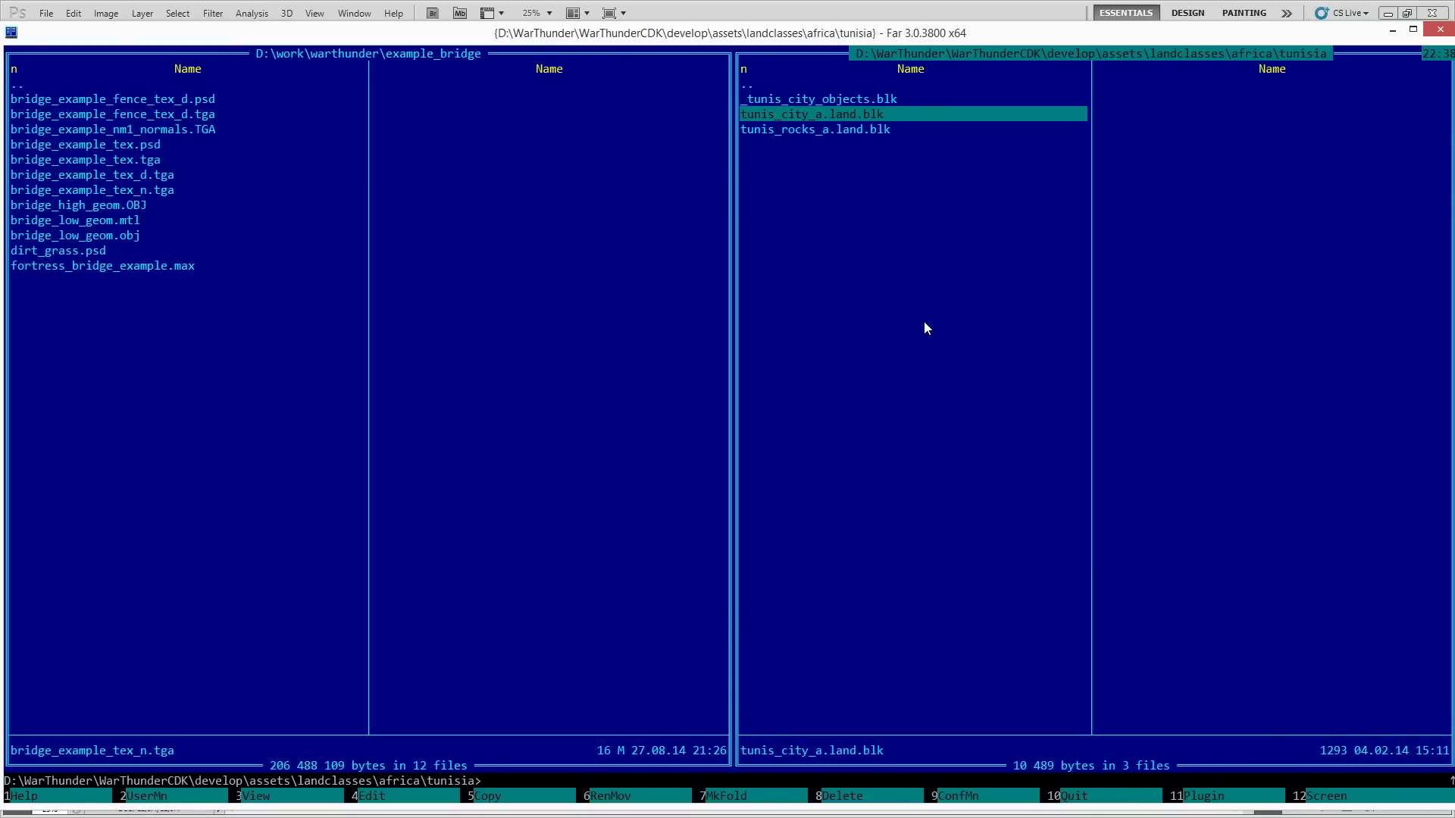
key("F4")
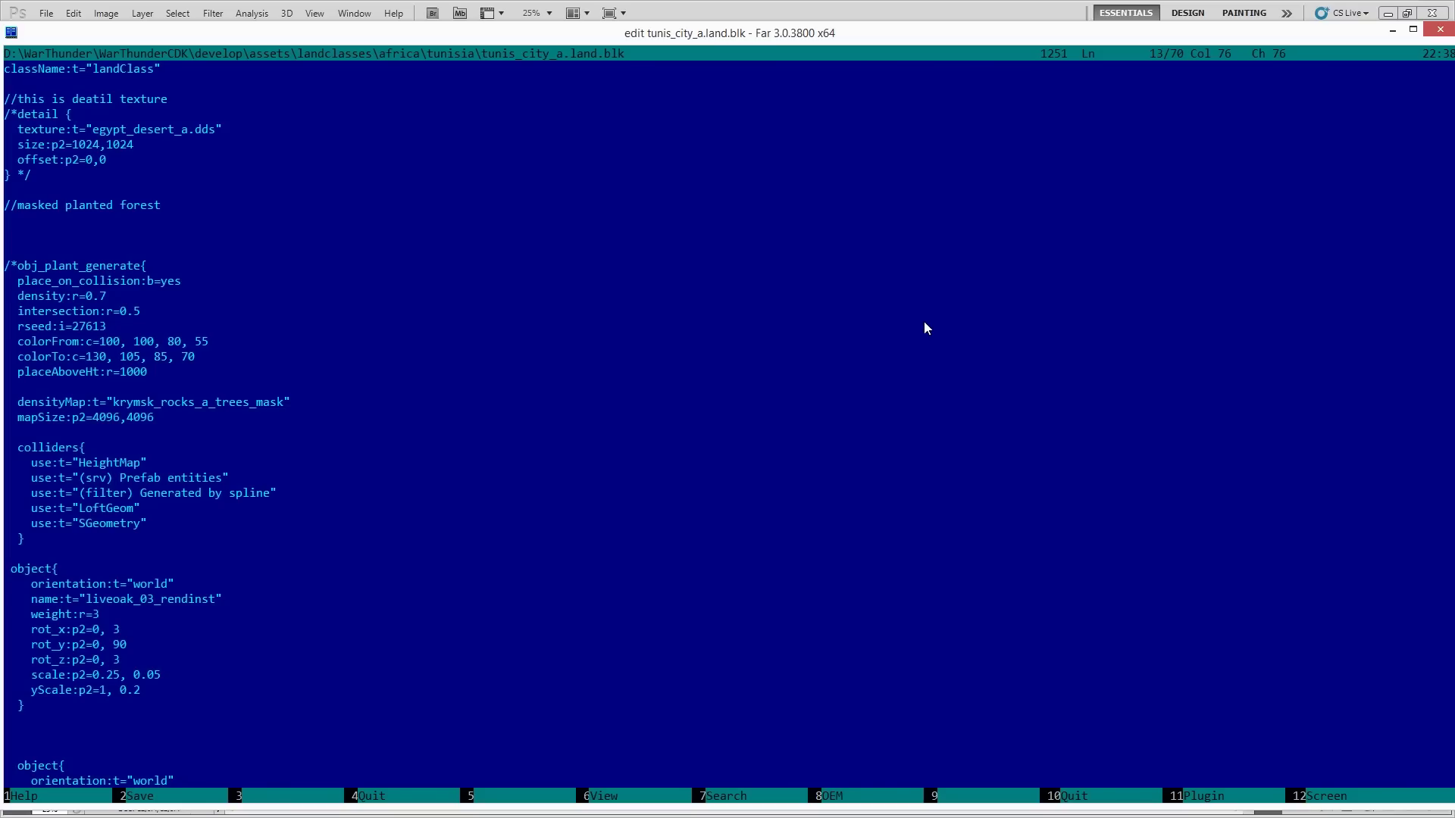
Highlight the className:t="landClass" line at the start of the file to inspect it.
key("ctrl+Home")
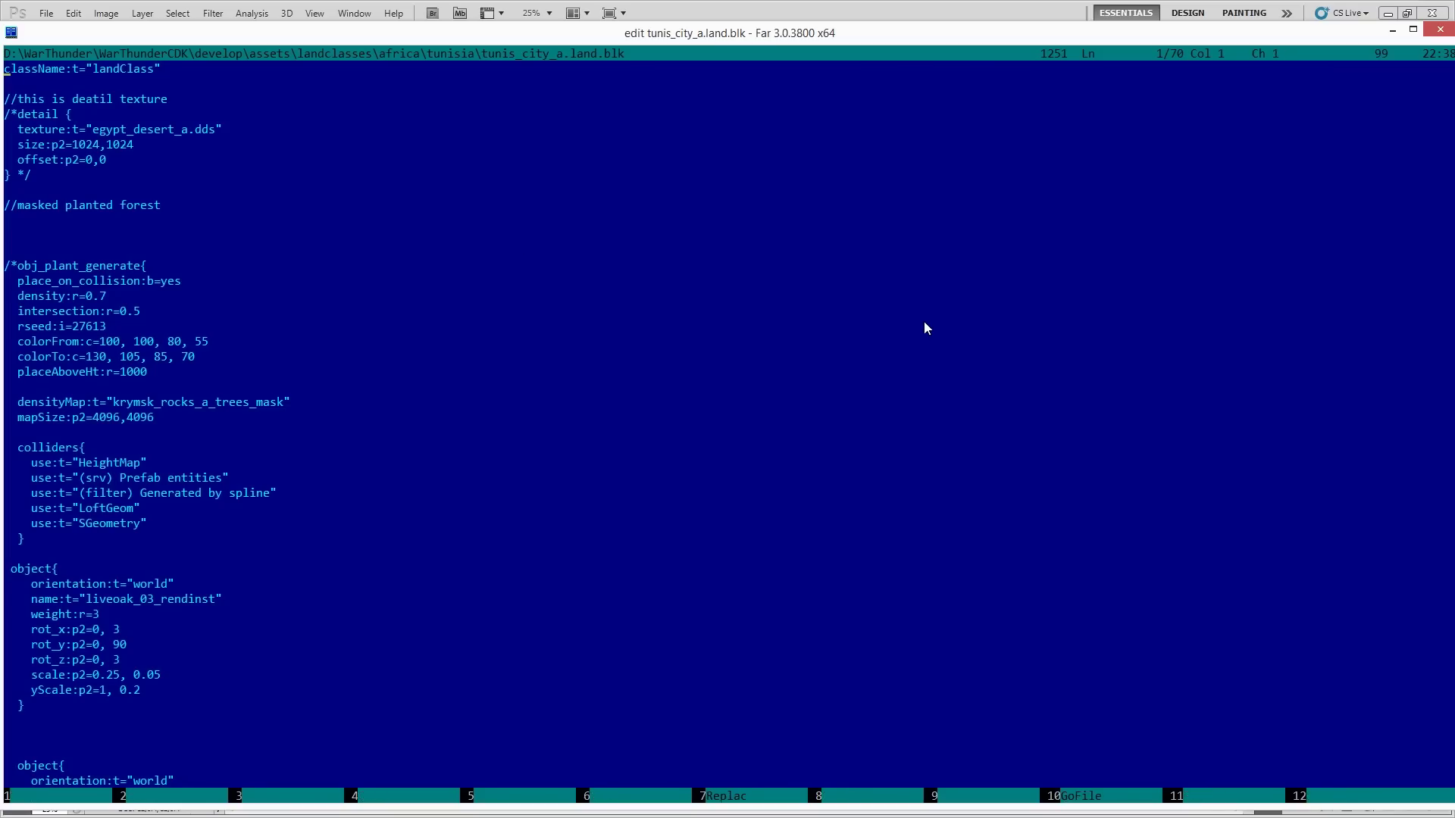
key("ctrl+shift+Right")
key("ctrl+shift+Right")
key("ctrl+shift+Right")
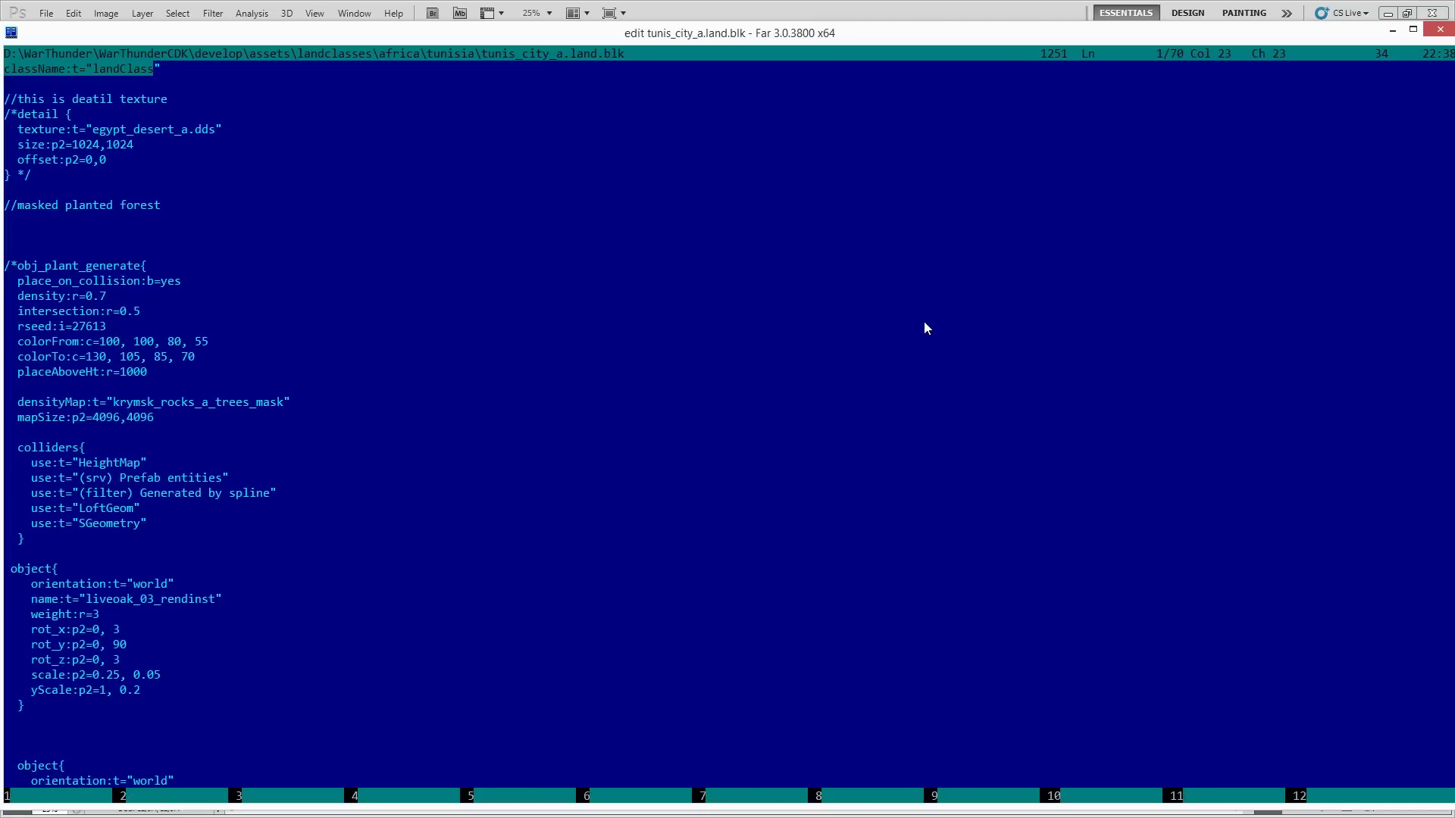
key("ctrl+shift+Right")
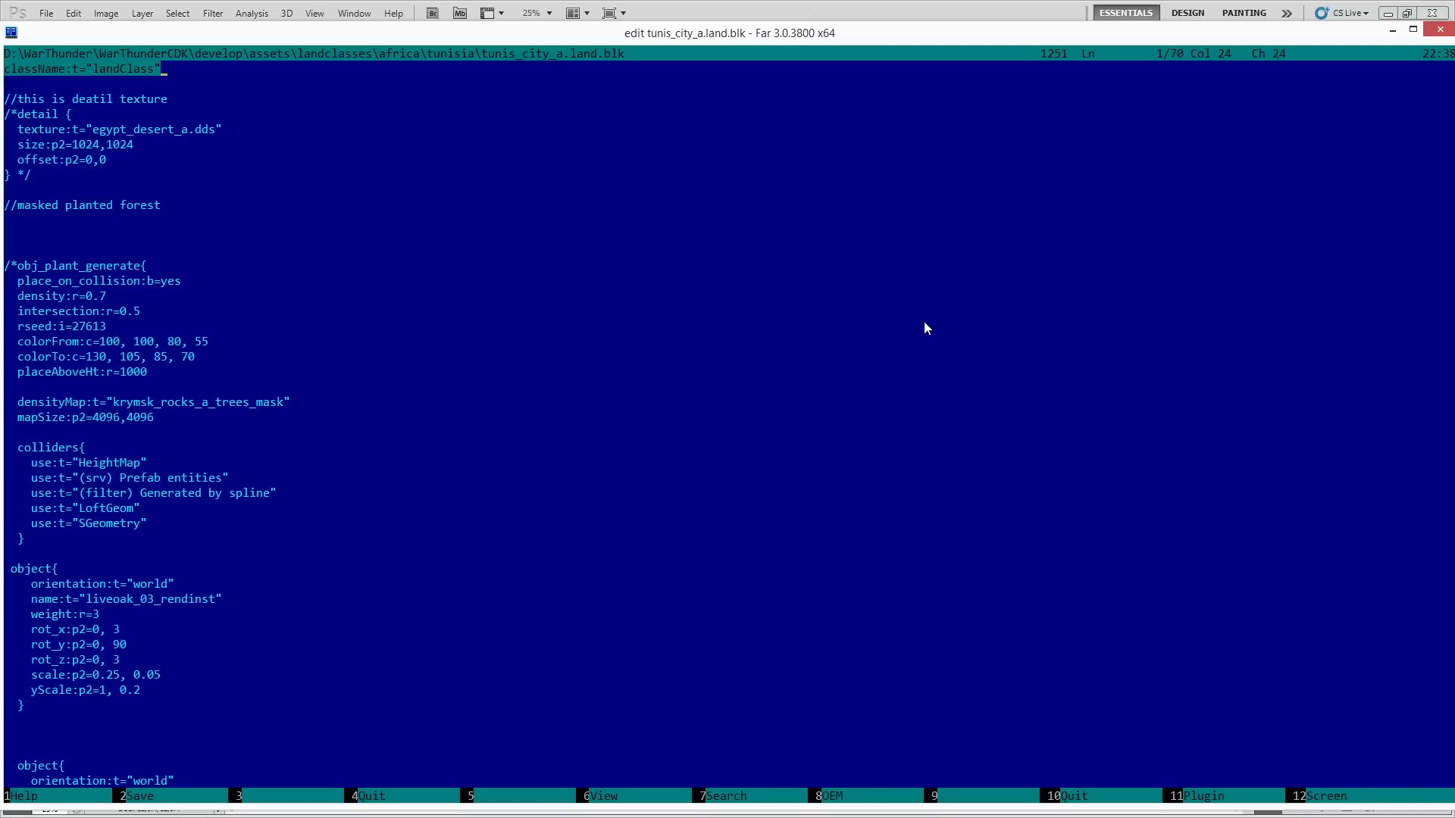
key("ctrl+Left")
Examine the commented detail texture block and the beginning of the obj_plant_generate block.
key("Down")
key("Down")
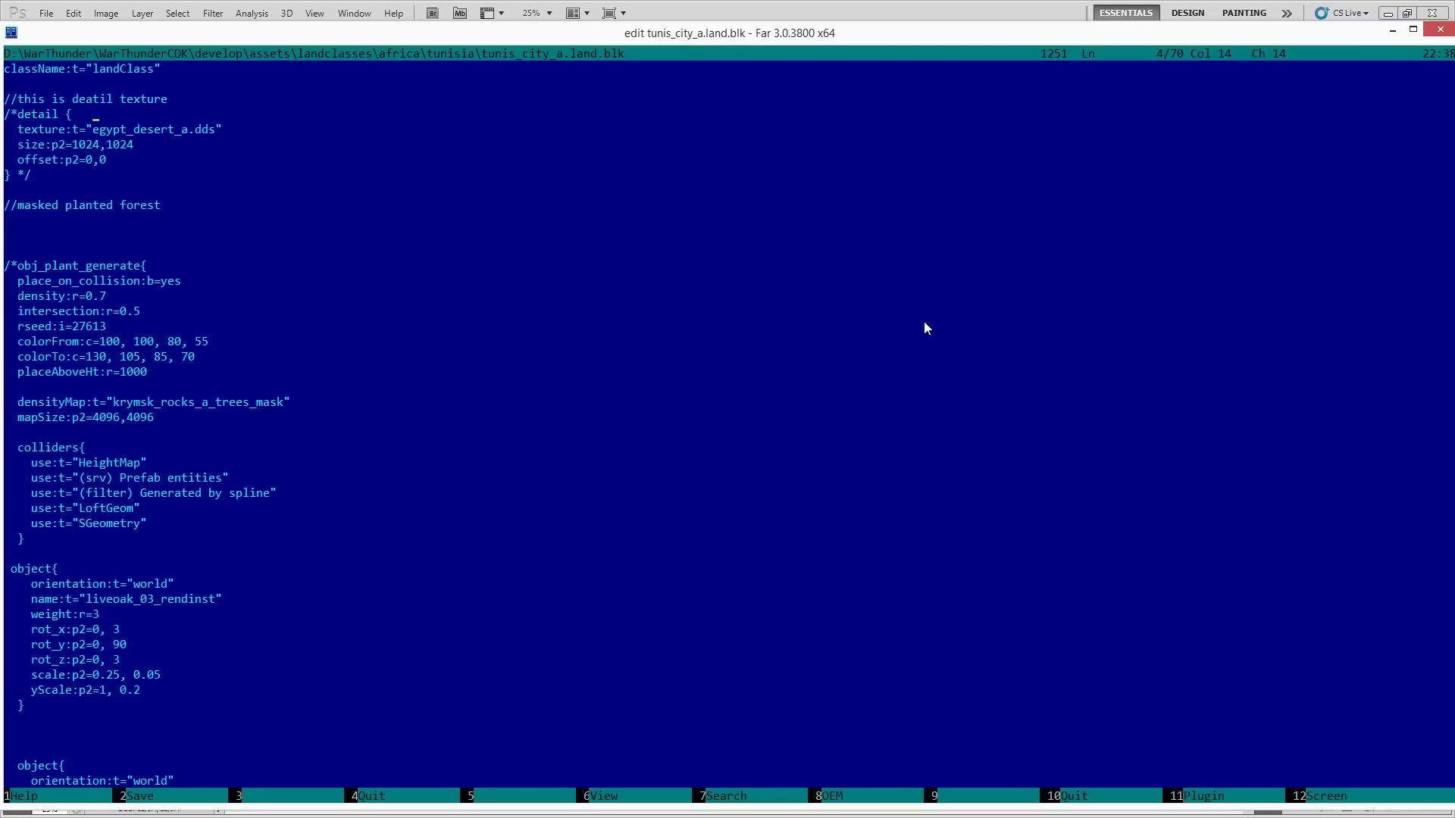
key("Down")
key("Down")
key("Down")
key("Down")
key("Down")
key("Down")
key("Down")
key("Down")
key("Down")
key("ctrl+Right")
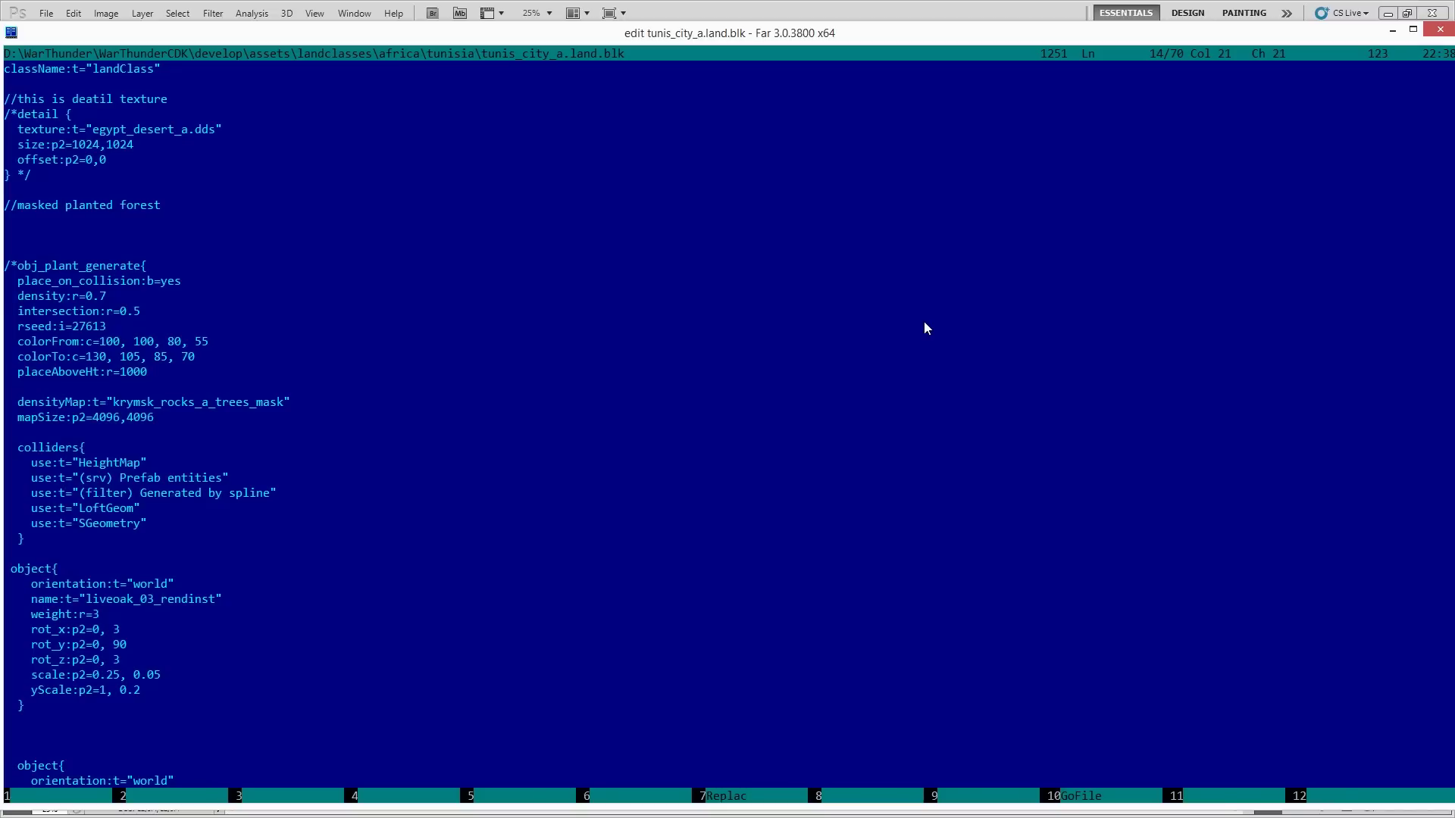
key("Left")
key("Left")
key("Left")
key("Left")
key("Left")
key("Left")
key("Left")
key("Left")
Read the plant generation settings, colliders and object entries down to the include line, and close the file.
key("ctrl+Down")
key("ctrl+Down")
key("ctrl+Down")
key("ctrl+Down")
key("ctrl+Down")
key("ctrl+Down")
key("ctrl+Down")
key("ctrl+Down")
key("ctrl+Down")
key("ctrl+Down")
key("ctrl+Down")
key("ctrl+Down")
key("ctrl+Down")
key("ctrl+Down")
key("ctrl+Down")
key("ctrl+Down")
key("ctrl+Down")
key("ctrl+Down")
key("ctrl+Down")
key("ctrl+Down")
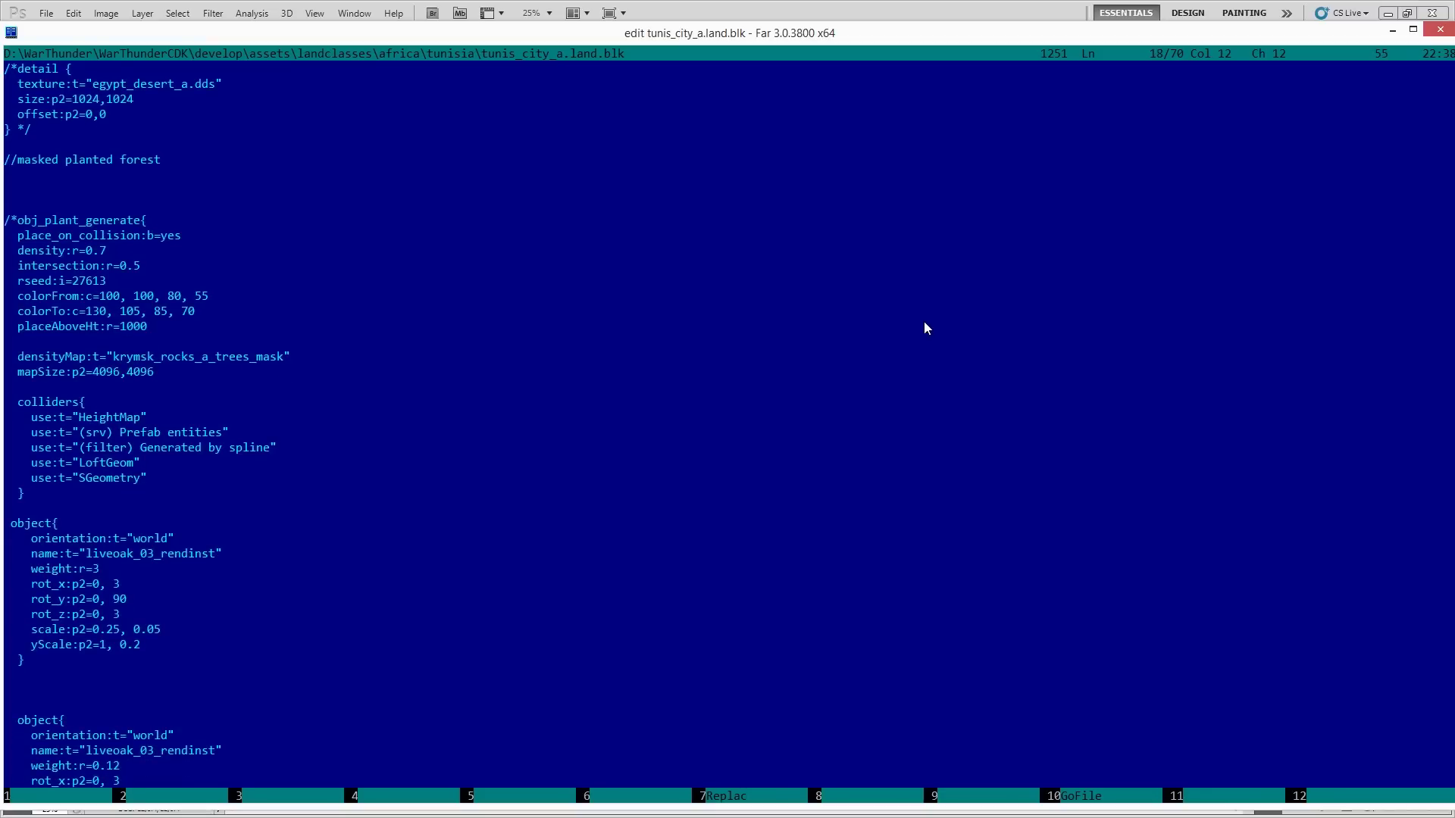
key("Down")
key("Down")
key("Down")
key("Down")
key("Down")
key("Down")
key("Down")
key("Down")
key("Down")
key("Down")
key("Down")
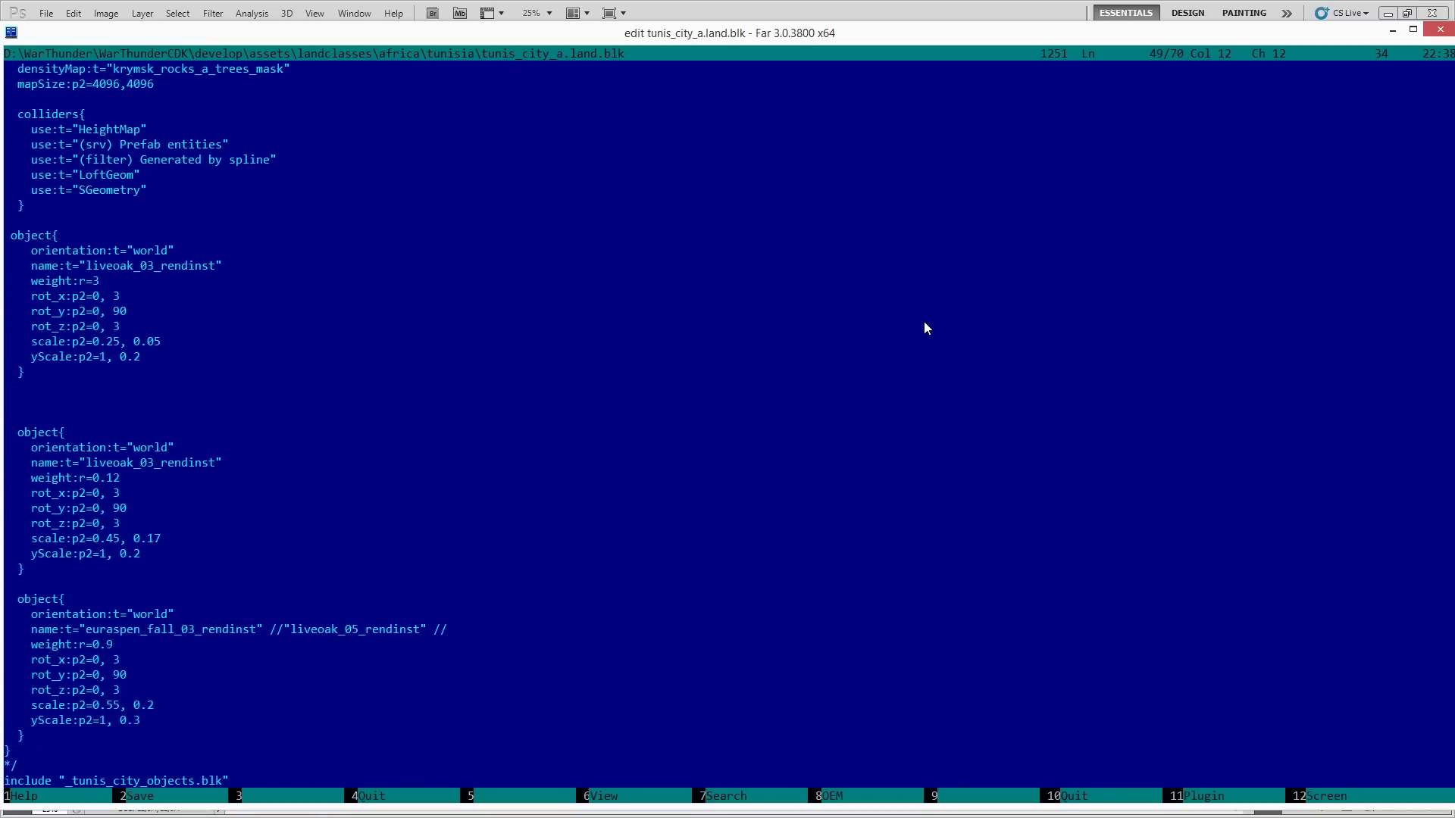
key("Escape")
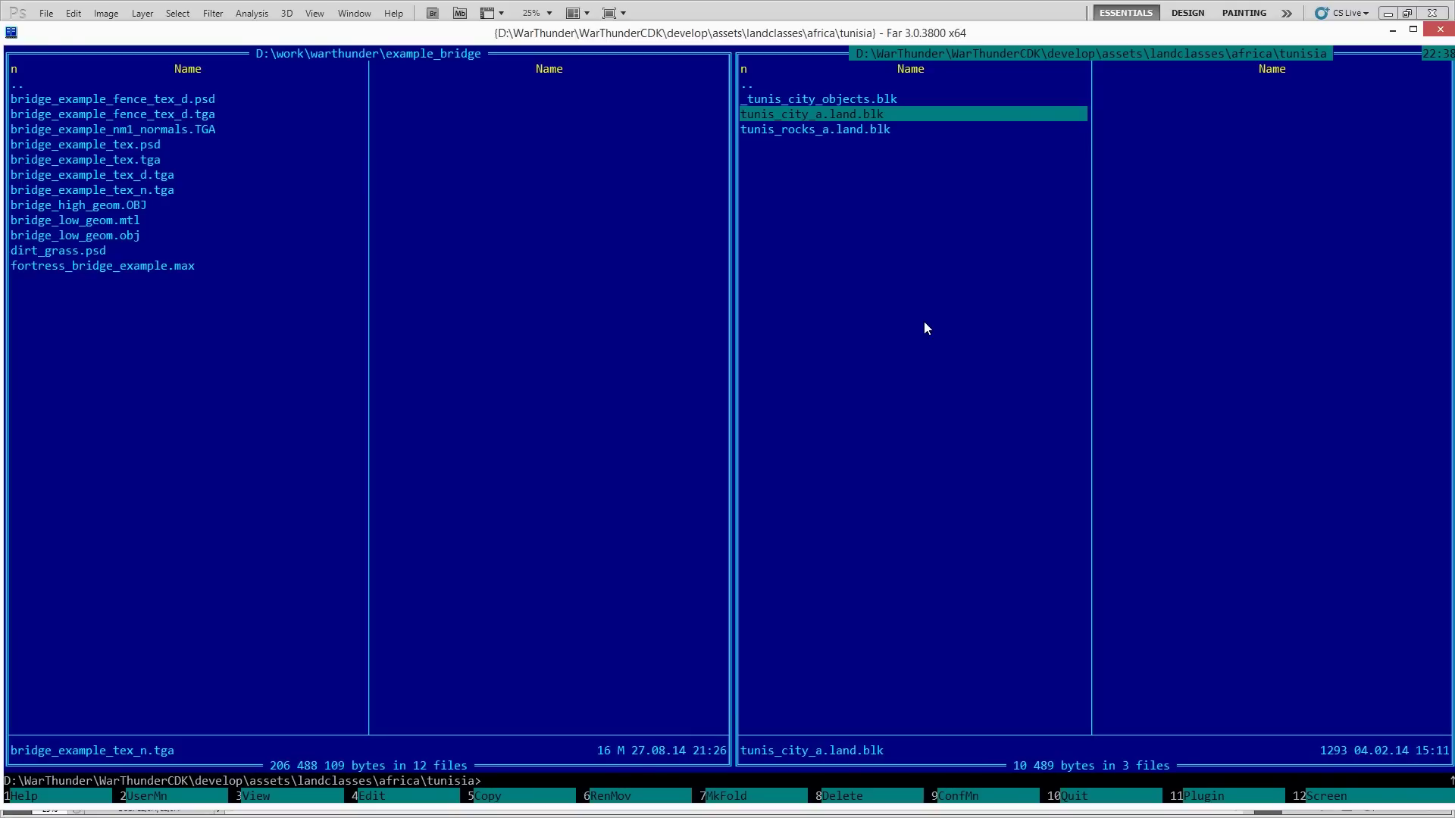
Reopen tunis_city_a.land.blk, copy the lines from className through the end of the commented detail block, and close the file.
key("Home")
key("Down")
key("Down")
key("F4")
key("ctrl+Home")
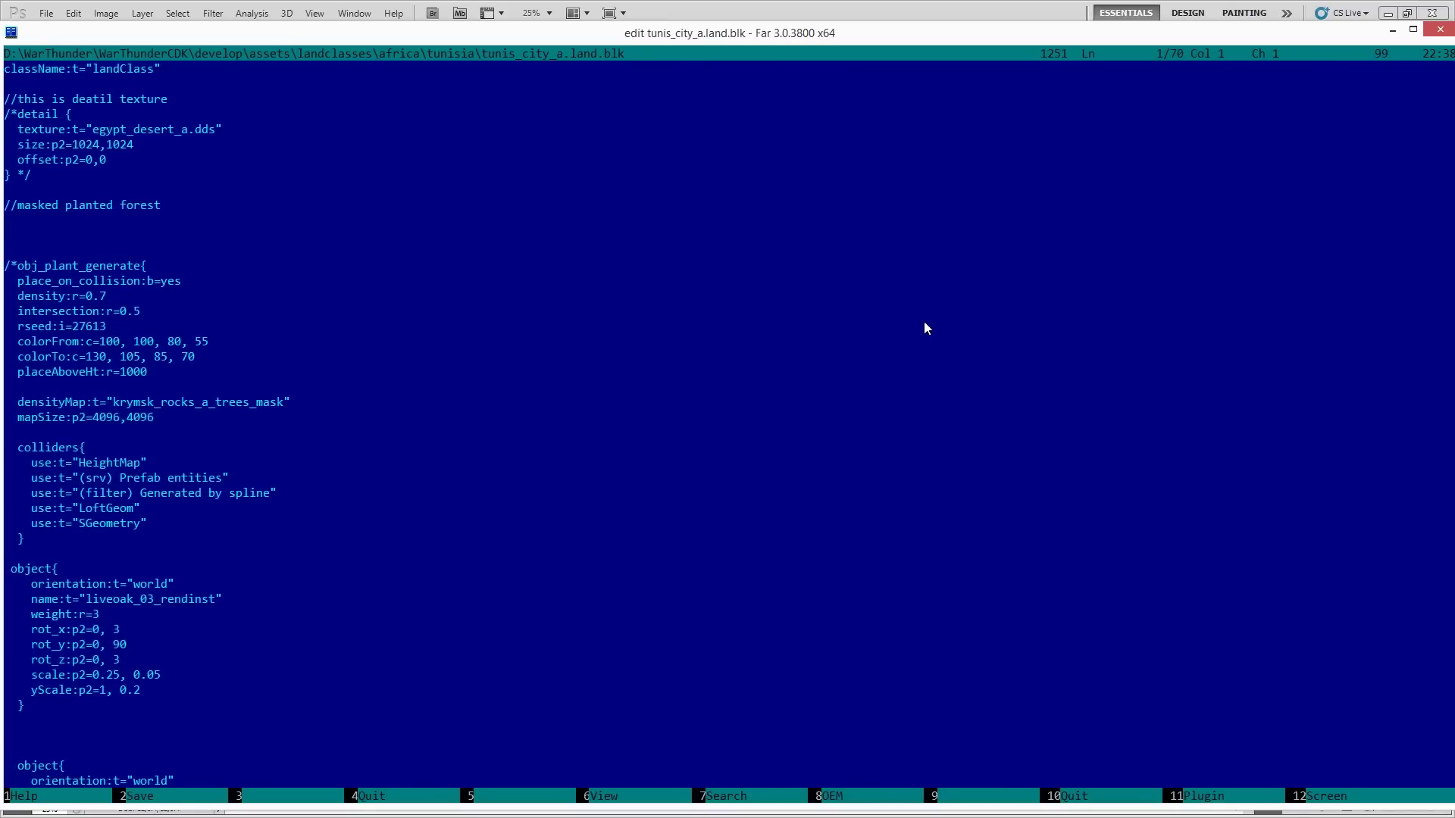
key("shift+Down")
key("shift+Down")
key("shift+Down")
key("shift+Down")
key("shift+Down")
key("shift+Down")
key("shift+Down")
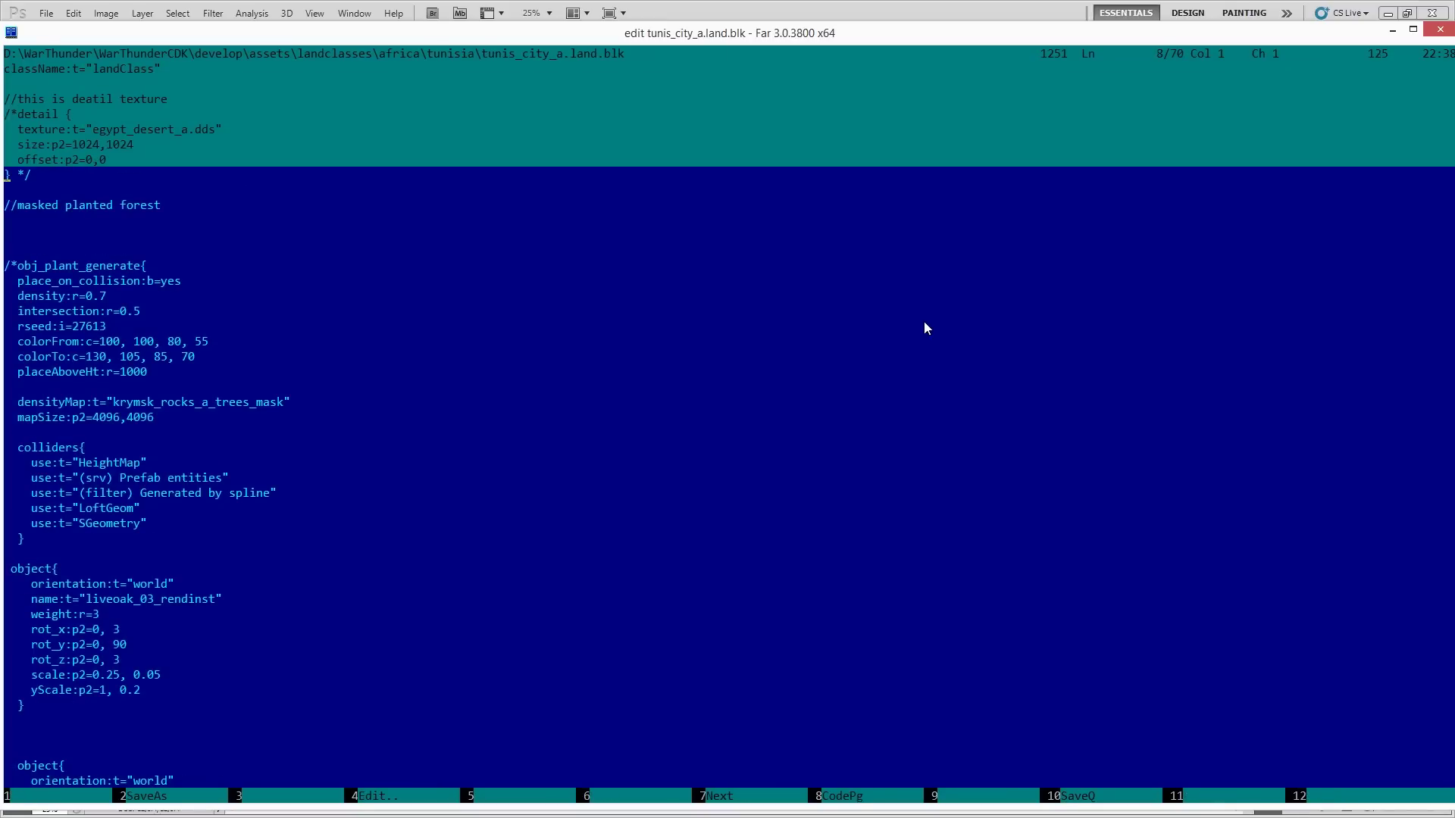
key("shift+Right")
key("shift+Right")
key("shift+Right")
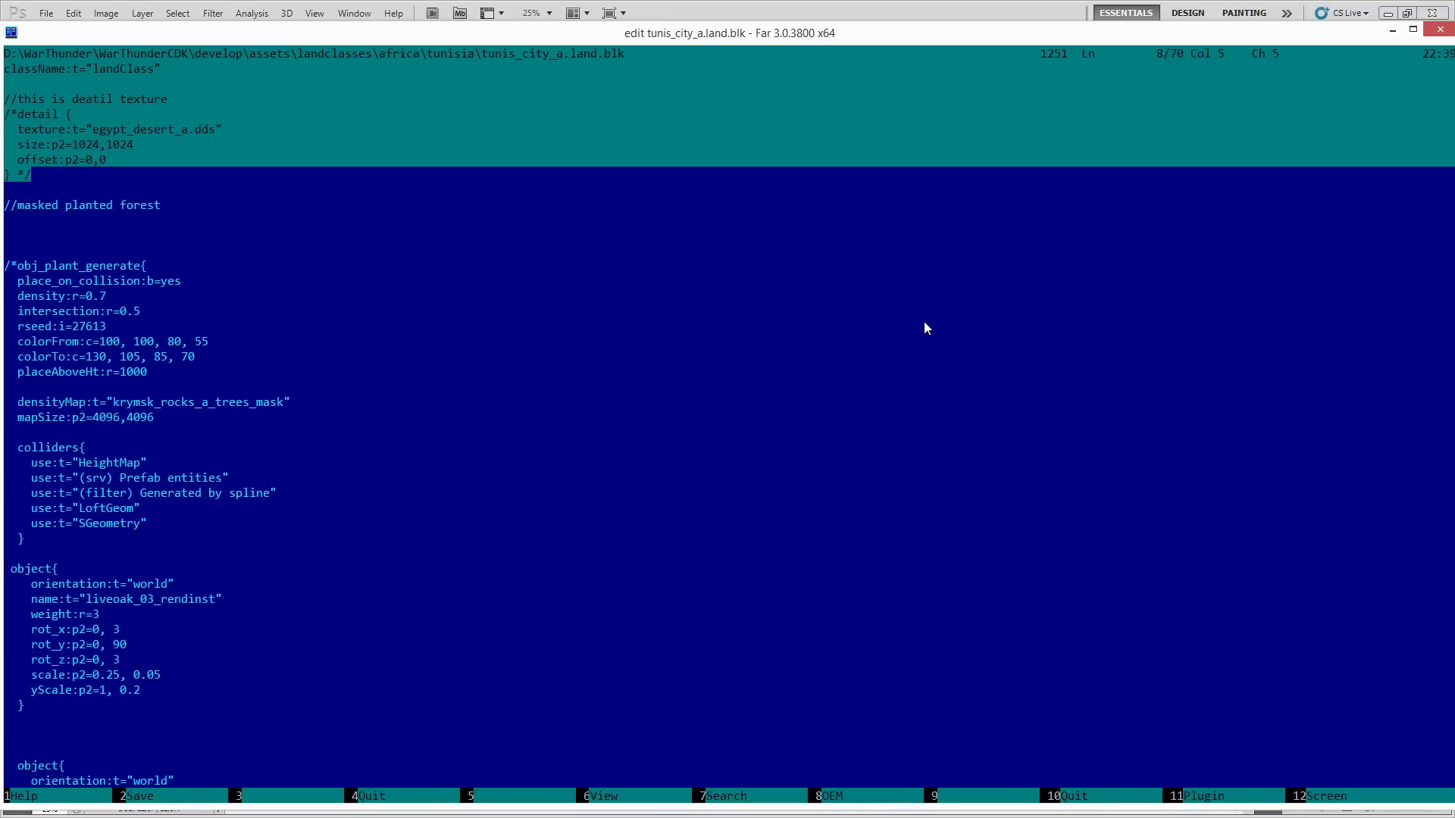
key("Escape")
Return from africa\tunisia to the assets\user_landclasses folder.
key("Up")
key("Up")
key("Return")
key("Up")
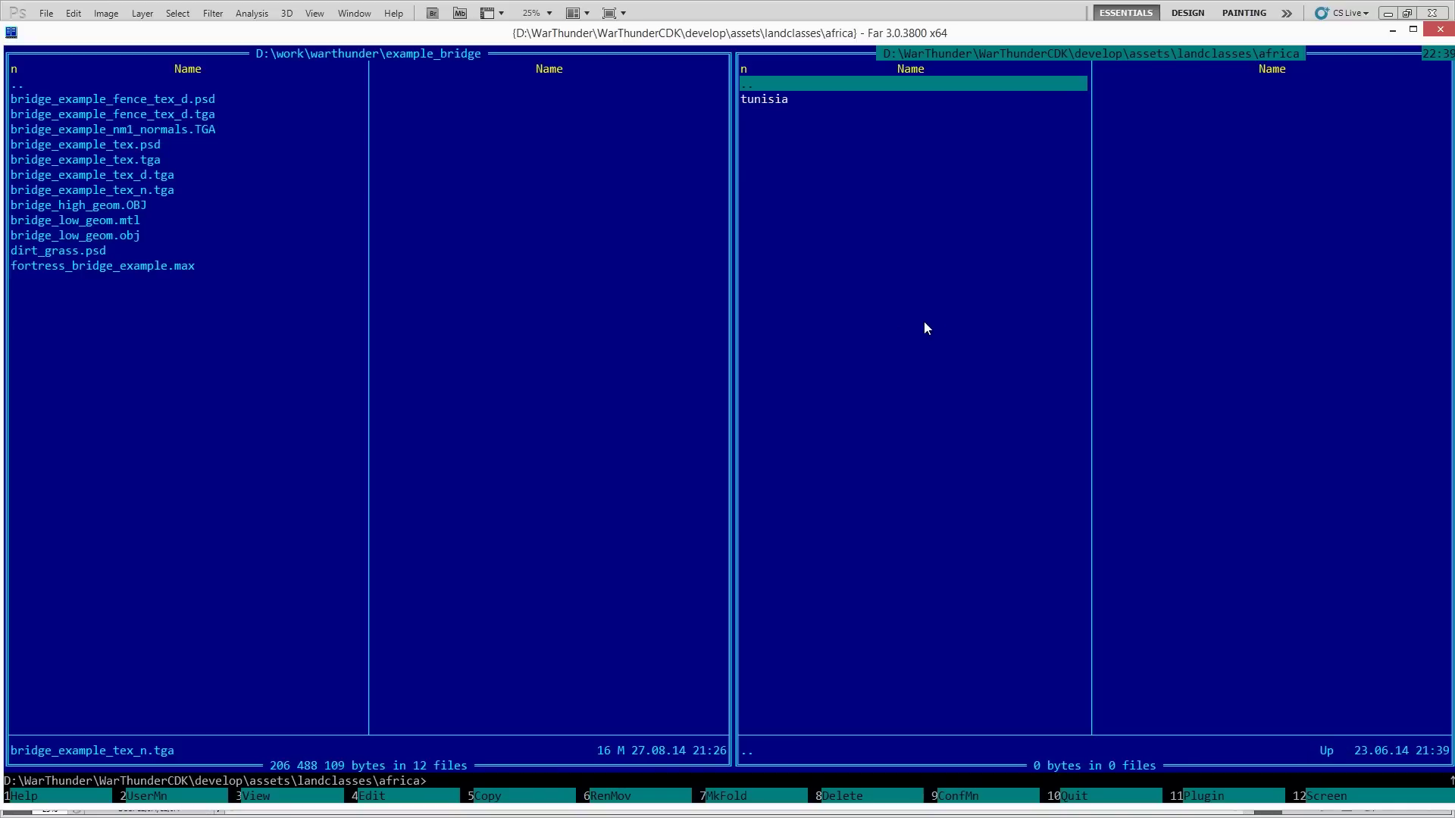
key("Return")
key("Down")
key("Down")
key("Down")
key("Up")
key("Up")
key("Up")
key("Up")
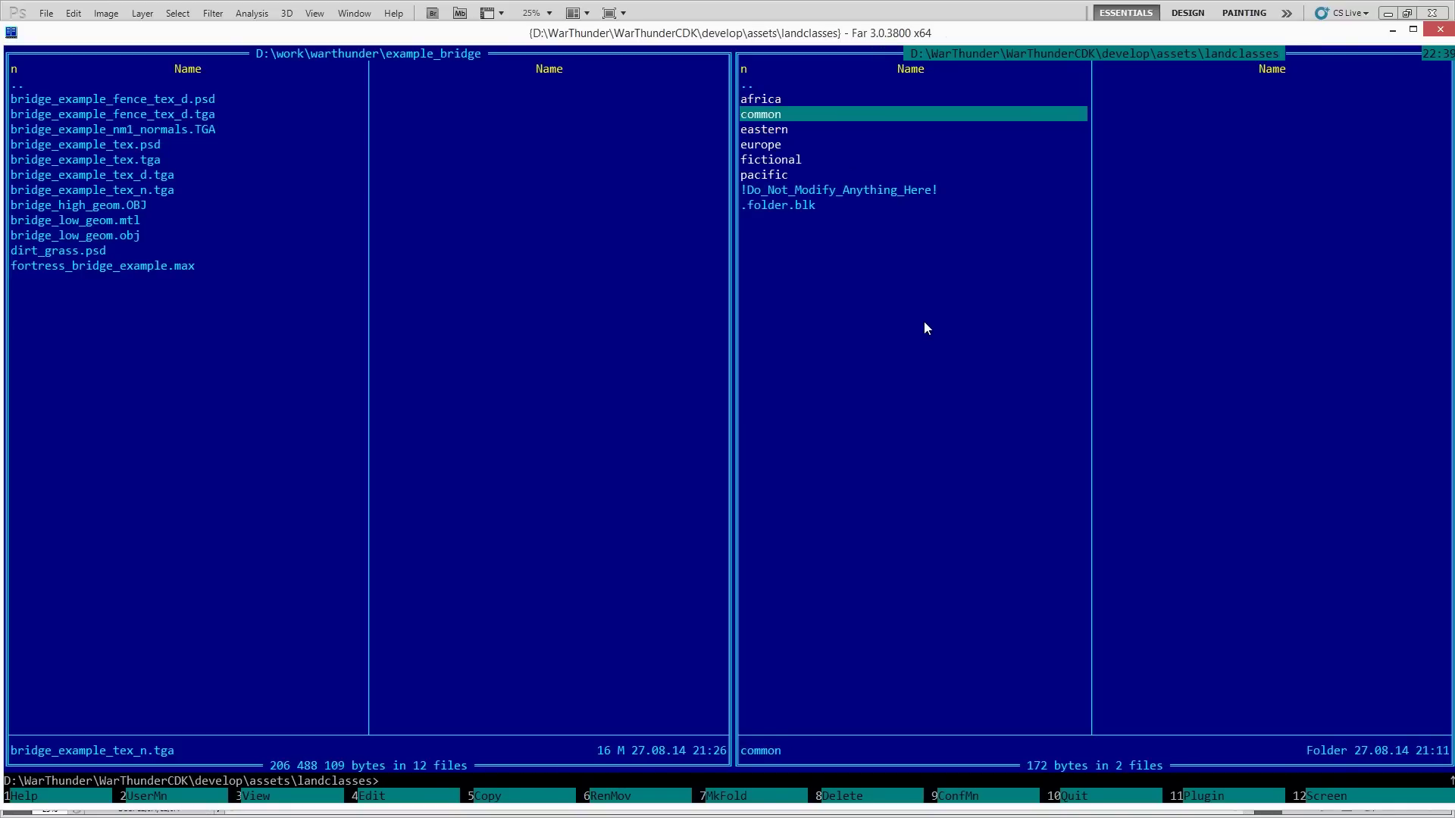
key("Return")
key("Down")
key("Down")
key("Return")
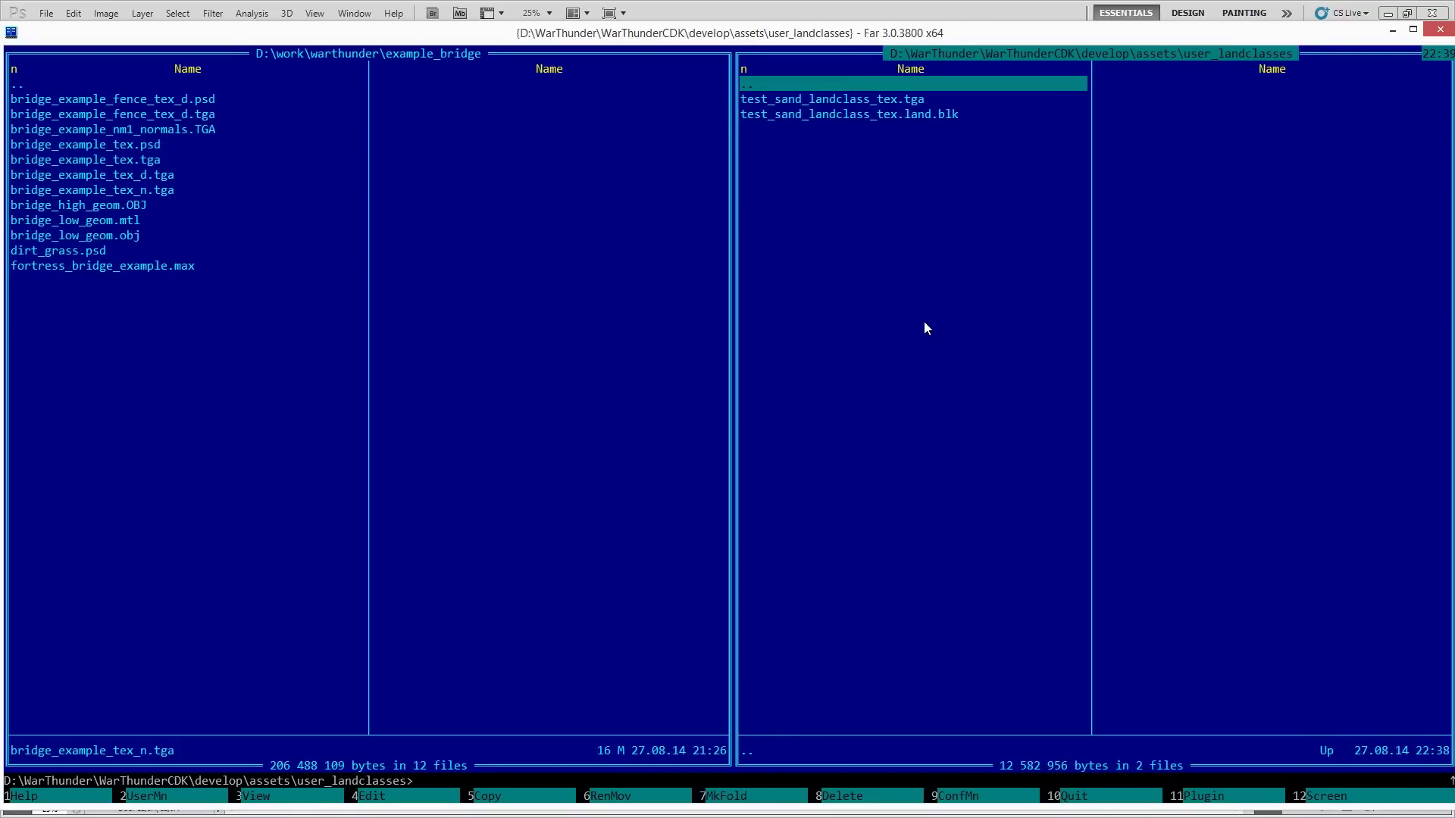
Open test_sand_landclass_tex.land.blk in the editor and paste the copied className and detail lines into it.
key("Down")
key("Down")
key("F4")
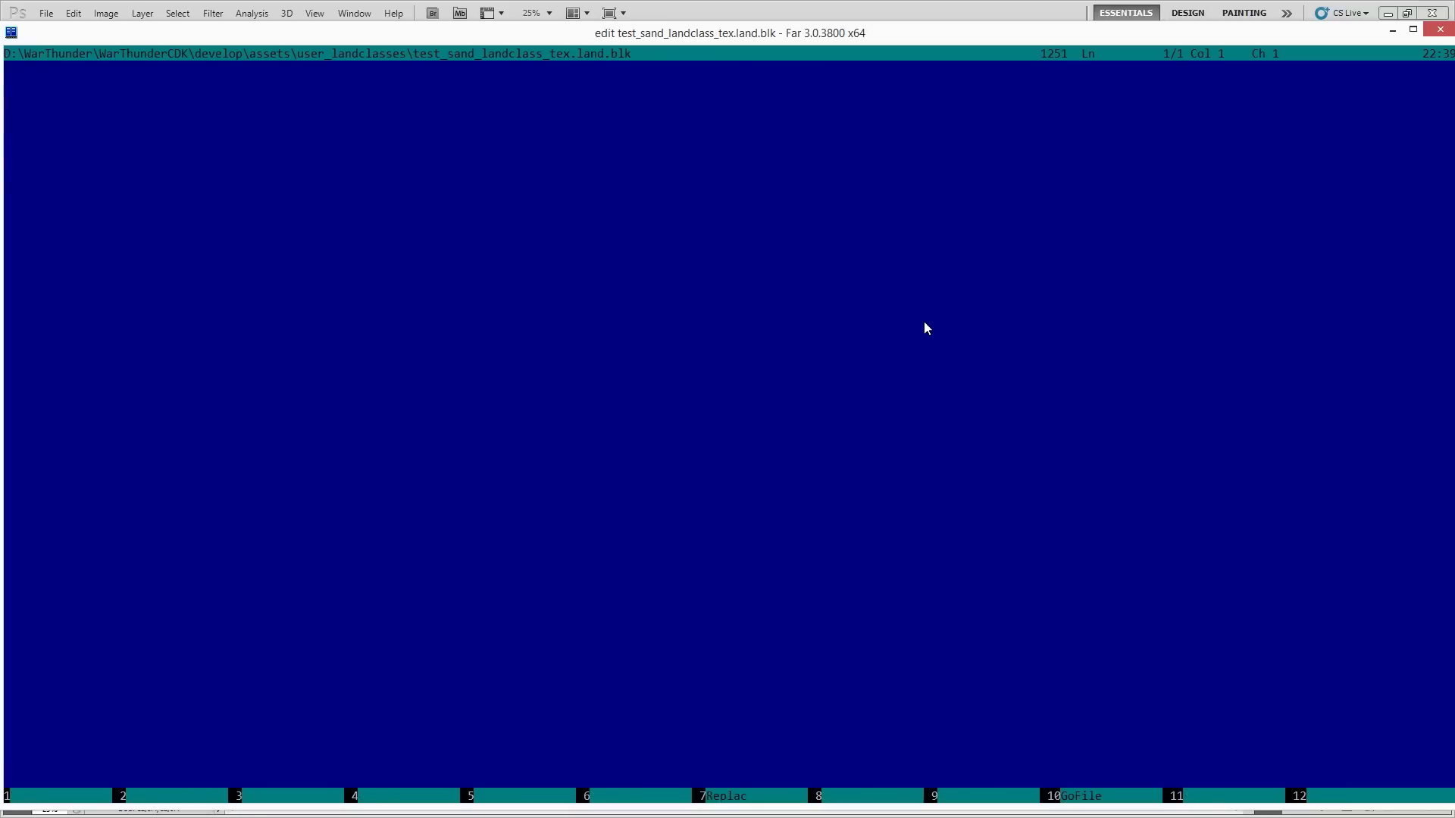
key("Left")
key("Left")
key("Left")
key("Left")
key("Left")
key("Left")
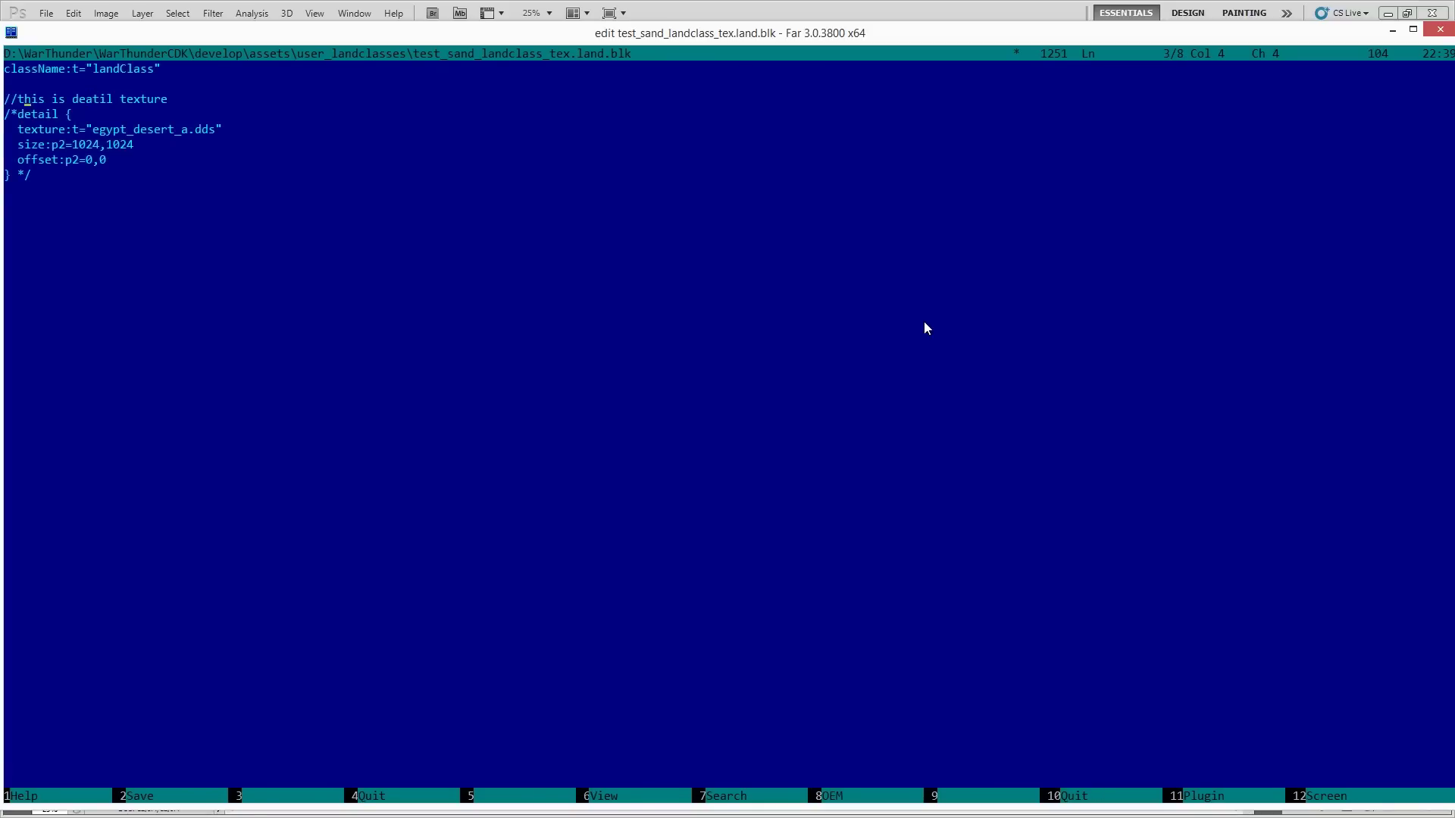
Uncomment the detail block by removing the opening /* before detail and the closing */ after its brace.
key("Left")
key("shift+Up")
key("shift+Up")
key("shift+Up")
key("shift+Up")
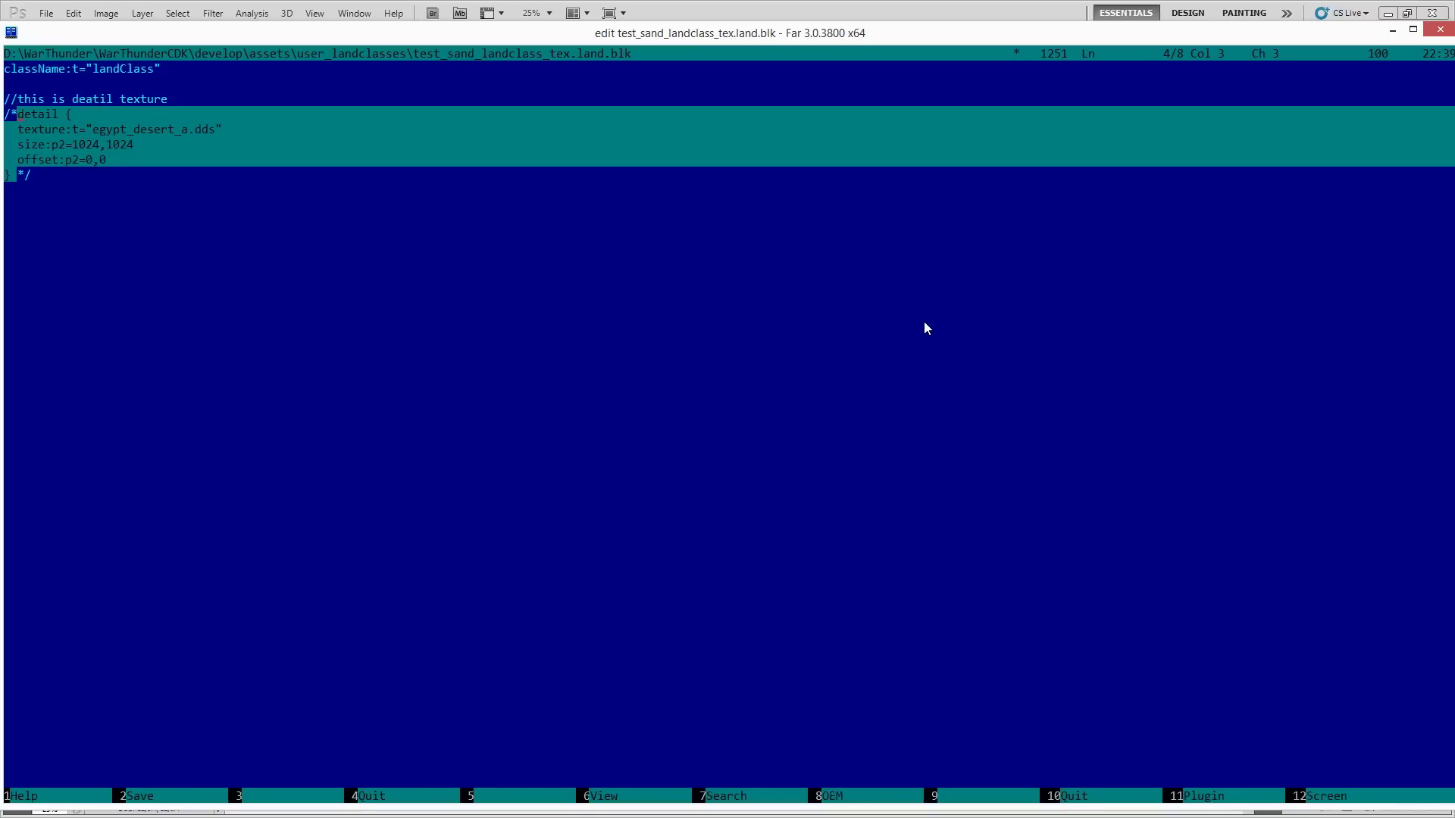
key("ctrl+u")
key("BackSpace")
key("BackSpace")
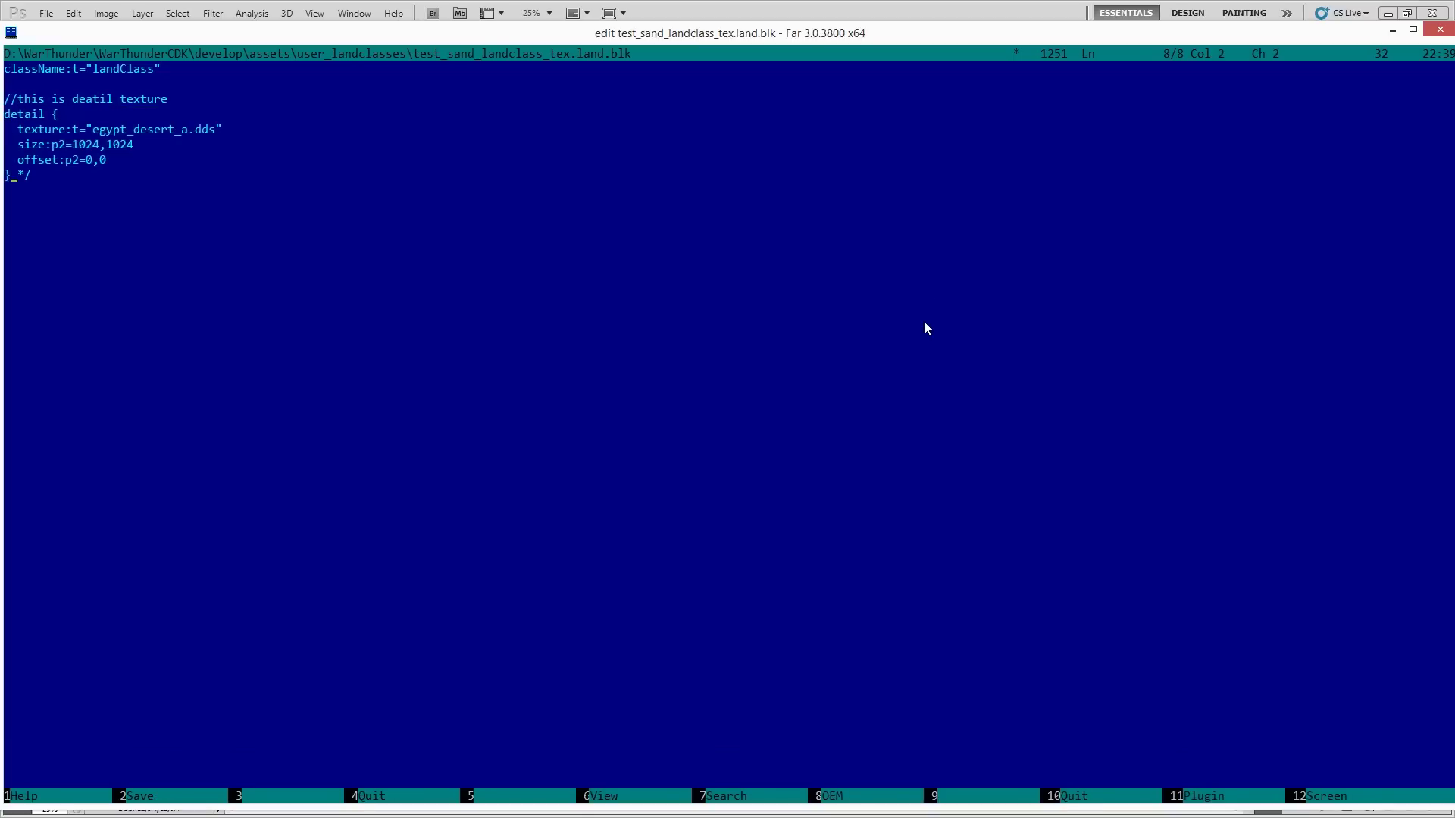
key("shift+Right")
key("shift+Right")
key("Delete")
Set both size:p2 values of the detail block to 2048.
key("Up")
key("Up")
key("Right")
key("Right")
key("Right")
key("Right")
key("Right")
key("Right")
key("Right")
key("shift+Right")
key("shift+Right")
key("shift+Right")
key("shift+Right")
type("2048")
key("shift+Right")
key("shift+Right")
key("shift+Right")
key("shift+Right")
type("2048")
Replace the detail texture name with test_sand_landclass_tex.tga, save the landclass file and close the editor.
key("Up")
key("Left")
key("Left")
key("Left")
key("Left")
key("ctrl+shift+Right")
key("ctrl+shift+Right")
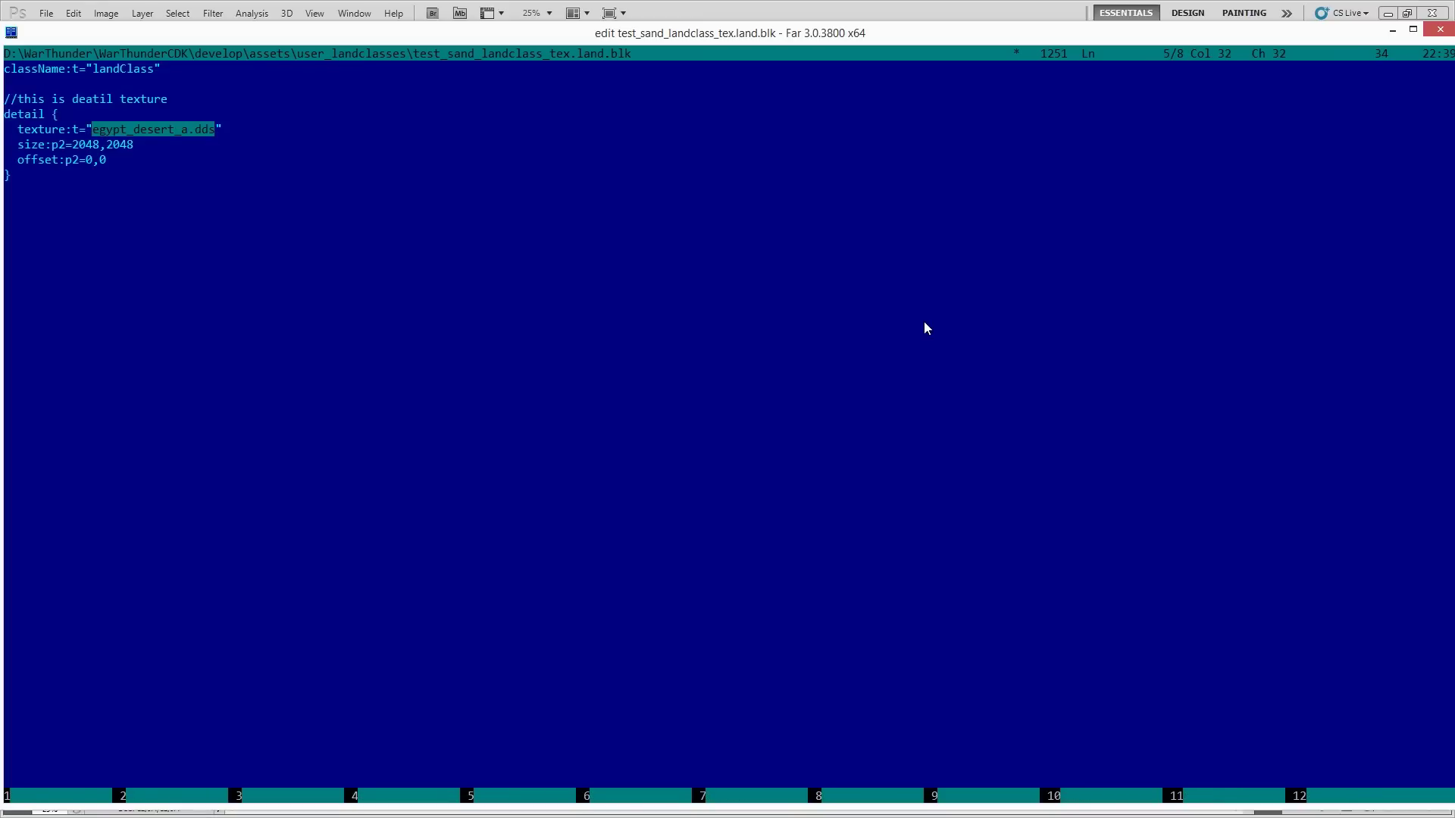
type("test_sand_landclass_tex.tga")
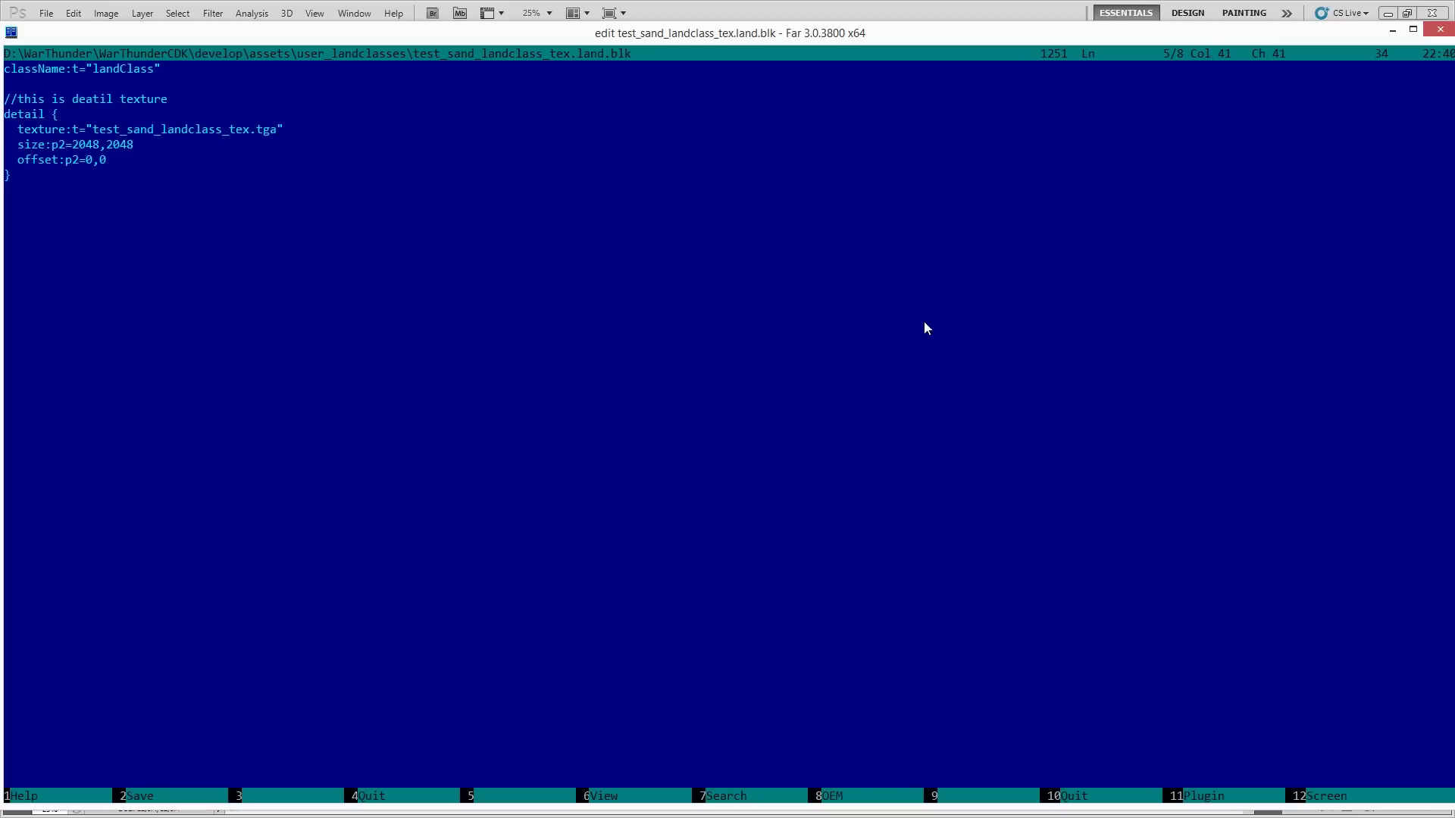
key("Escape")
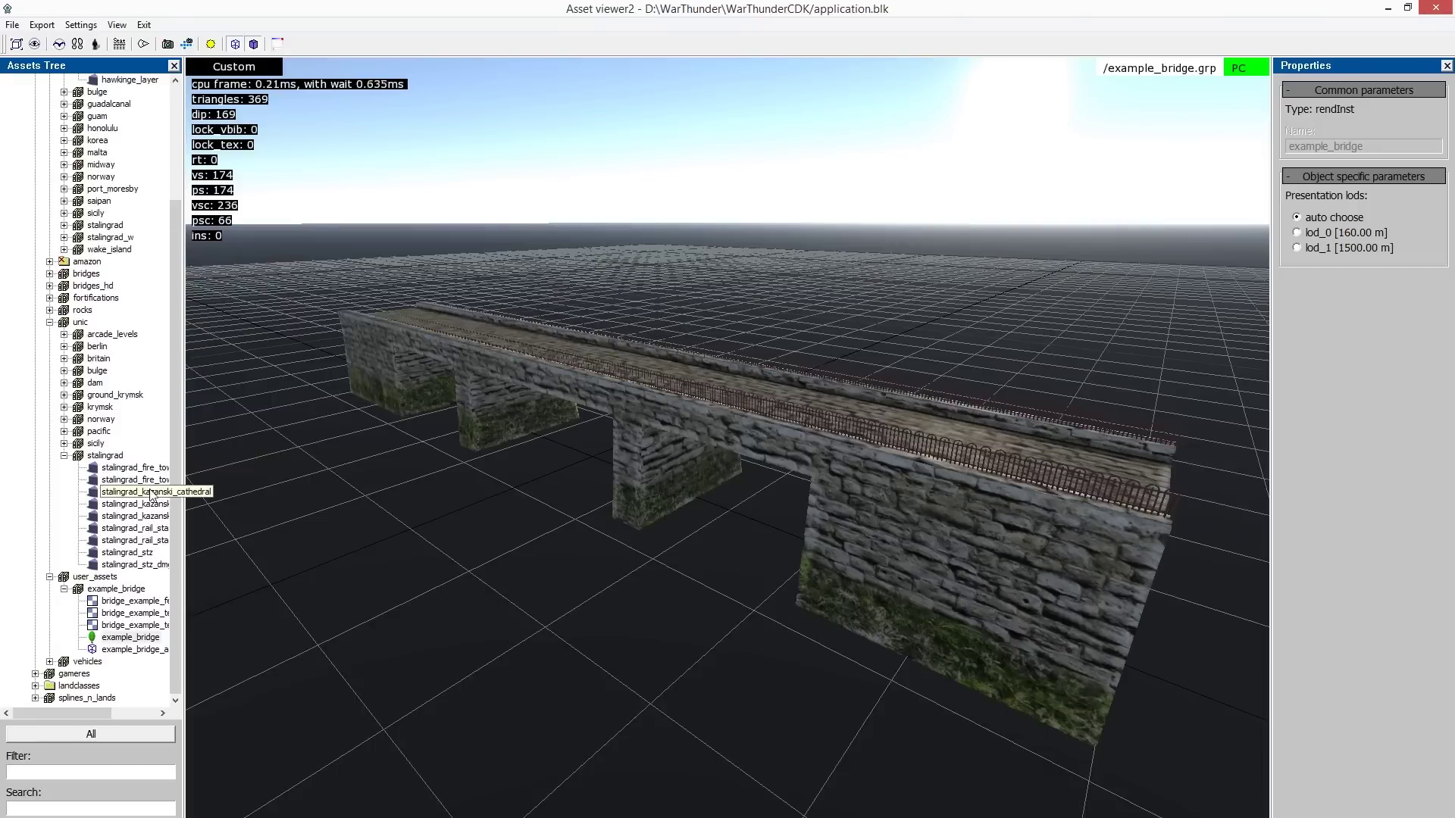
Close the Asset Viewer session that shows the example_bridge model.
left_click(307, 326)
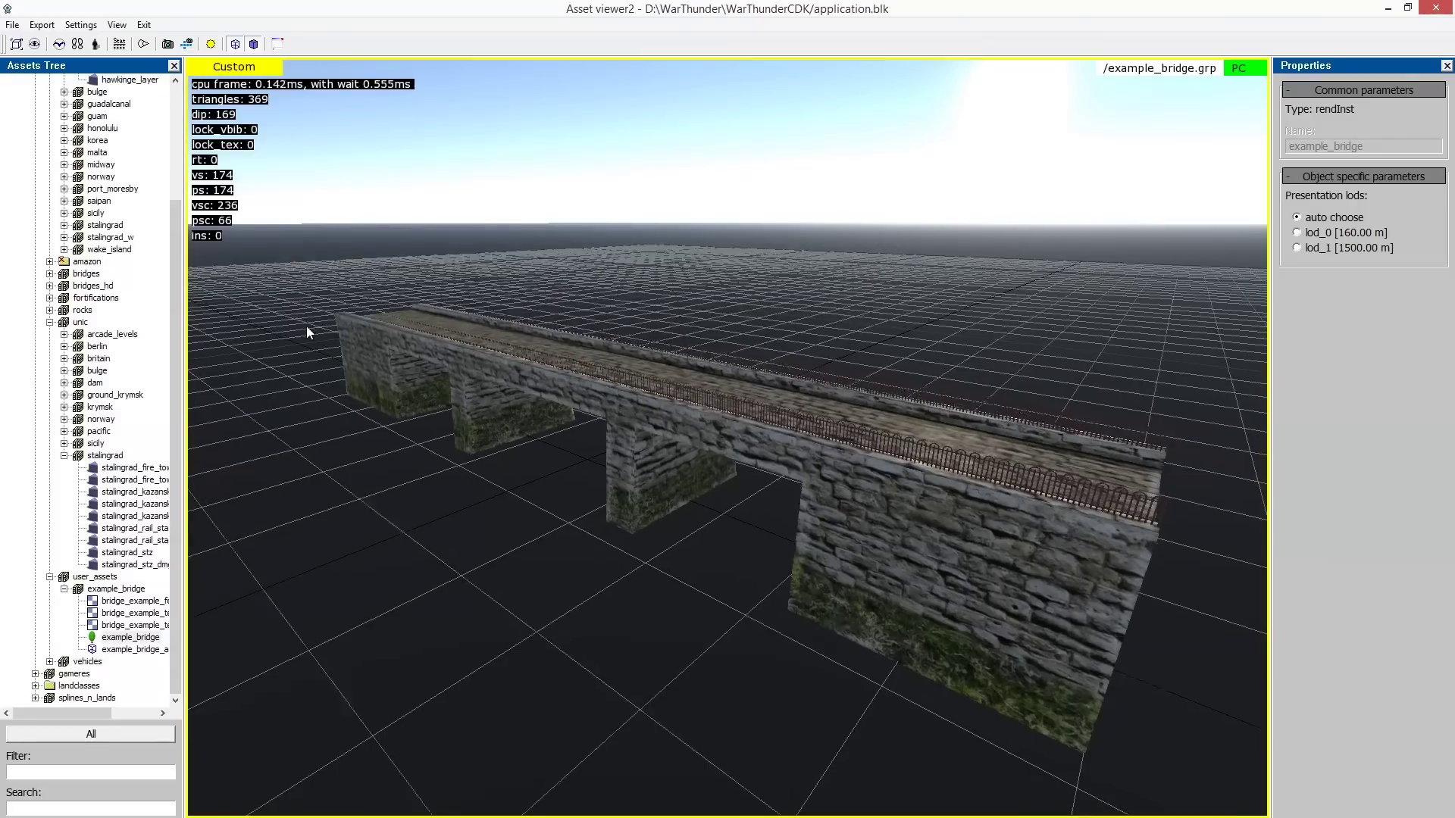
key("space")
key("s")
key("w")
key("space")
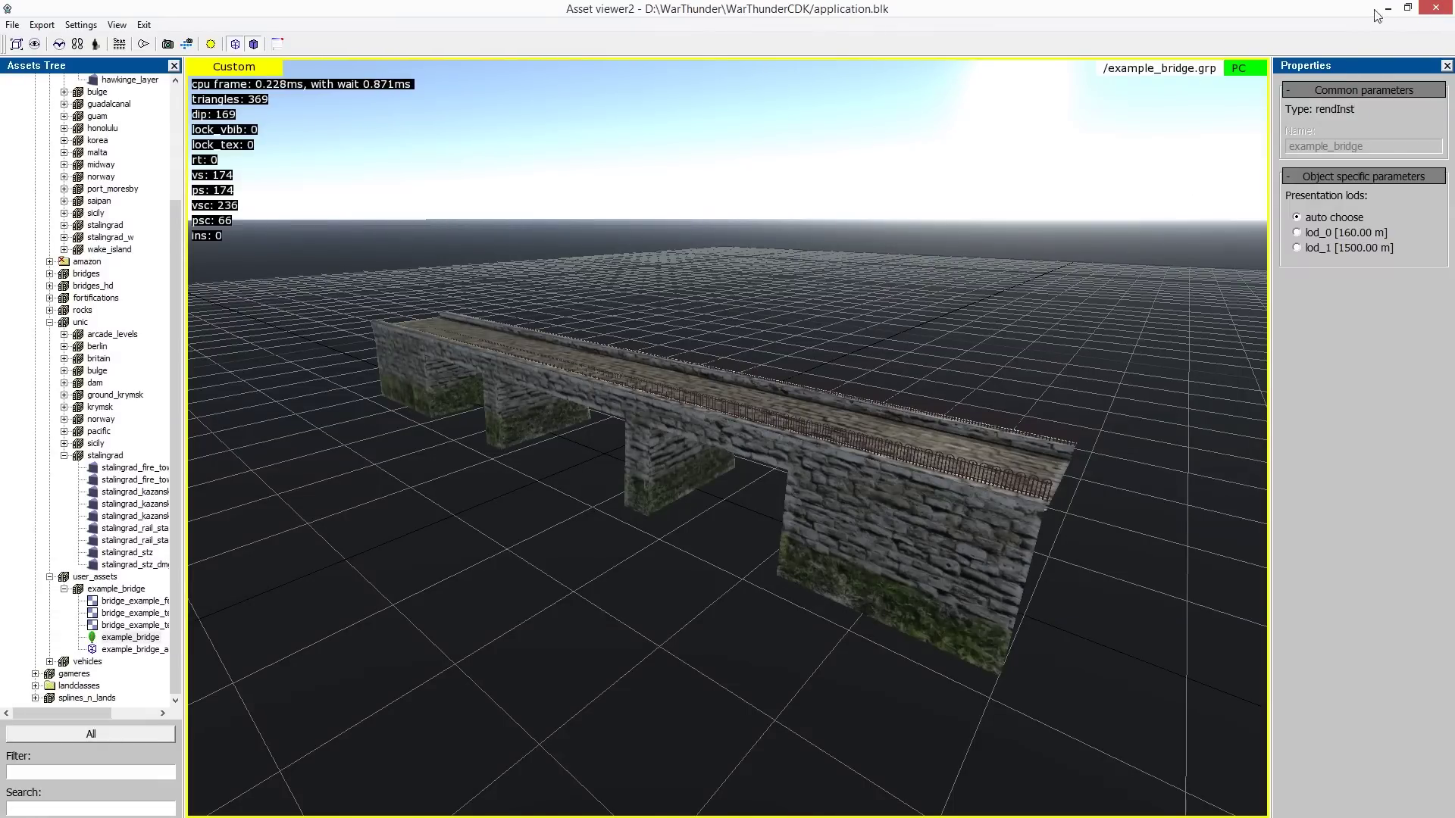
left_click(1435, 8)
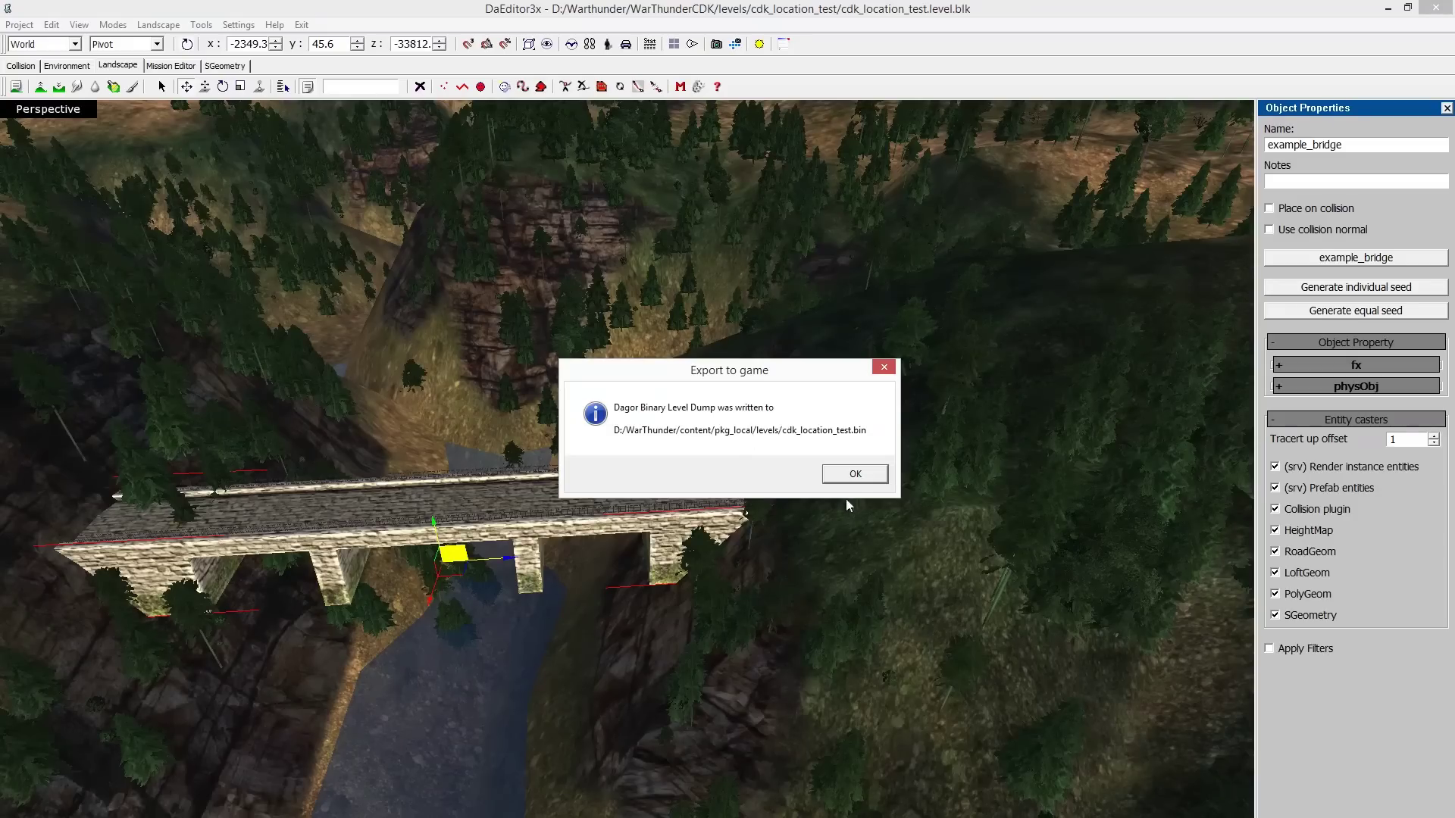
Dismiss the export message in DaEditor3x and exit, saving the changes to cdk_location_test.level.blk.
left_click(854, 473)
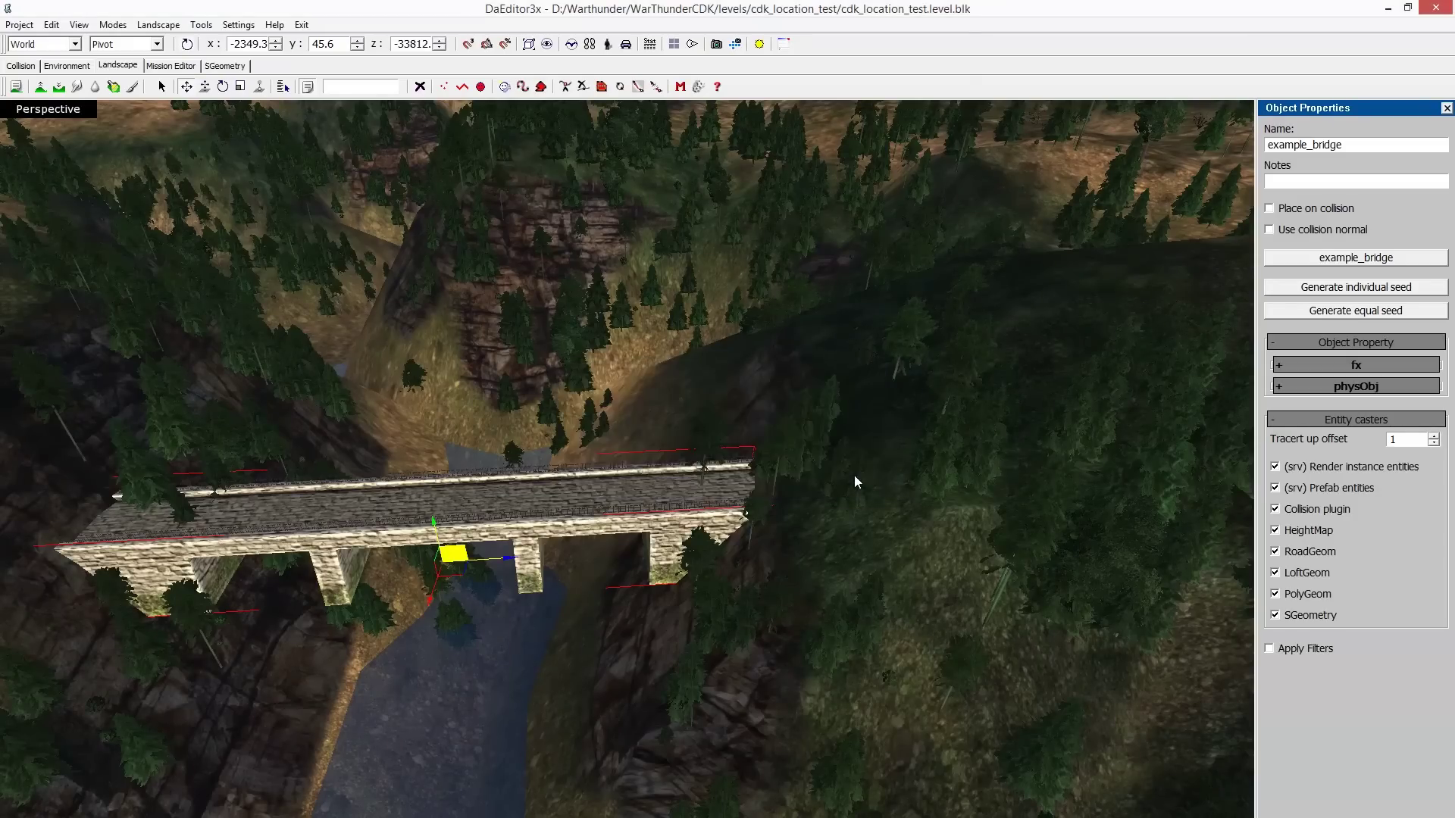
left_click(1434, 8)
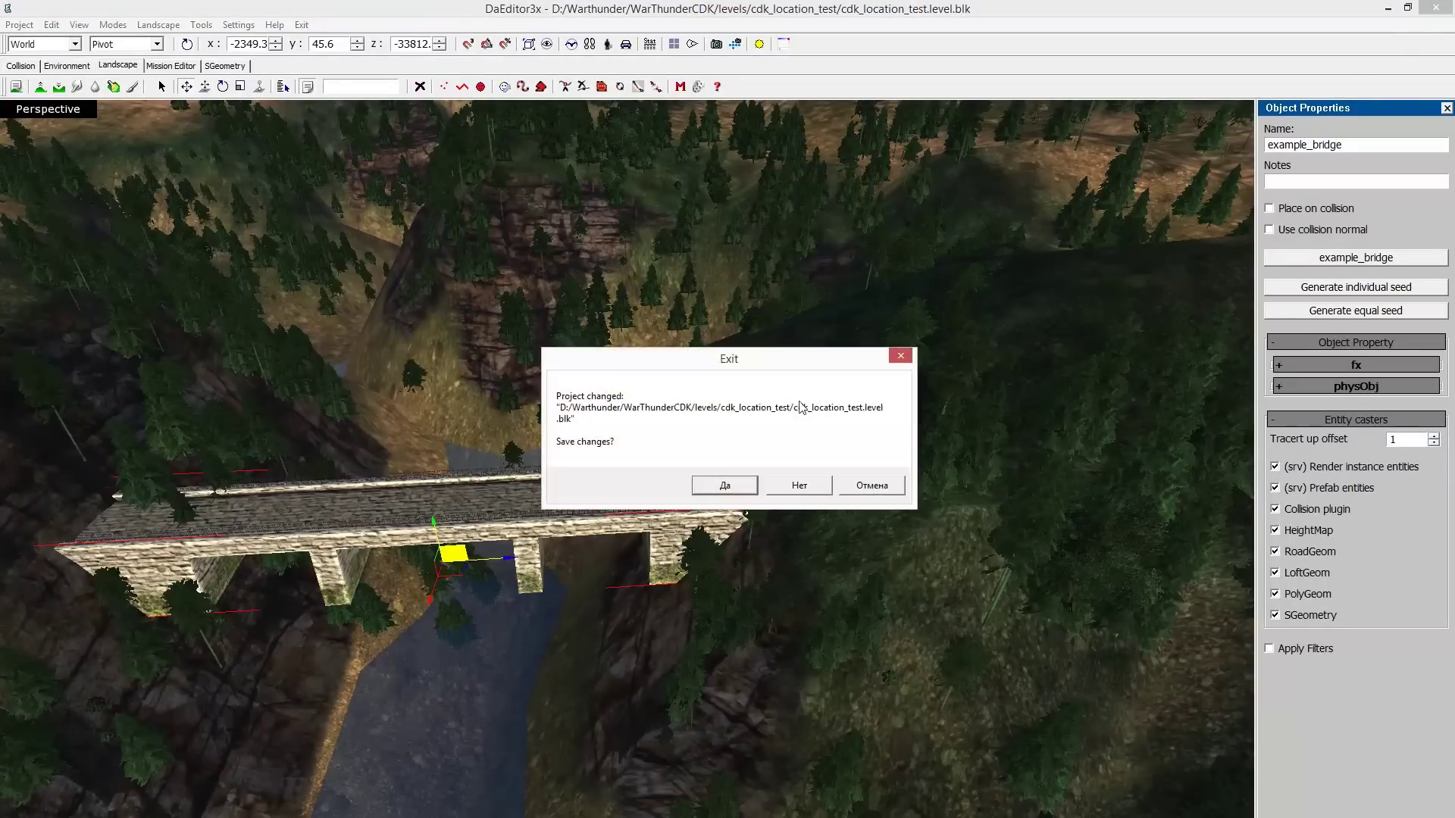
left_click(724, 485)
Relaunch the War Thunder Asset Viewer from the desktop and show test_sand_landclass from user_landclasses.
key("alt+Tab")
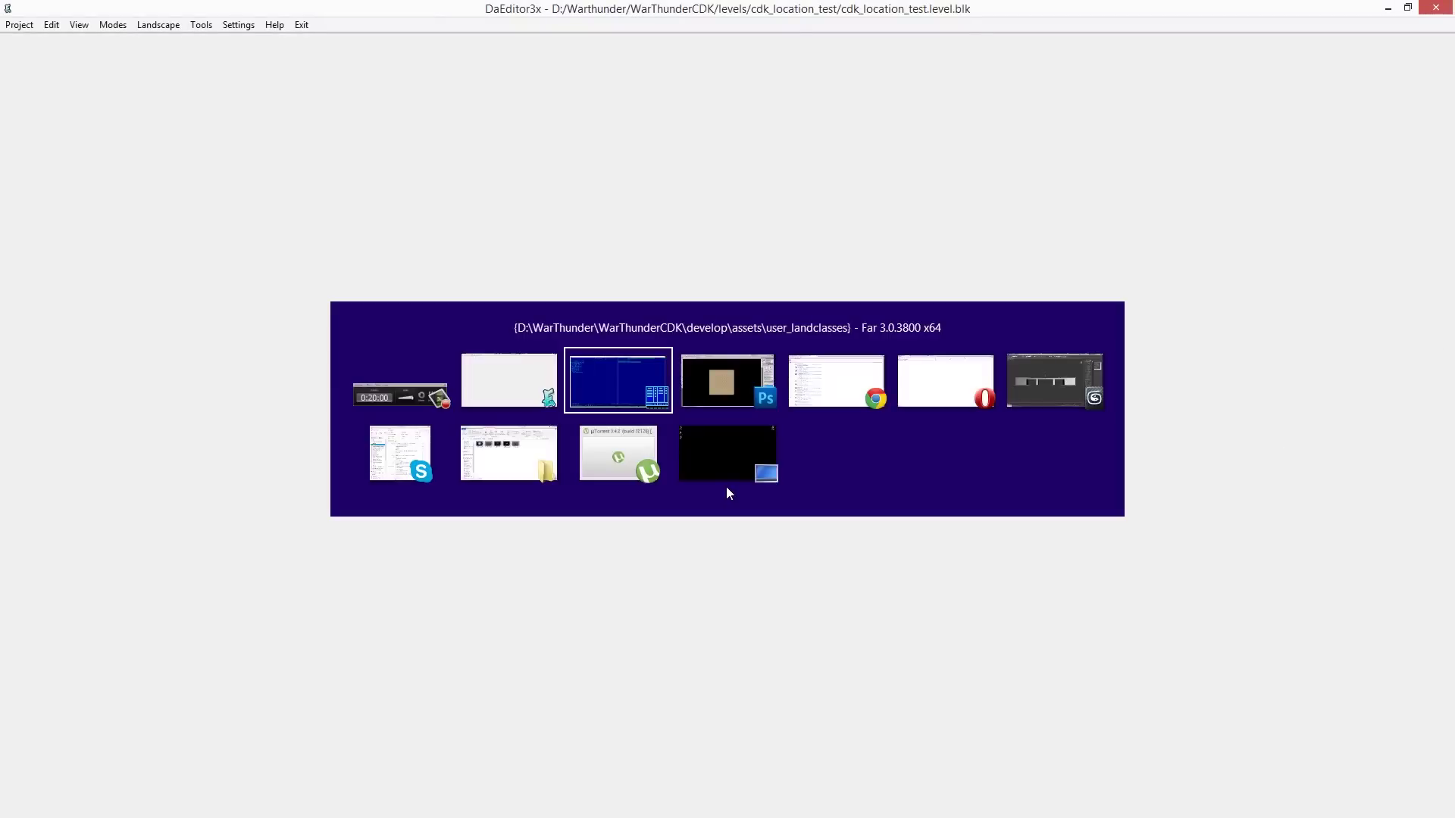
key("super+d")
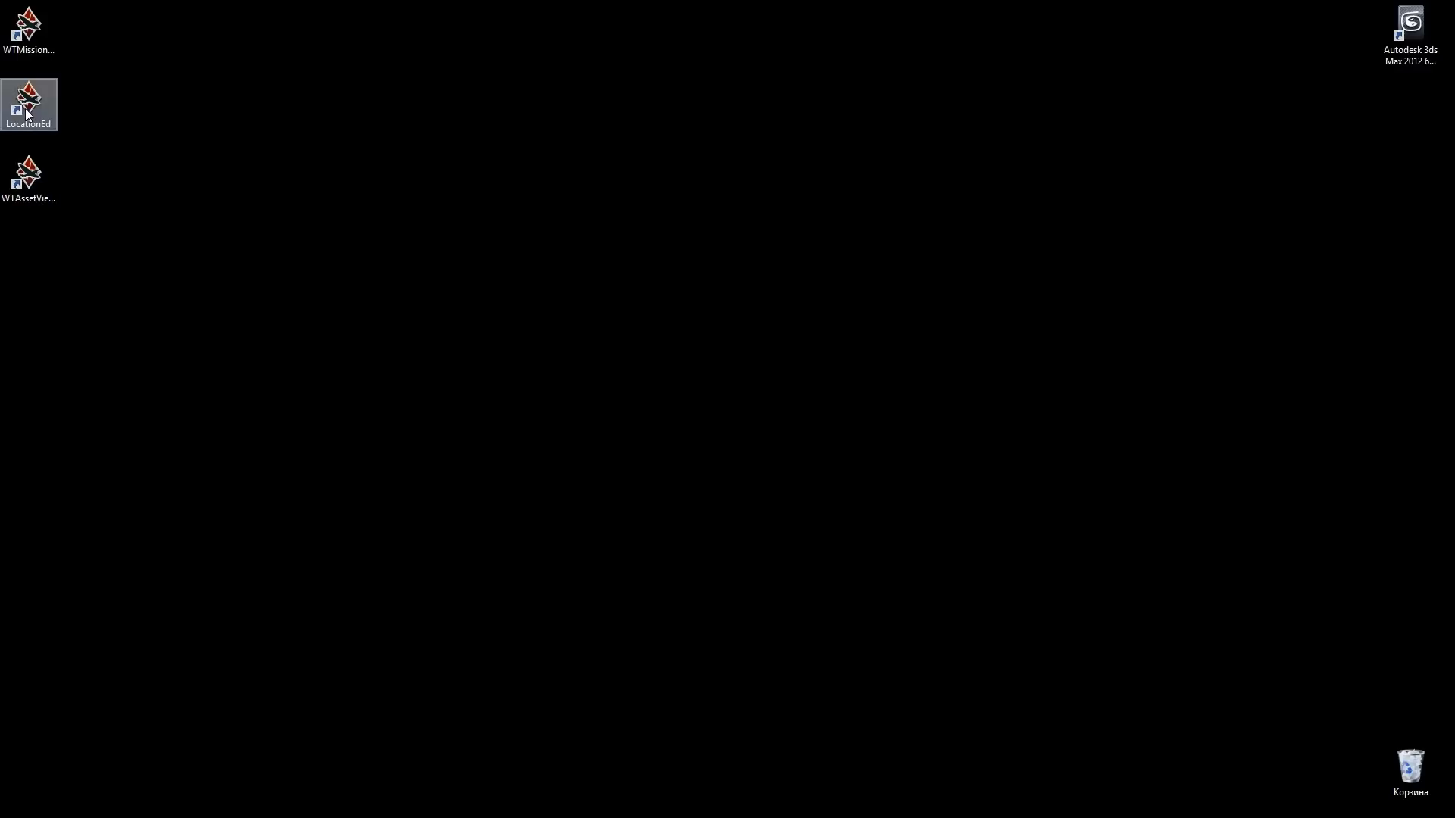
double_click(31, 171)
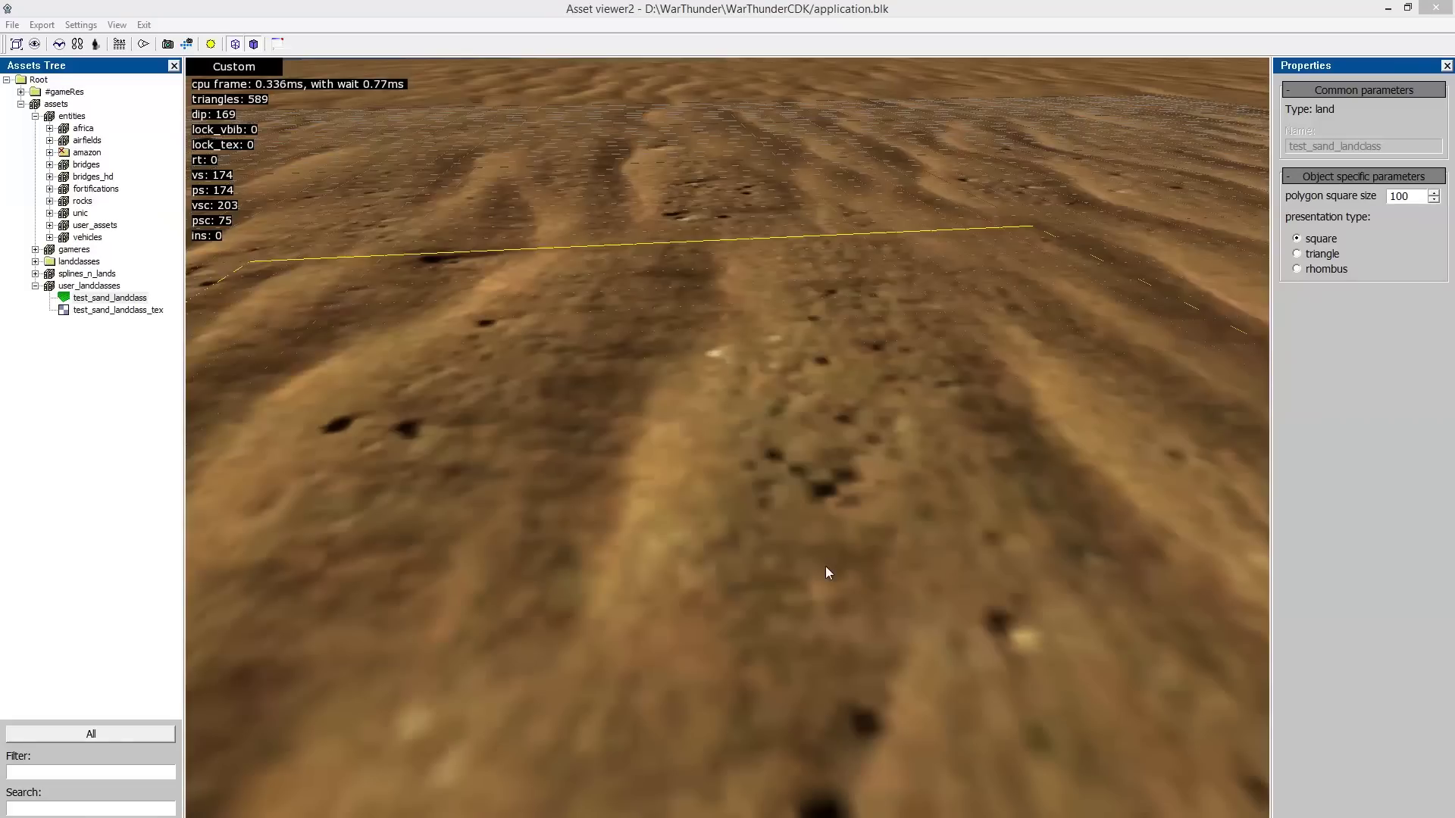
Examine the sand texture on the test_sand_landclass preview surface from different distances and angles.
left_click(825, 566)
key("space")
key("s")
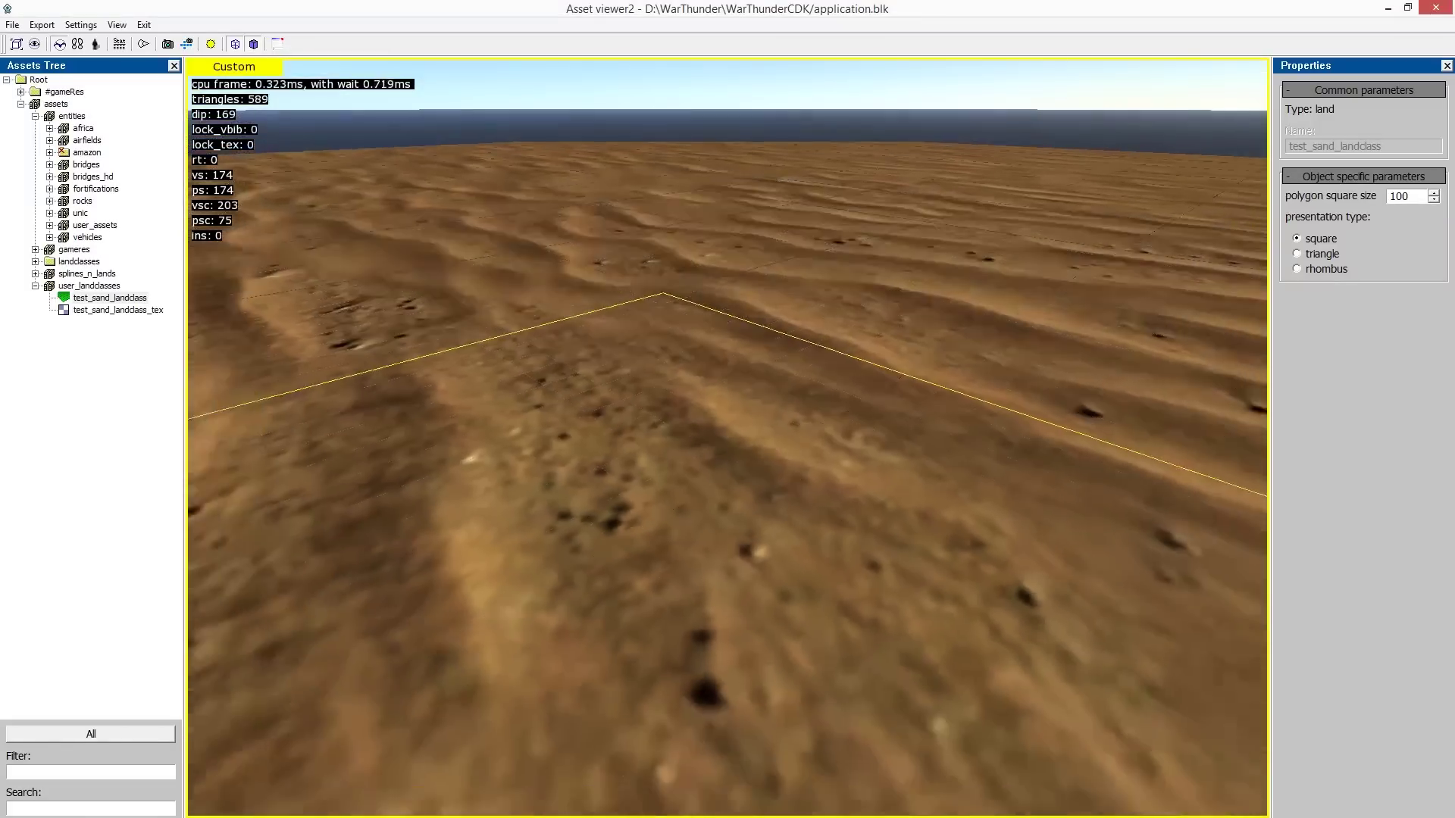
key("s")
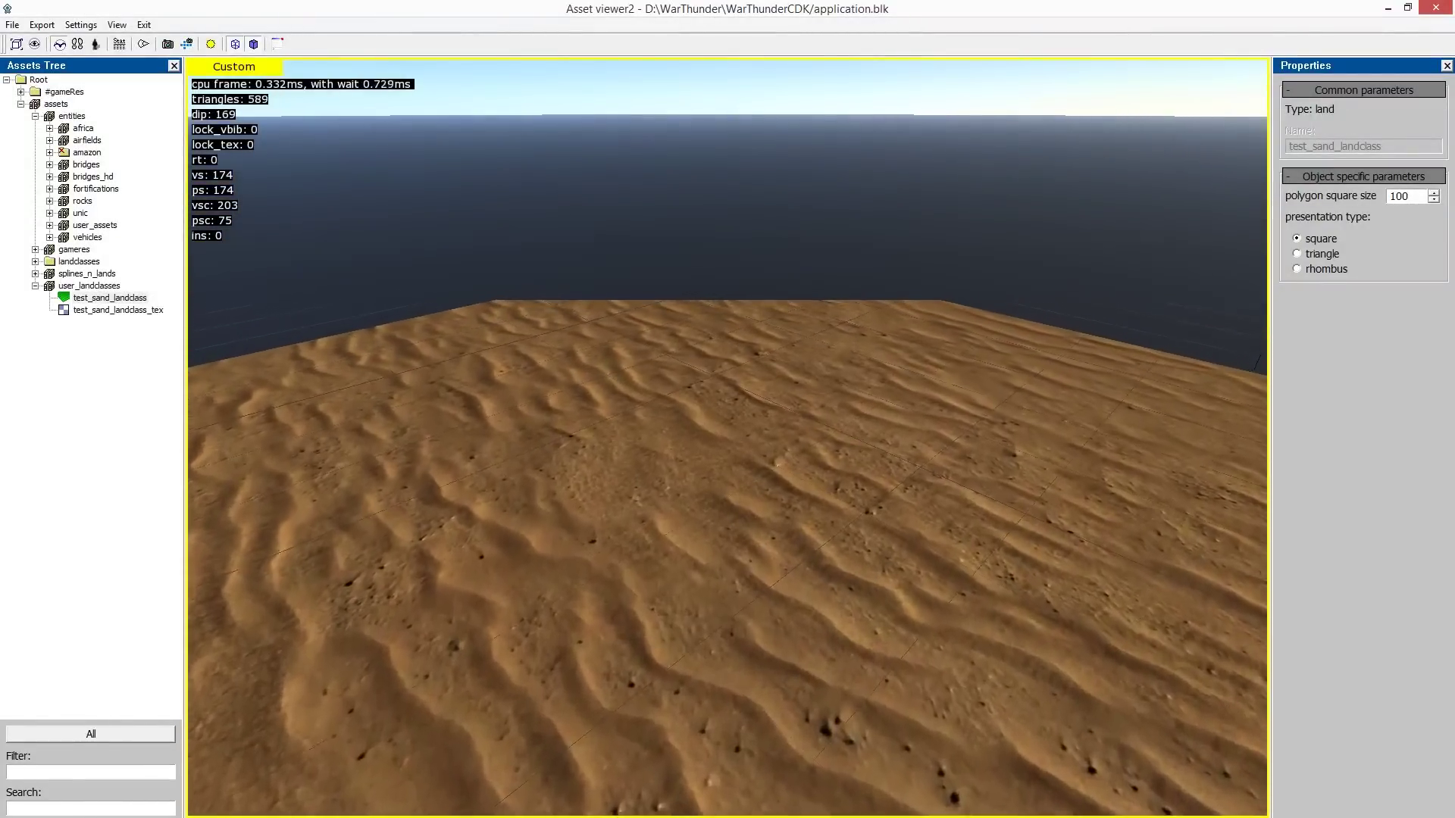
key("s")
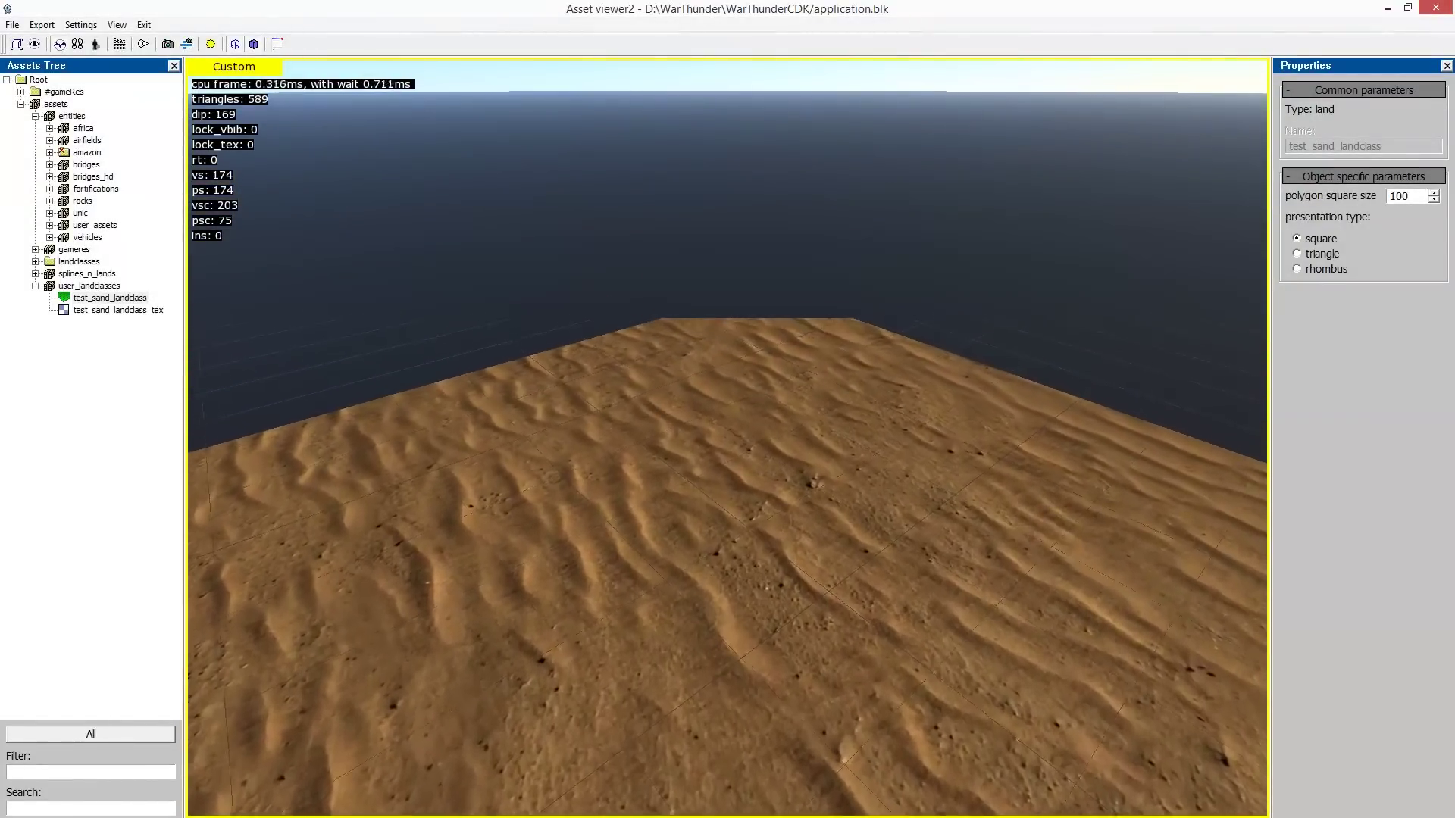
key("w")
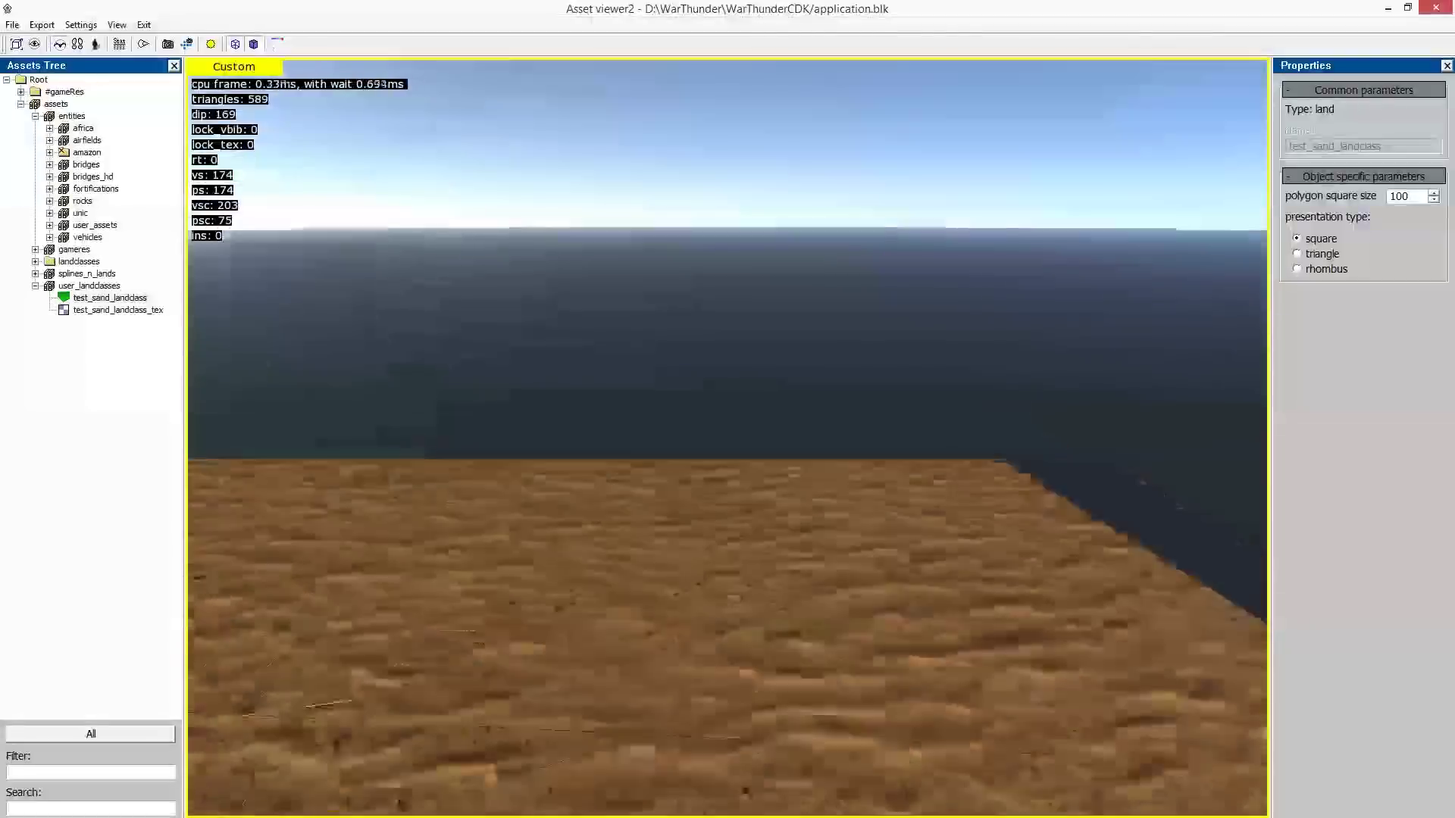
key("w")
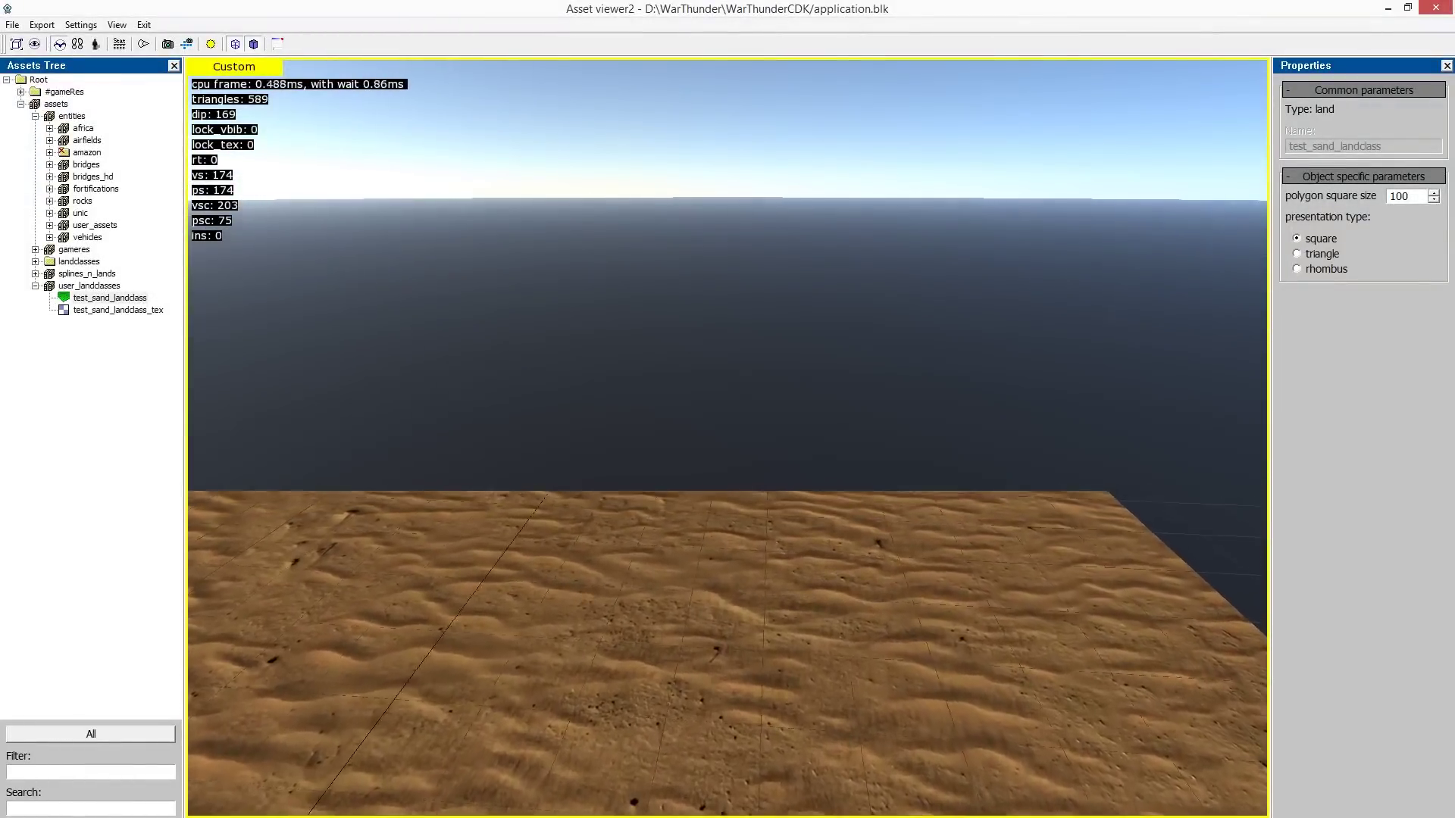
key("w")
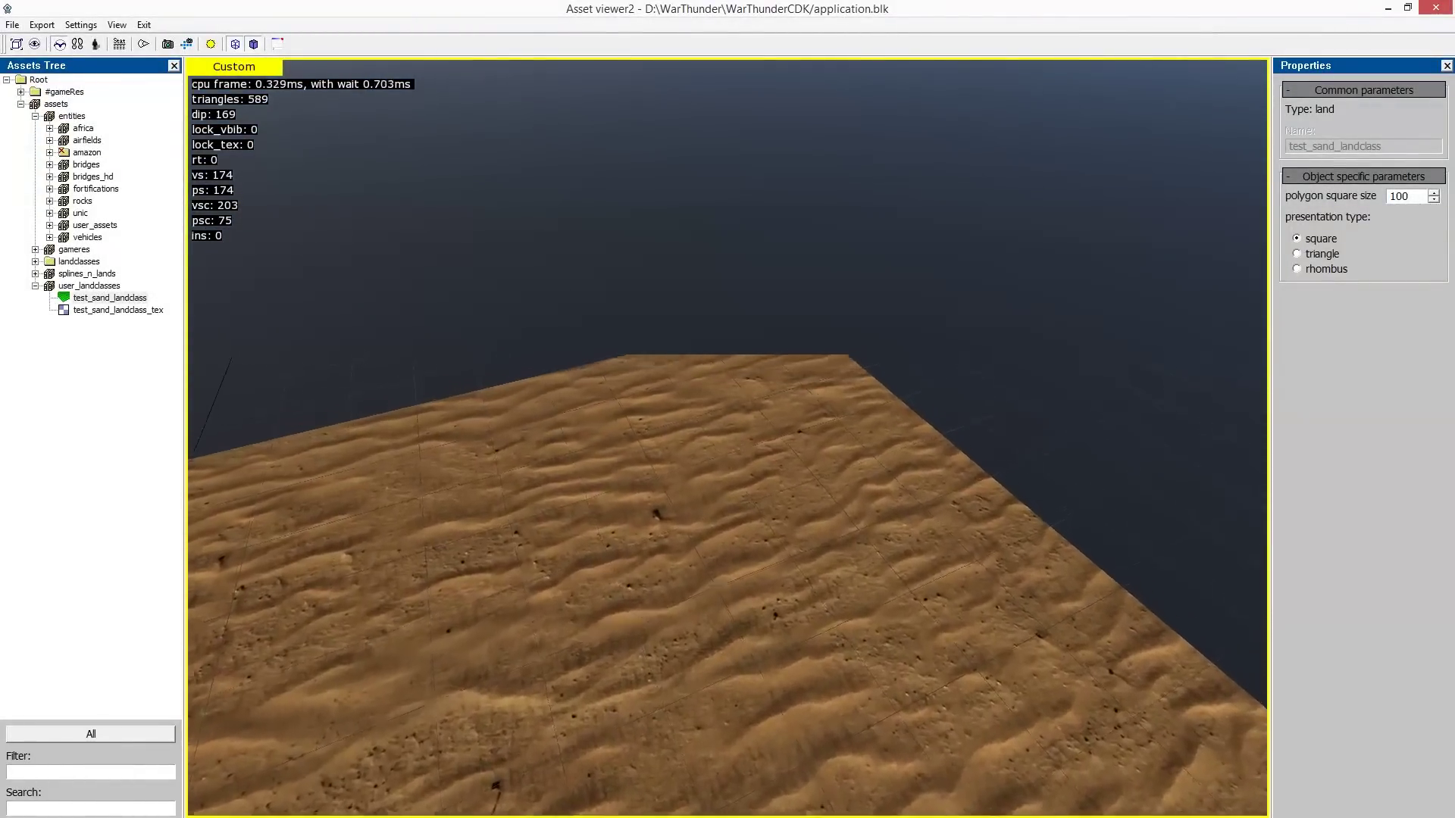
key("w")
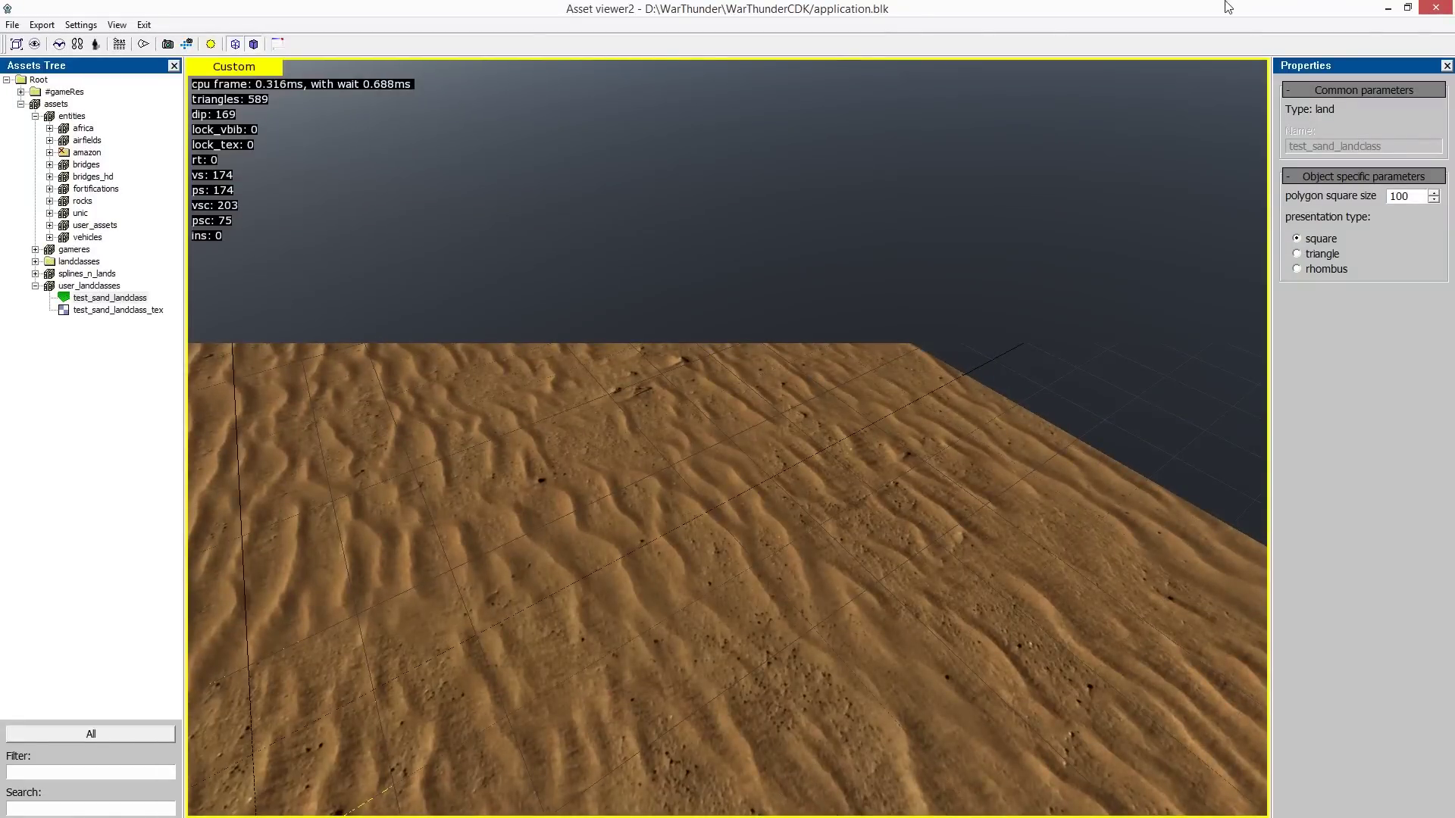
Minimize the asset viewer, switch to Photoshop and reopen the recent file test_sand_landclass_tex.tga.
left_click(1387, 9)
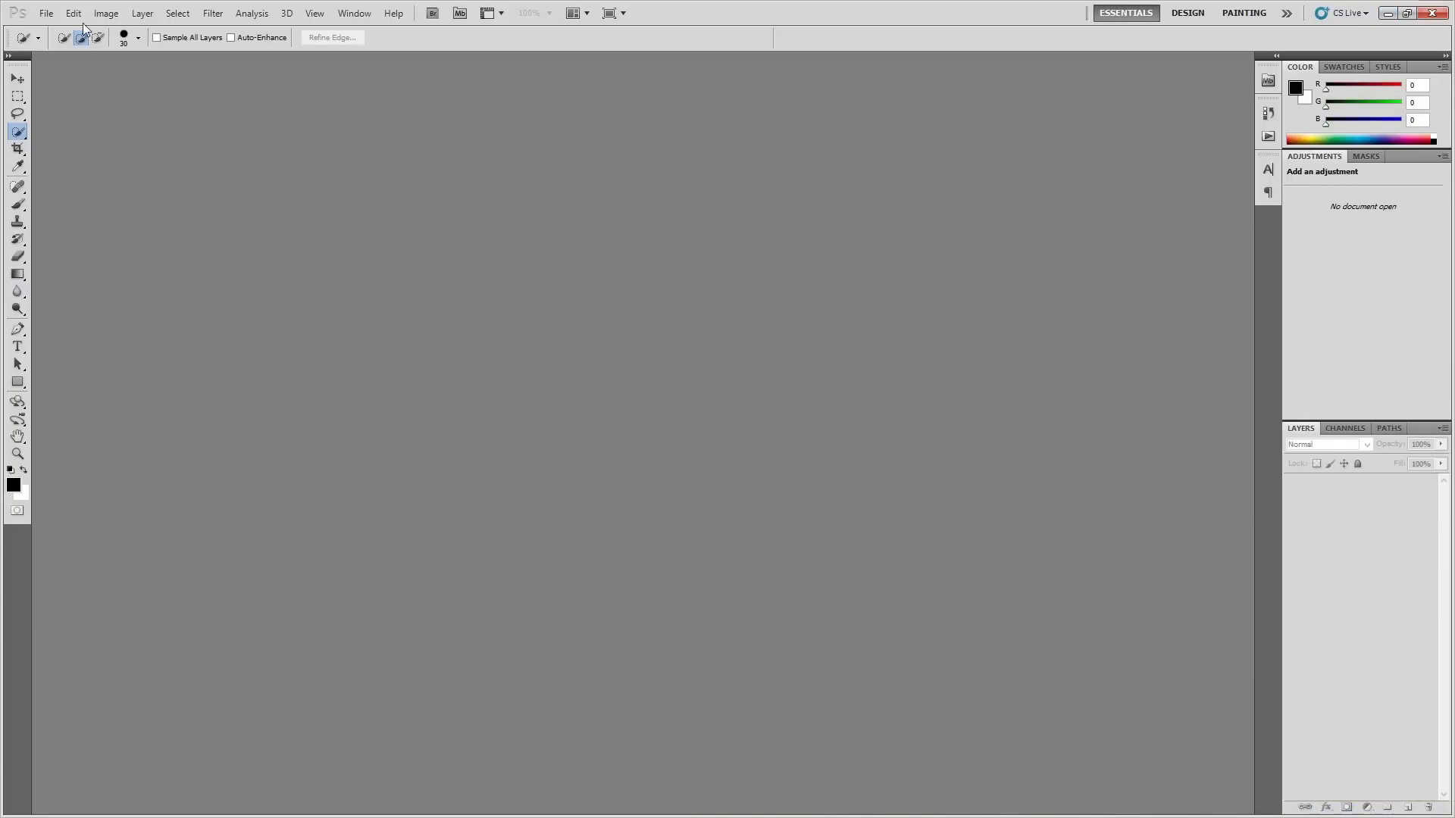
left_click(46, 13)
mouse_move(228, 116)
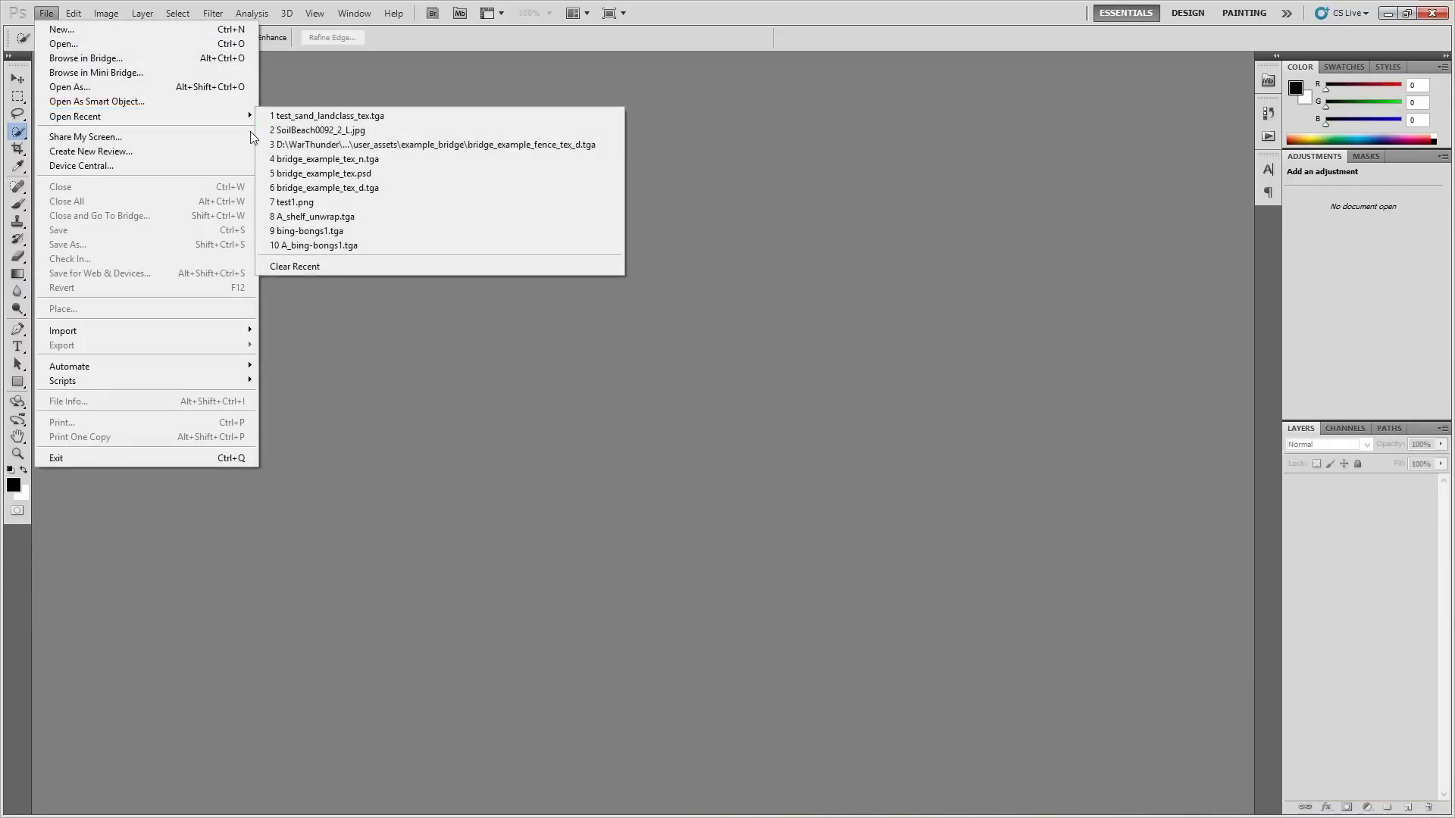
left_click(369, 118)
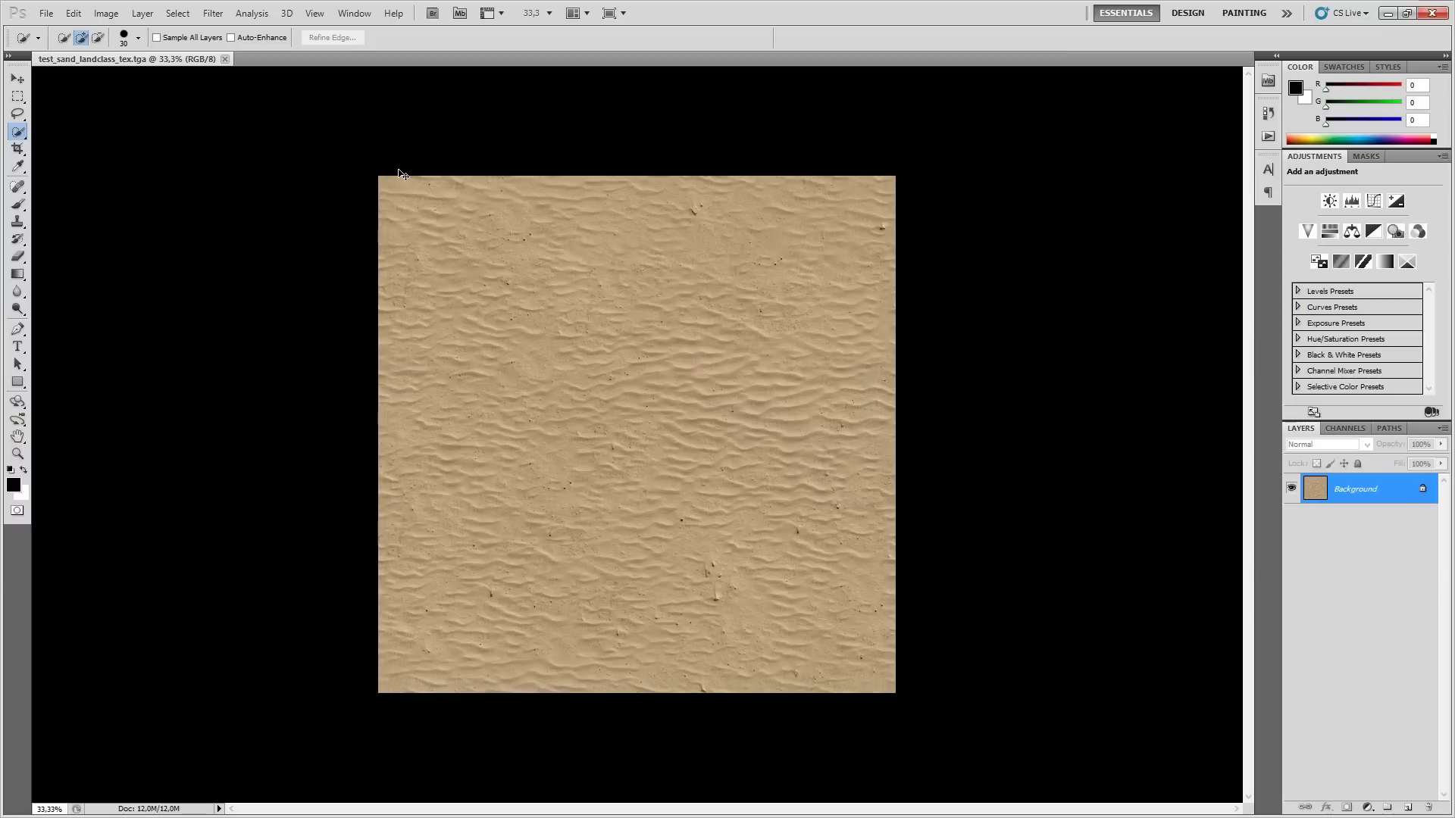
Invert the sand texture's colours and neutralize its colour cast.
key("ctrl+i")
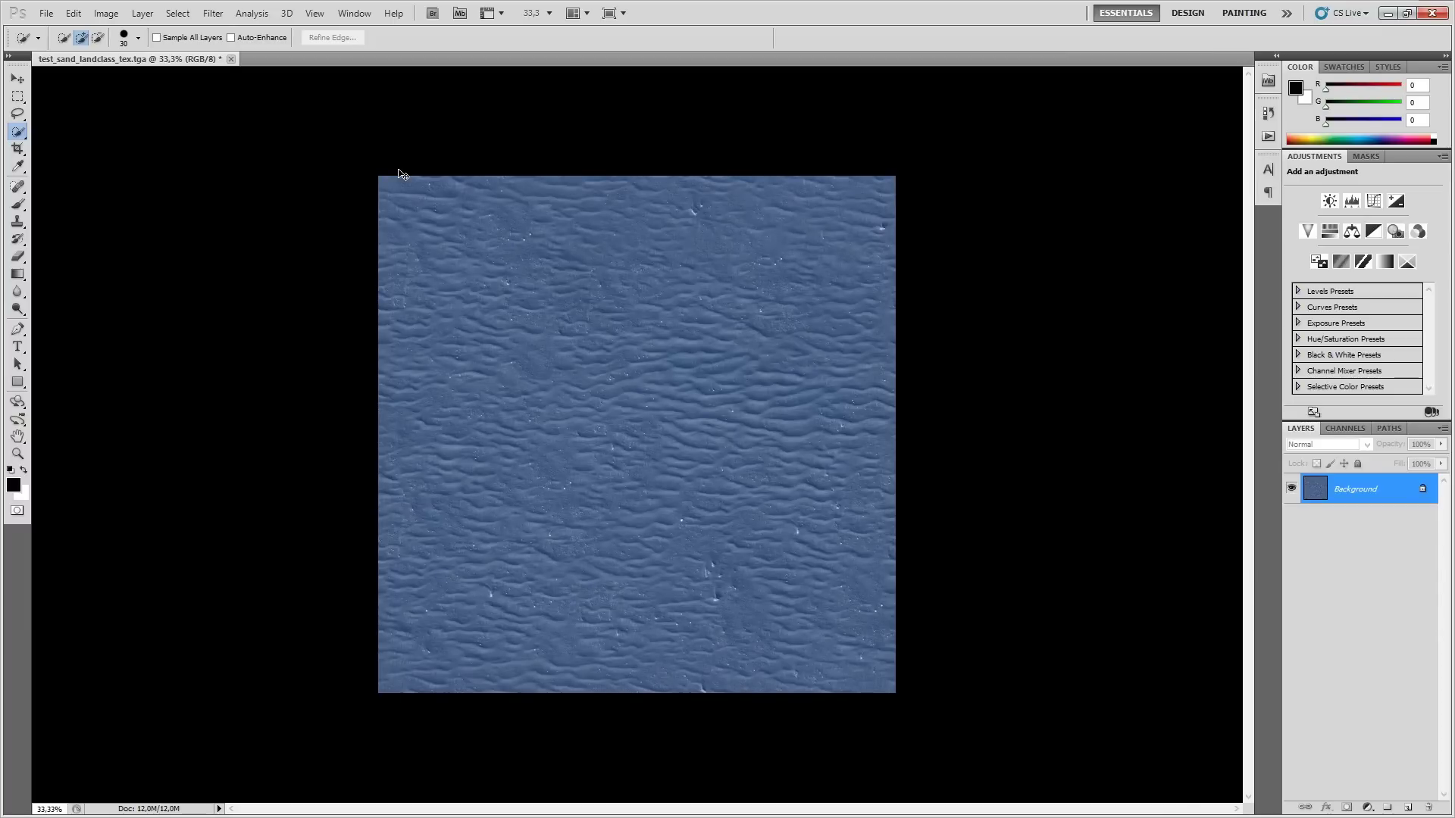
key("ctrl+z")
Apply Curves with a dark point at input 135, output 30 and raised highlights, and convert the image to grayscale.
left_click(105, 14)
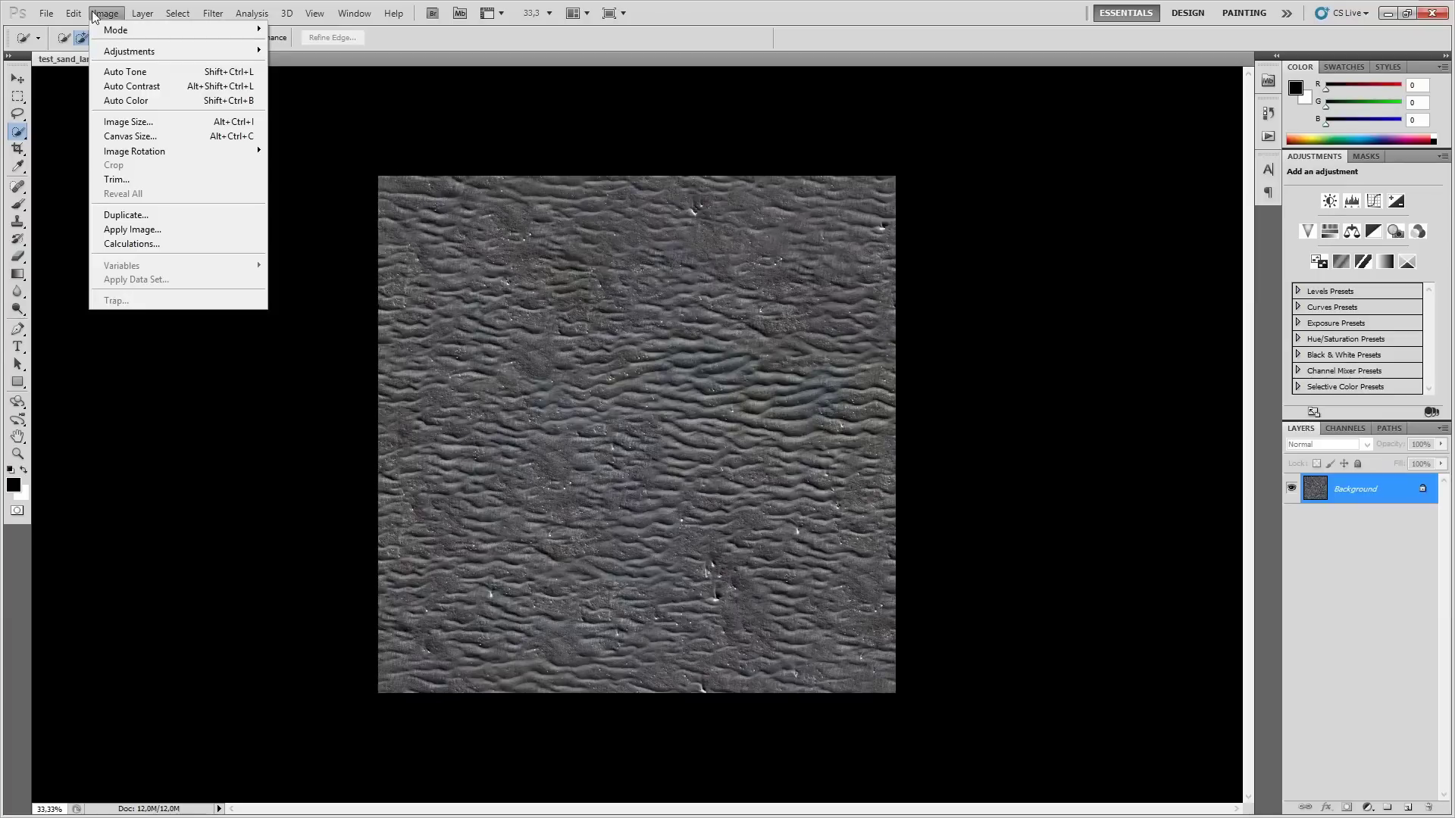
mouse_move(157, 57)
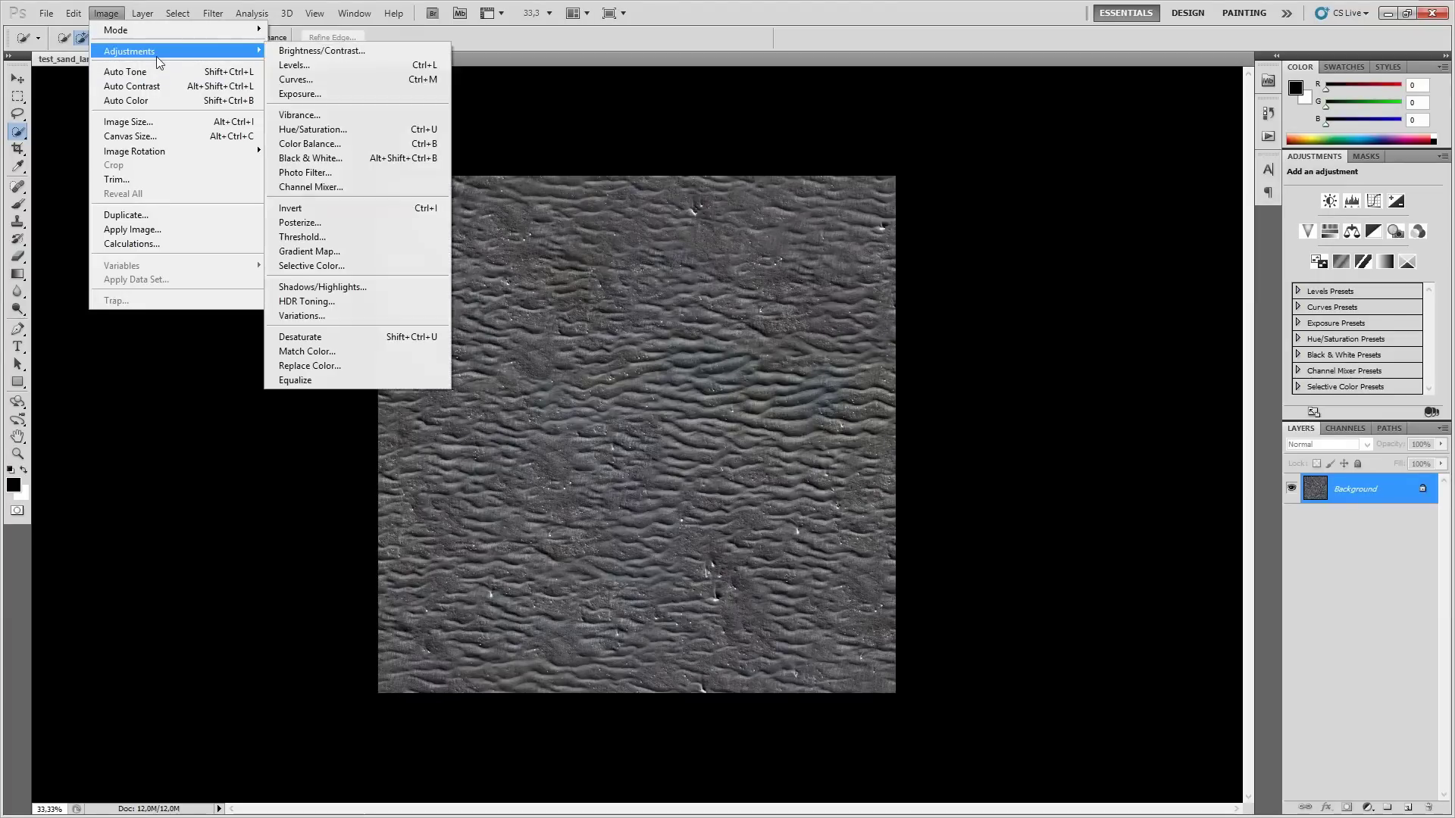
left_click(347, 81)
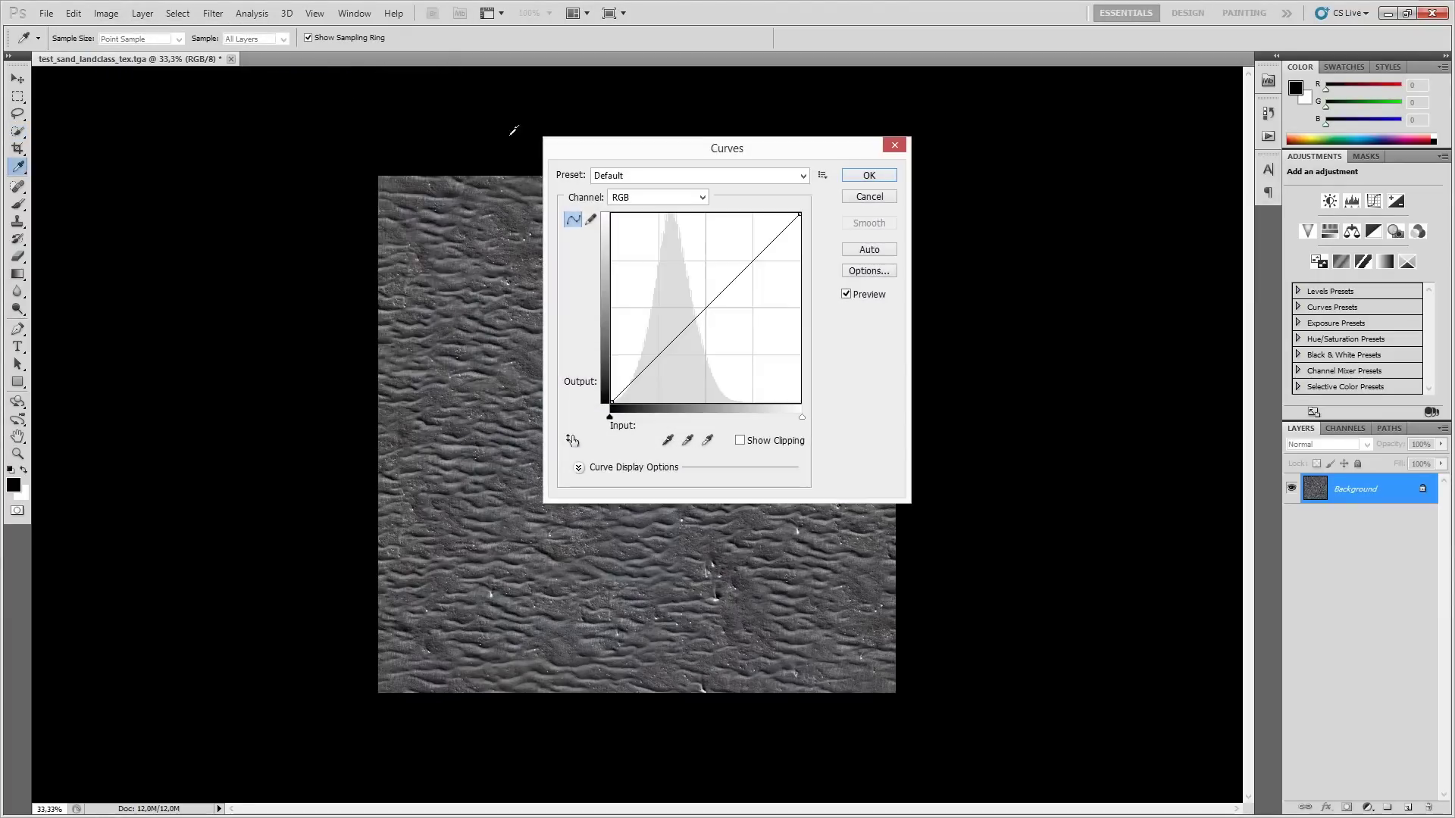
left_click_drag(695, 321, 710, 379)
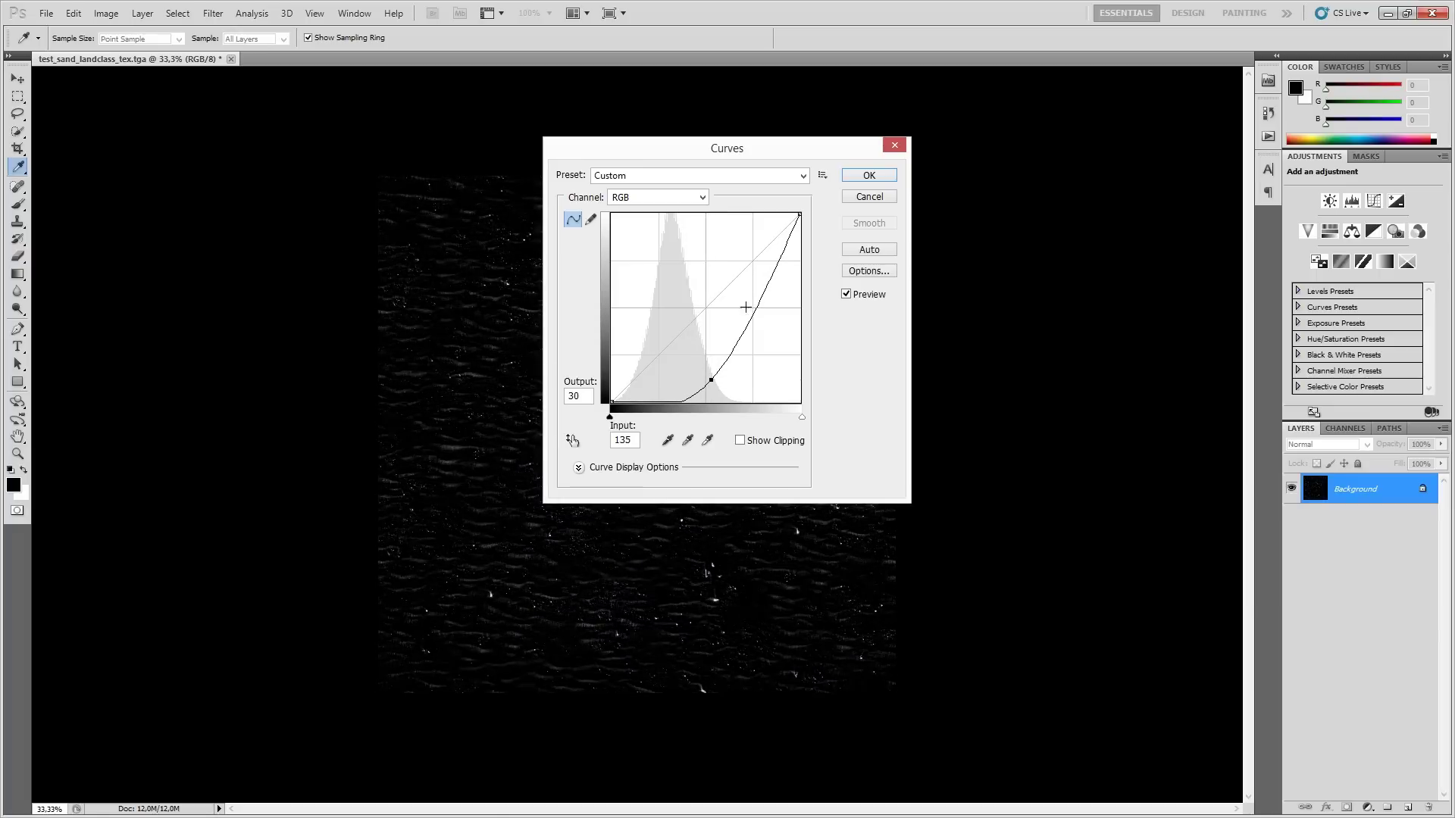
left_click_drag(769, 272, 725, 251)
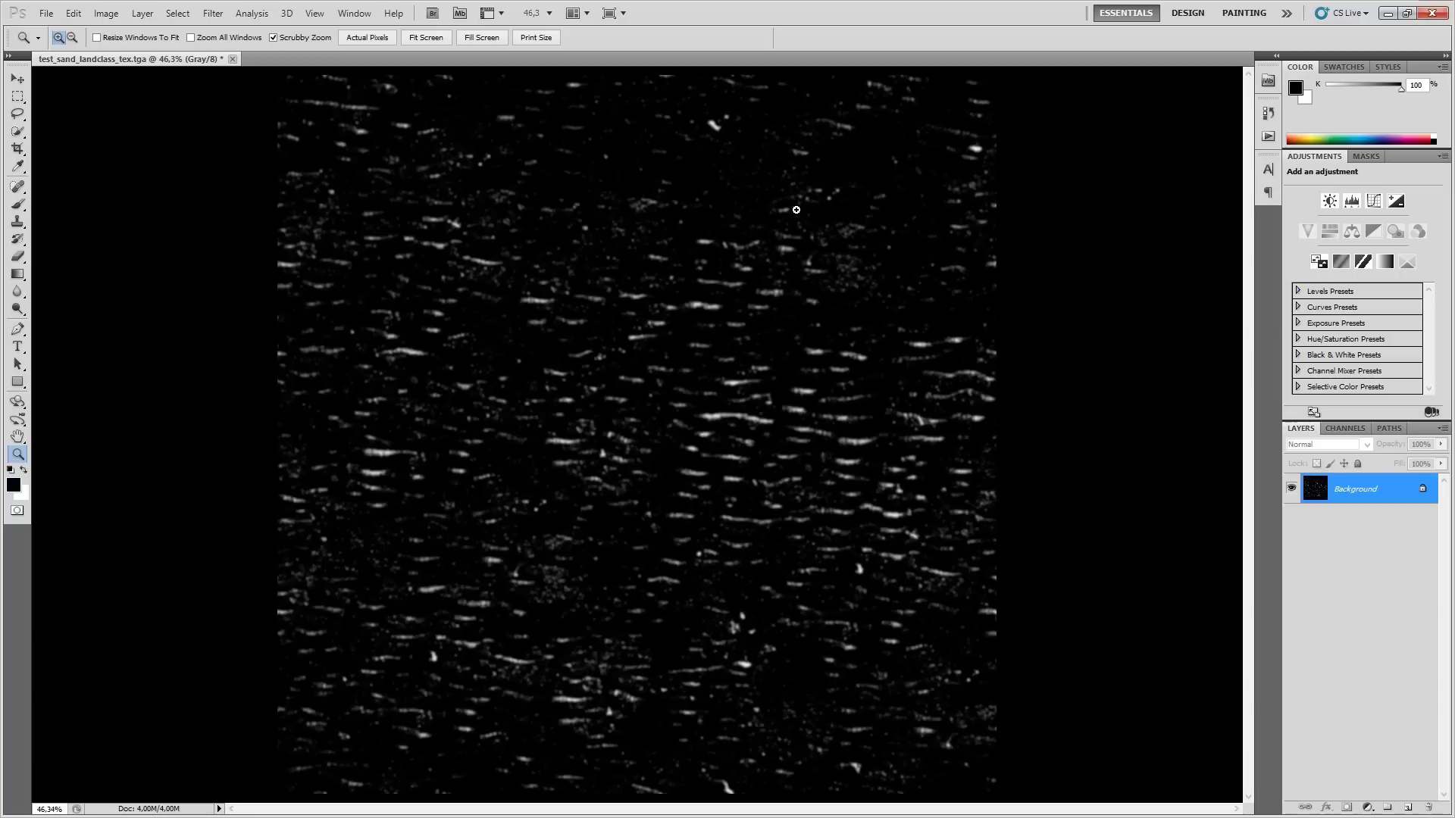
Save the grayscale image to user_landclasses as the TIFF test_sand_landclass_grass_mask.tif without image compression, and switch back to Asset Viewer.
key("ctrl+shift+s")
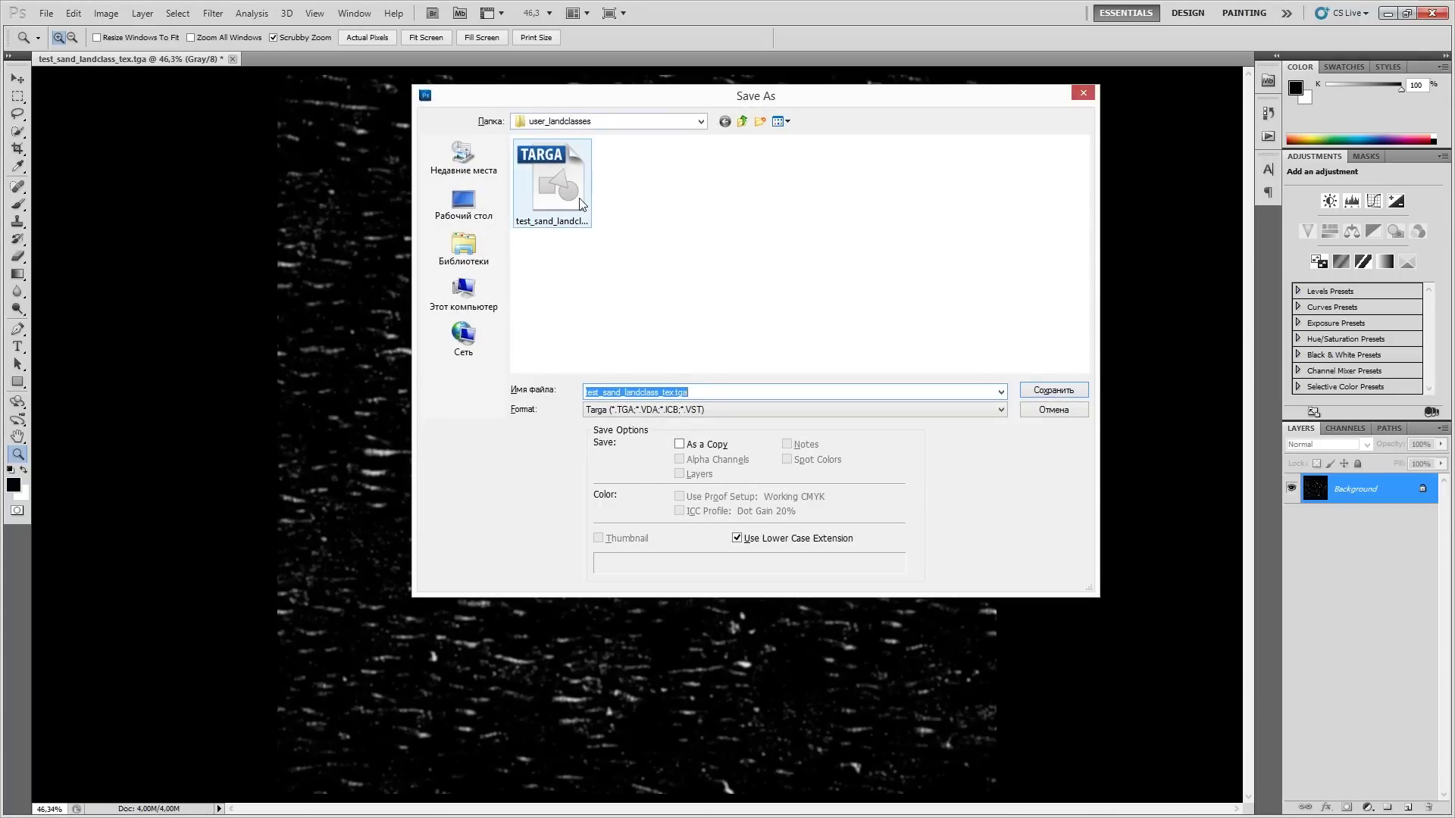
left_click(643, 412)
left_click(644, 414)
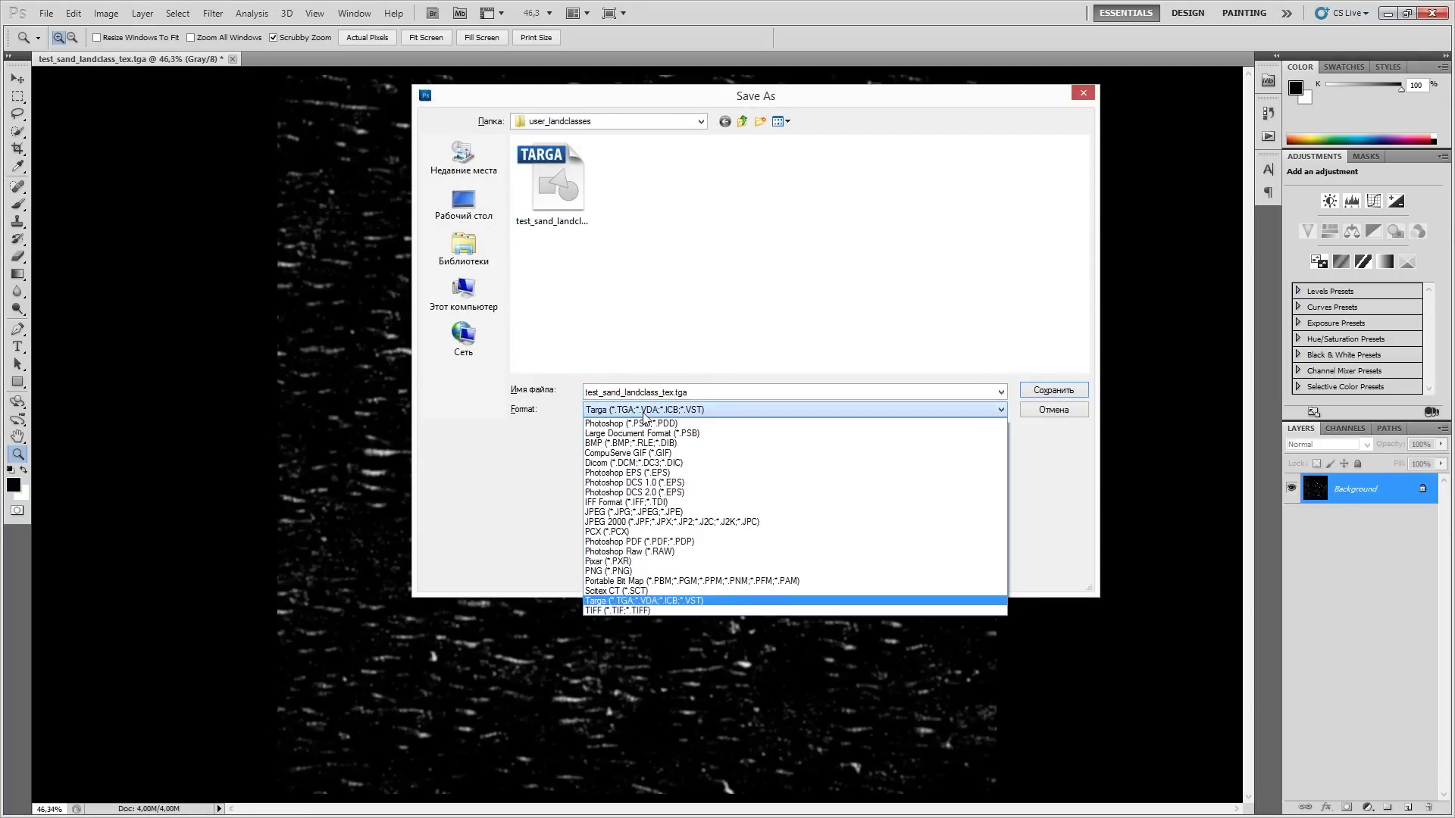
left_click(614, 611)
left_click(666, 392)
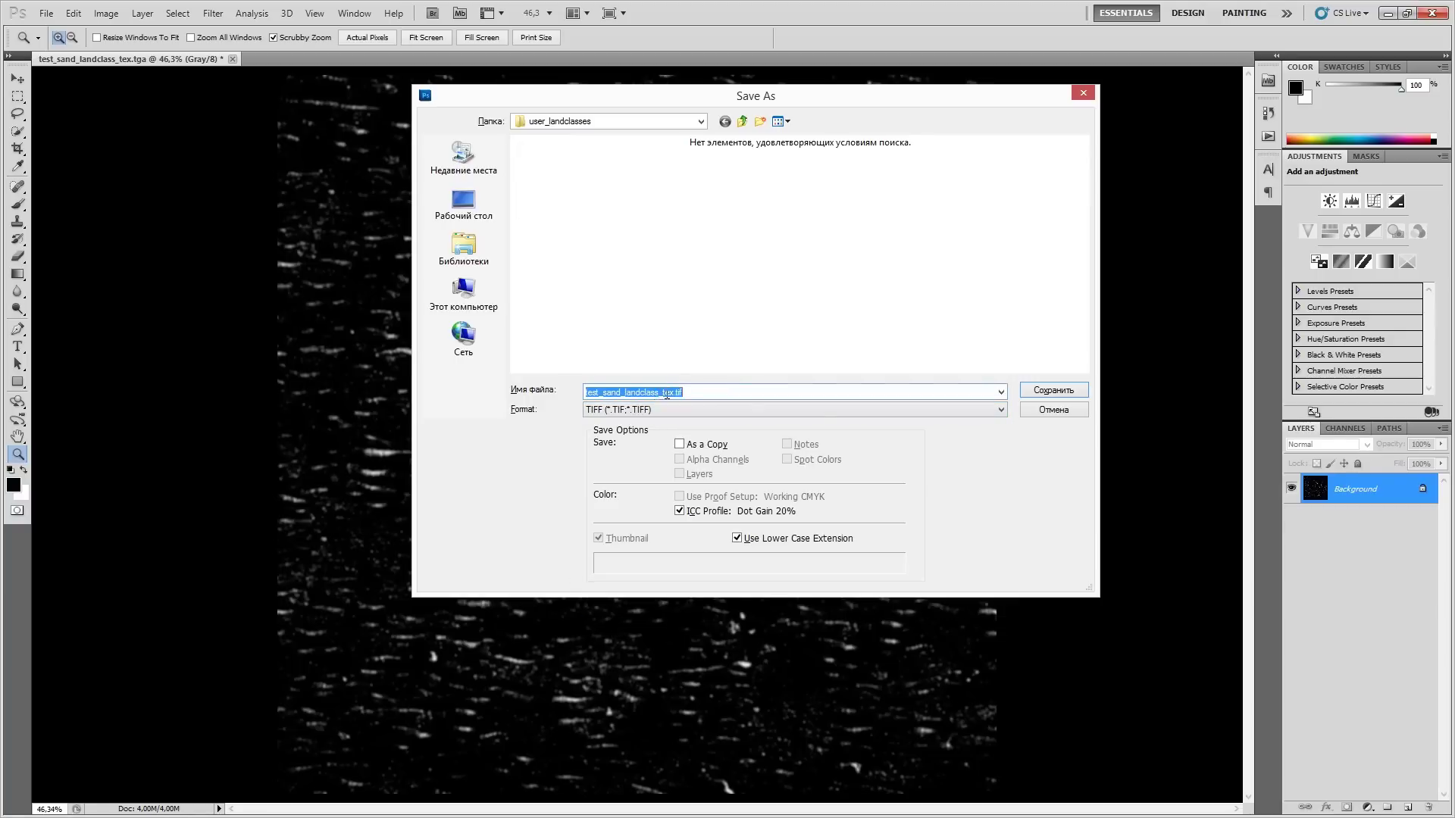
left_click(667, 394)
key("shift+Left")
key("shift+Left")
key("shift+Left")
key("shift+Left")
key("shift+Right")
type("grass_m")
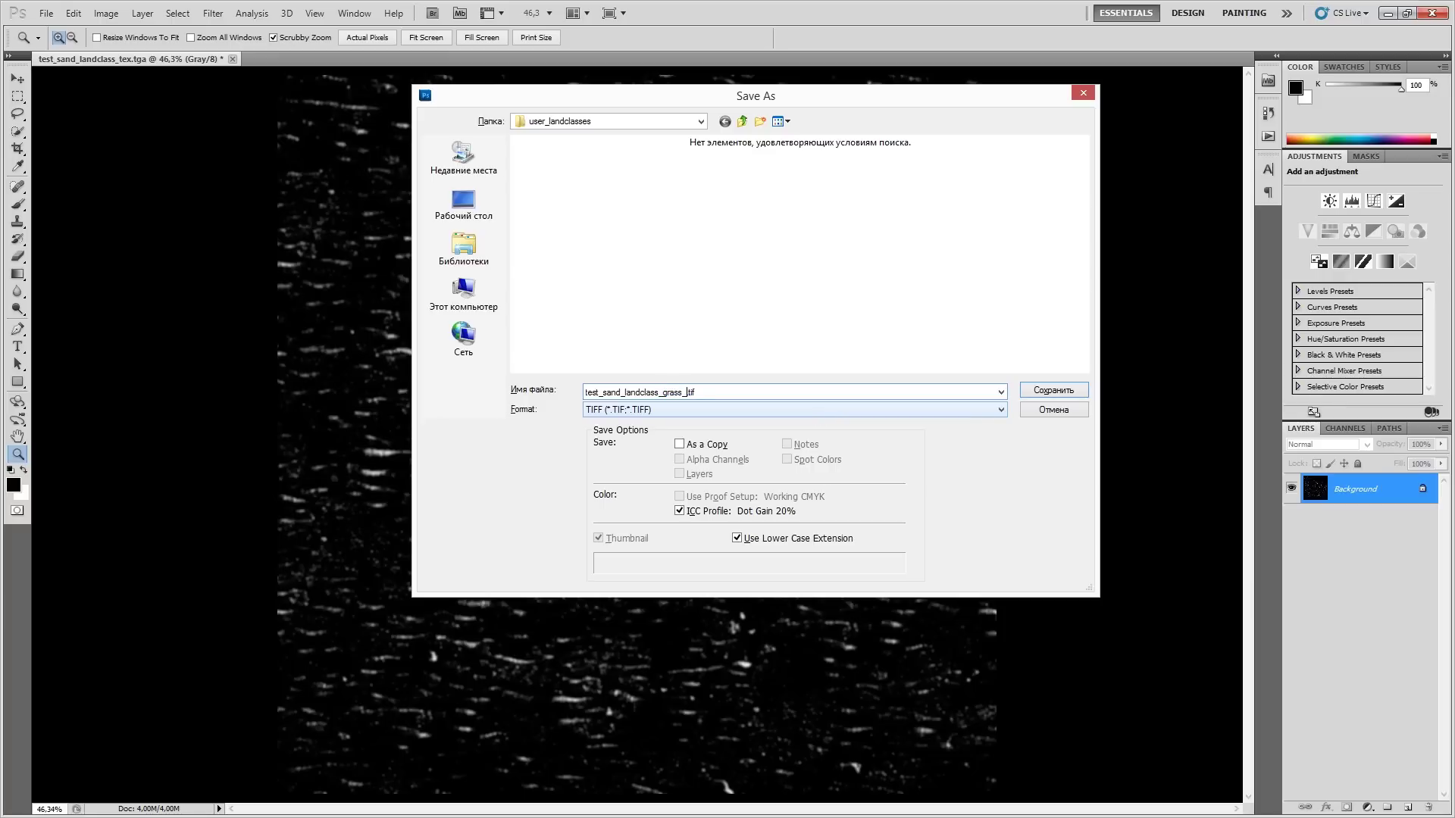
type("ask")
key("Return")
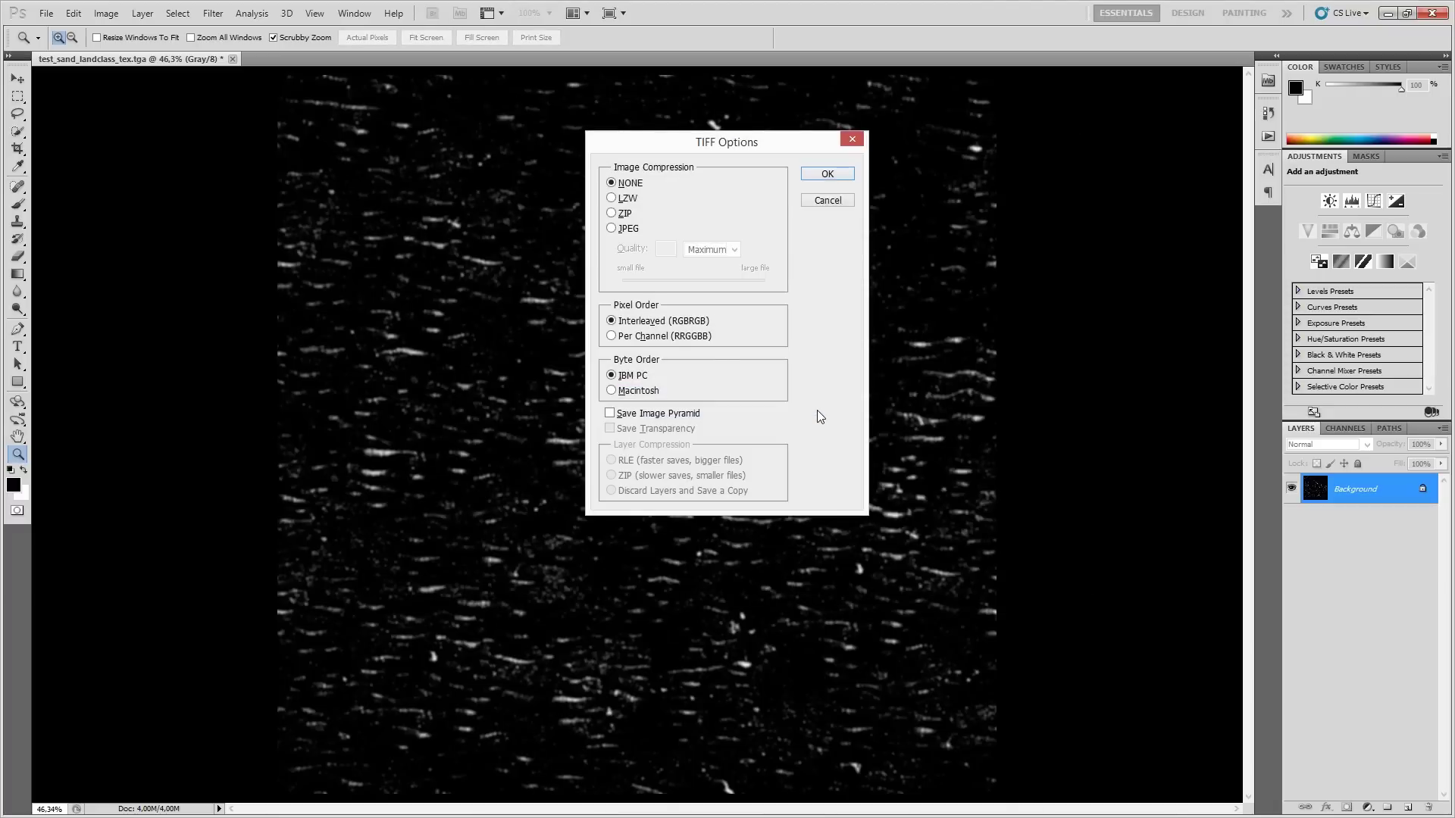
key("Return")
key("alt+Tab")
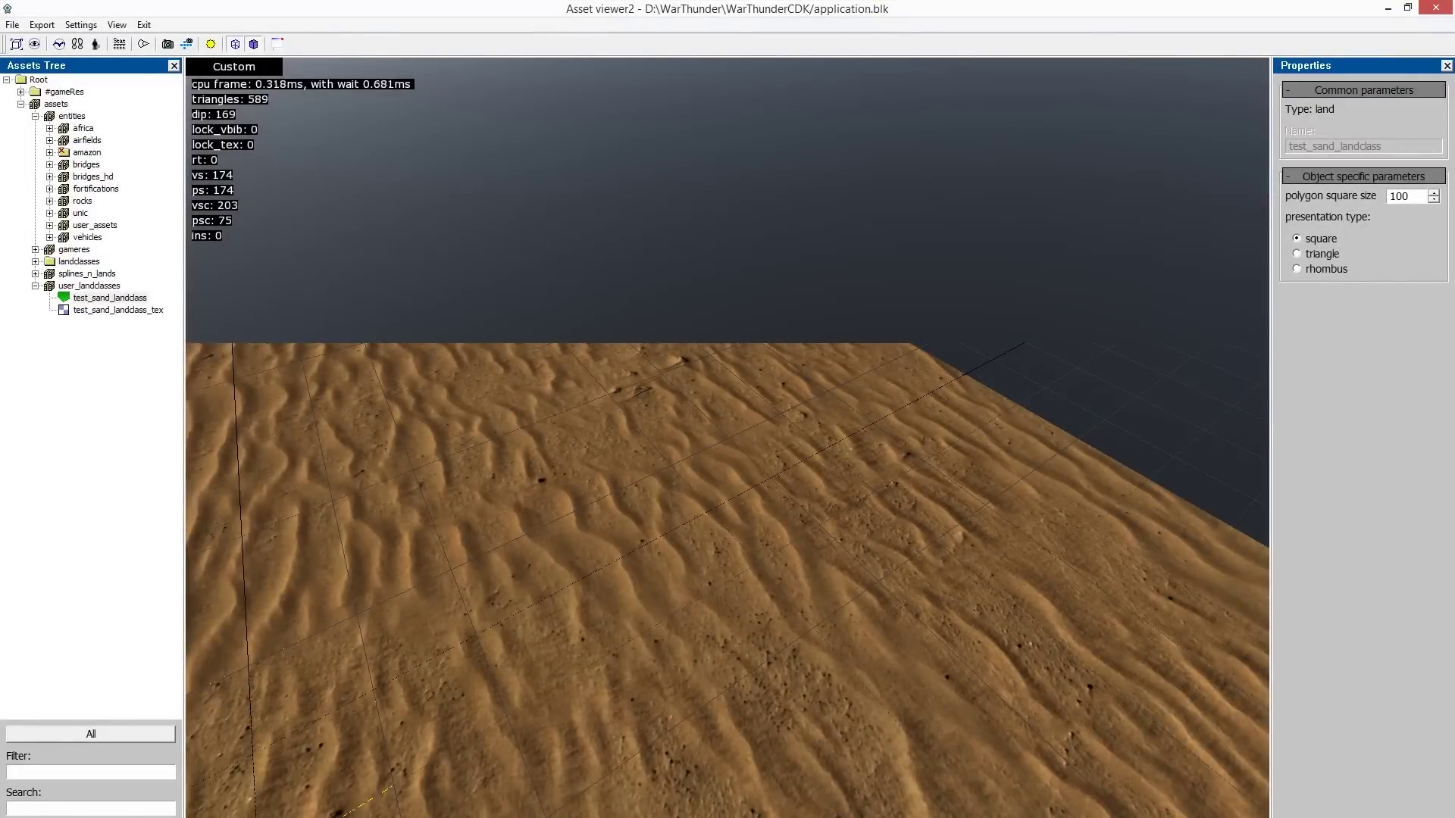
Switch to Far Manager and open the WarThunderCDK folder inside D:\WarThunder.
key("alt+Tab")
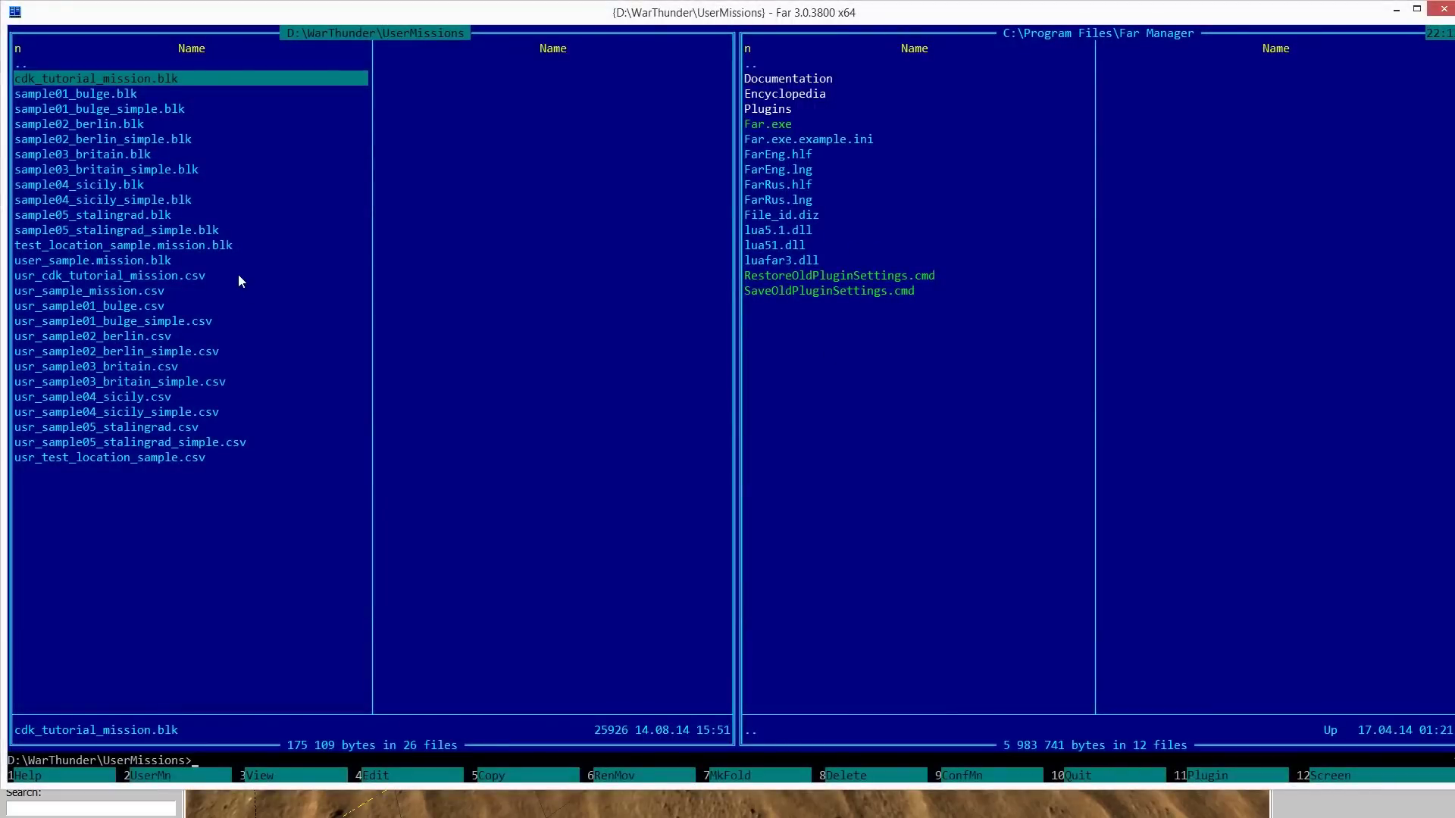
double_click(121, 64)
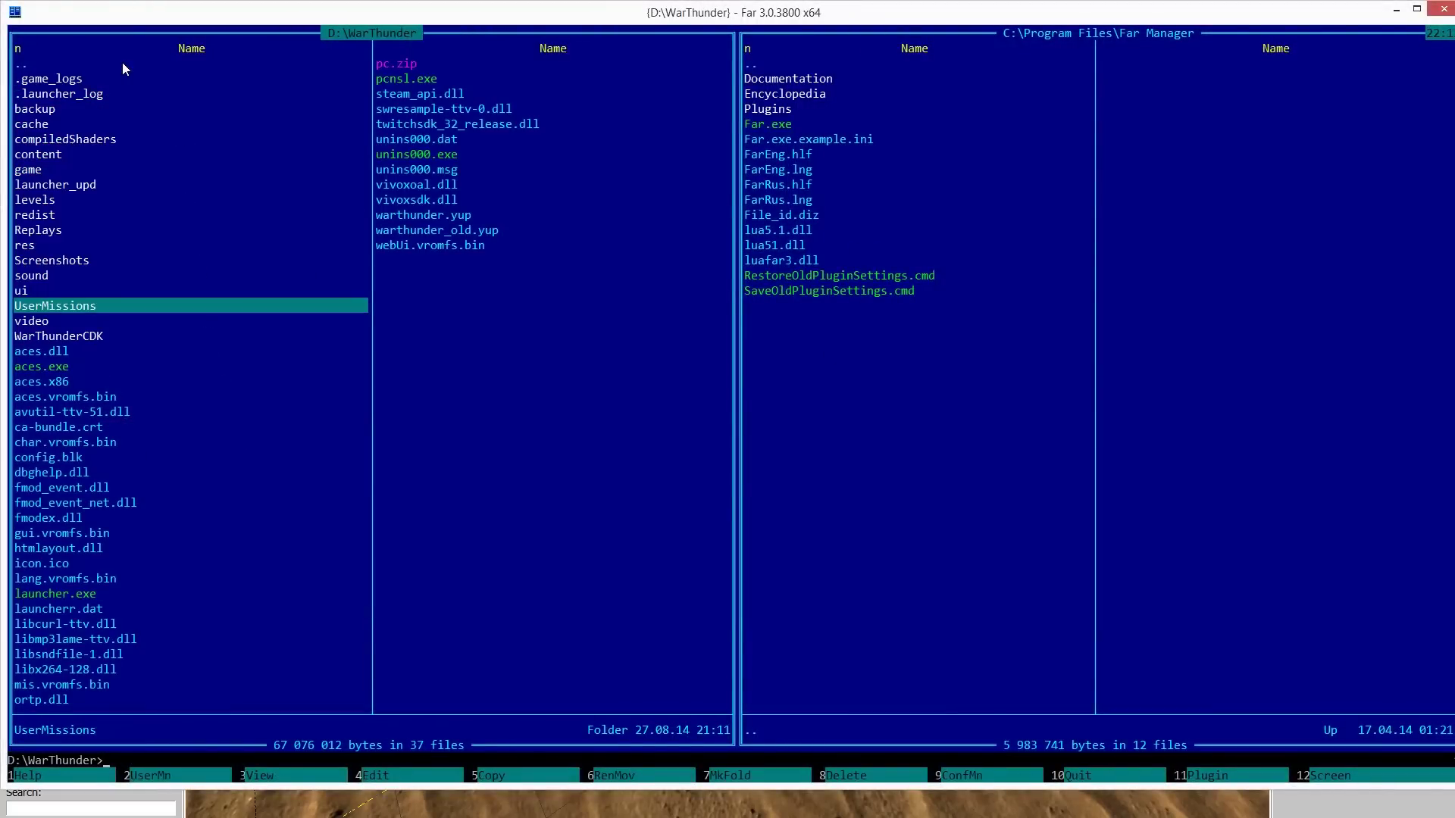
double_click(121, 62)
double_click(48, 156)
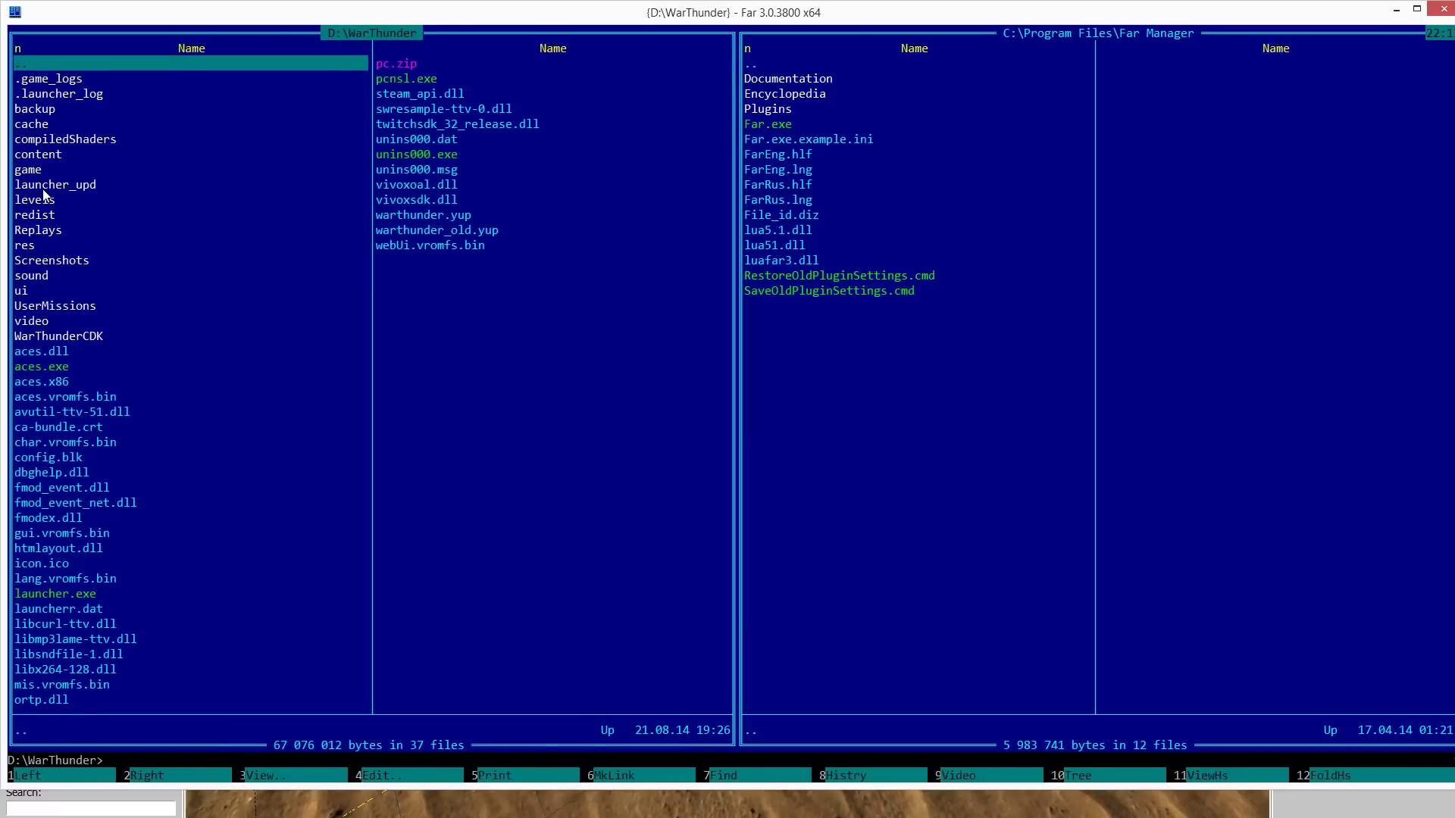
key("alt+c")
key("alt+o")
key("alt+n")
key("alt+f")
key("Up")
key("Up")
key("Up")
key("Up")
key("Up")
key("Up")
key("Up")
key("Up")
key("Return")
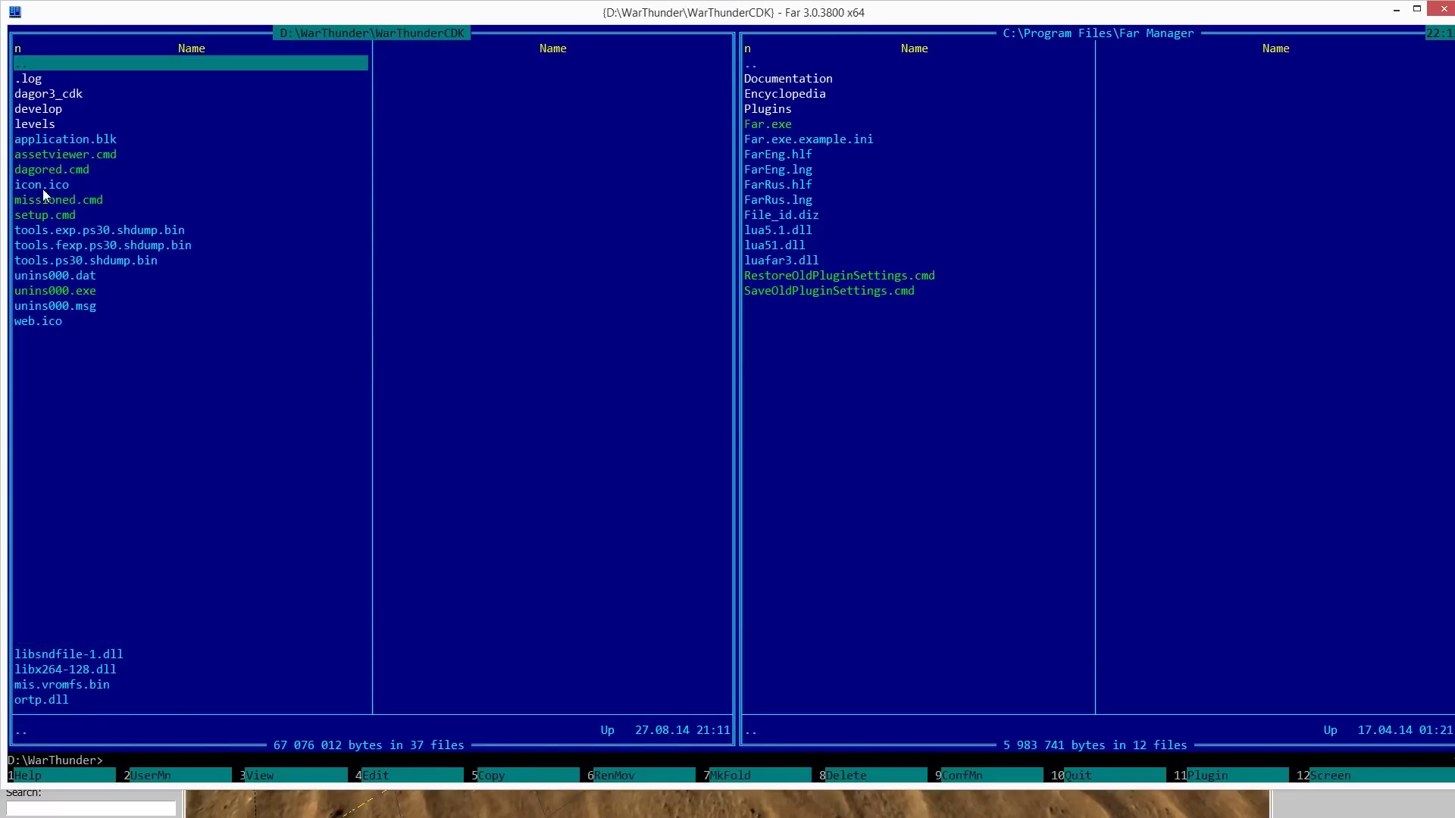
Go into develop\assets\user_landclasses and look over the landclass, grass mask and texture files.
key("alt+d")
key("Down")
key("Return")
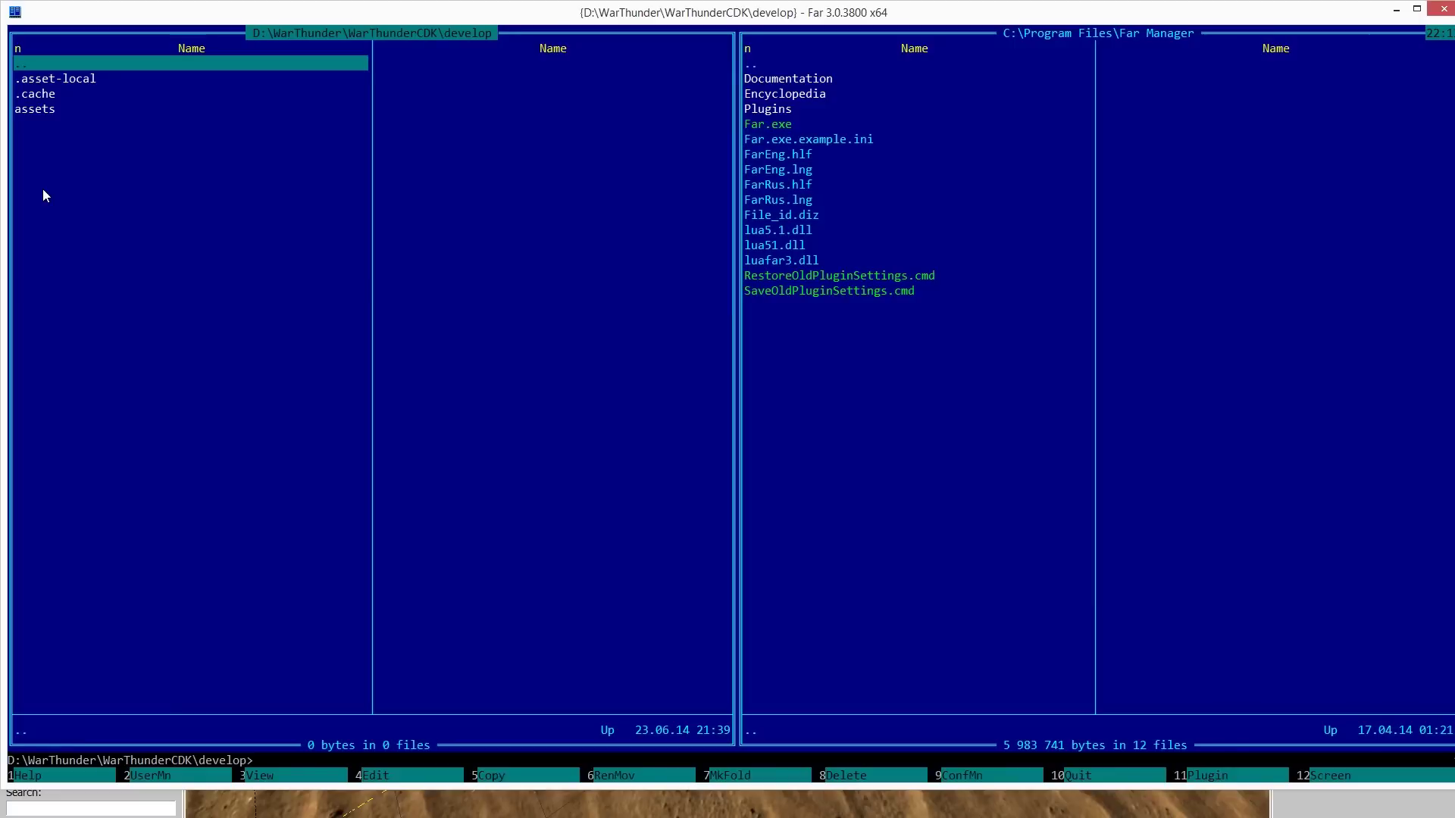
key("alt+a")
key("Return")
key("Down")
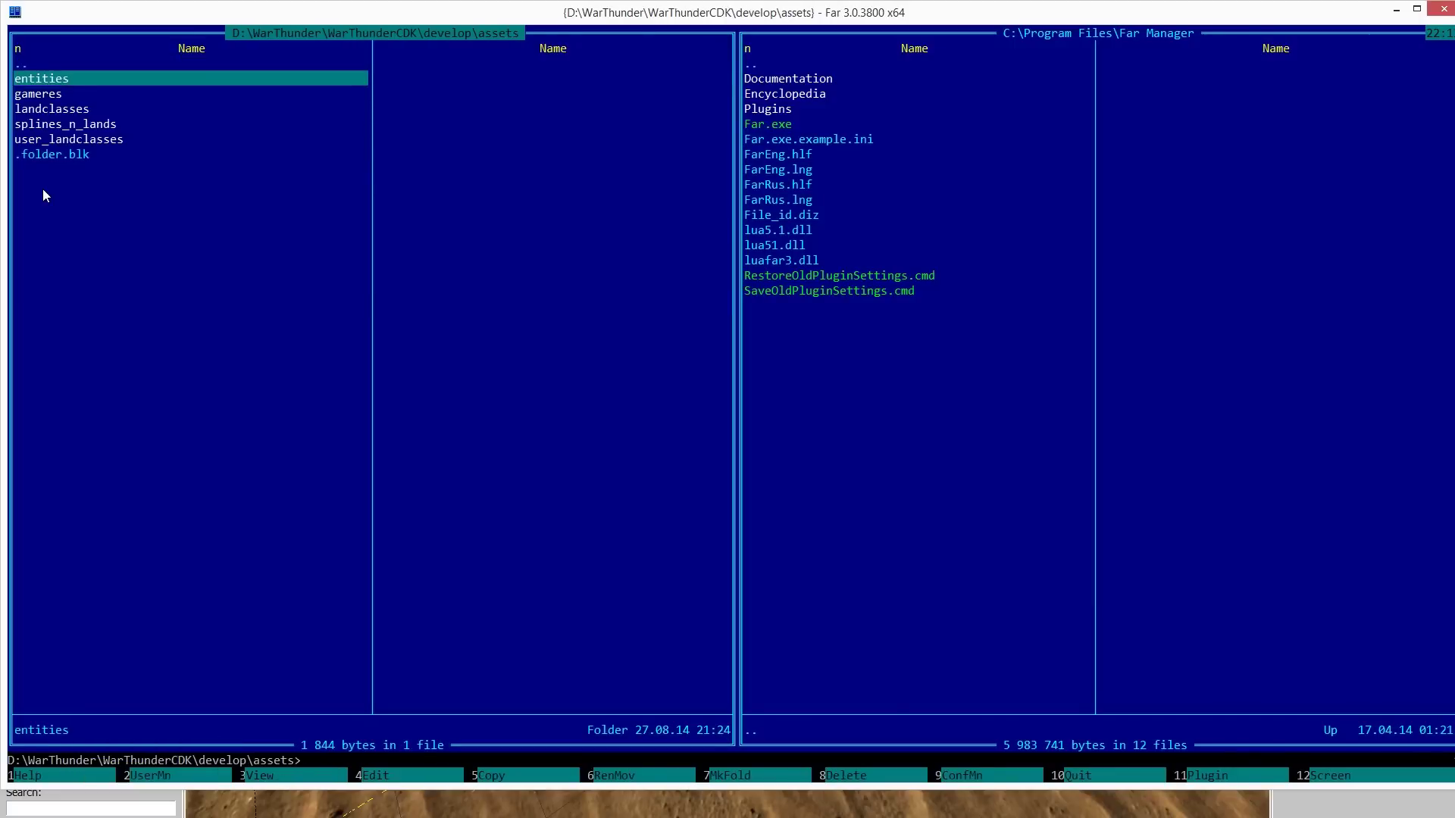
key("Down")
key("Down")
key("Down")
key("Down")
key("Return")
key("Down")
key("Down")
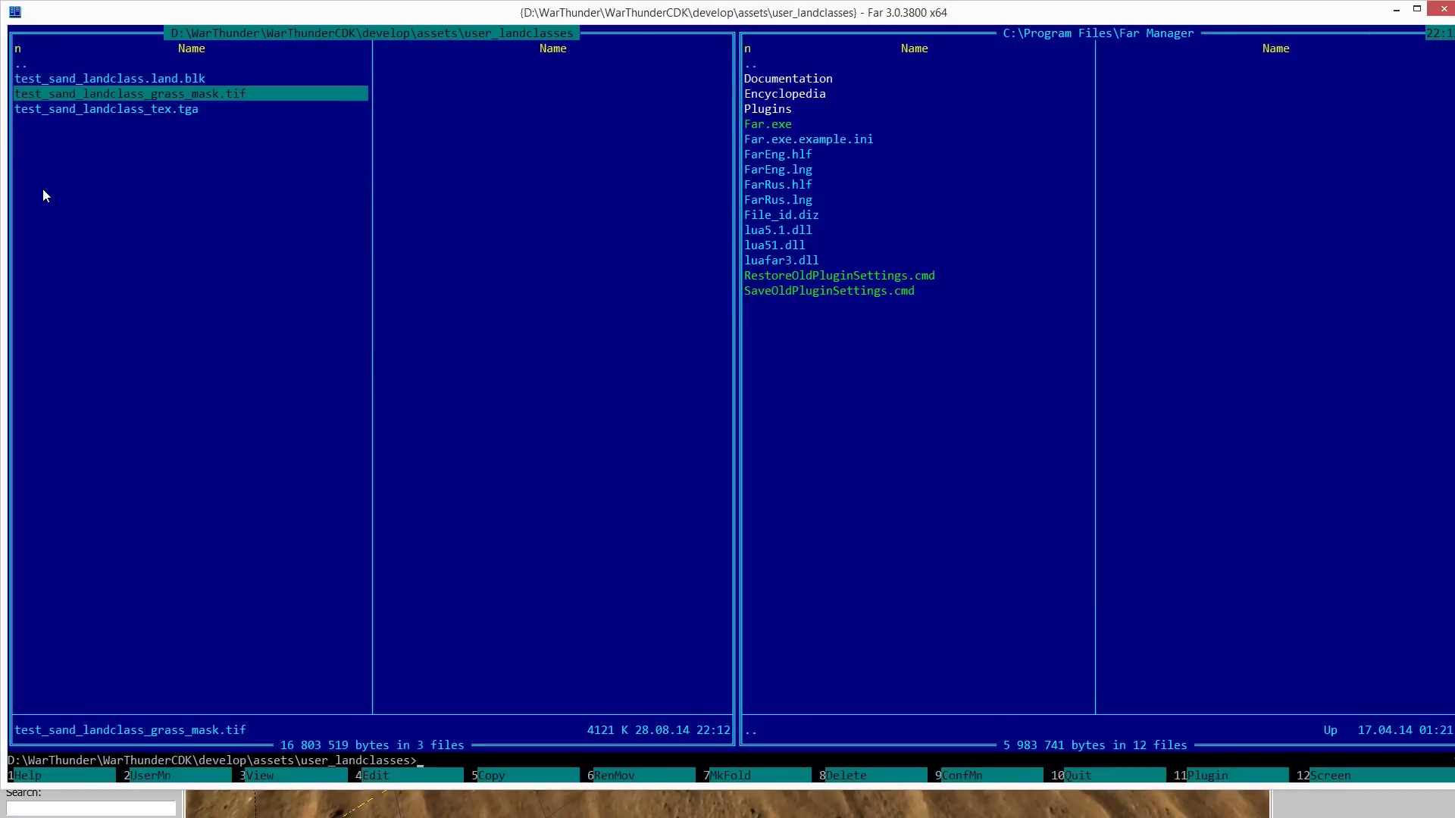
key("Up")
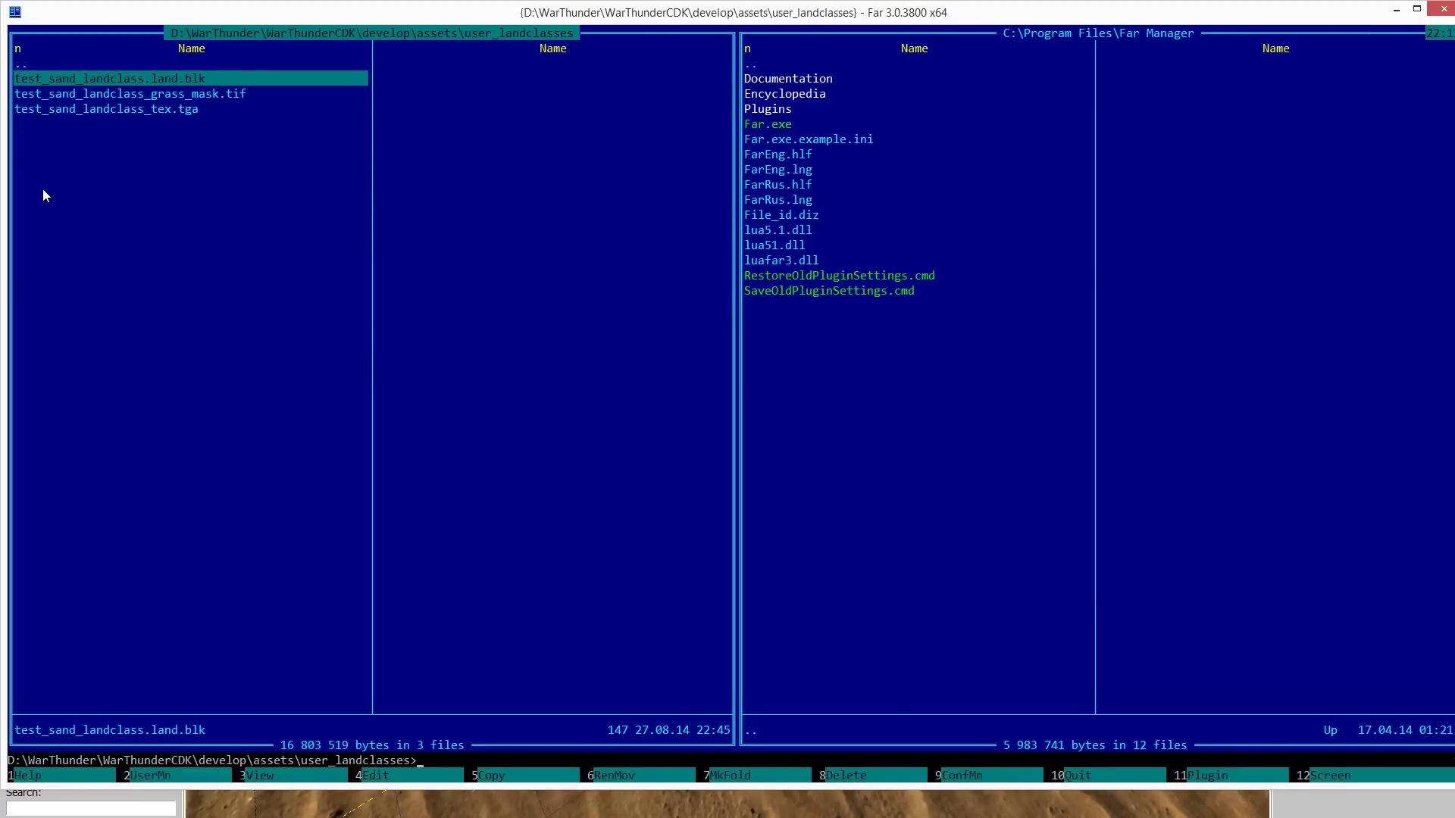
Go to landclasses\africa\tunisia and open tunis_city_a.land.blk for editing.
key("Up")
key("Return")
key("Up")
key("Up")
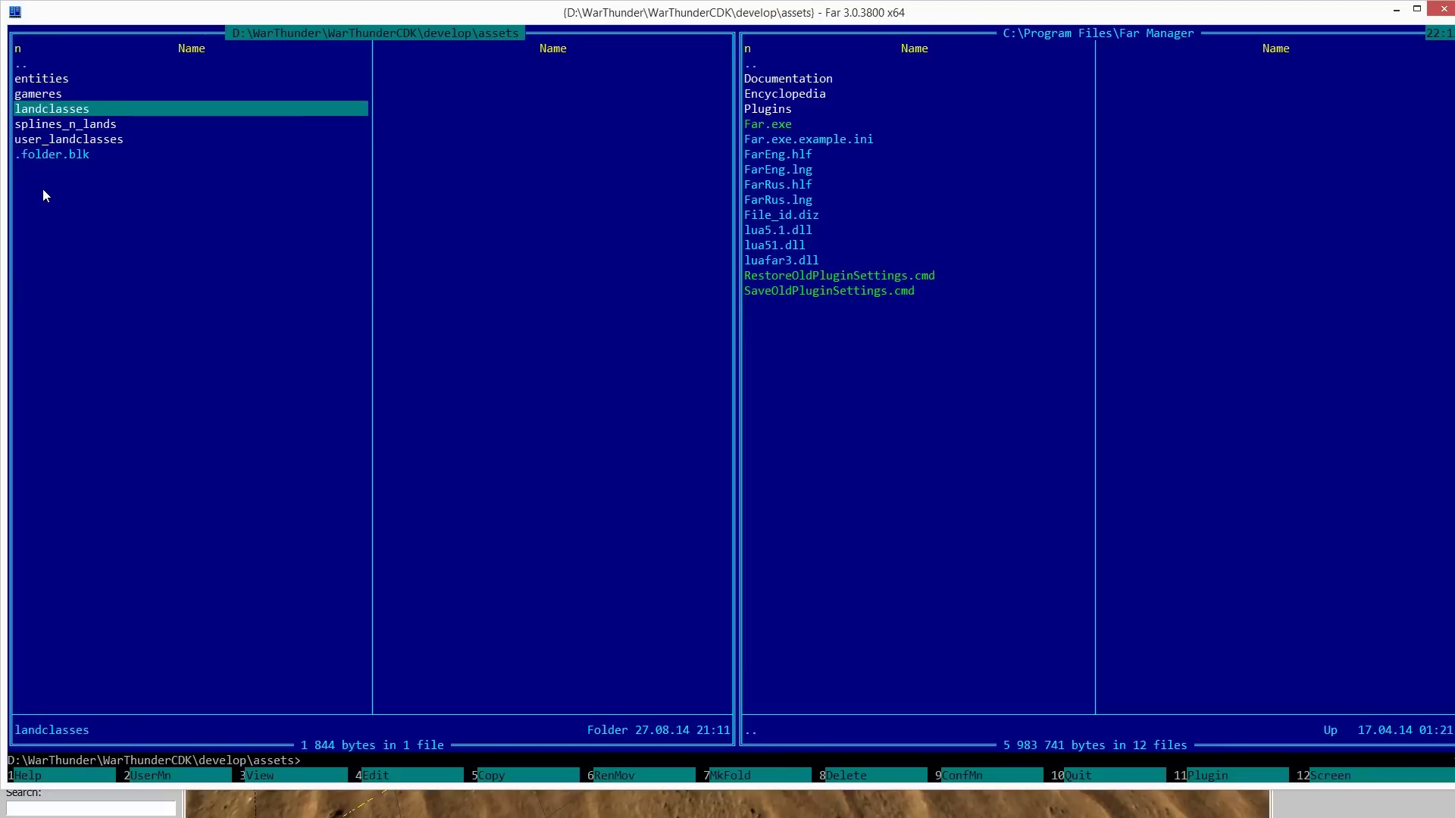
key("Return")
key("Down")
key("Down")
key("Up")
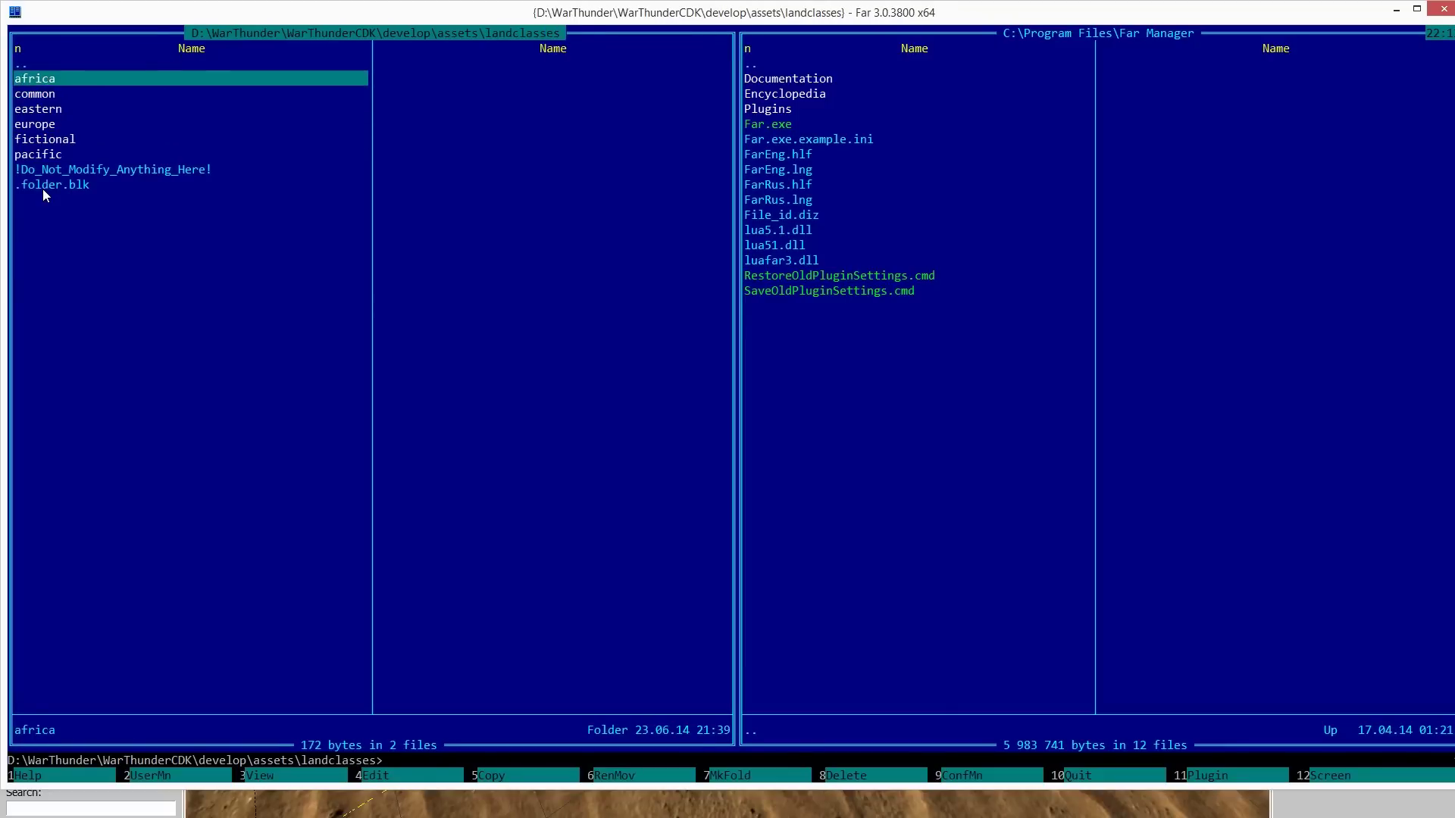
key("Return")
key("Down")
key("Return")
key("Down")
key("Down")
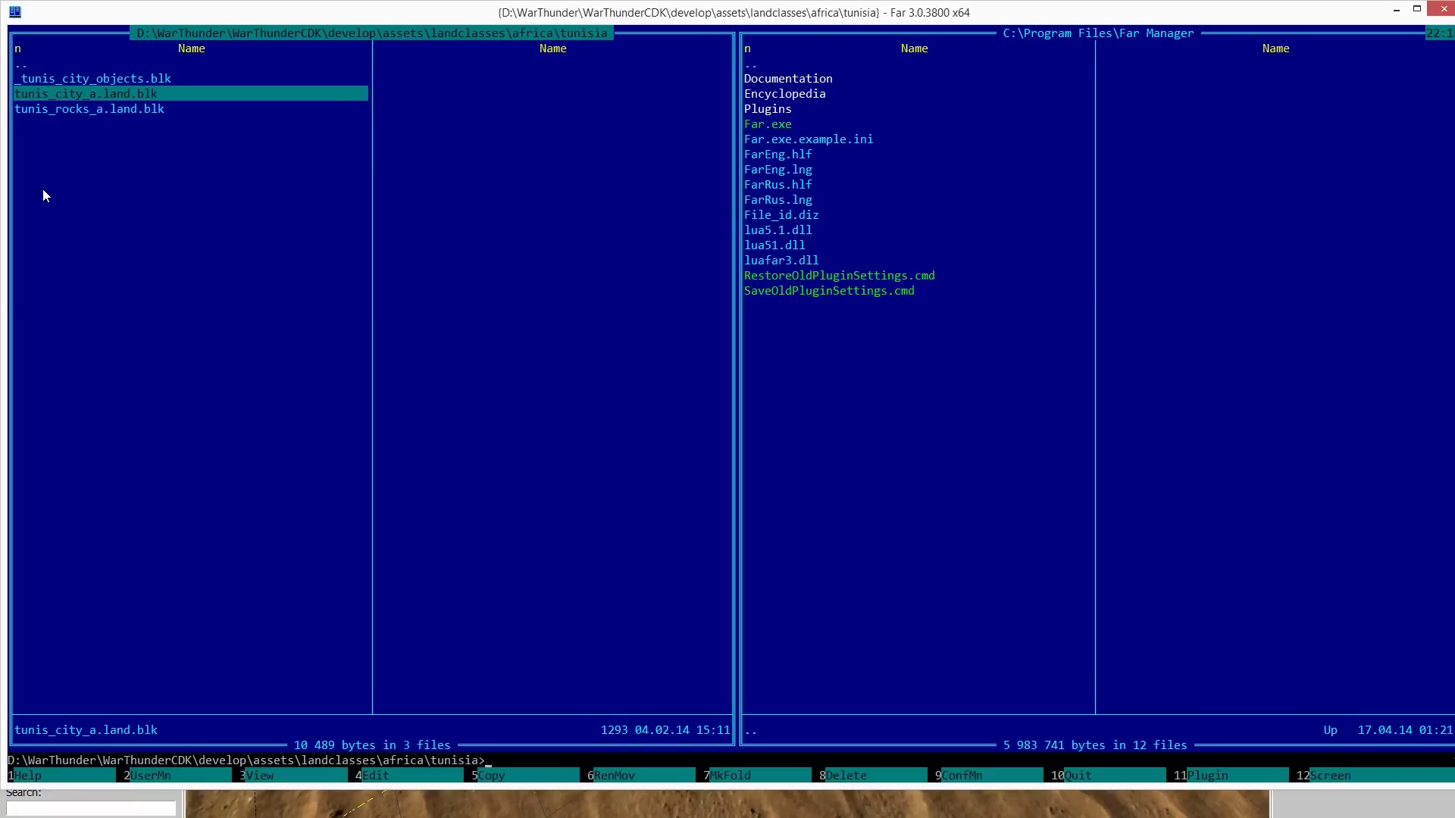
key("F4")
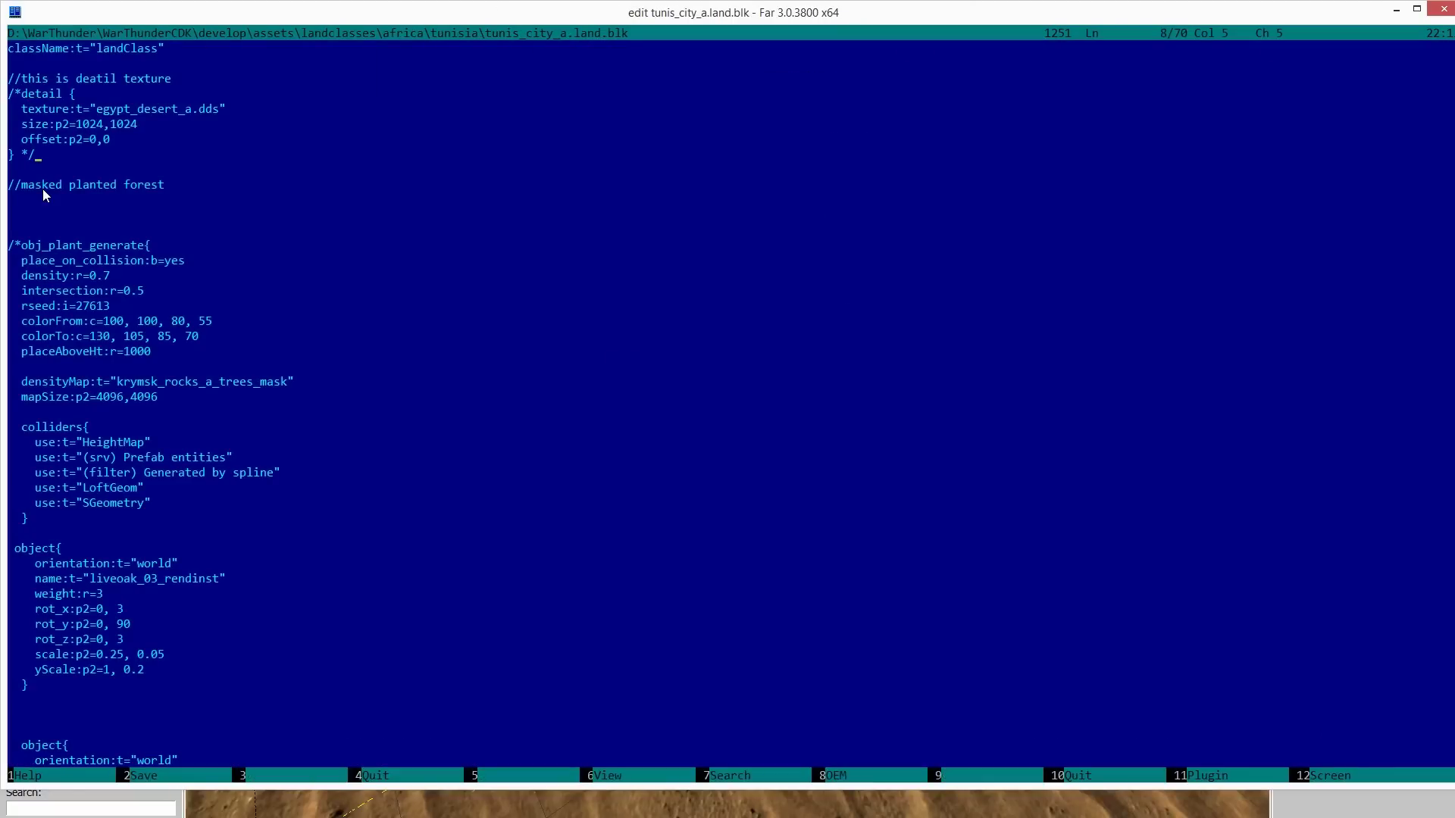
Copy the whole commented obj_plant_generate block, including its closing comment mark, from tunis_city_a.land.blk and close the file.
key("Down")
key("Down")
key("Left")
key("Left")
key("Left")
key("shift")
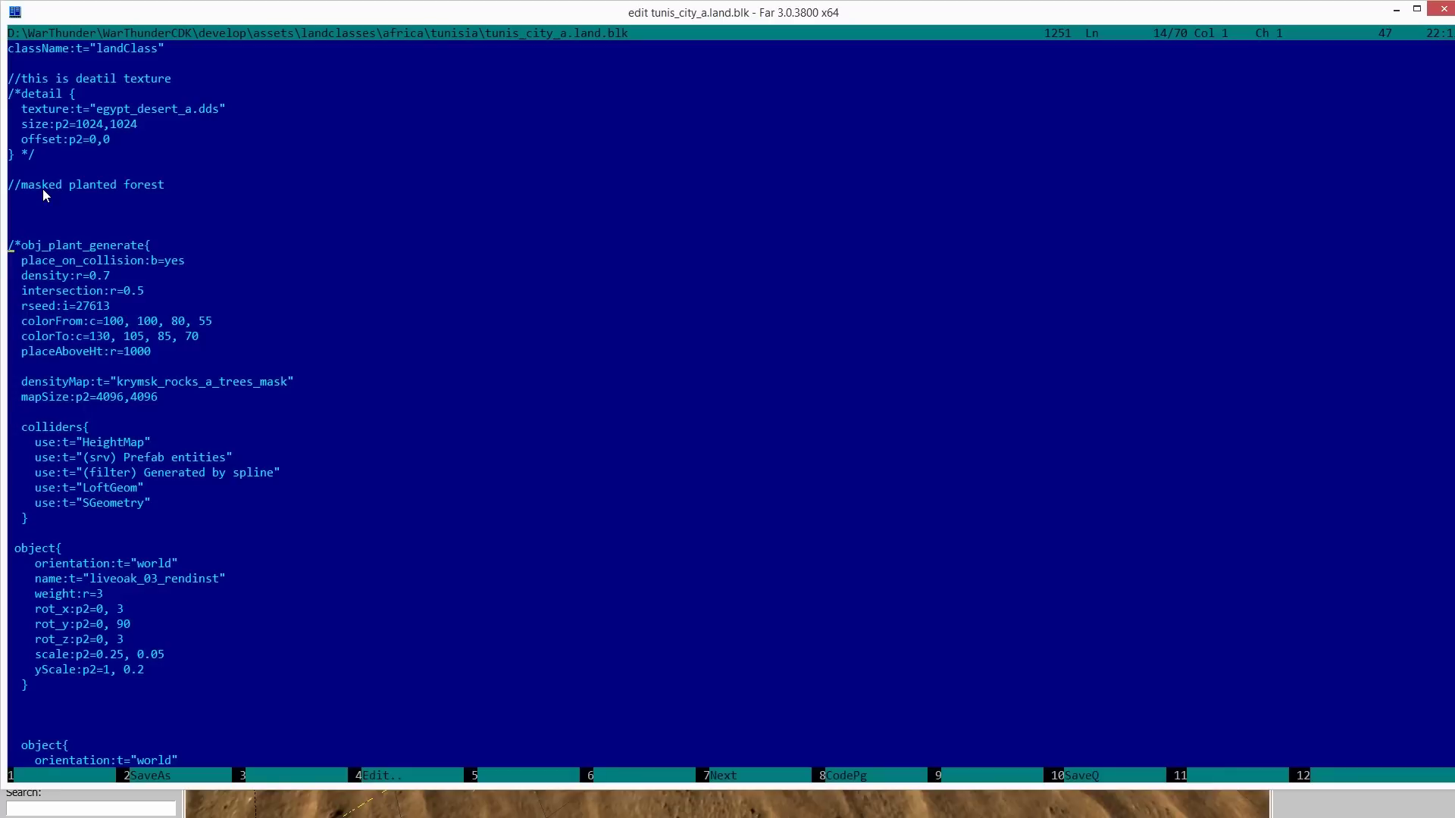
key("shift+End")
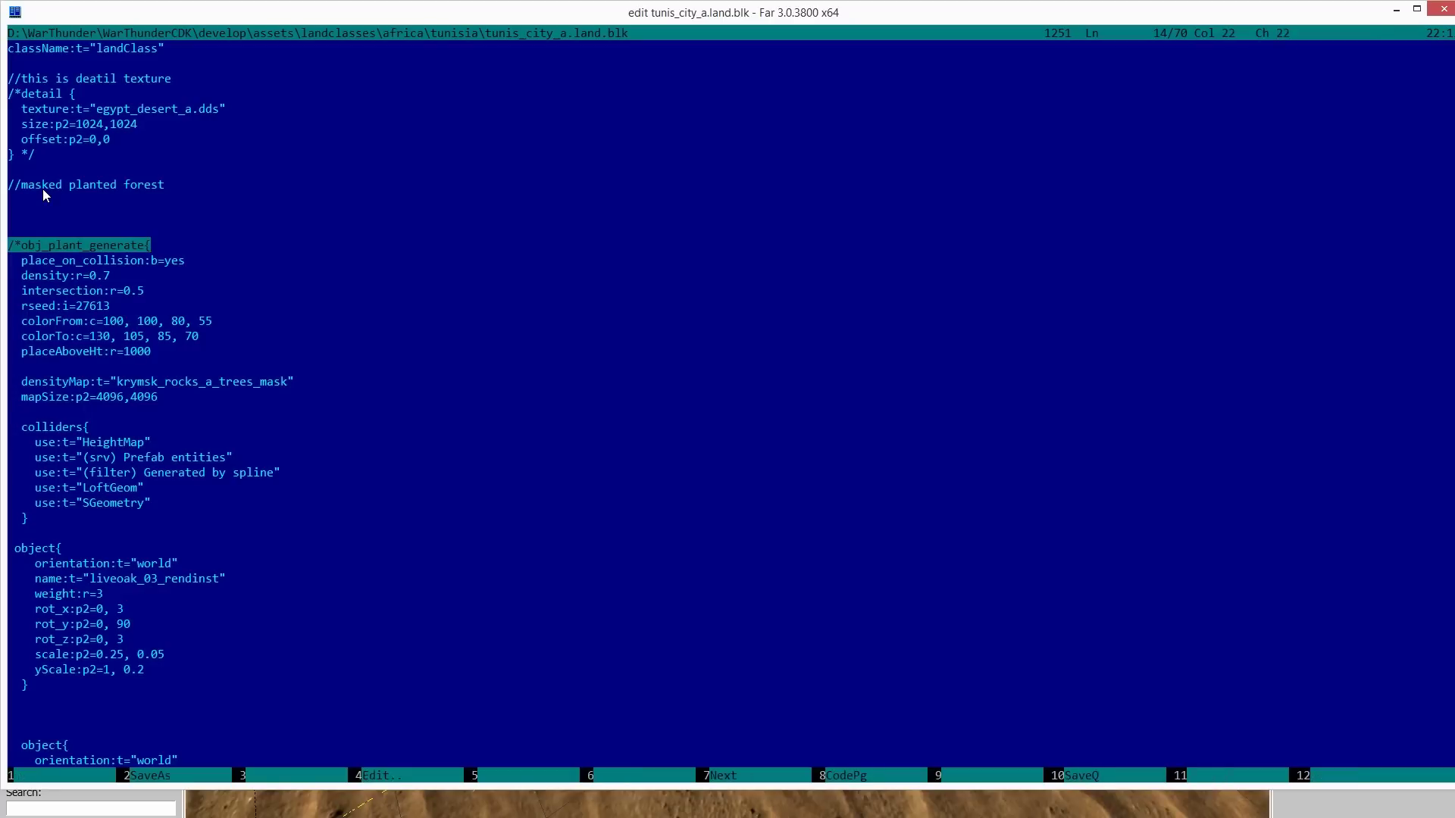
key("shift+Down")
key("shift+Down")
key("shift+Down")
key("shift+Down")
key("shift+Down")
key("shift+Down")
key("shift+Down")
key("shift+Down")
key("shift+Down")
key("shift+Down")
key("shift+Down")
key("shift+Down")
key("shift+Down")
key("shift+Down")
key("shift+Down")
key("shift+Down")
key("shift+Down")
key("shift+Down")
key("shift+Down")
key("shift+Down")
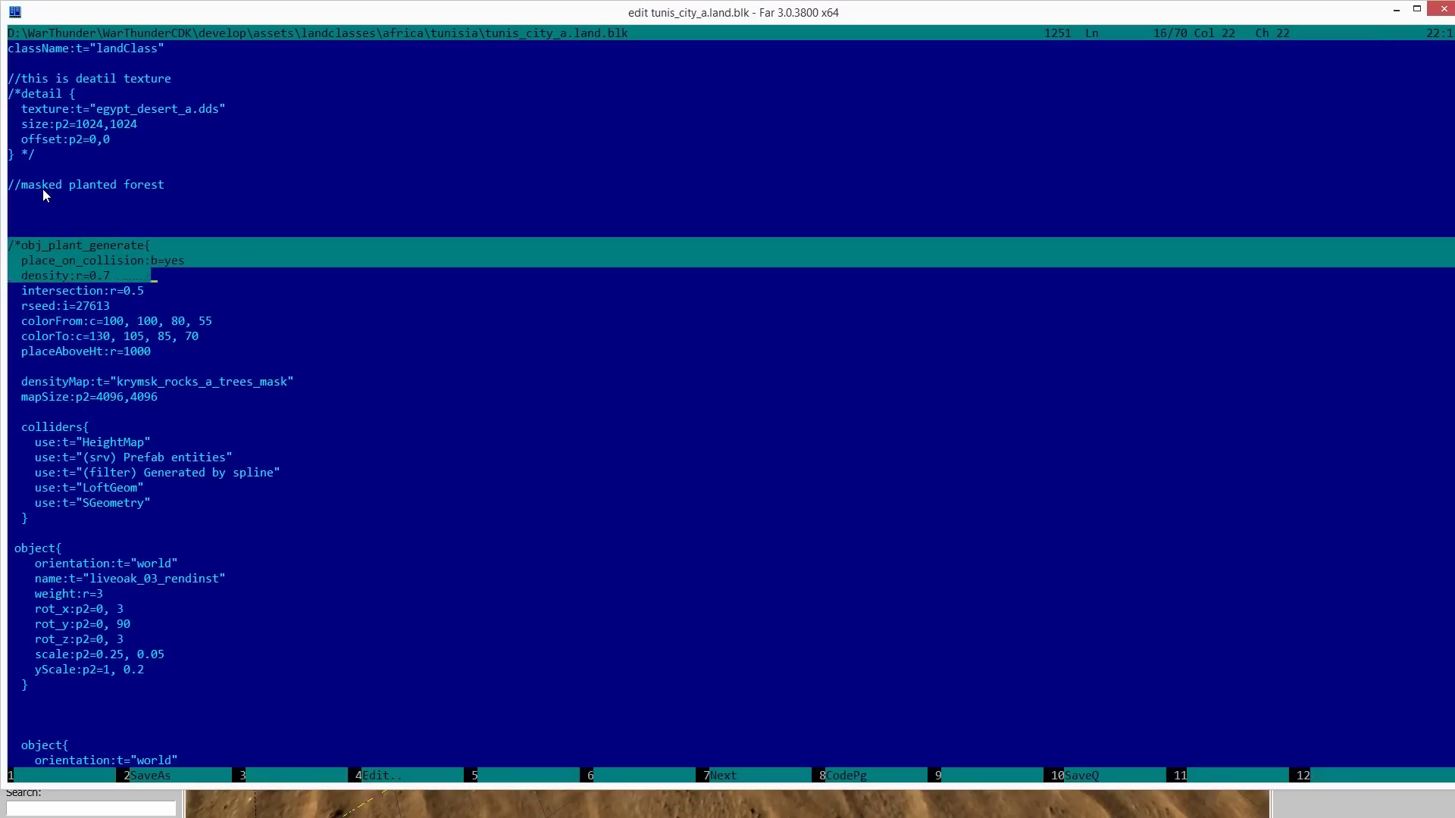
key("shift+Down")
key("shift+Down")
key("shift+Down")
key("shift+Down")
key("shift+Down")
key("shift+Down")
key("shift+Down")
key("shift+Down")
key("shift+Down")
key("shift+Down")
key("shift+Down")
key("shift+Down")
key("shift+Down")
key("shift+Down")
key("shift+Down")
key("shift+Down")
key("shift+Down")
key("shift+Down")
key("shift+Down")
key("shift+Down")
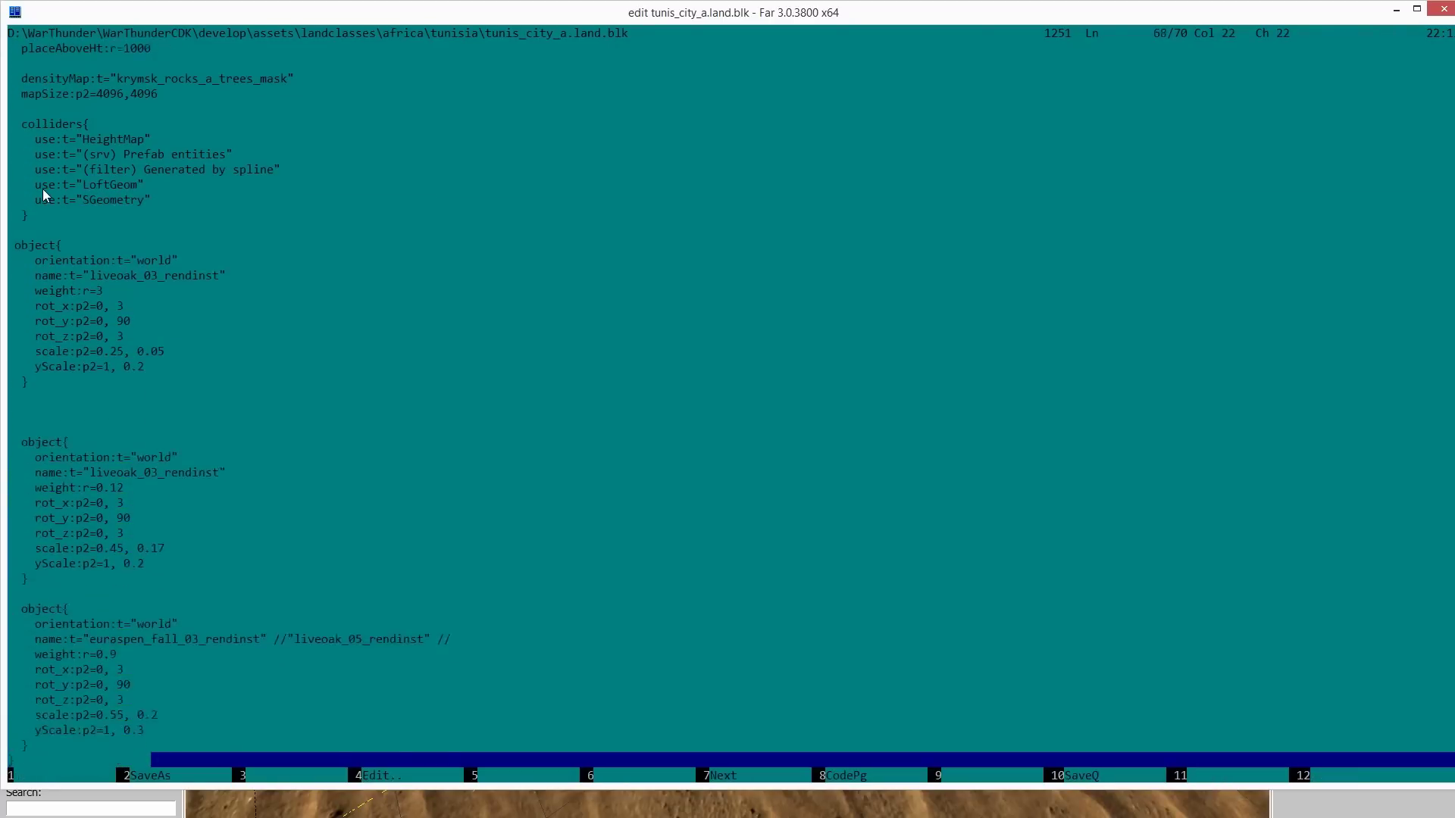
key("shift+Up")
key("shift+Left")
key("shift+Left")
key("shift+Left")
key("shift+Left")
key("shift+Left")
key("shift+Left")
key("shift+Left")
key("shift+Left")
key("shift+Left")
key("shift+Left")
key("shift+Left")
key("shift+Left")
key("shift+Left")
key("shift+Left")
key("shift+Left")
key("shift+Left")
key("shift+Left")
key("shift+Left")
key("shift+Left")
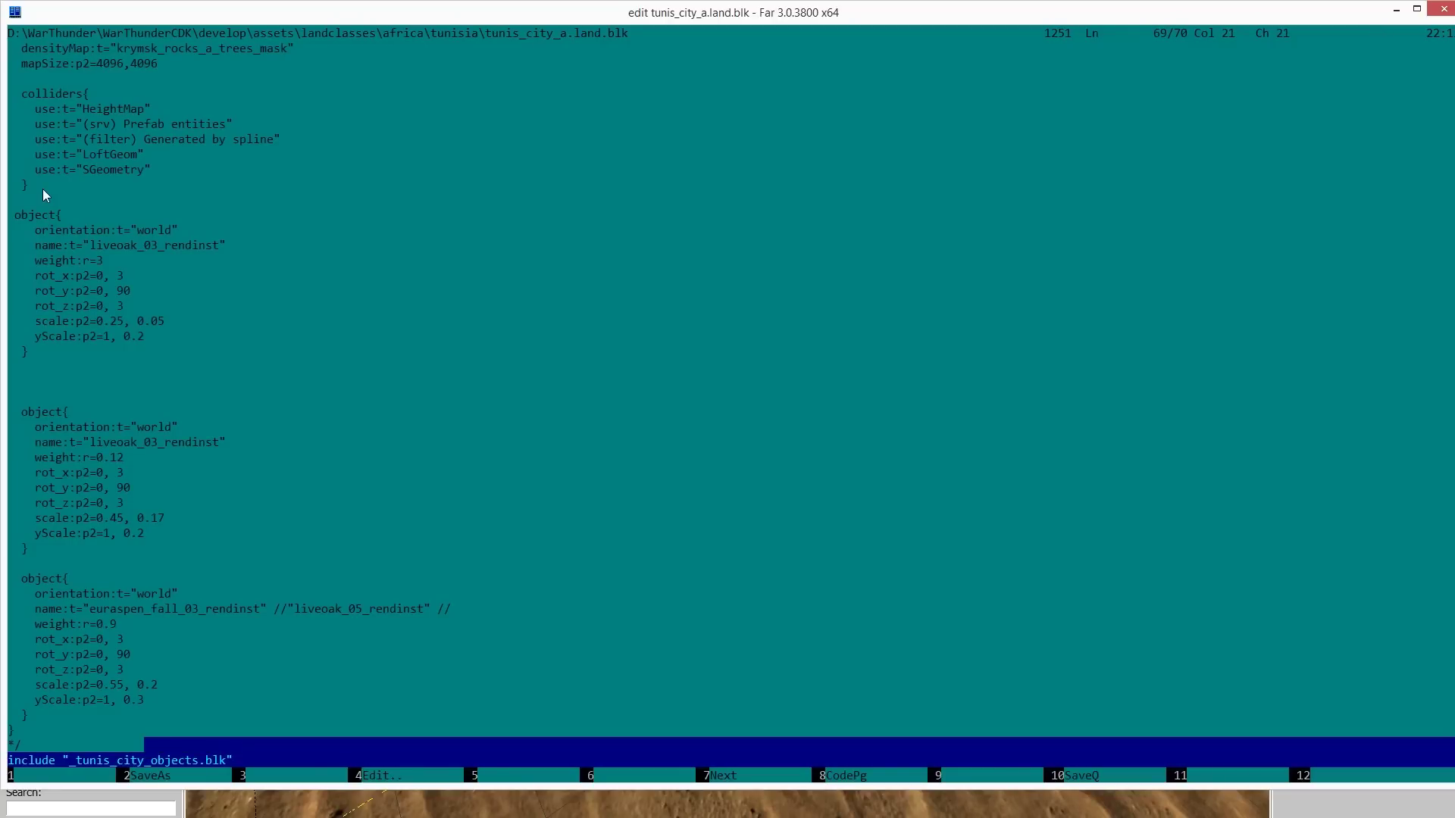
key("Escape")
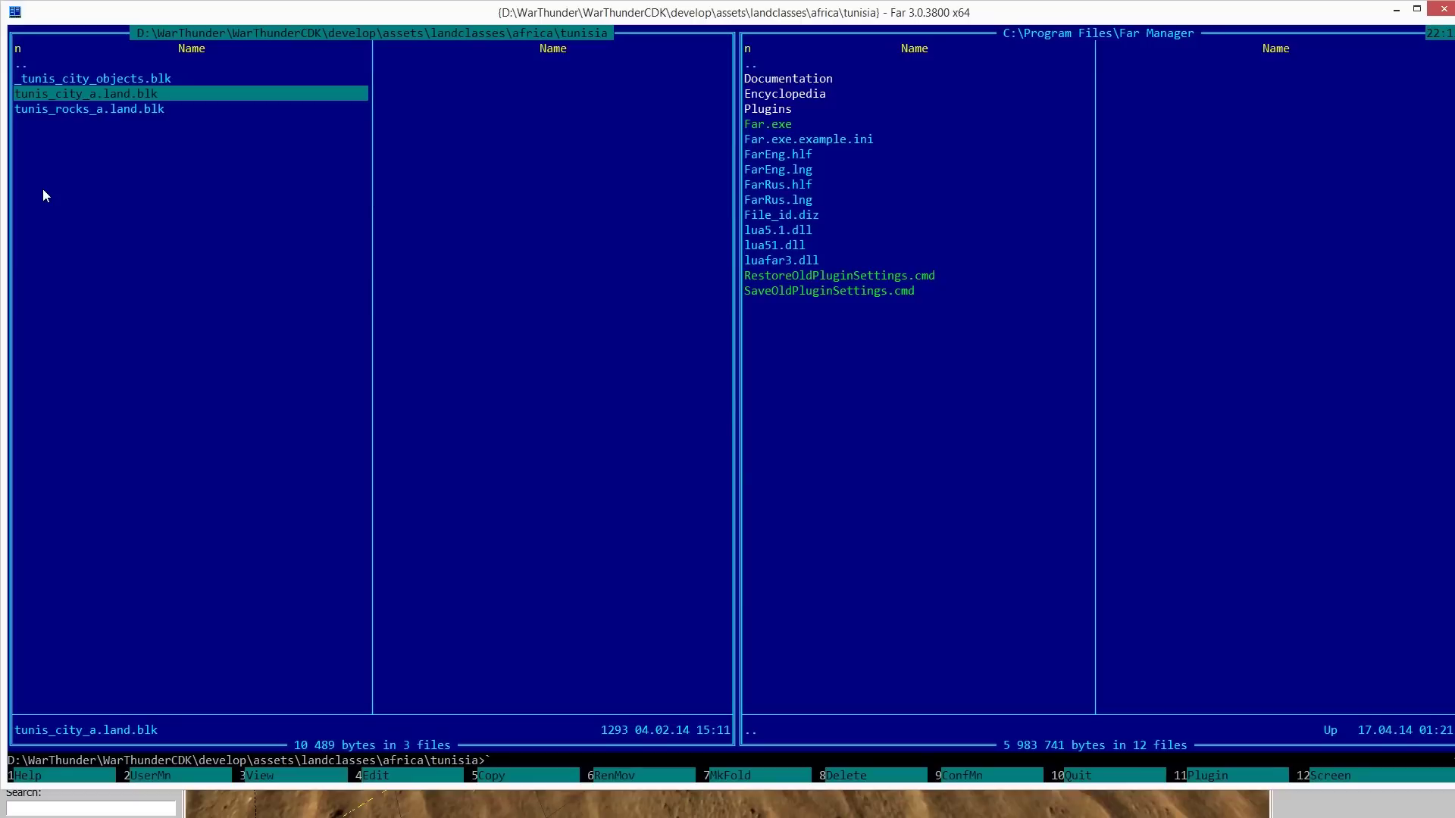
Return to the assets\user_landclasses folder and open test_sand_landclass.land.blk for editing.
key("Home")
key("Return")
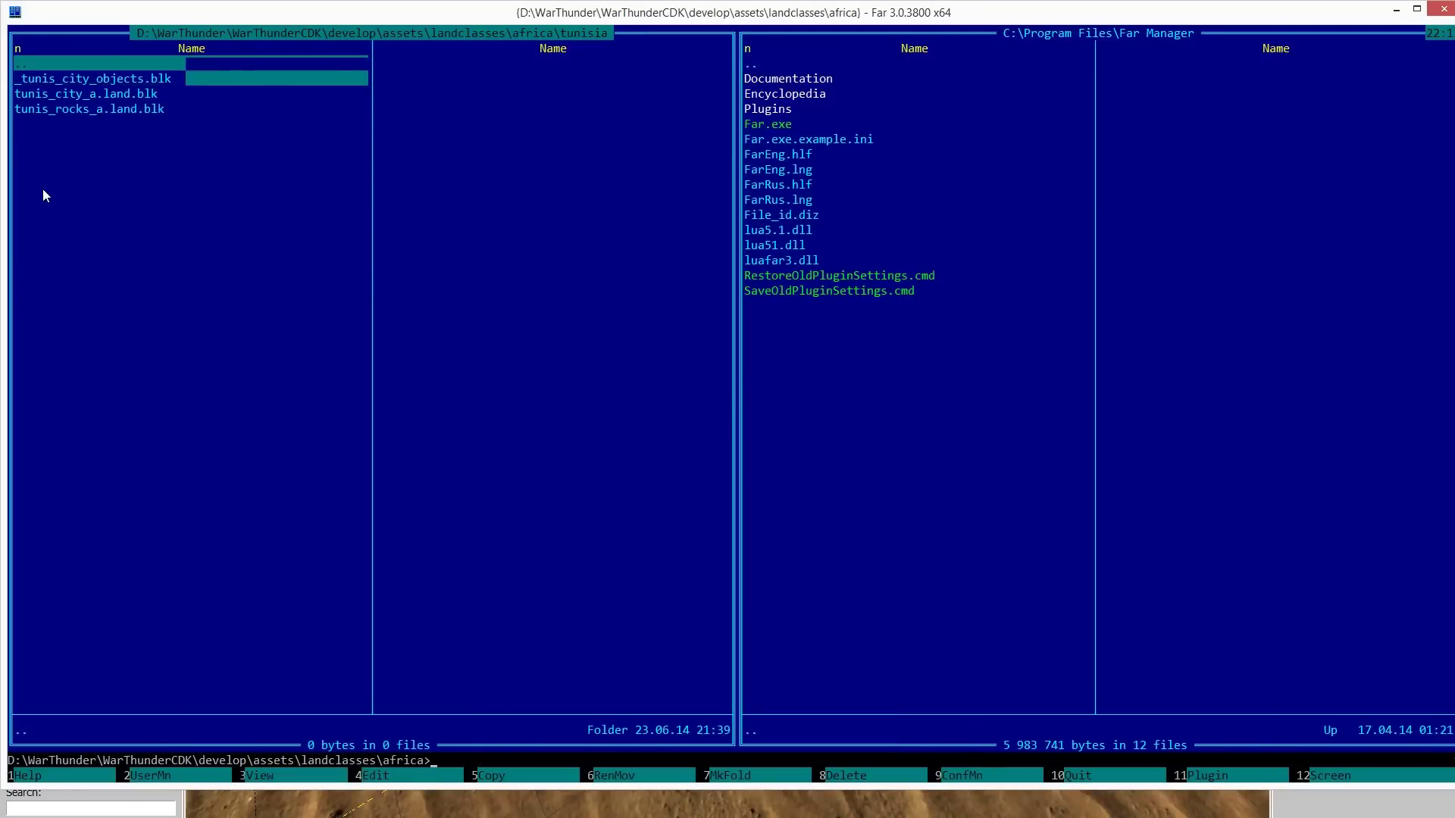
key("Home")
key("Return")
key("Home")
key("Return")
key("Up")
key("Down")
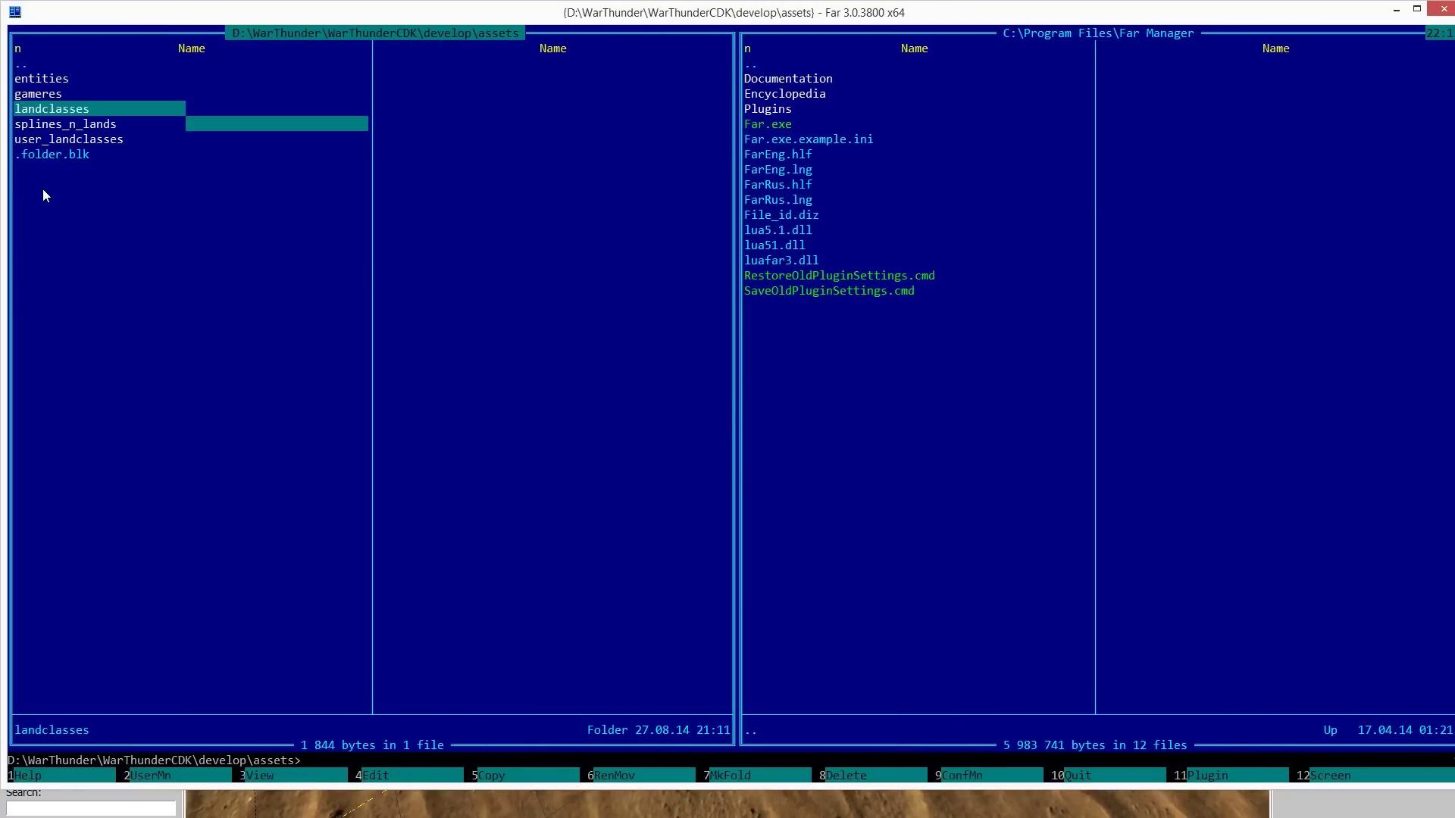
key("Down")
key("Down")
key("Return")
key("Down")
key("F4")
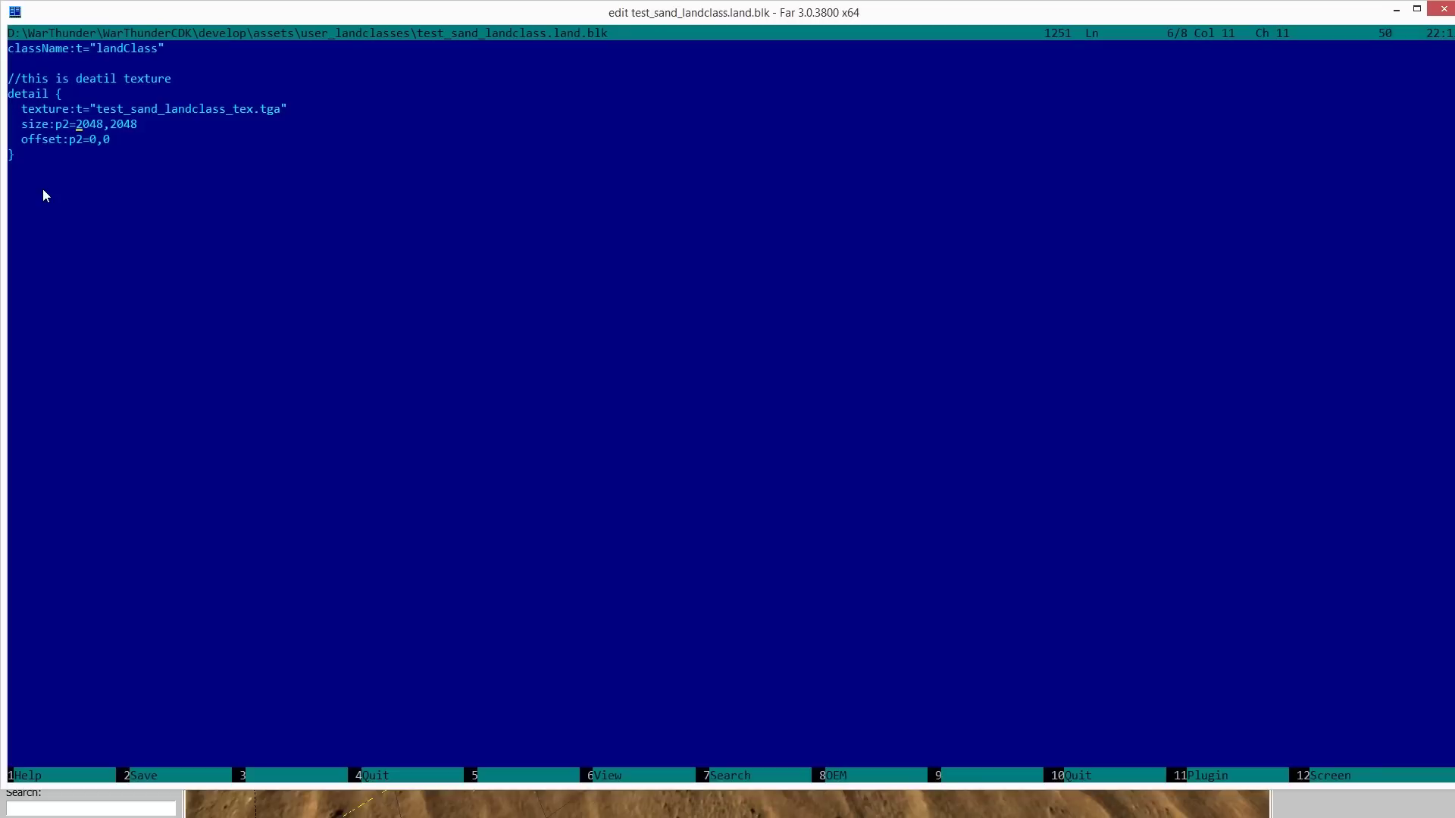
Paste the copied obj_plant_generate block below the detail block.
key("Down")
key("Down")
key("ctrl+v")
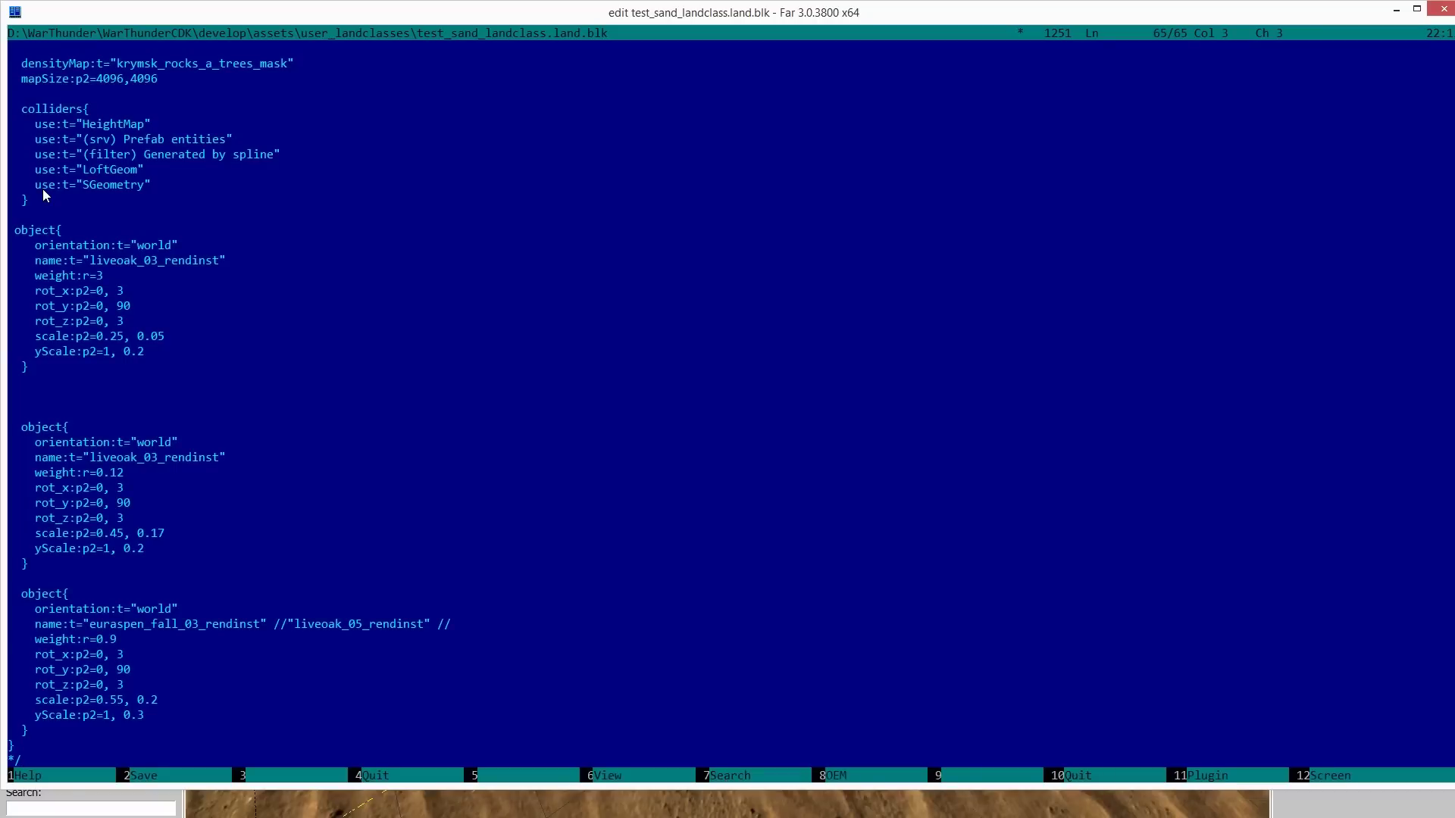
Uncomment the pasted obj_plant_generate block by removing its closing and opening comment marks.
key("BackSpace")
key("BackSpace")
key("ctrl+Up")
key("ctrl+Up")
key("ctrl+Up")
key("ctrl+Up")
key("ctrl+Up")
key("ctrl+Up")
key("ctrl+Up")
key("ctrl+Up")
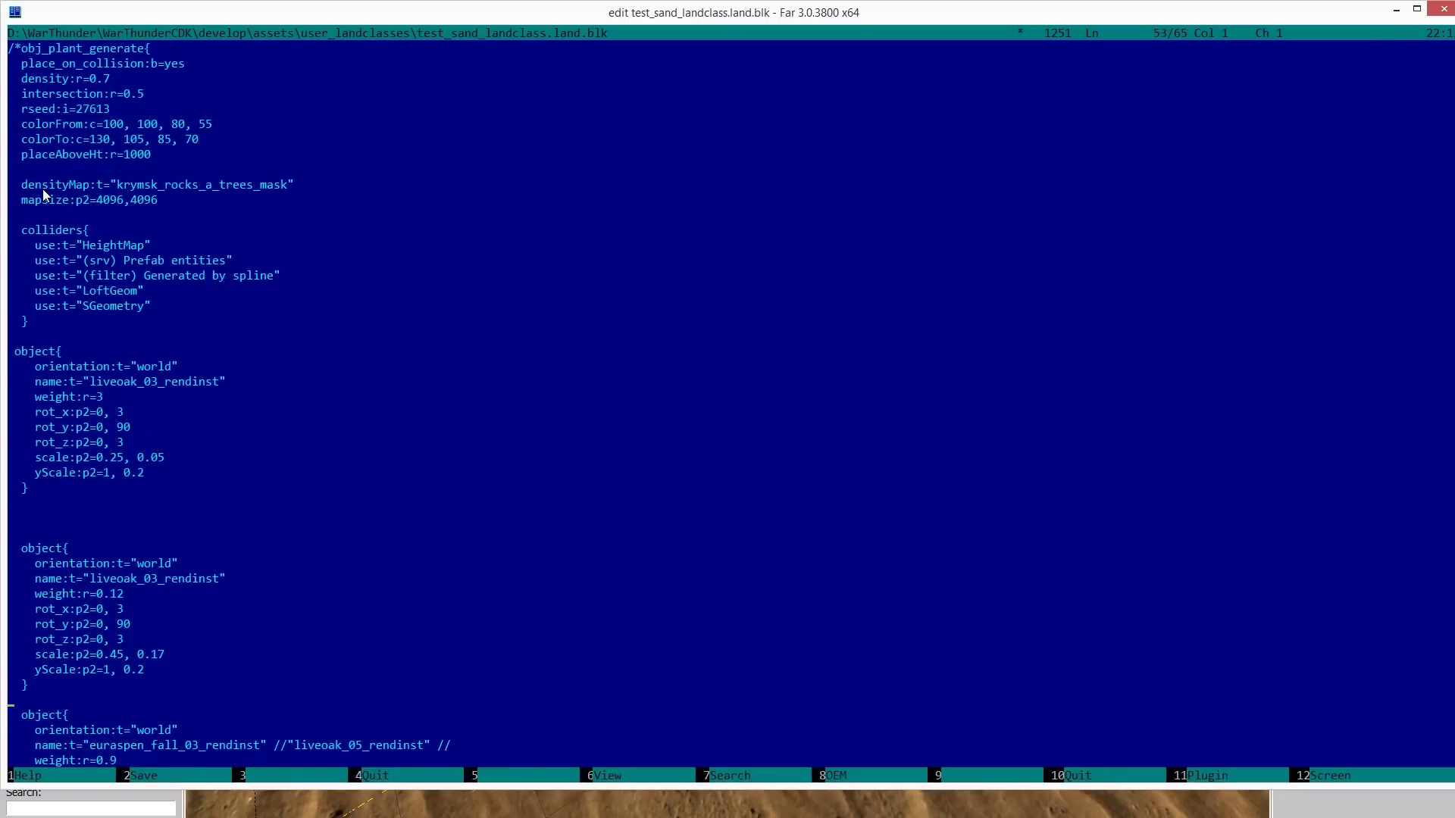
key("ctrl+Up")
key("ctrl+Up")
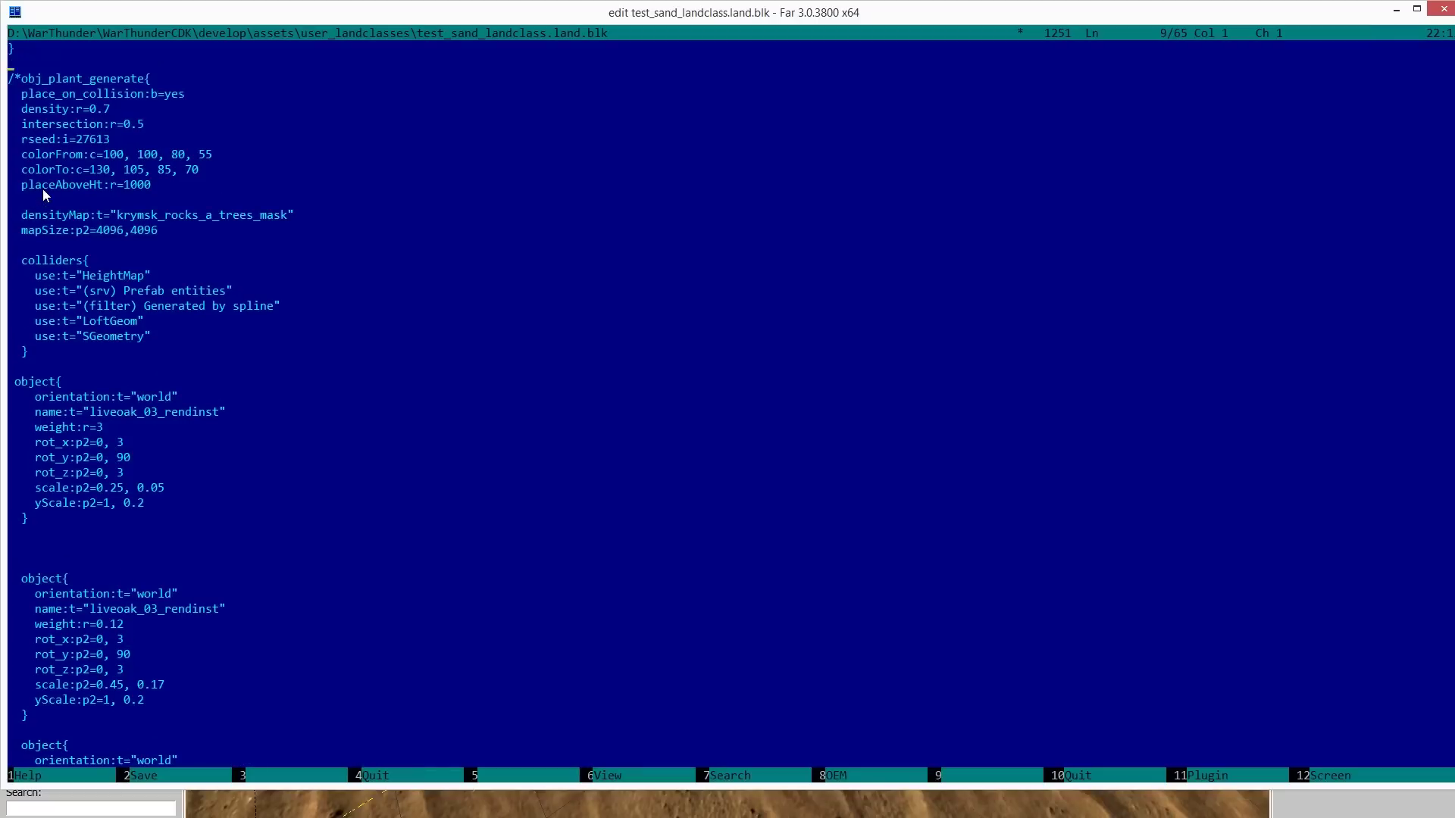
key("Up")
key("Up")
key("Up")
key("Up")
key("Up")
key("Up")
key("Up")
key("Up")
key("Up")
key("Up")
key("Up")
key("Up")
key("Up")
key("Up")
key("Up")
key("Up")
key("Delete")
key("Delete")
Copy the grass mask's file name from the folder and set densityMap to test_sand_landclass_grass_mask, without the extension.
key("ctrl+Right")
key("ctrl+Right")
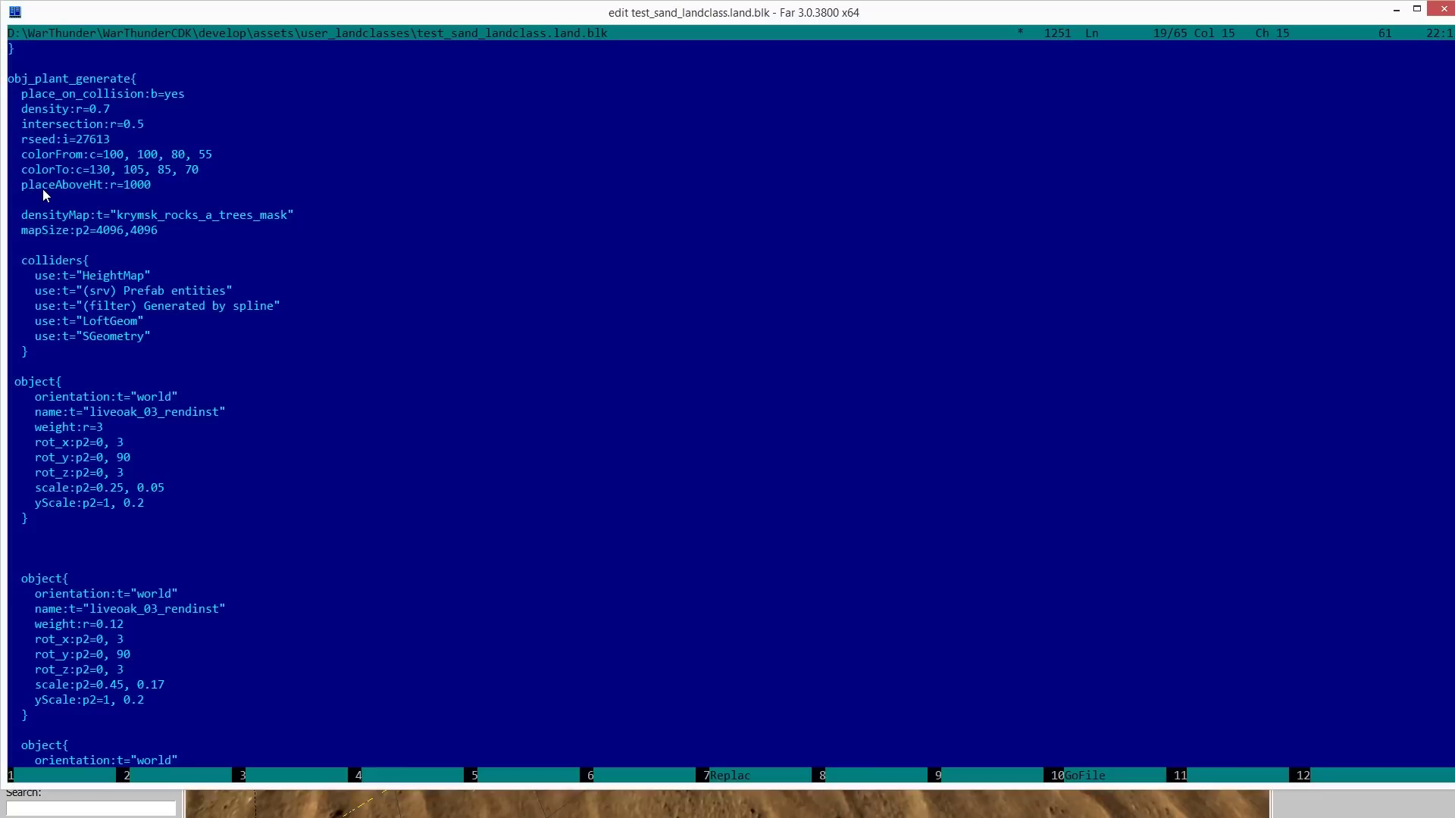
key("ctrl+Right")
key("ctrl+shift+Left")
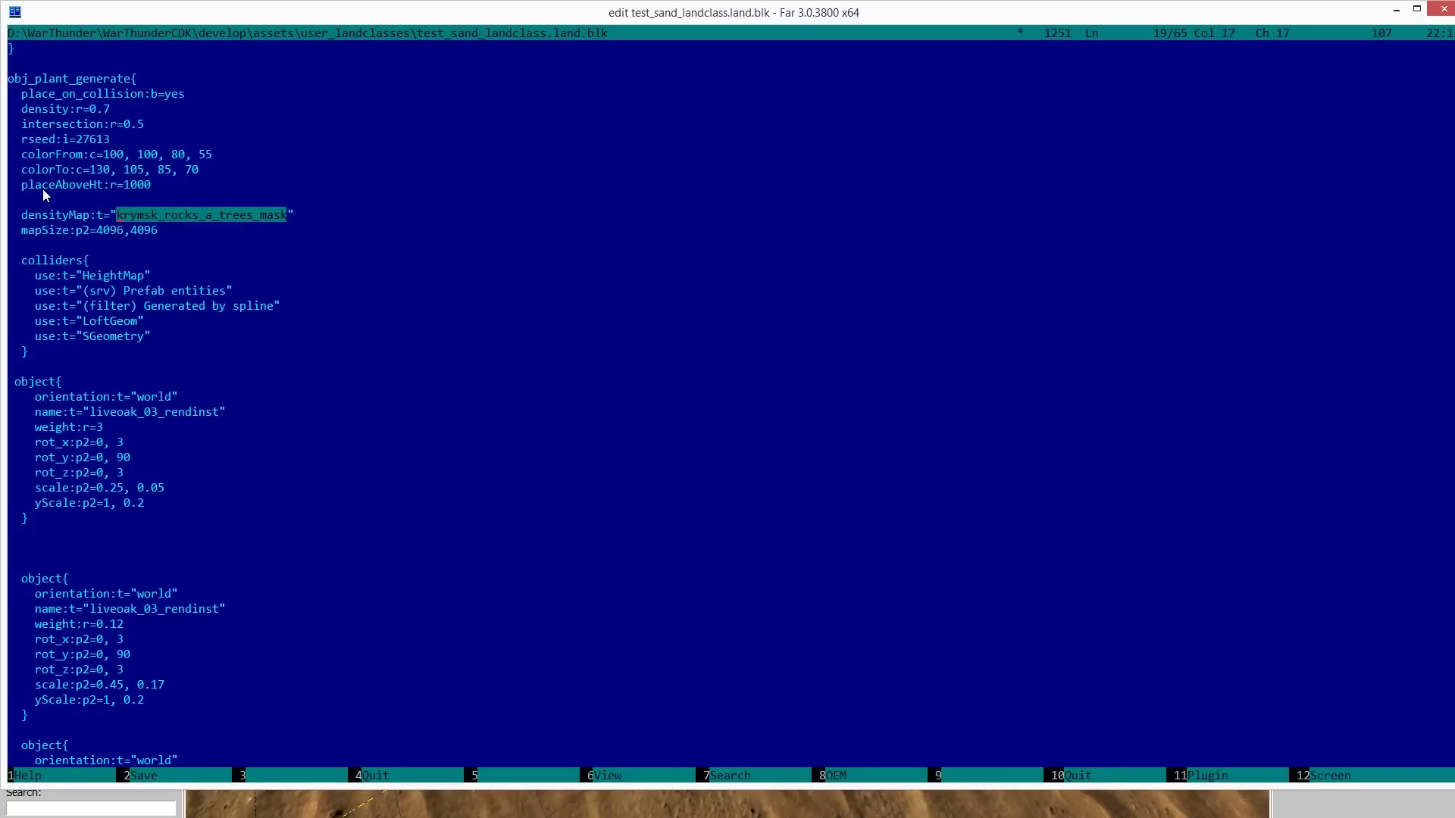
key("Escape")
key("Down")
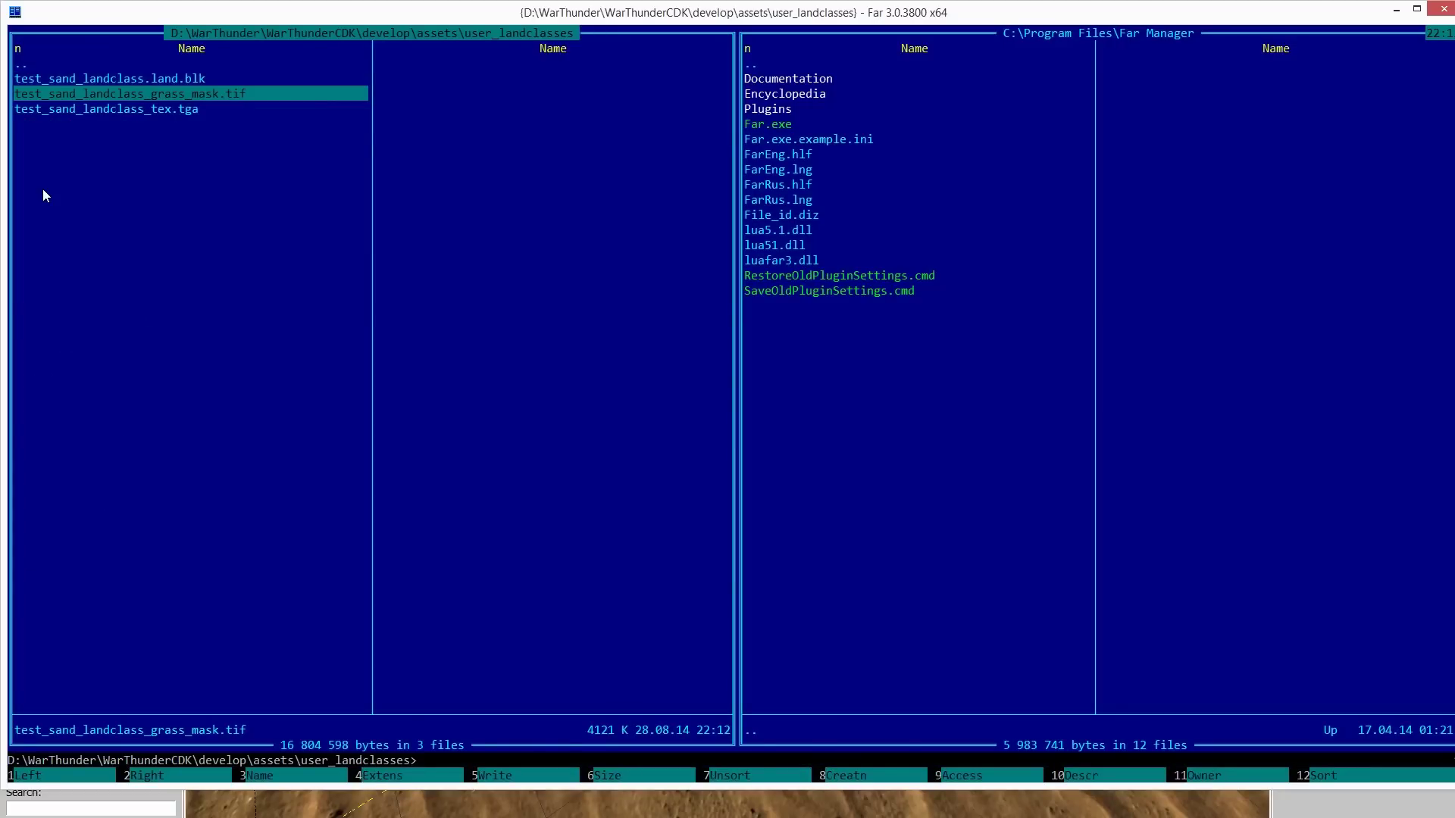
key("ctrl")
key("Up")
key("F4")
key("ctrl+shift+Right")
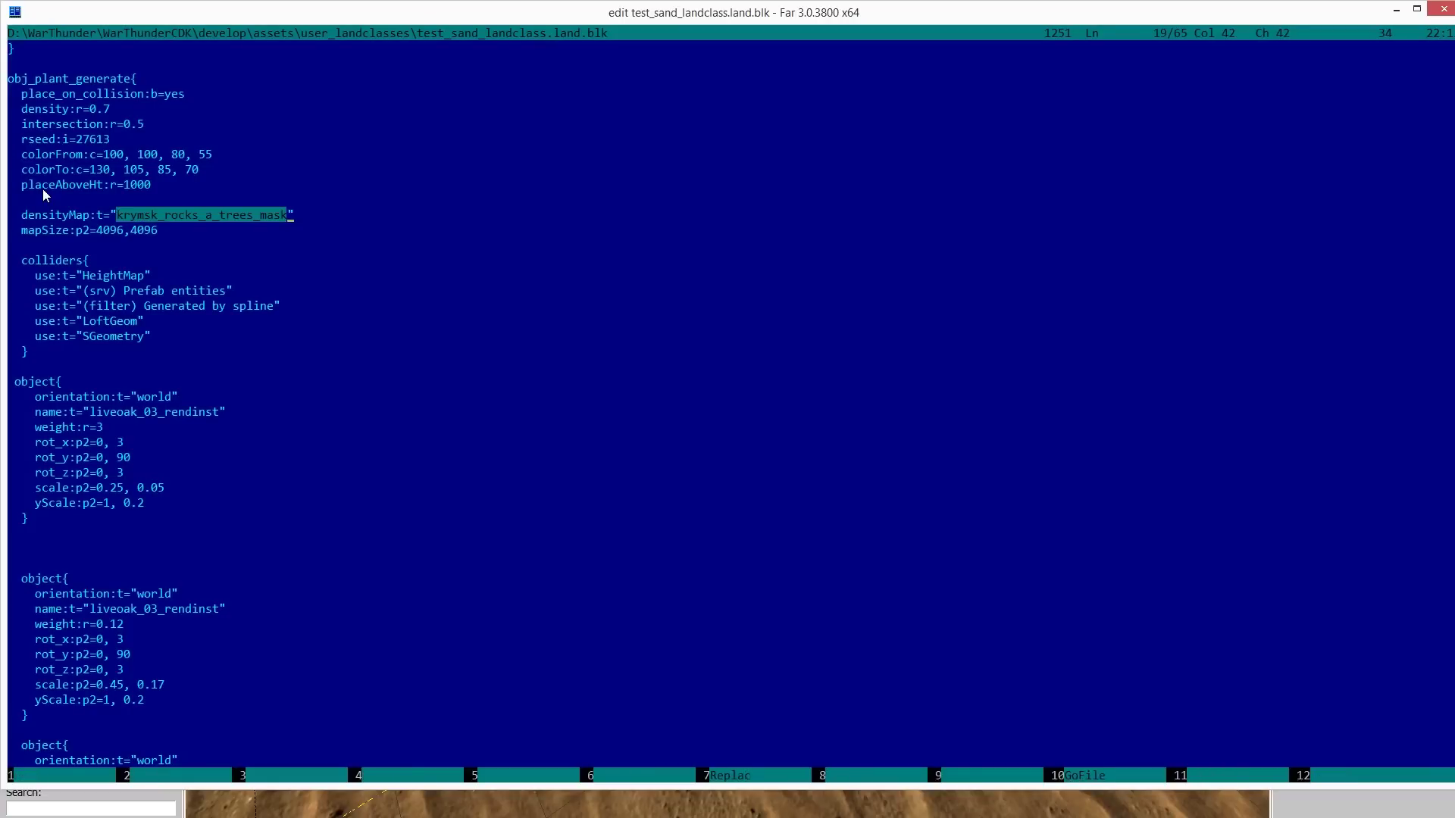
type("test_sand_landclass_grass_mask.tif")
key("ctrl+BackSpace")
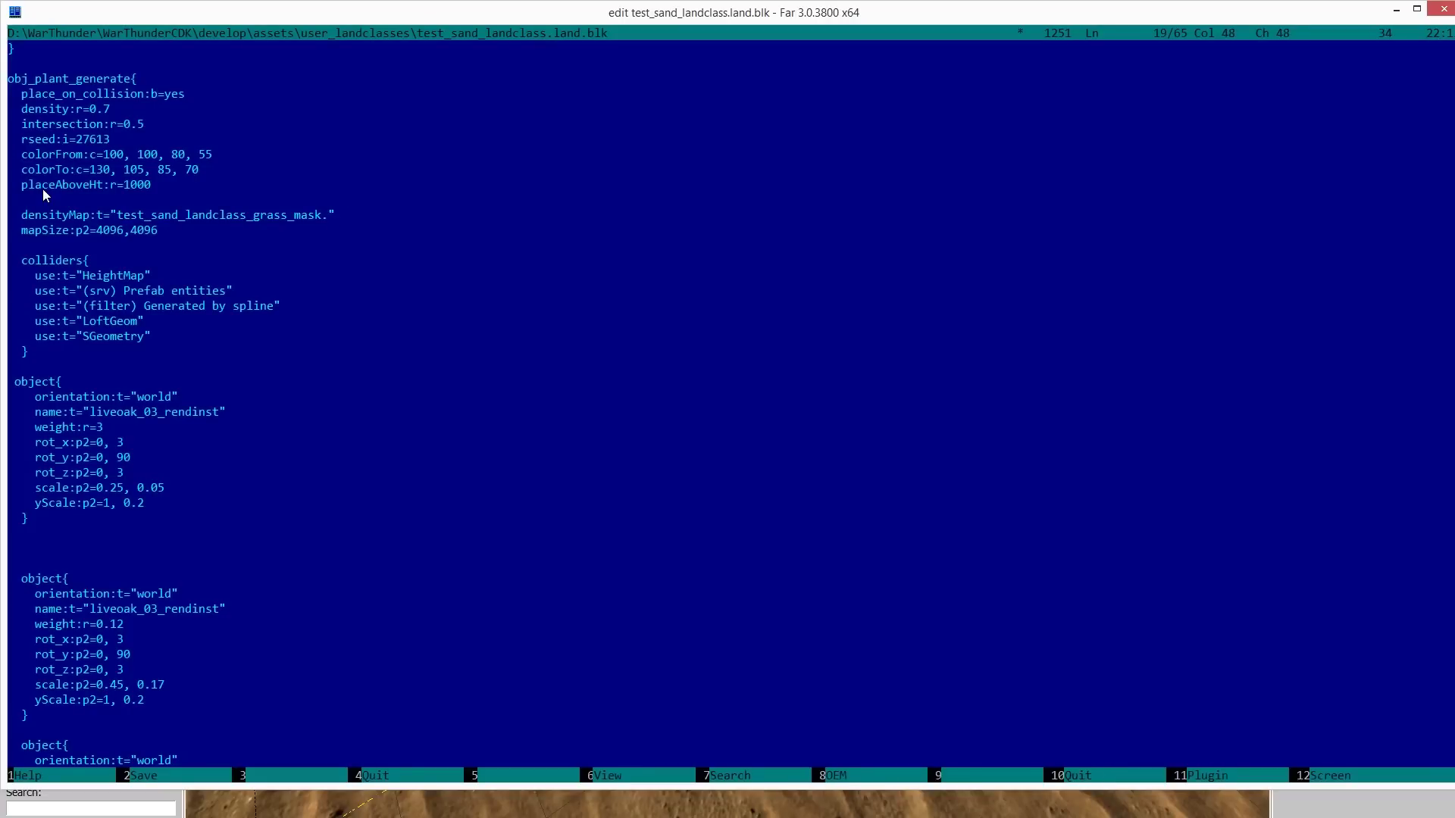
Set the plant block's mapSize to 2048,2048.
key("Down")
key("Left")
key("ctrl+shift+Left")
type("2048")
key("Left")
key("Left")
key("Left")
key("ctrl+shift+Left")
type("2048")
Review the obj_plant_generate parameters, from density, intersection and colours down to the colliders and object entries.
key("Up")
key("Up")
key("Up")
key("Up")
key("Up")
key("Up")
key("Up")
key("Up")
key("Up")
key("Up")
key("Left")
key("Left")
key("Left")
key("Left")
key("Left")
key("Left")
key("Left")
key("Left")
key("Left")
key("Left")
key("Left")
key("Left")
key("Left")
key("Left")
key("Left")
key("Down")
key("Down")
key("Down")
key("Down")
key("Down")
key("Down")
key("Down")
key("Down")
key("Down")
key("Down")
key("Down")
key("Down")
key("Down")
key("Down")
key("Down")
key("Down")
key("Down")
key("Left")
key("Left")
key("Left")
key("Left")
key("Left")
key("Left")
key("Left")
key("Left")
key("Page_Down")
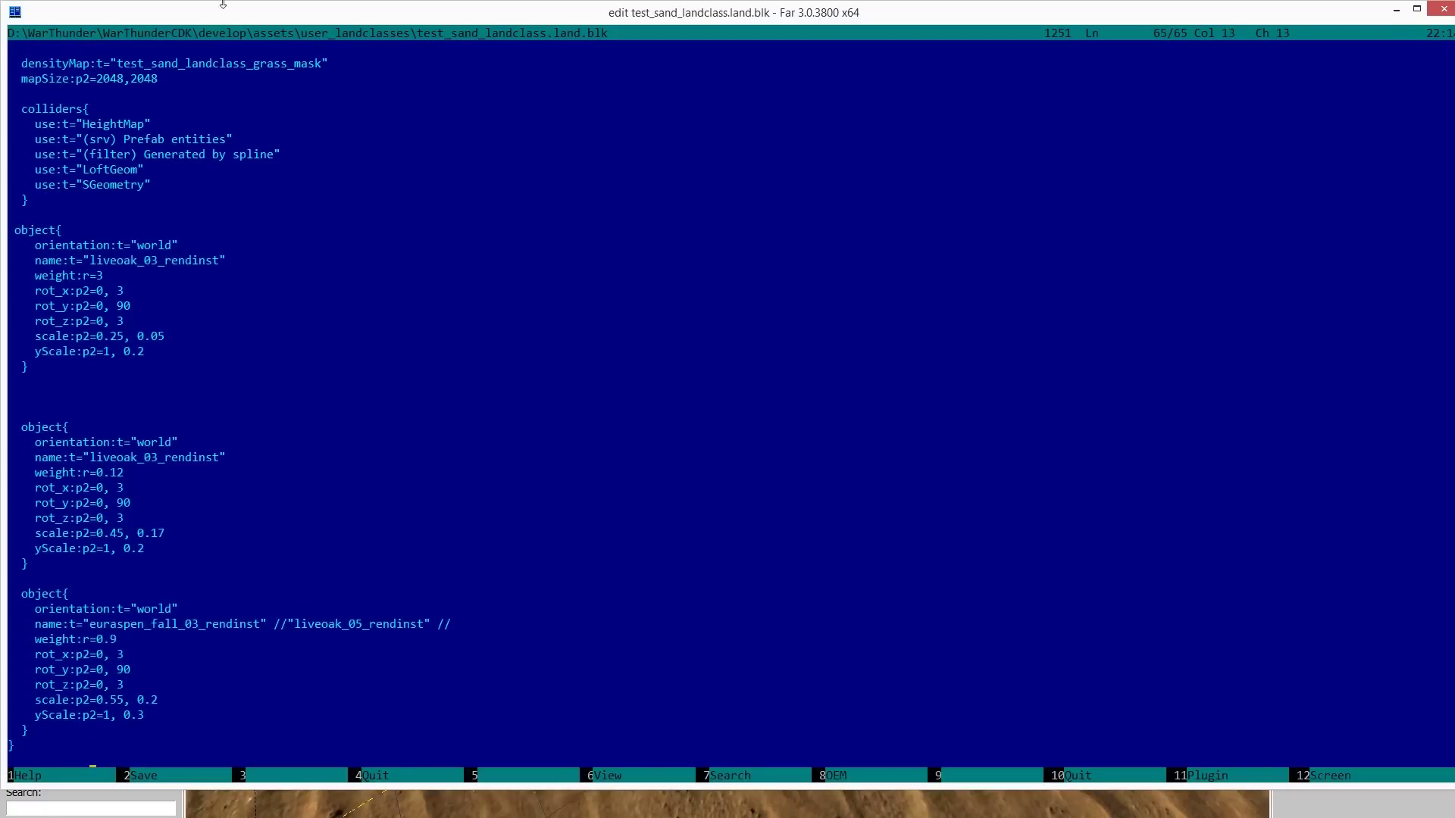
Switch to Asset Viewer, expand the vegetation folder and inspect the afr_dead_bush_a model.
left_click(194, 796)
key("alt+Tab")
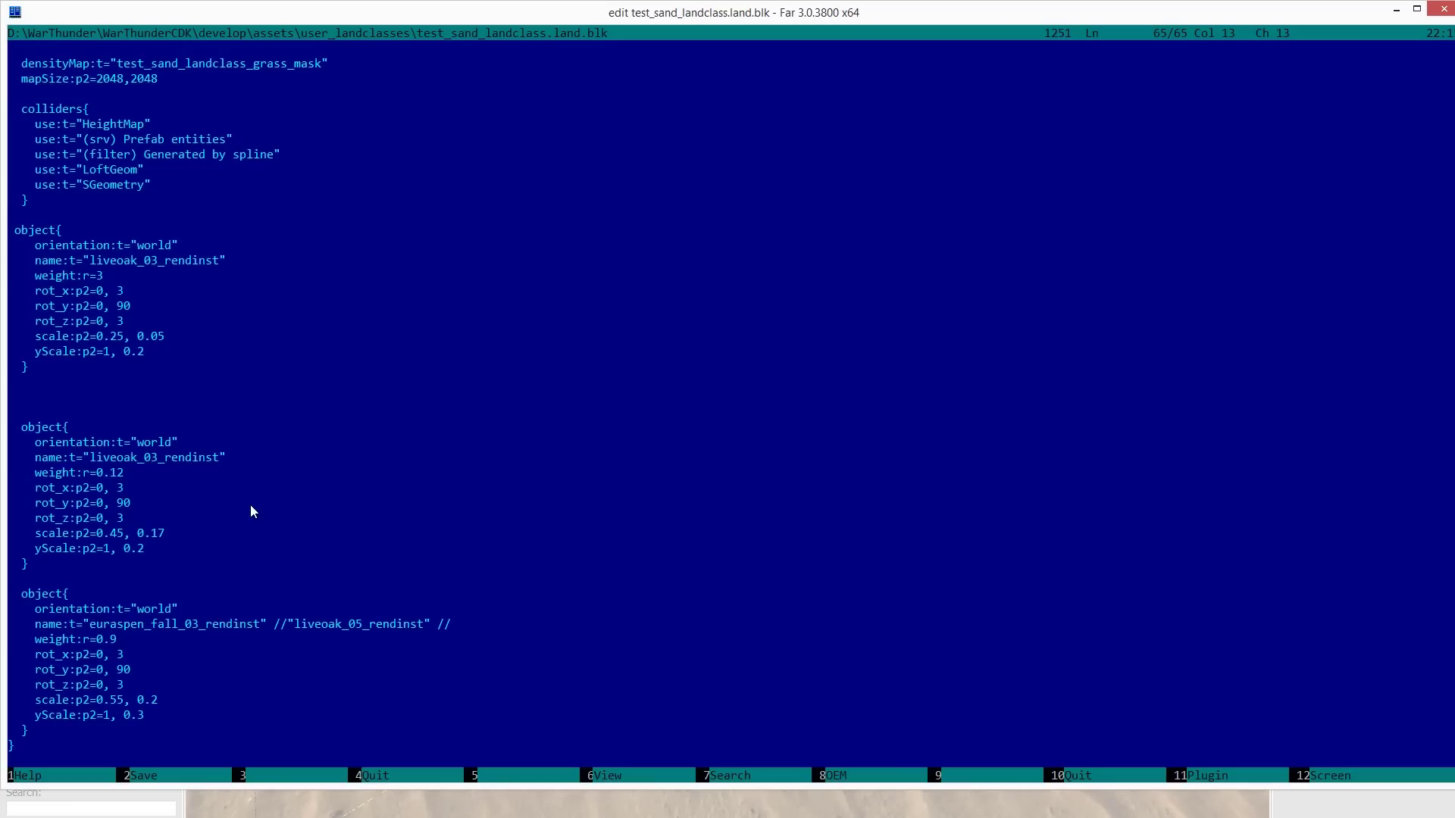
key("alt+Tab")
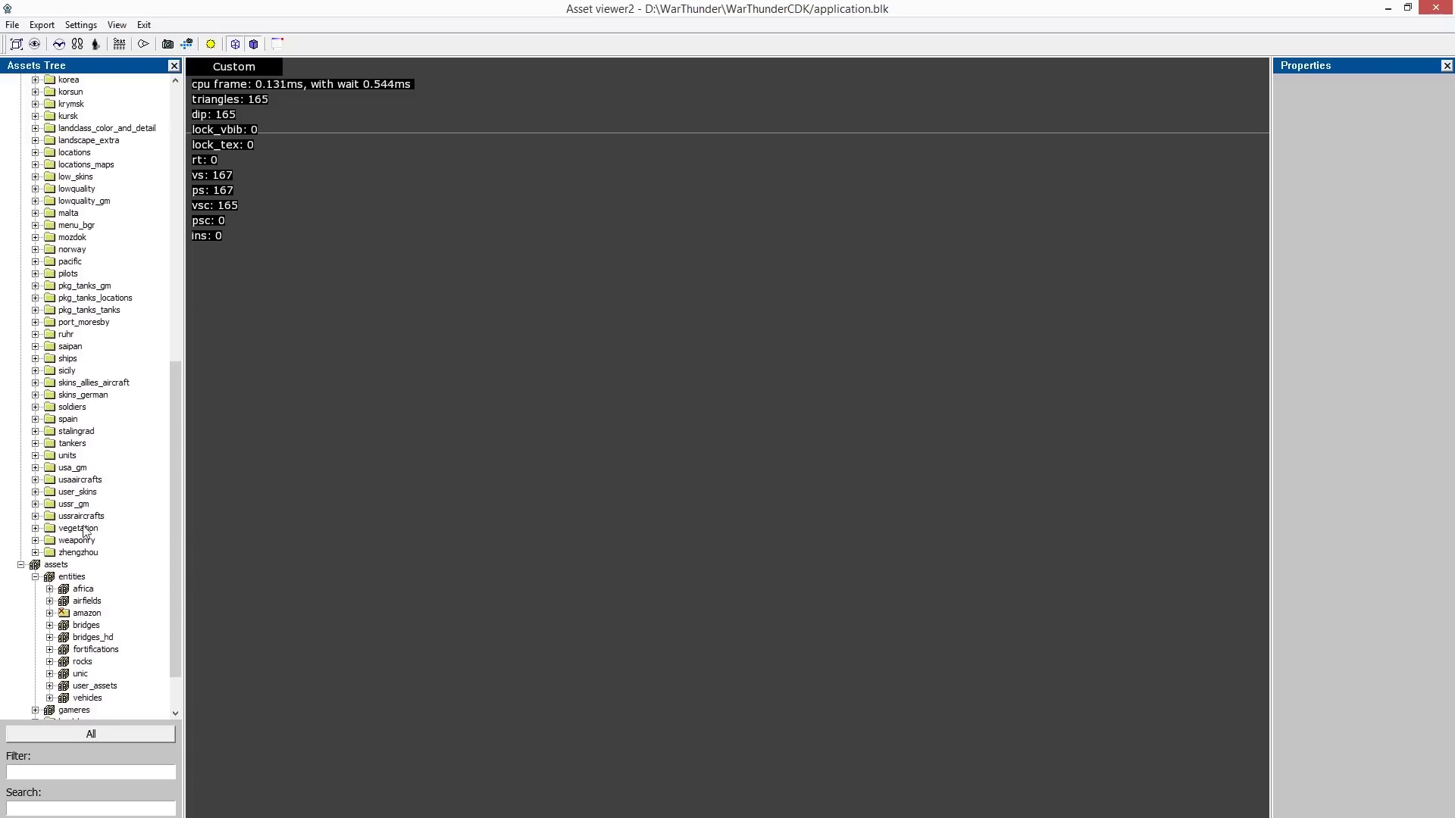
left_click(37, 528)
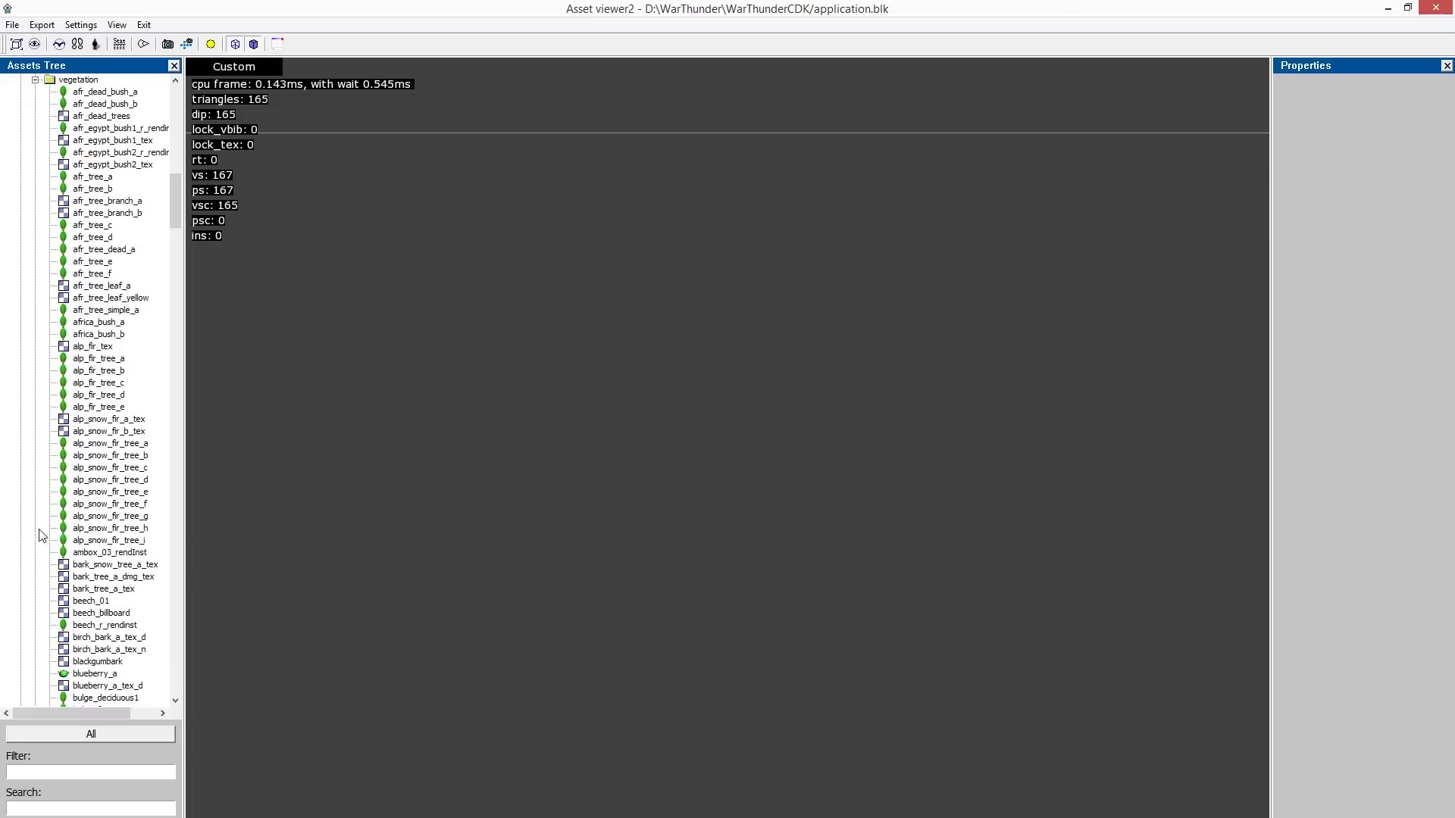
left_click(105, 92)
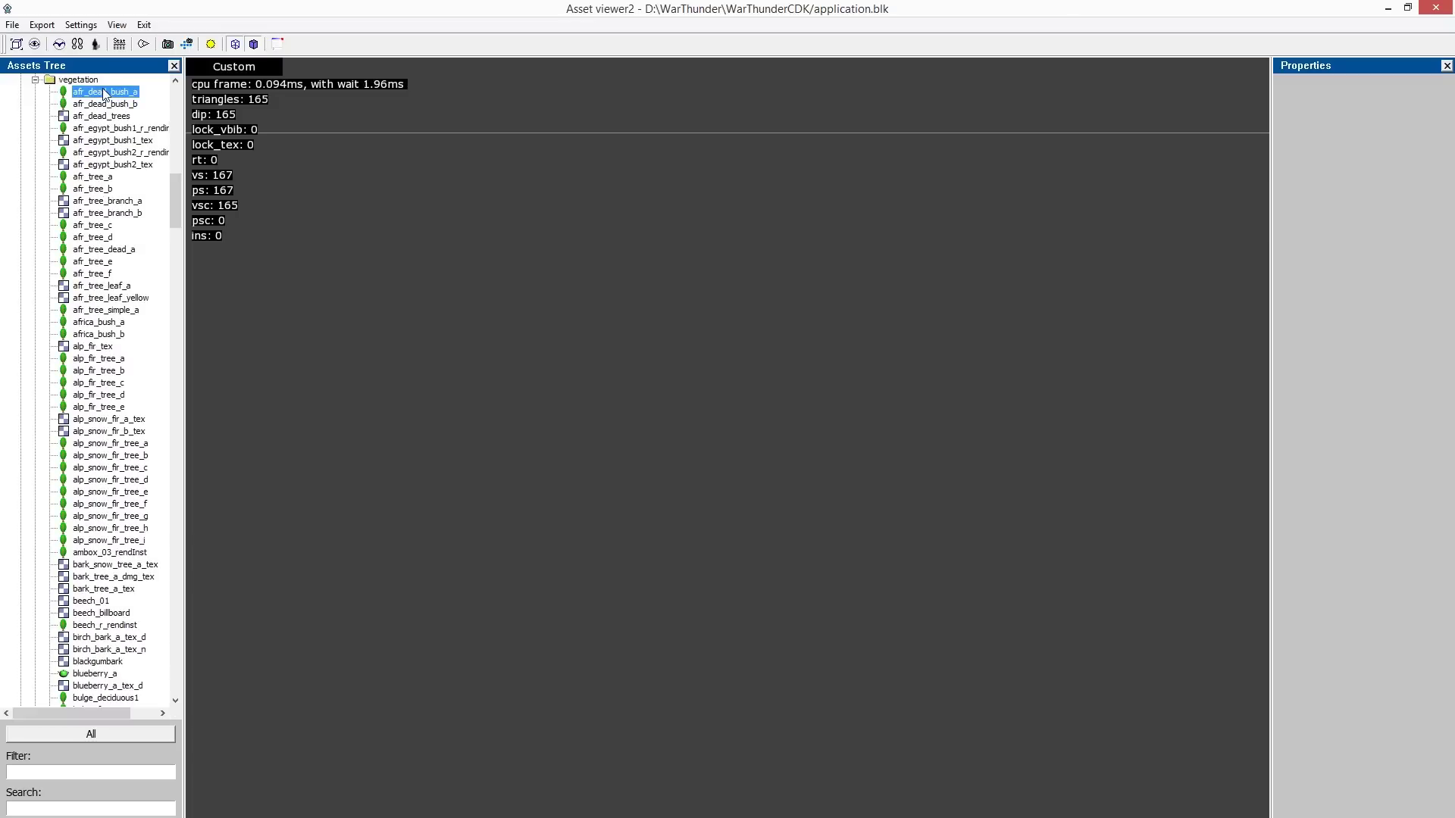
left_click(452, 252)
key("z")
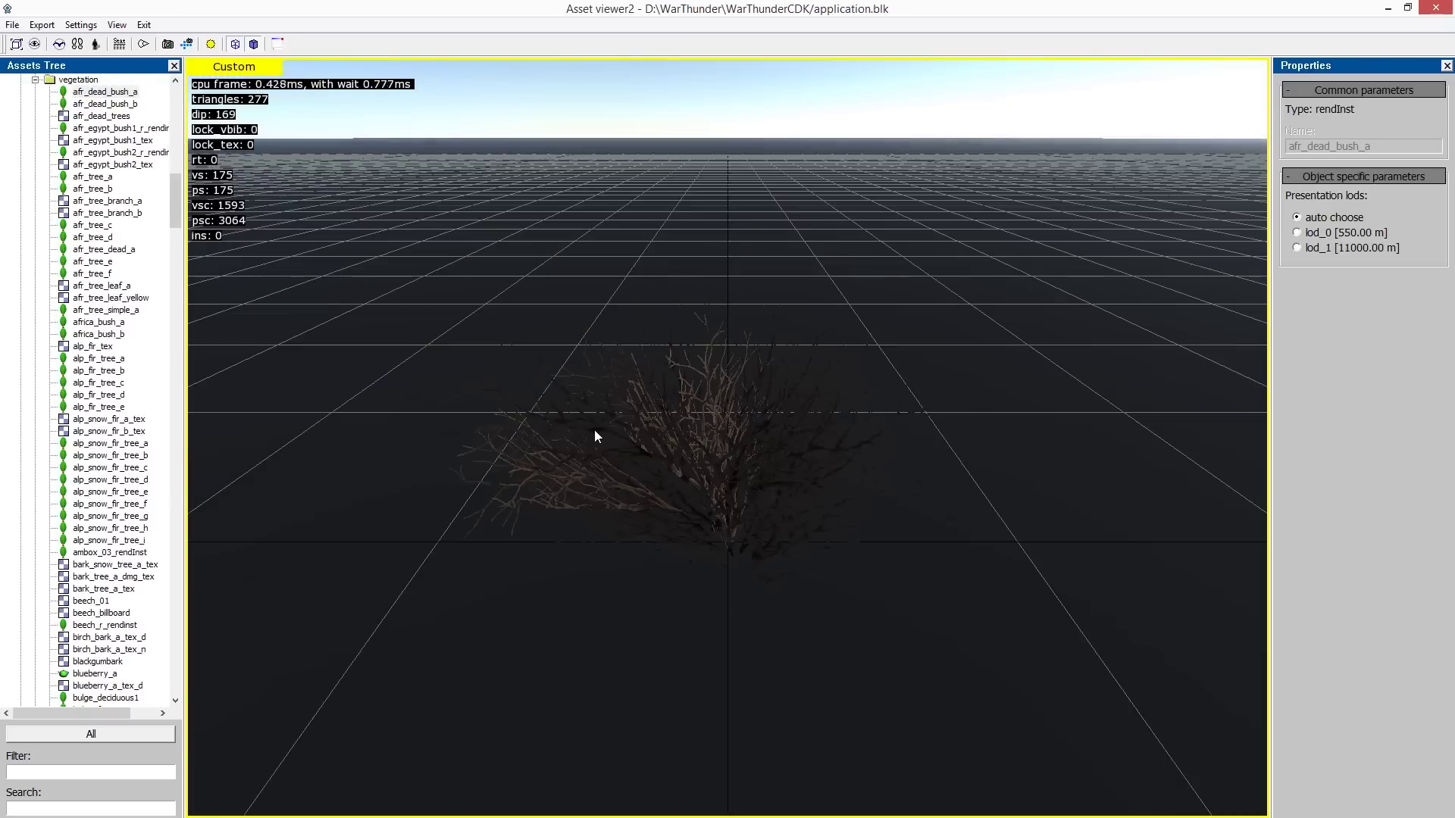
middle_click_drag(594, 429, 449, 145, "alt")
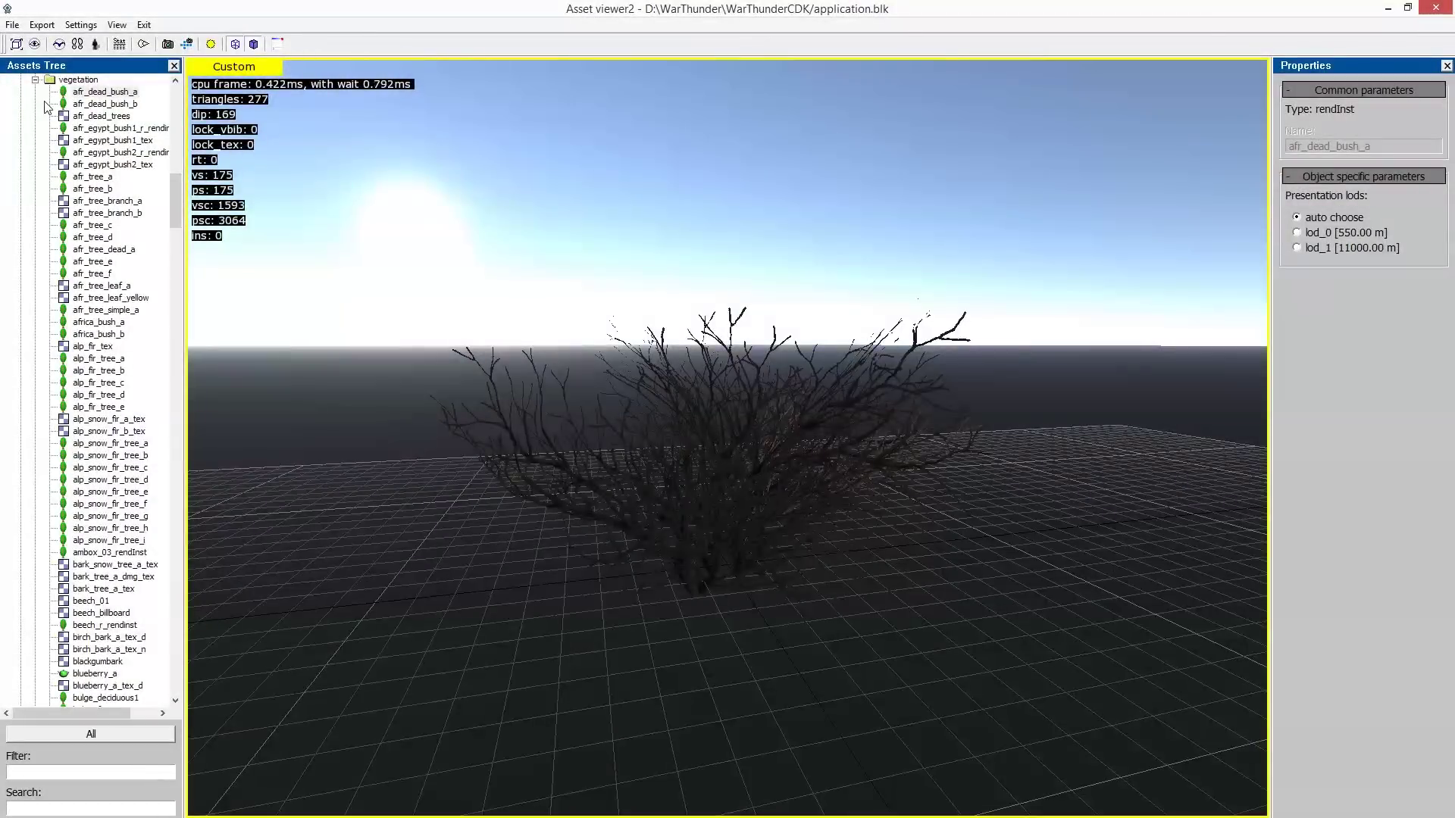
Preview afr_dead_bush_b and compare it with afr_dead_bush_a from several sides.
left_click(105, 104)
left_click(735, 517)
middle_click_drag(735, 516, 528, 563, "alt")
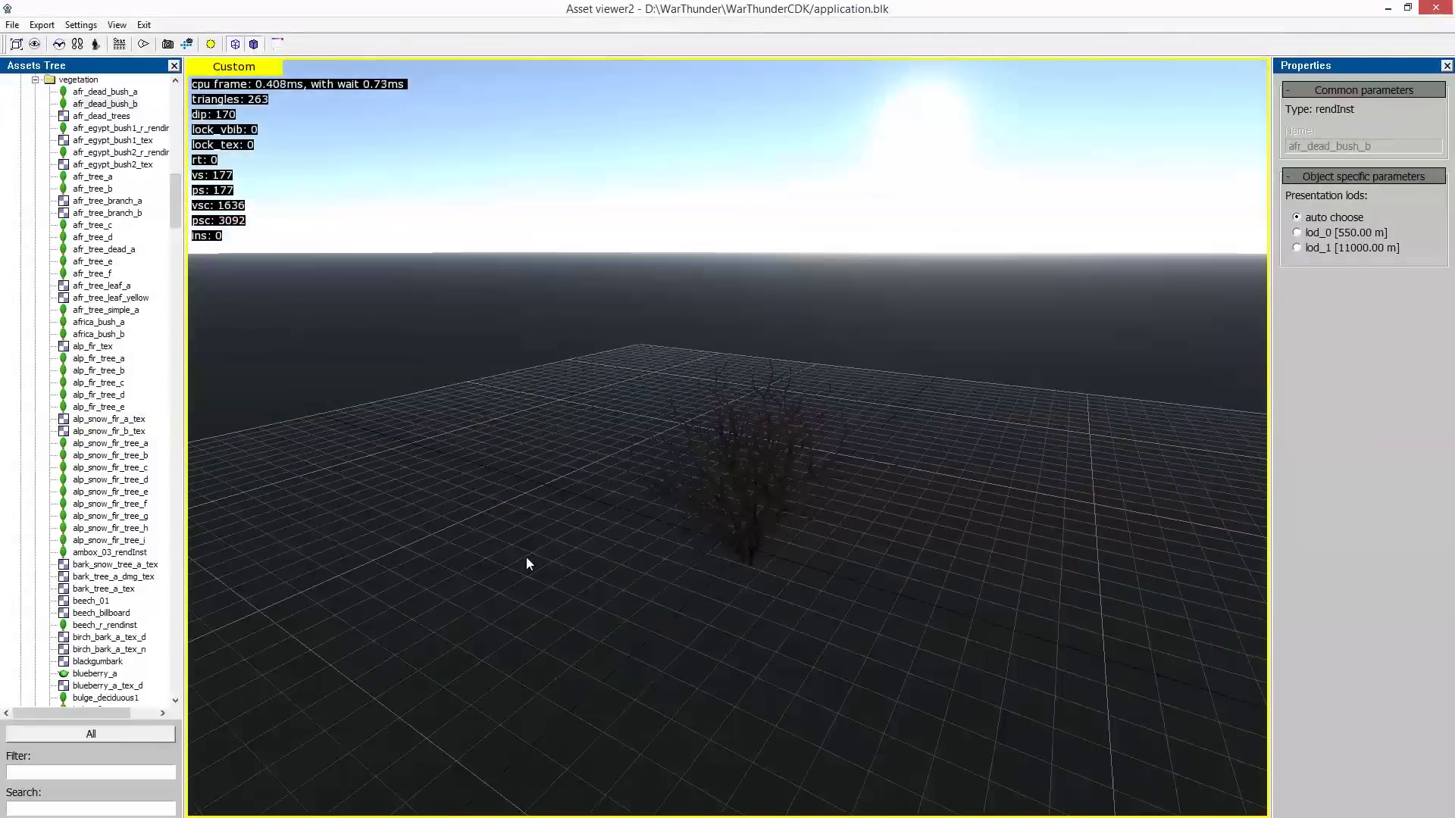
left_click(111, 93)
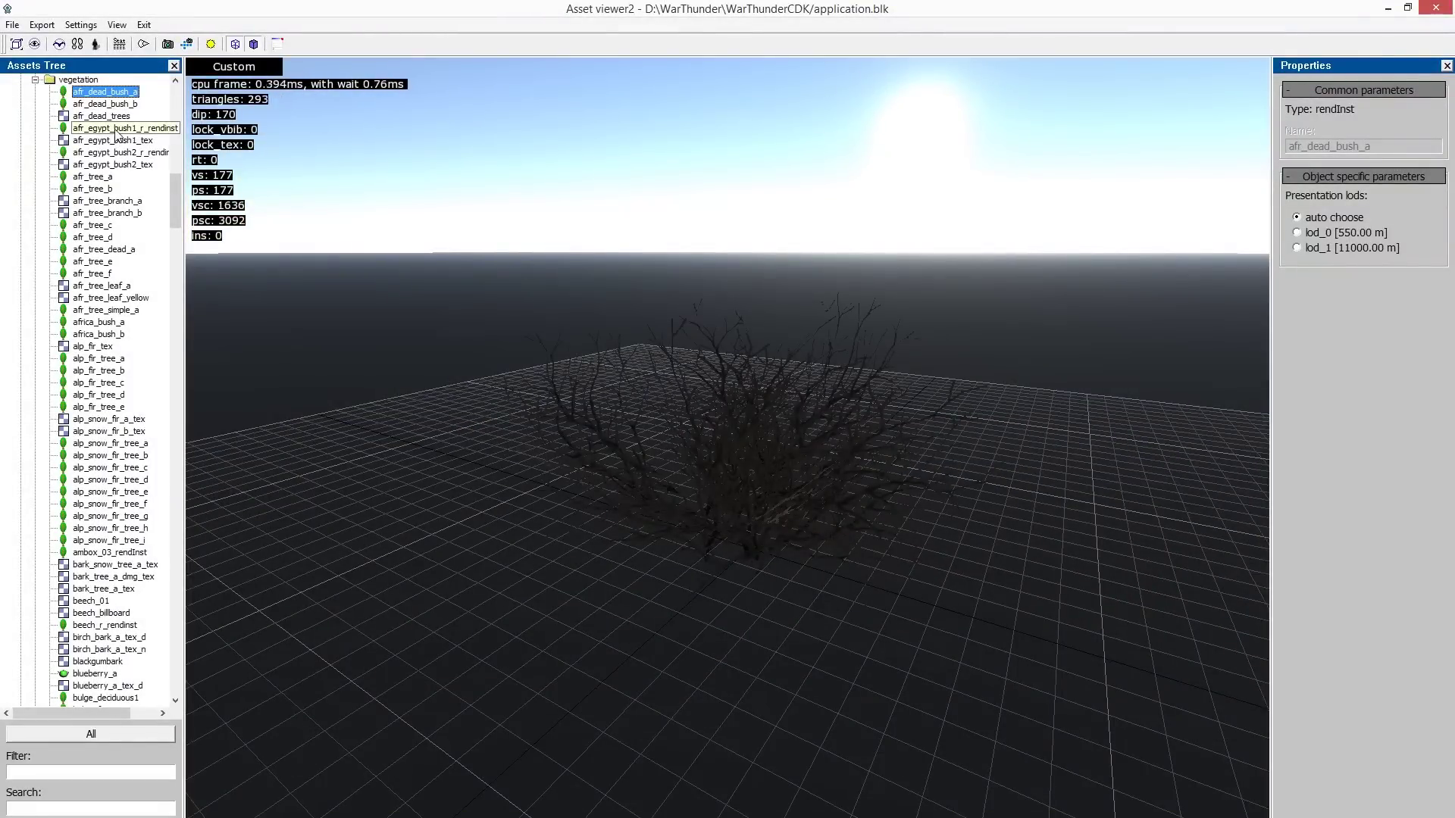
middle_click_drag(851, 497, 338, 503, "alt")
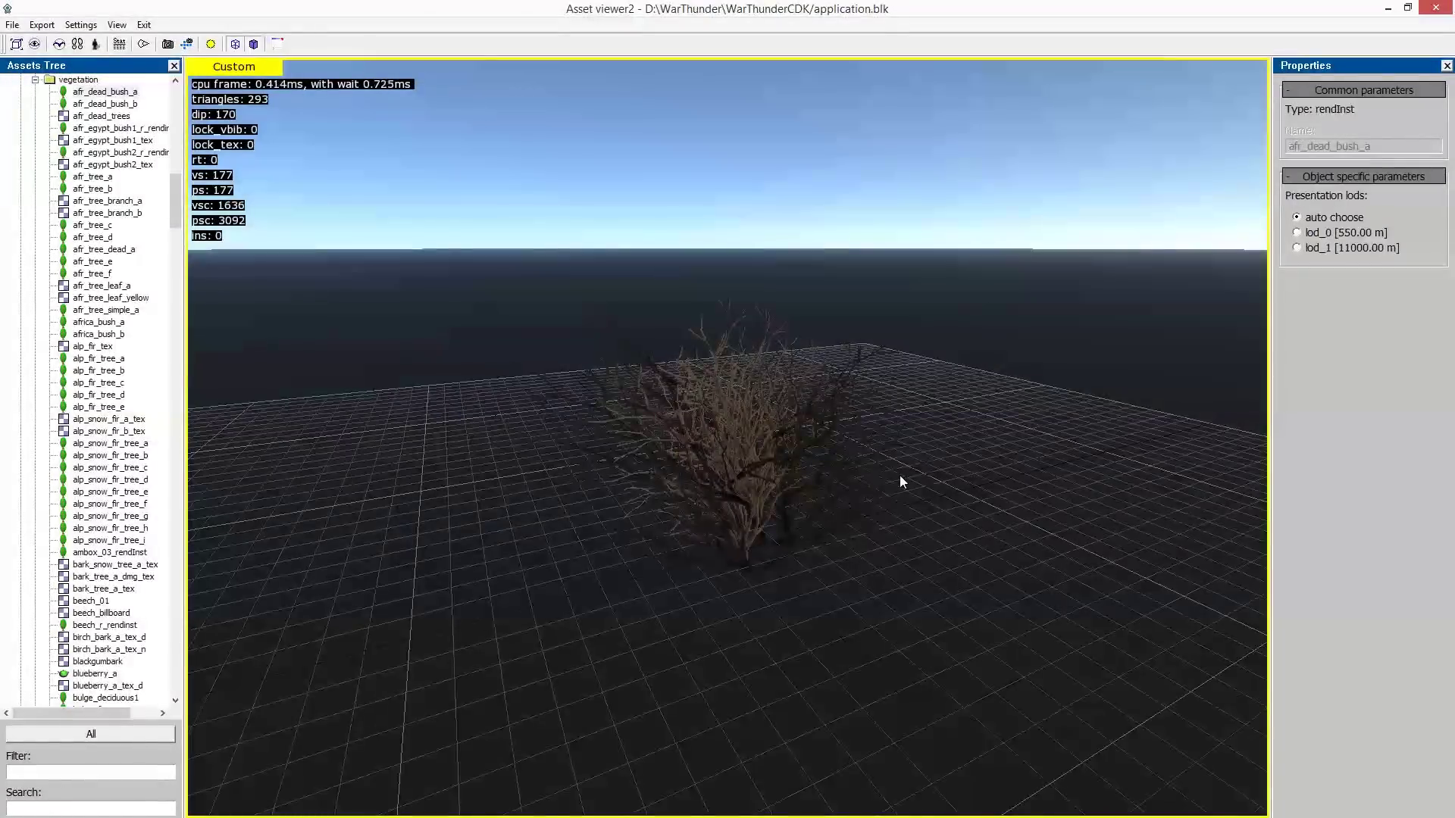
middle_click_drag(900, 480, 598, 491, "alt")
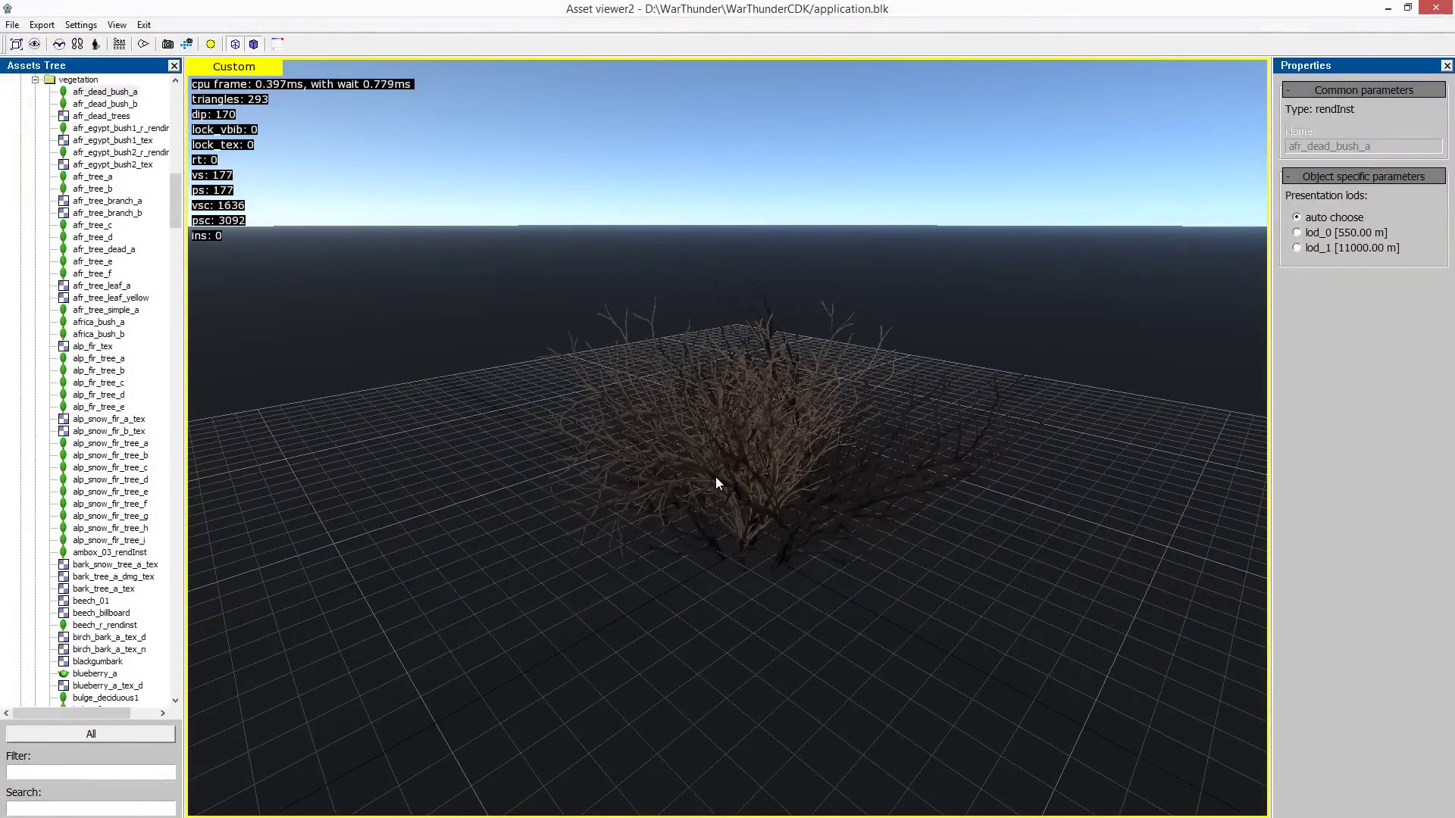
Return to test_sand_landclass.land.blk in Far and delete the euraspen_fall_03_rendinst object block with its leftover blank lines.
key("alt+Tab")
key("alt+Tab")
key("alt+Tab")
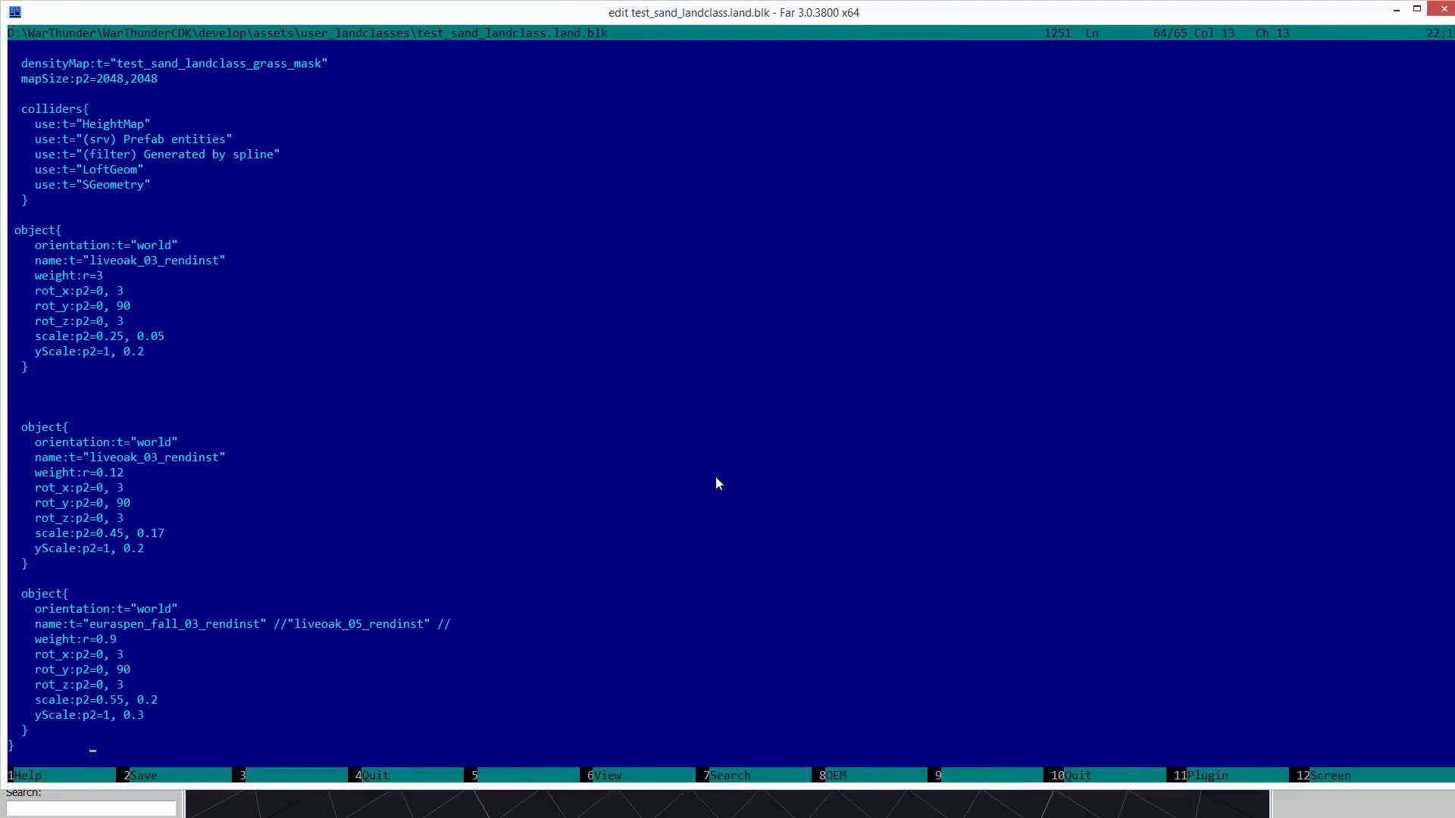
key("Up")
key("Up")
key("Up")
key("Up")
key("Up")
key("Up")
key("Up")
key("Down")
key("Down")
key("Down")
key("Down")
key("Down")
key("Down")
key("Left")
key("Left")
key("Left")
key("Left")
key("Left")
key("Left")
key("shift+Up")
key("shift+Up")
key("shift+Up")
key("shift+Up")
key("shift+Up")
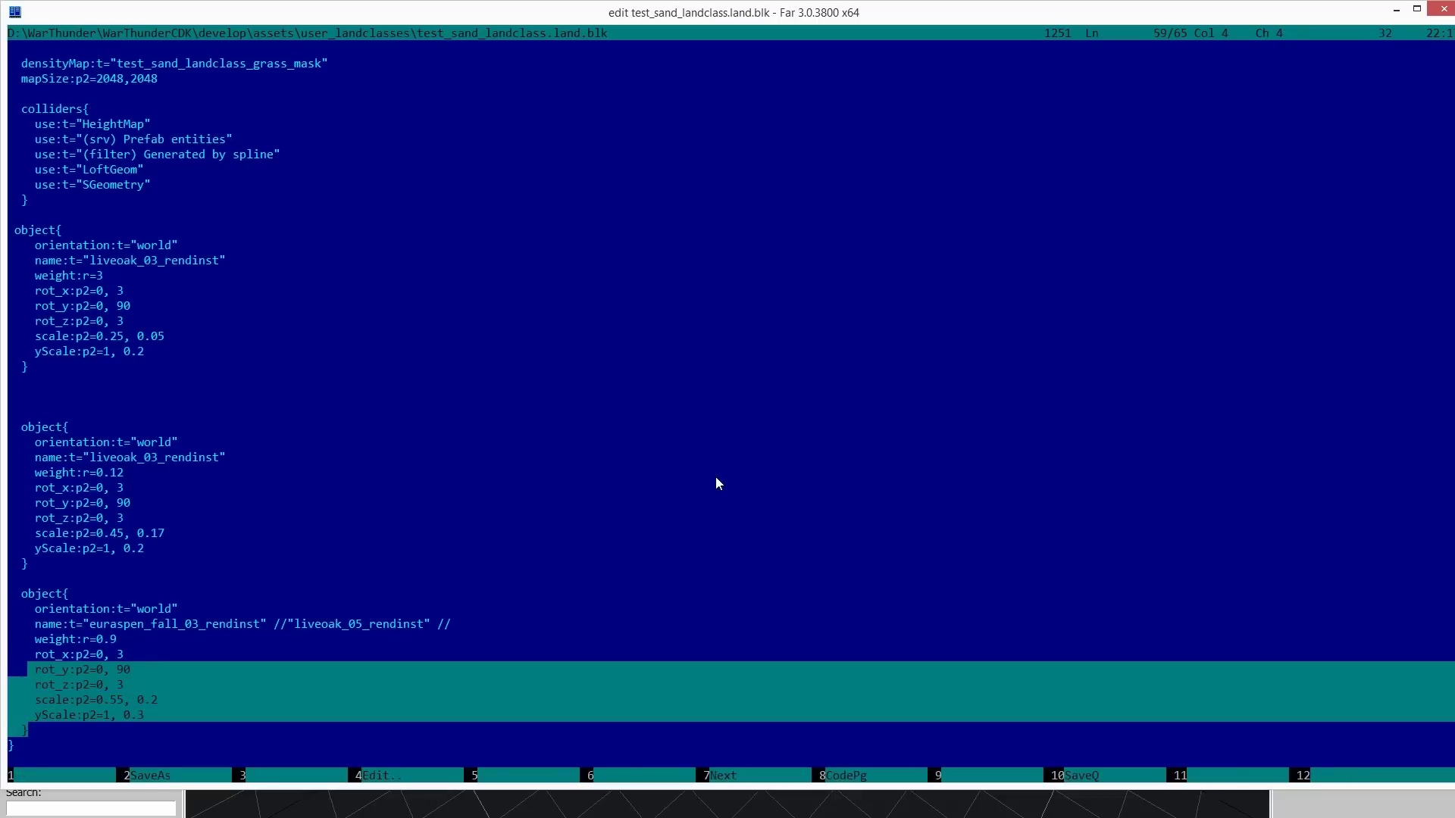
key("shift+Up")
key("shift+Up")
key("shift+Up")
key("shift+Up")
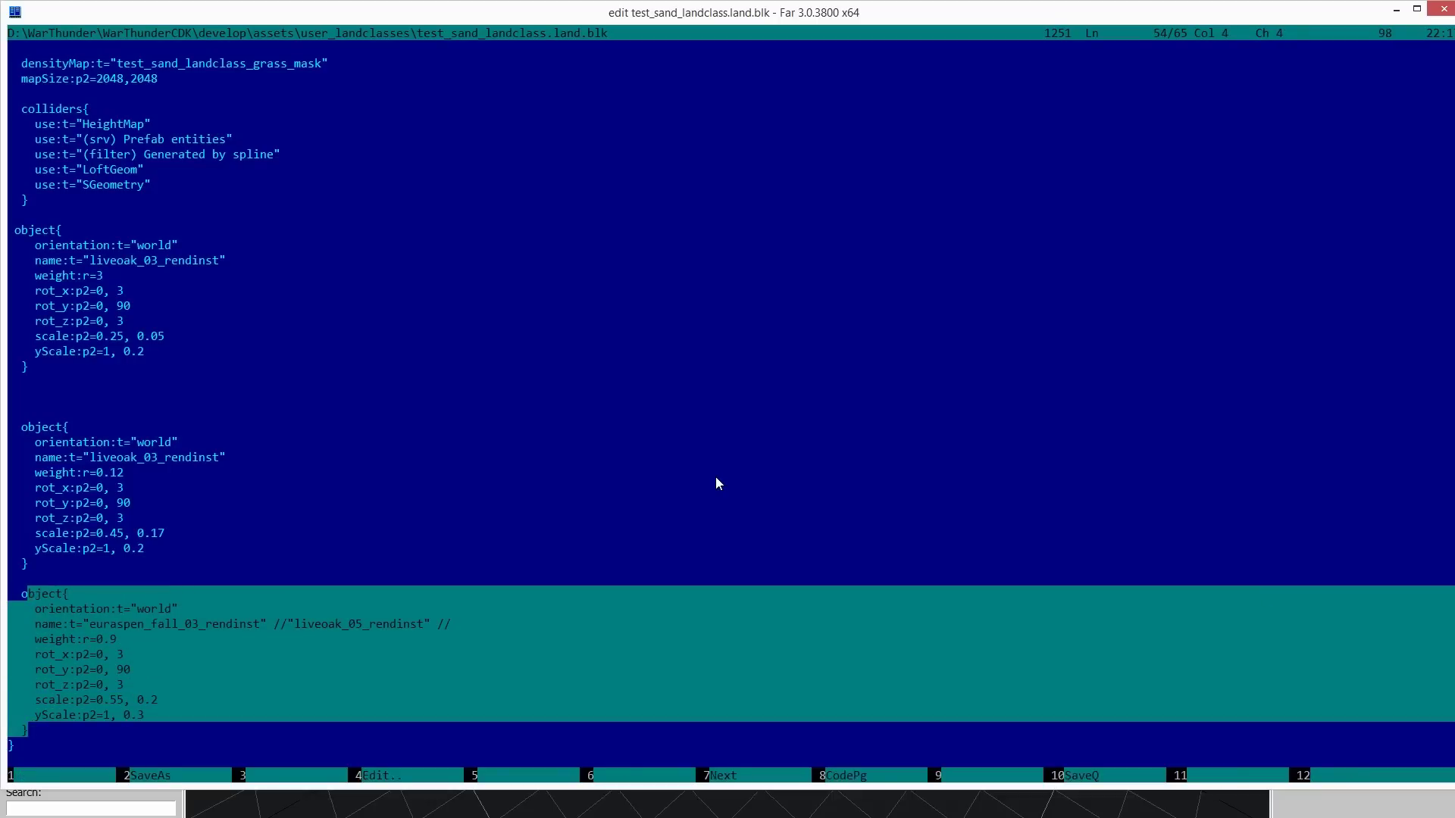
key("shift+Left")
key("Delete")
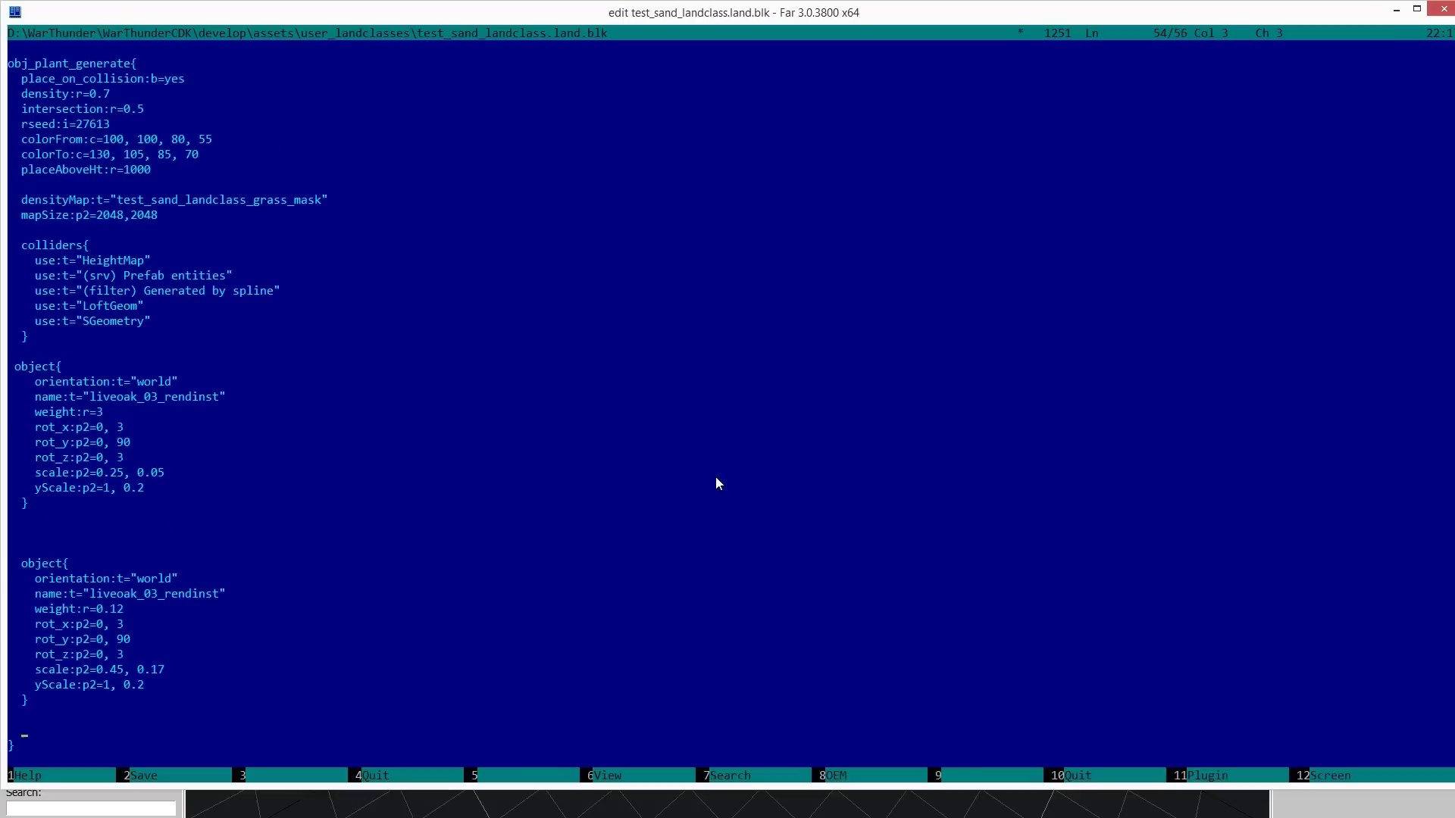
key("BackSpace")
key("BackSpace")
key("BackSpace")
key("BackSpace")
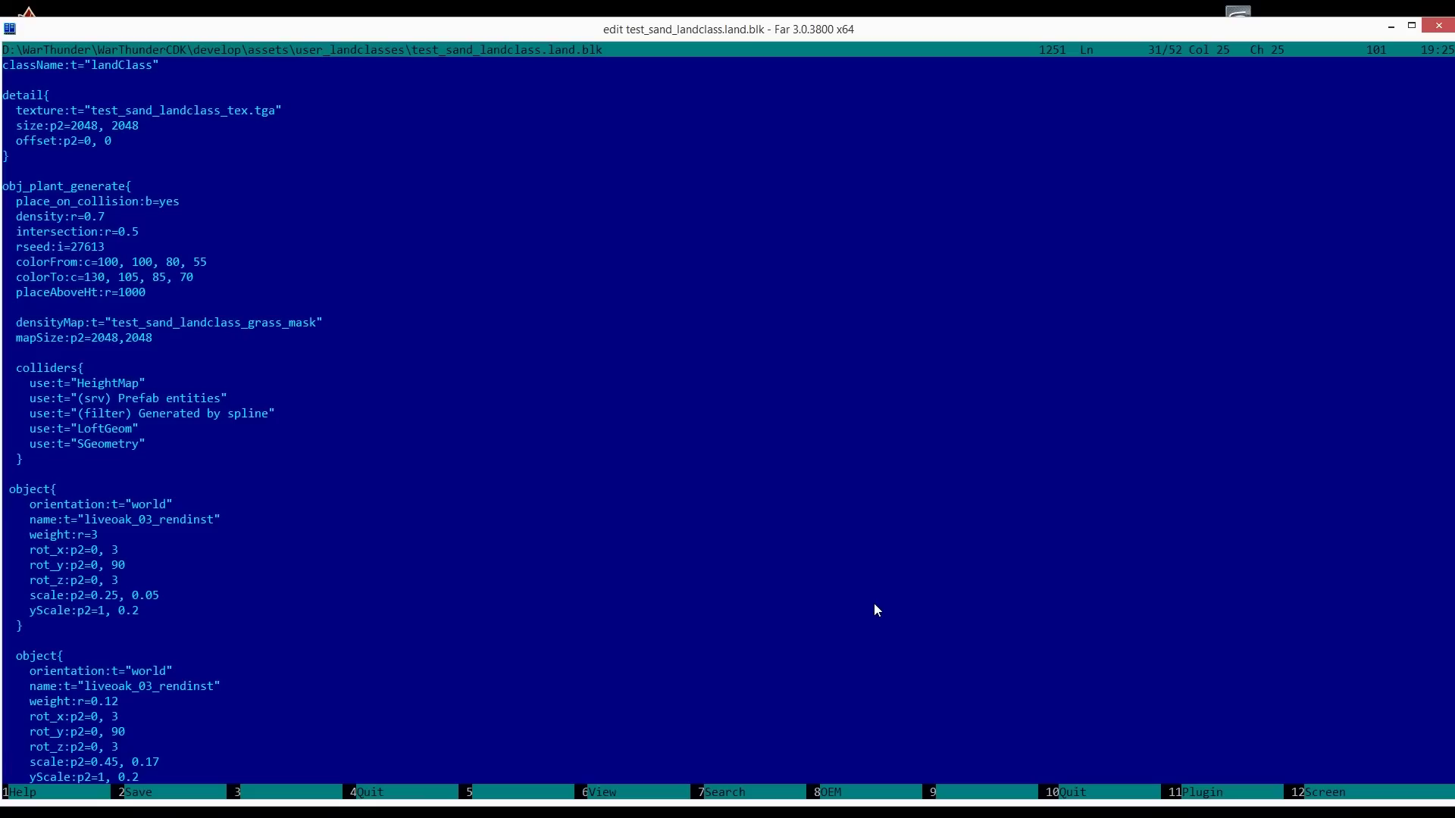
Change the first object's name to afr_dead_bush_a and copy that name.
key("ctrl+Right")
key("ctrl+shift+Left")
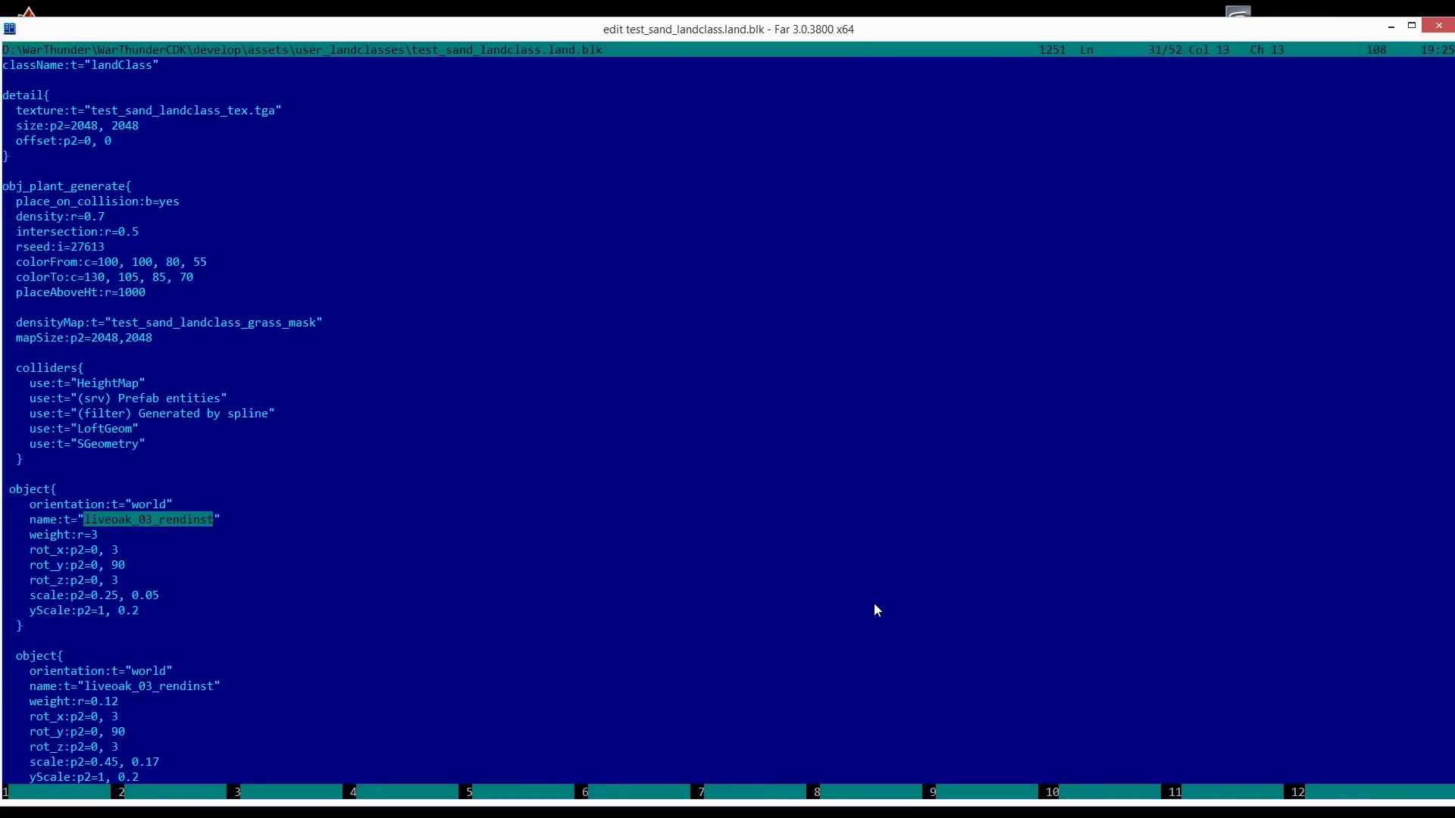
type("afr")
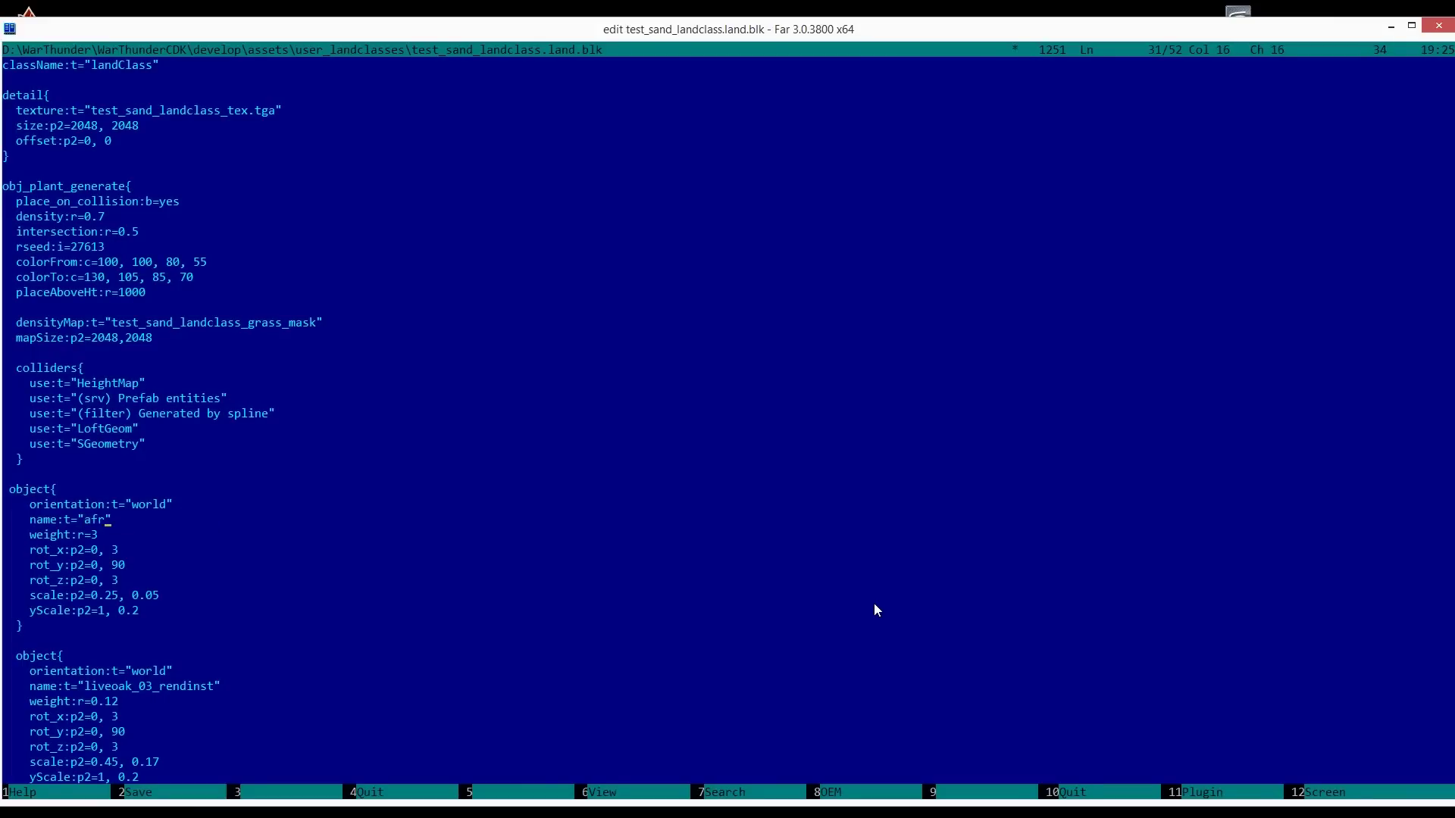
type("dead_bush_a")
key("ctrl+shift+Left")
key("ctrl+c")
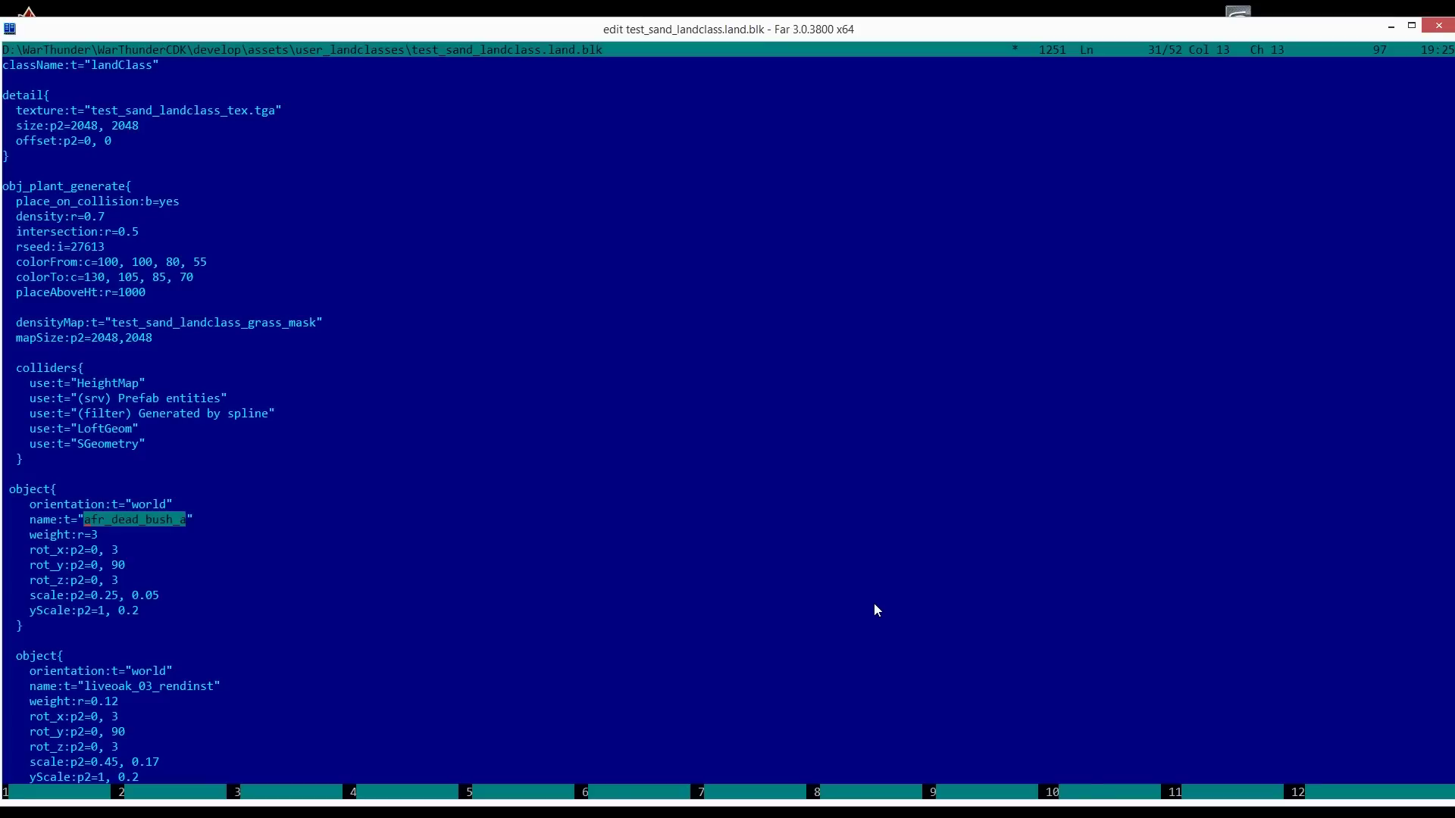
Change the second object's name from the liveoak entry to afr_dead_bush_è using the copied bush name.
key("Down")
key("Down")
key("Down")
key("Down")
key("Down")
key("Down")
key("Down")
key("Down")
key("Down")
key("Down")
key("Down")
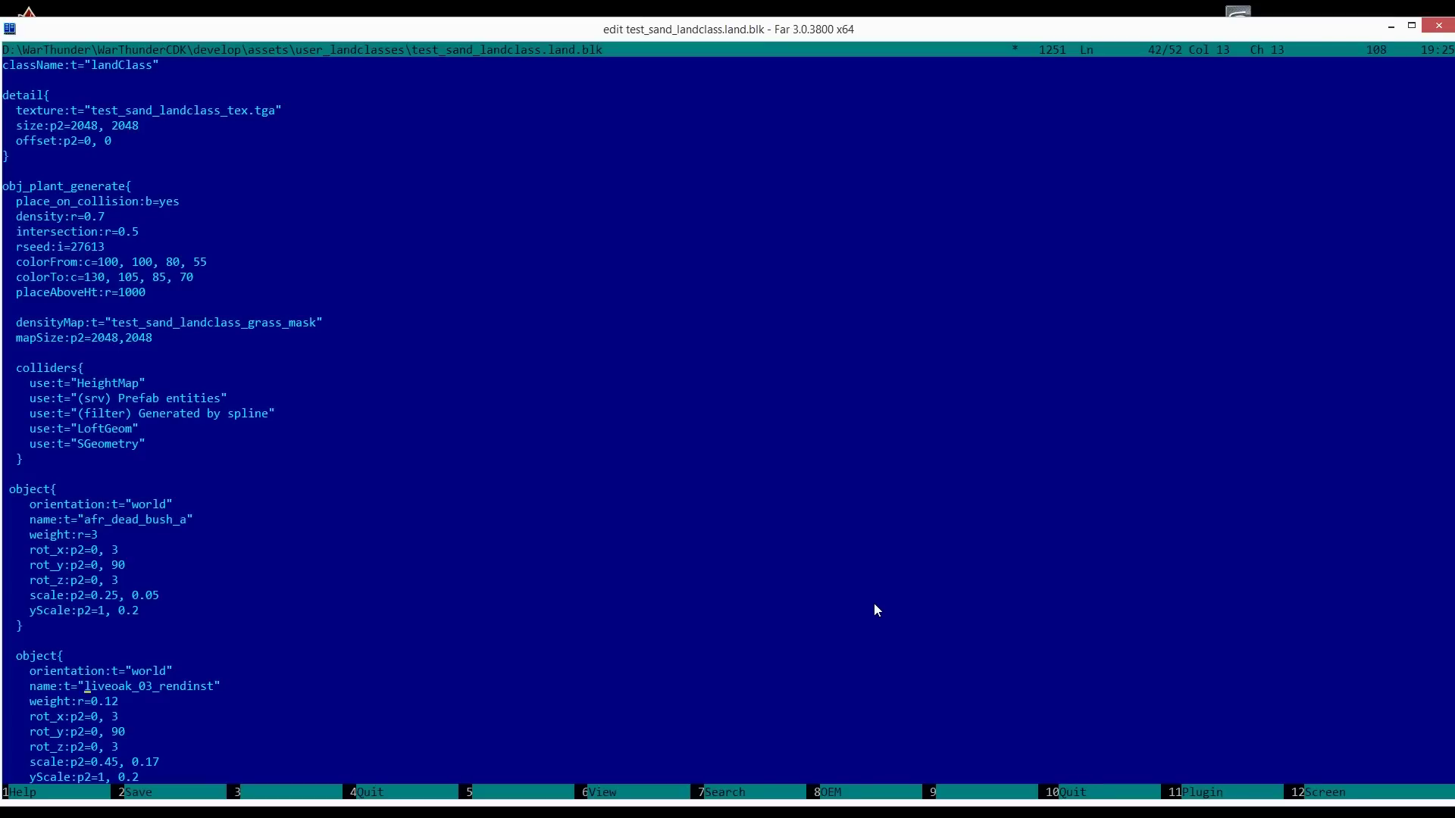
key("ctrl+shift+Right")
key("ctrl+v")
type("и")
Set the first scale value of the afr_dead_bush_a object to 1.
key("Up")
key("Up")
key("Down")
key("Left")
key("Left")
key("Left")
key("Left")
key("Left")
key("Left")
key("Left")
key("Right")
key("Right")
key("Right")
key("Right")
key("Right")
key("Right")
key("Right")
key("Right")
key("Left")
key("Left")
key("Right")
key("Right")
key("Left")
key("Left")
key("Left")
key("Left")
key("Left")
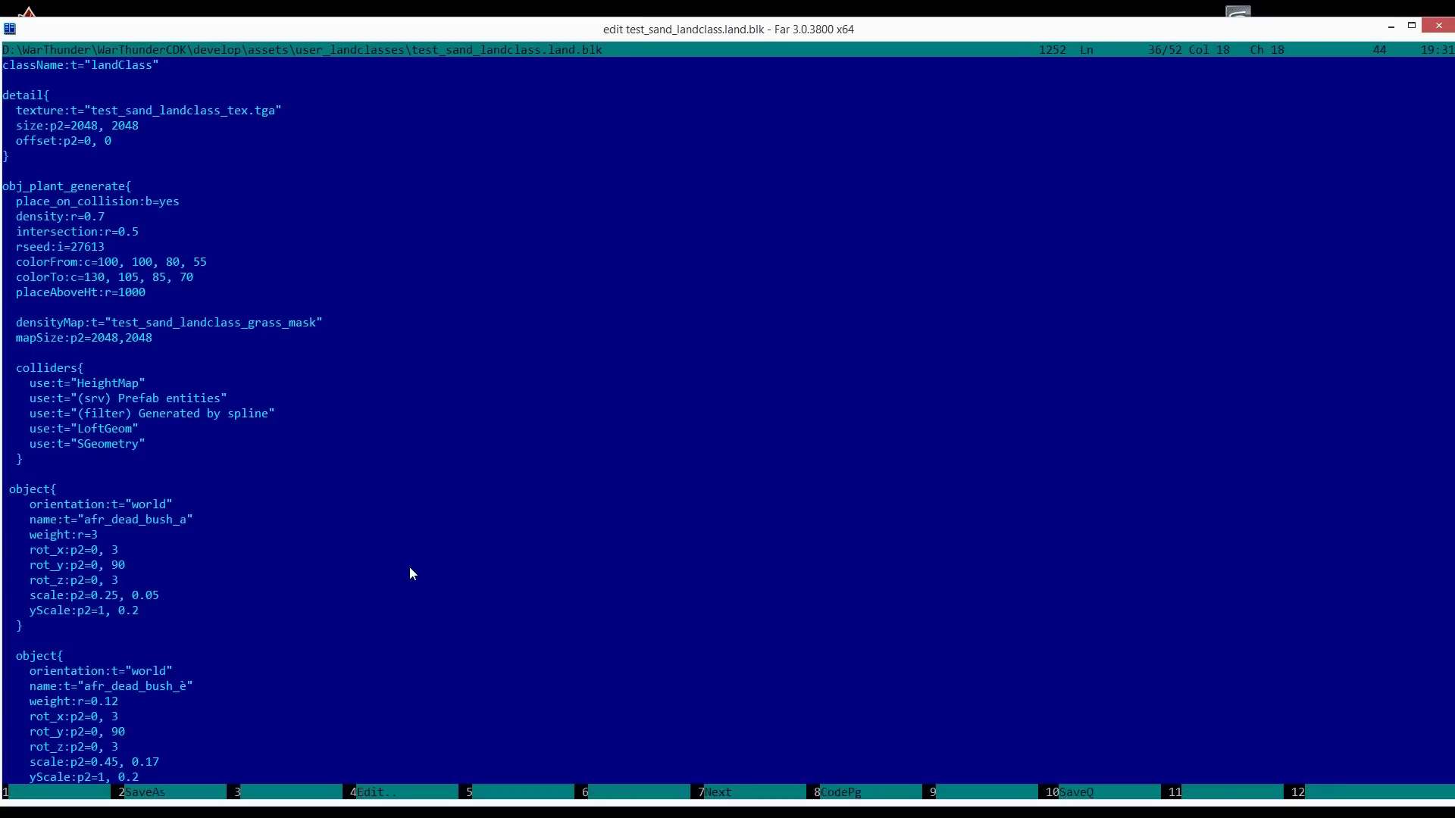
key("shift+Left")
key("shift+Left")
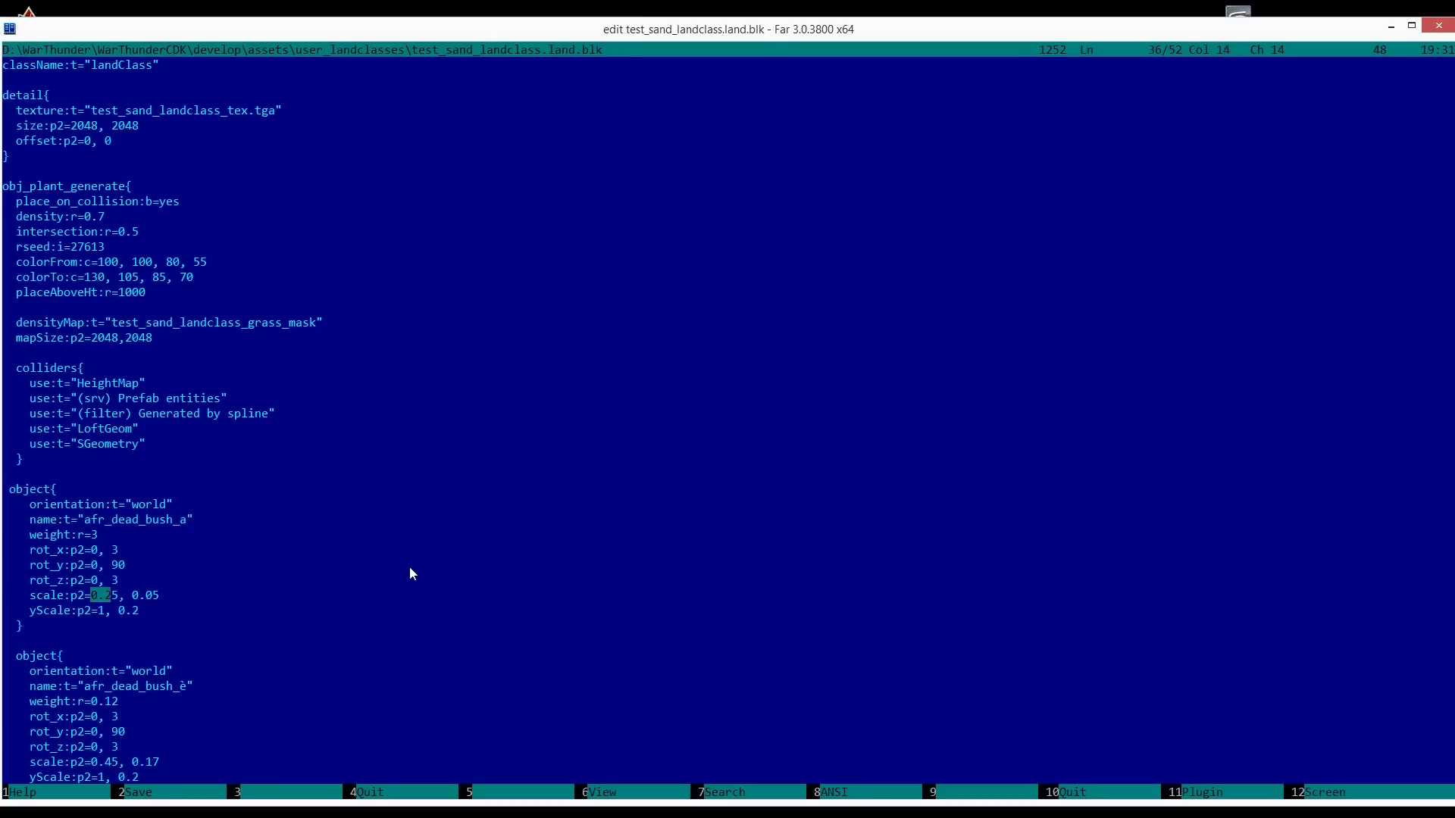
type("1")
key("Delete")
Set the first scale value of the second bush object to 0.95.
key("Down")
key("Down")
key("Down")
key("Down")
key("Down")
key("Down")
key("Down")
key("Down")
key("Down")
key("Down")
key("Down")
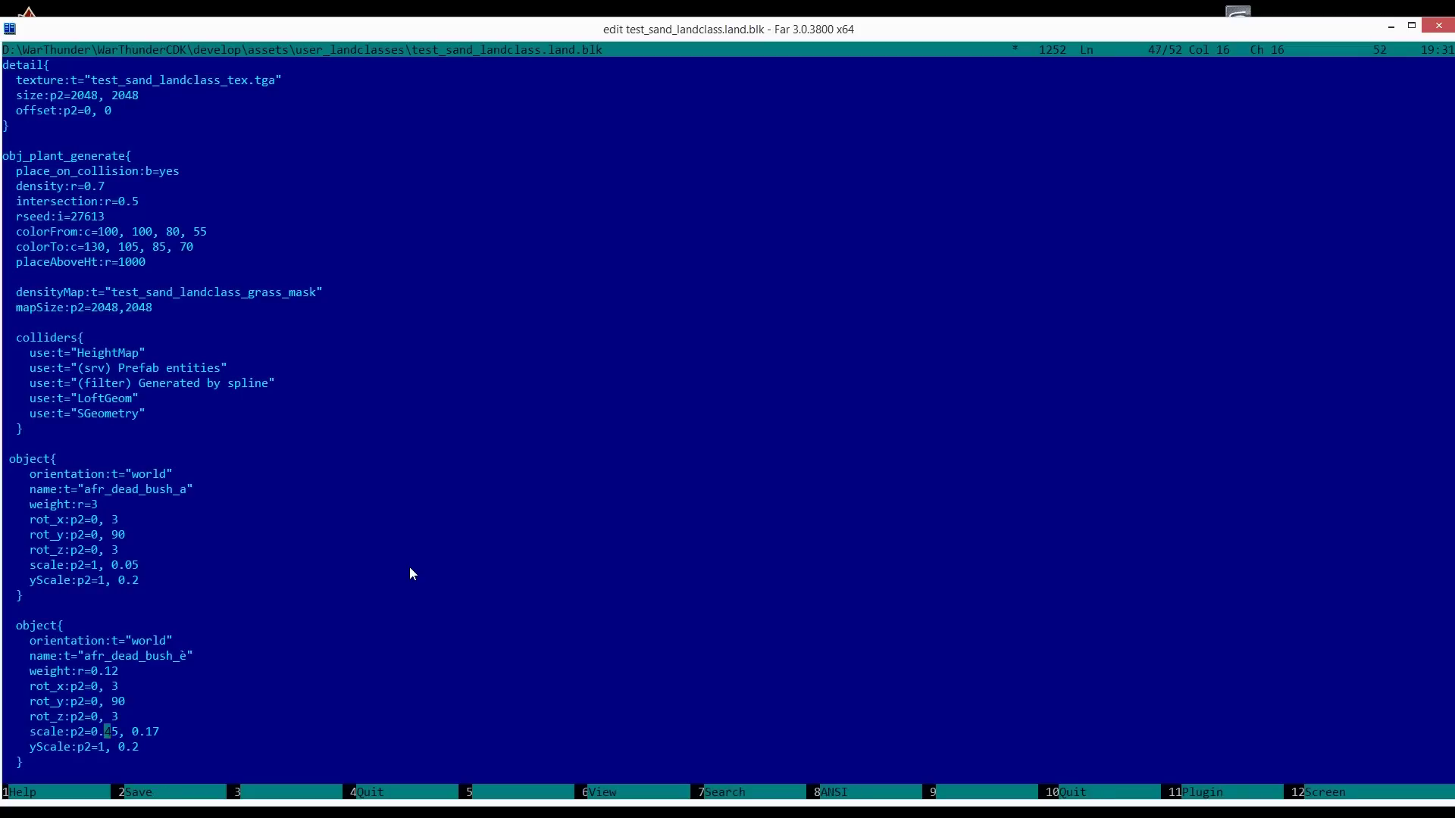
key("BackSpace")
type("9")
Review the plant generation settings and both object blocks, save the landclass file and close it.
key("Up")
key("Up")
key("Up")
key("Up")
key("Up")
key("Up")
key("Up")
key("Up")
key("Up")
key("Up")
key("Up")
key("Up")
key("Up")
key("Up")
key("Up")
key("Up")
key("Up")
key("Up")
key("Up")
key("Up")
key("Down")
key("Down")
key("Down")
key("Down")
key("Down")
key("Down")
key("Down")
key("Down")
key("Down")
key("Down")
key("Down")
key("Down")
key("Down")
key("Down")
key("Down")
key("Down")
key("Down")
key("Down")
key("Down")
key("Down")
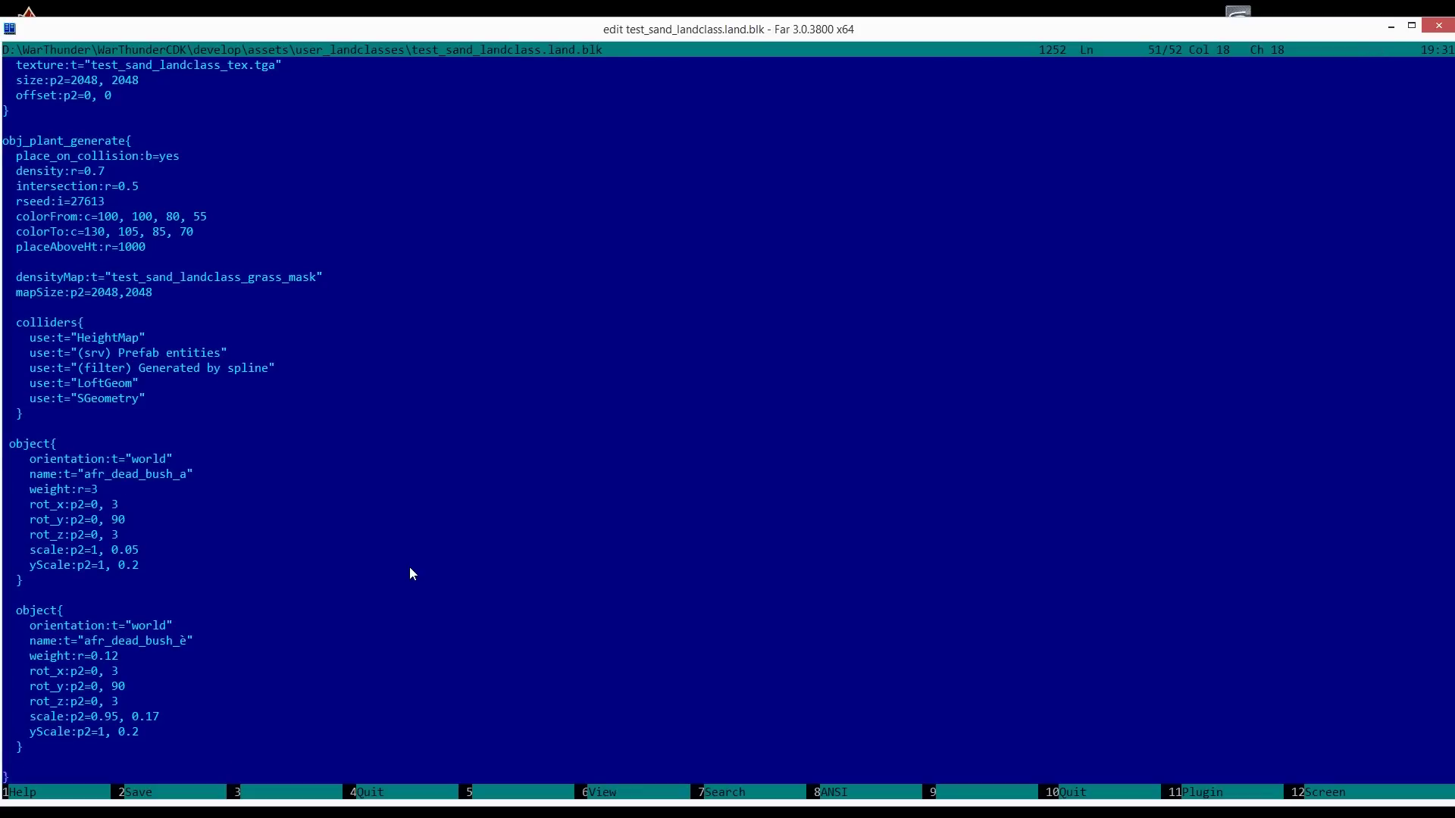
key("Down")
key("F10")
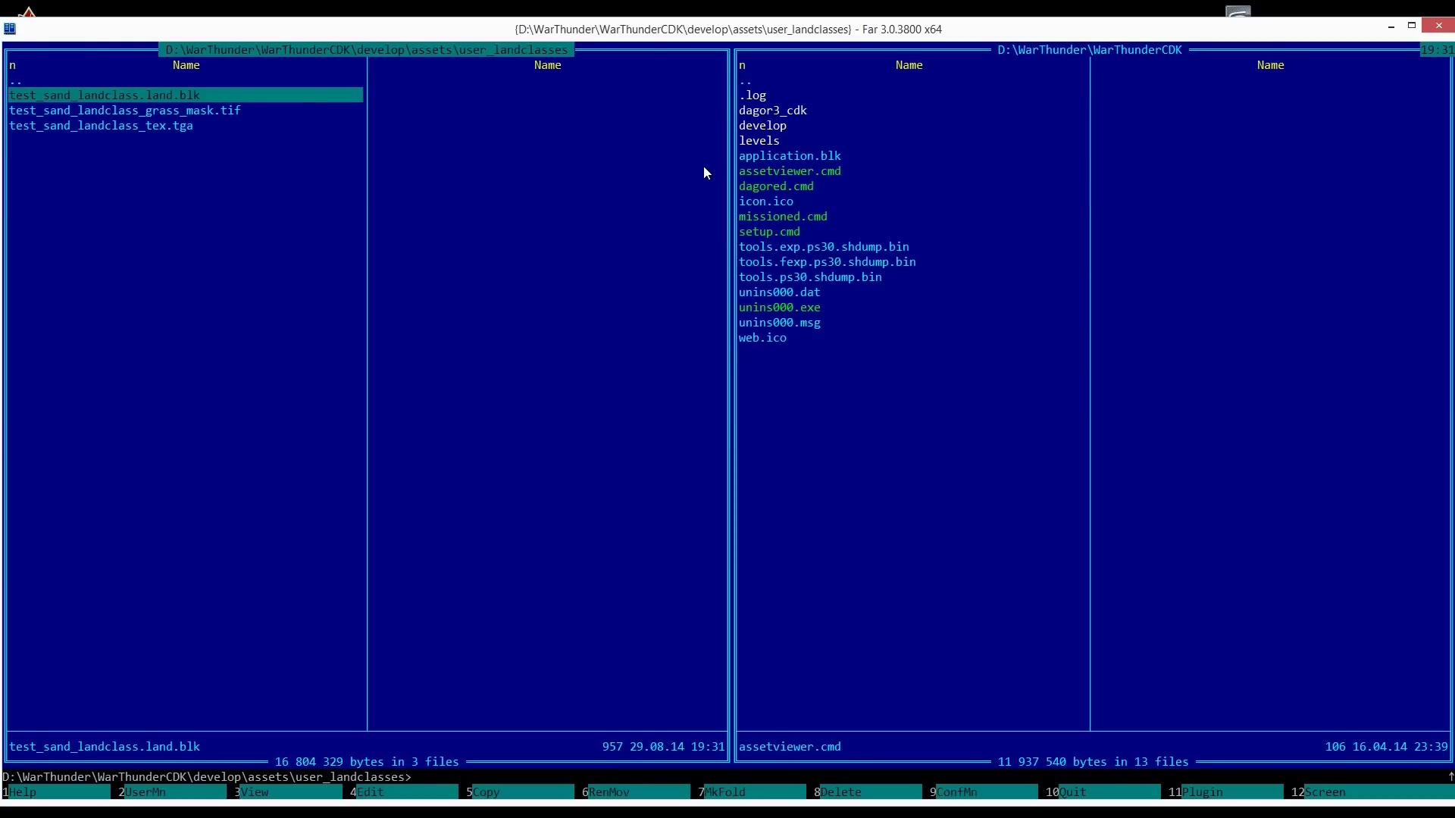
Launch Asset Viewer from the desktop and open test_sand_landclass from user_landclasses in the fly-through preview.
left_click(1391, 25)
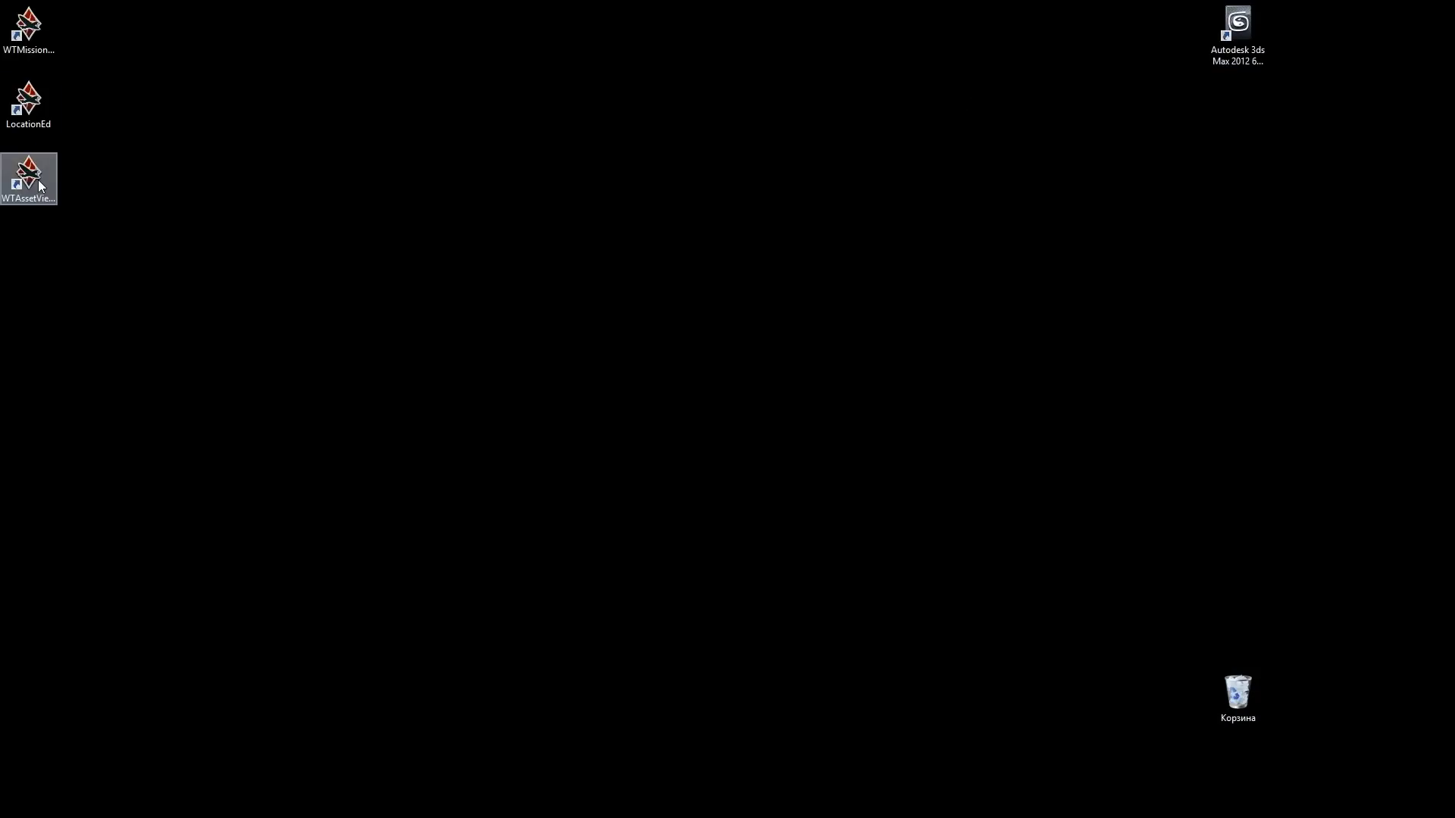
double_click(38, 180)
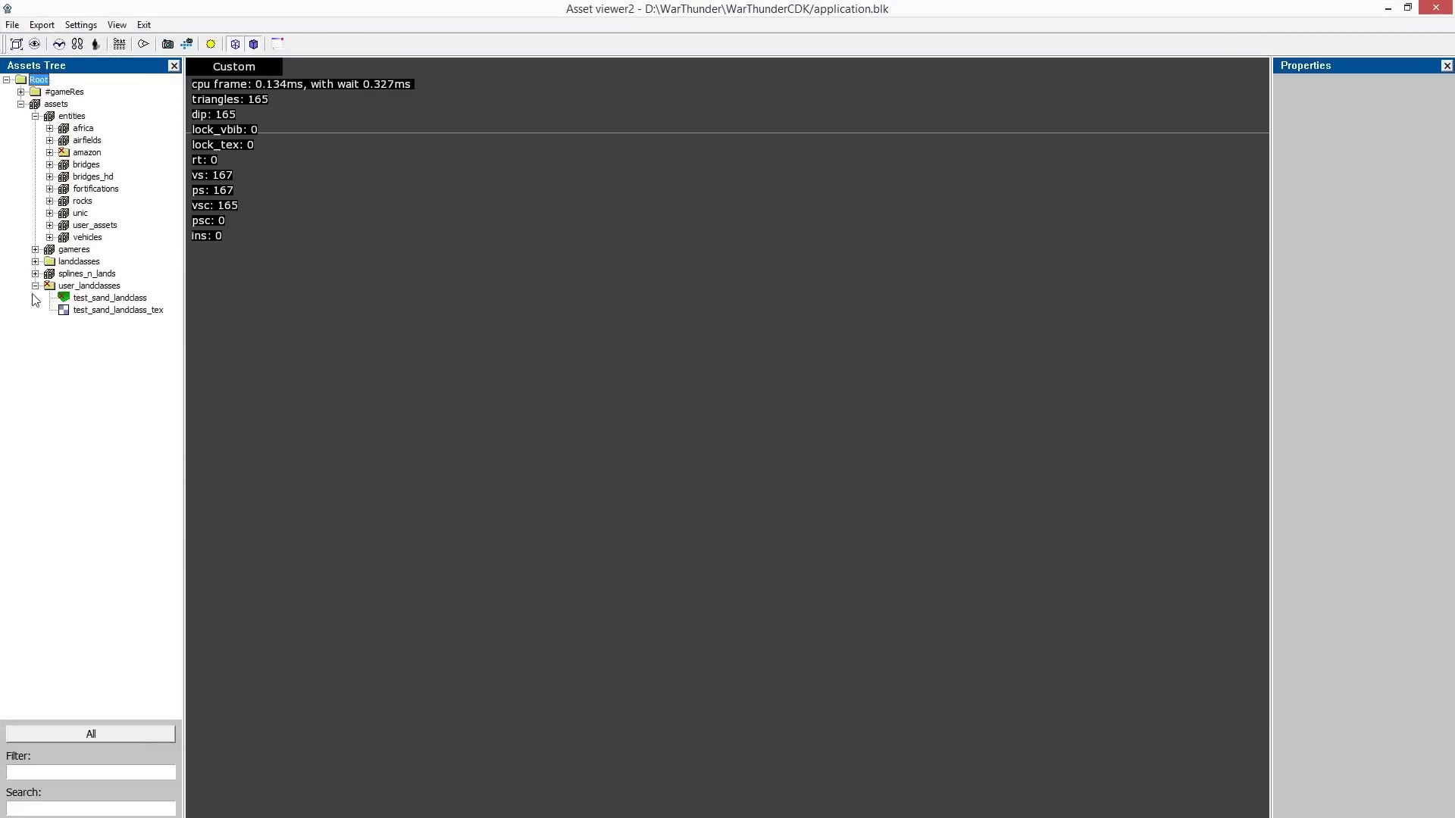
left_click(91, 298)
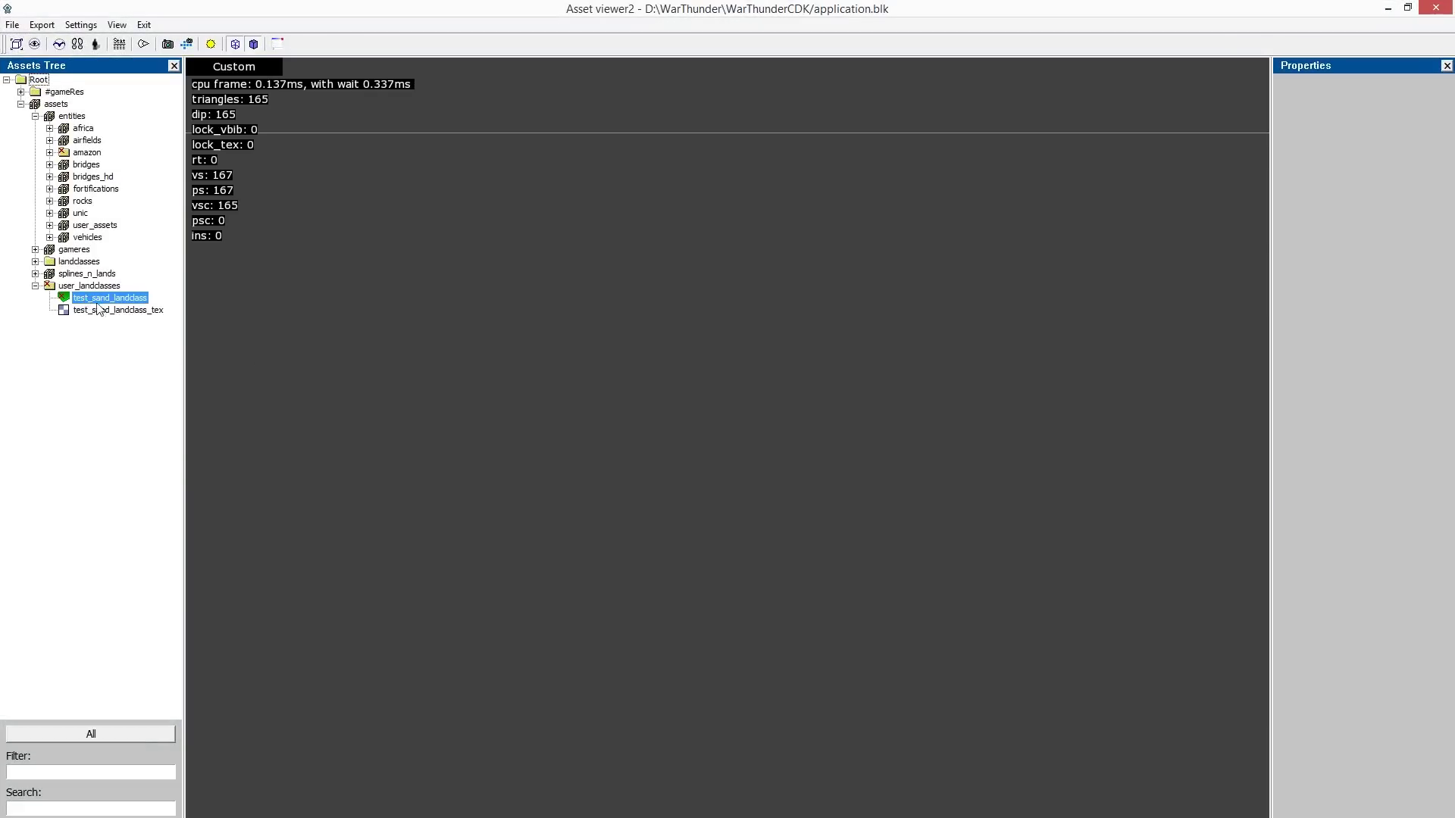
left_click(607, 371)
scroll(607, 369, "down", 5)
key("space")
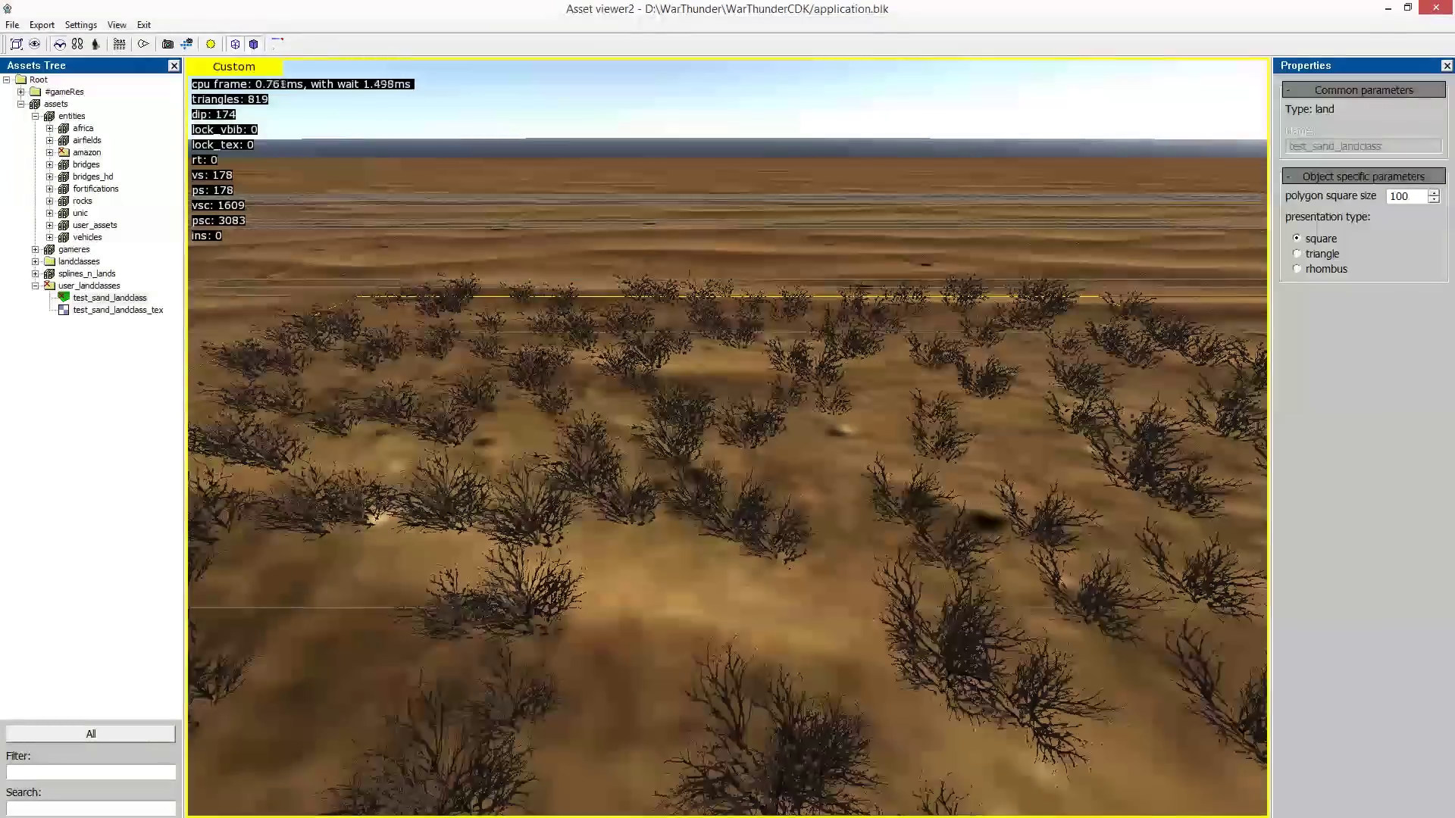
Fly around the test_sand_landclass preview and examine how densely the dead bushes are planted.
key("s")
key("s")
key("a")
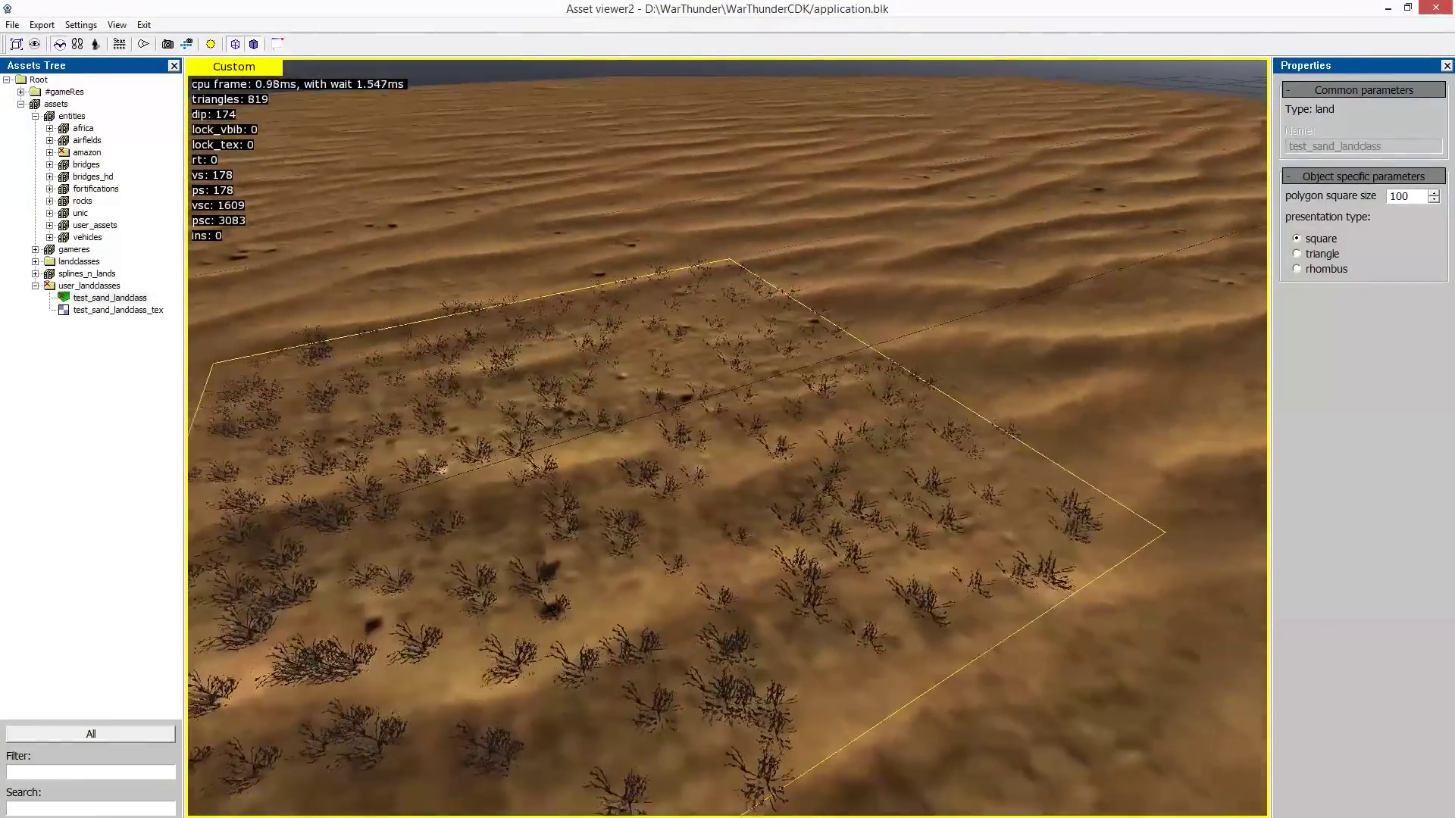
key("w")
key("d")
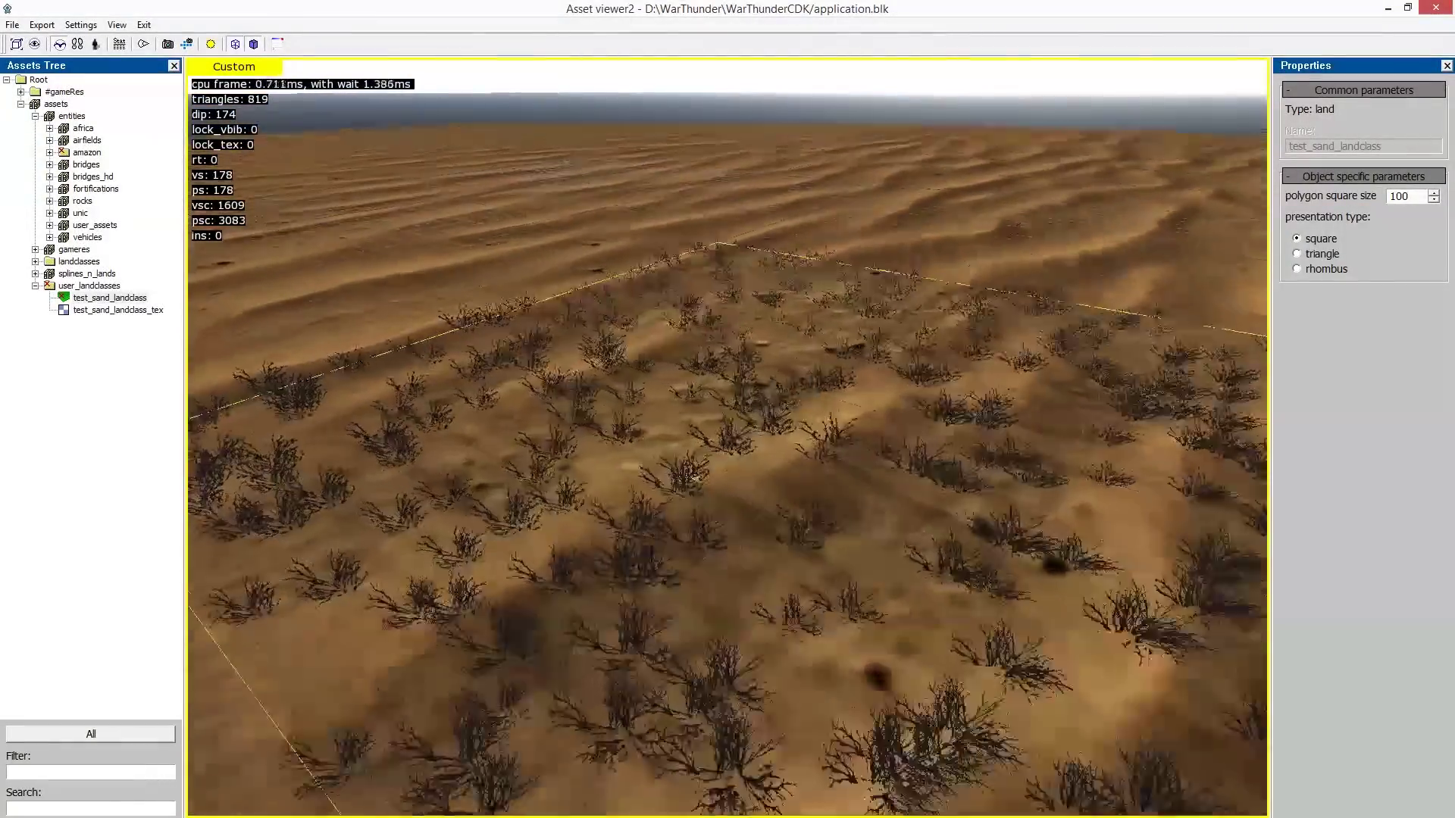
key("s")
key("s")
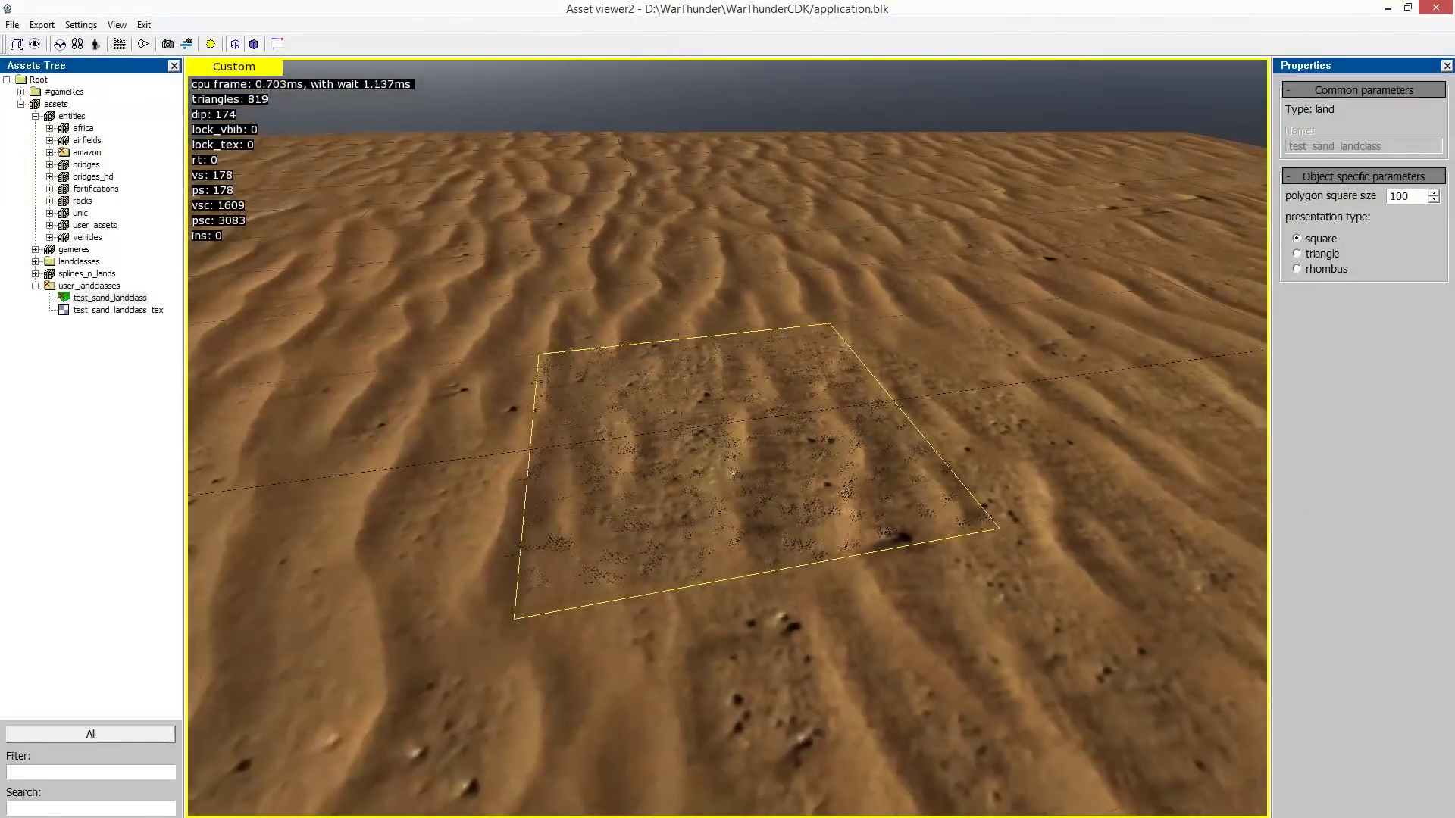
key("w")
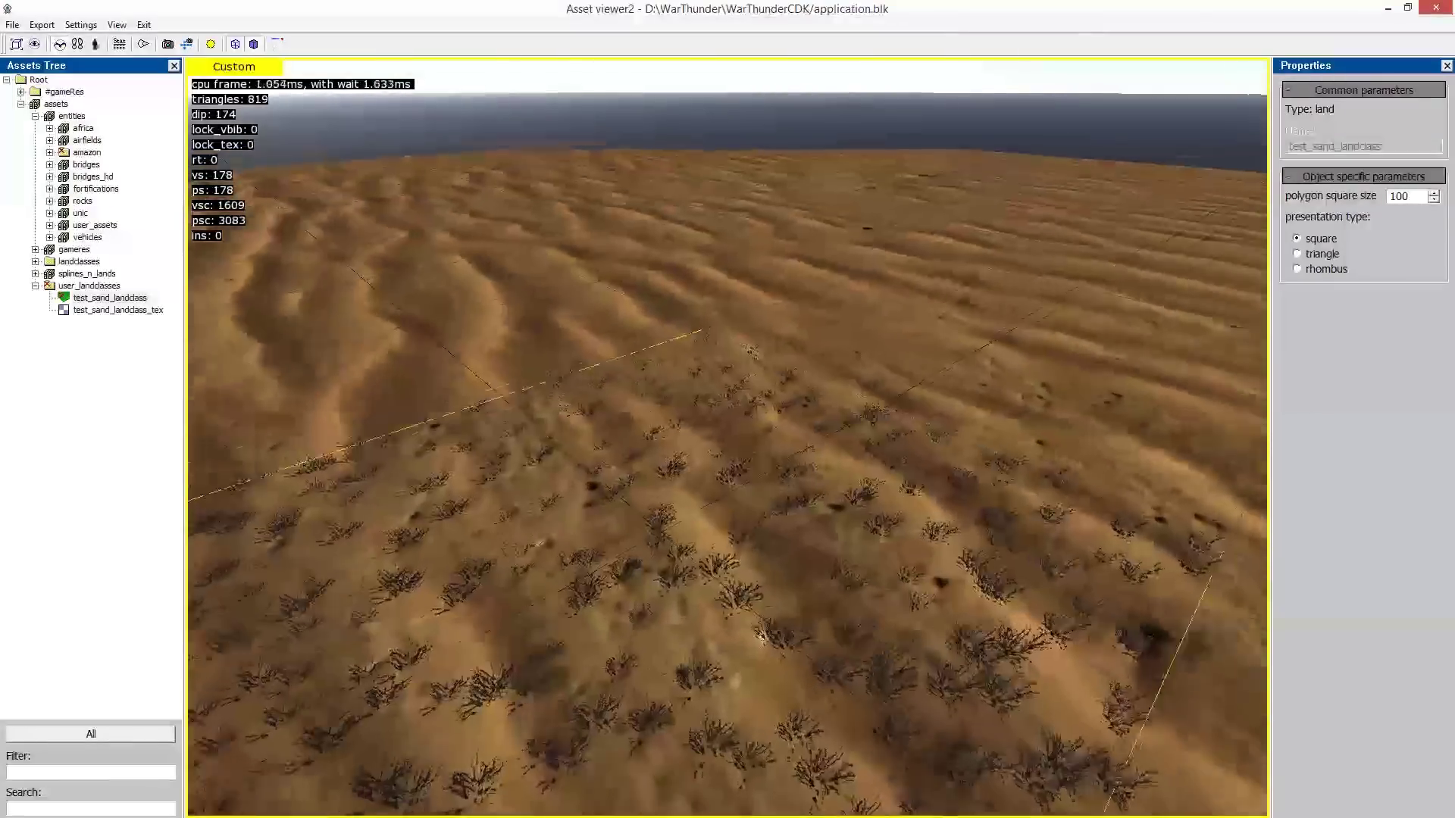
key("s")
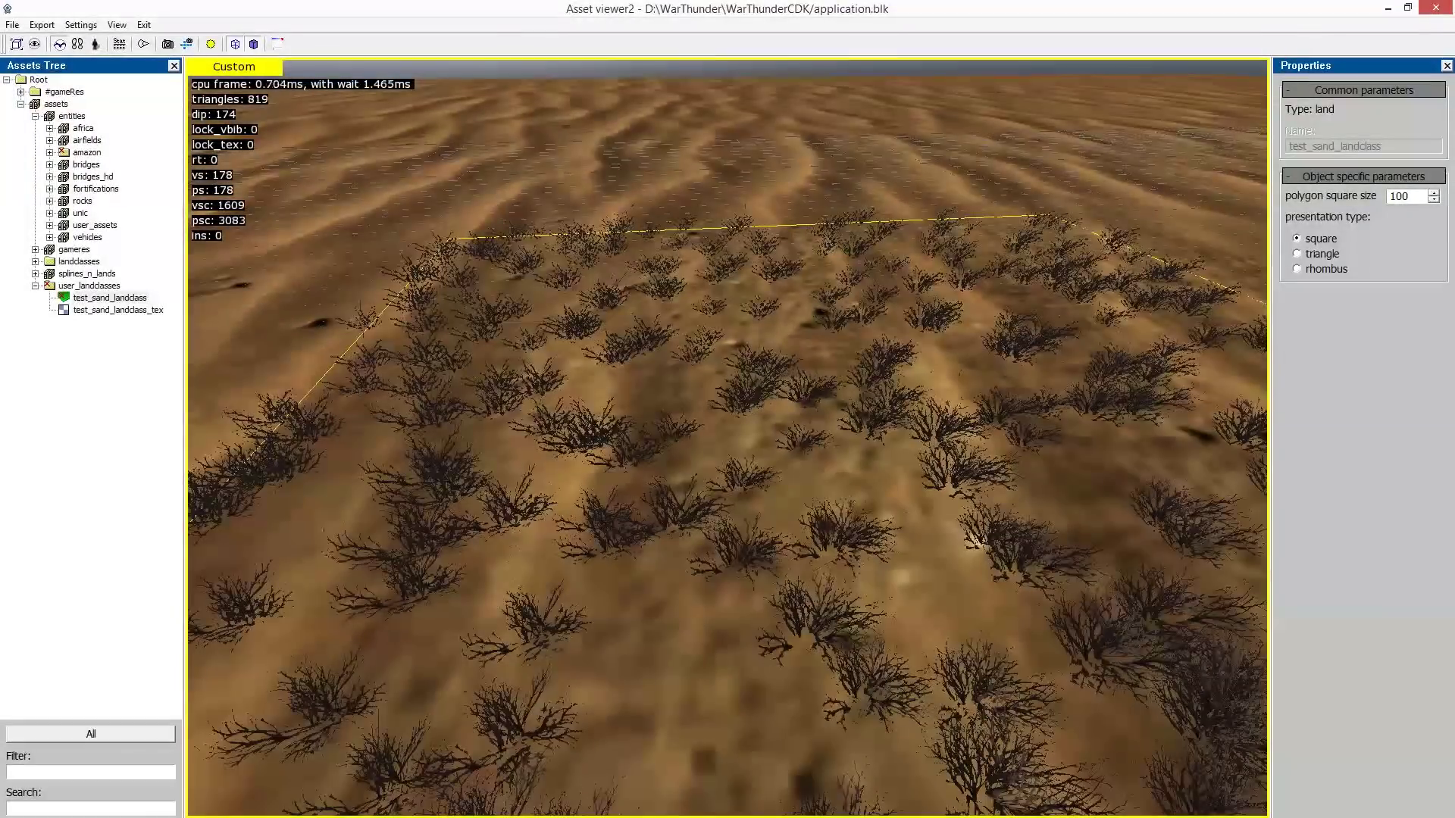
Switch to Far, set the plant density in test_sand_landclass.land.blk to 0.025 and save the file.
key("alt+Tab")
key("alt+Tab")
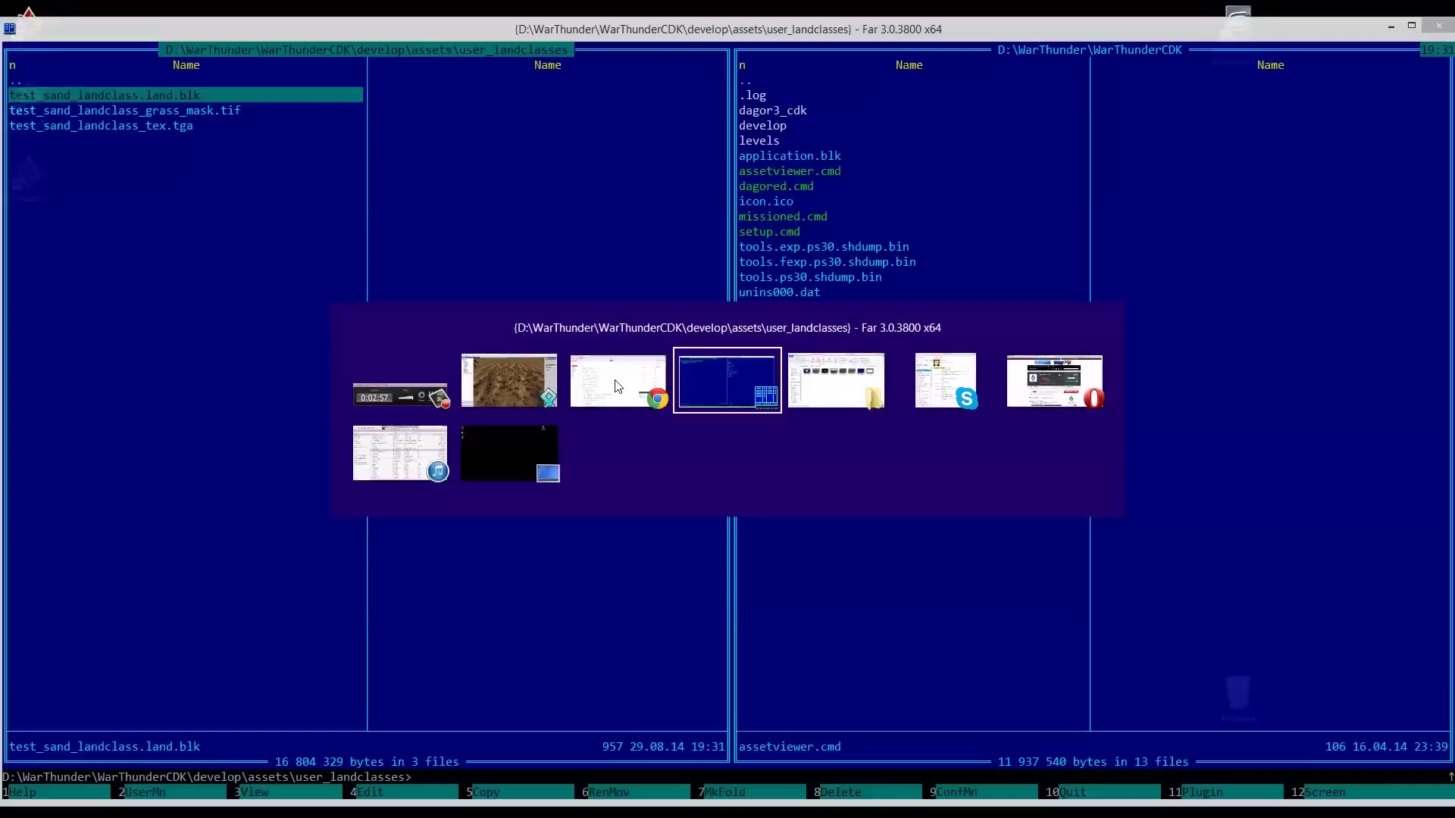
key("F4")
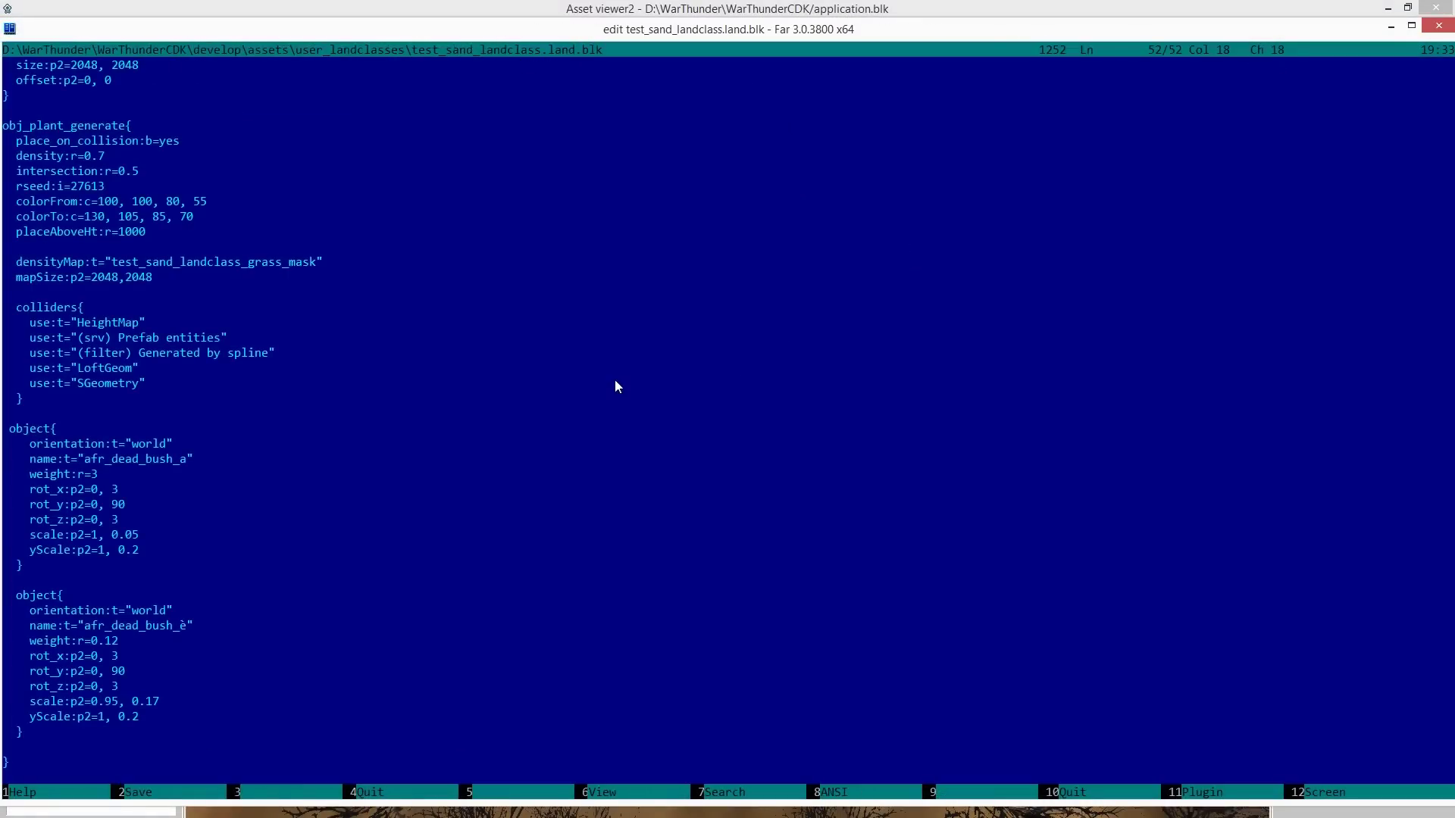
scroll(197, 277, "up", 2)
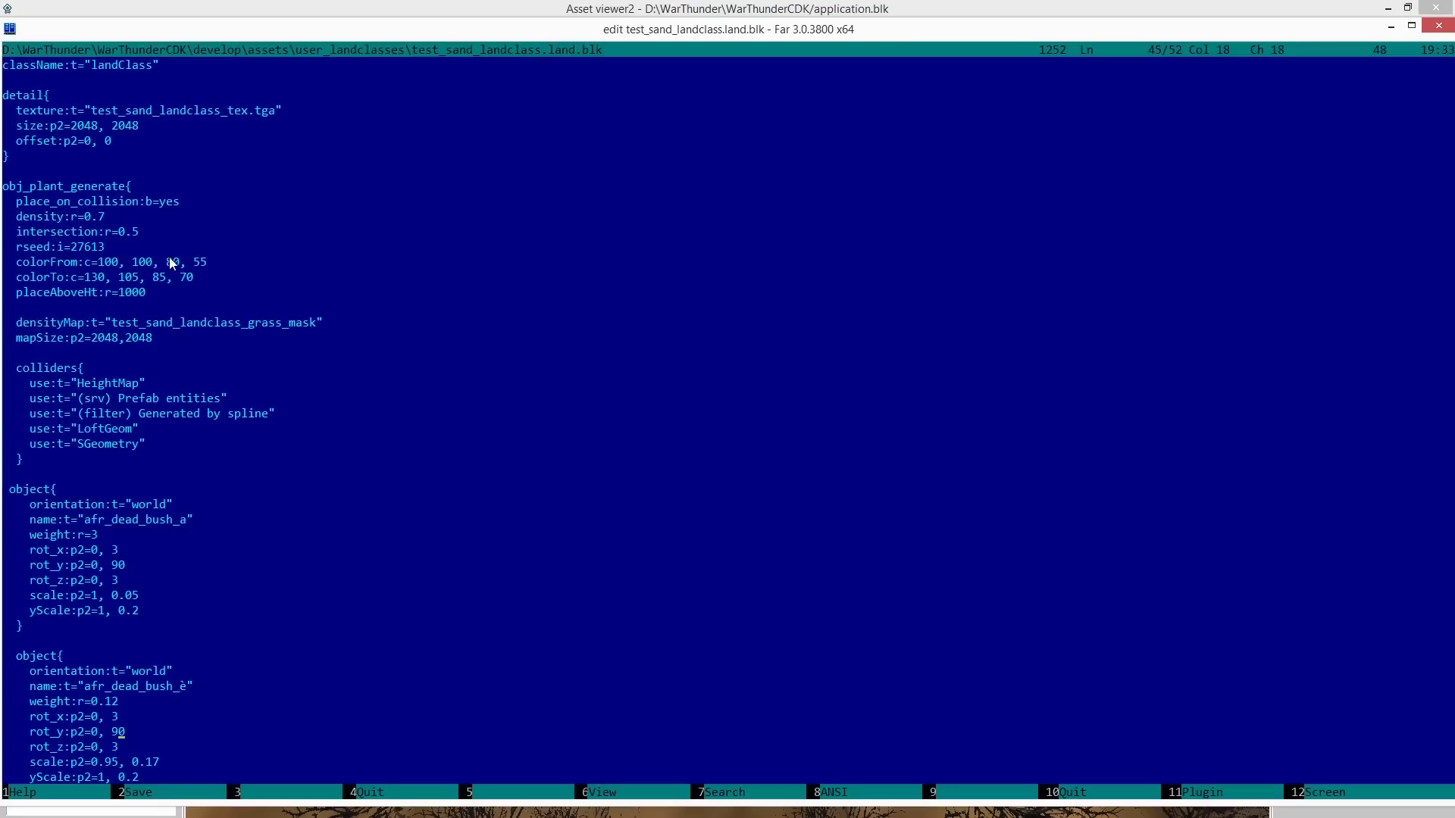
left_click(99, 219)
type("0")
key("Delete")
type("25")
key("F10")
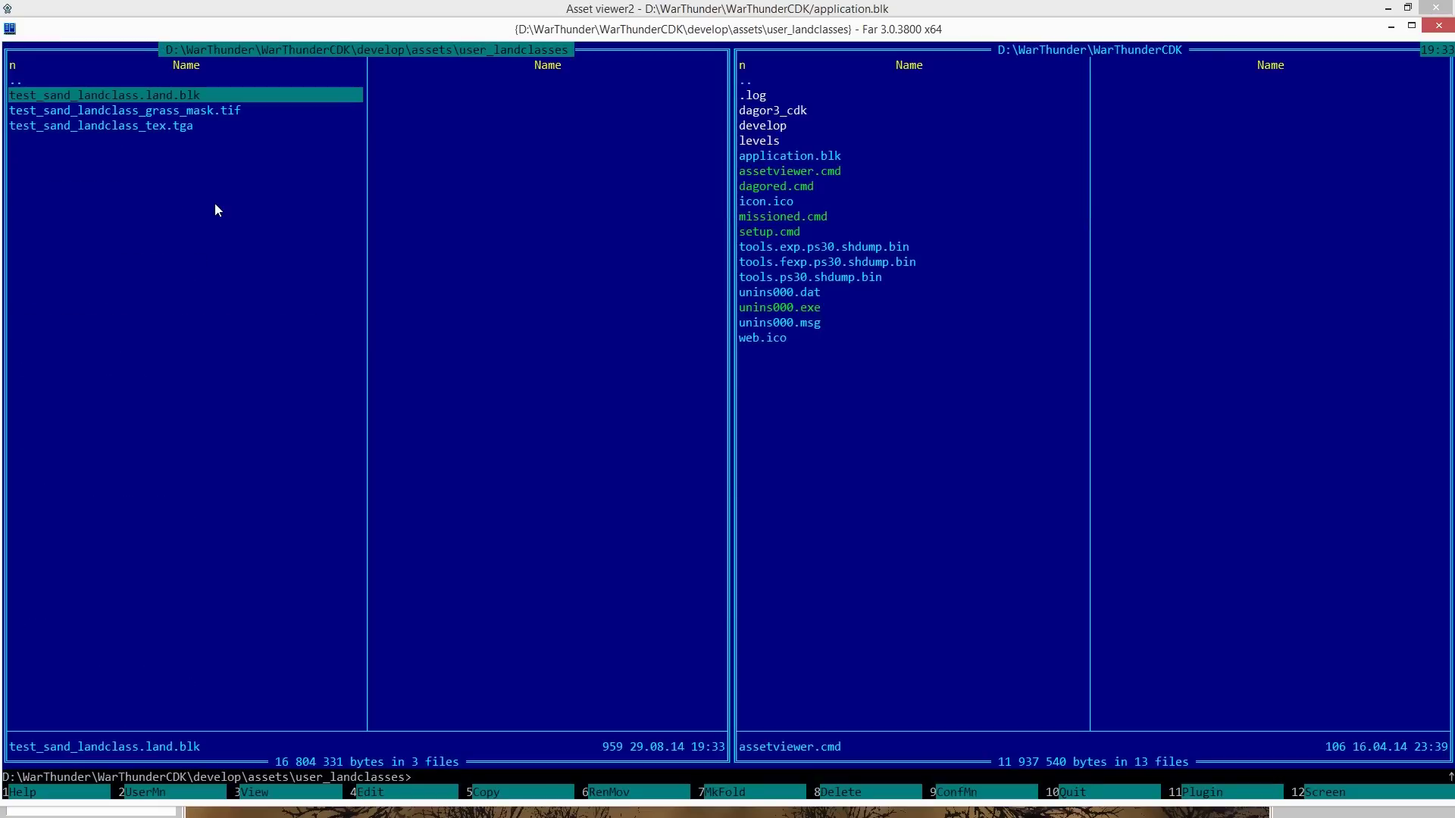
Switch back to Asset Viewer and inspect the bush distribution with the new density.
key("alt+Tab")
left_click(1008, 454)
key("space")
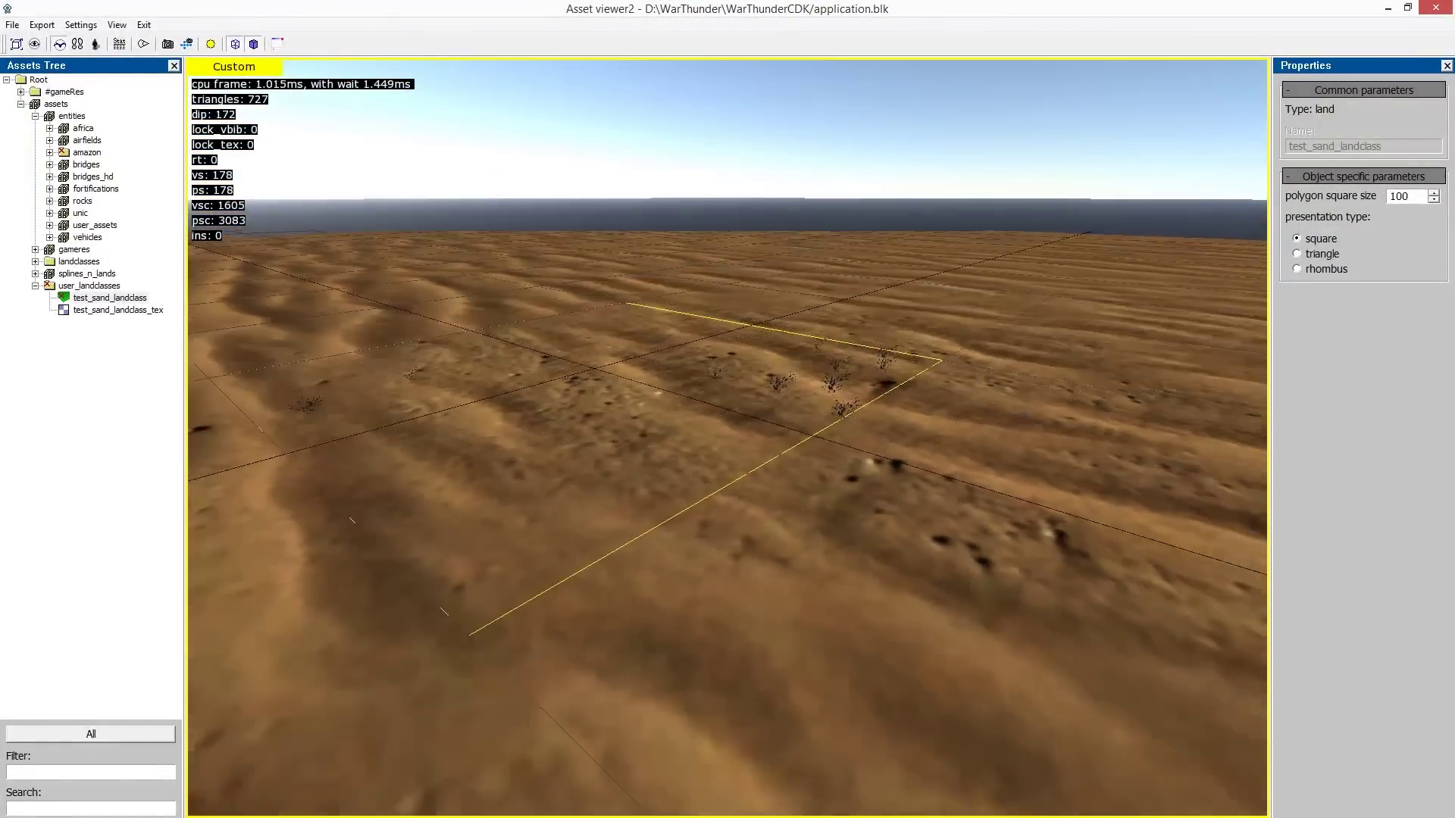
key("w")
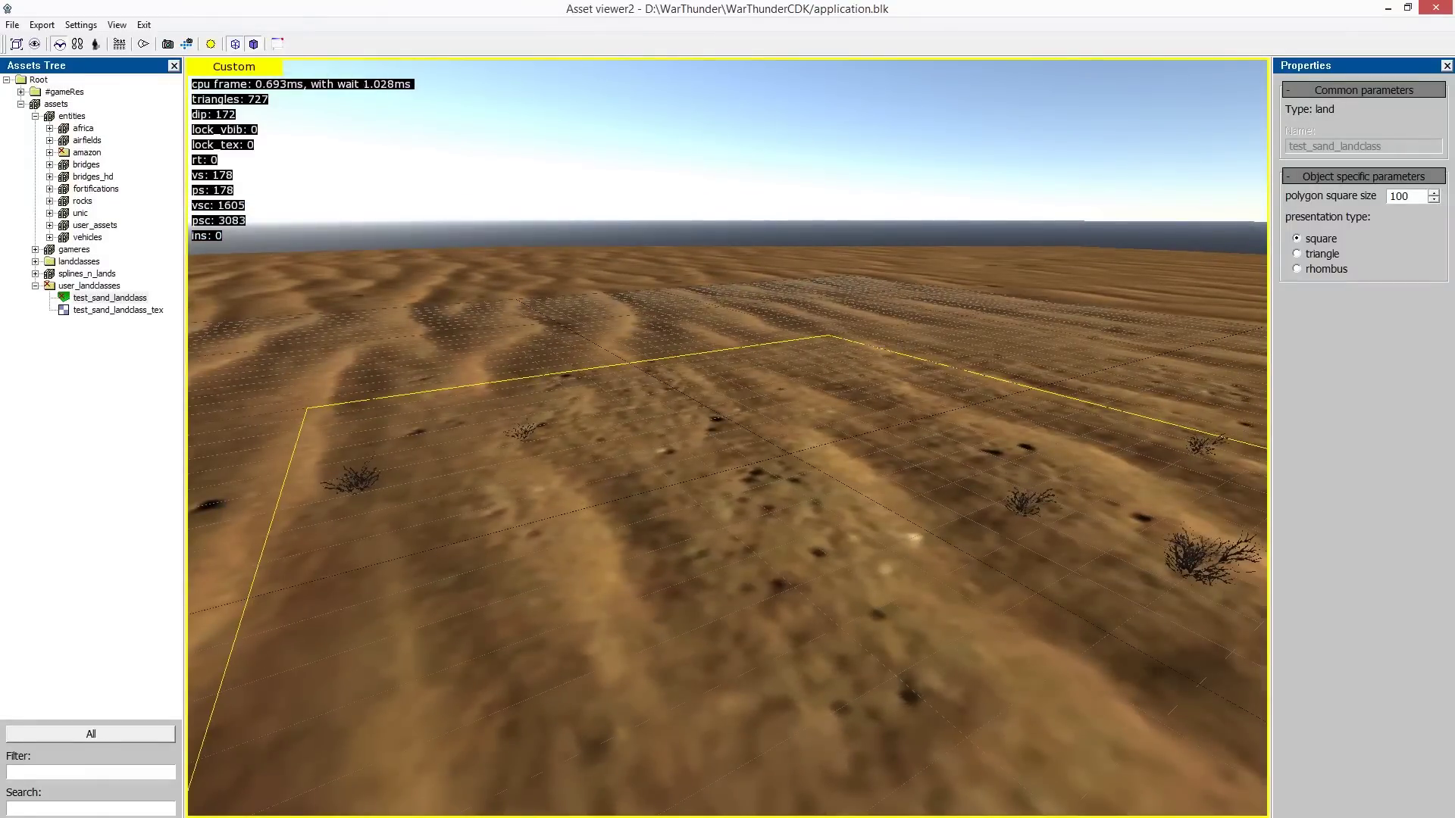
key("space")
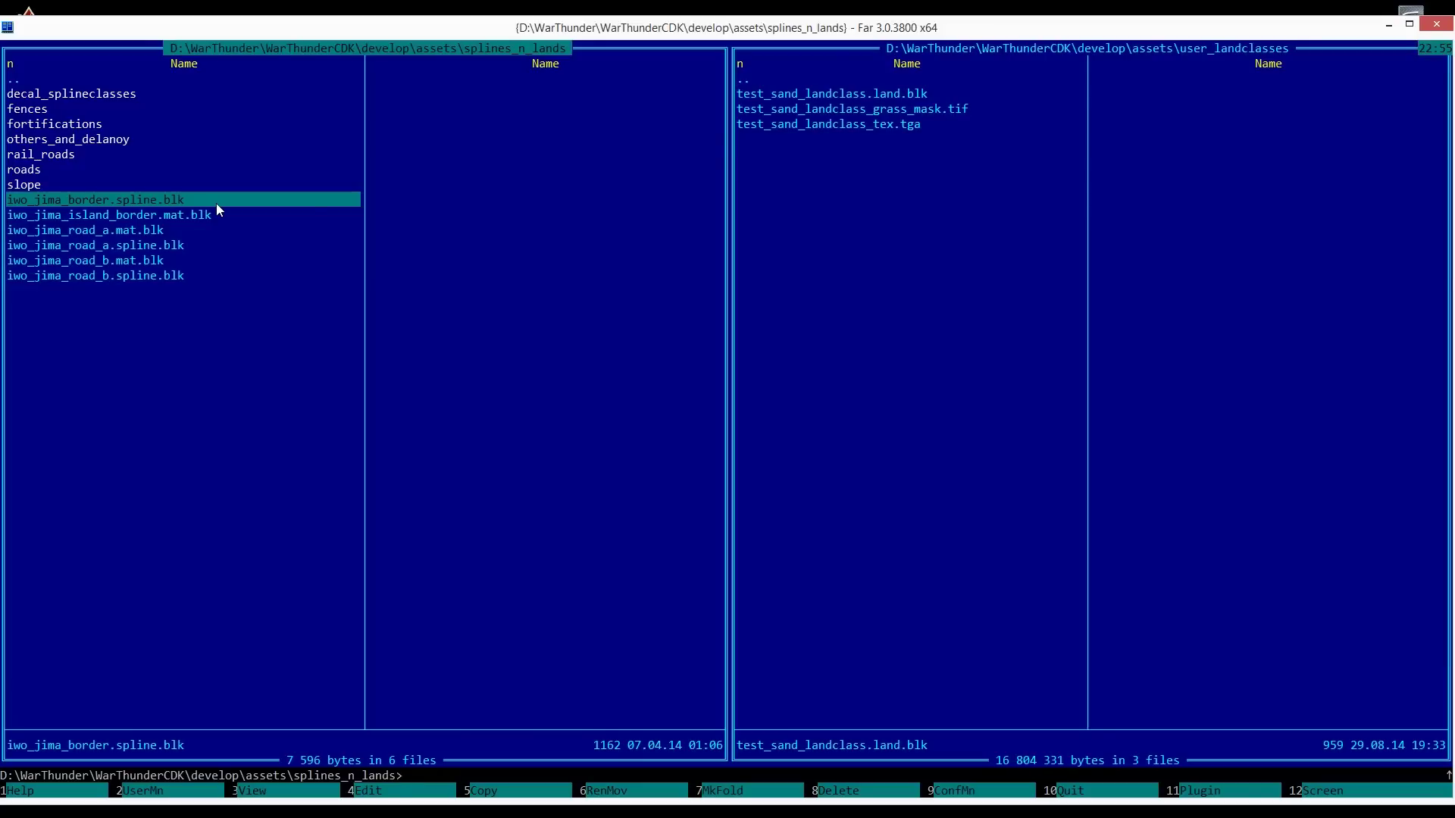
Switch to Photoshop and start saving sand_road under a new location, going to WarThunderCDK\develop\assets\splines_n_lands on drive D.
key("Down")
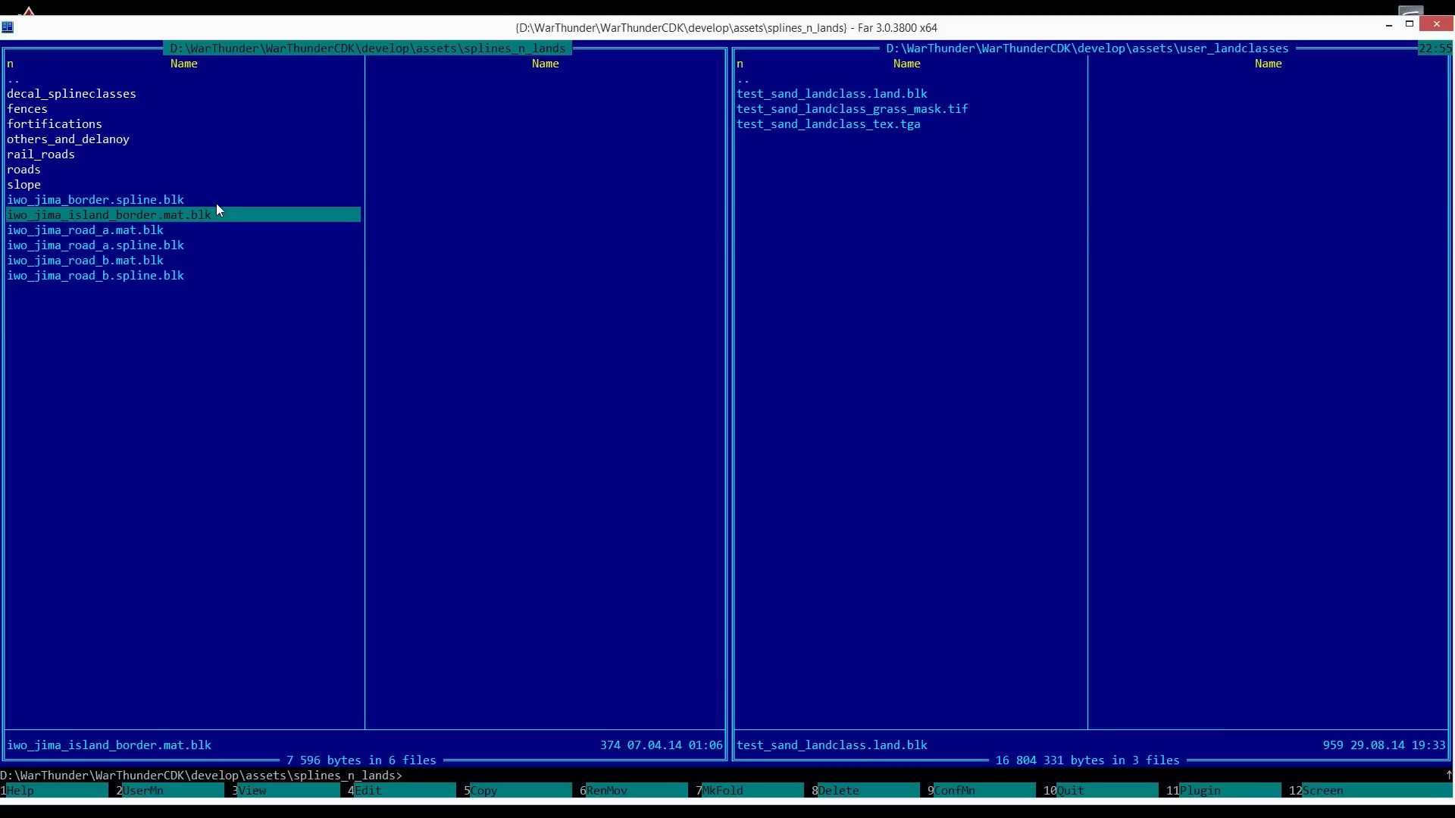
key("alt+Tab")
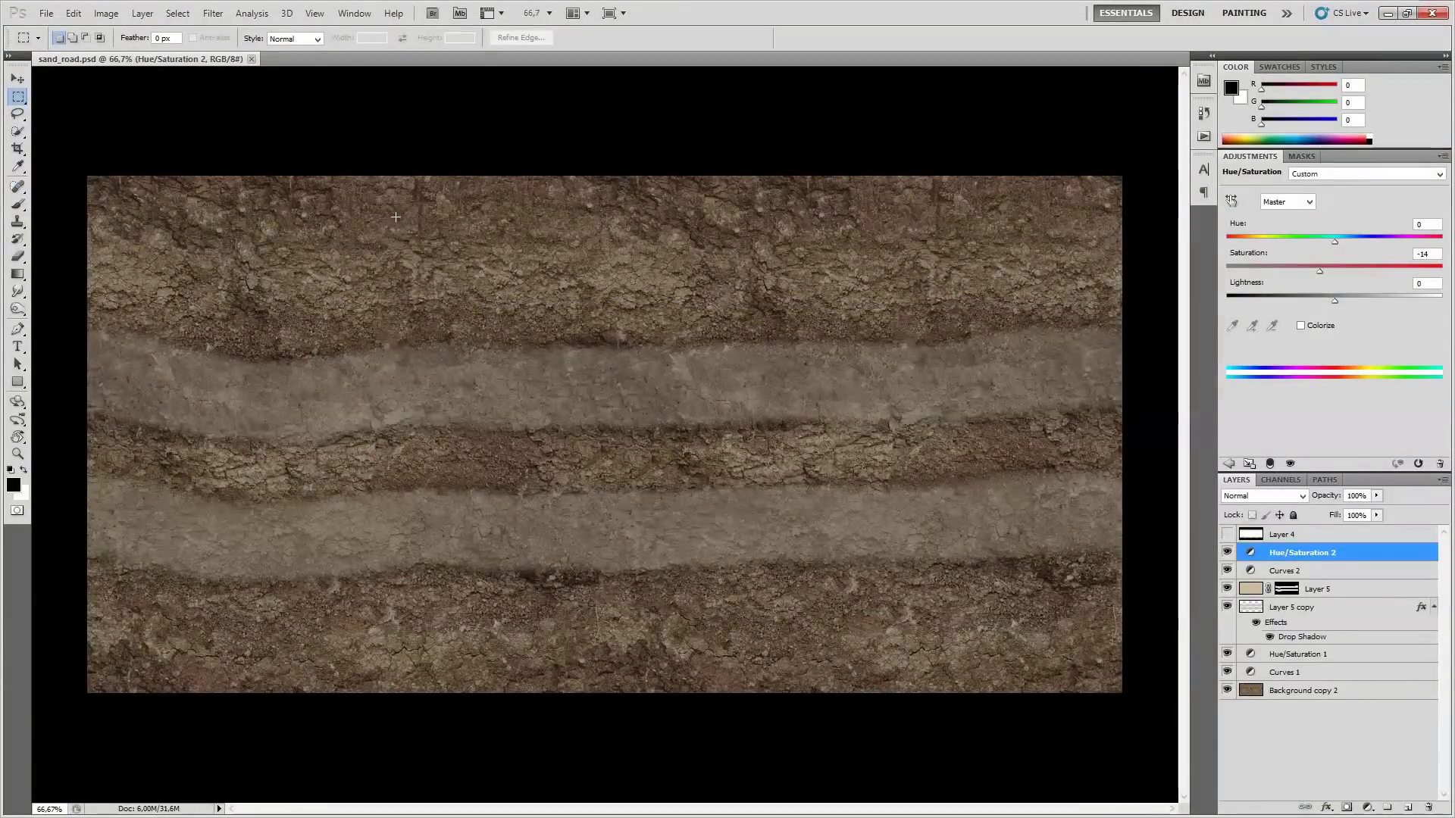
key("ctrl+shift+s")
left_click(584, 121)
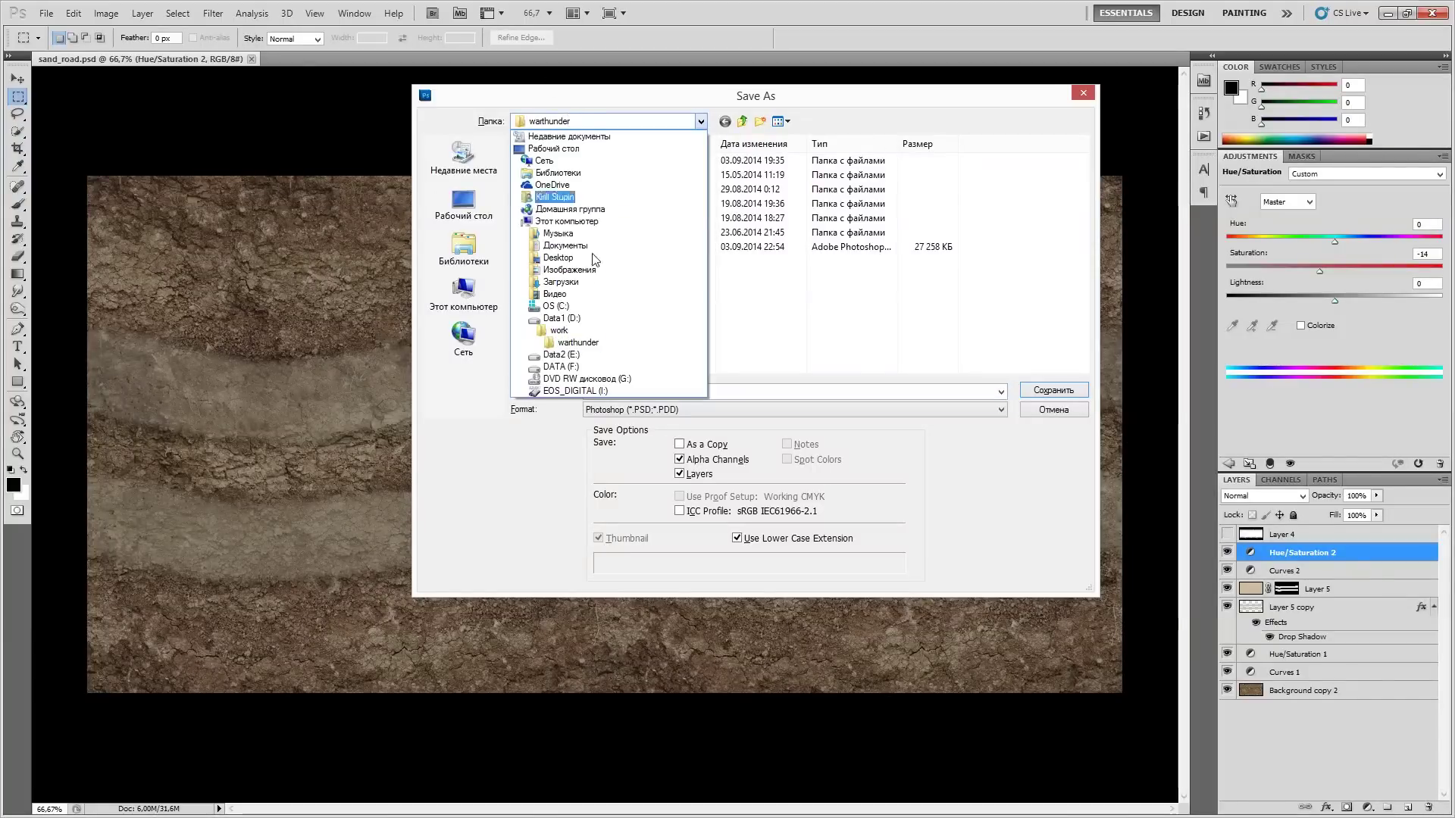
left_click(562, 318)
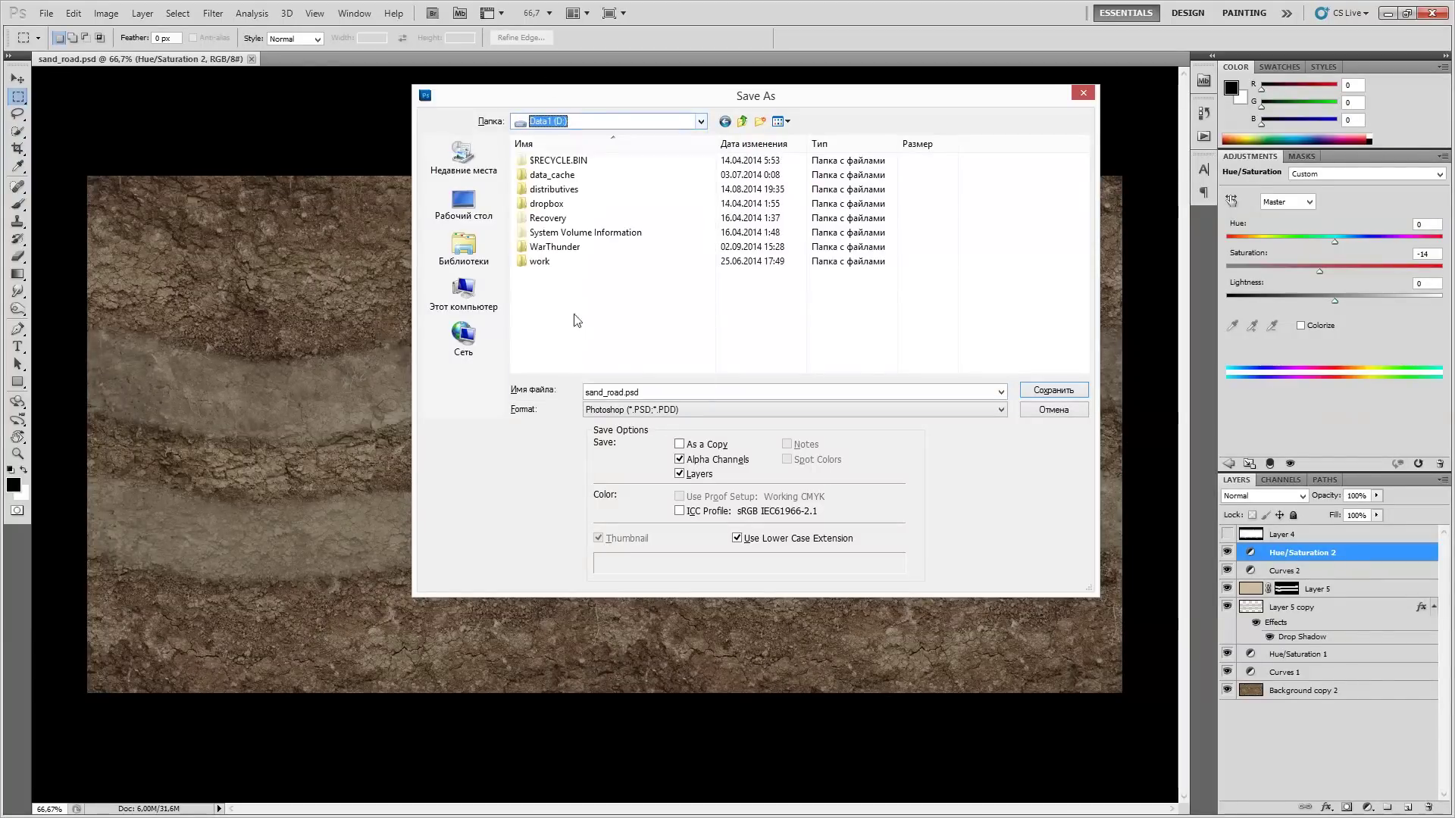
double_click(551, 247)
scroll(599, 304, "down", 1)
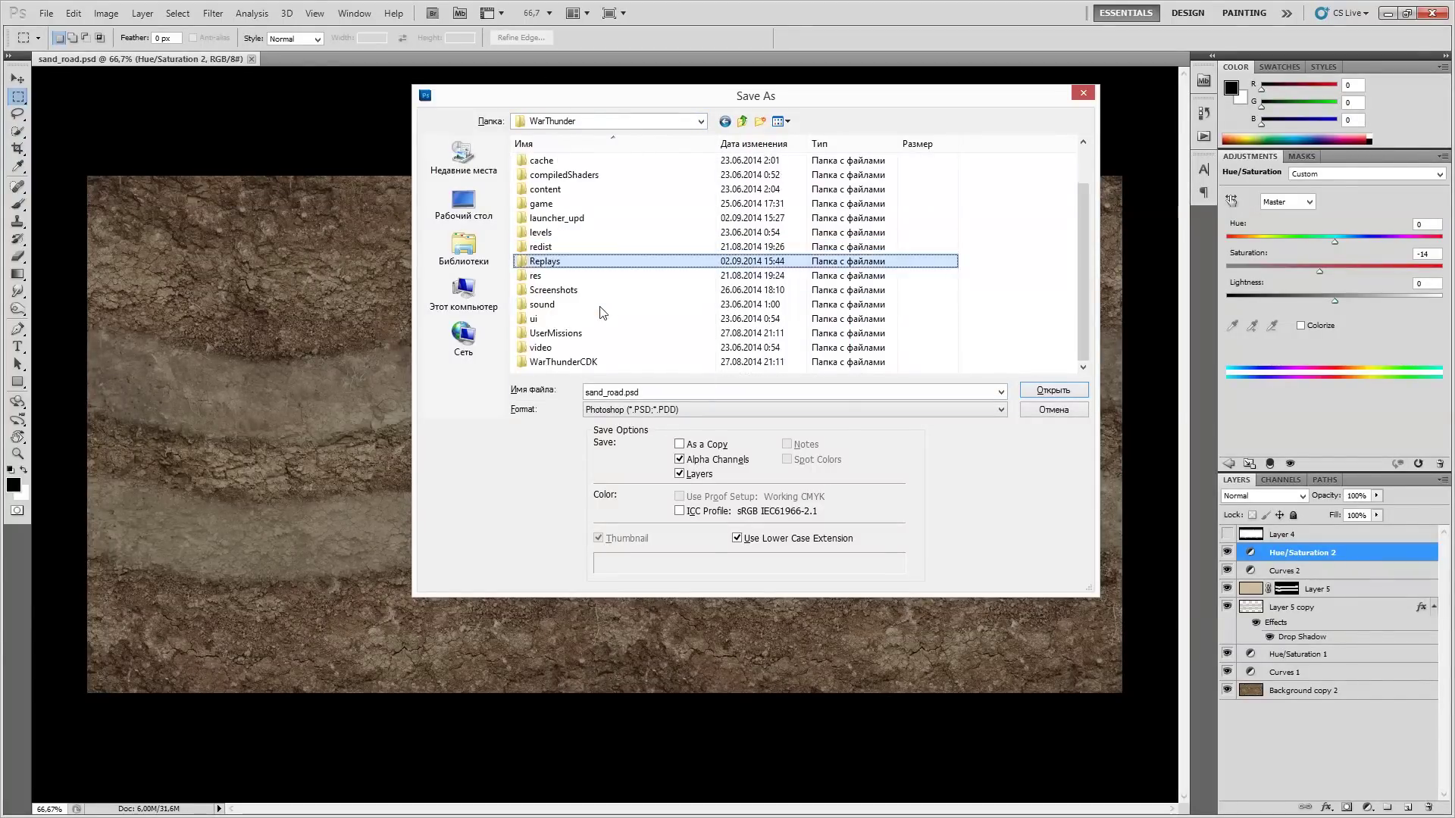
double_click(574, 361)
double_click(551, 190)
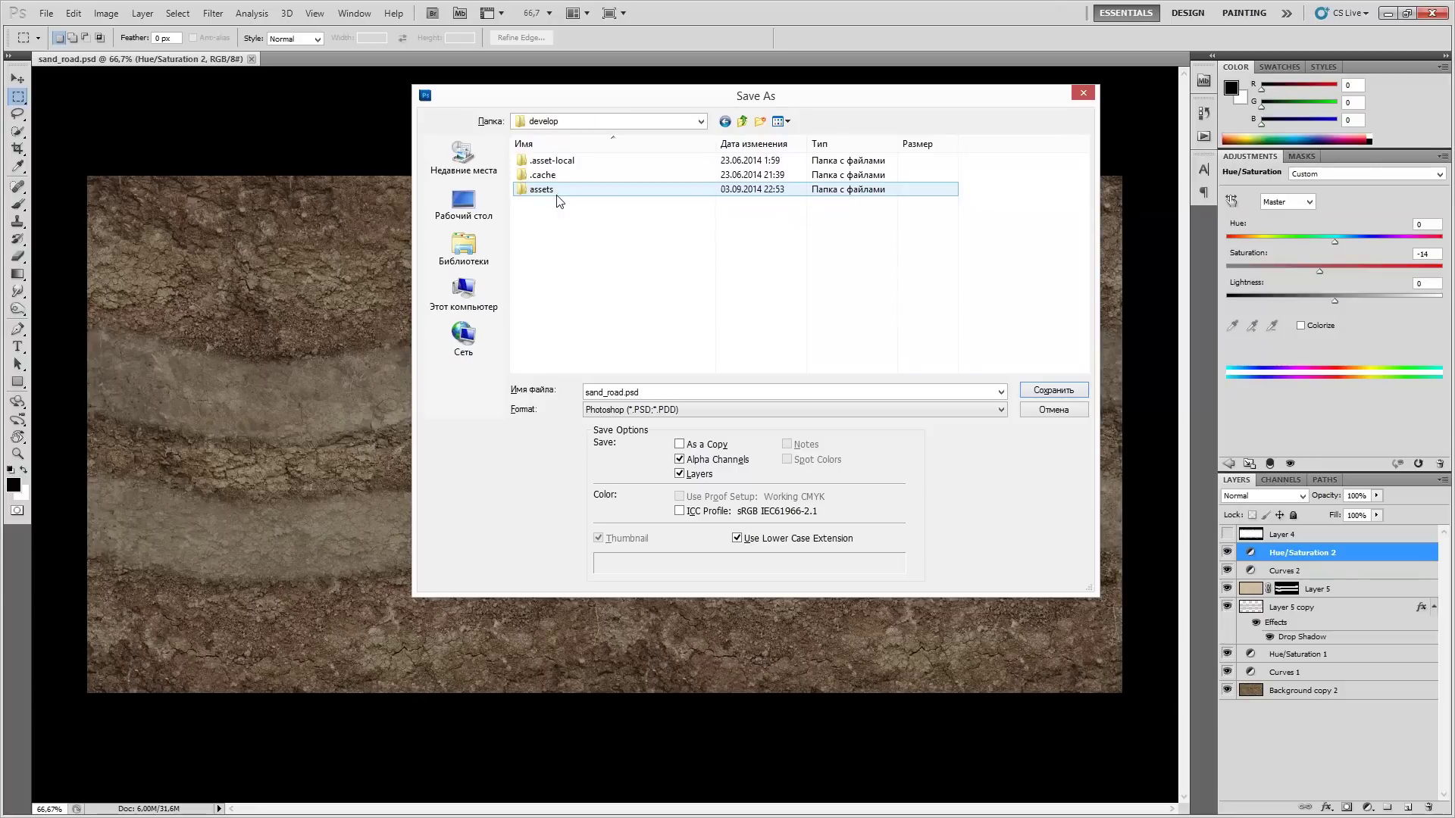
double_click(554, 191)
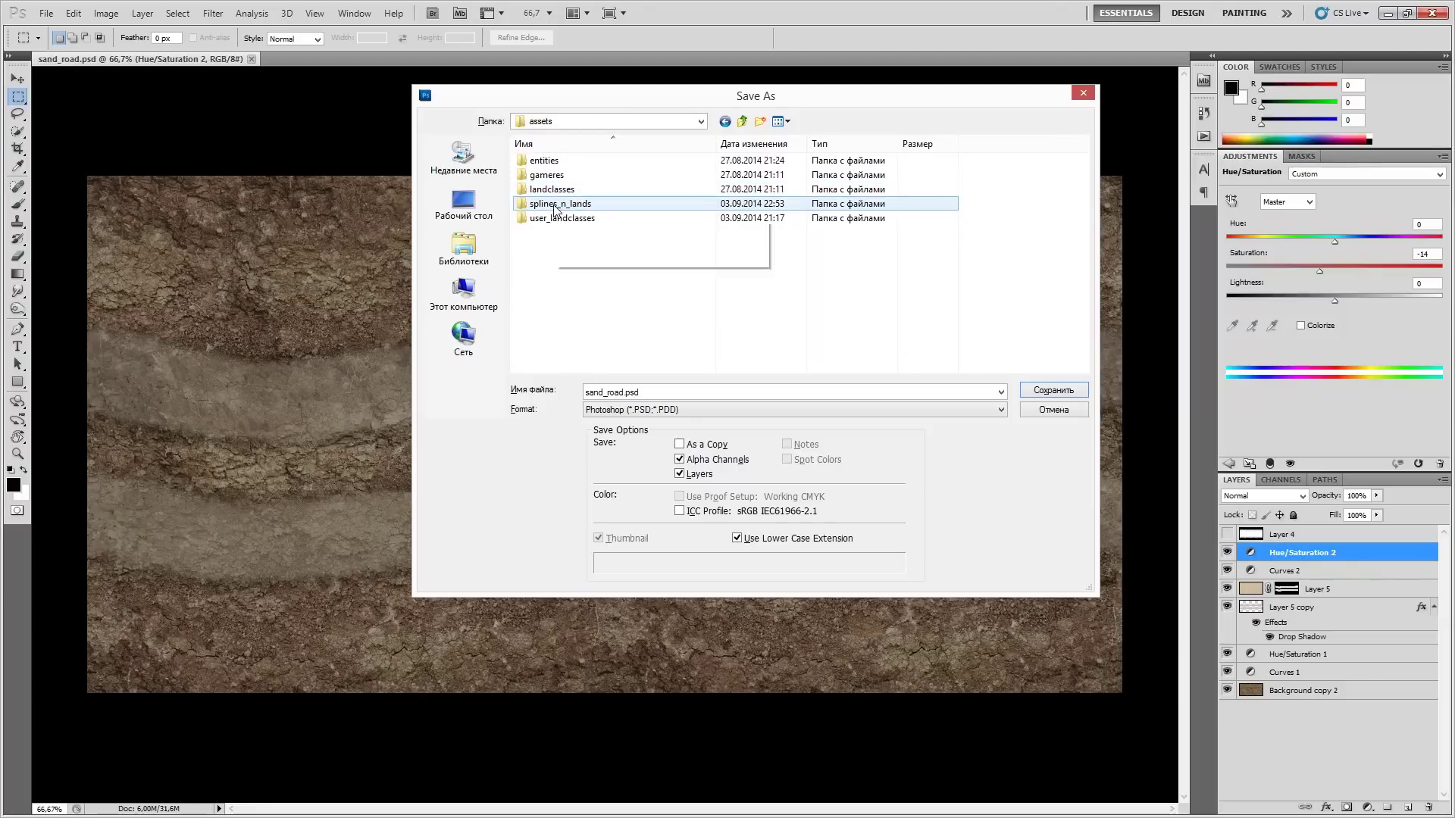
double_click(556, 204)
Create a folder named example_splines inside splines_n_lands and open it as the save location.
left_click(757, 122)
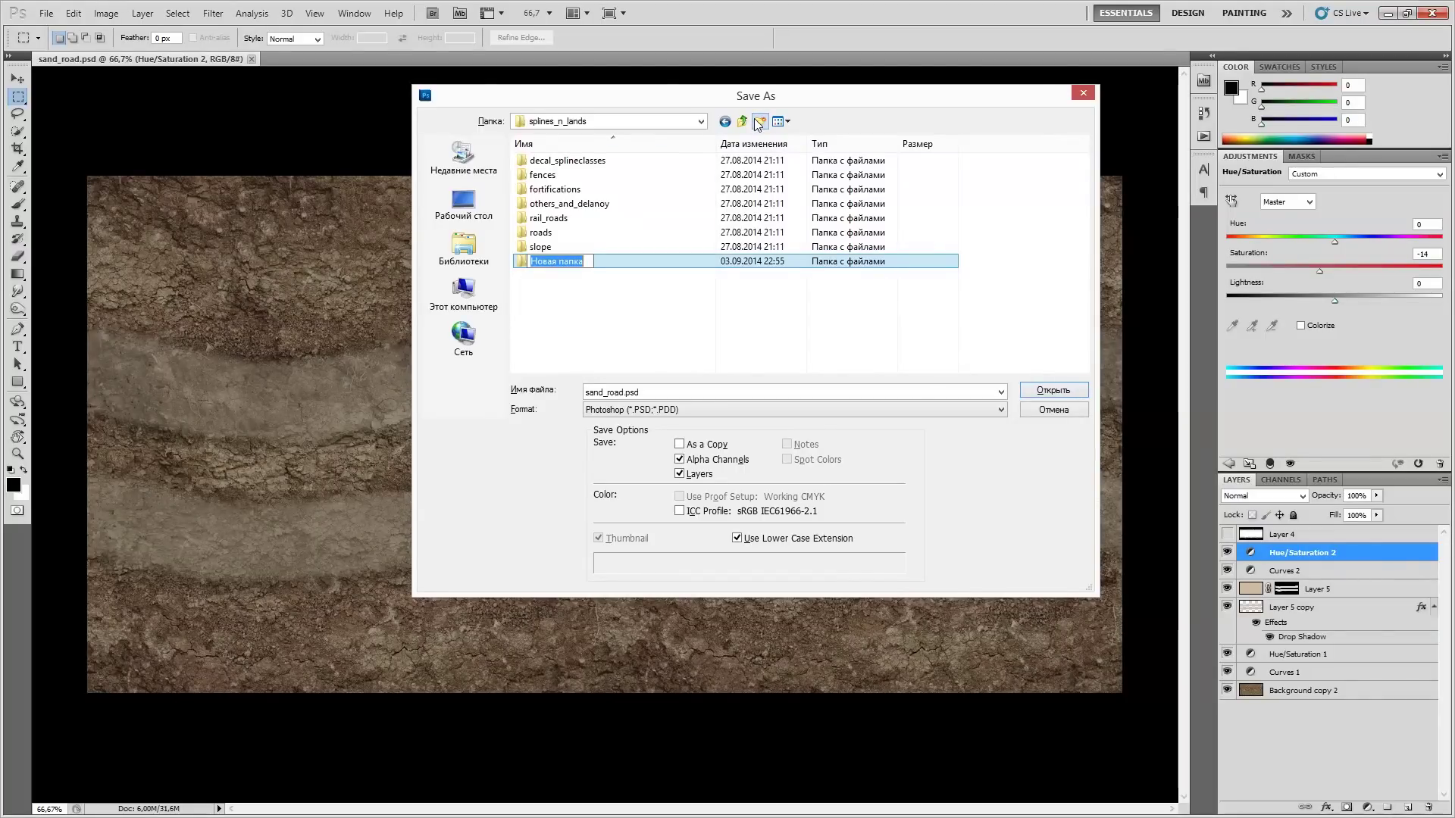
type("ex")
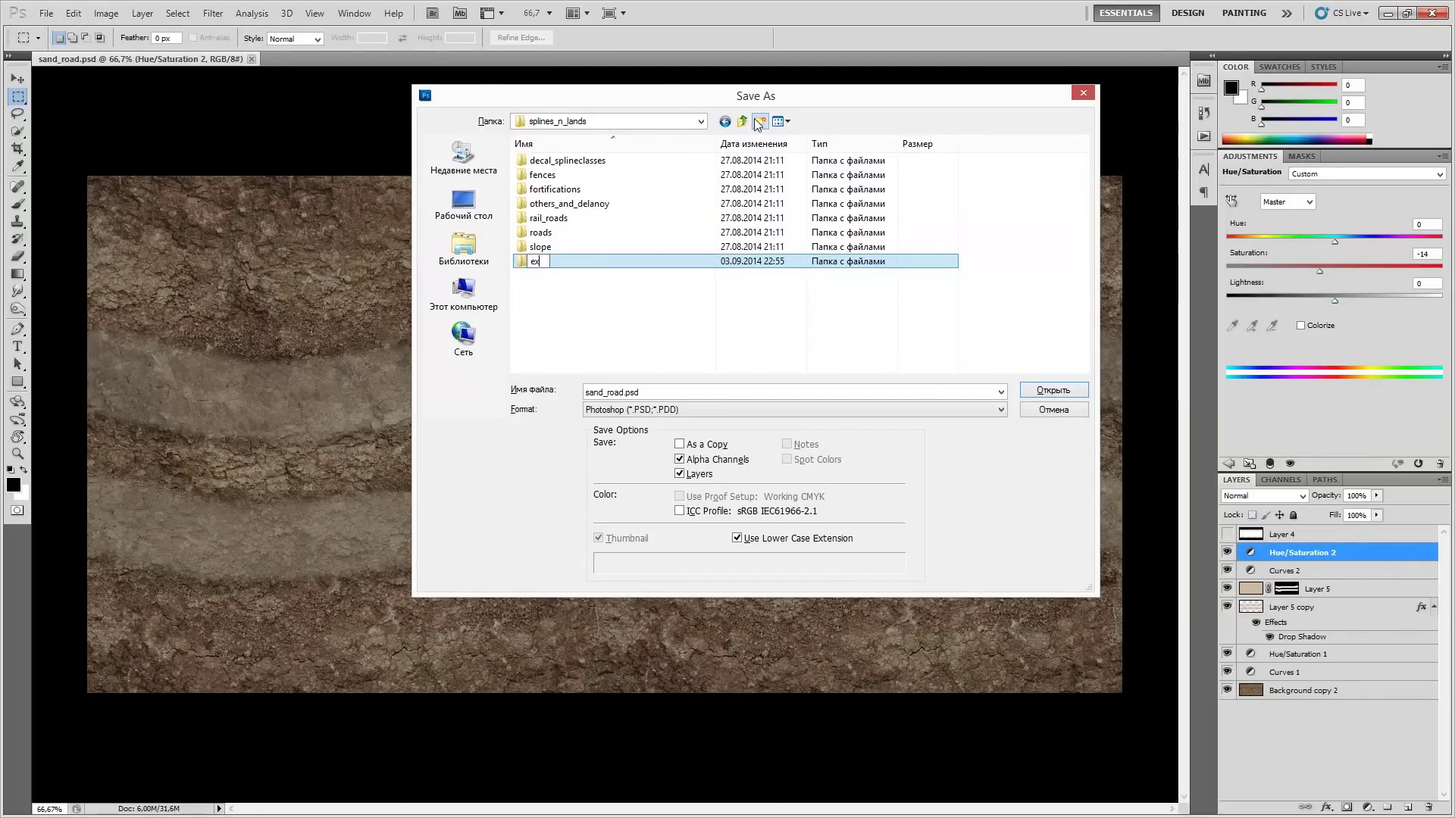
type("ample_splines")
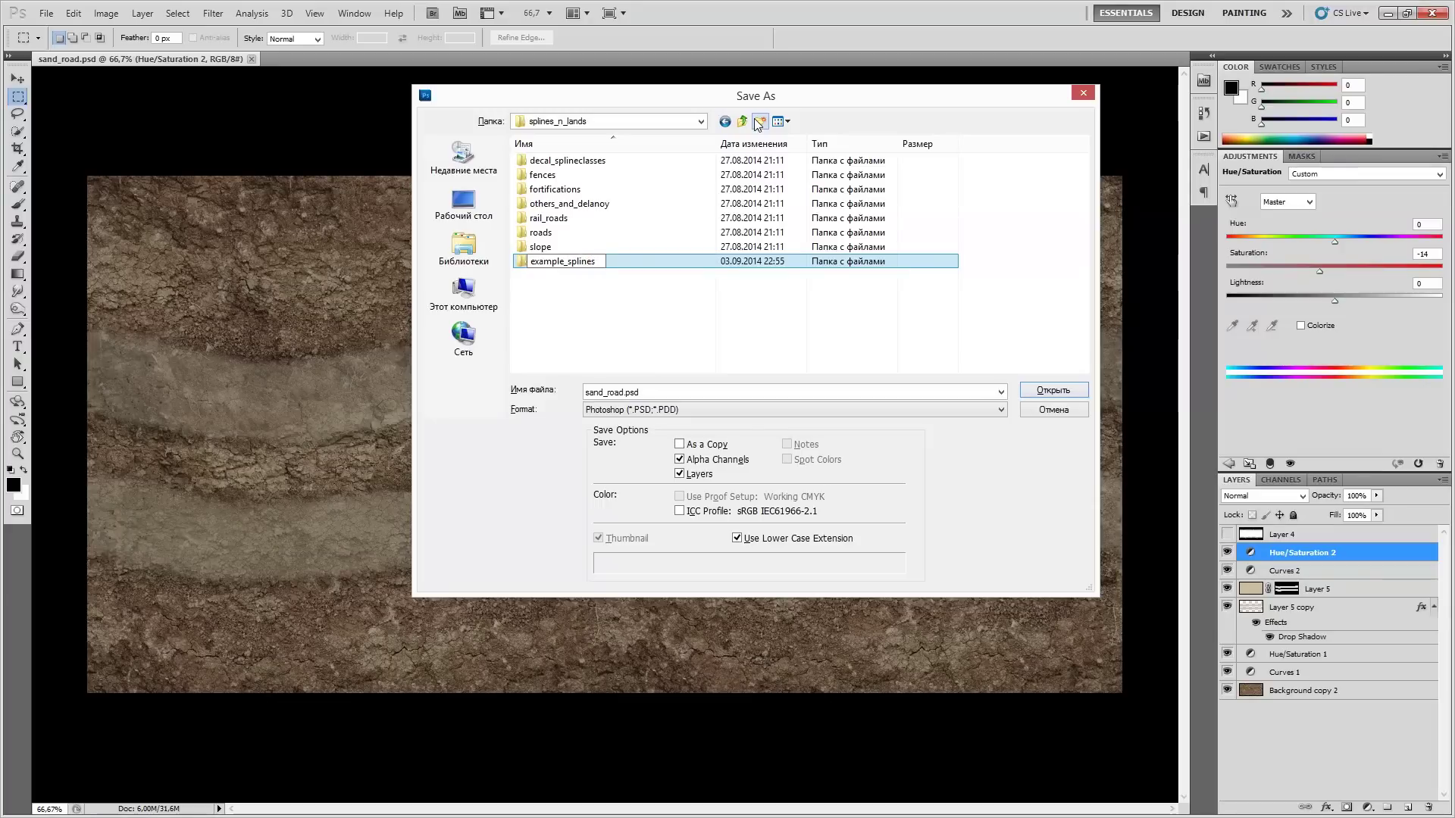
key("Return")
key("Return")
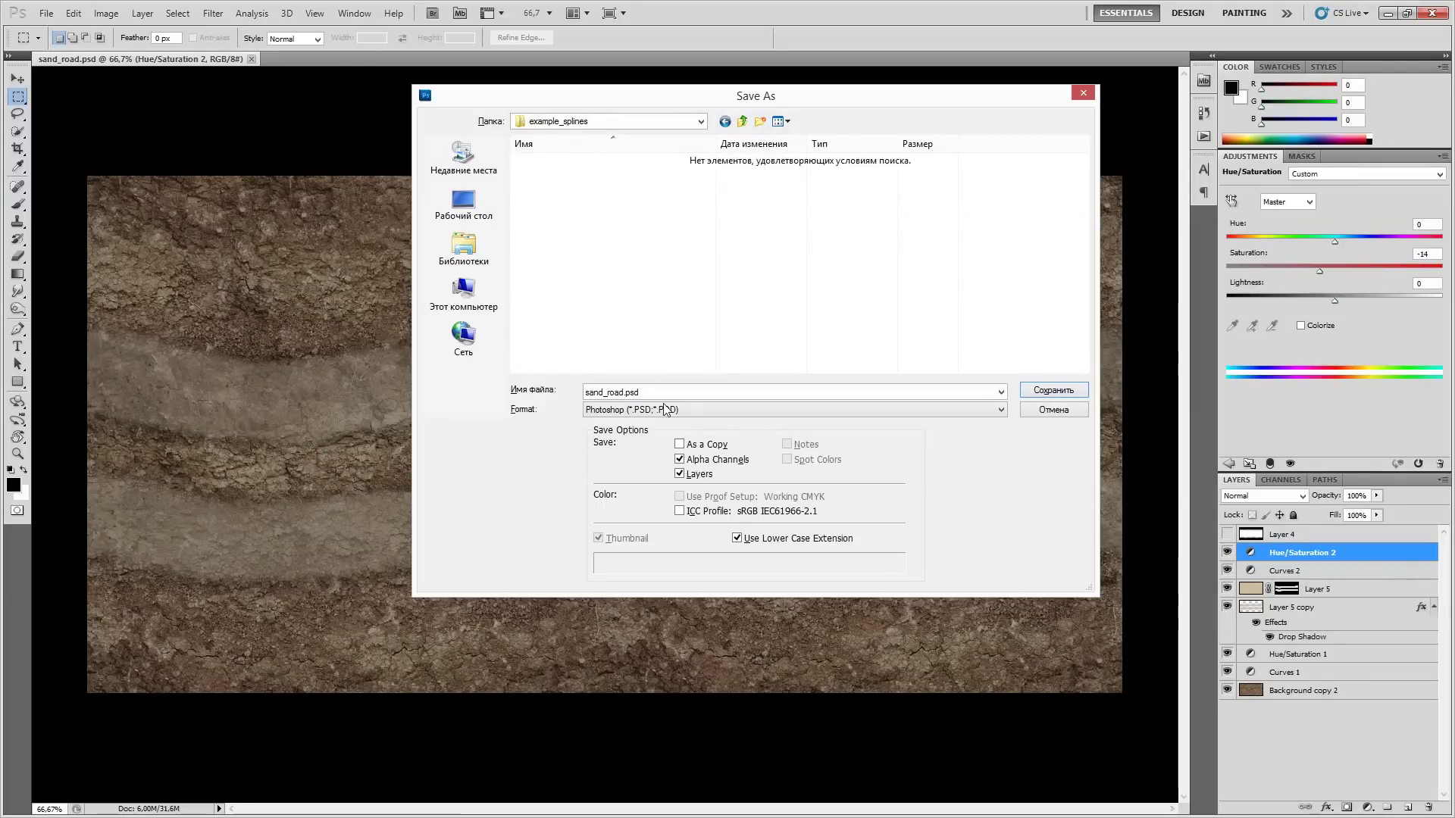
Save the road texture in Targa format as sand_road_example_tex.tga in example_splines, at 32 bits/pixel without compression.
left_click(668, 390)
left_click(668, 391)
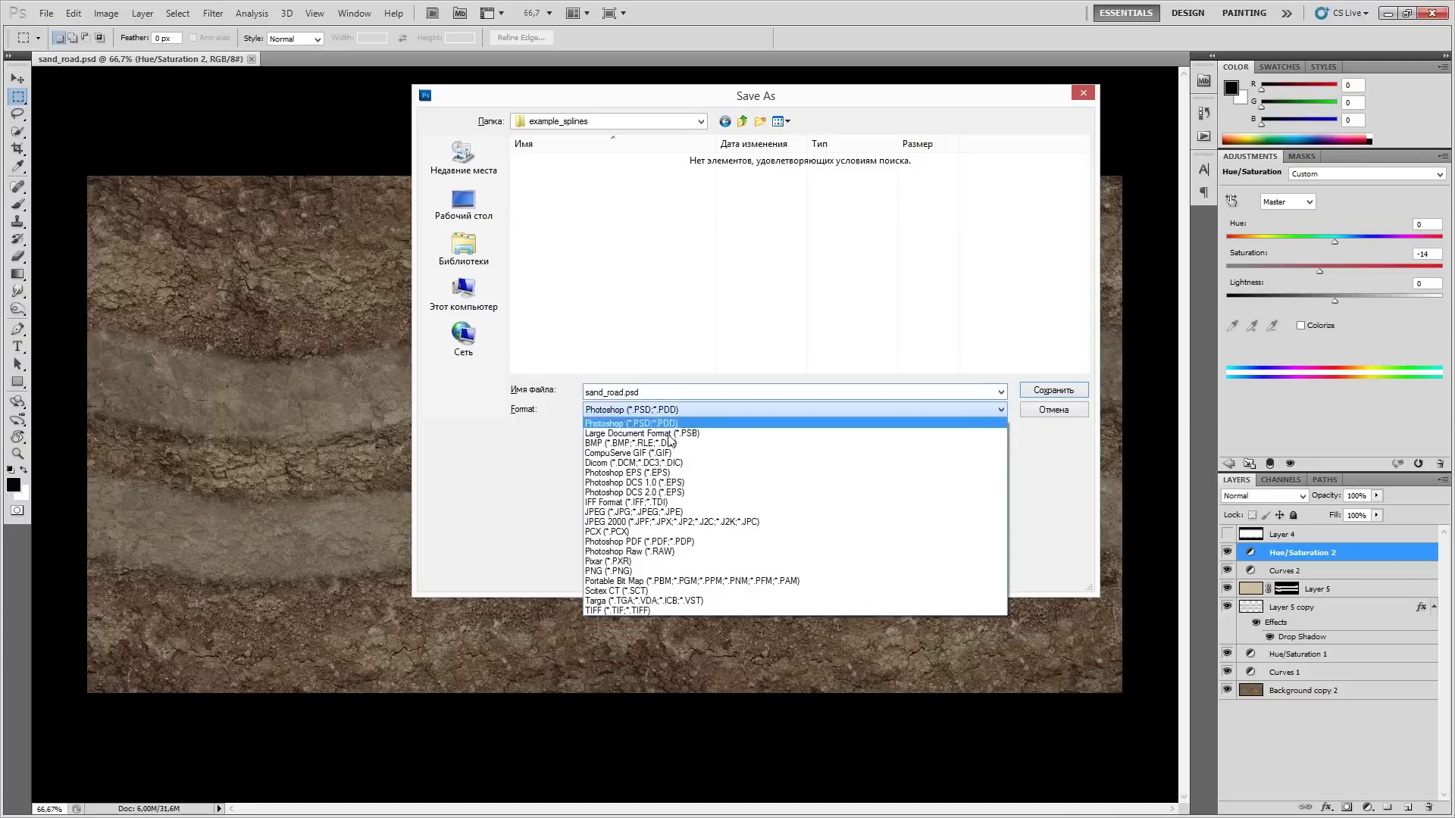
left_click(683, 412)
left_click(659, 601)
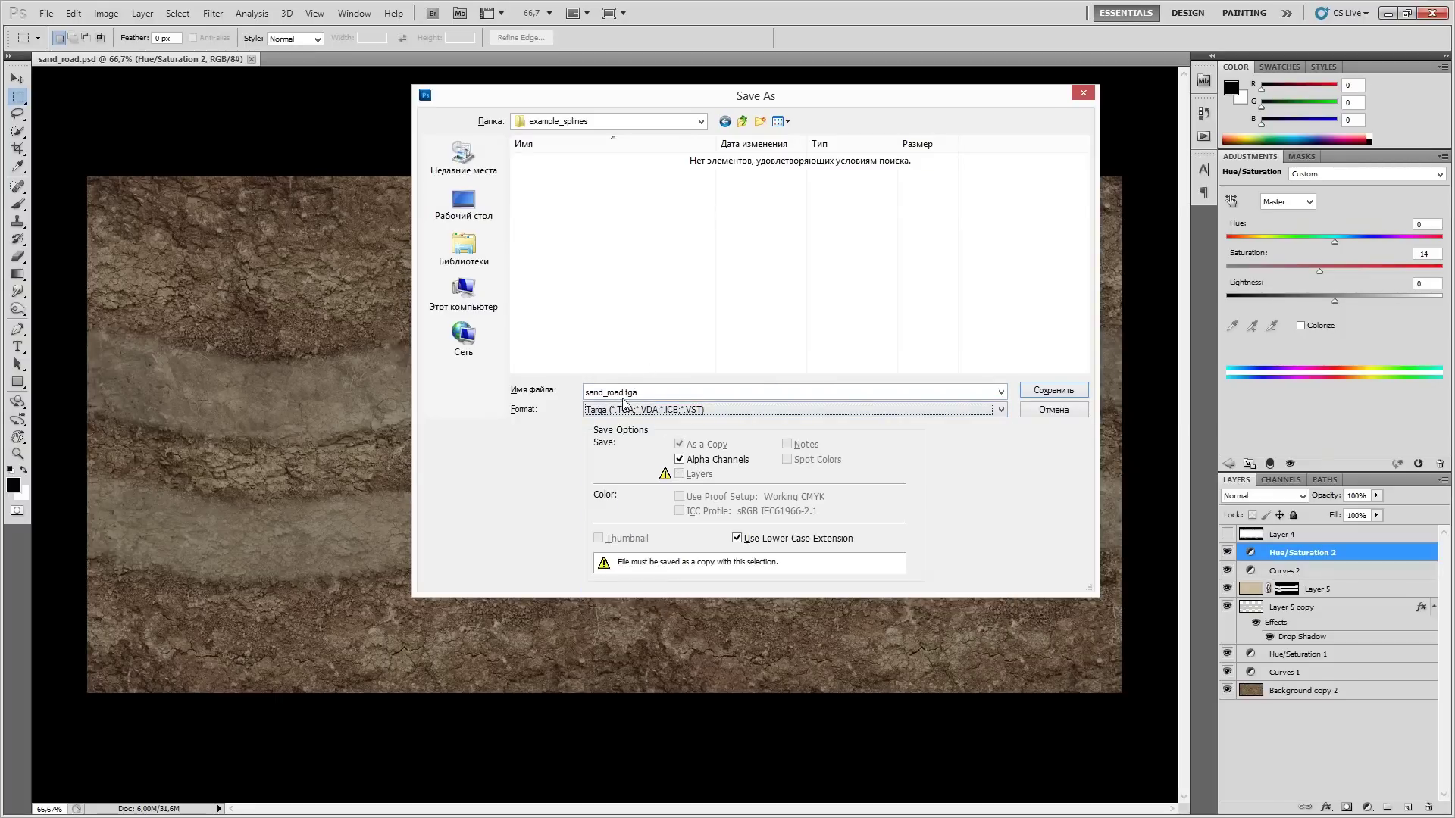
left_click(623, 393)
left_click(875, 367)
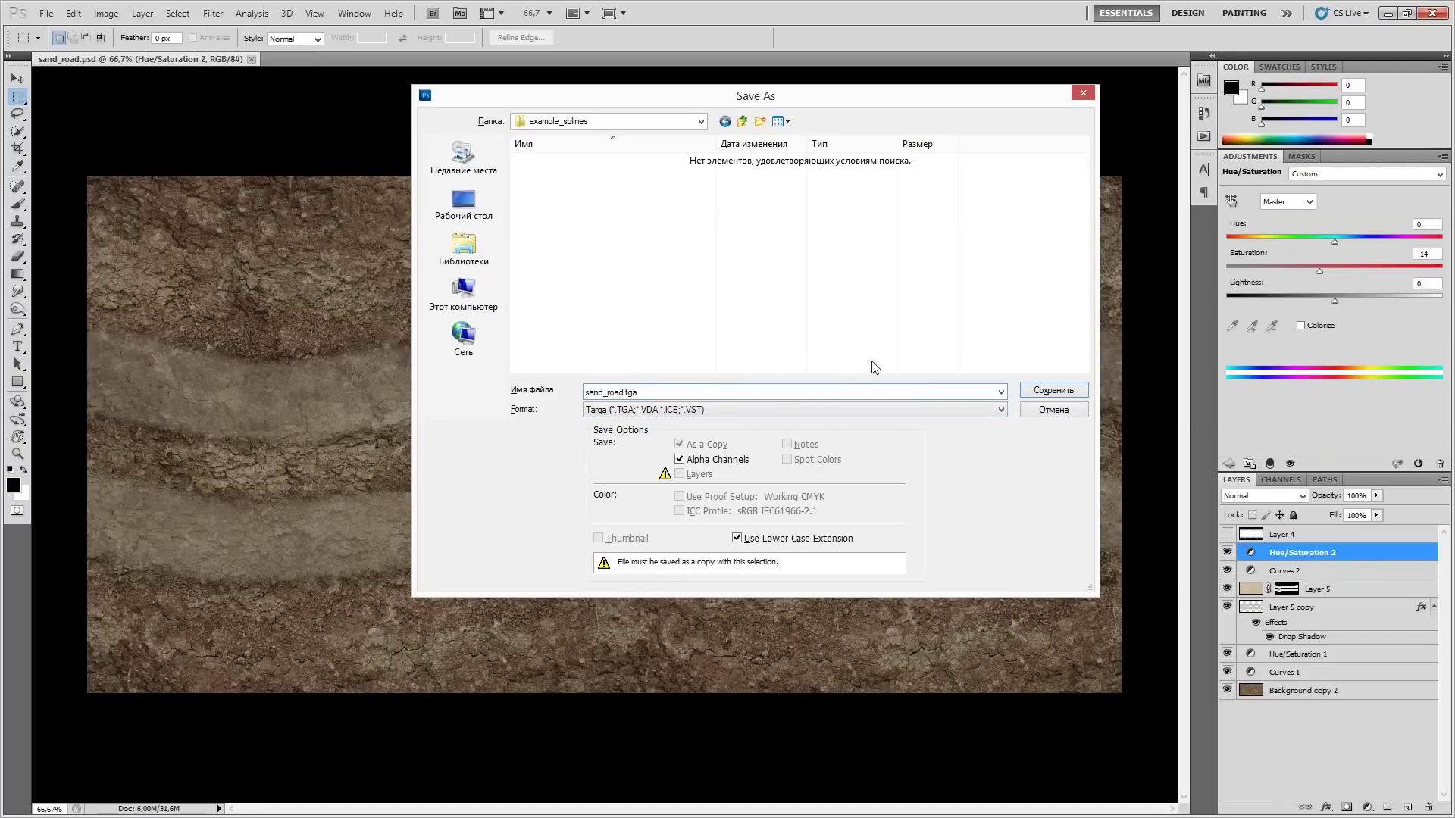
type("_example")
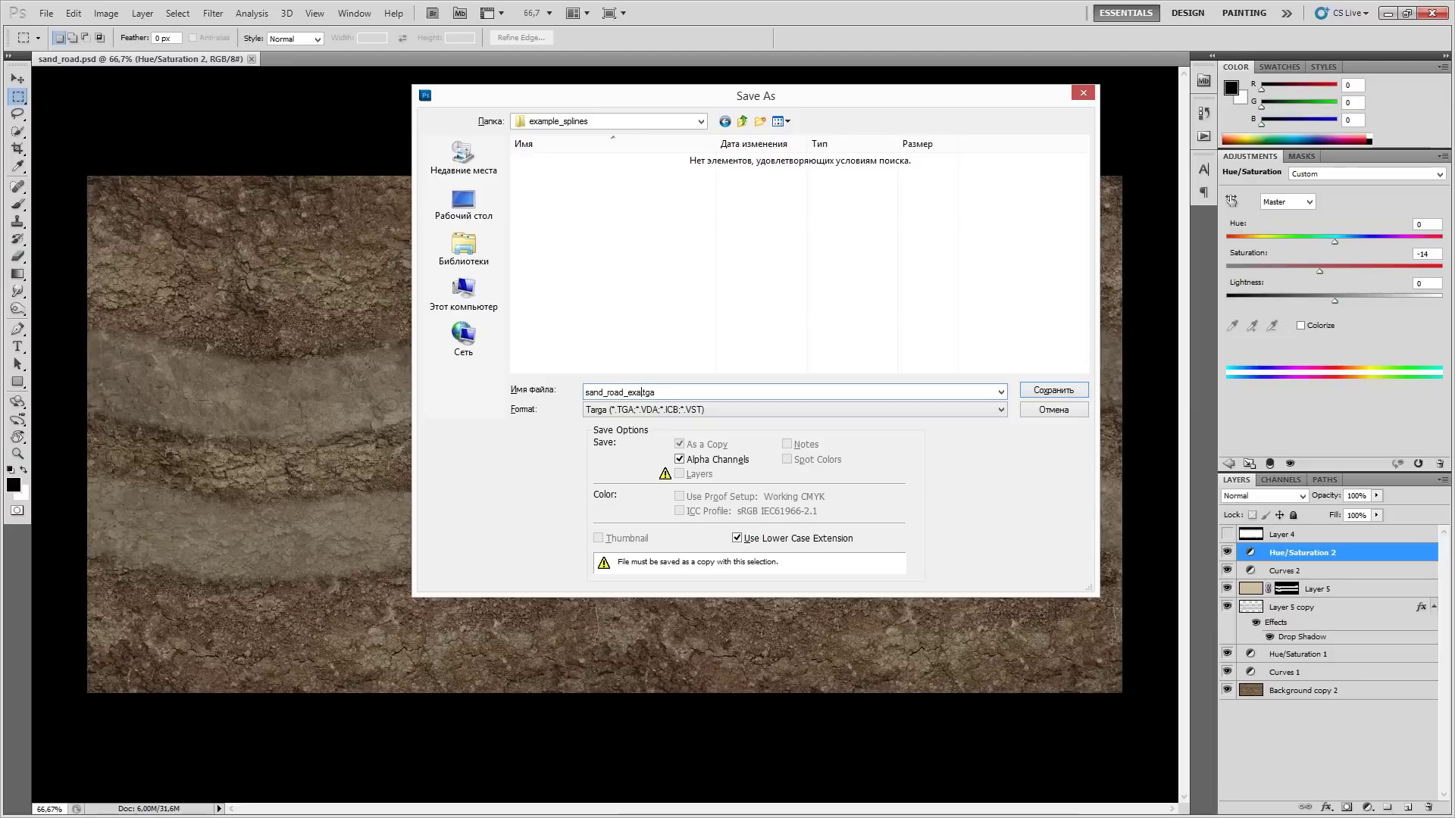
type("_tex")
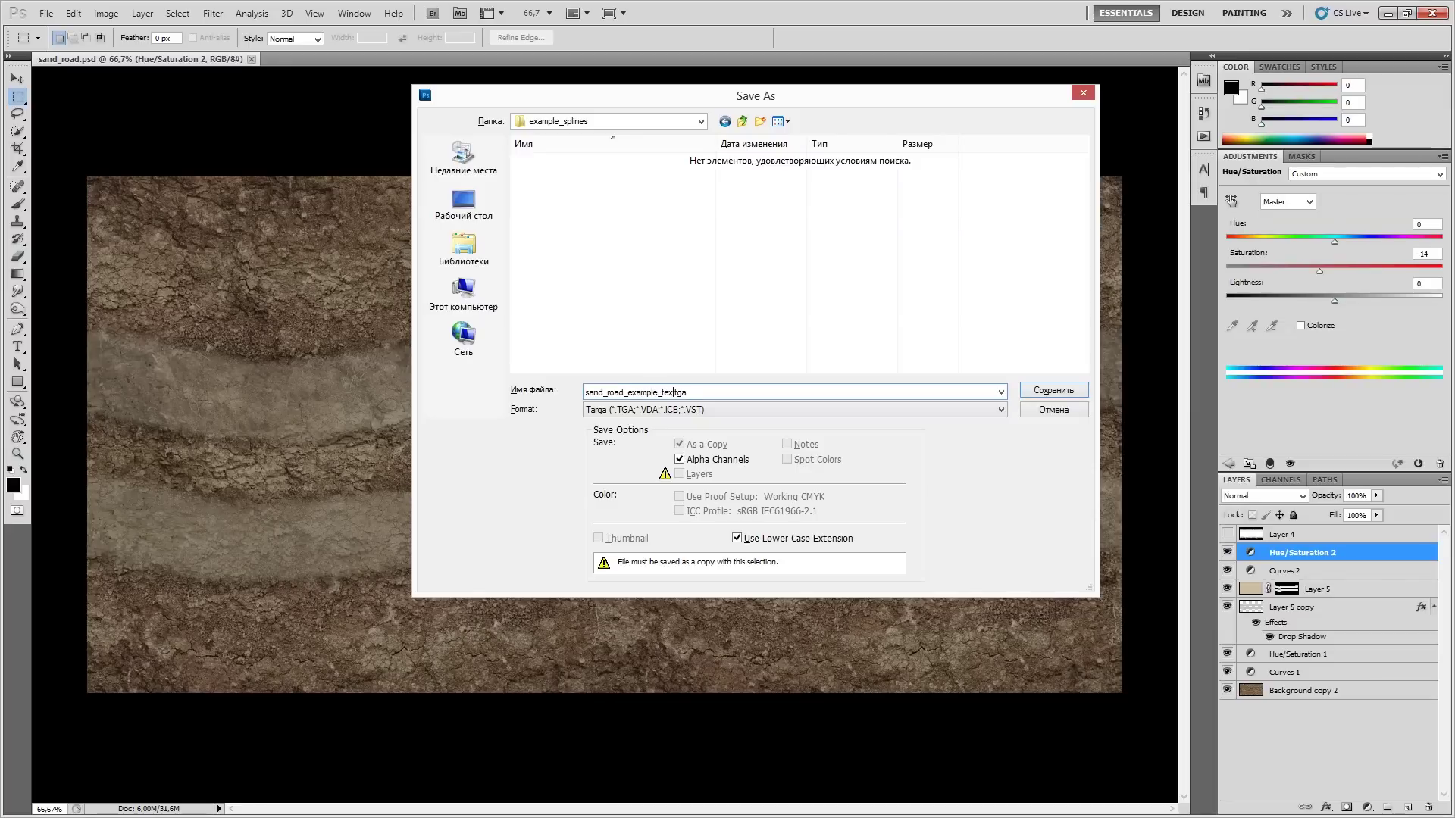
key("Return")
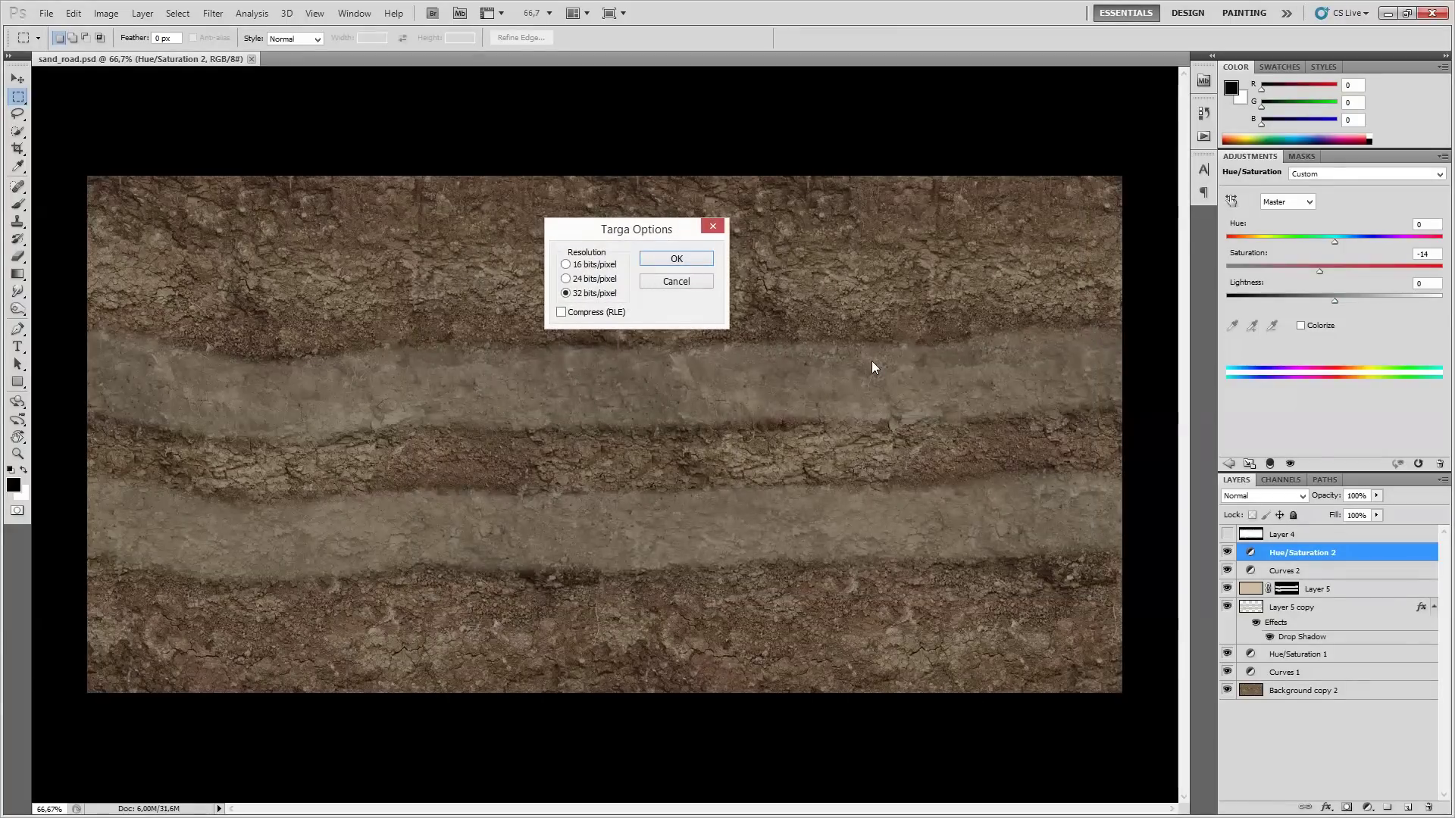
left_click(670, 262)
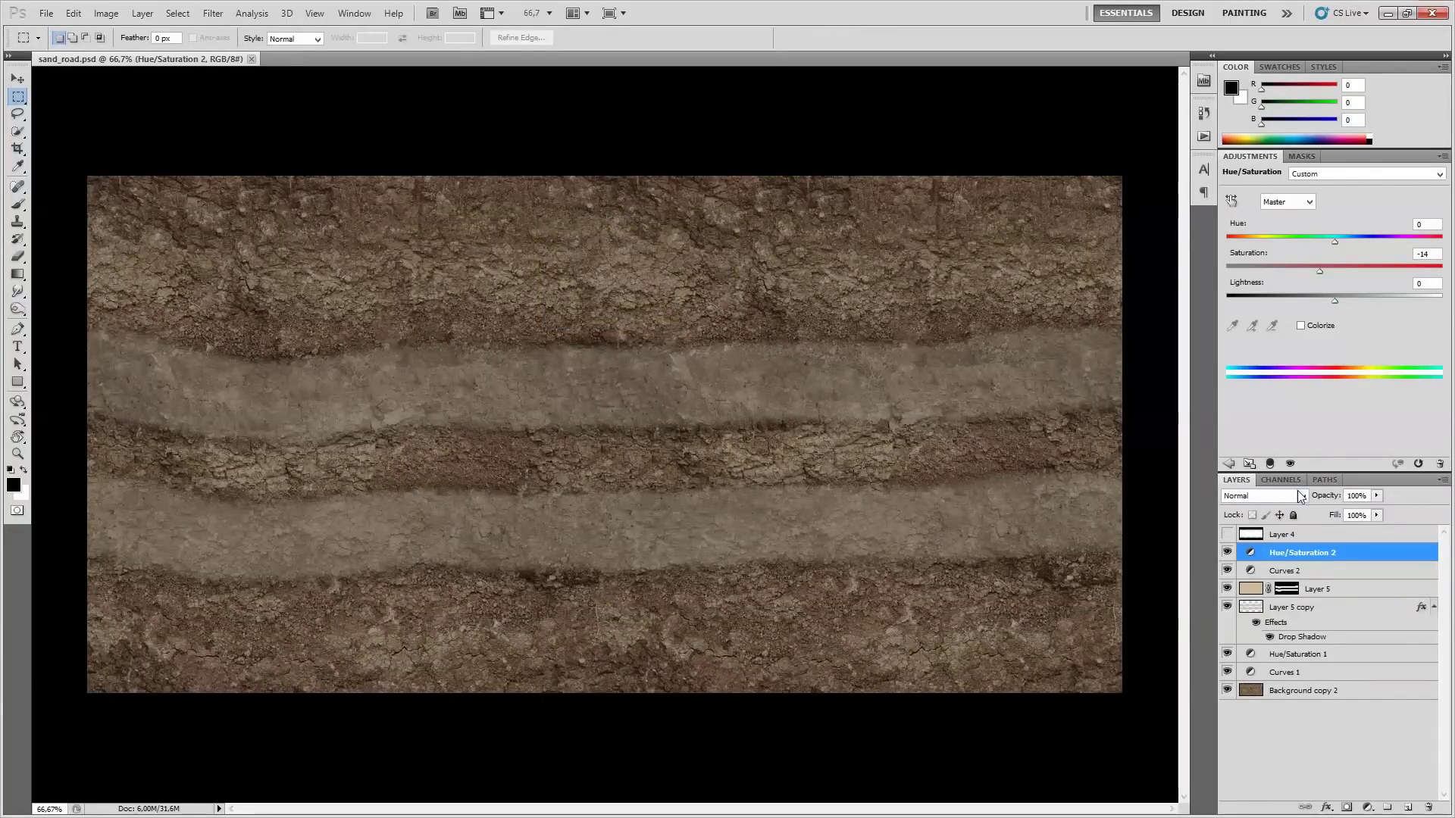
View the texture's alpha channel on its own, return to the RGB composite and briefly toggle Layer 4's visibility.
key("ctrl+6")
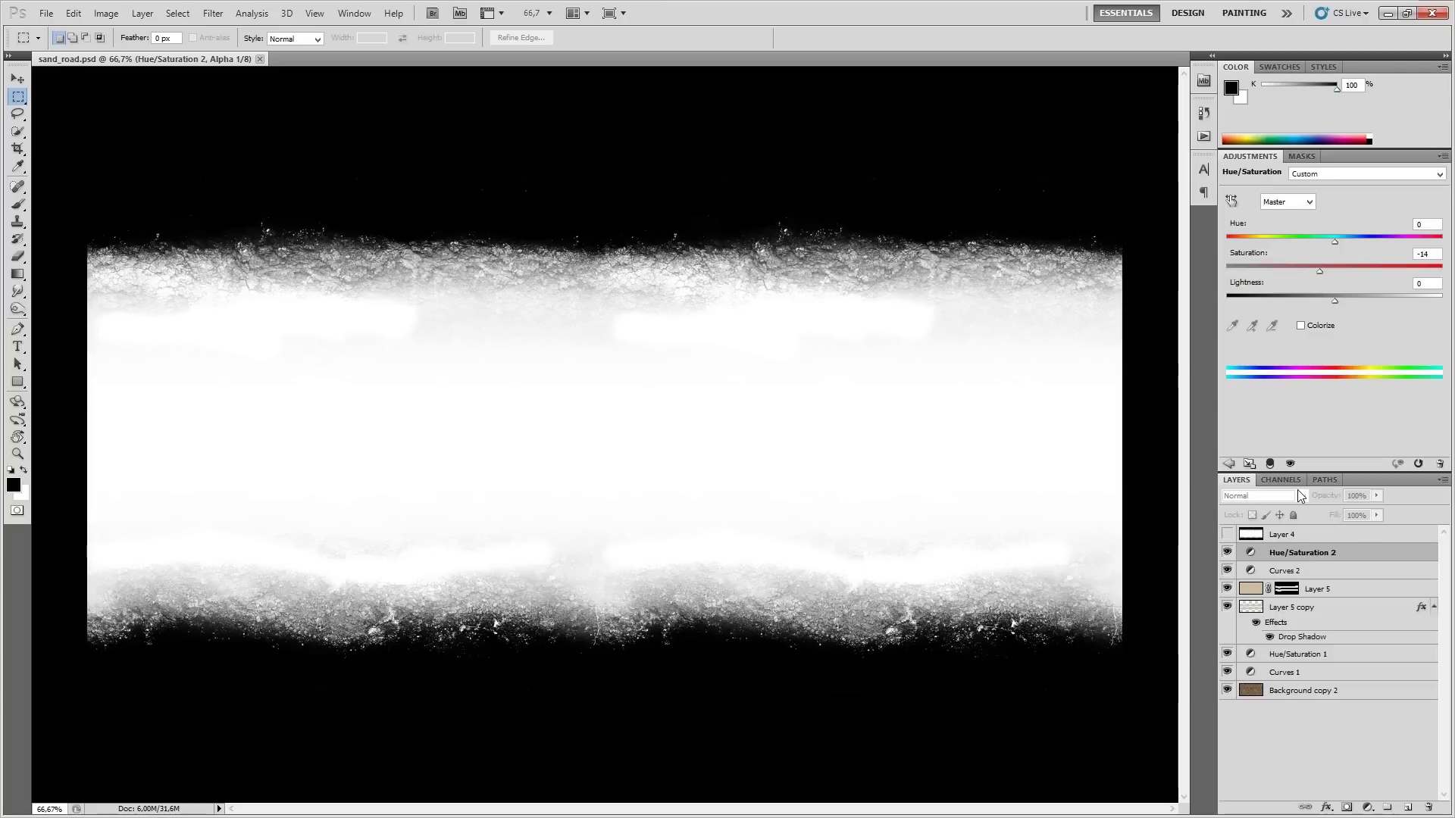
key("ctrl+2")
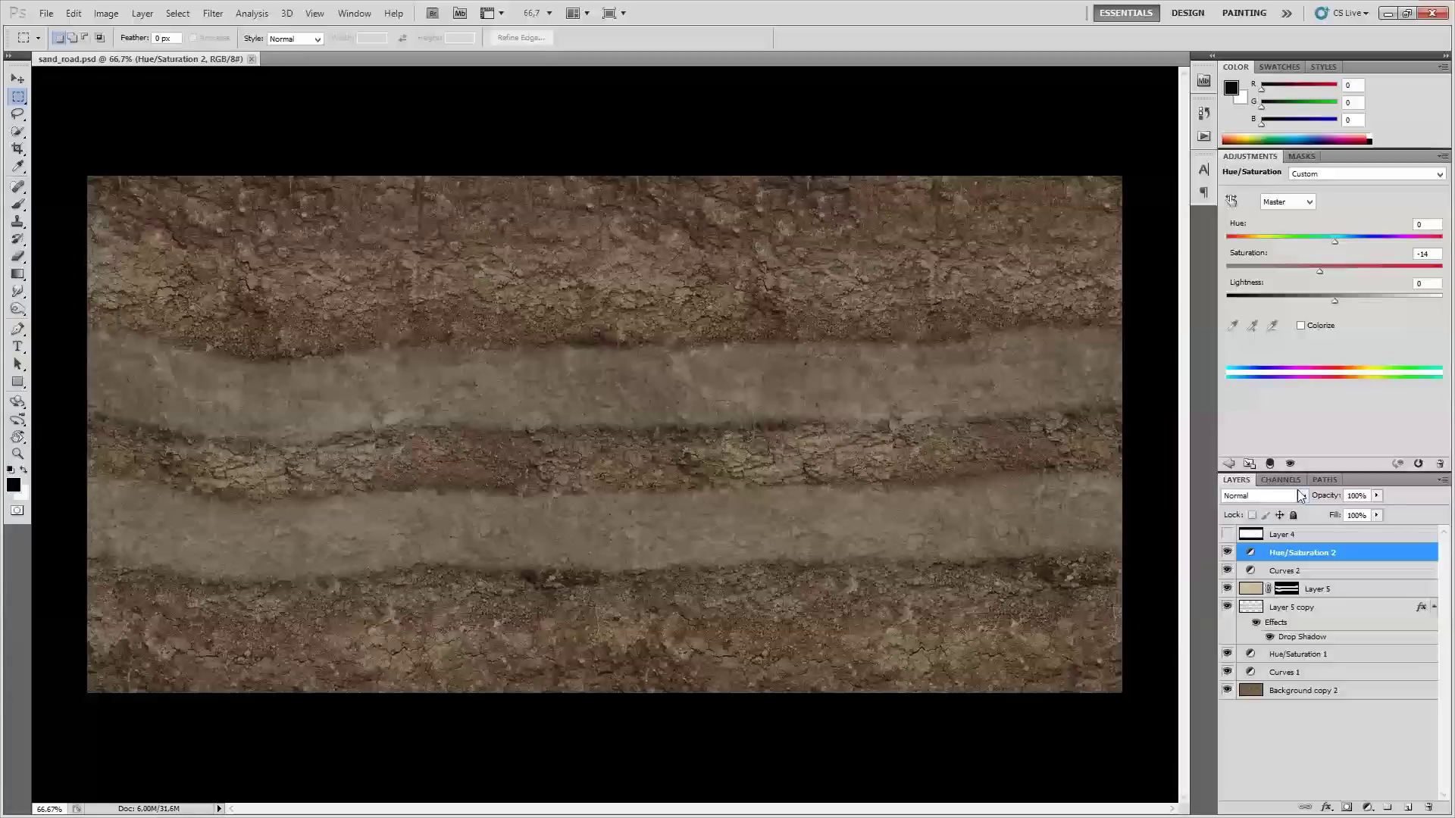
left_click(1228, 534)
left_click(1228, 534)
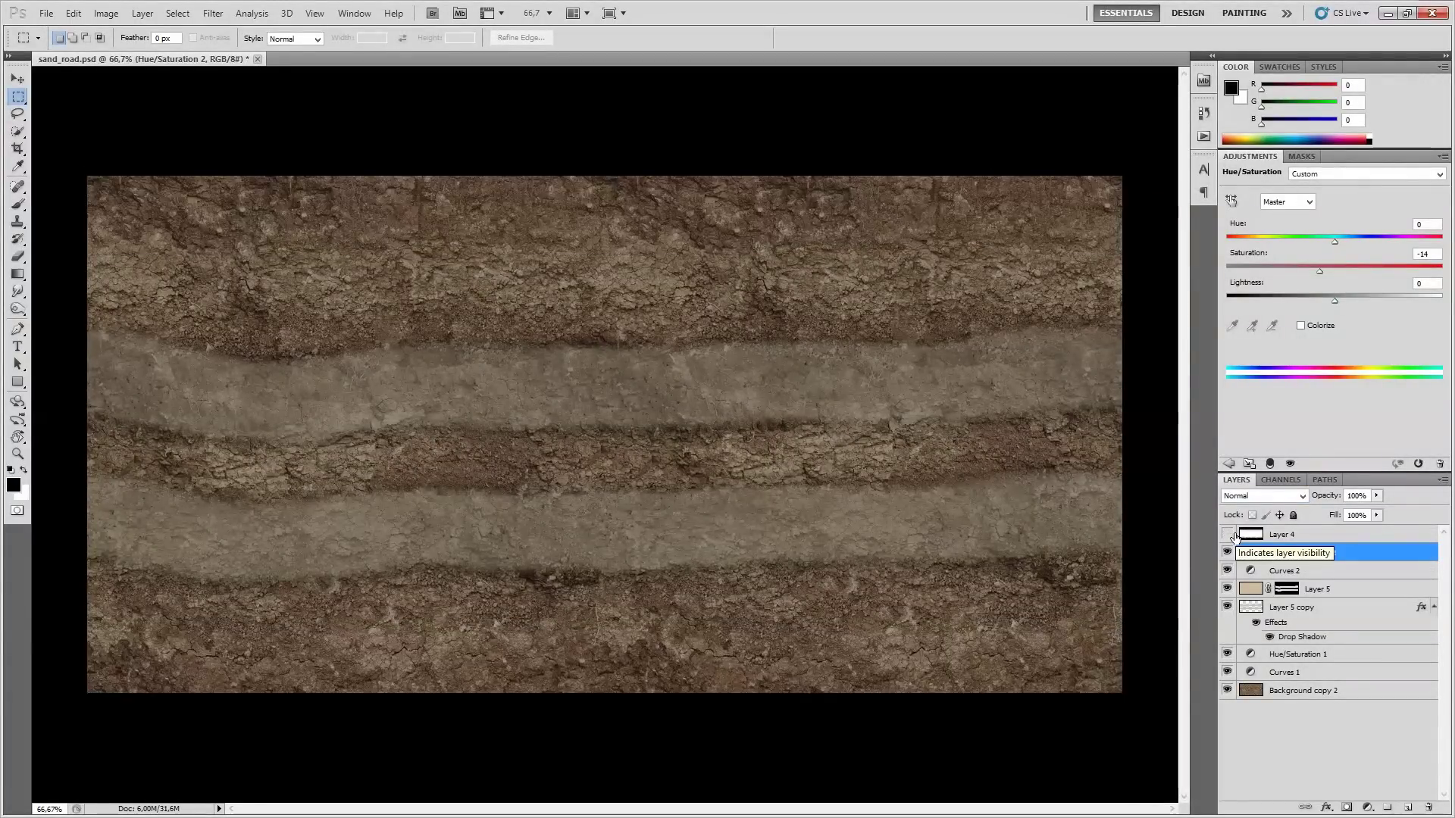
Switch to Far and copy iwo_jima_island_border.mat.blk from splines_n_lands into the example_splines folder.
key("alt+Tab")
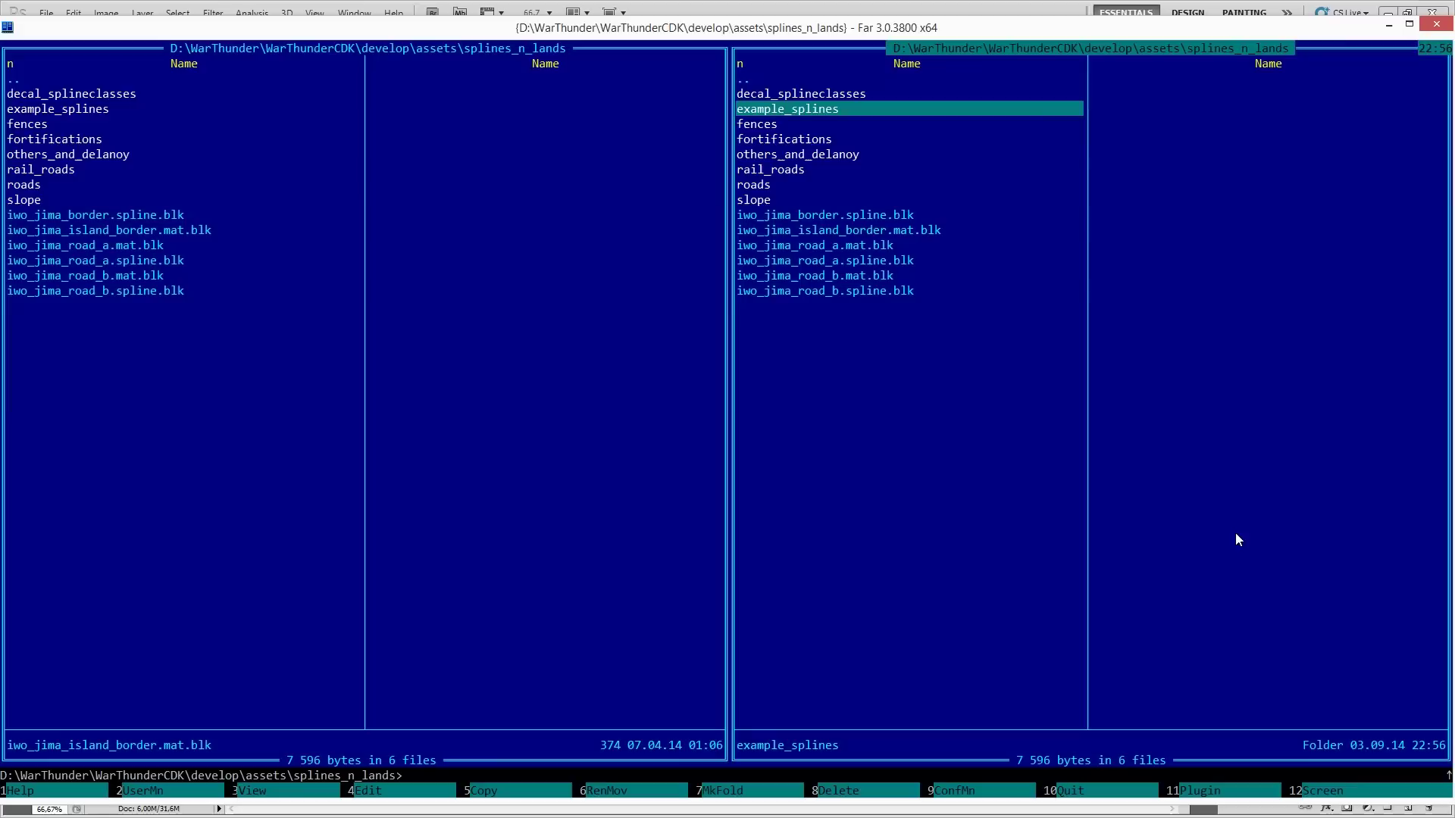
key("Return")
key("Tab")
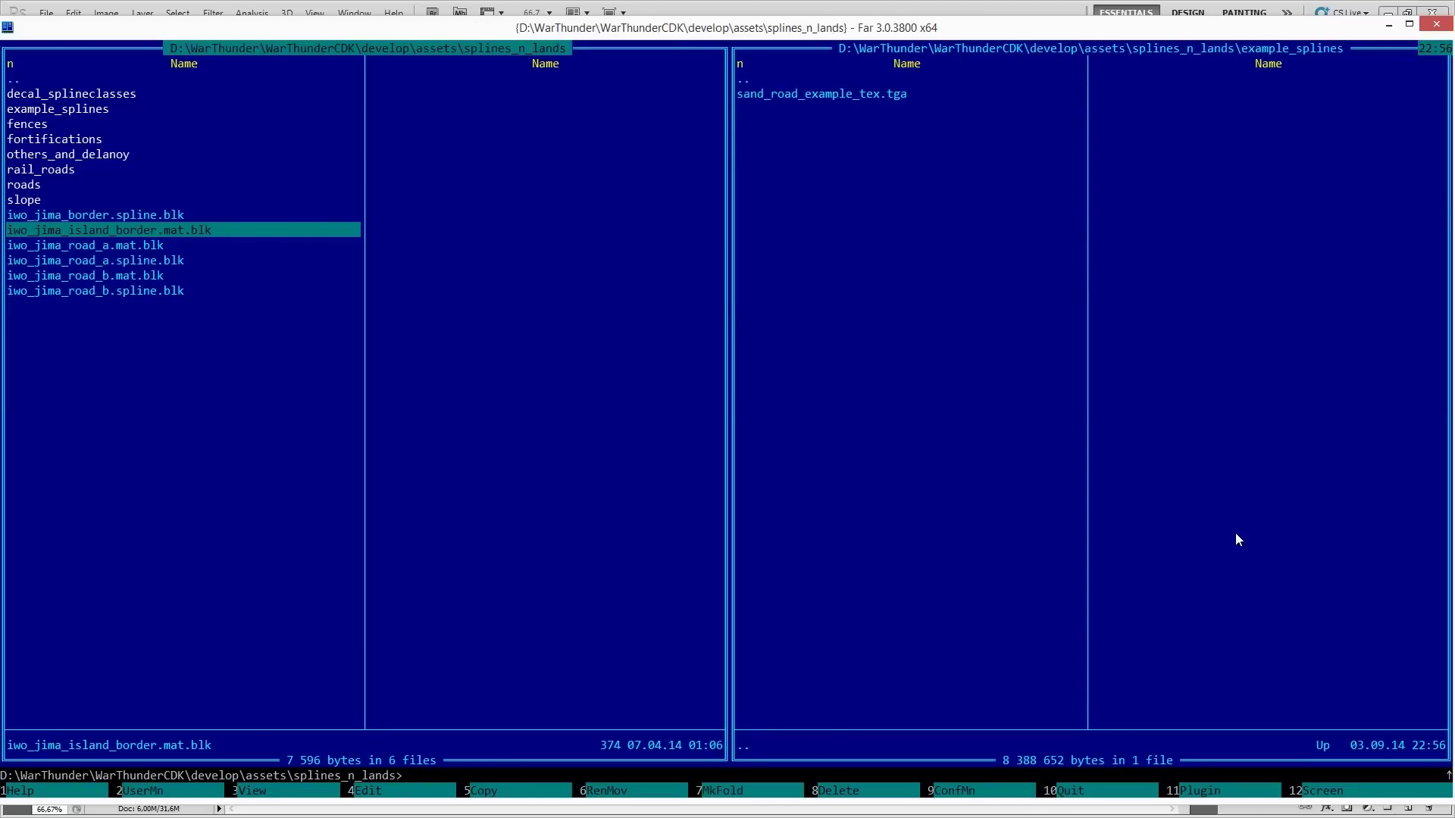
key("F5")
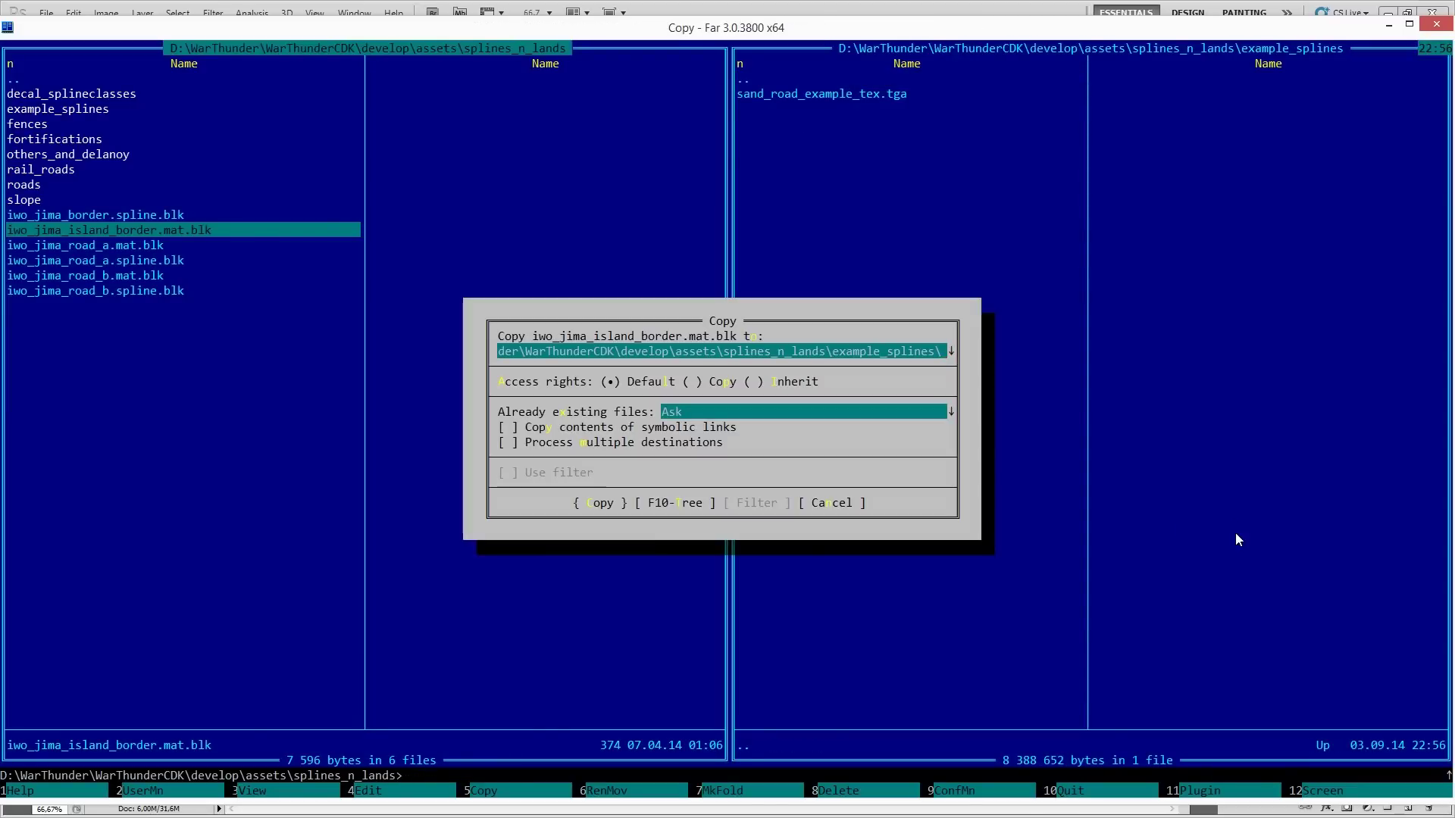
key("Return")
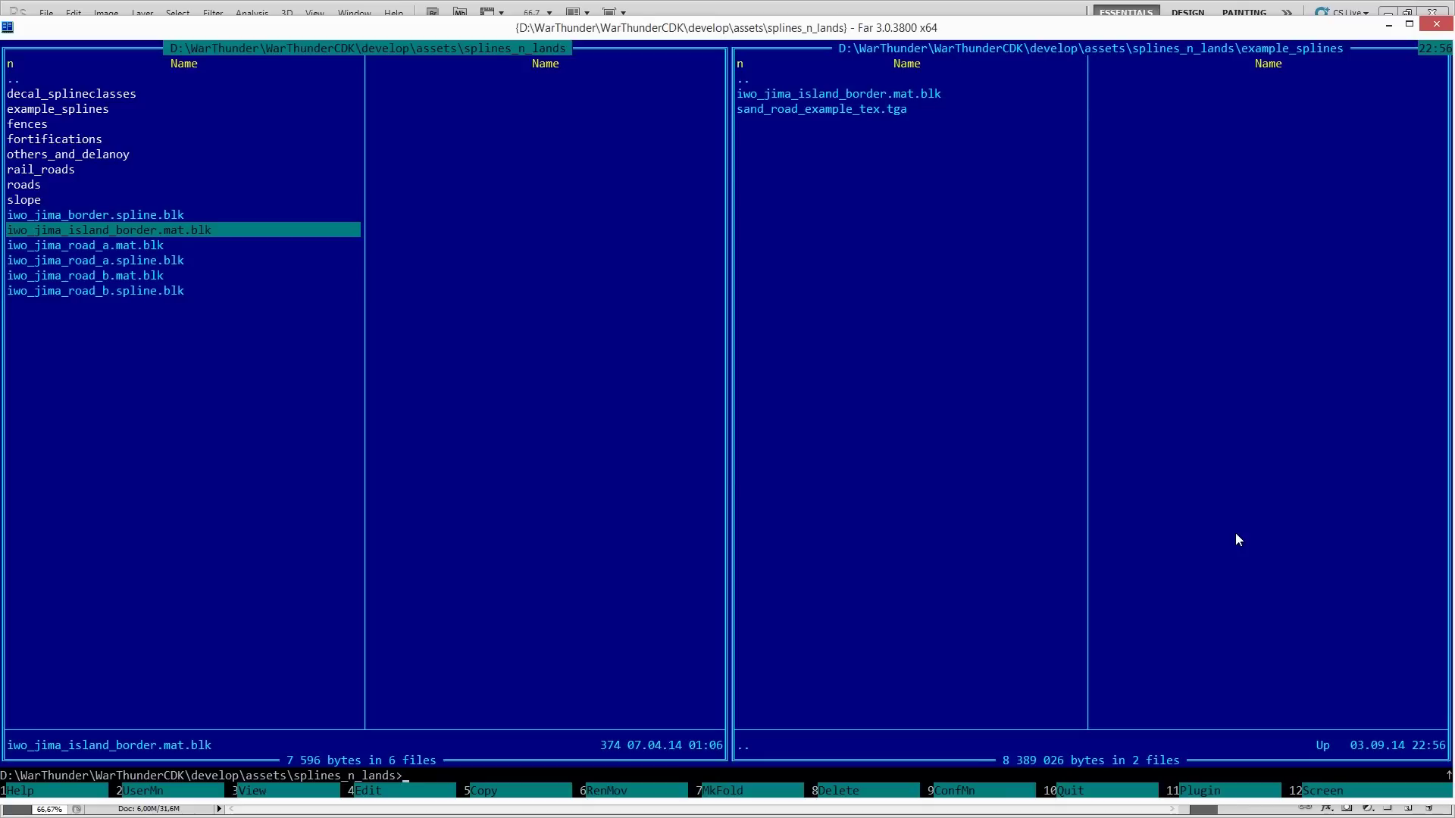
Copy iwo_jima_border.spline.blk from splines_n_lands into the example_splines folder.
key("Up")
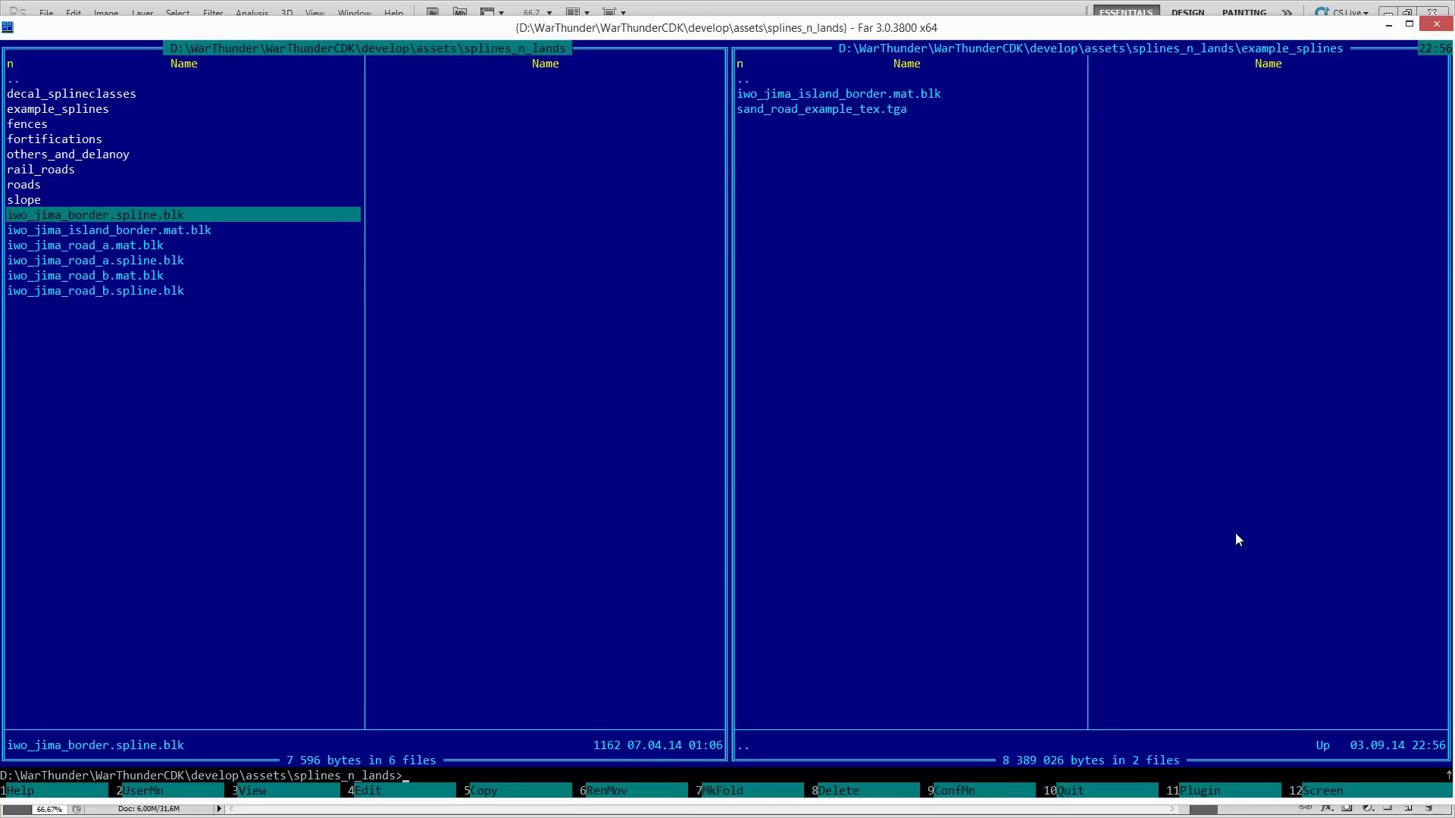
key("F6")
key("Escape")
key("F5")
key("Return")
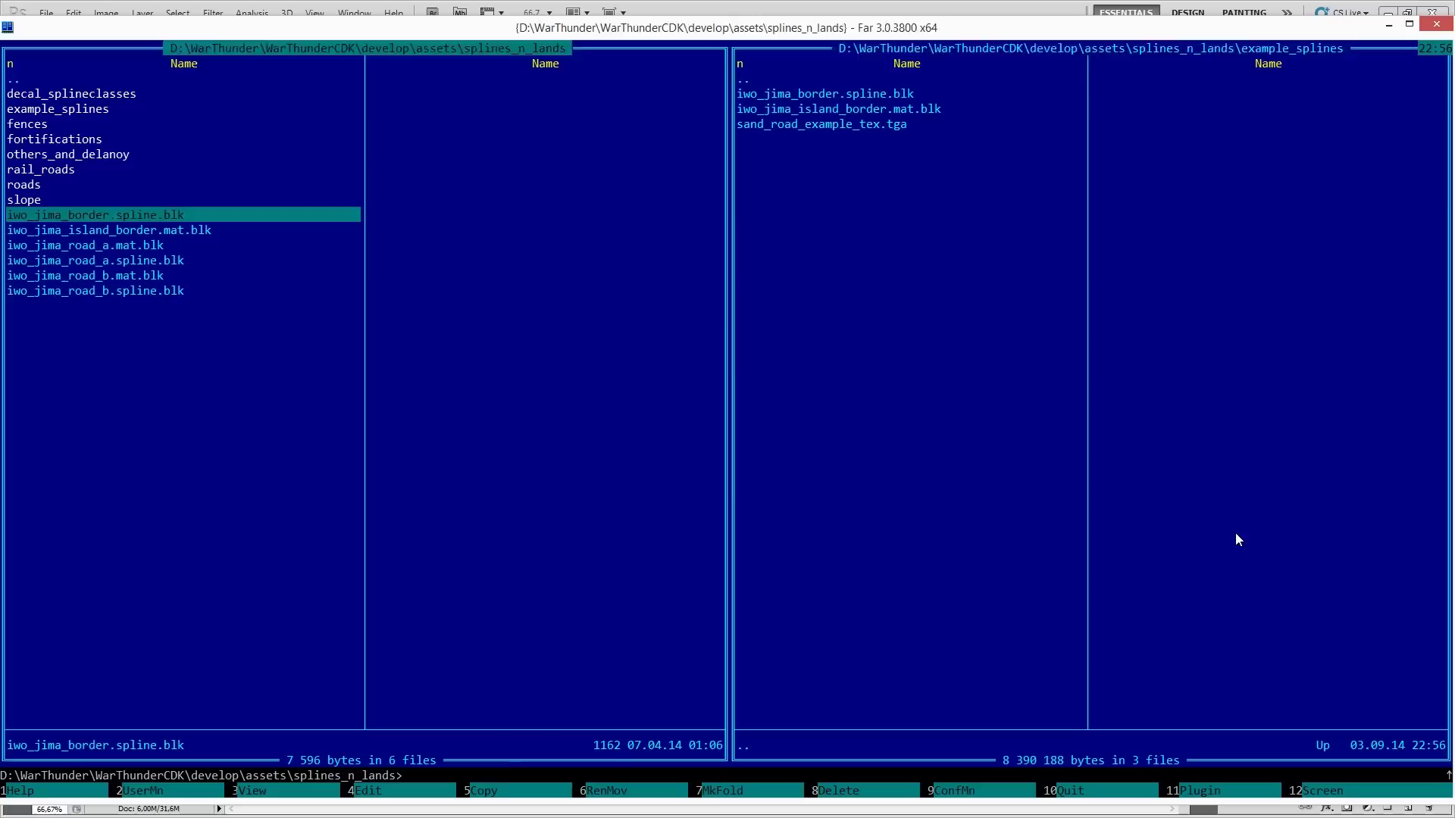
Rename the copied iwo_jima_island_border.mat.blk in example_splines to sand_road_example.mat.blk.
key("Tab")
key("End")
key("Up")
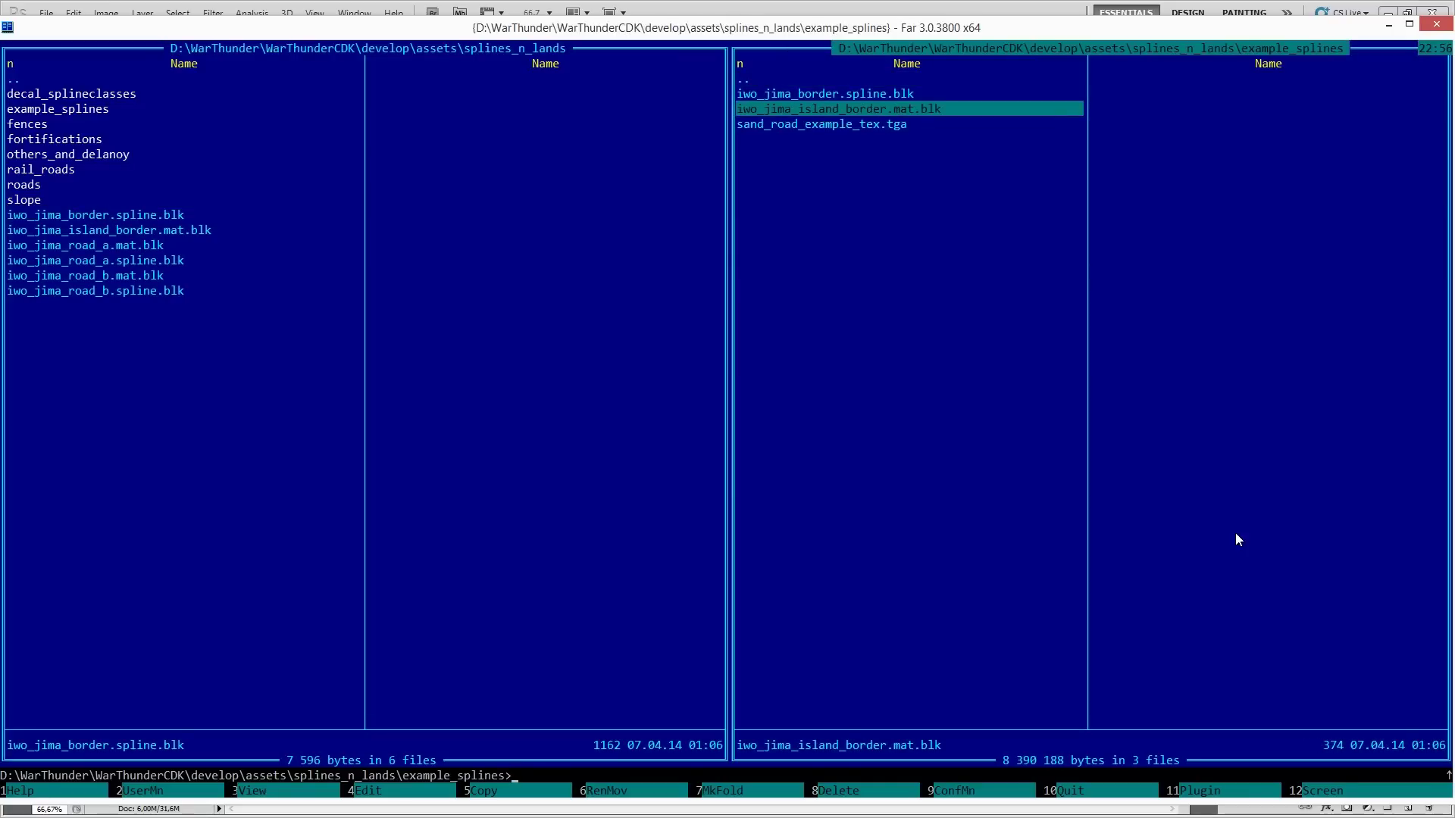
key("shift+F6")
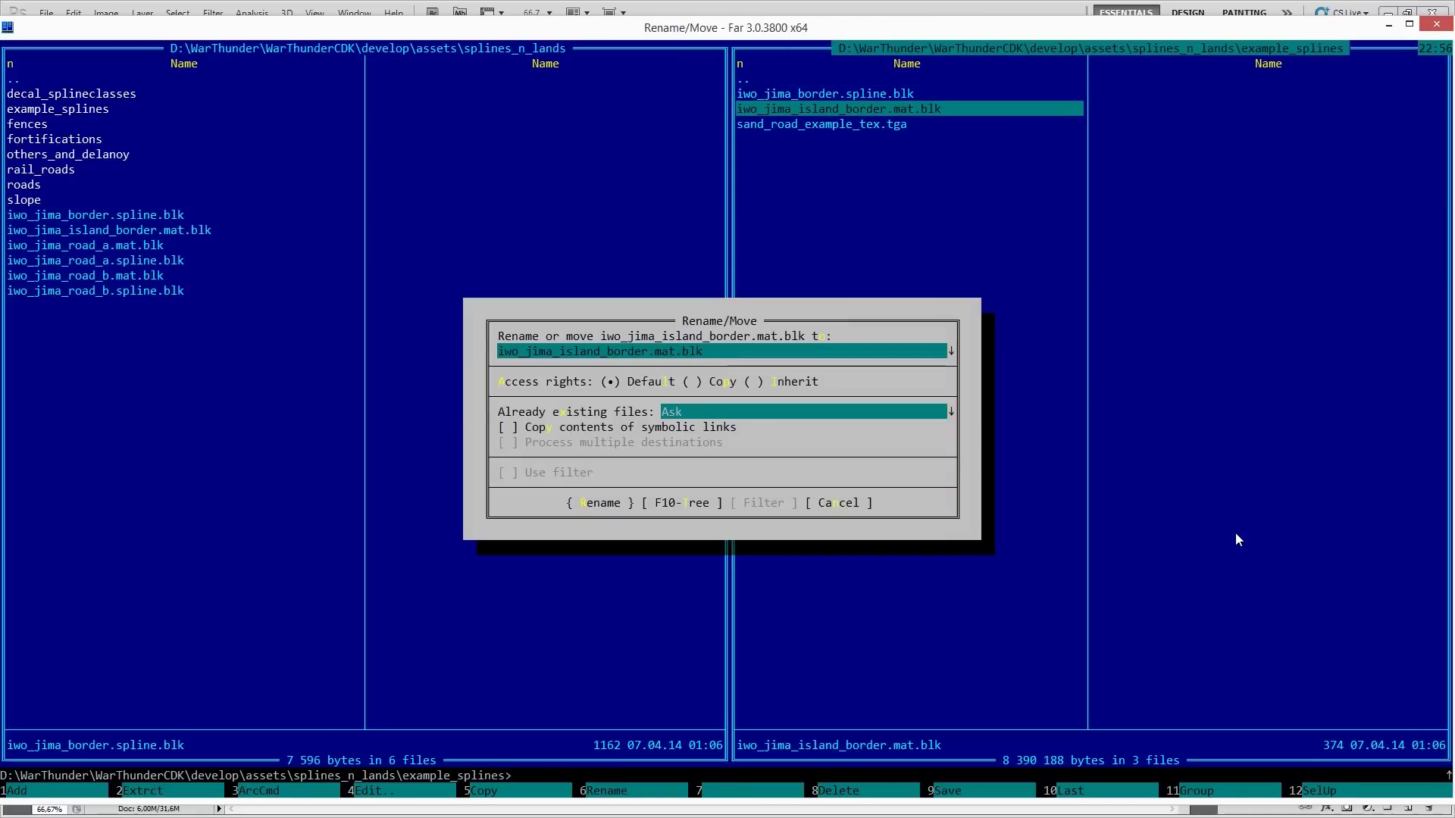
key("Home")
key("ctrl+shift+Right")
type("san")
type("d_road")
type("_example")
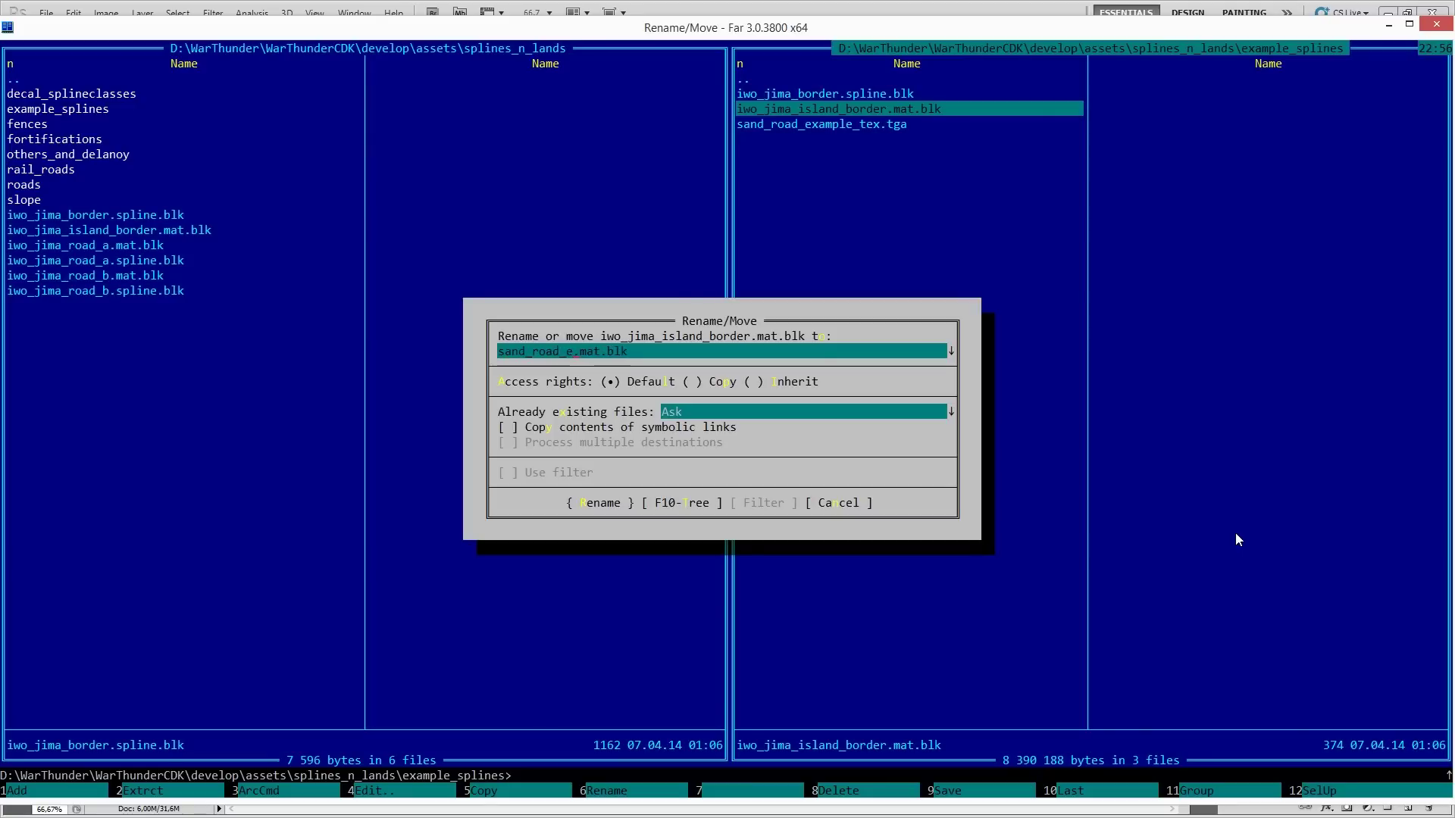
key("Return")
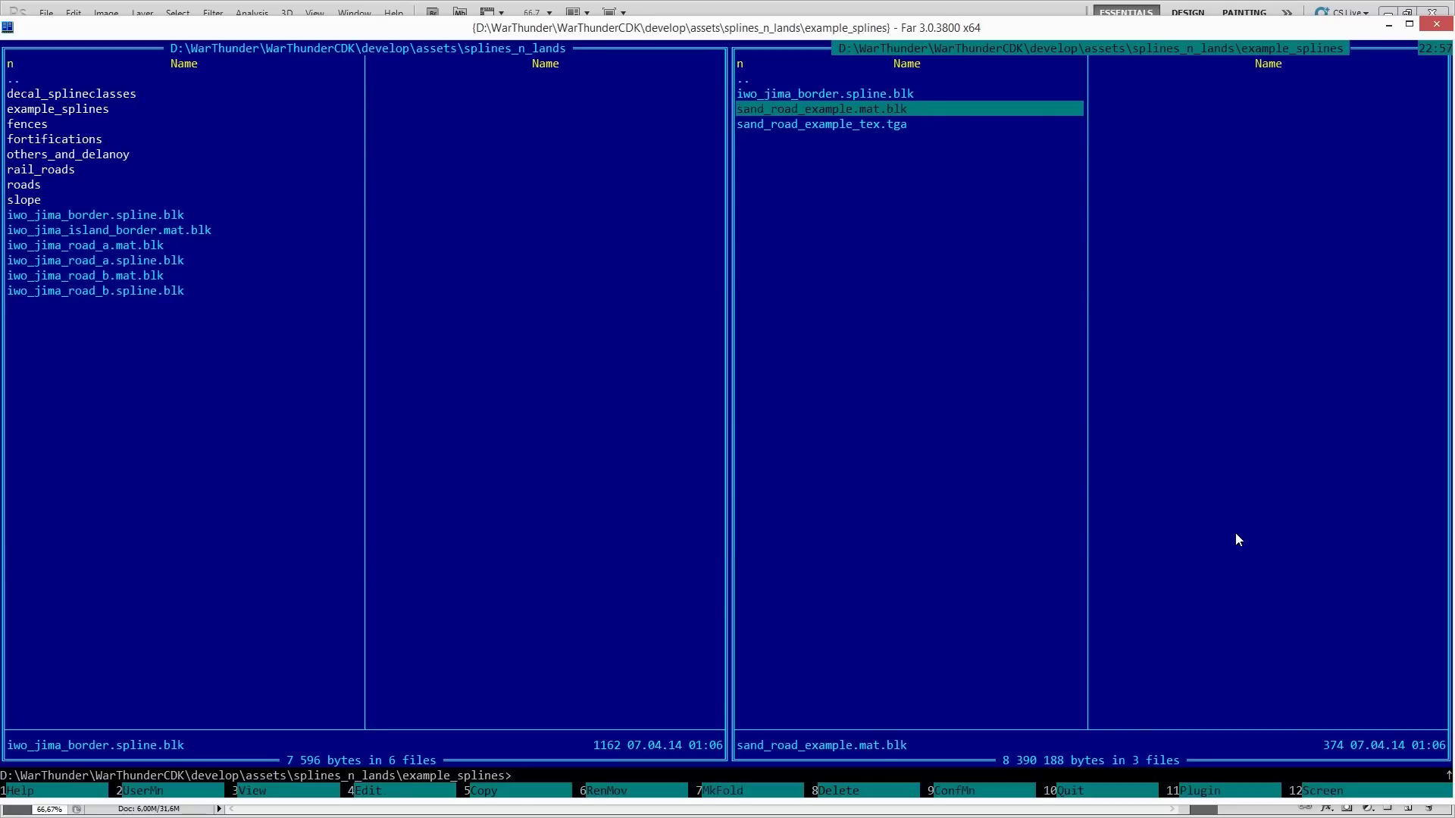
Open sand_road_example.mat.blk for editing, set texture in the textures block to sand_road_example and copy that name.
key("F4")
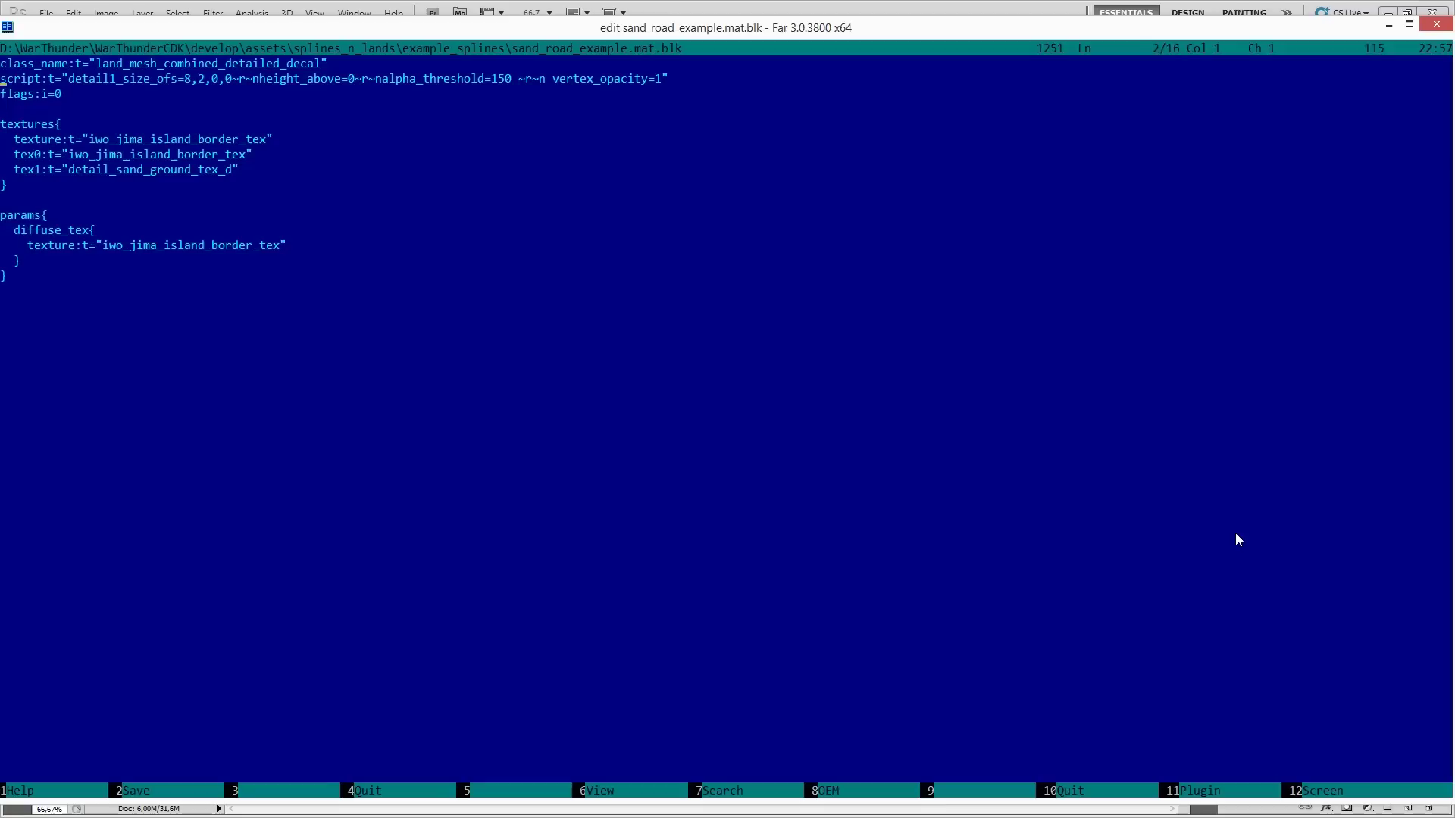
key("Down")
key("ctrl+Right")
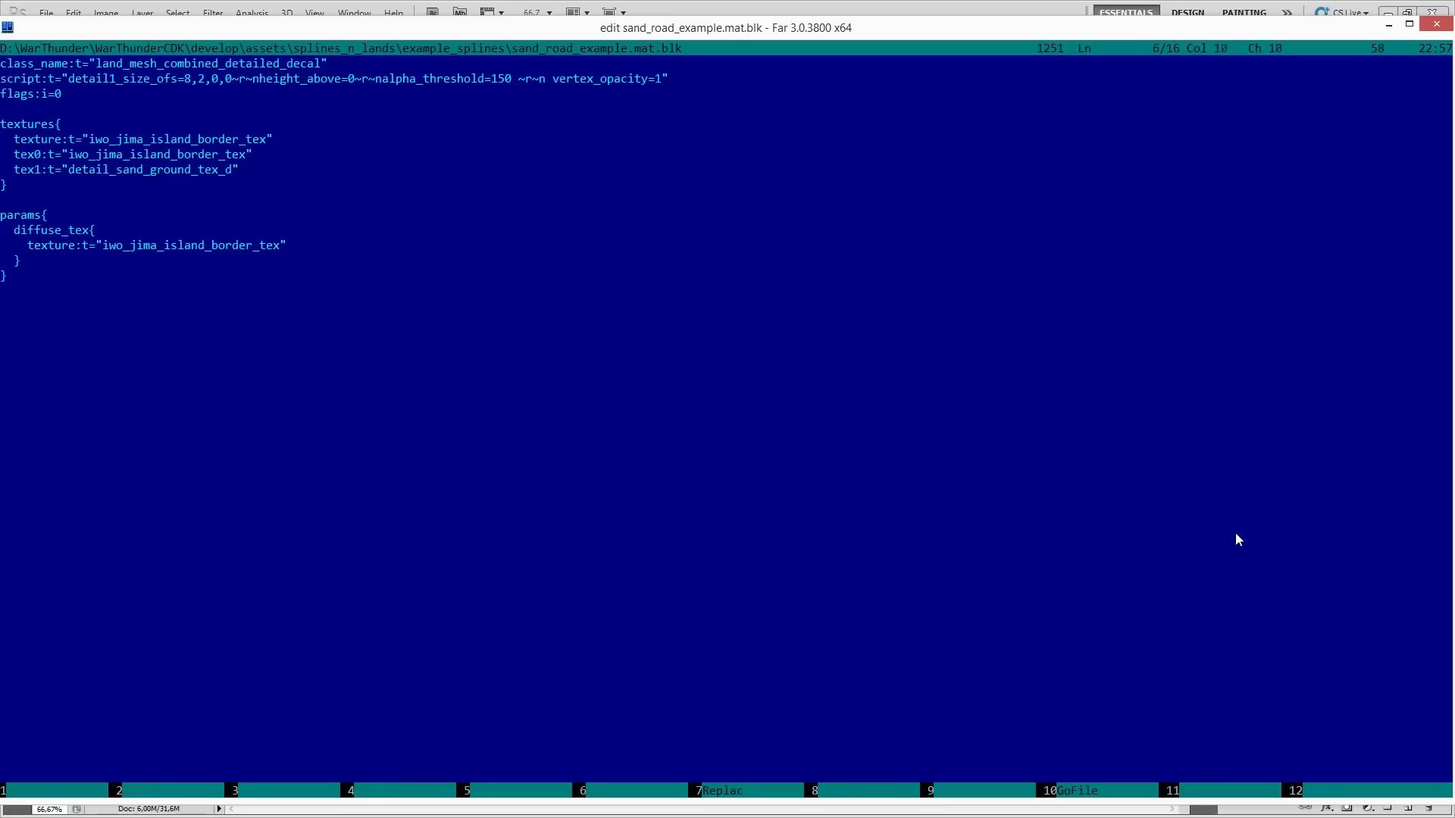
key("ctrl+Right")
key("ctrl+shift+Right")
type("sand")
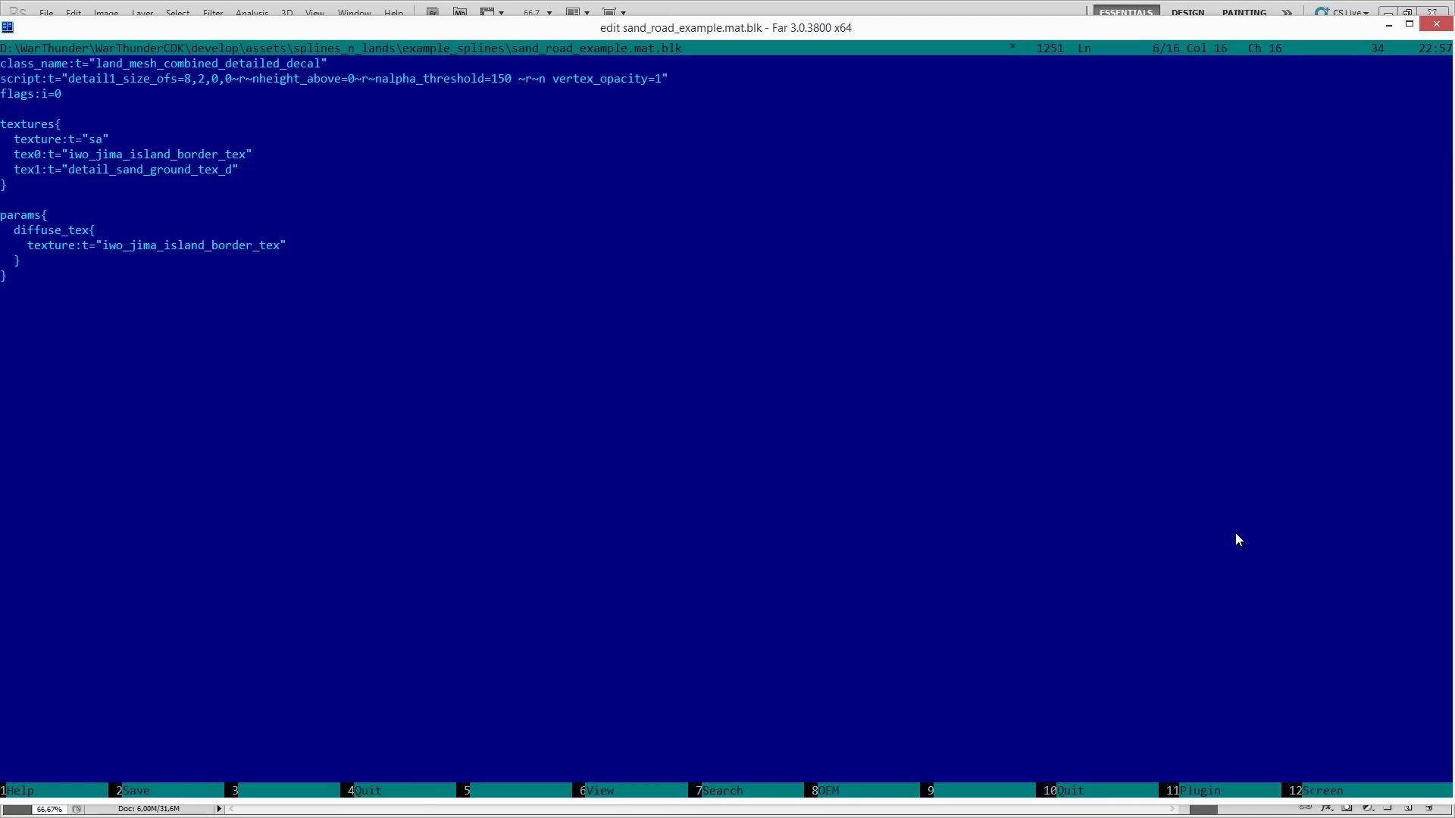
type("_road_example")
key("ctrl+shift+Left")
key("ctrl+c")
Replace the names in tex0 and in the diffuse_tex texture entry with sand_road_example.
key("Down")
key("ctrl+Left")
key("ctrl+shift+Right")
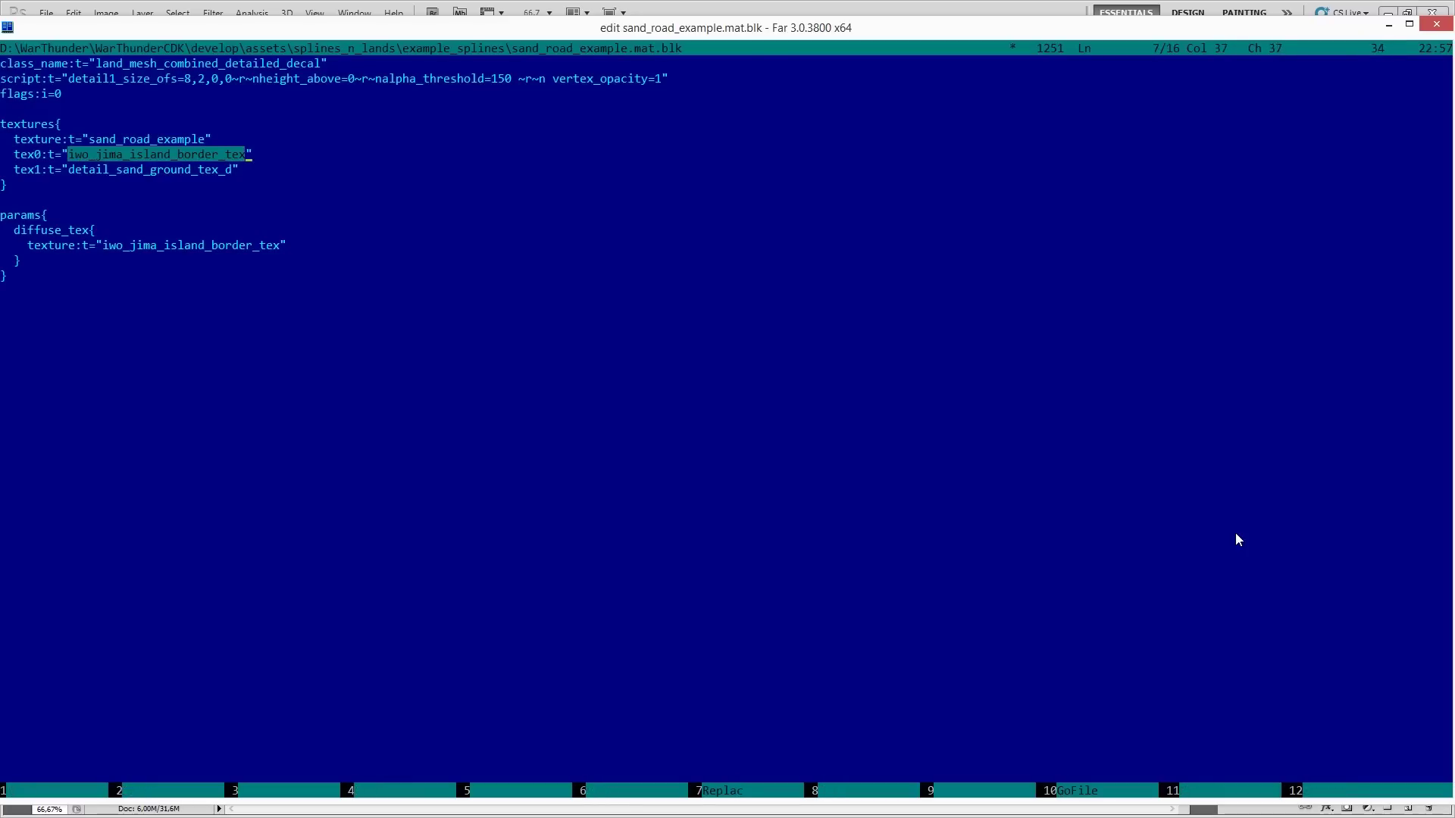
key("ctrl+v")
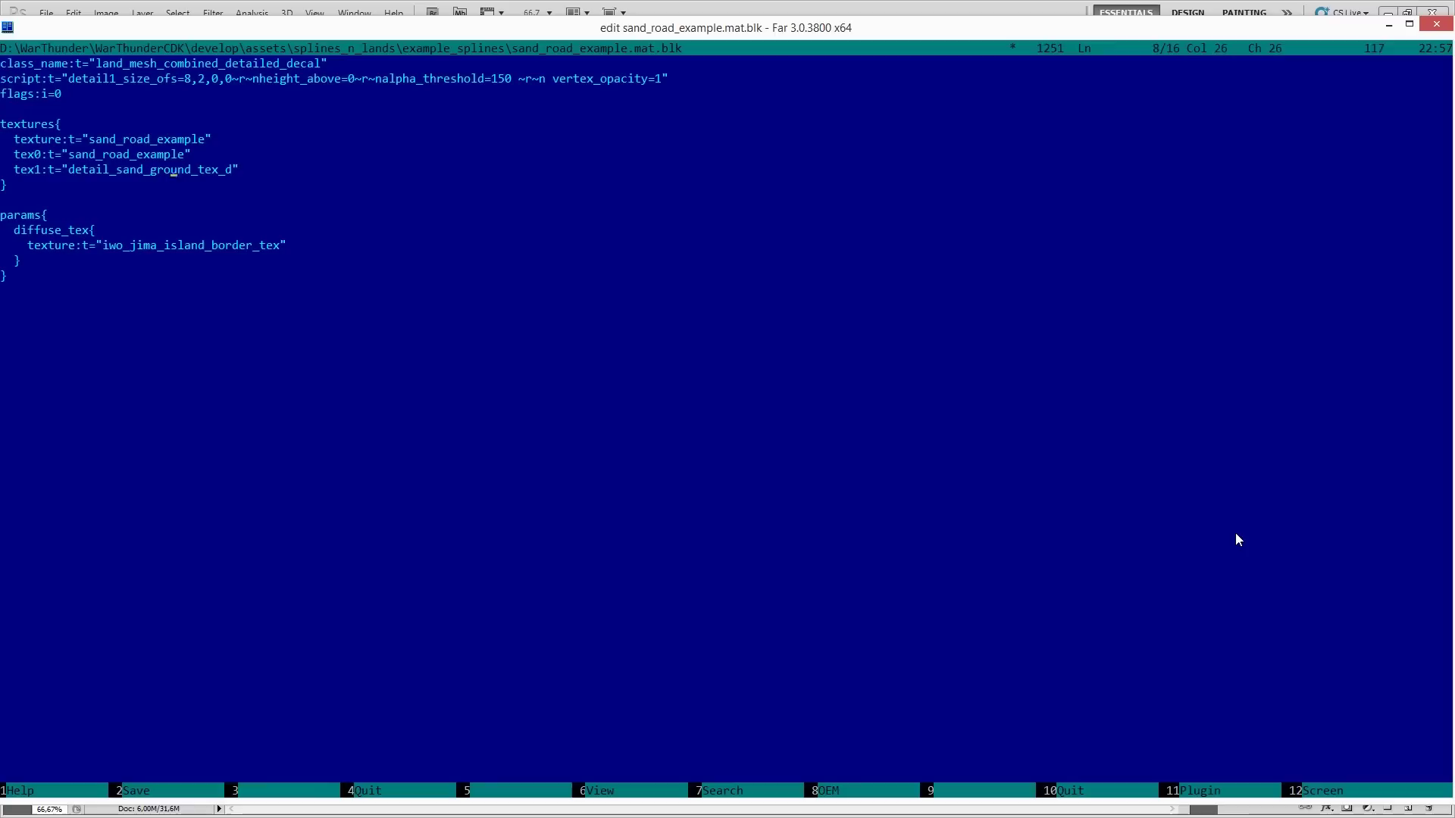
key("Down")
key("Down")
key("Down")
key("Down")
key("Down")
key("ctrl+Left")
key("ctrl+shift+Right")
key("ctrl+v")
Review the material file's texture entries and its class_name line.
key("Up")
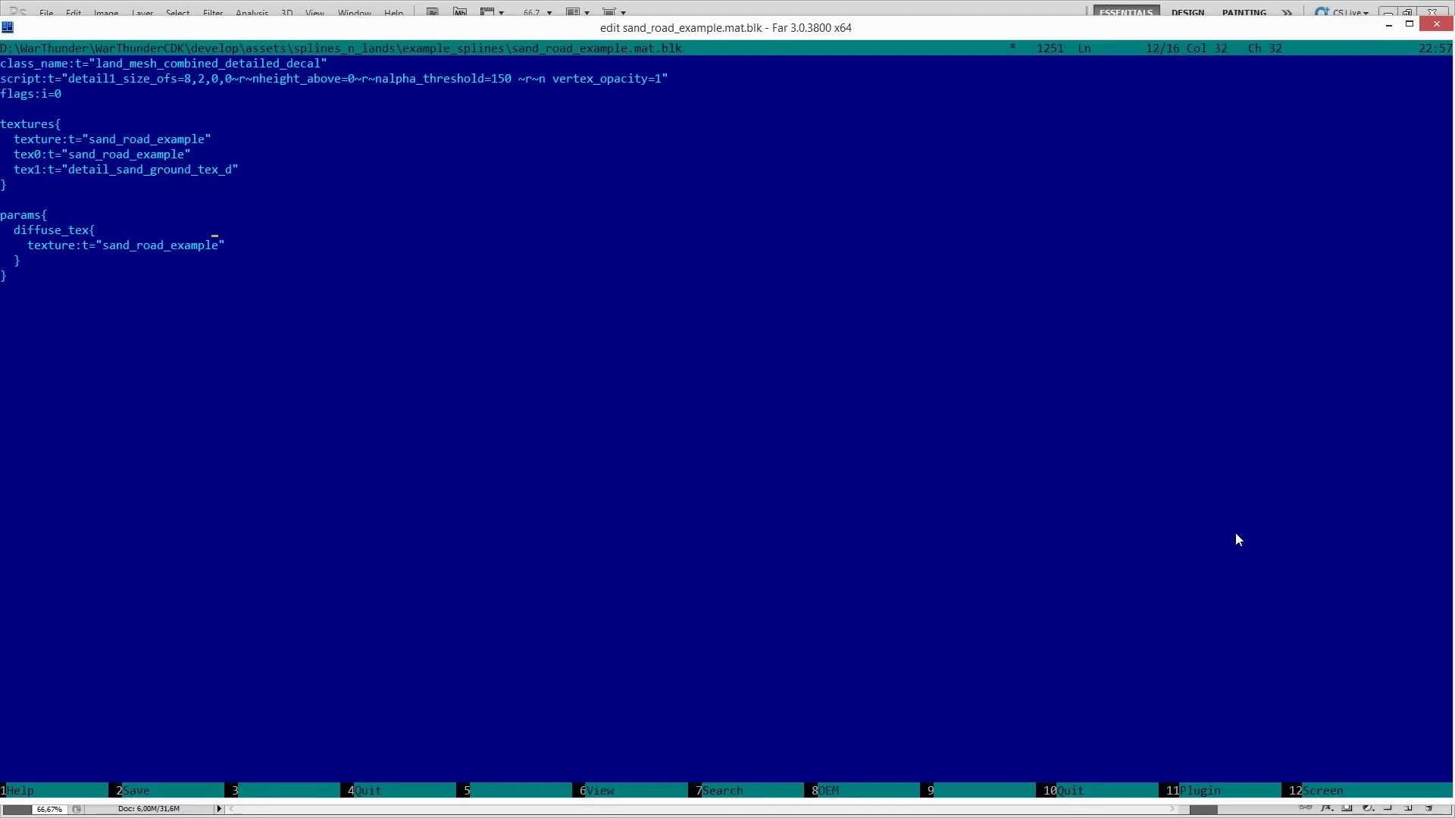
key("Down")
key("Down")
key("Down")
key("Left")
key("Left")
key("Left")
key("Left")
key("Up")
key("Up")
key("Up")
key("Up")
key("Up")
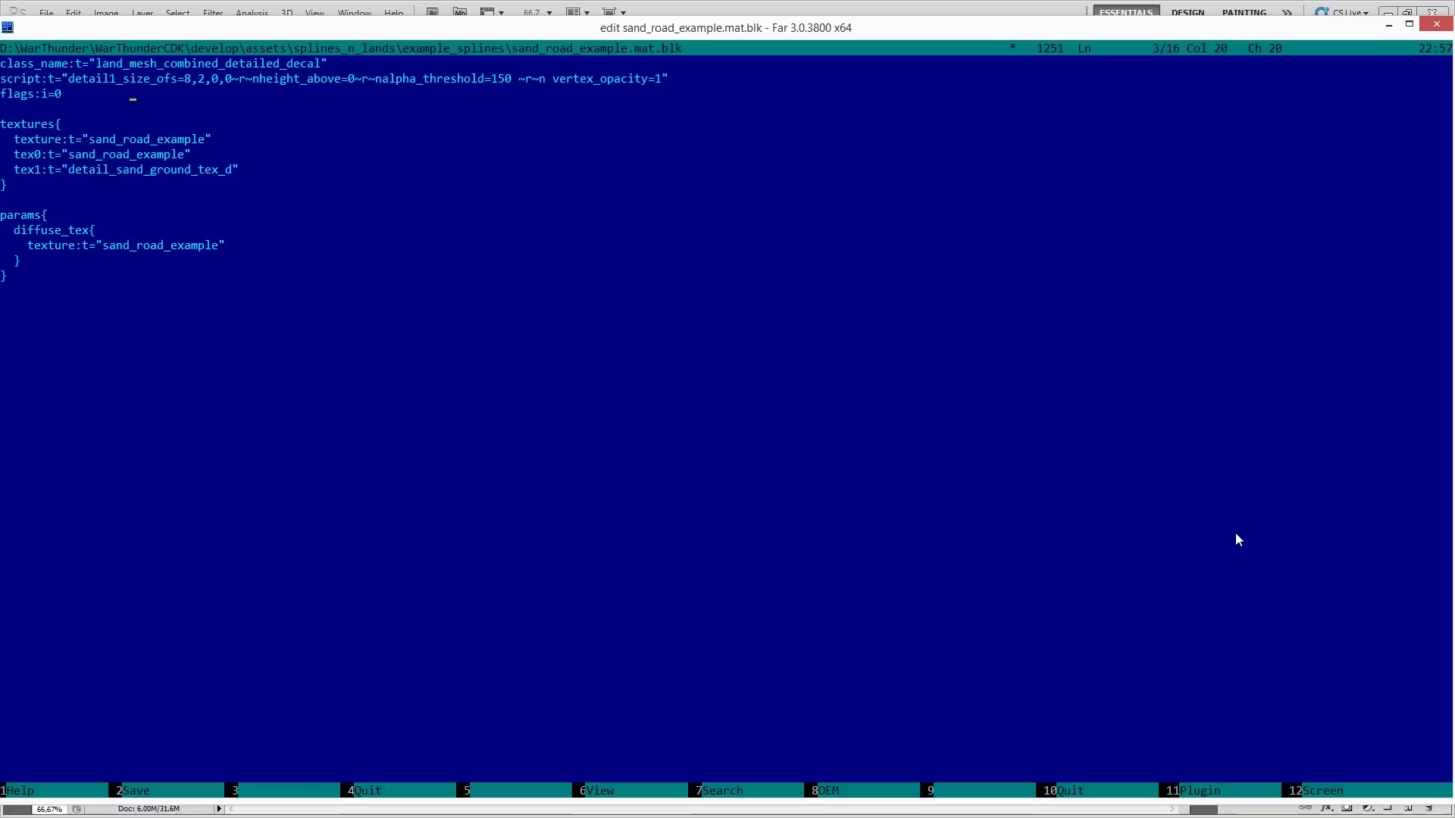
key("Up")
key("Up")
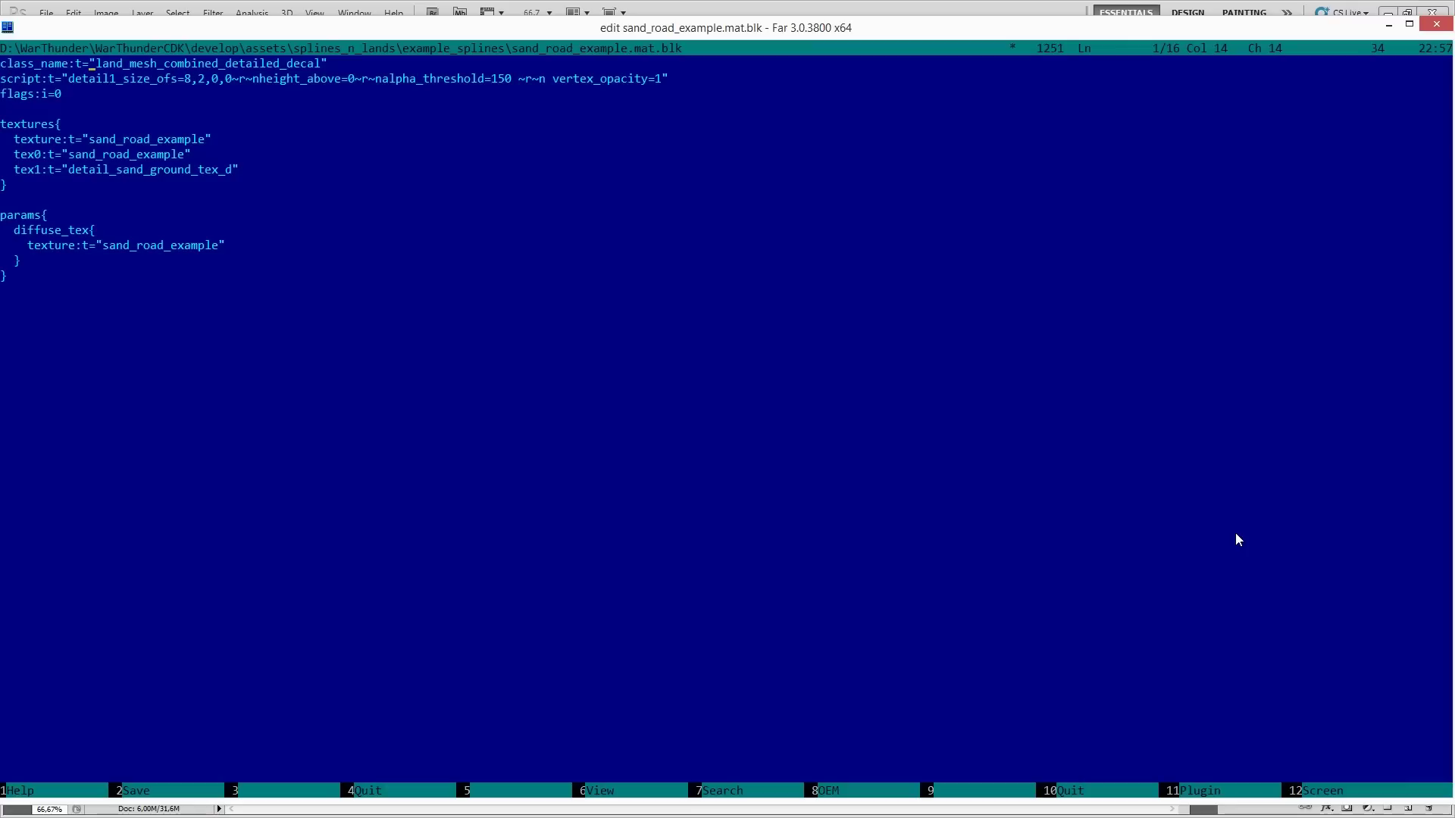
Examine the detail1_size_ofs parameter in the material's script line.
key("Right")
key("Down")
key("Right")
key("Right")
key("Right")
key("Right")
key("Right")
key("Right")
key("Right")
key("Left")
key("Left")
key("Left")
key("Left")
key("Left")
key("Left")
key("Left")
key("Left")
key("Left")
key("Left")
key("Left")
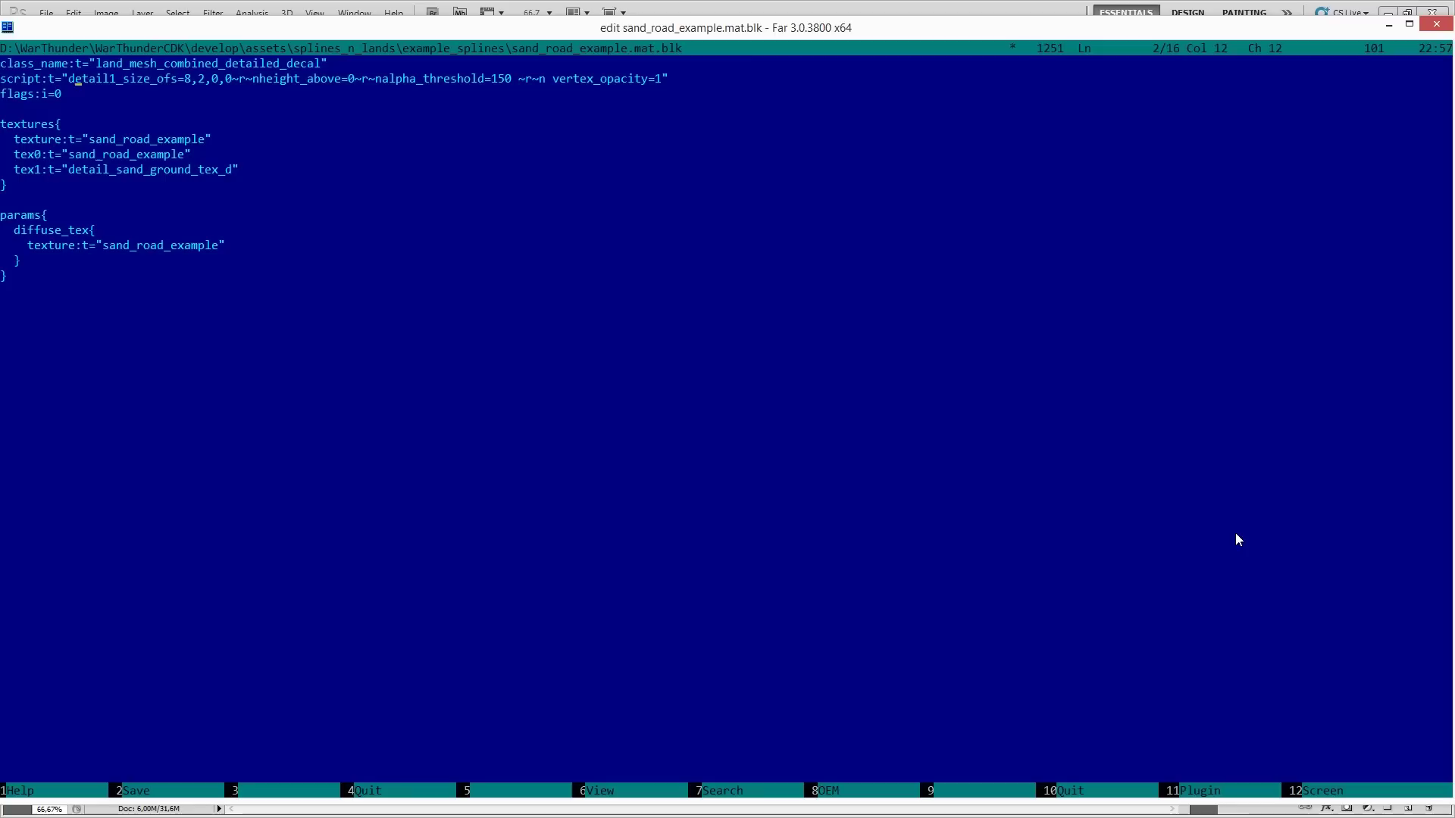
key("Right")
key("Right")
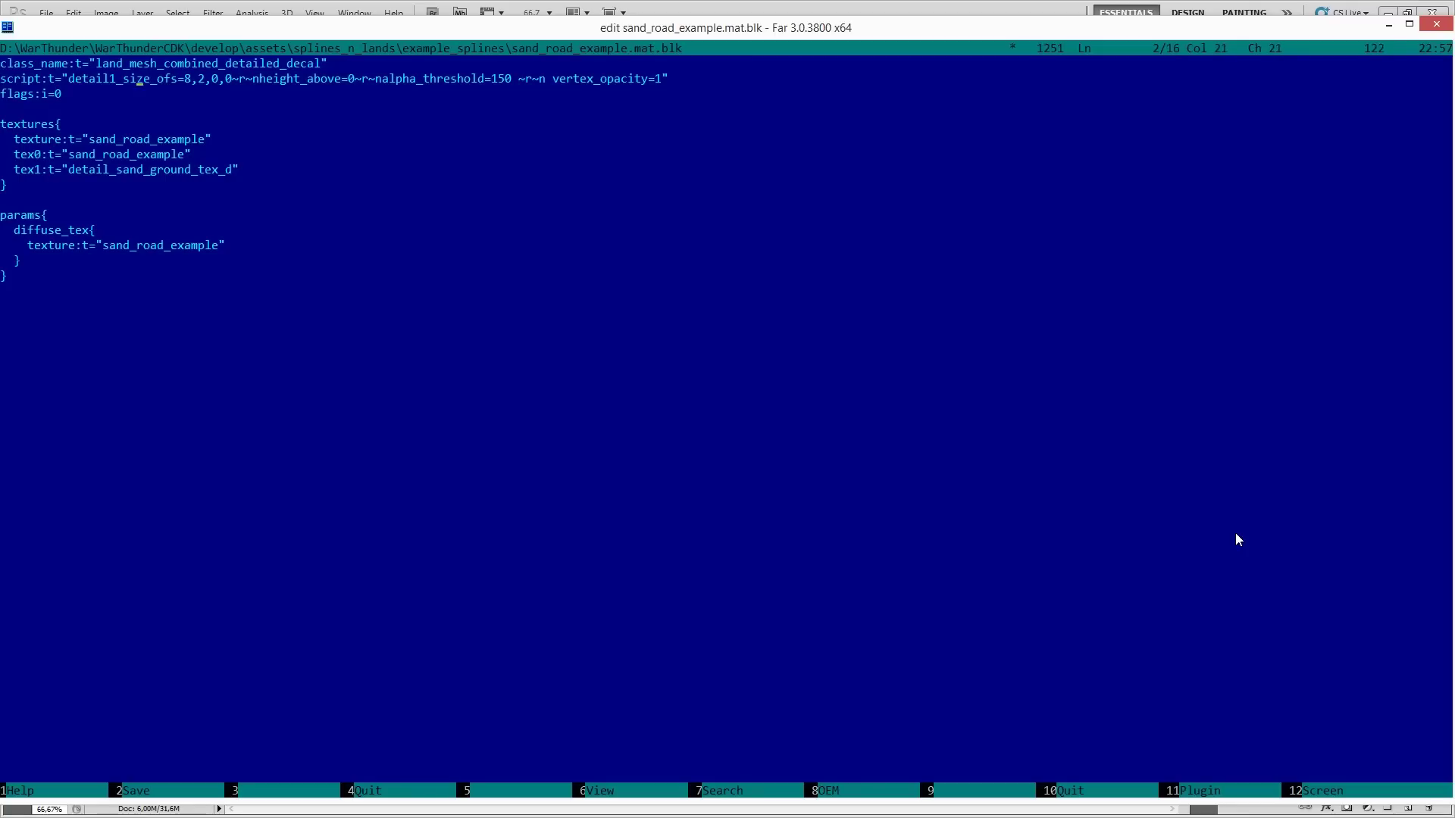
Set height_above to 1 in the material's script line.
key("Right")
key("Right")
key("Right")
key("Right")
key("Right")
key("Right")
key("Right")
key("Right")
key("Right")
key("Right")
key("Right")
key("Right")
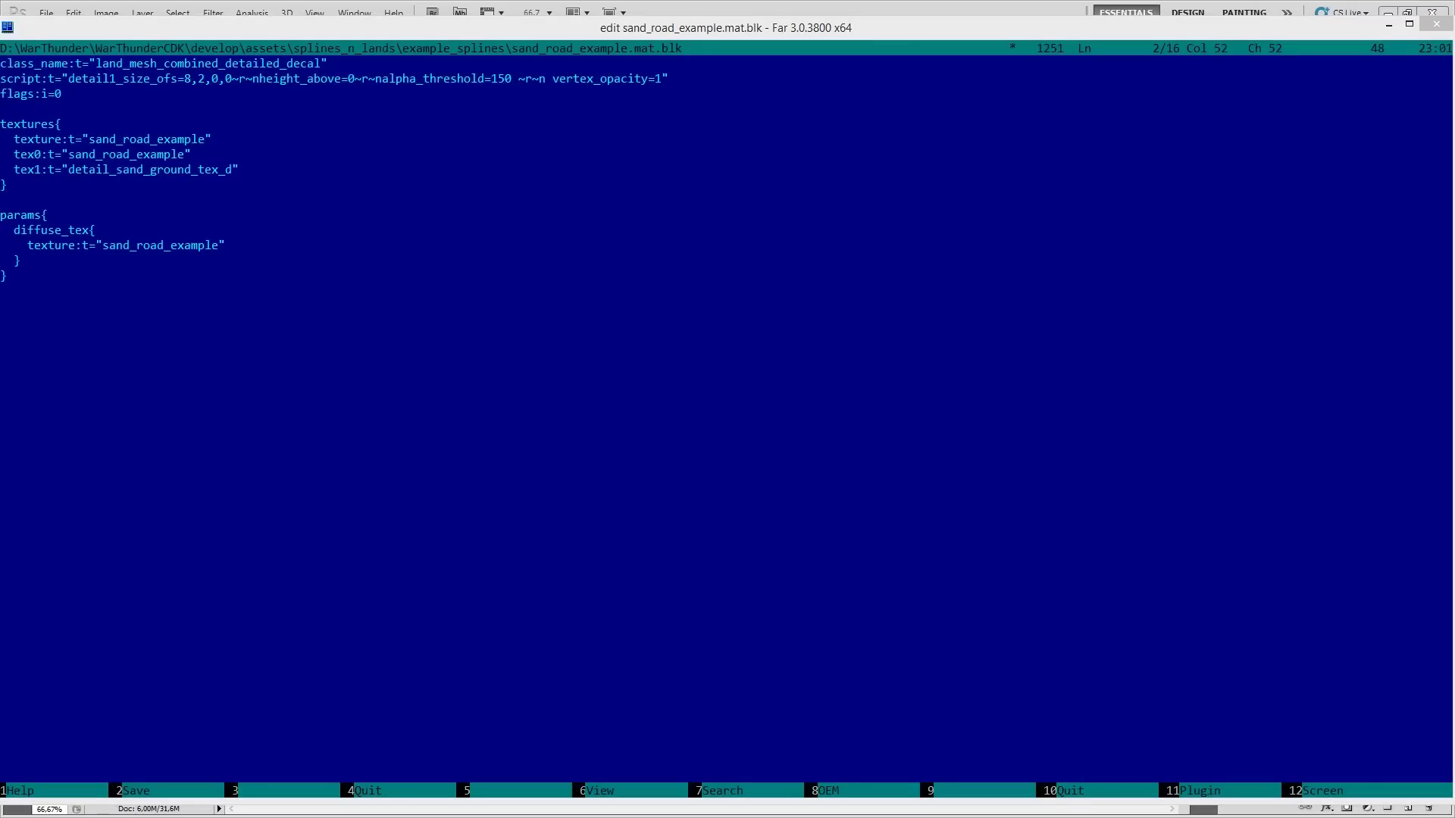
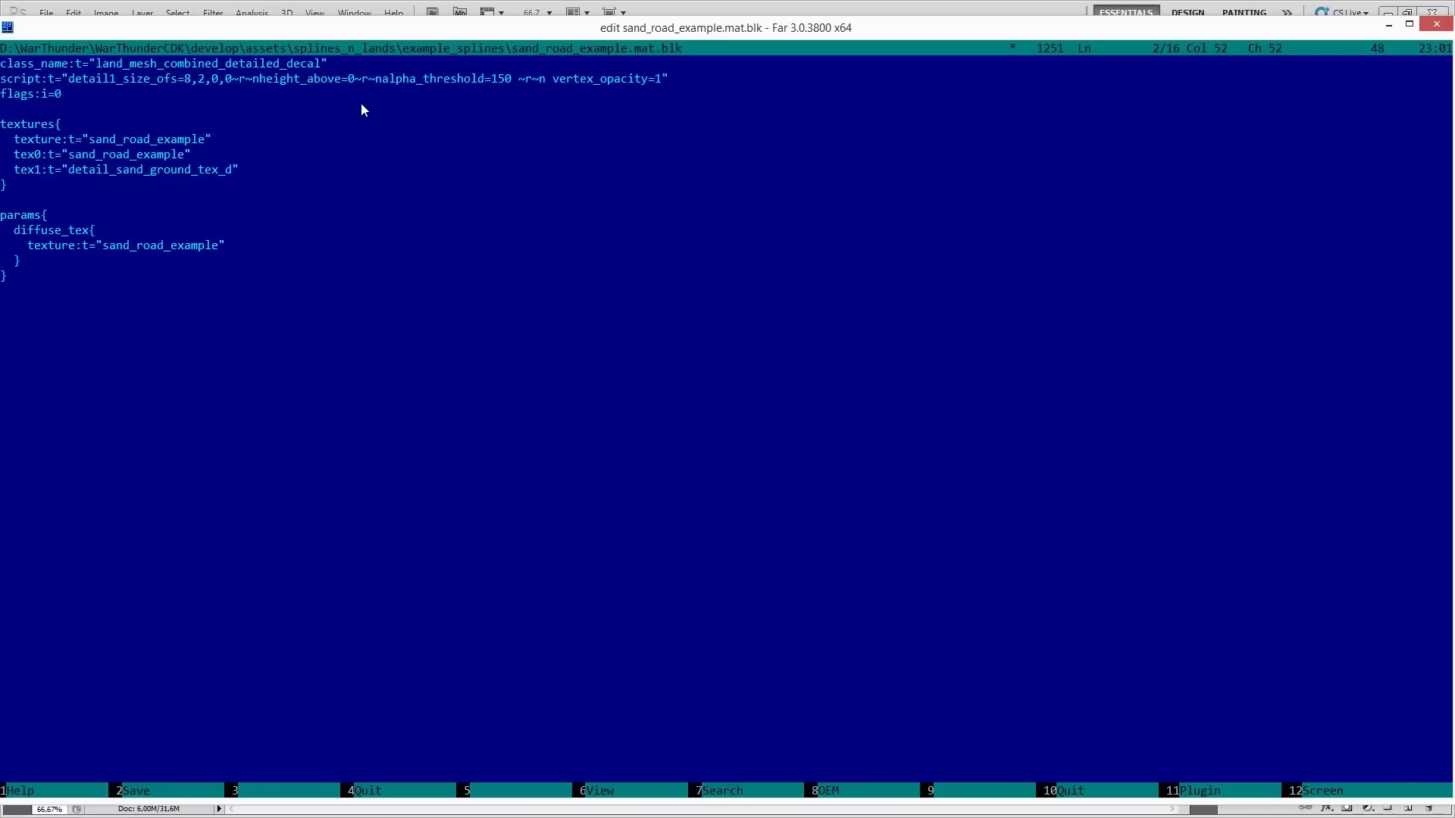
type("1")
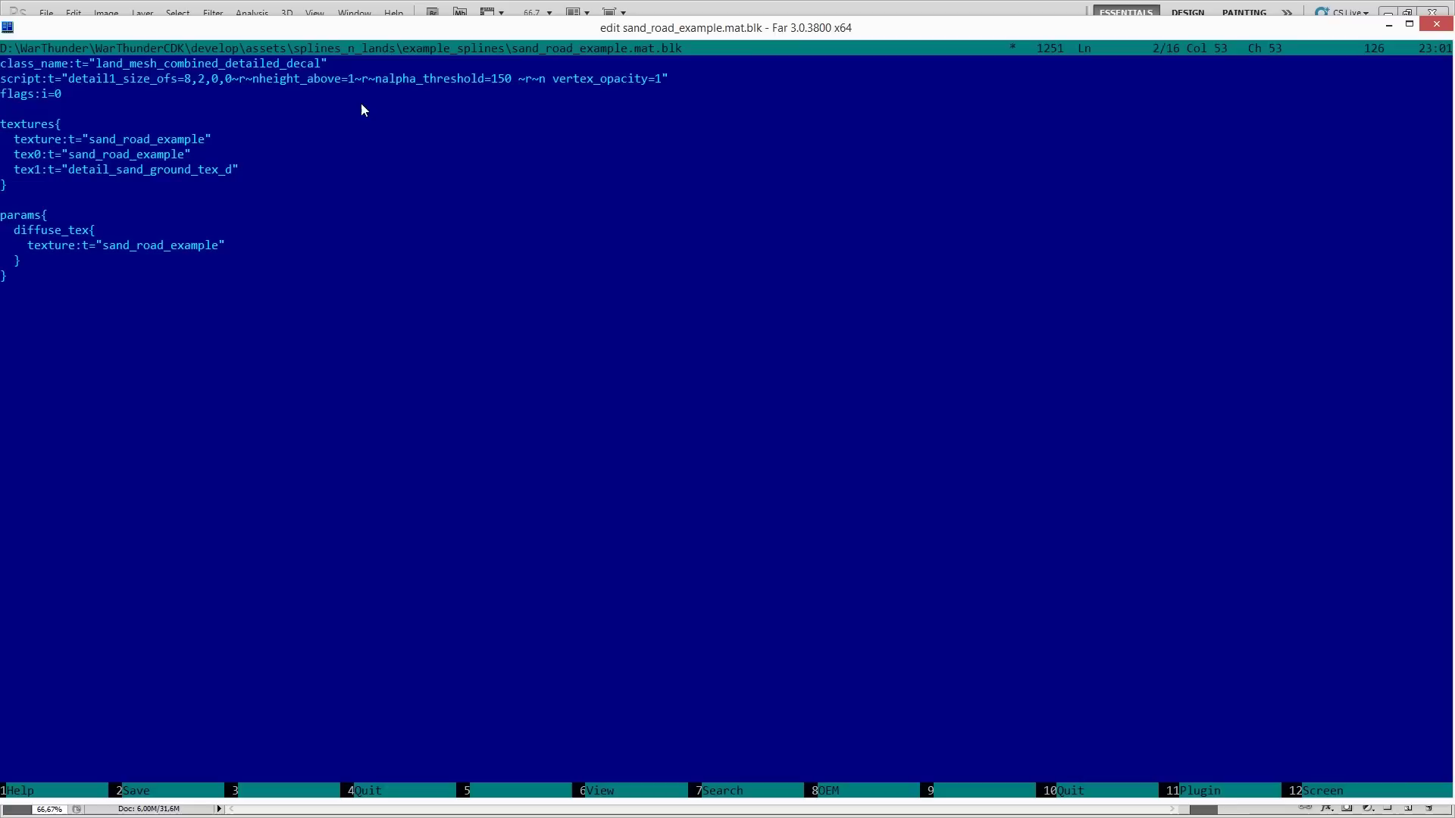
Examine the alpha_threshold and vertex_opacity parameters in the script line.
key("Right")
key("Right")
key("Right")
key("Right")
key("Right")
key("Right")
key("Right")
key("Right")
key("Right")
key("Right")
key("Right")
key("Right")
key("Right")
key("Right")
key("Right")
key("Right")
key("Right")
key("Right")
key("Right")
key("Right")
key("Right")
key("Right")
key("Right")
key("Right")
key("Right")
key("Right")
key("Right")
key("Right")
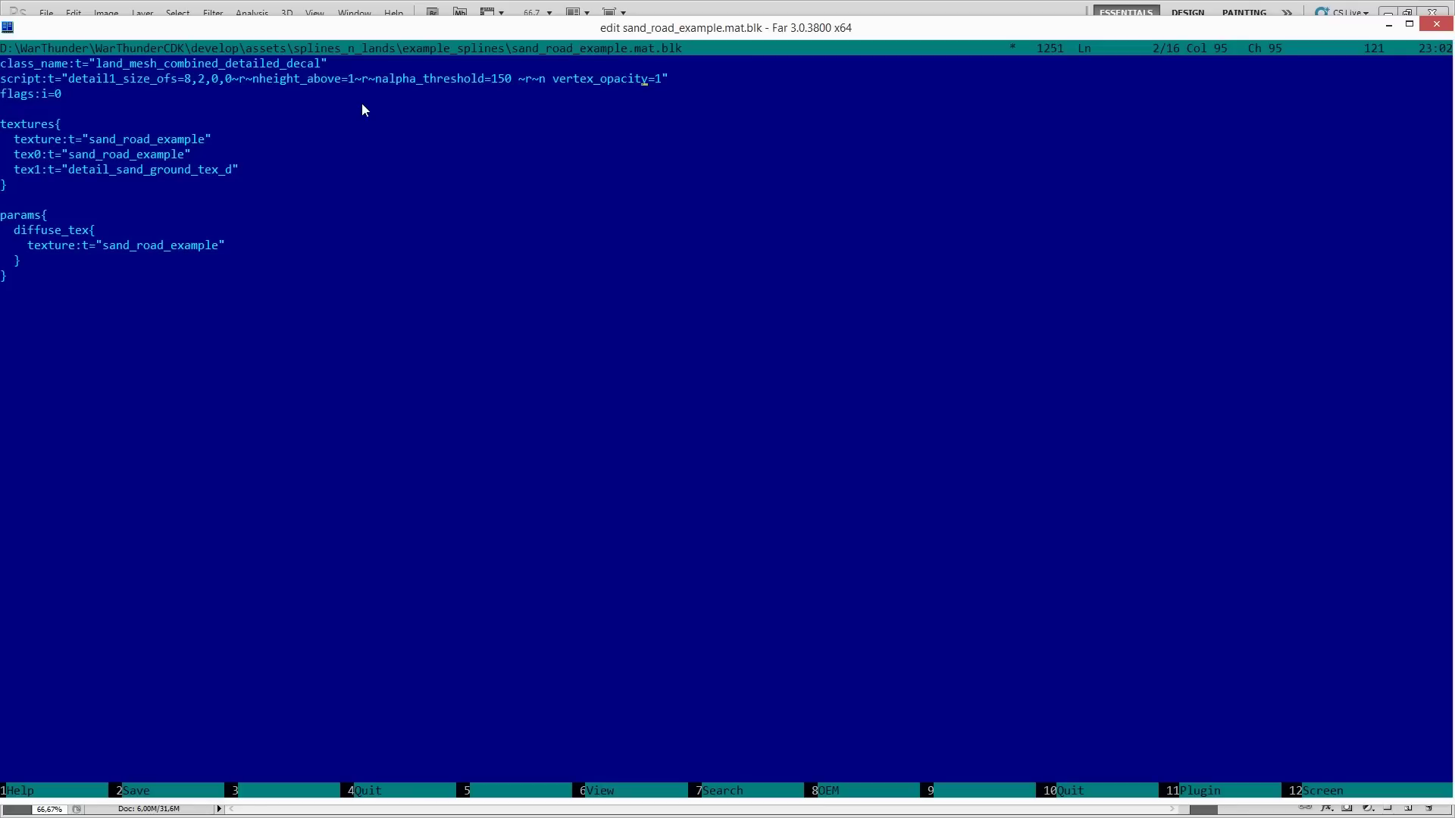
Save the changes to sand_road_example.mat.blk and close the material file.
key("Down")
key("Left")
key("Left")
key("Left")
key("Left")
key("Left")
key("Left")
key("Left")
key("Left")
key("Left")
key("Left")
key("Left")
key("Left")
key("Left")
key("Left")
key("Left")
key("Left")
key("Left")
key("Left")
key("Left")
key("Left")
key("Left")
key("Left")
key("Left")
key("Left")
key("Left")
key("Left")
key("Left")
key("F10")
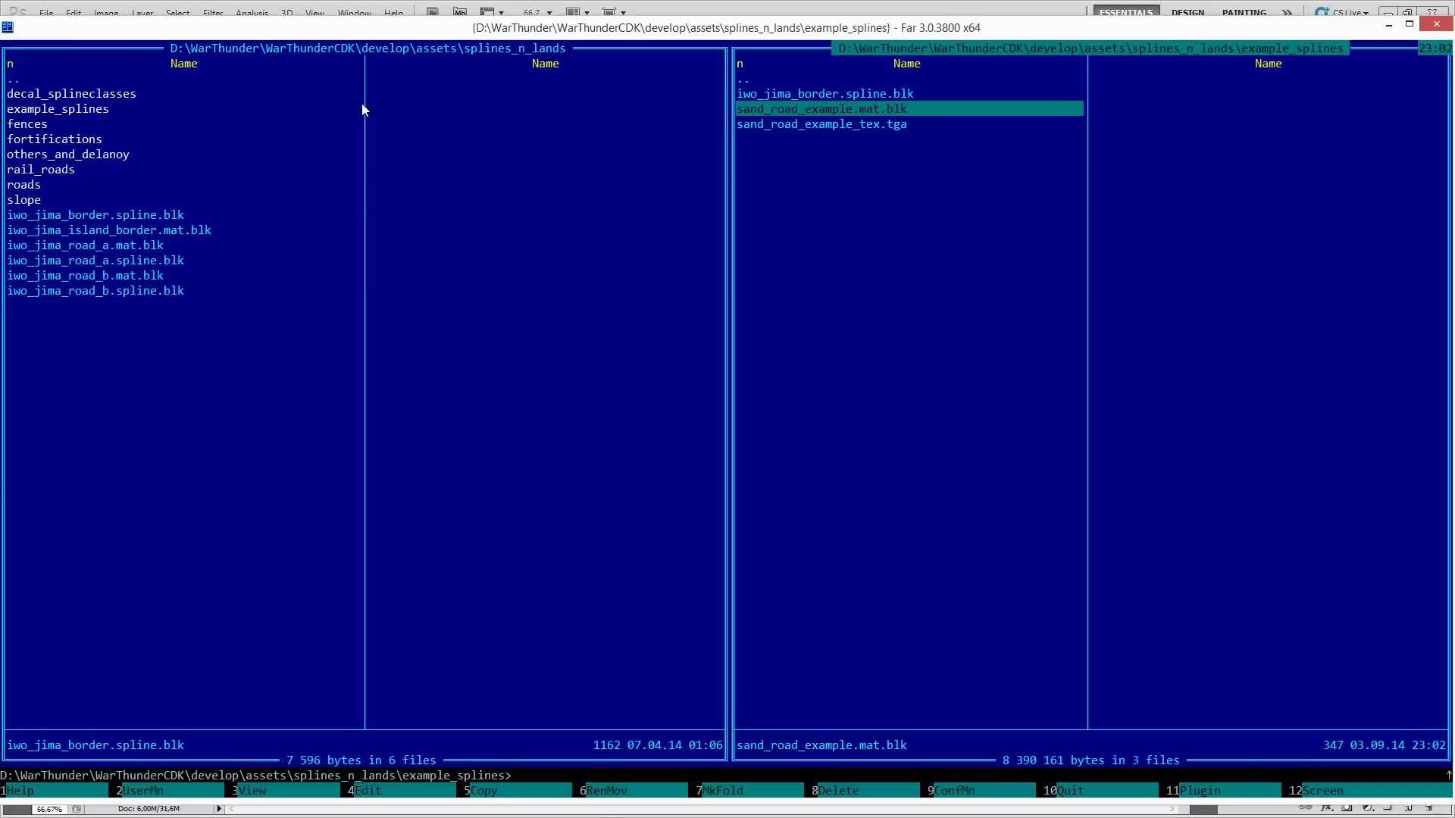
Reopen sand_road_example.mat.blk and set both texture and tex0 in the textures block to "sand_road_example_tex".
key("F4")
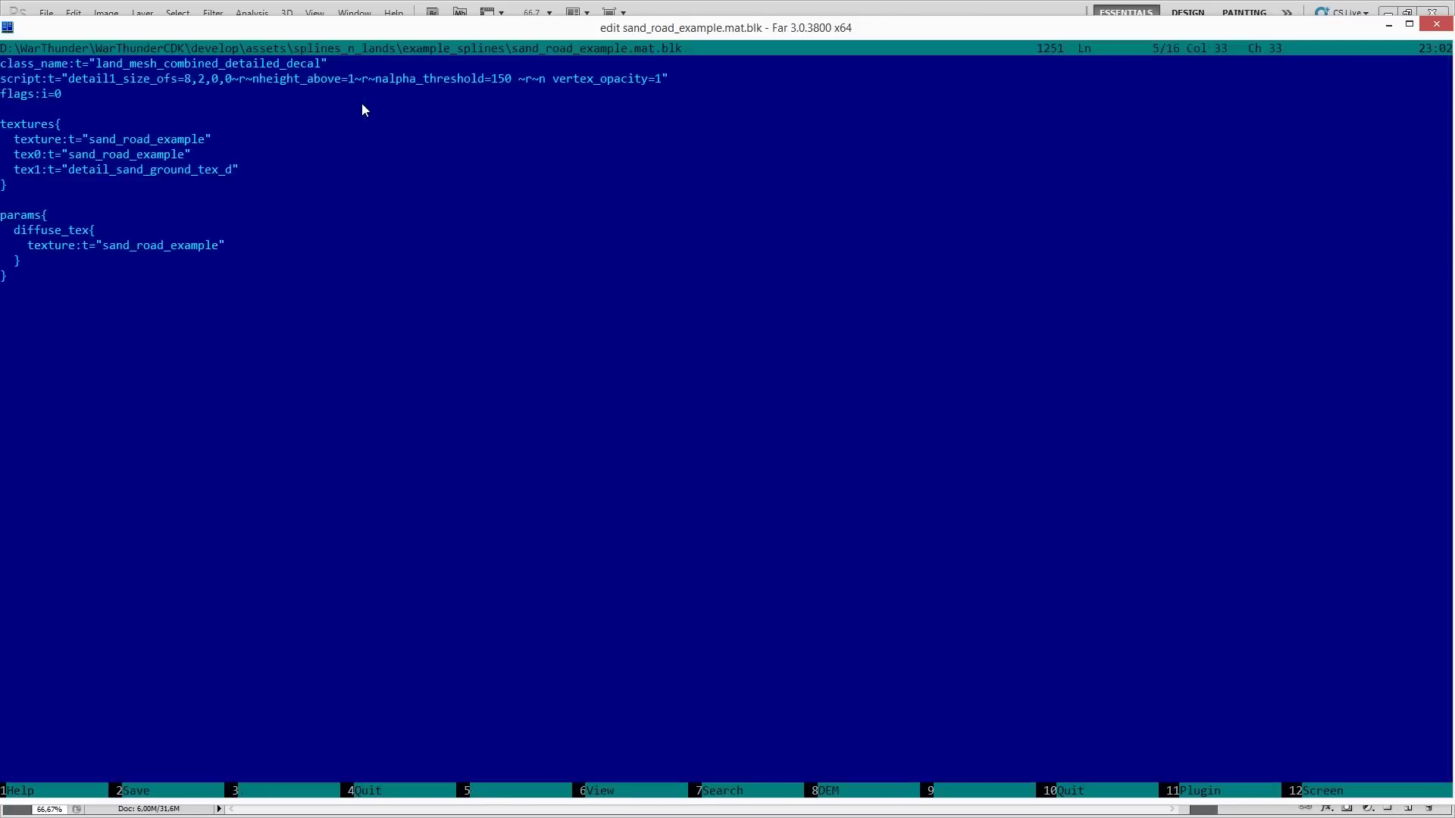
key("Left")
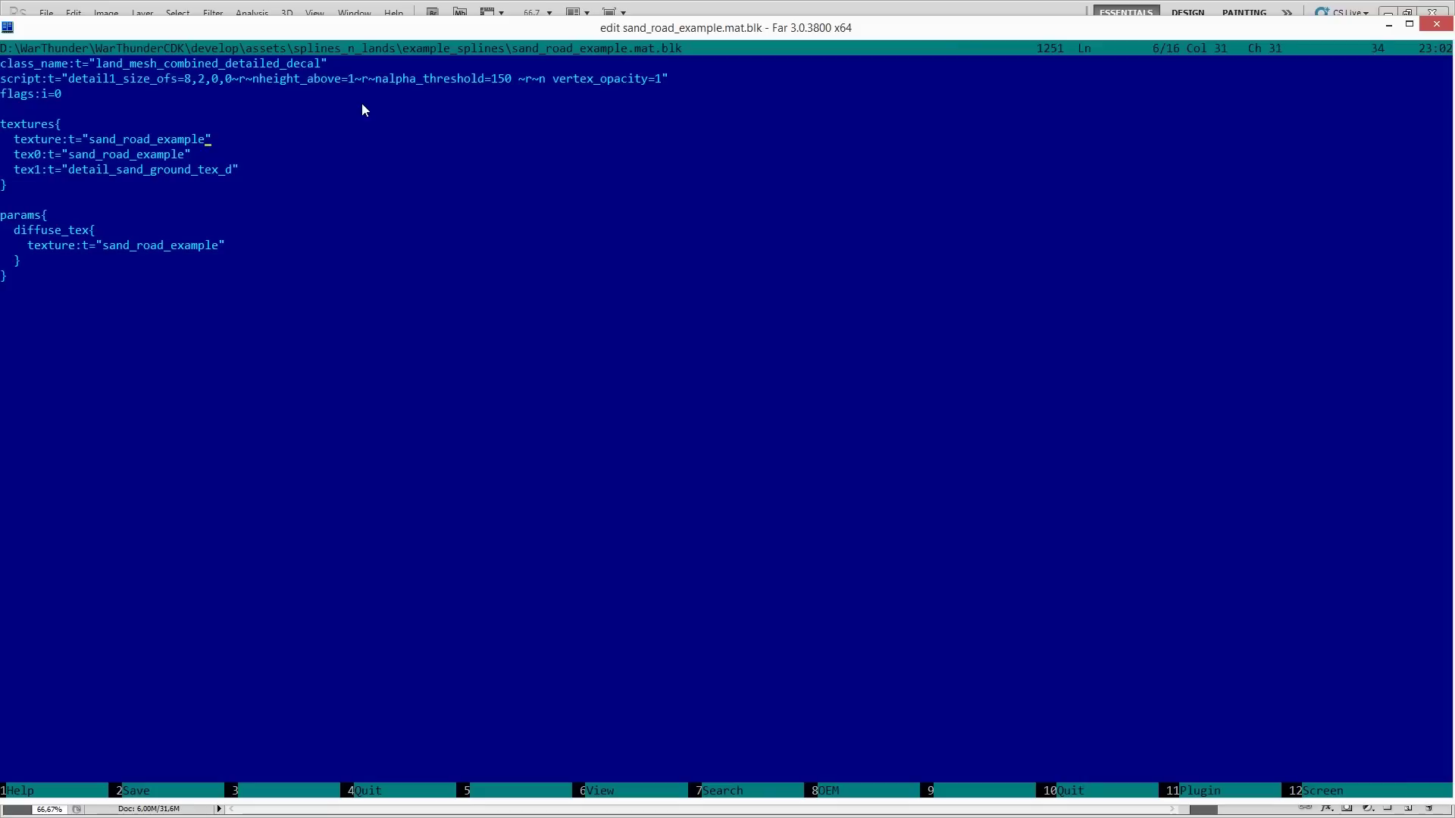
type("_")
type("tex")
key("Down")
key("Left")
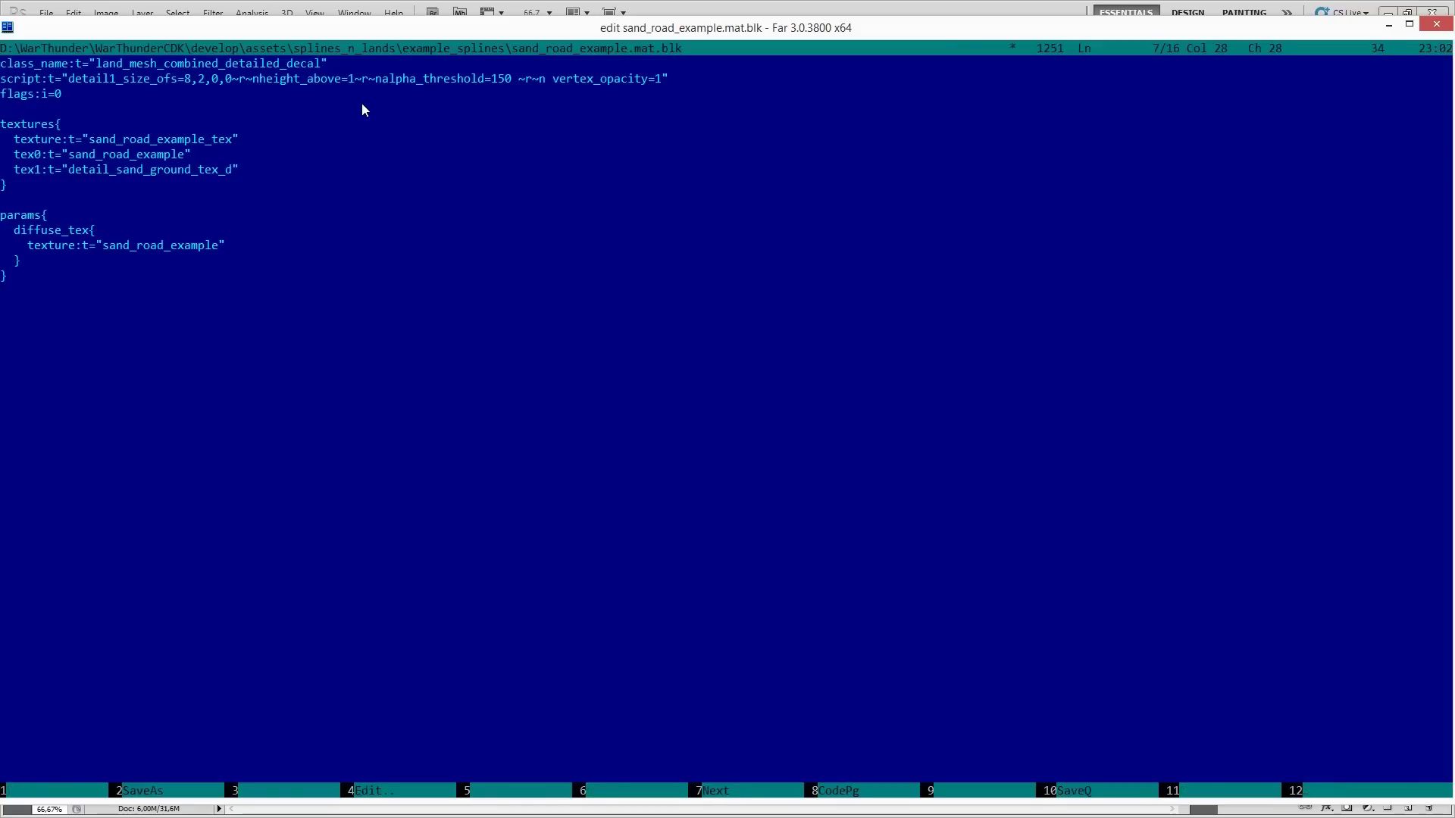
type("_tex")
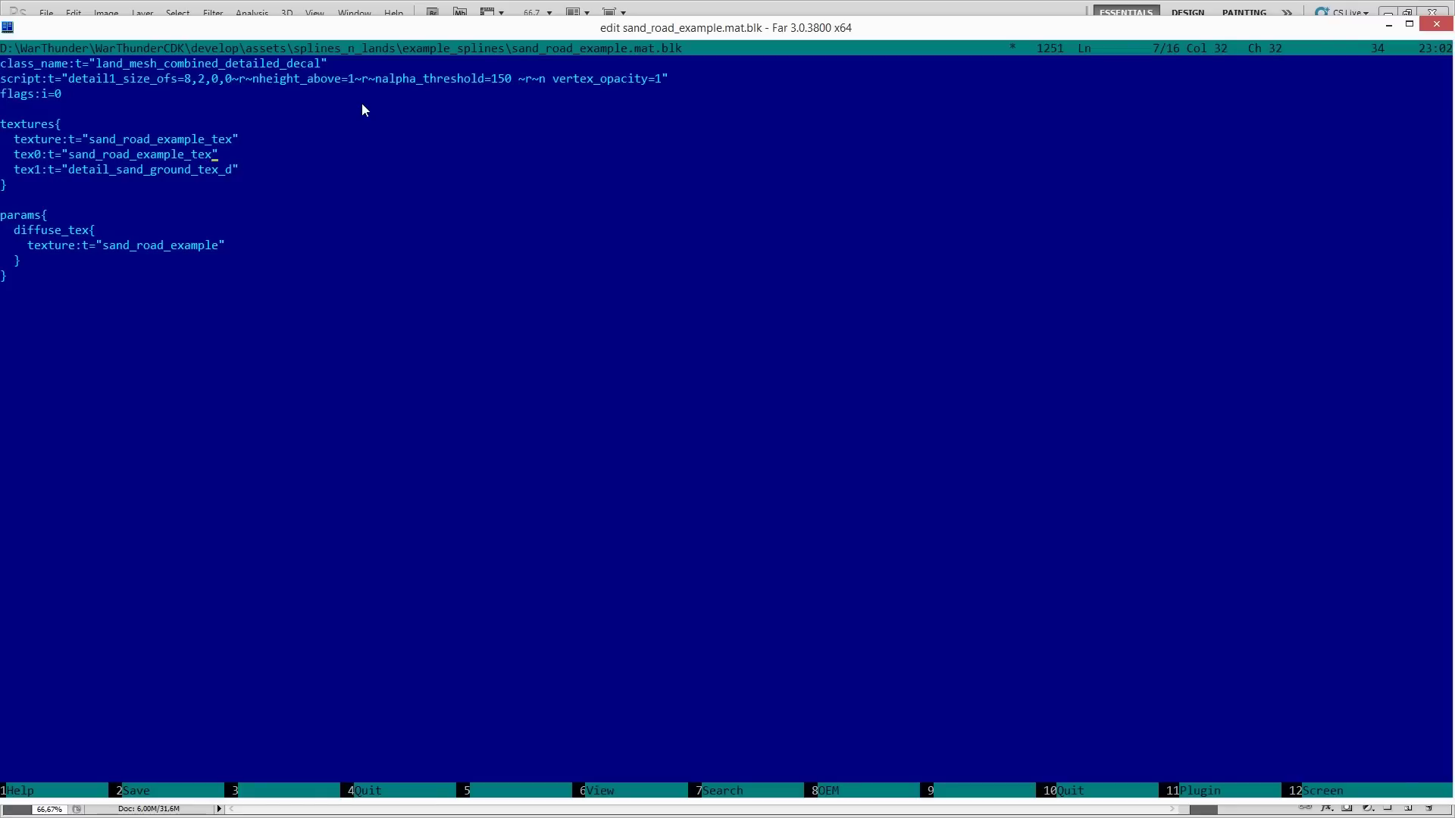
Set the diffuse_tex texture in the params block to "sand_road_example_tex", then save and close the material file.
key("Down")
key("Down")
key("Down")
key("Down")
key("Down")
key("Down")
key("Right")
type("_tex")
key("F2")
key("Escape")
Rename iwo_jima_border.spline.blk in the example_splines folder to sand_road_example.spline.blk.
key("Up")
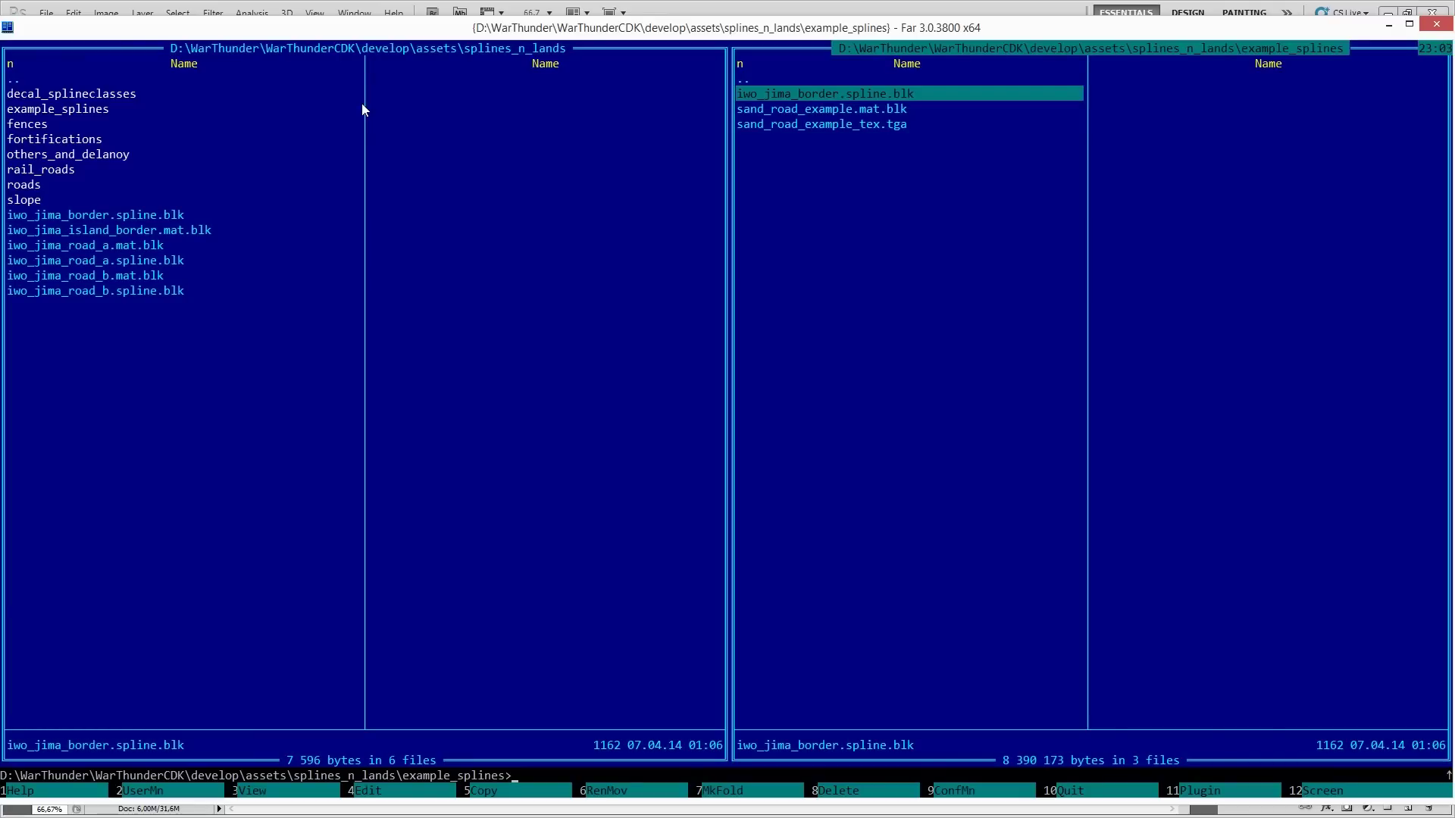
key("shift+F6")
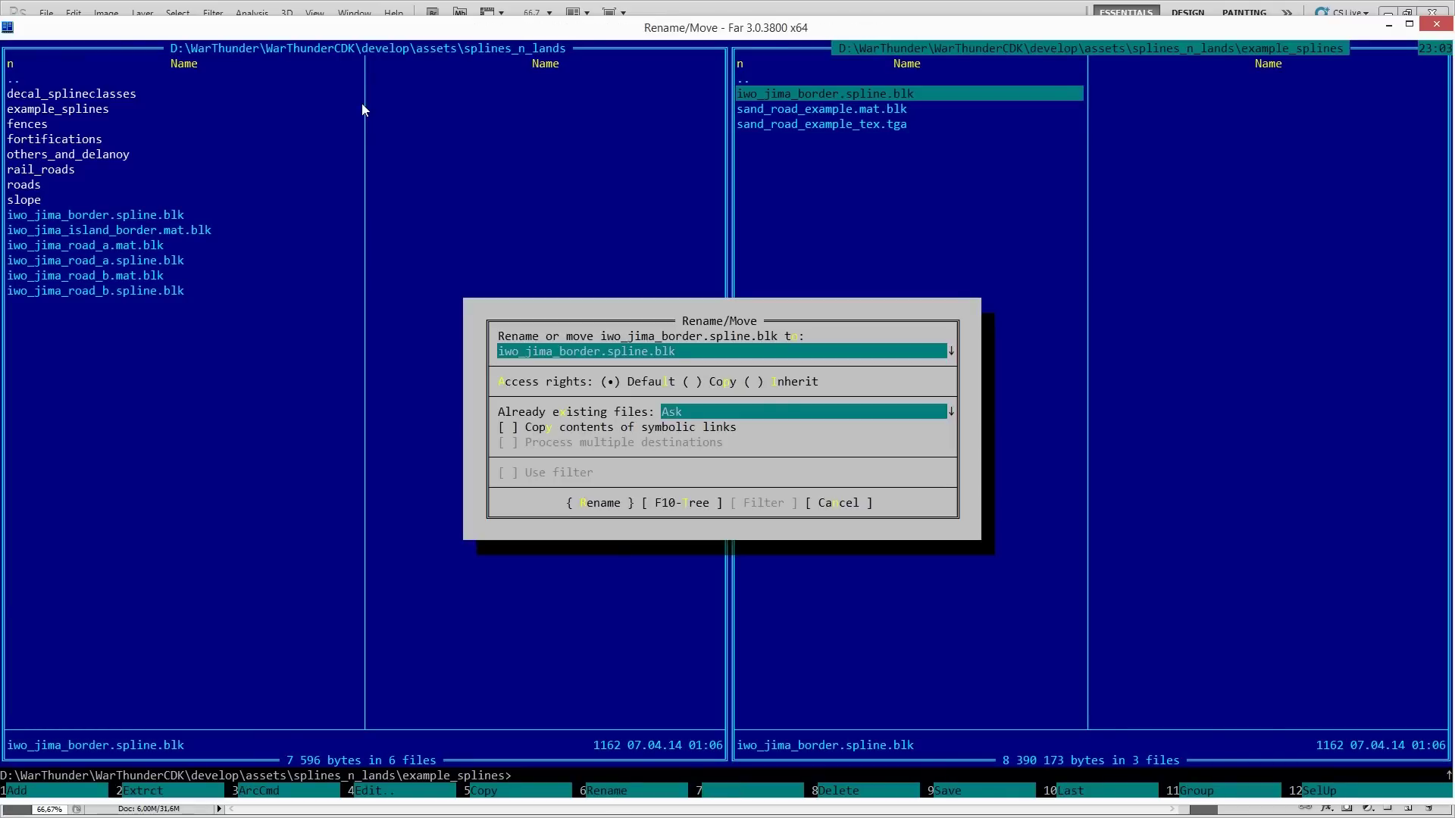
key("shift+Home")
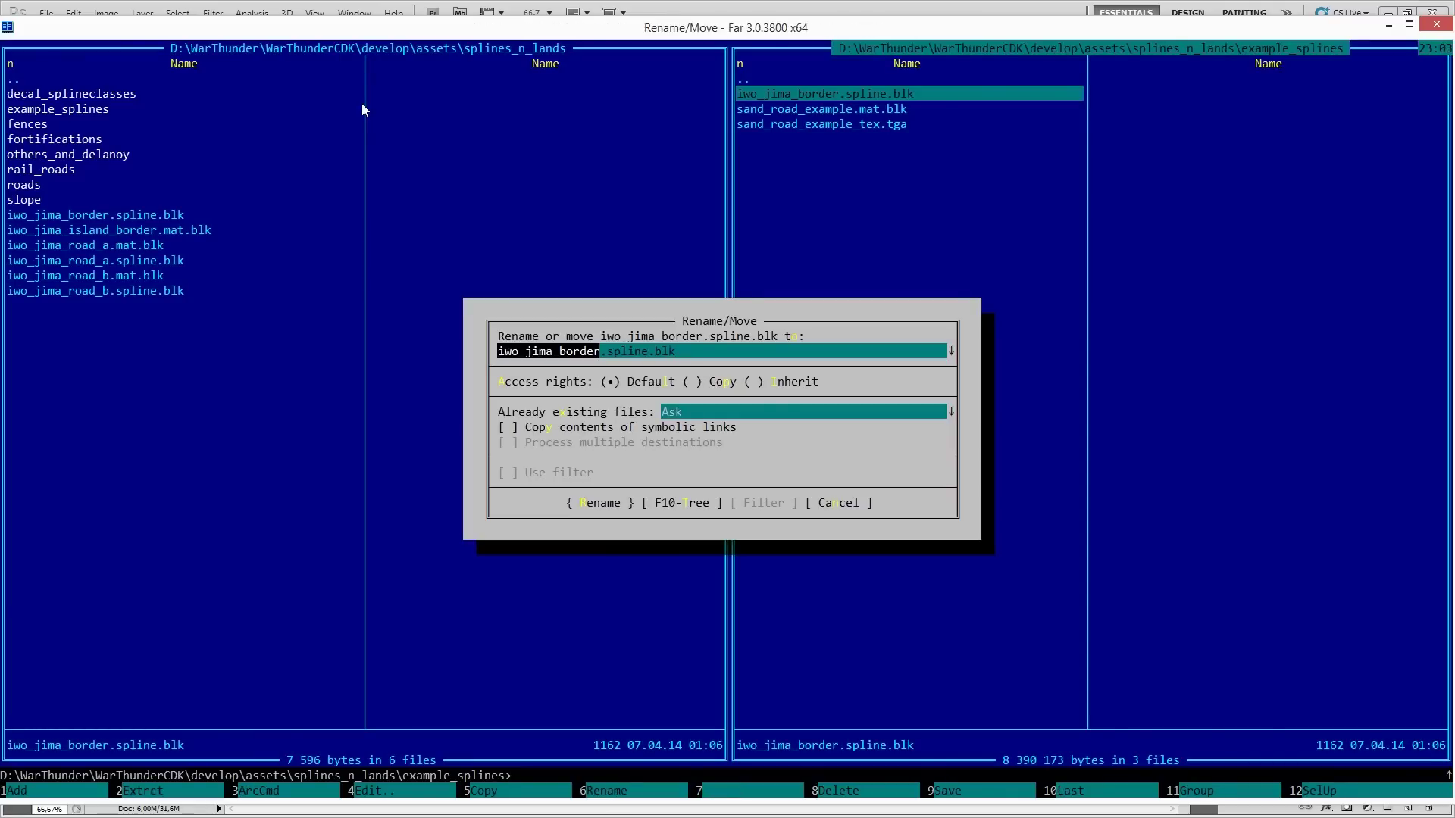
type("sand_r")
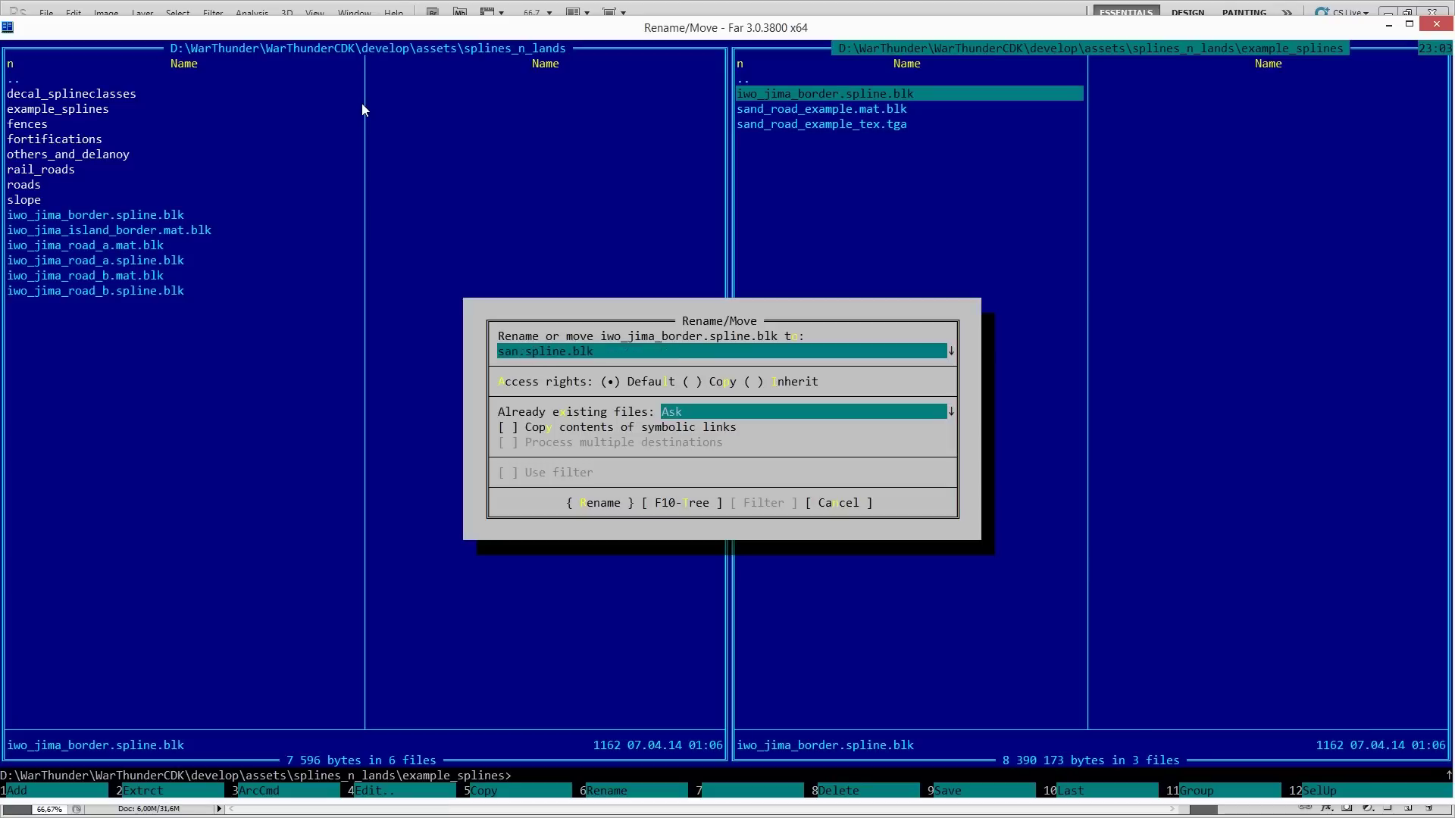
type("oad_example")
key("Return")
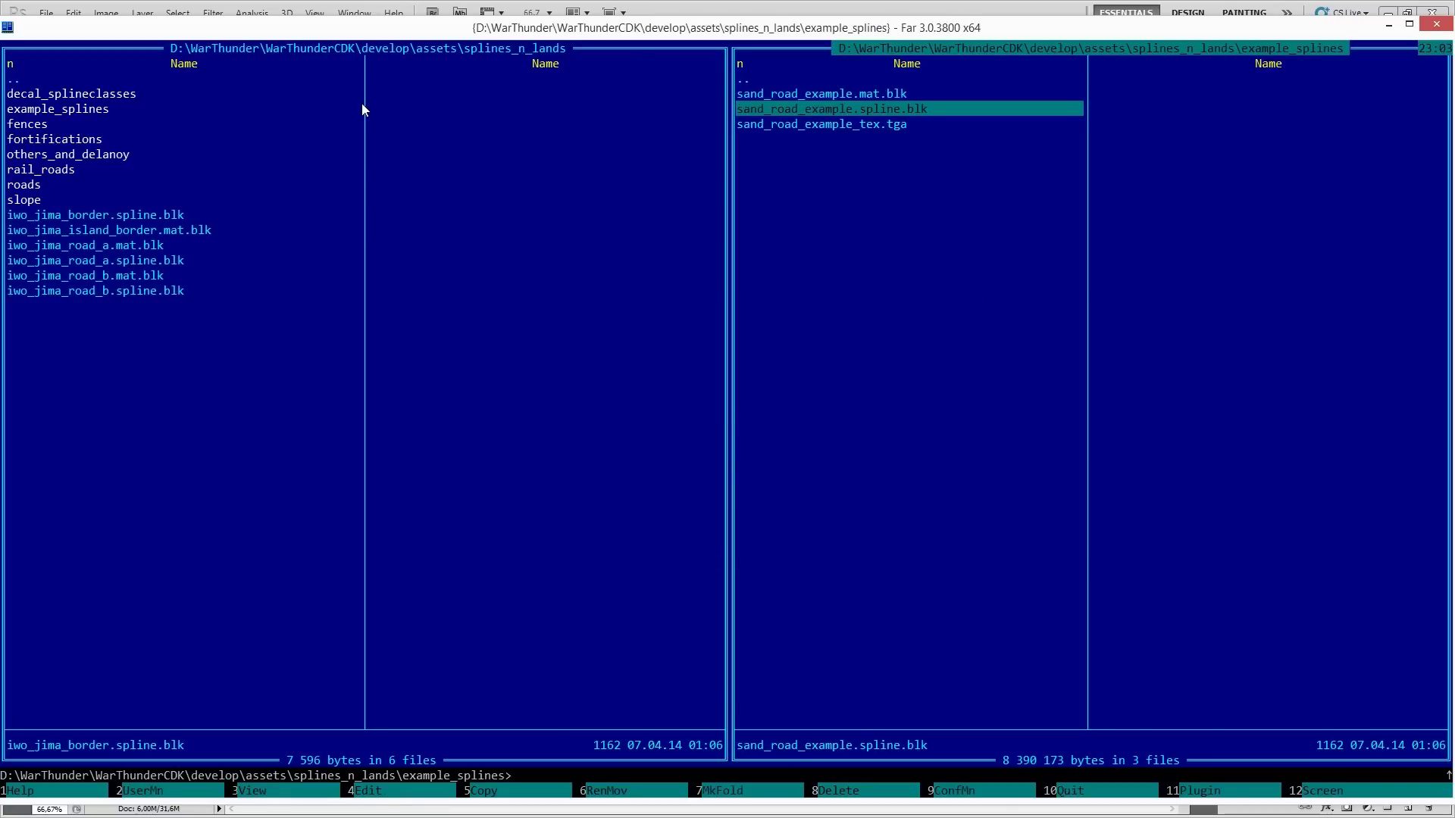
Open sand_road_example.spline.blk for editing and set the loft's name to "sand_example_road".
key("F4")
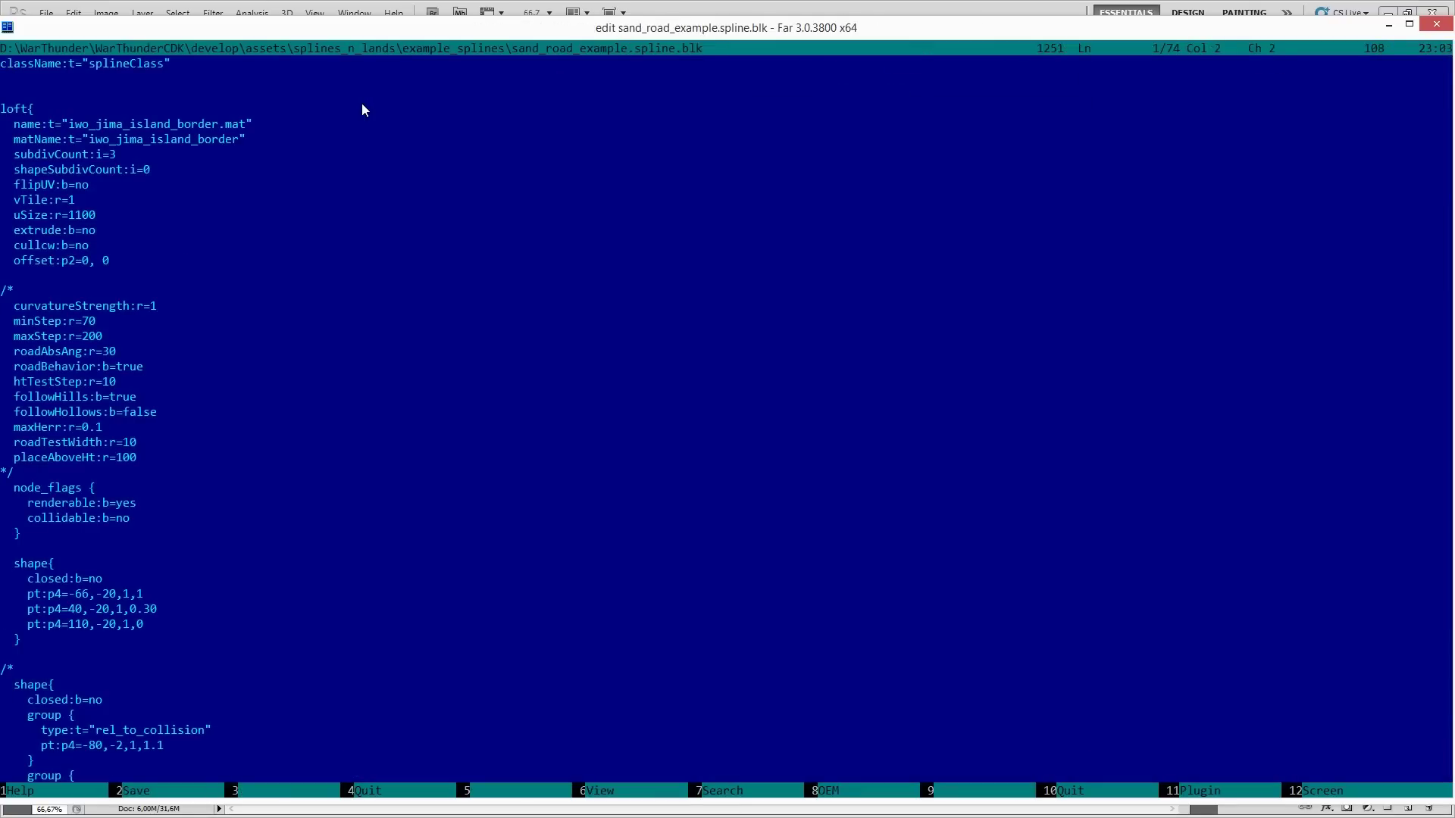
key("Right")
key("Right")
key("Right")
key("Right")
key("Right")
key("Right")
key("Right")
key("Right")
key("Right")
key("Right")
key("Right")
key("Down")
key("Down")
key("Down")
key("ctrl+shift+Right")
key("ctrl+shift+Right")
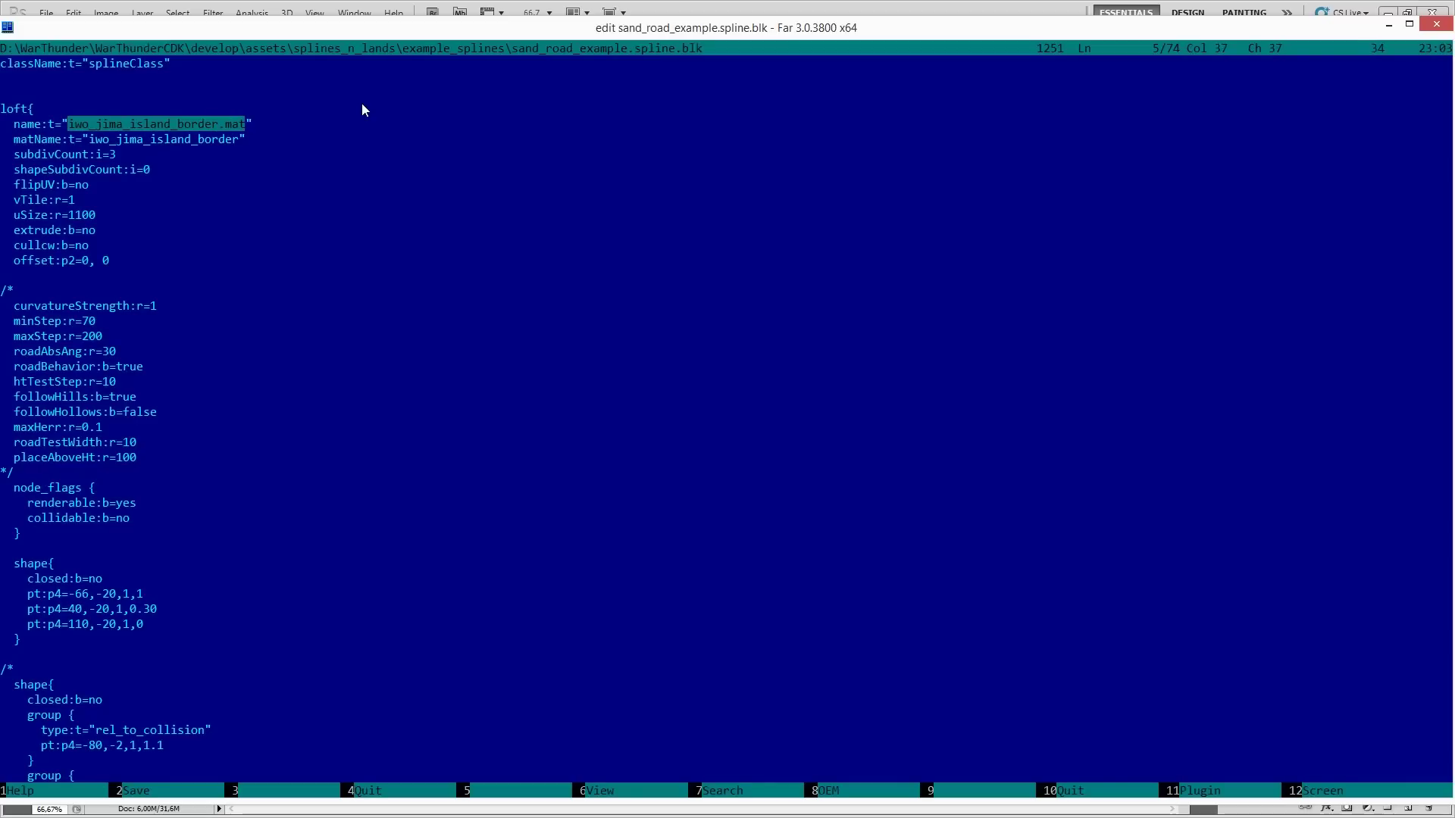
type("sand")
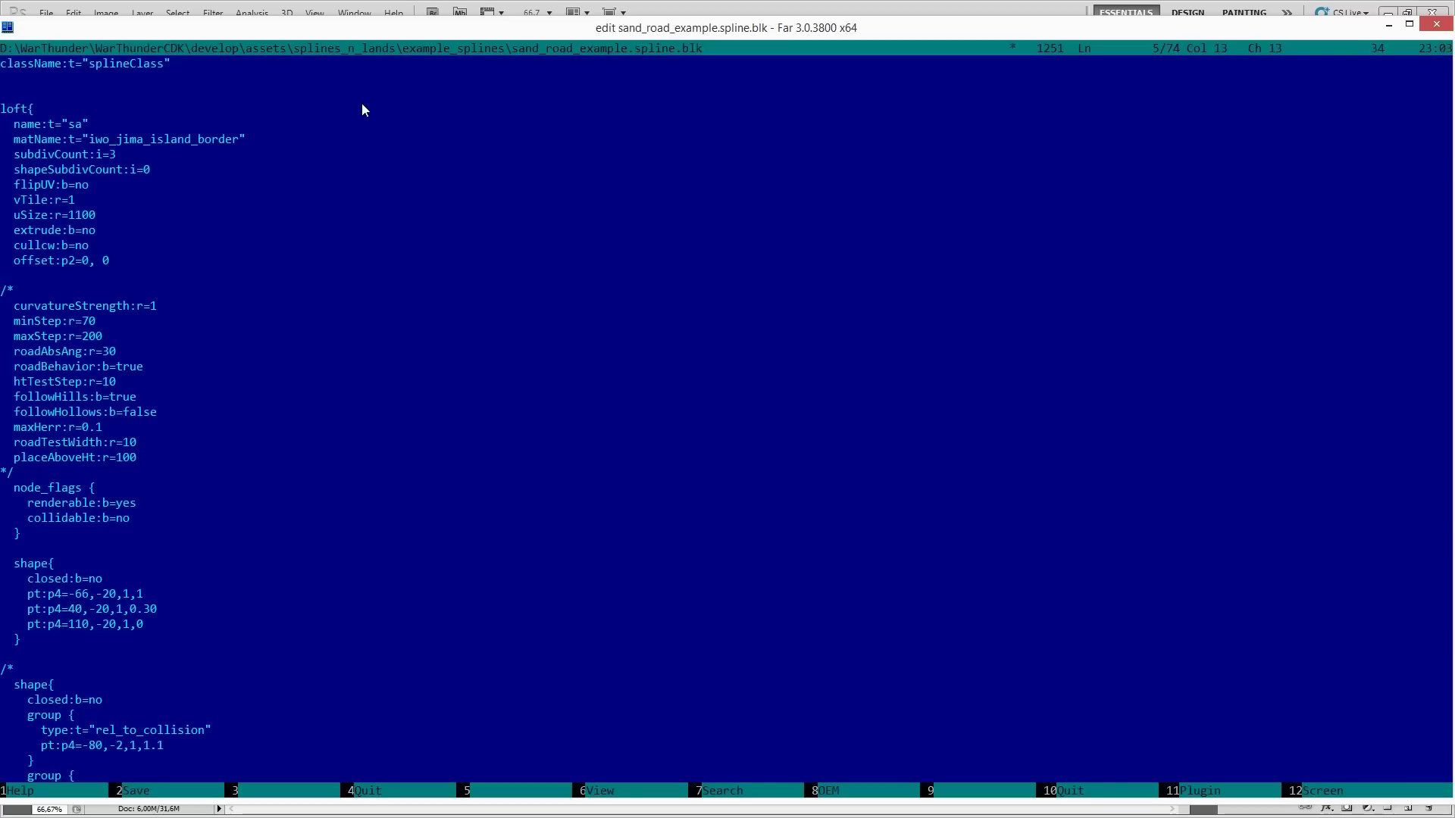
type("_exam")
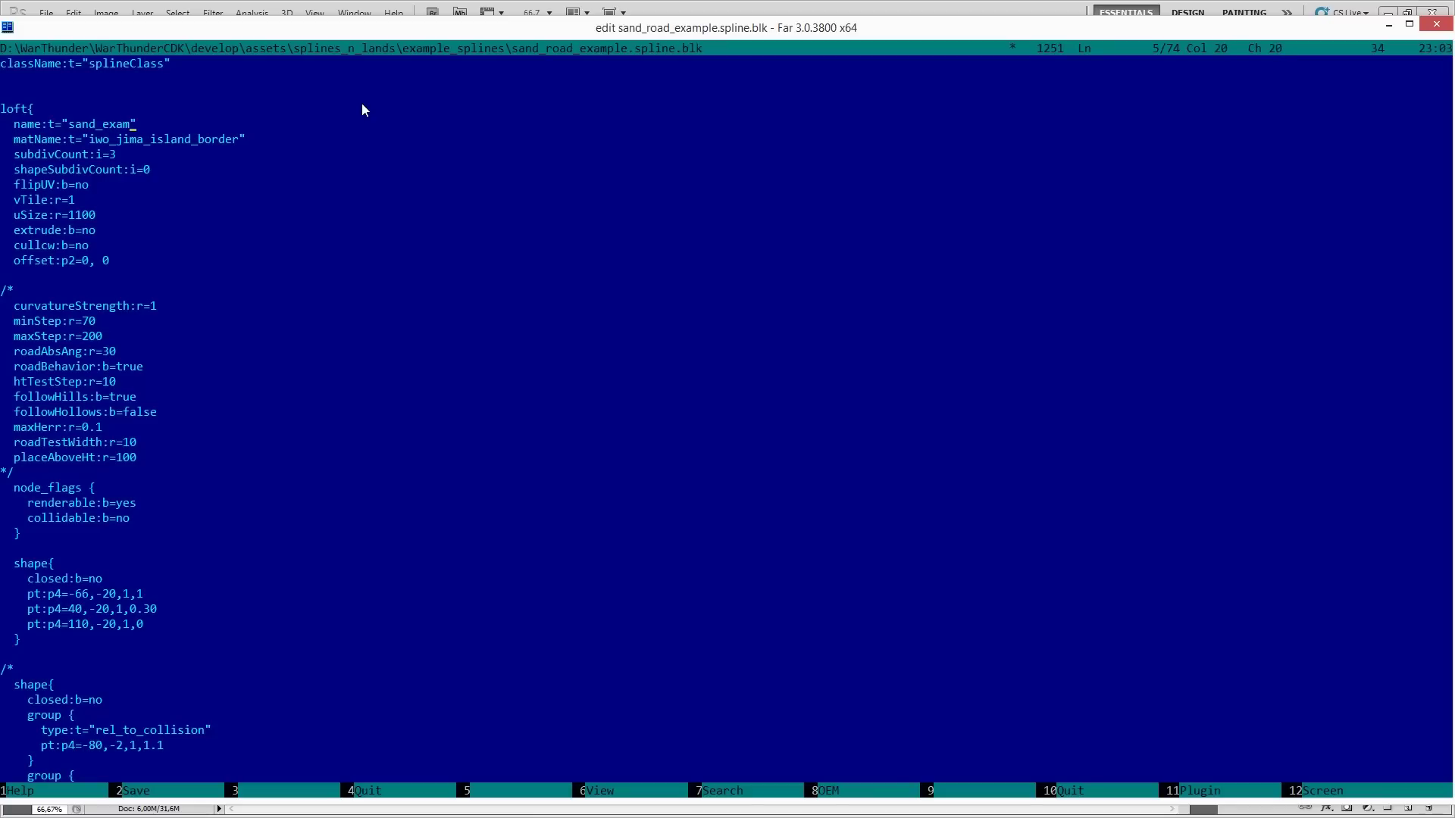
type("ple_road")
Set the loft's matName to "sand_road_example".
key("Left")
key("Left")
key("Left")
key("Left")
key("Left")
key("Left")
key("Left")
key("Left")
key("Left")
key("Left")
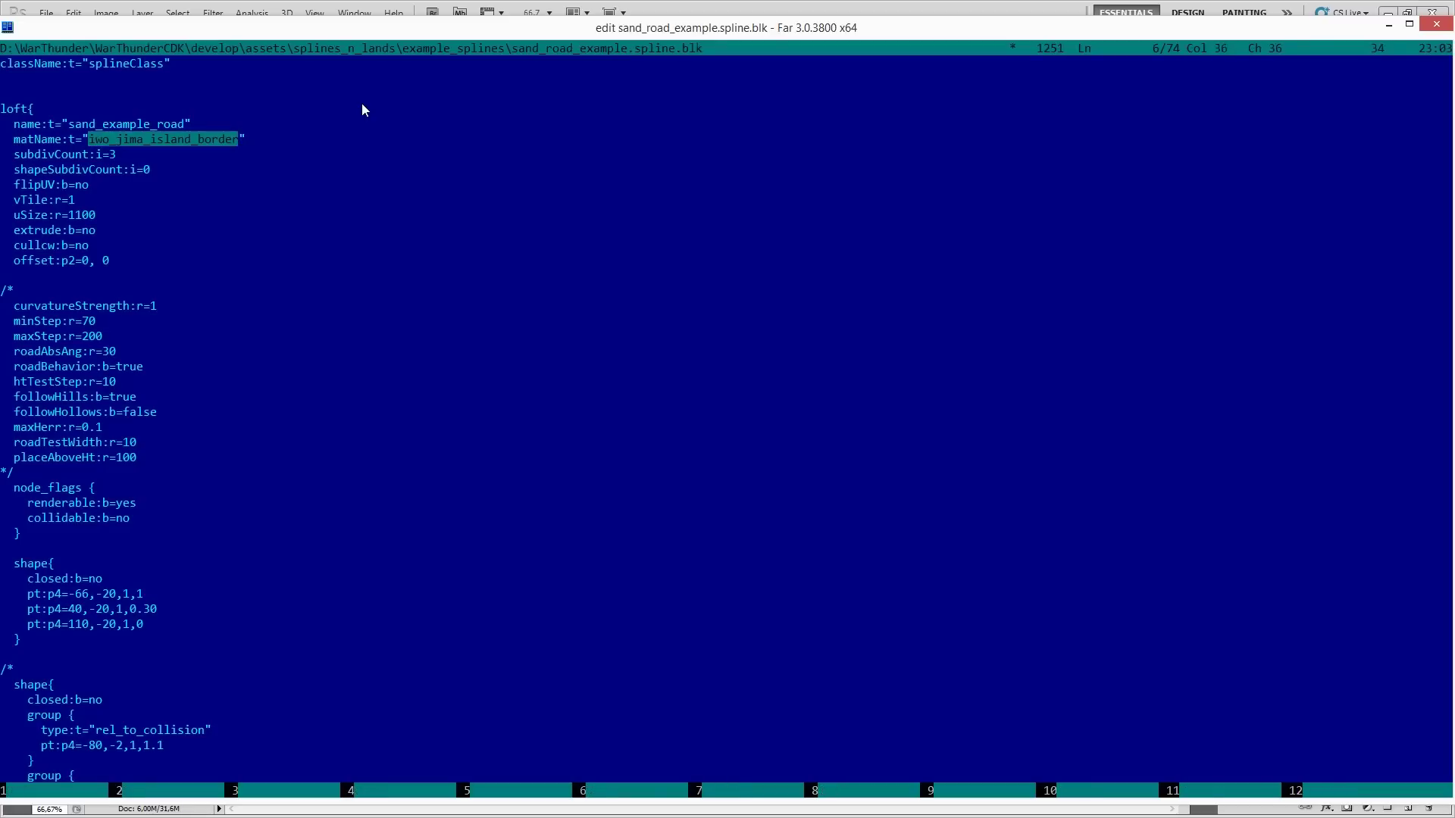
key("ctrl+shift+Right")
type("sand_road")
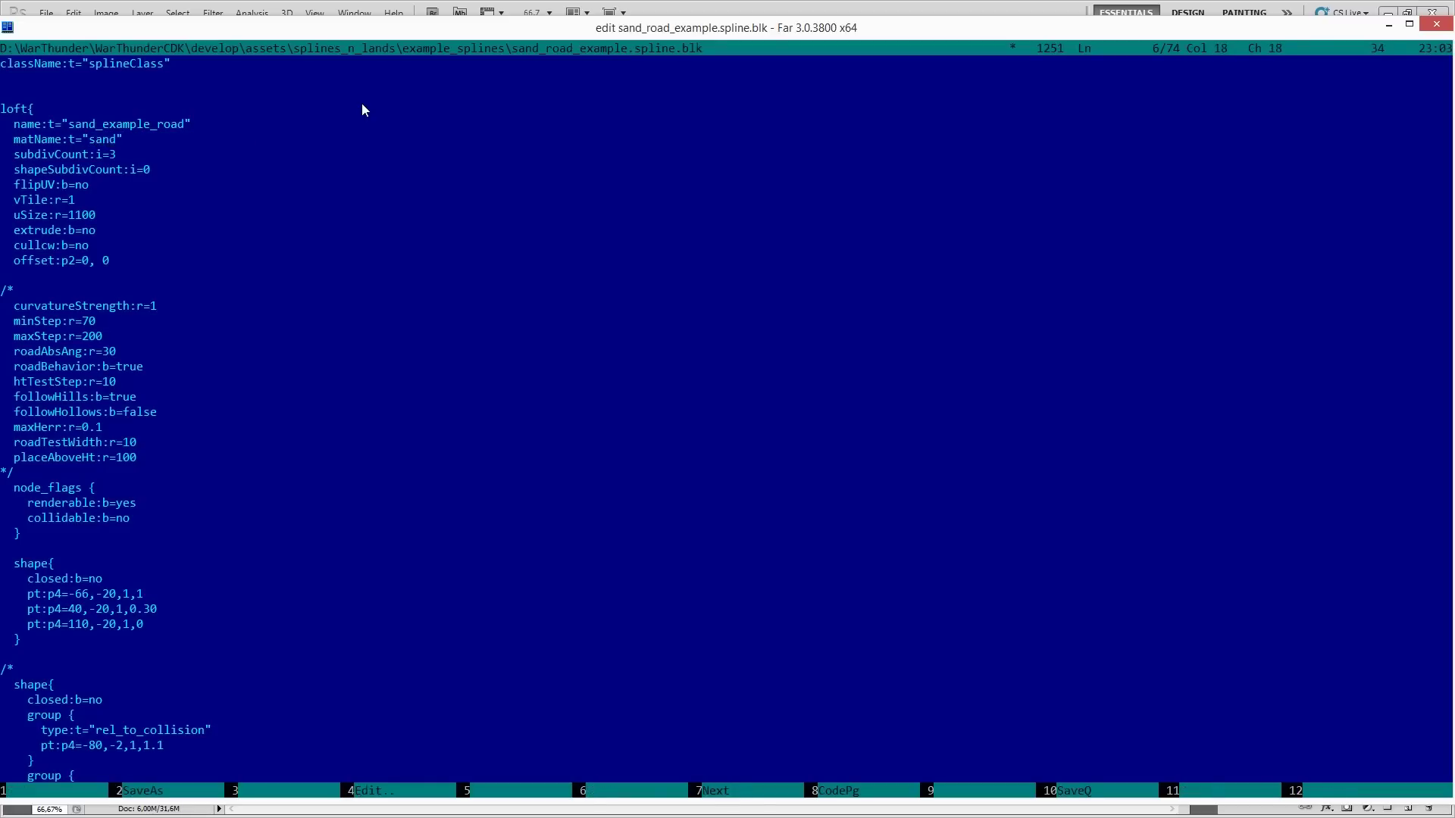
type("_example")
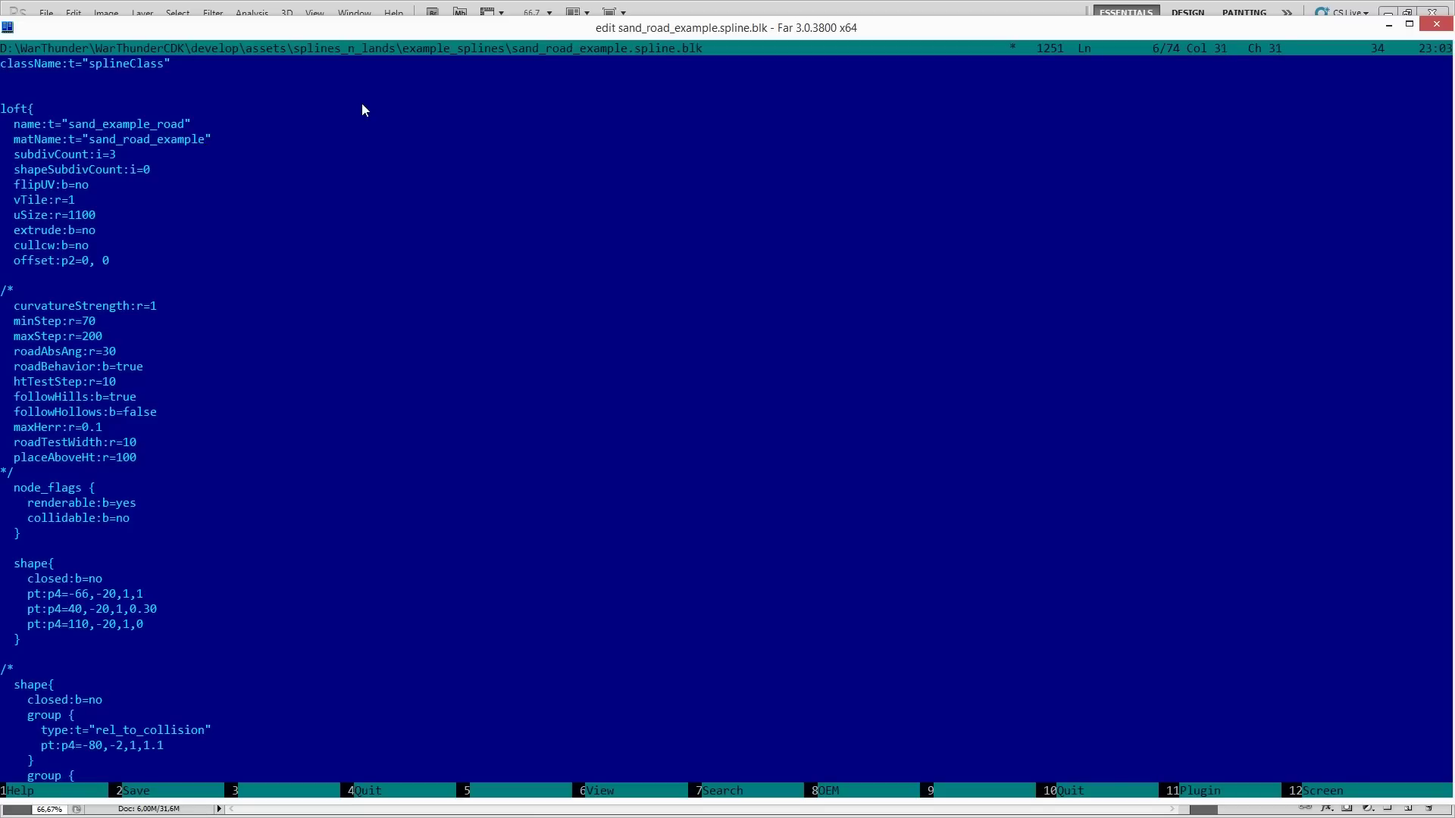
Examine the loft's subdivision, flipUV, vTile and uSize parameters against the road texture in Photoshop.
key("Down")
key("Down")
key("Right")
key("Down")
key("Left")
key("Left")
key("Left")
key("Left")
key("Left")
key("Down")
key("Left")
key("alt+Tab")
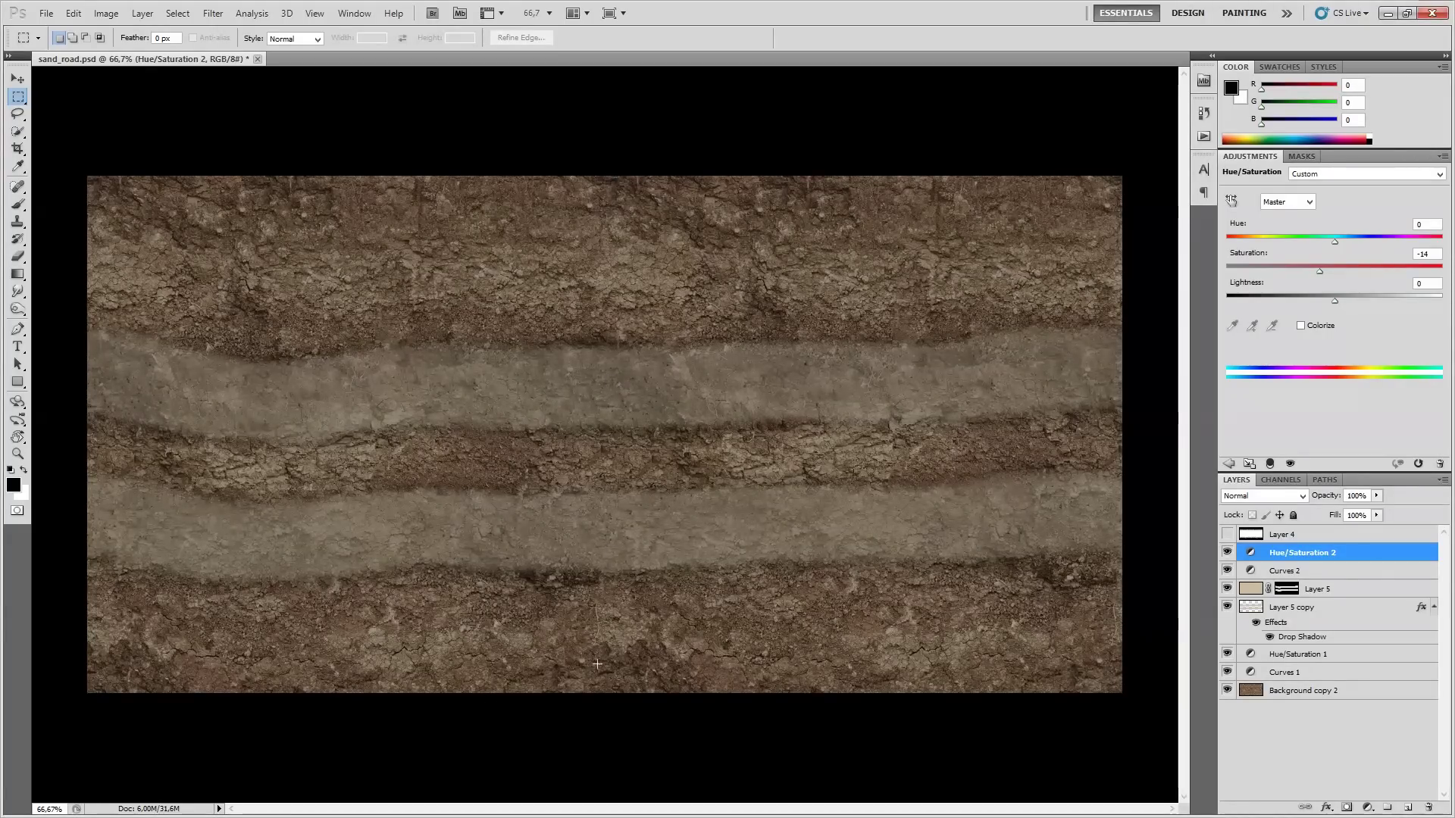
key("alt+Tab")
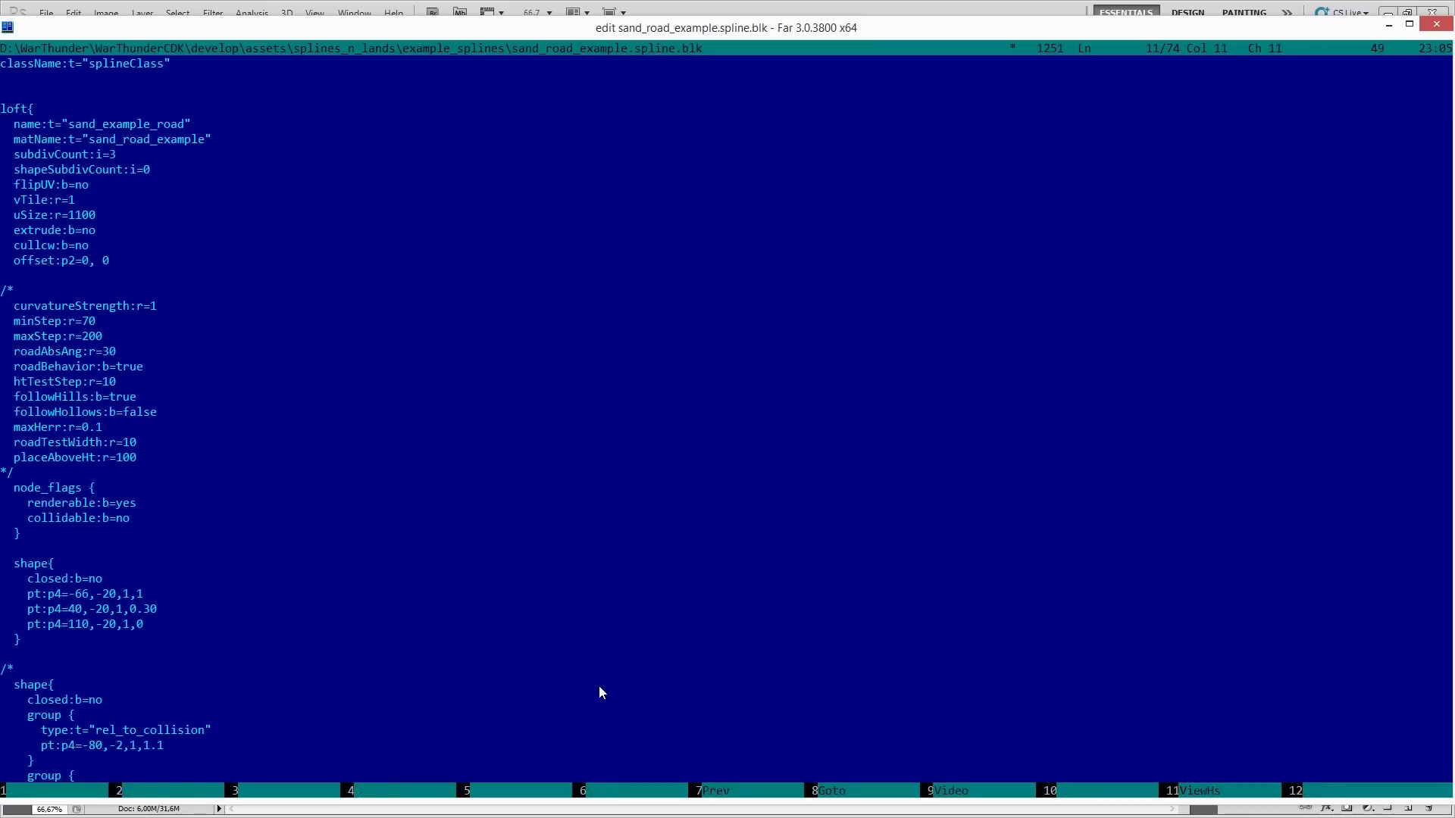
key("alt+Tab")
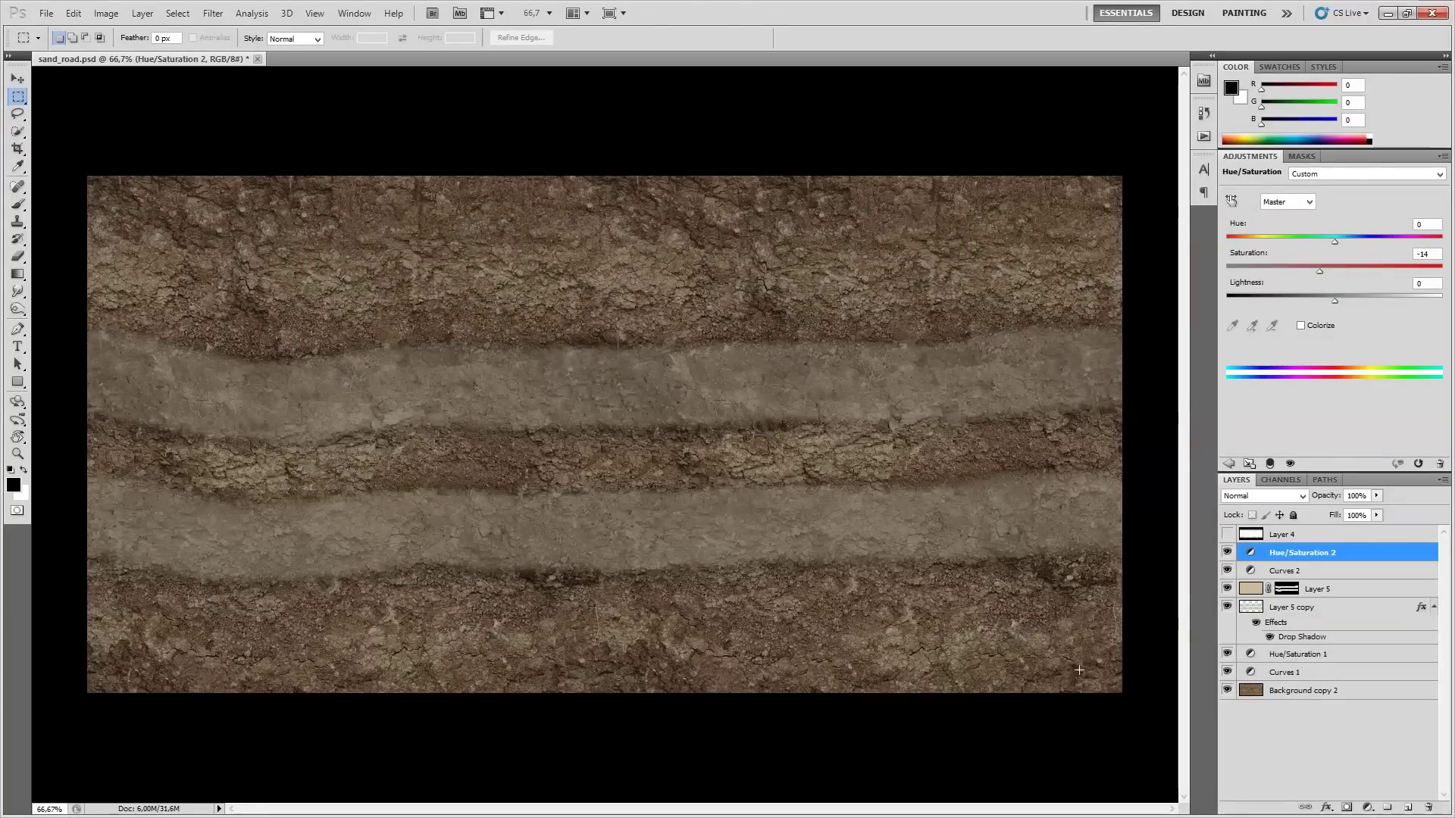
key("alt+Tab")
Set the loft's uSize to 110.
key("Right")
key("Right")
key("Right")
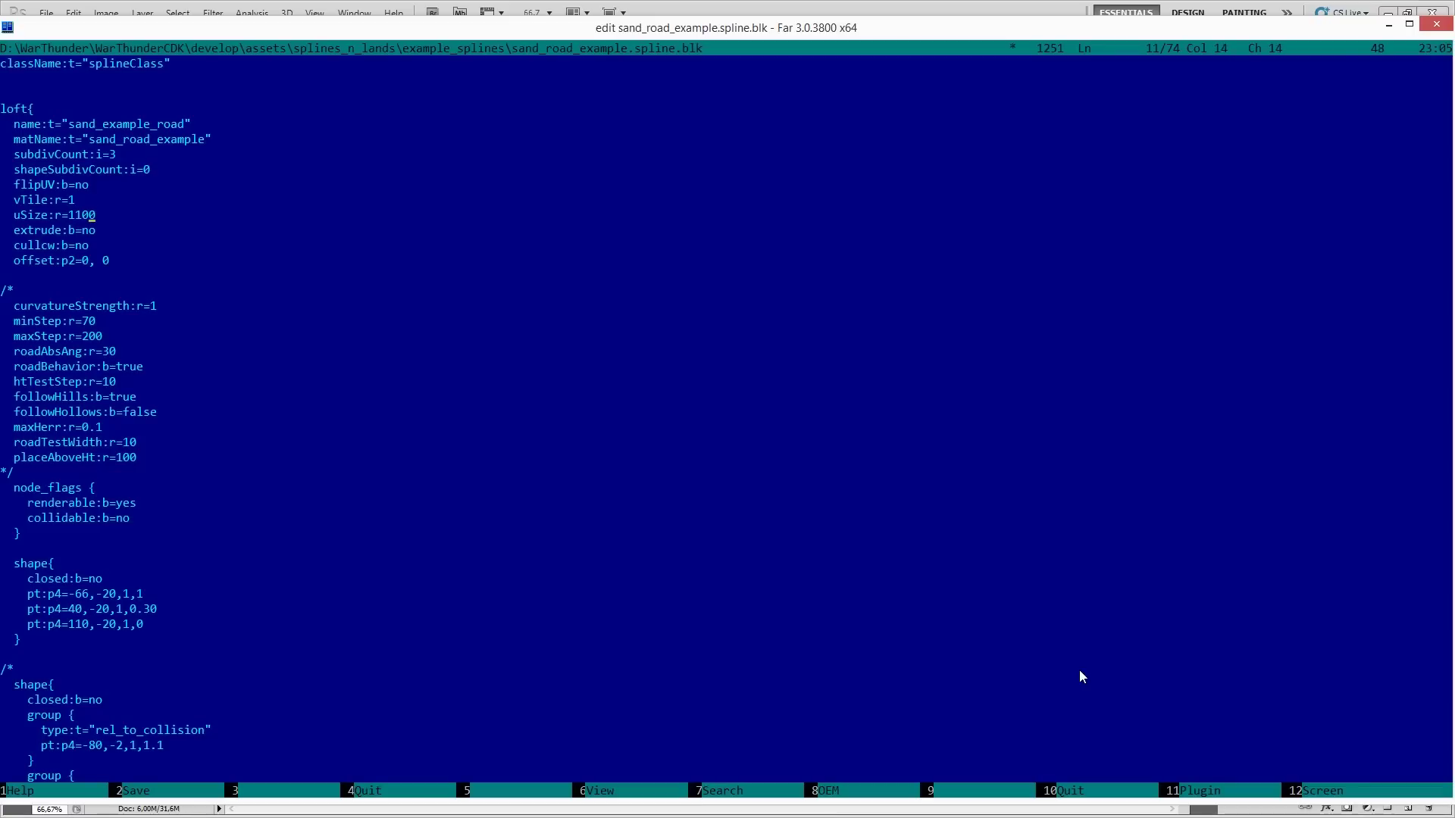
key("Delete")
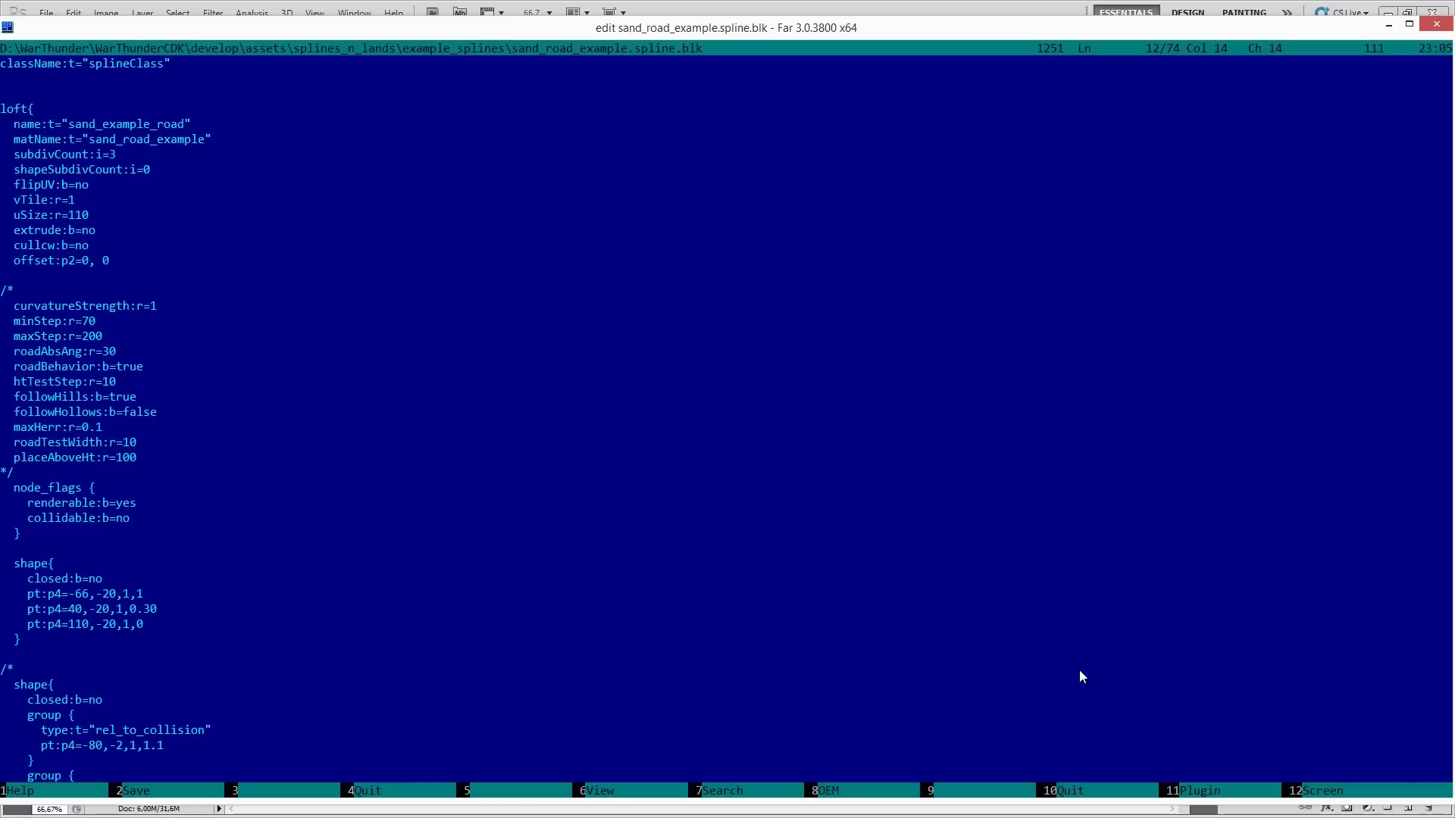
Delete the commented-out block from curvatureStrength to placeAboveHt, including its comment marks and the leftover blank line.
key("Down")
key("Down")
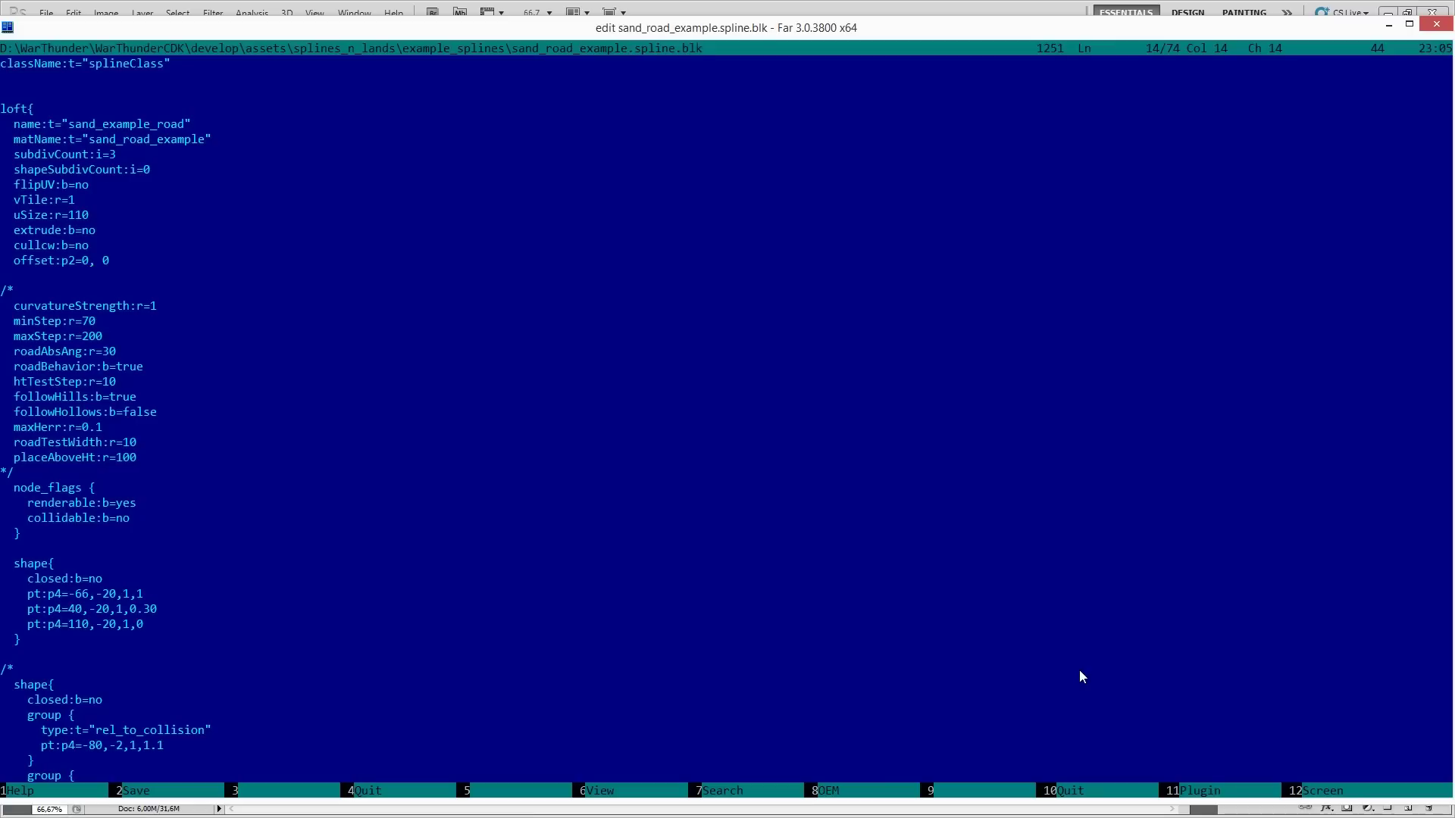
key("Down")
key("Down")
key("Left")
key("shift")
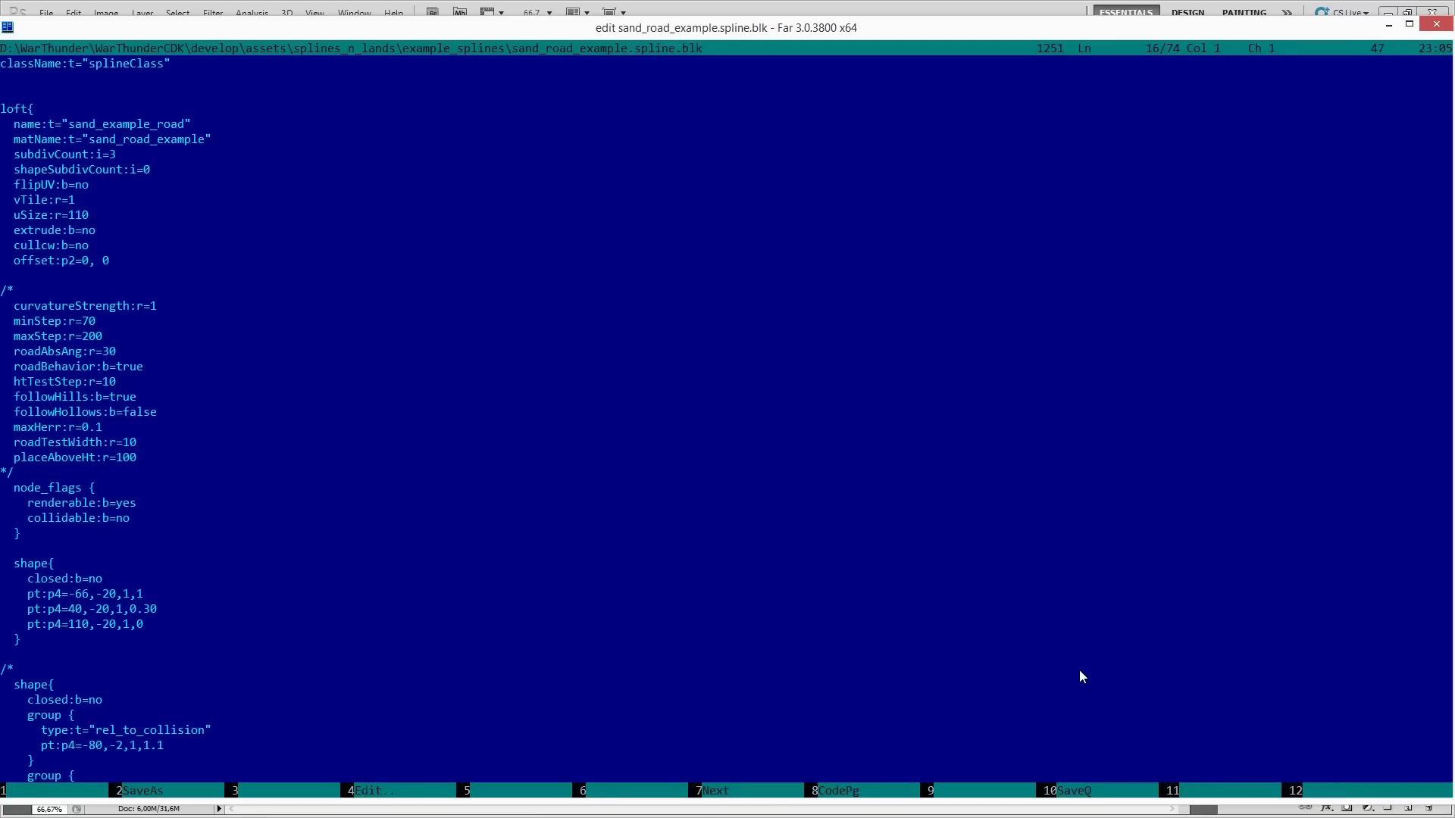
key("shift+Down")
key("shift+Down")
key("shift+Down")
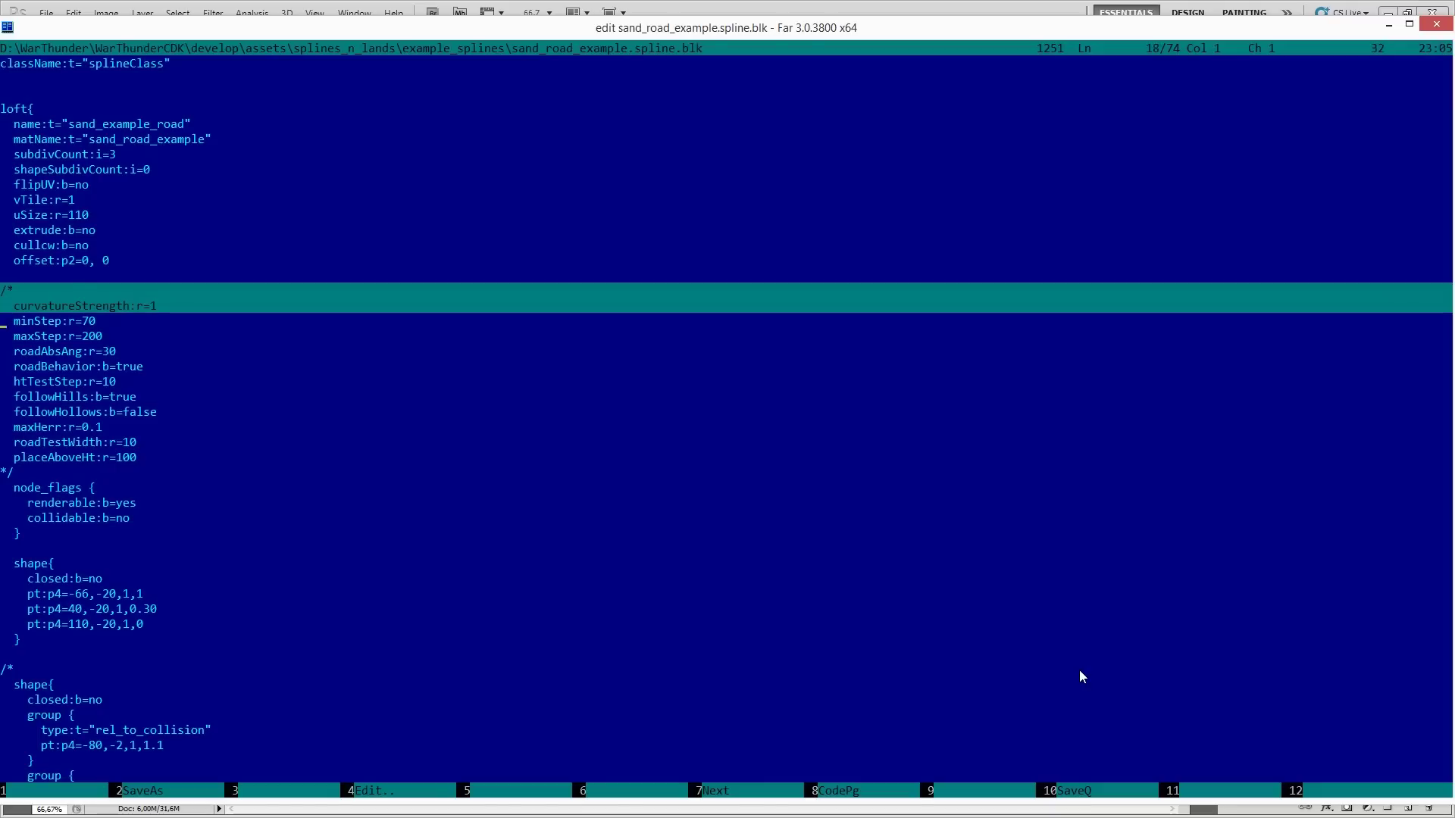
key("shift+Down")
key("shift+Down")
key("shift+Down")
key("shift+Down")
key("shift+Down")
key("shift+Down")
key("shift+Down")
key("shift+Down")
key("shift+Down")
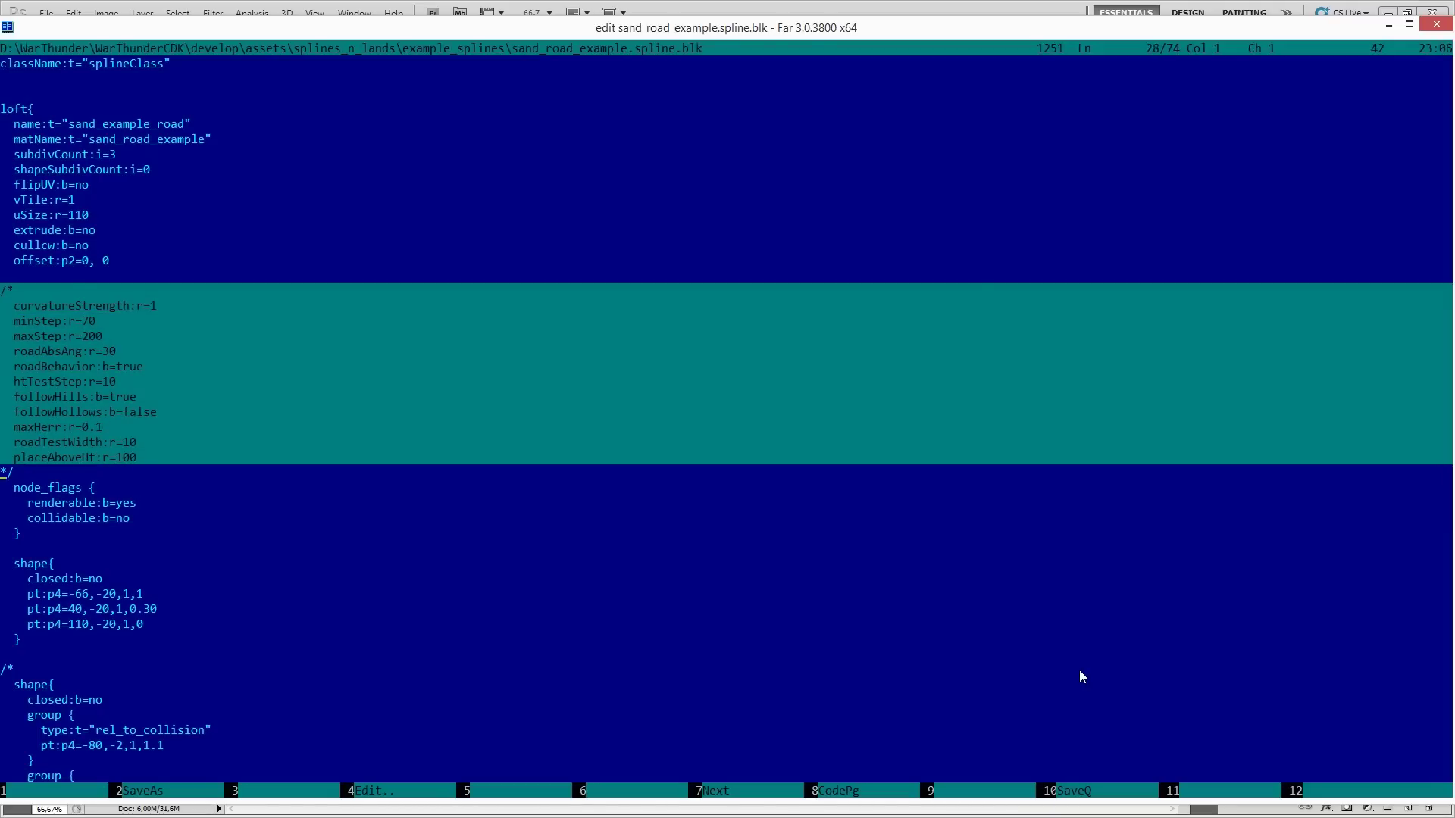
key("shift+Right")
key("shift+Right")
key("Delete")
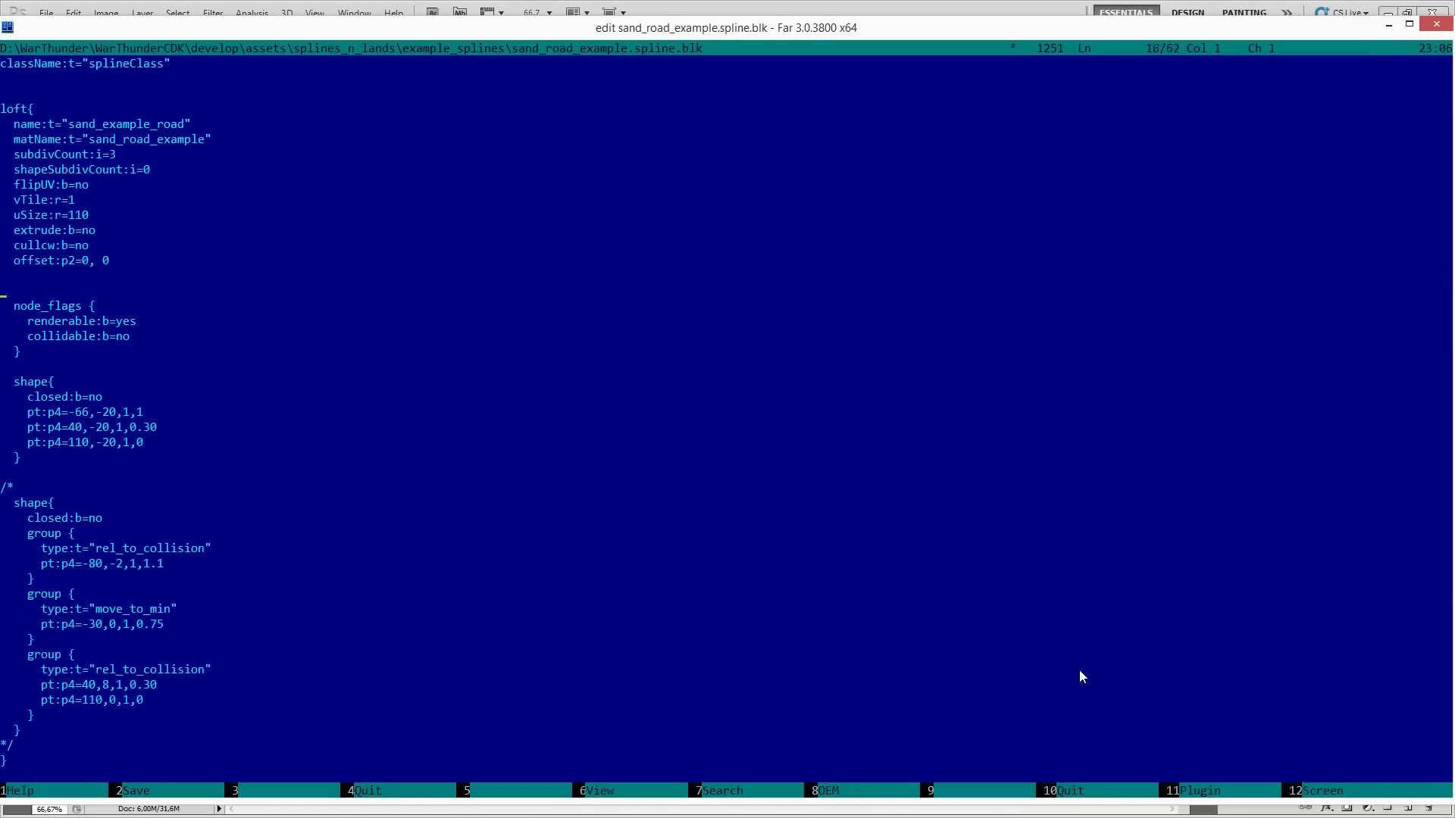
key("BackSpace")
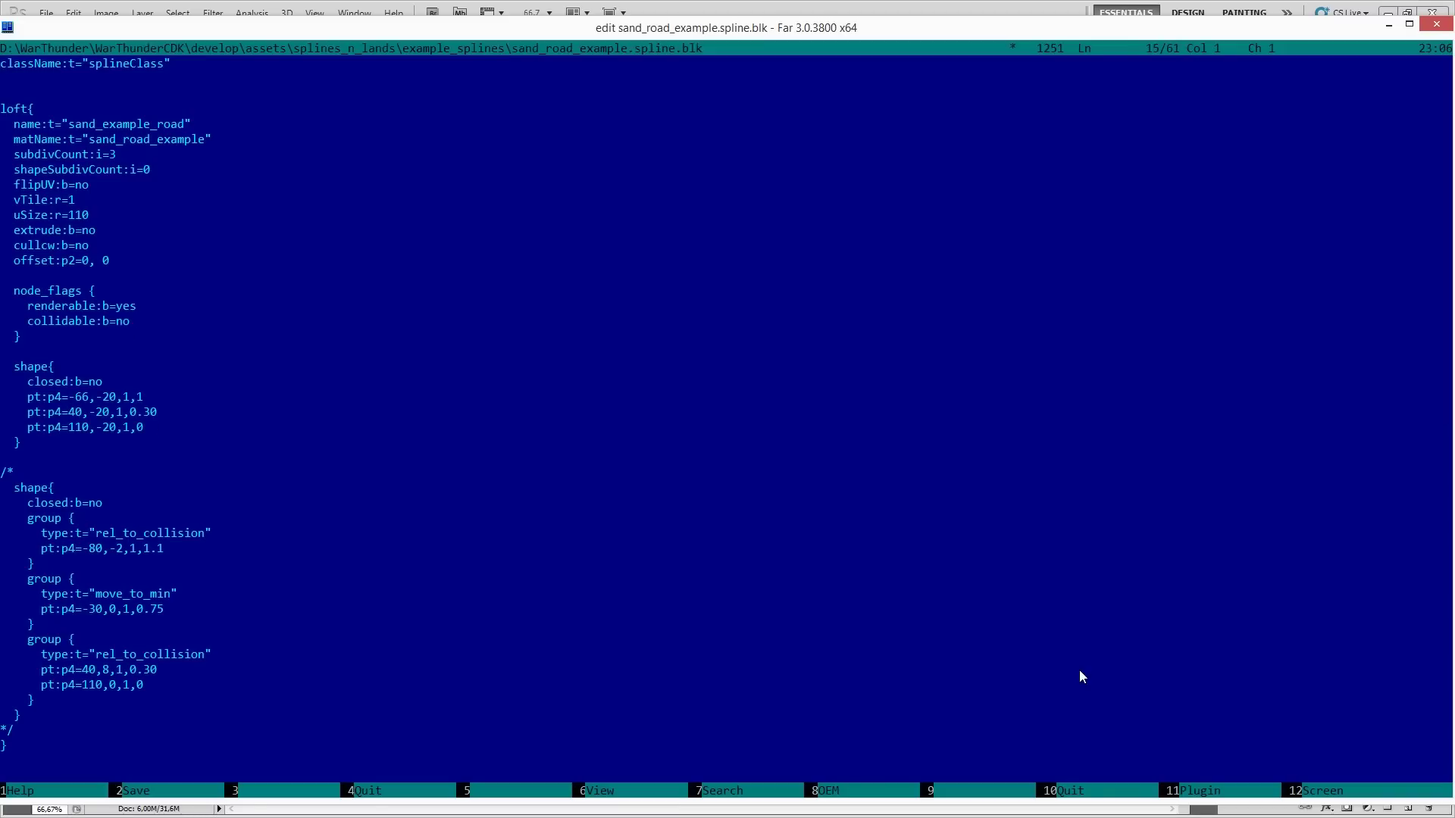
Delete the commented-out second shape block with its rel_to_collision and move_to_min groups.
key("Down")
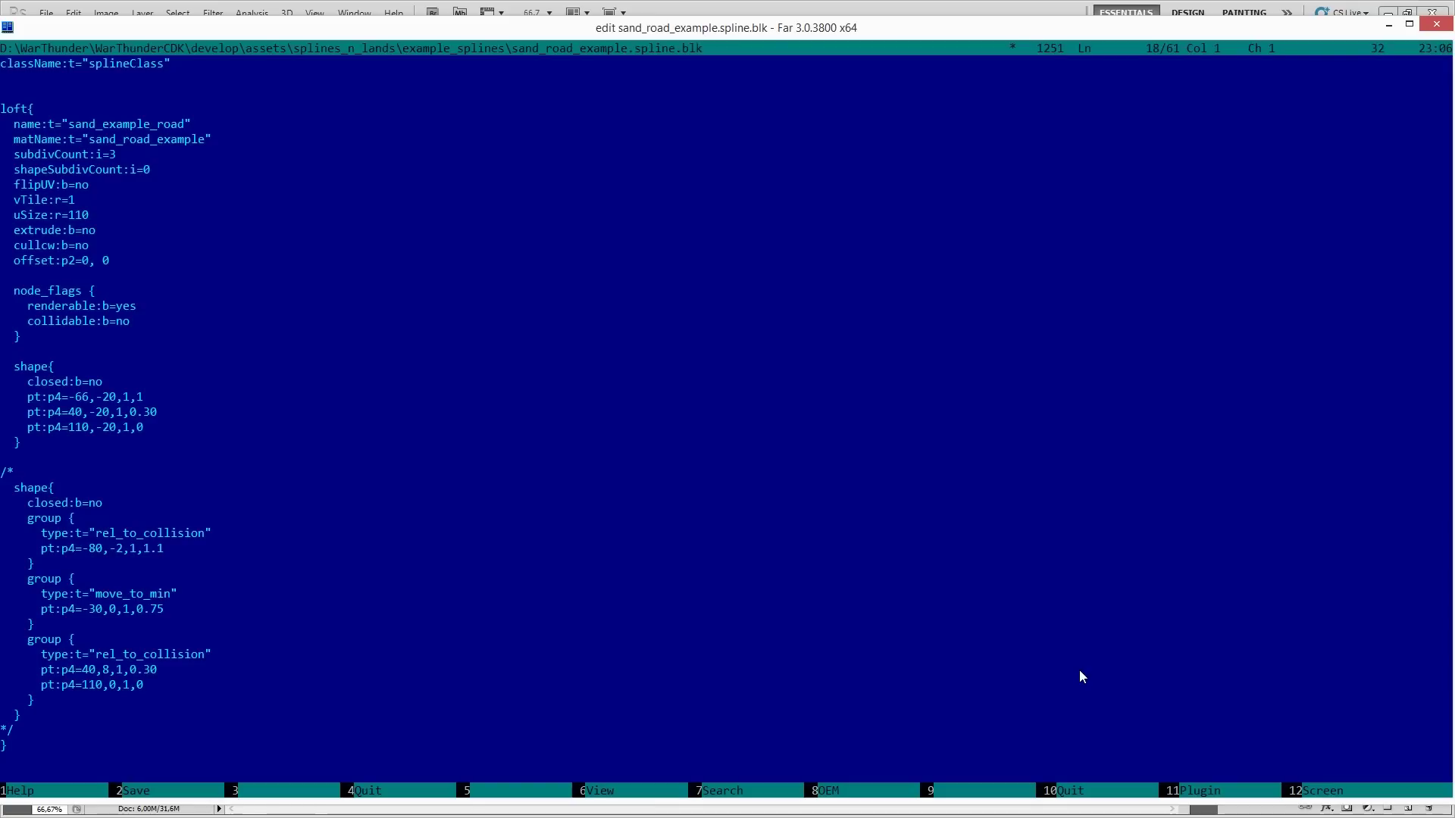
key("Down")
key("Down")
key("Down")
key("Down")
key("Down")
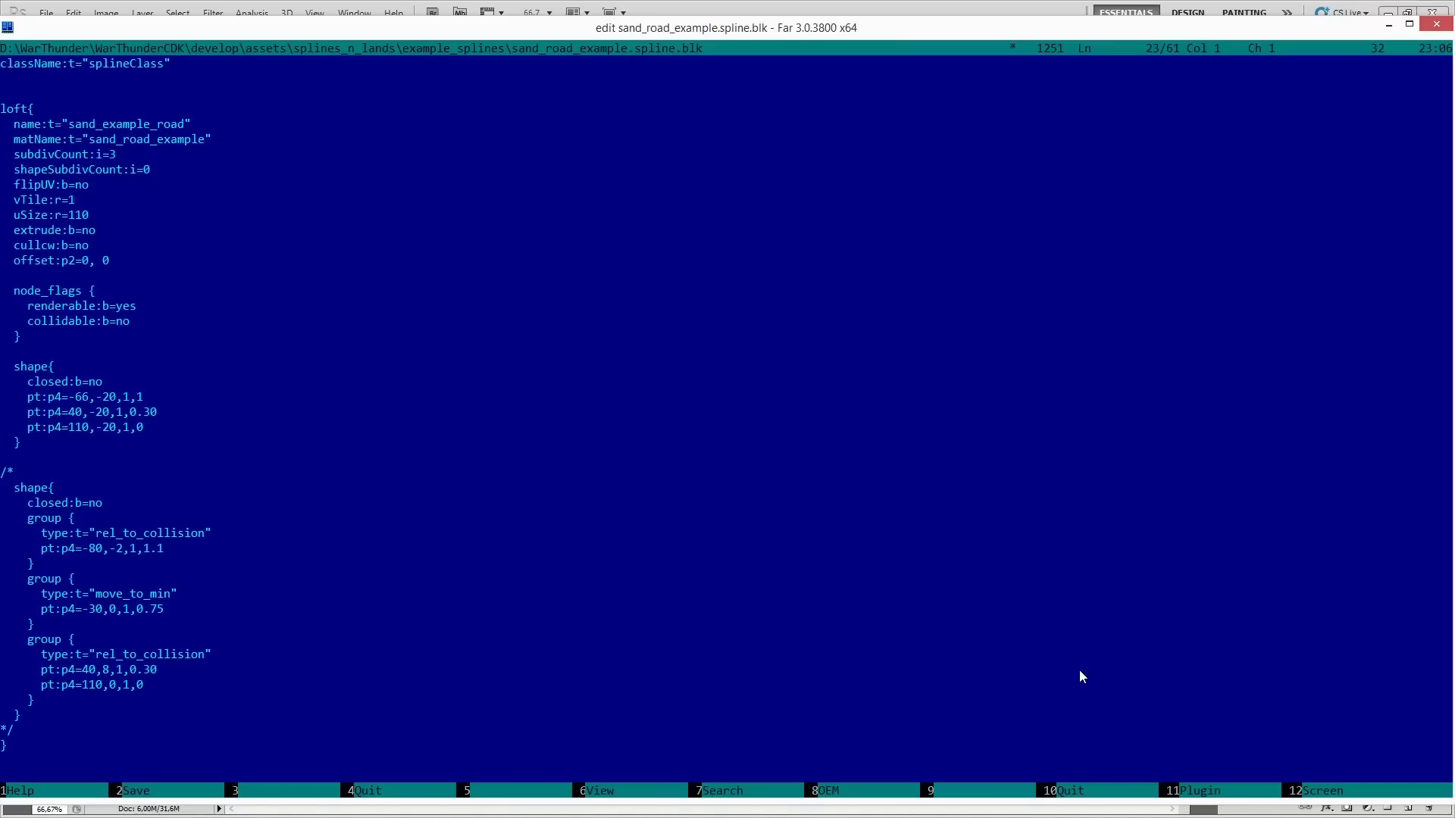
key("Down")
key("Down")
key("Down")
key("Down")
key("Down")
key("shift+Down")
key("shift+Down")
key("shift+Down")
key("shift+Down")
key("shift+Down")
key("shift+Down")
key("shift+Down")
key("shift+Down")
key("shift+Down")
key("shift+Down")
key("shift+Down")
key("shift+Down")
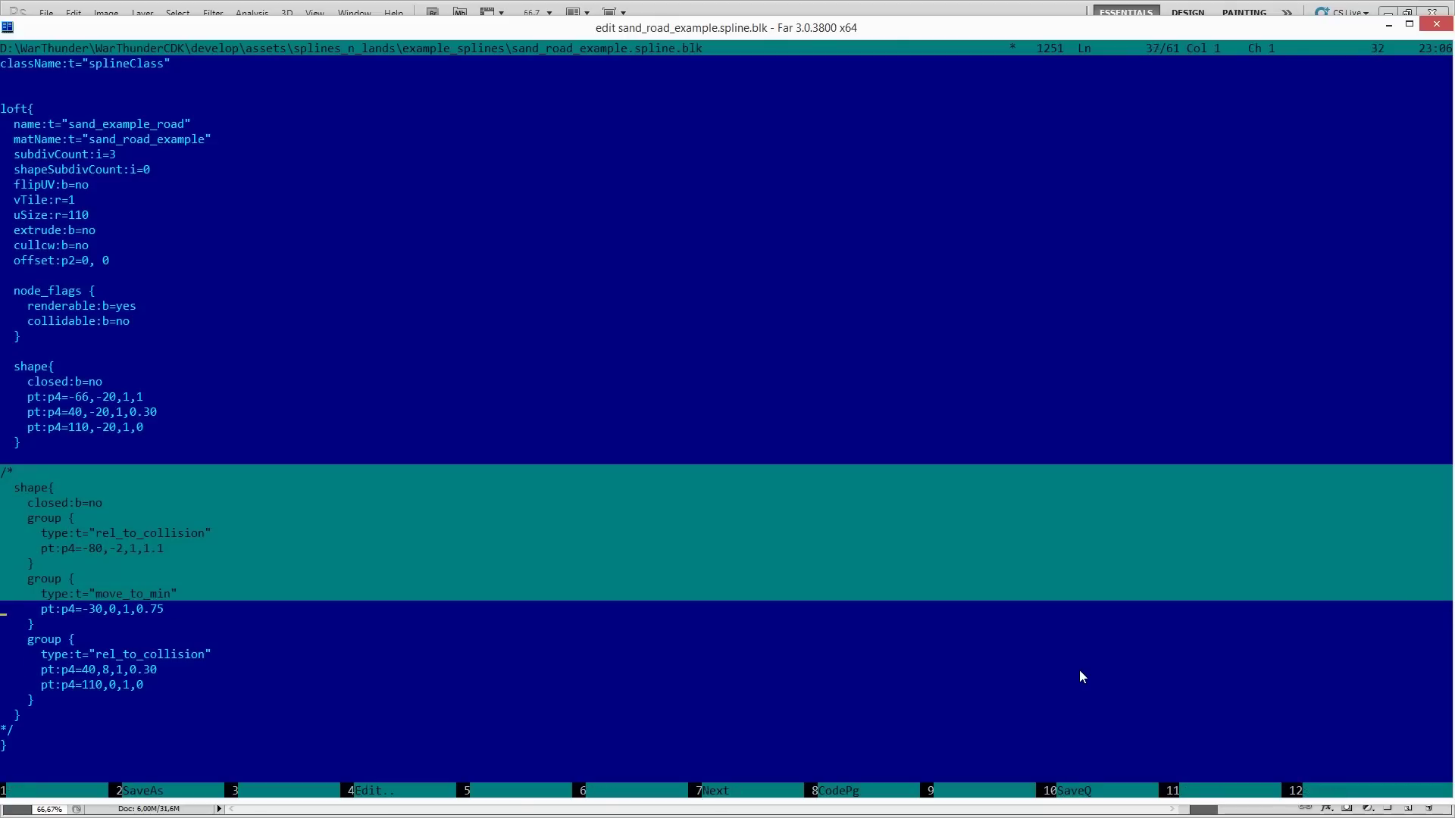
key("shift+Down")
key("shift+Down")
key("shift+Down")
key("shift+Down")
key("shift+Down")
key("shift+Down")
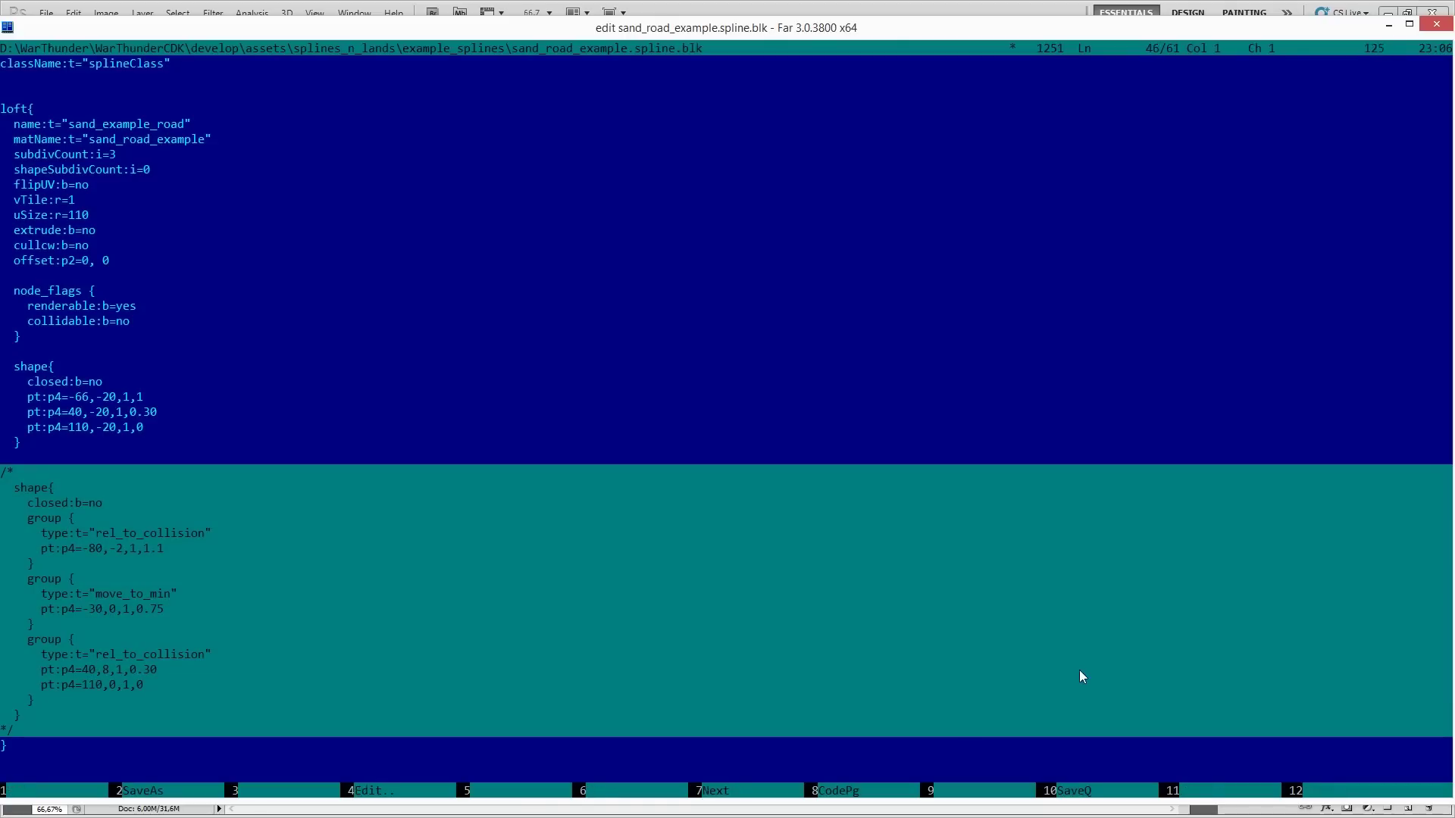
key("Delete")
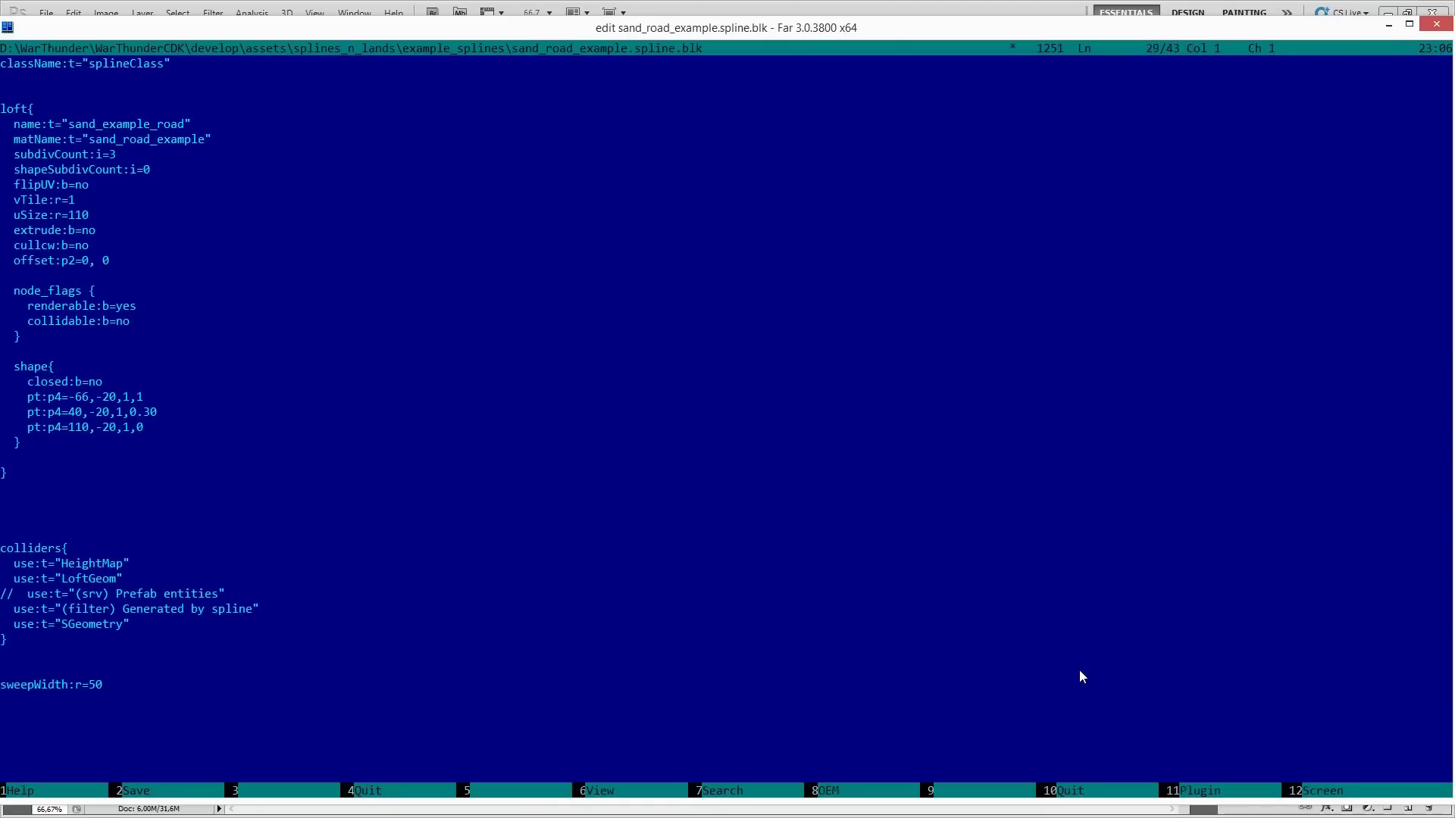
Delete the commented-out "(srv) Prefab entities" line, including its line break, from the colliders block.
key("ctrl+End")
key("Up")
key("Up")
key("Up")
key("Up")
key("Up")
key("Up")
key("Up")
key("Up")
key("Up")
key("Up")
key("Up")
key("Up")
key("Down")
key("Down")
key("Down")
key("Down")
key("shift+End")
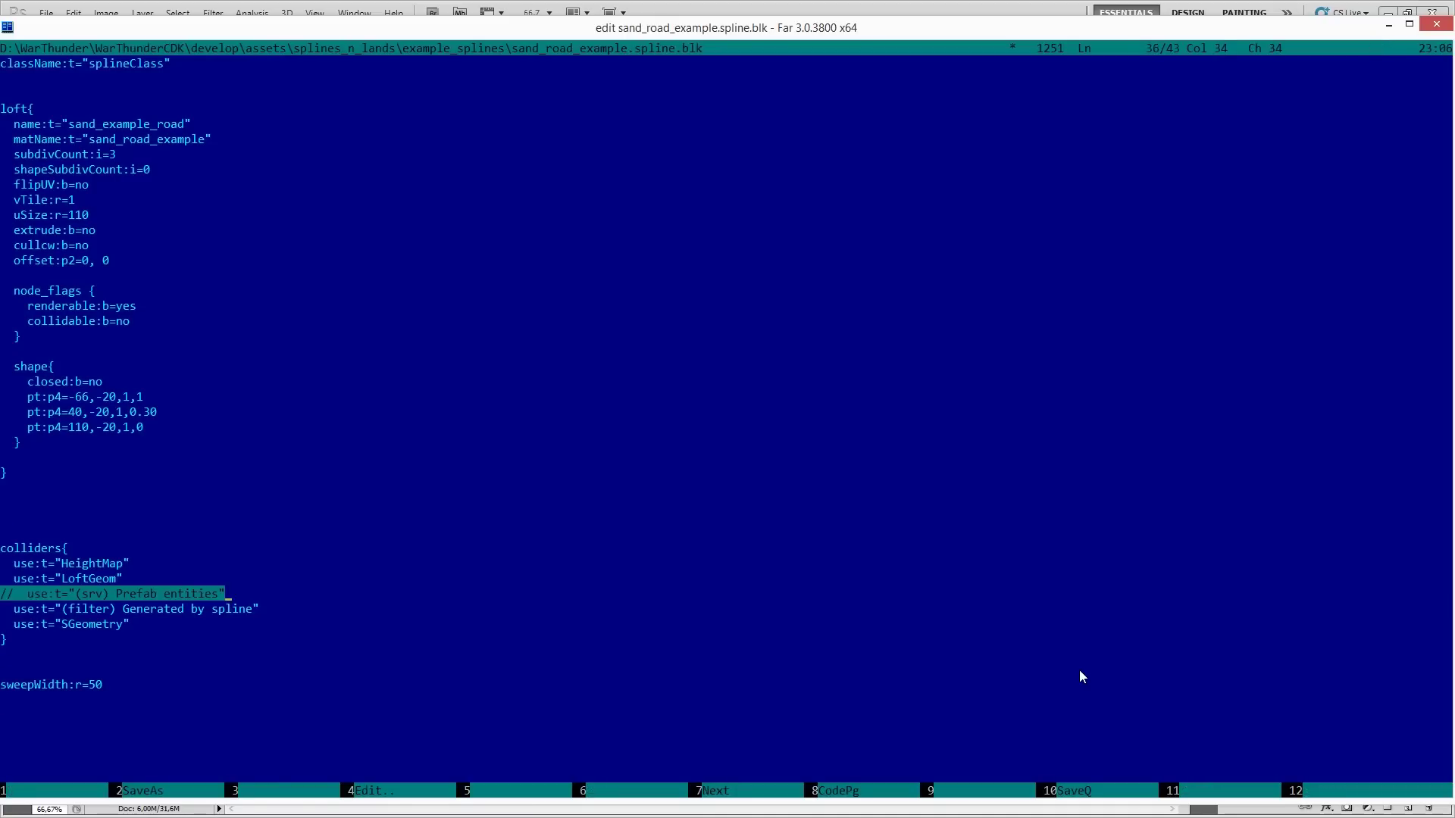
key("Delete")
key("Delete")
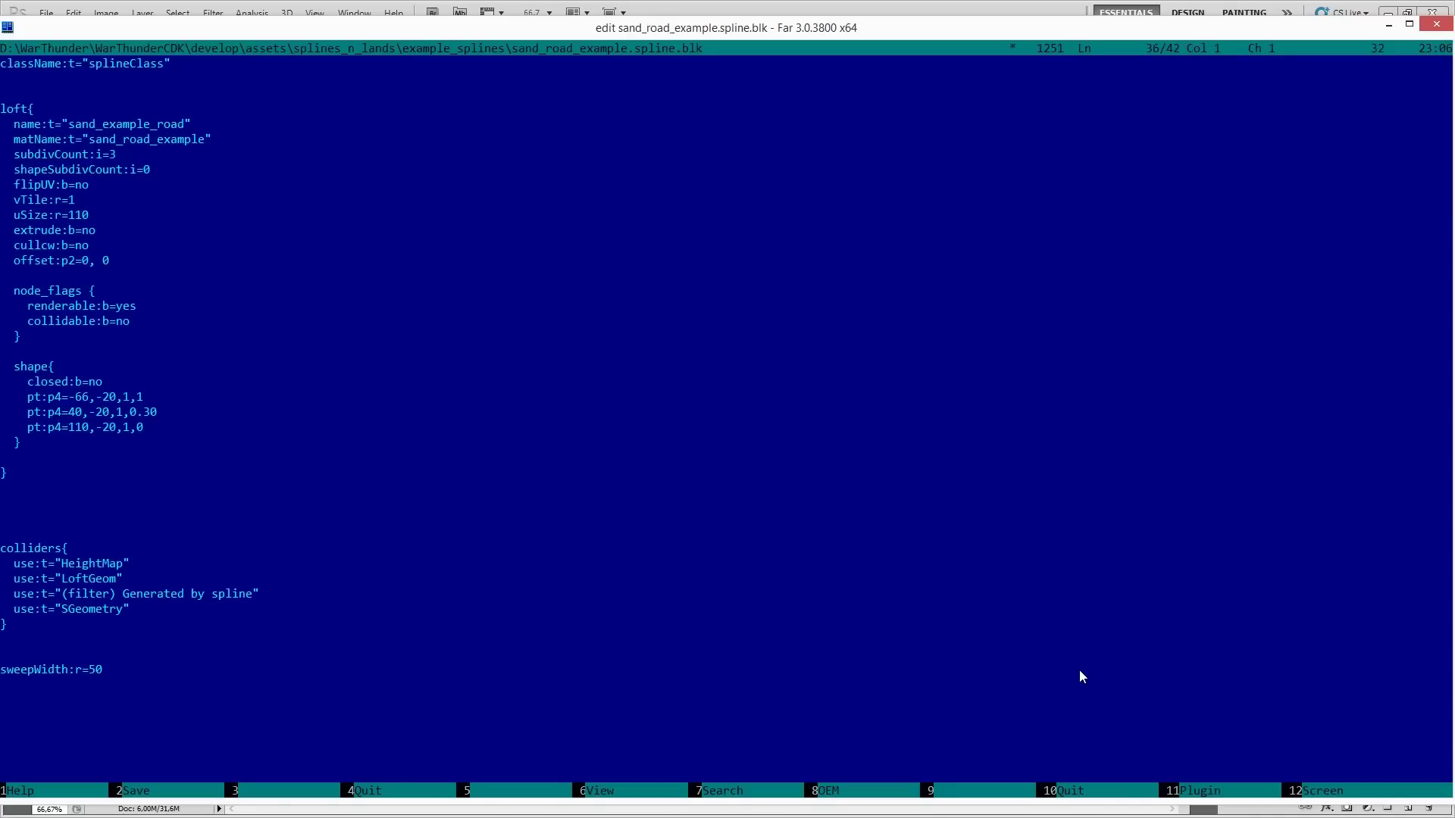
Set sweepWidth to 20, save sand_road_example.spline.blk and close it.
key("Down")
key("Down")
key("Down")
key("Down")
key("Right")
key("Right")
key("Right")
key("Right")
type("2")
key("F2")
key("Escape")
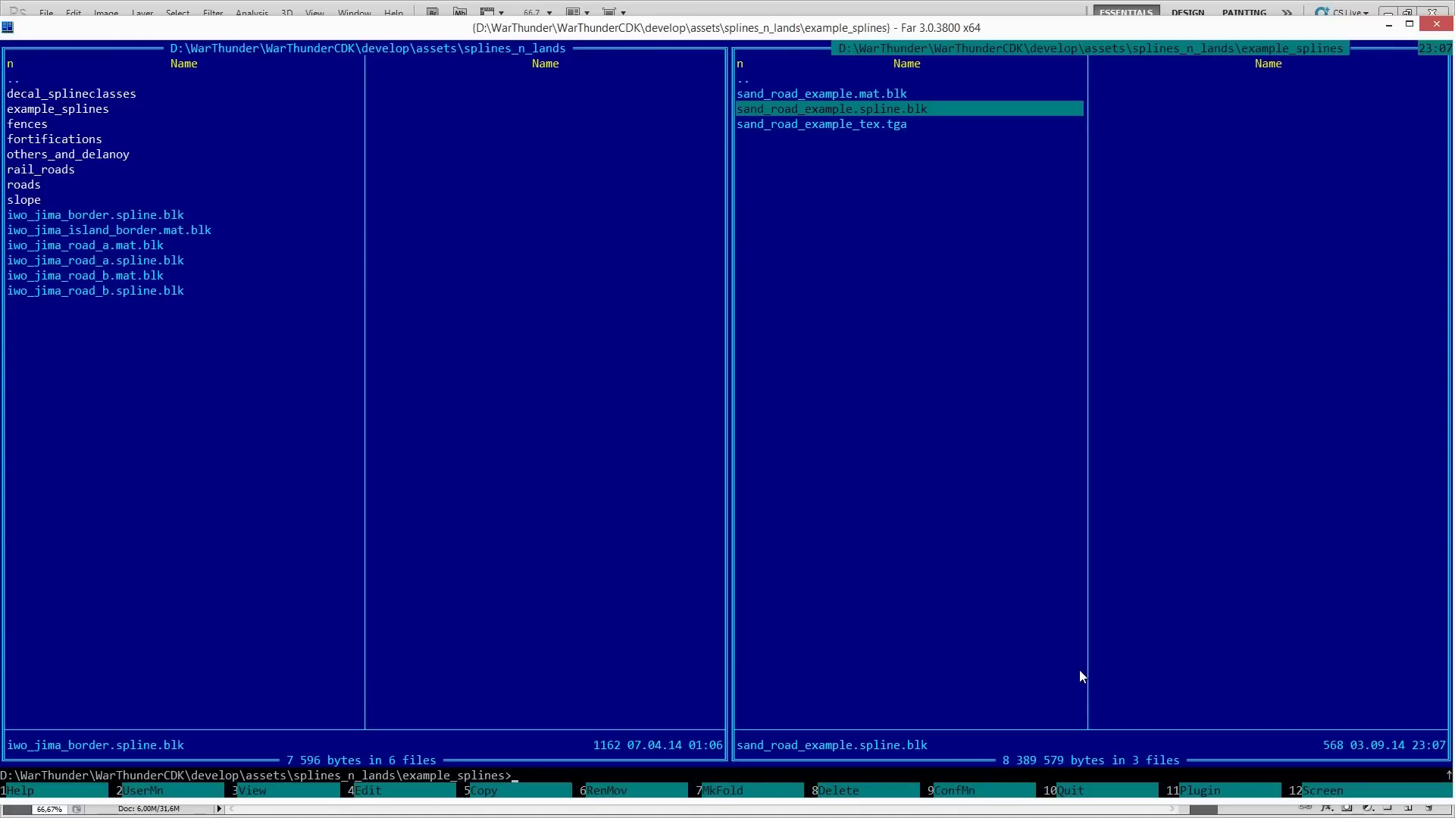
Open iwo_jima_road_a.spline.blk from the splines_n_lands folder for editing.
key("Tab")
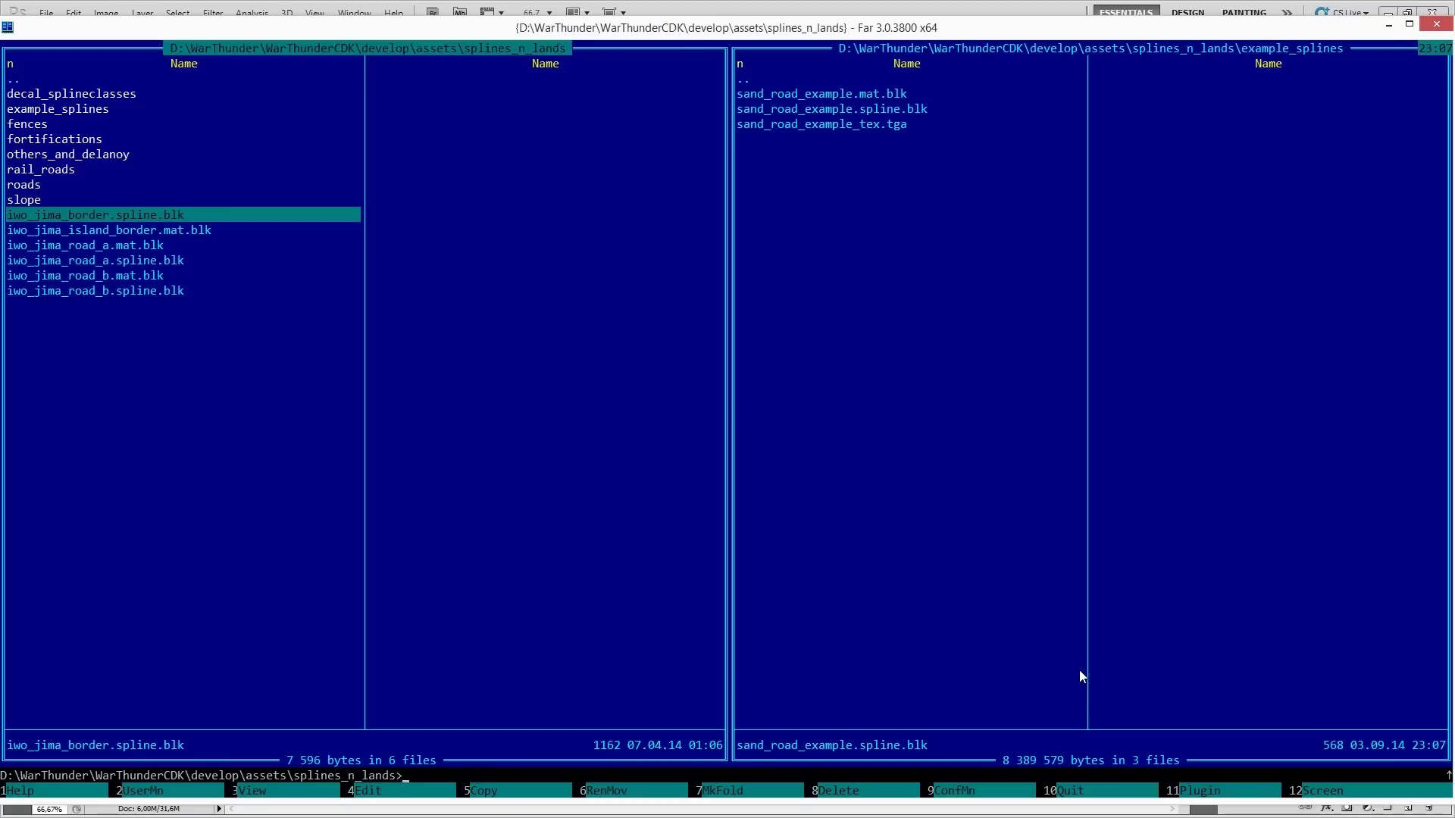
key("Down")
key("Down")
key("F4")
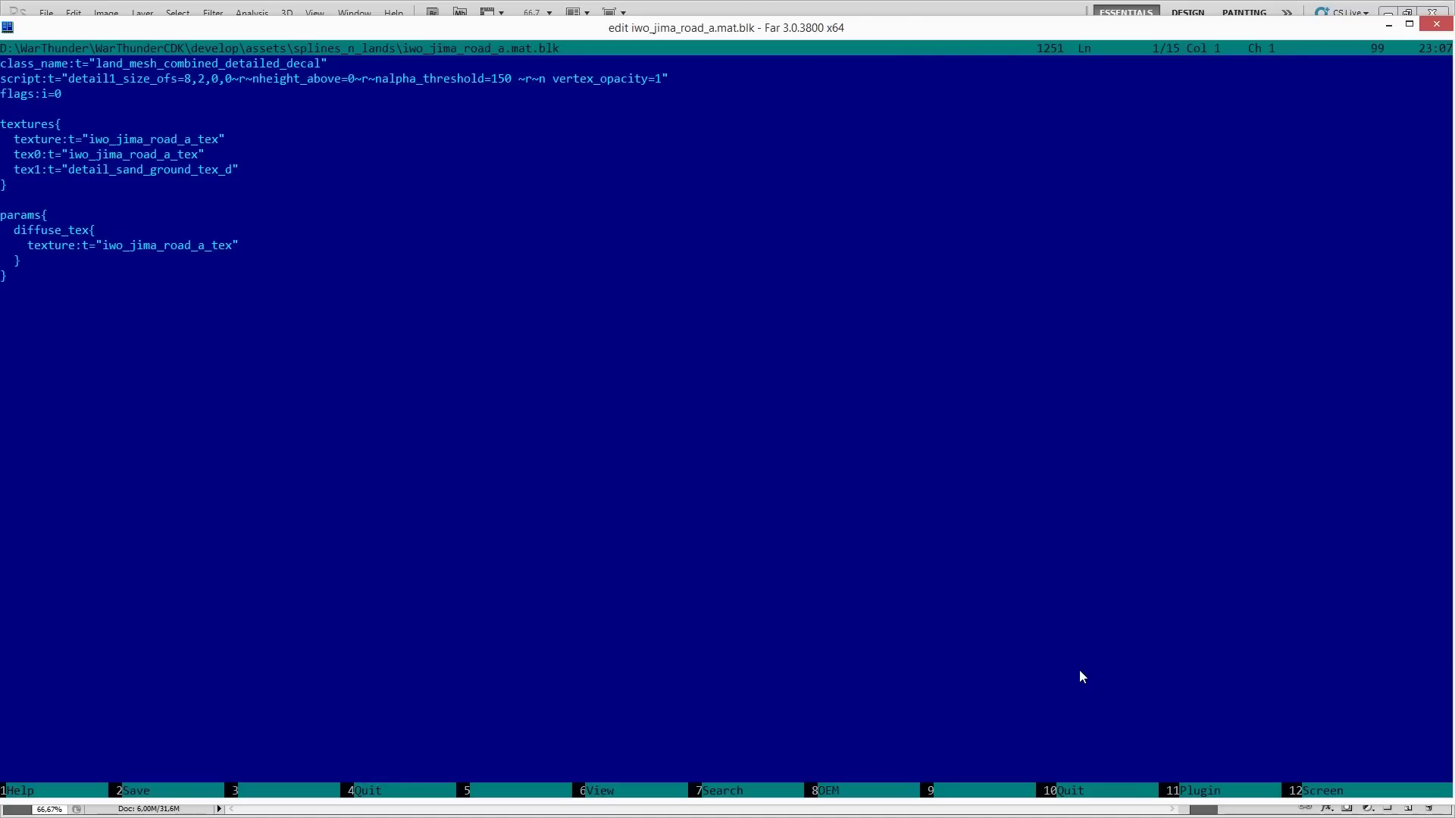
key("Escape")
key("Down")
key("F4")
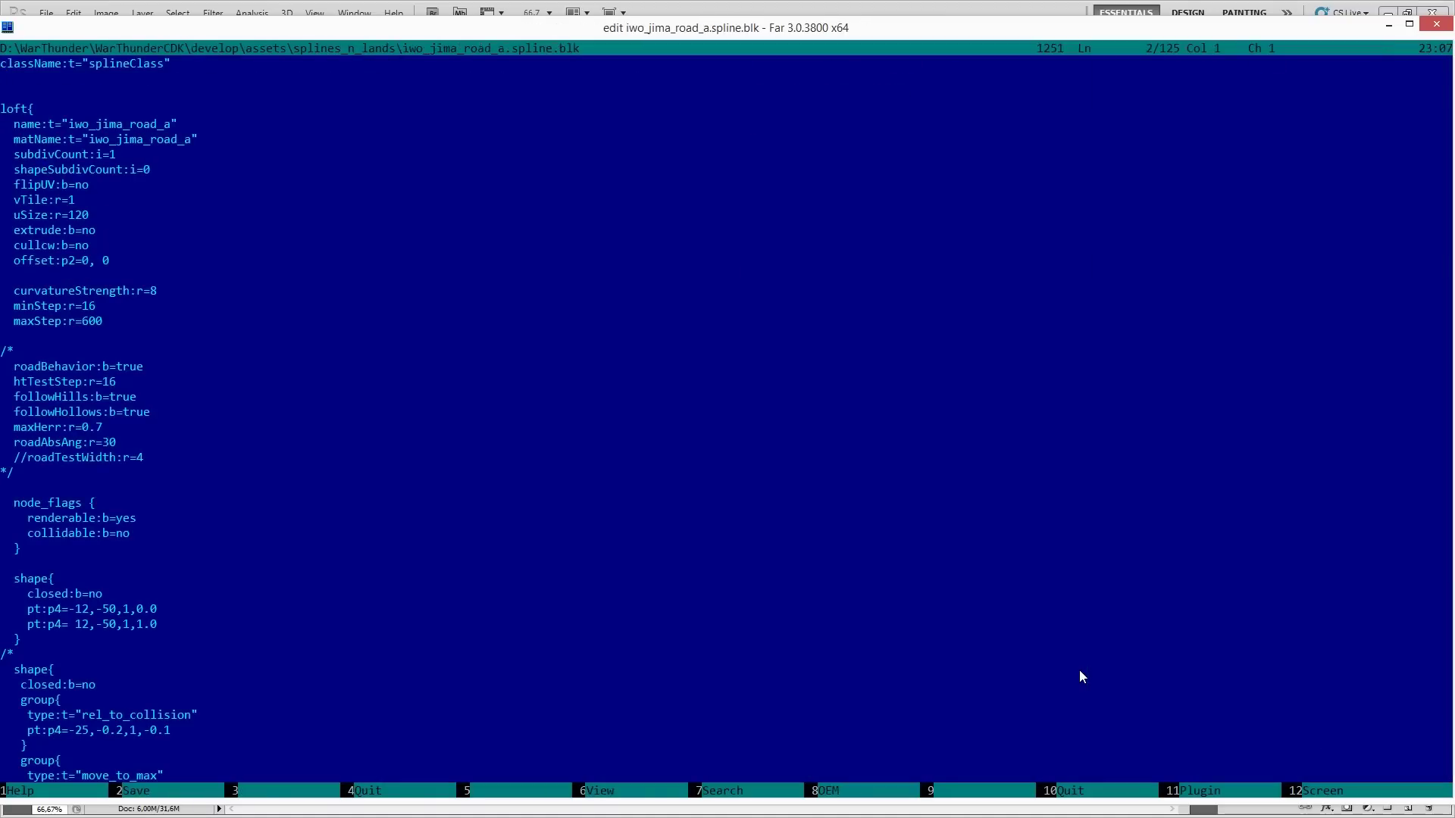
Copy the whole obj_generate block, from its opening line through the last pcf_tree_simple_c object and closing brace, and close the file.
key("Down")
key("Down")
key("Down")
key("Down")
key("Down")
key("Down")
key("Down")
key("Down")
key("Down")
key("Down")
key("Down")
key("Down")
key("Down")
key("Down")
key("Down")
key("Down")
key("Down")
key("Down")
key("Down")
key("Down")
key("Down")
key("Down")
key("Down")
key("Down")
key("Down")
key("Down")
key("Down")
key("Down")
key("Down")
key("Down")
key("Down")
key("Down")
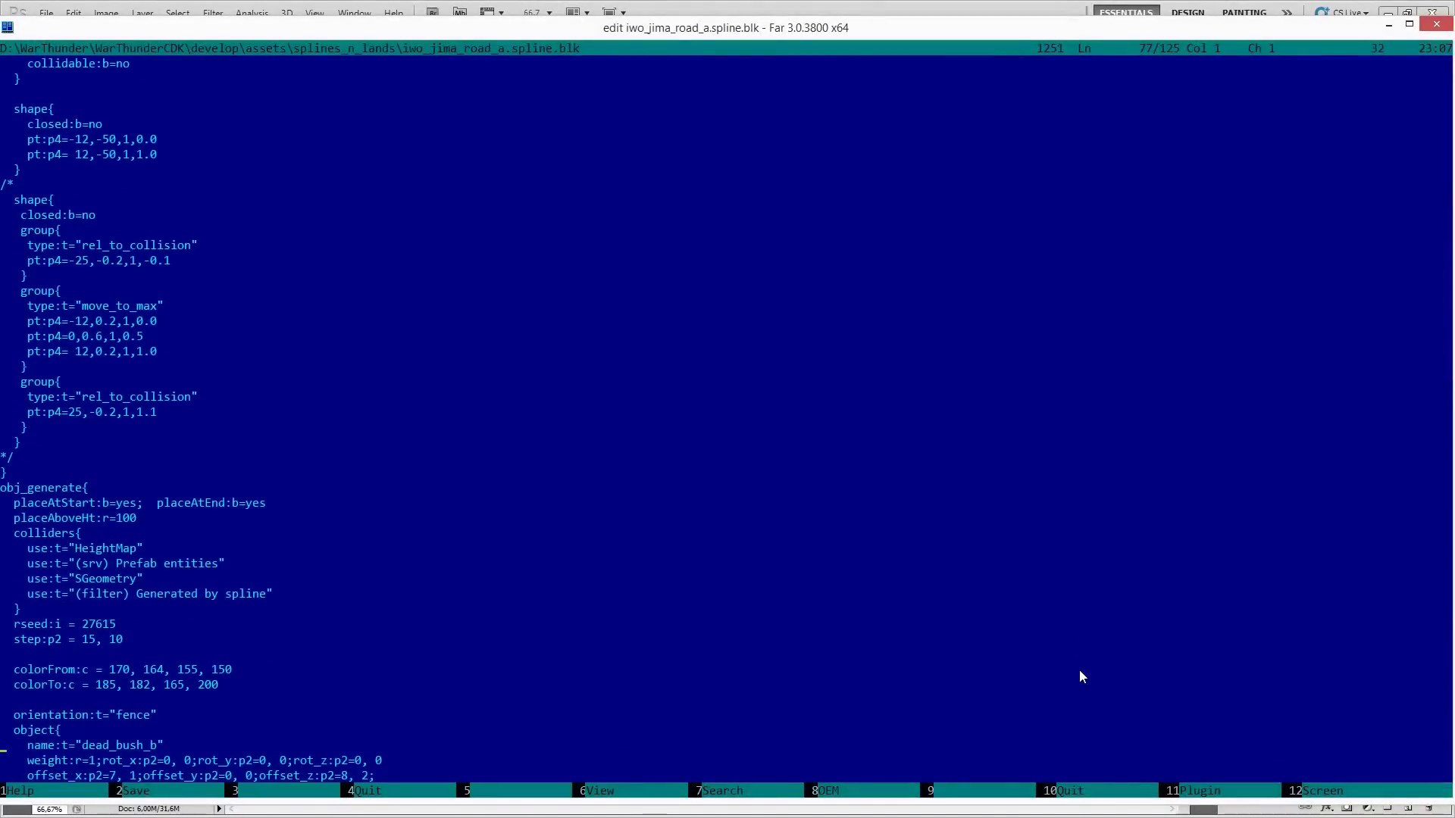
key("Up")
key("Up")
key("Up")
key("Up")
key("Up")
key("Up")
key("Up")
key("Up")
key("Up")
key("Up")
key("Up")
key("Up")
key("Up")
key("shift+End")
key("shift+Down")
key("shift+Down")
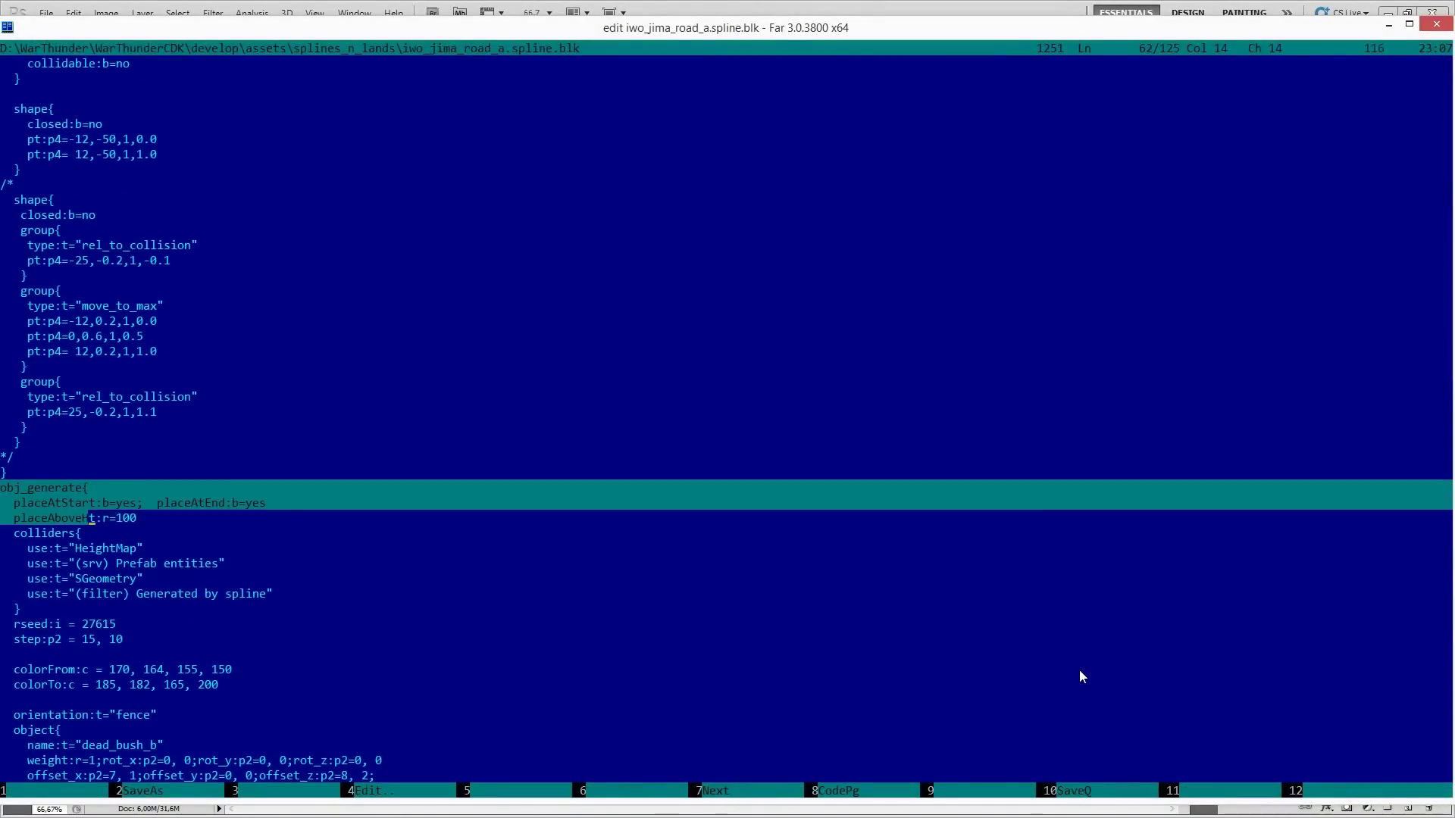
key("shift+Down")
key("shift+Down")
key("shift+Down")
key("shift+Down")
key("shift+Down")
key("shift+Down")
key("shift+Down")
key("shift+Down")
key("shift+Down")
key("shift+Down")
key("shift+Down")
key("shift+Down")
key("shift+Down")
key("shift+Down")
key("shift+Down")
key("shift+Down")
key("shift+Down")
key("shift+Down")
key("shift+Down")
key("shift+Down")
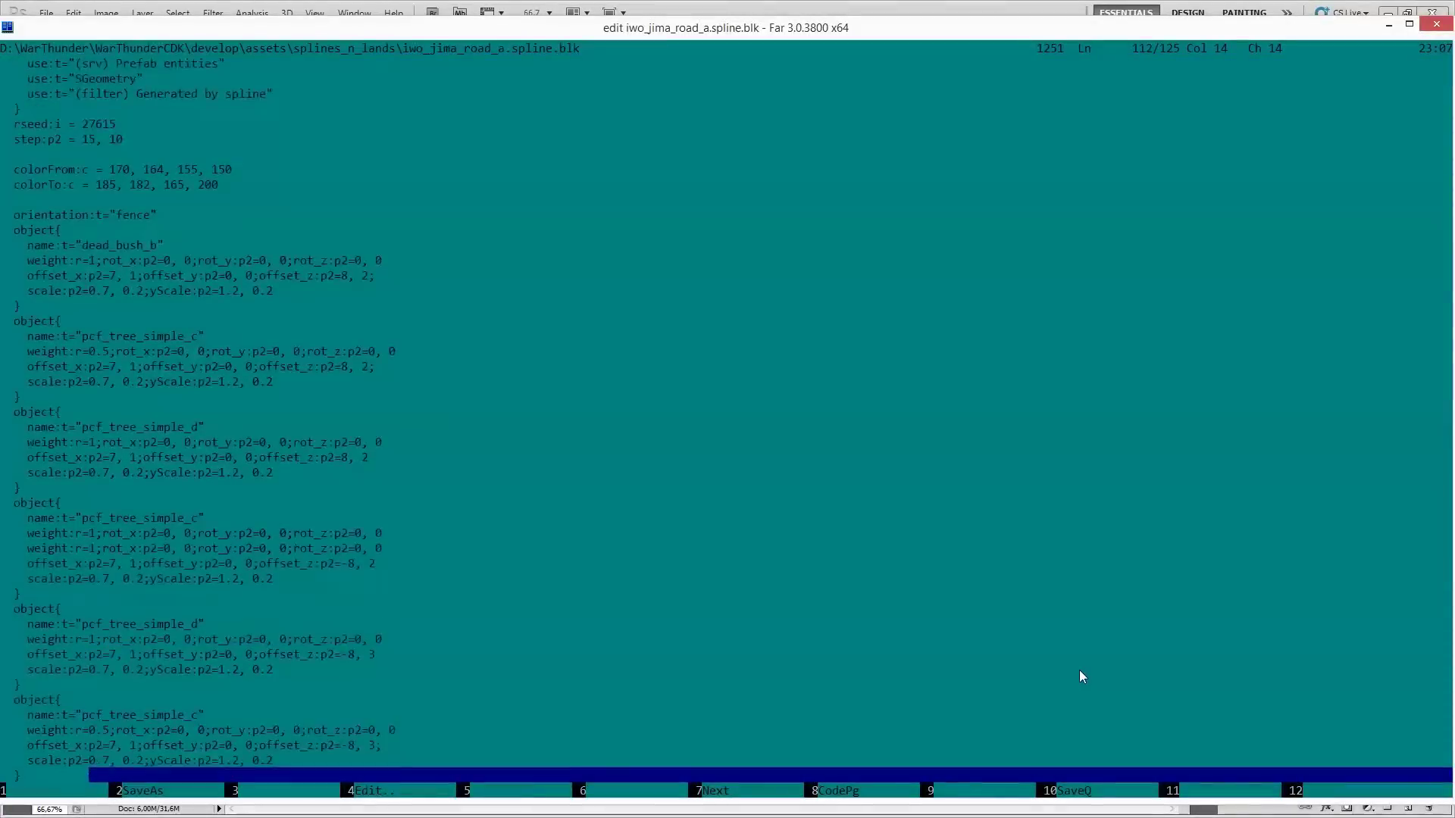
scroll(1081, 677, "down", 13)
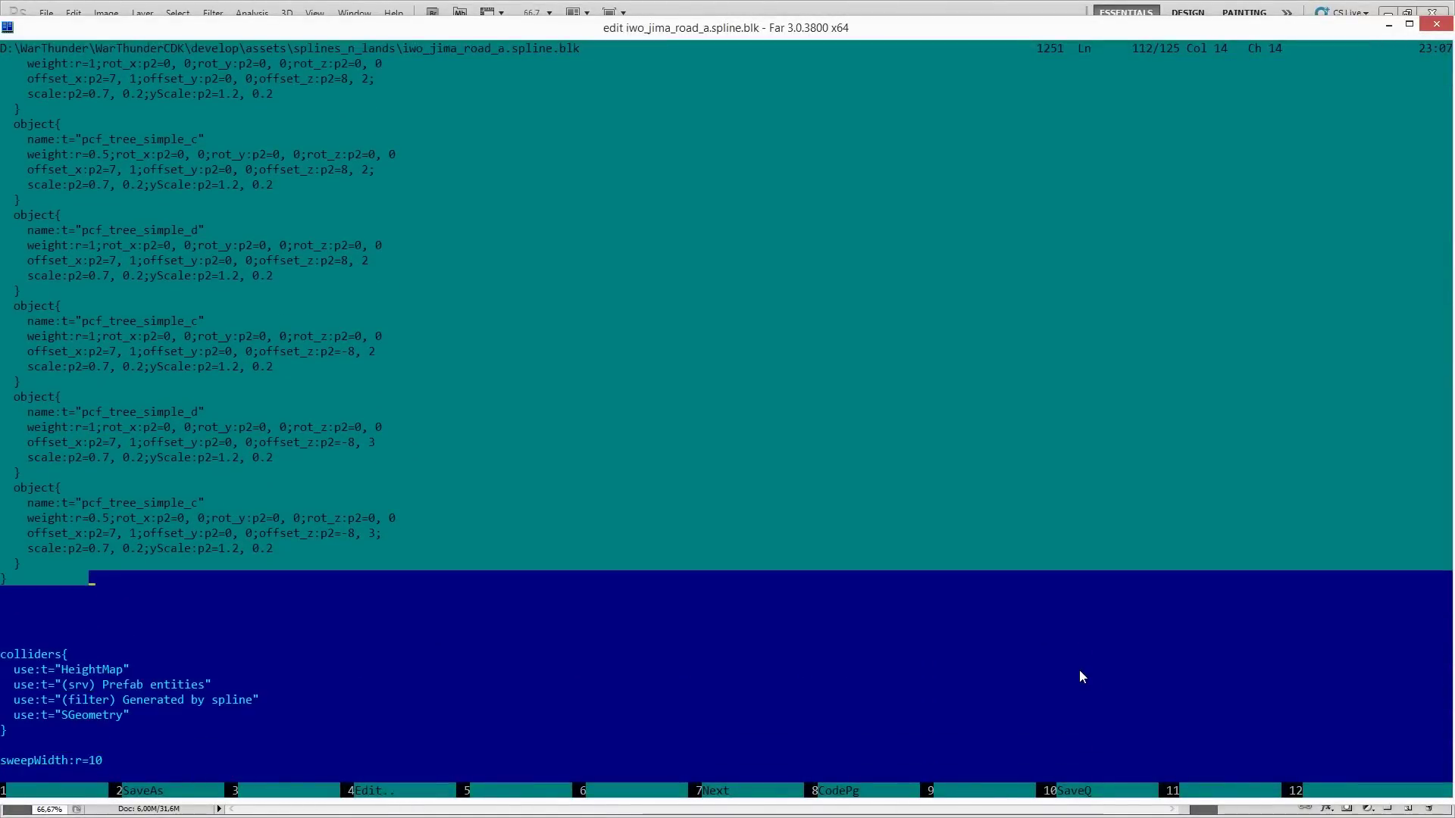
key("Escape")
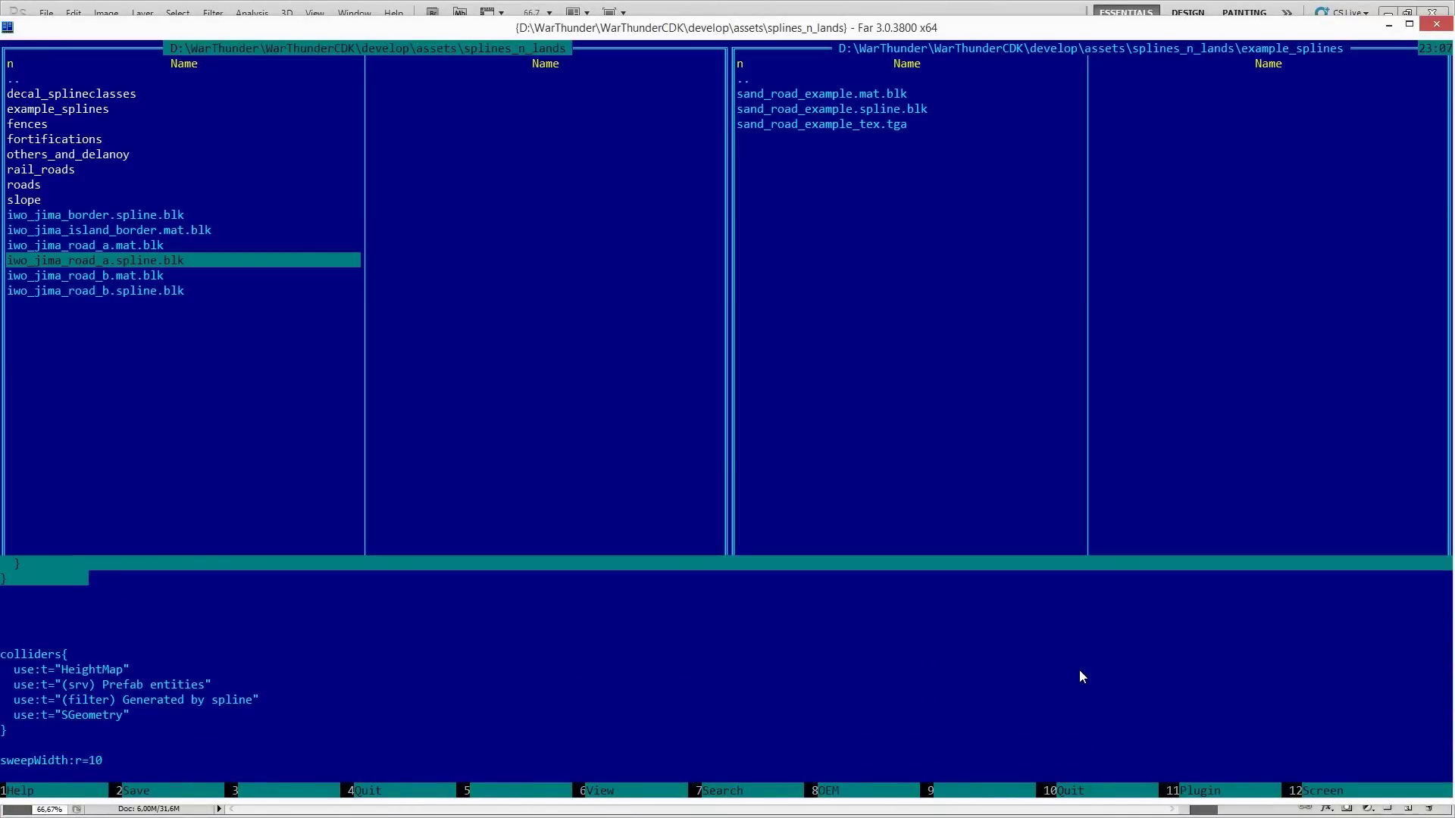
Reopen sand_road_example.spline.blk and paste the copied obj_generate block between the loft and colliders blocks.
key("Tab")
key("F4")
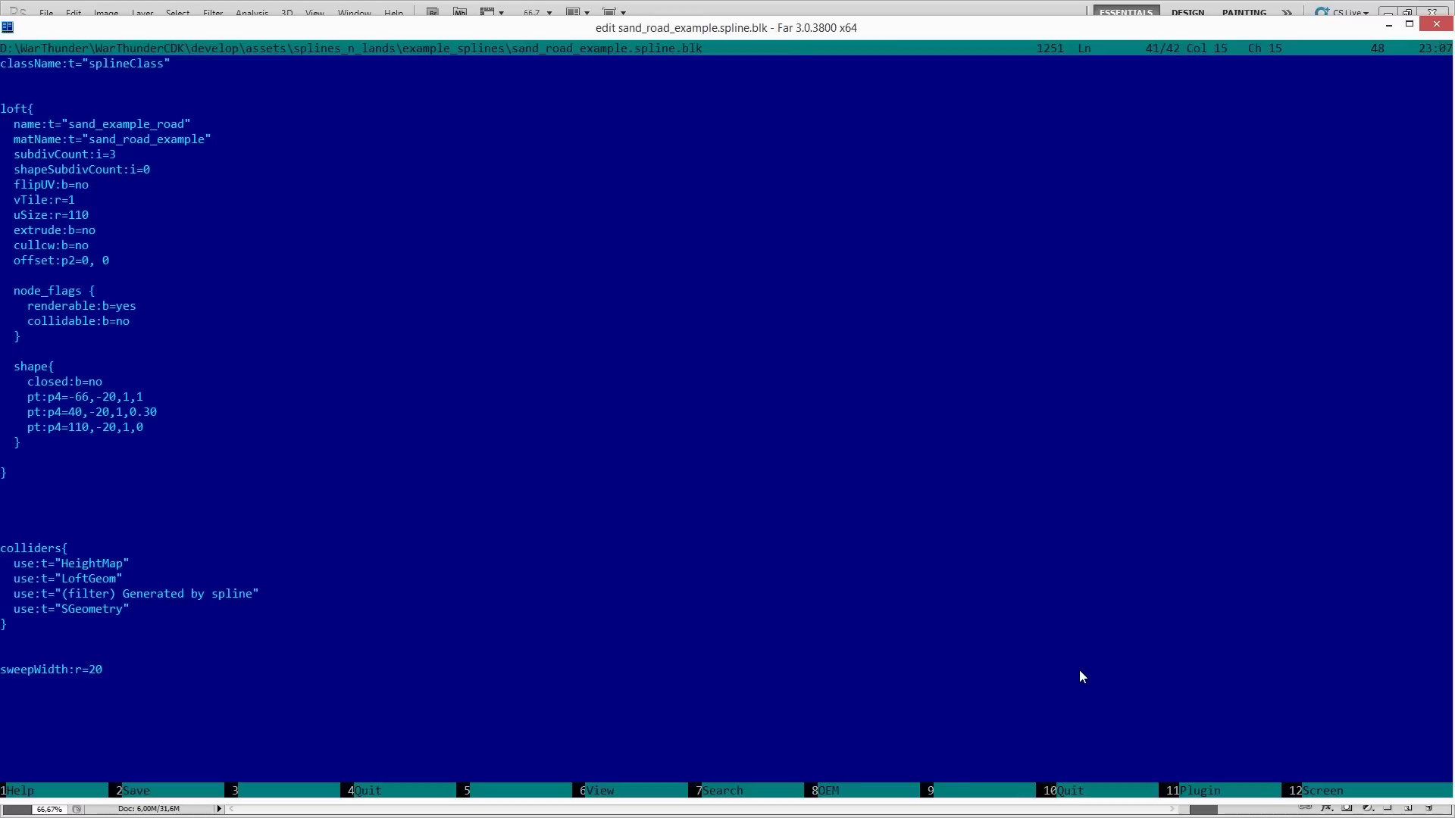
key("Up")
key("Up")
key("Up")
key("Up")
key("Up")
key("Up")
key("Up")
key("Up")
key("Up")
key("Left")
key("Left")
key("Left")
key("Left")
key("Left")
key("Left")
key("Left")
key("Up")
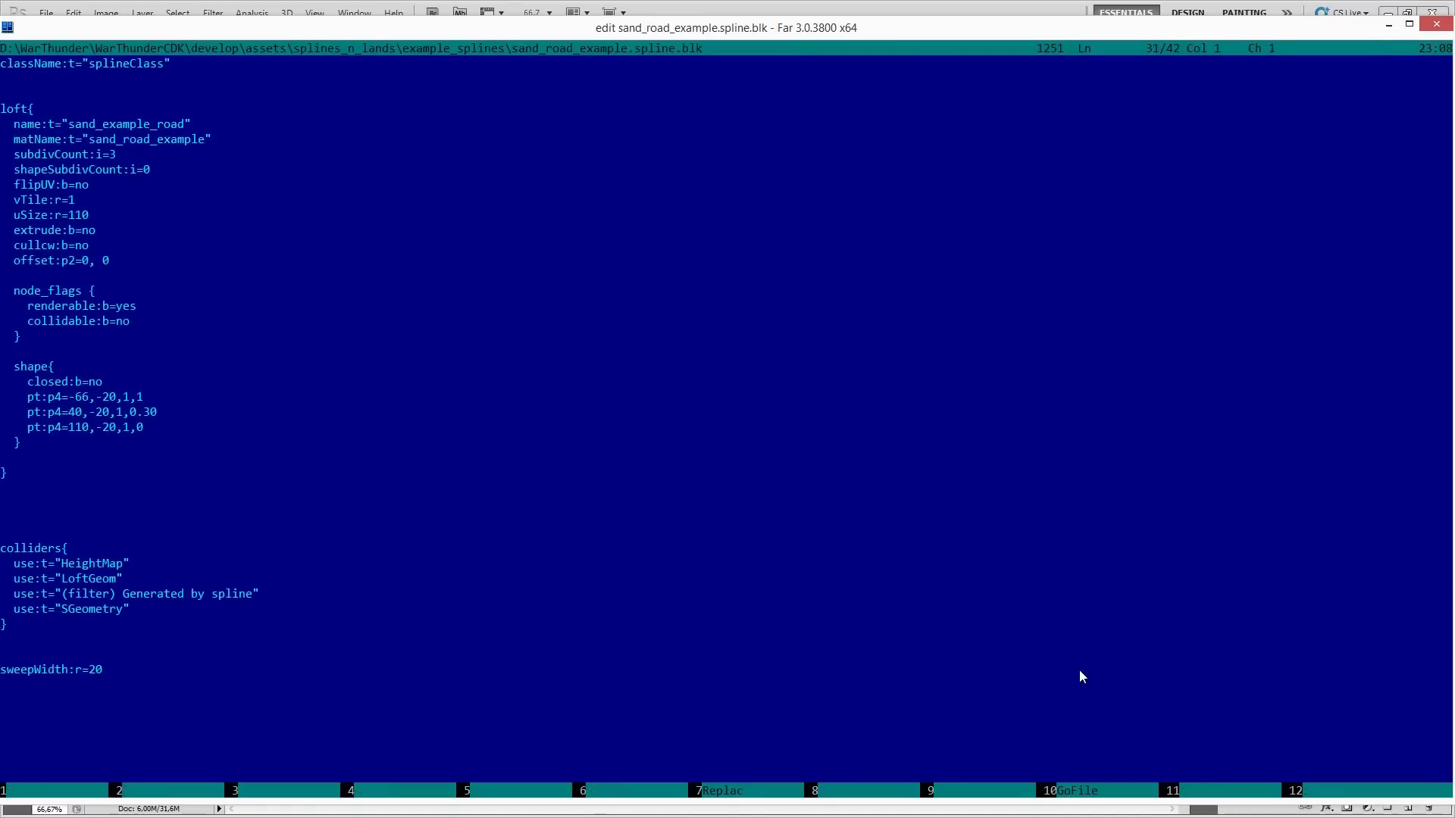
key("ctrl+v")
key("Up")
key("Up")
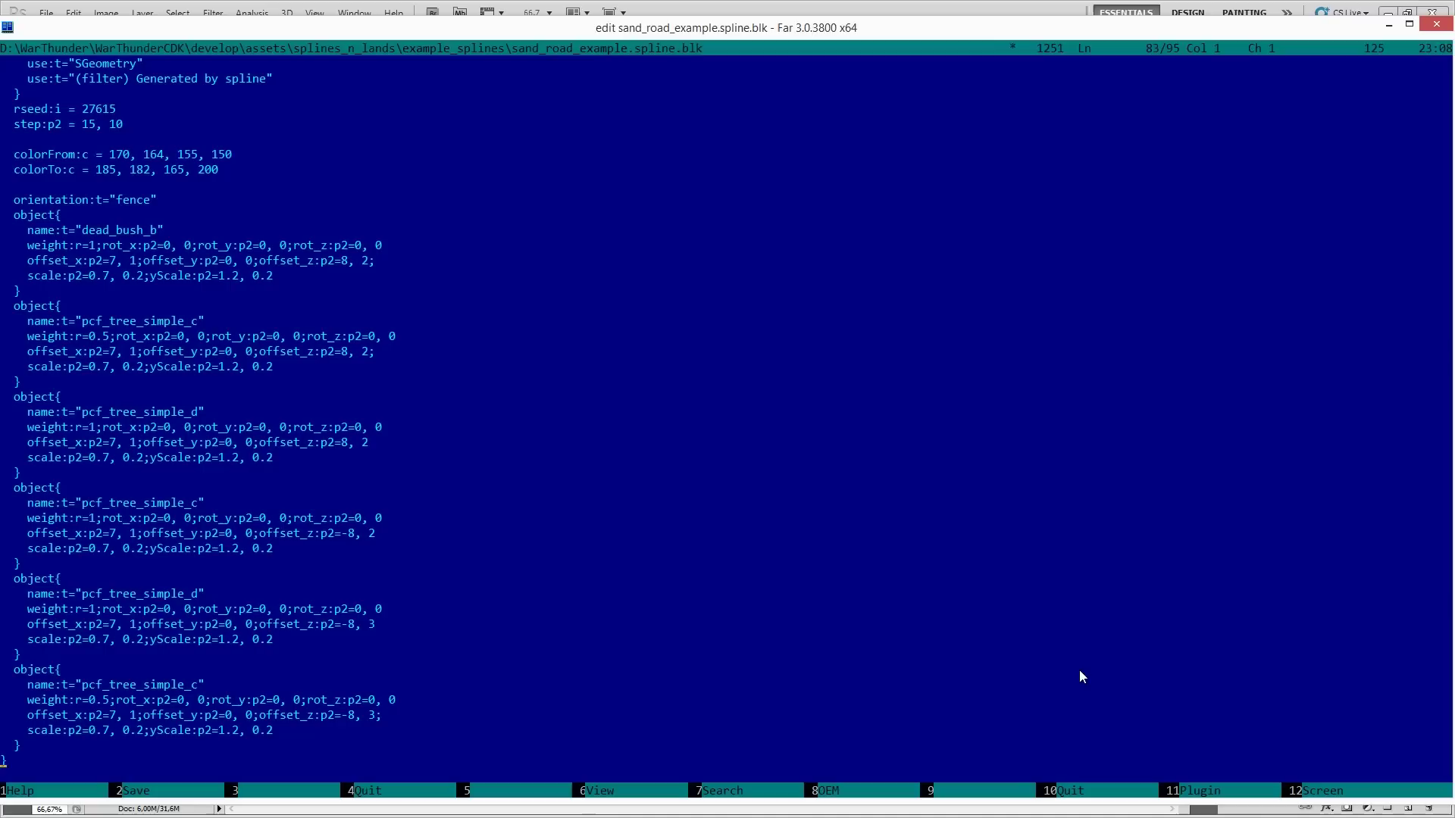
Delete all pcf_tree_simple_c and pcf_tree_simple_d objects and the leftover blank line from obj_generate, keeping only the dead_bush_b object.
key("Up")
key("Up")
key("Up")
key("Up")
key("Up")
key("Up")
key("Up")
key("Up")
key("Up")
key("Up")
key("Up")
key("Up")
key("Up")
key("shift+Down")
key("shift+Down")
key("shift+Down")
key("shift+Down")
key("shift+Down")
key("shift+Down")
key("shift+Down")
key("shift+Down")
key("shift+Down")
key("shift+Down")
key("shift+Down")
key("shift+Down")
key("shift+Down")
key("shift+Down")
key("shift+Down")
key("shift+Down")
key("shift+Down")
key("shift+Down")
key("shift+Down")
key("shift+Down")
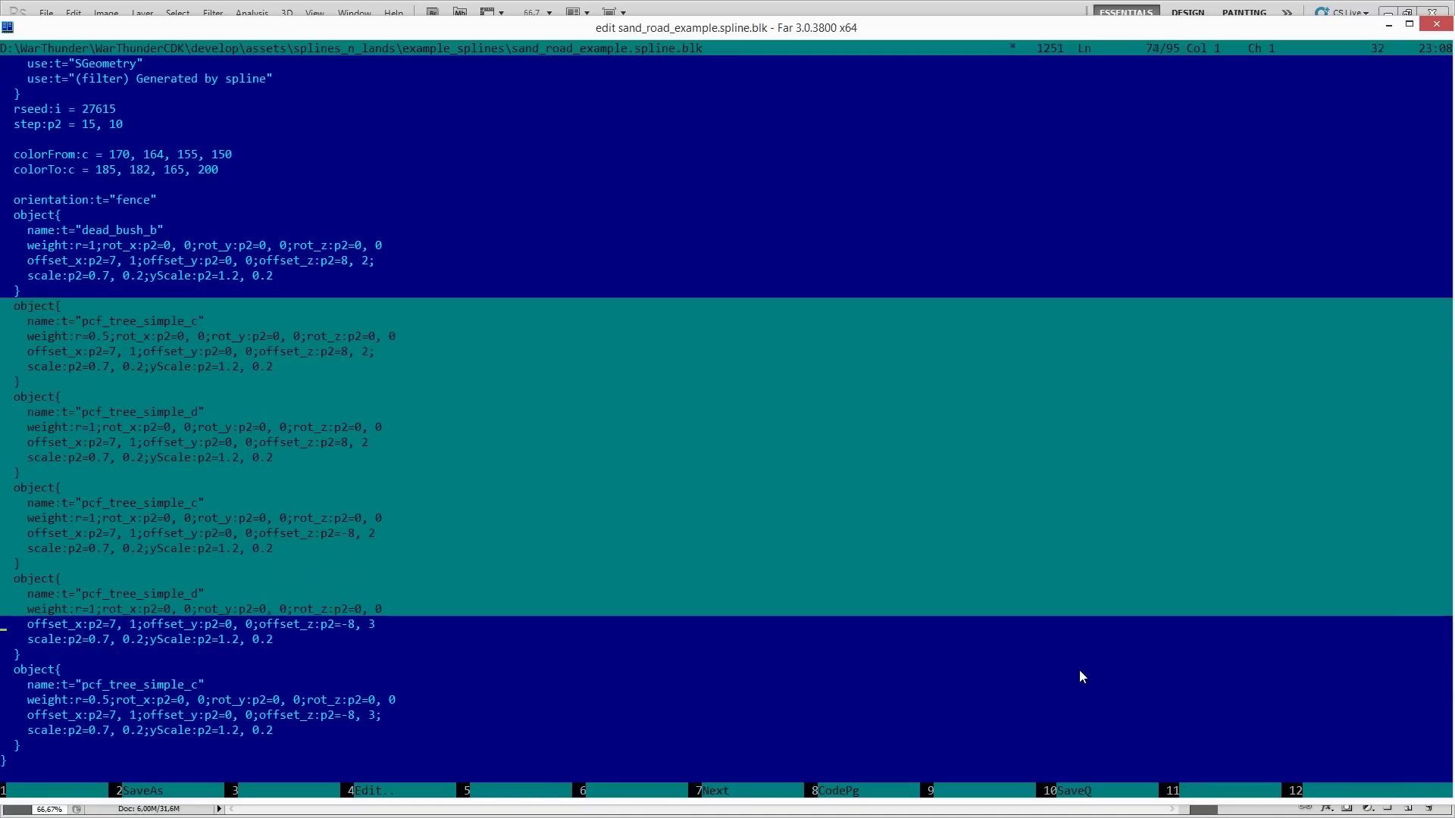
key("shift+Down")
key("shift+Down")
key("shift+Down")
key("shift+Down")
key("shift+Down")
key("shift+Down")
key("shift+Down")
key("shift+Down")
key("shift+Right")
key("shift+Right")
key("shift+Right")
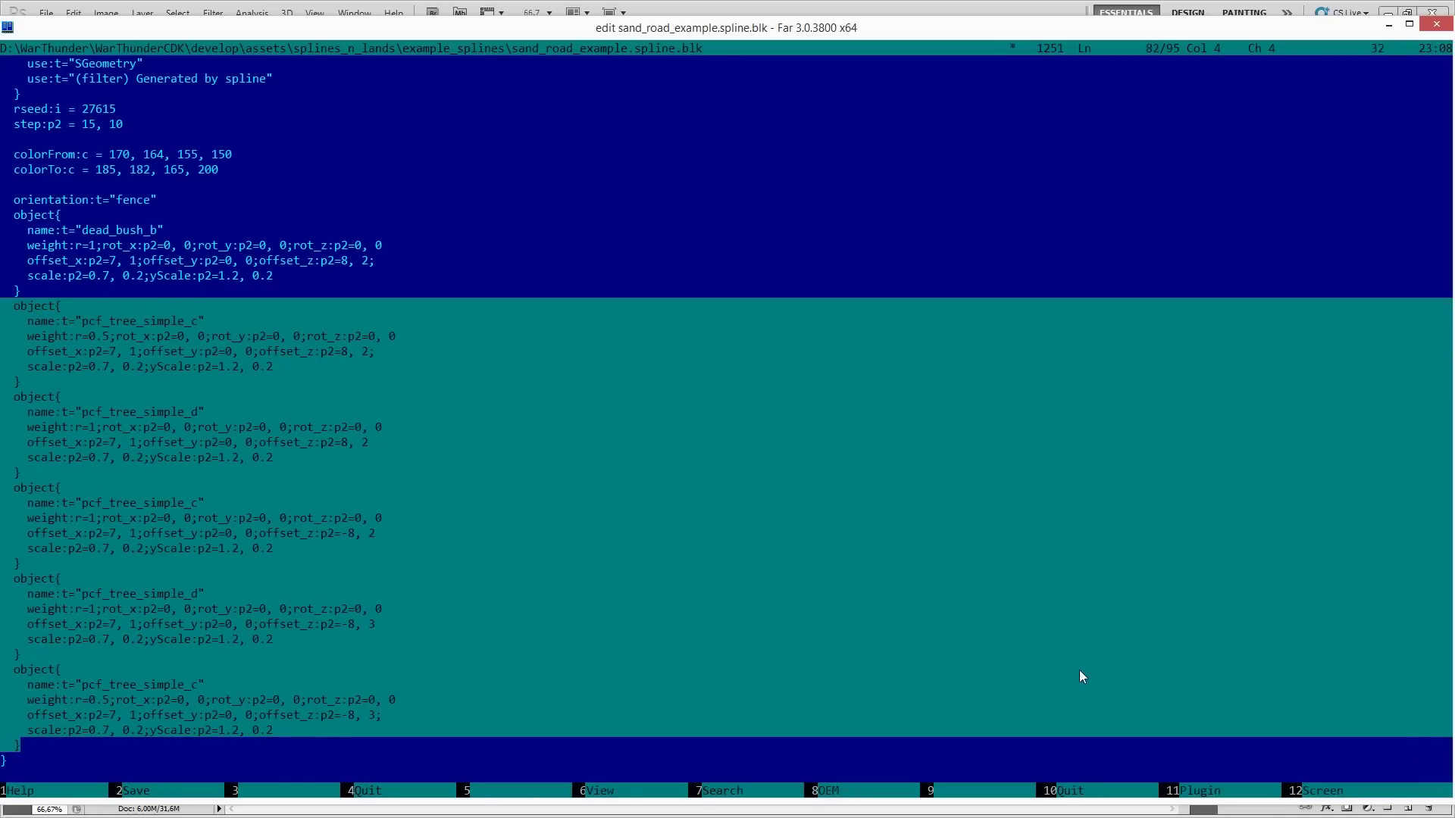
key("Delete")
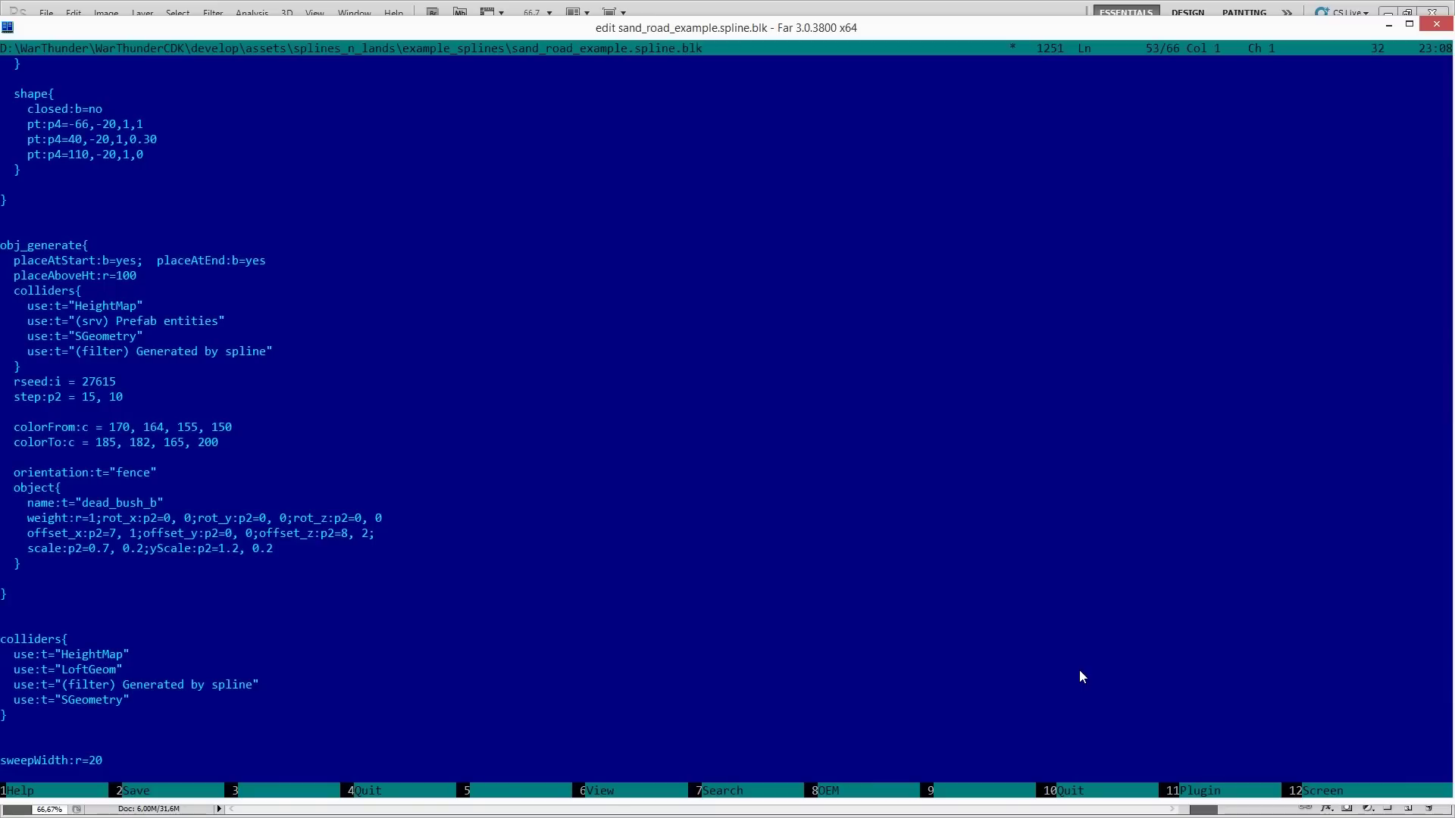
key("ctrl+y")
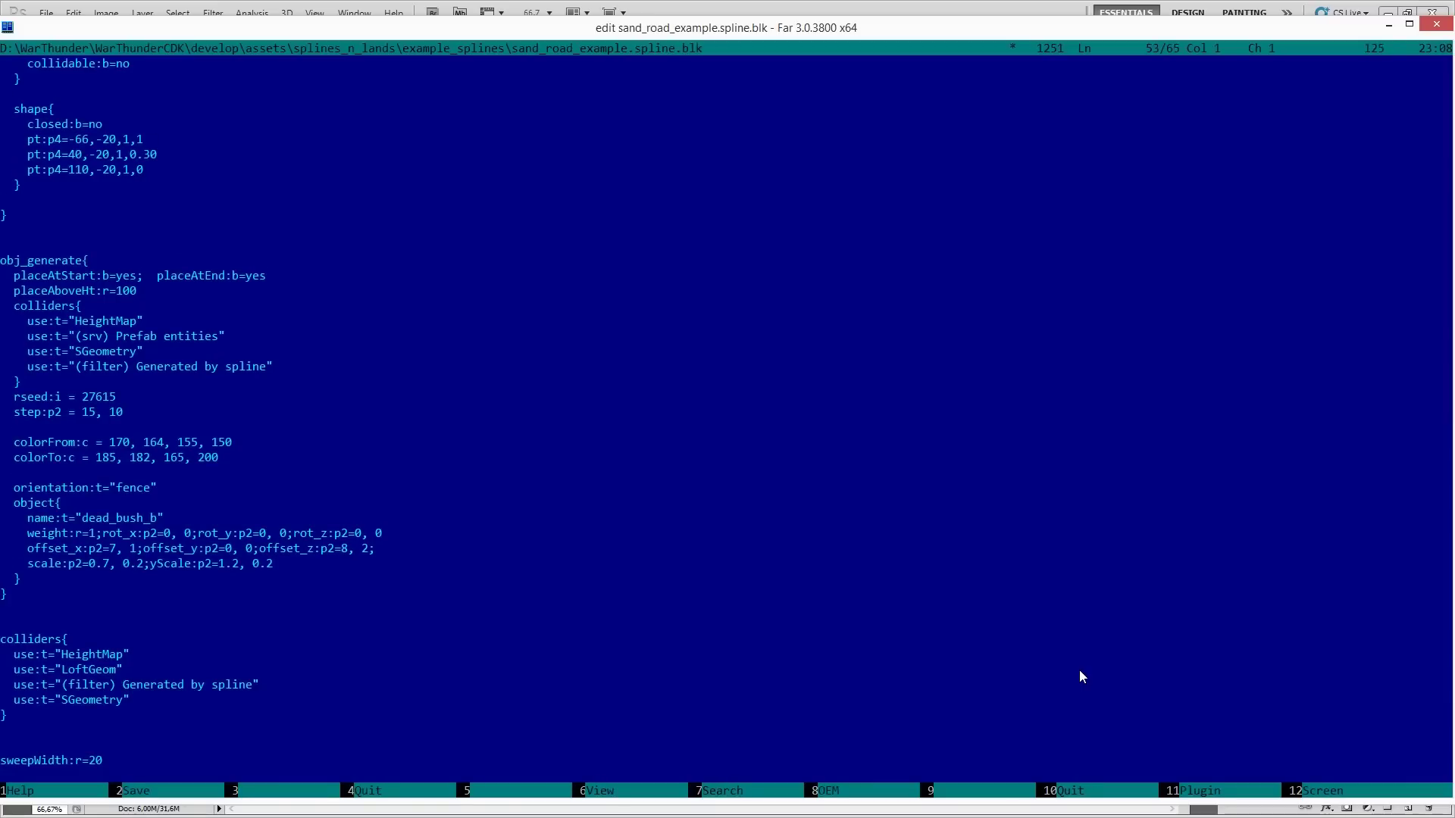
Remove the extra blank line above the obj_generate block.
key("Up")
key("Up")
key("Up")
key("Up")
key("Up")
key("Up")
key("Up")
key("Up")
key("Up")
key("ctrl+y")
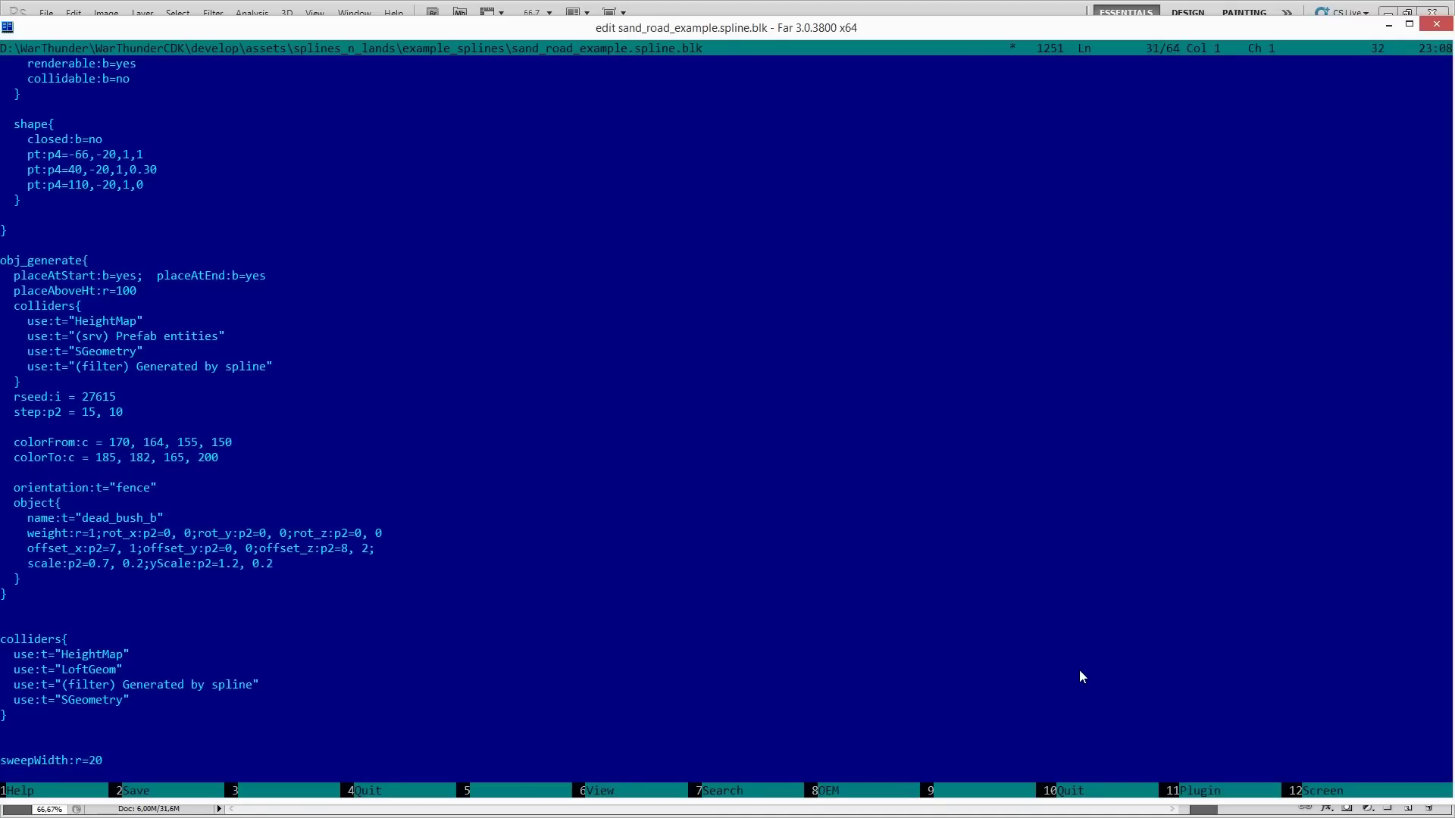
Review the general obj_generate parameters, from the placement and collider settings through rseed, step and the colour range to orientation.
key("shift")
key("Right")
key("Right")
key("Right")
key("Right")
key("Right")
key("Right")
key("Right")
key("Right")
key("Right")
key("Right")
key("Right")
key("Right")
key("Right")
key("Right")
key("Down")
key("Down")
key("Down")
key("Down")
key("Down")
key("Down")
key("Down")
key("Down")
key("Down")
key("Down")
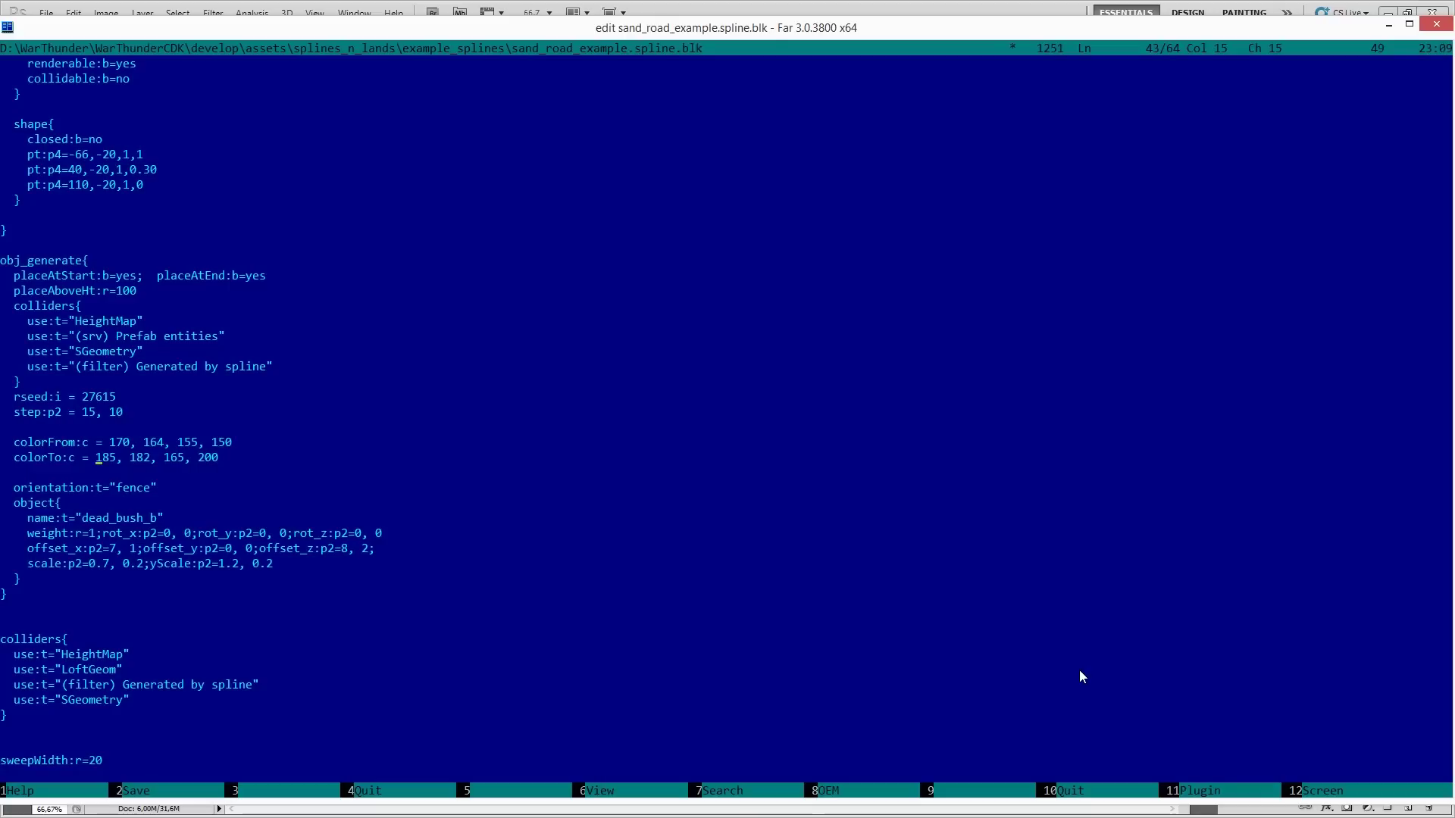
key("Down")
key("Down")
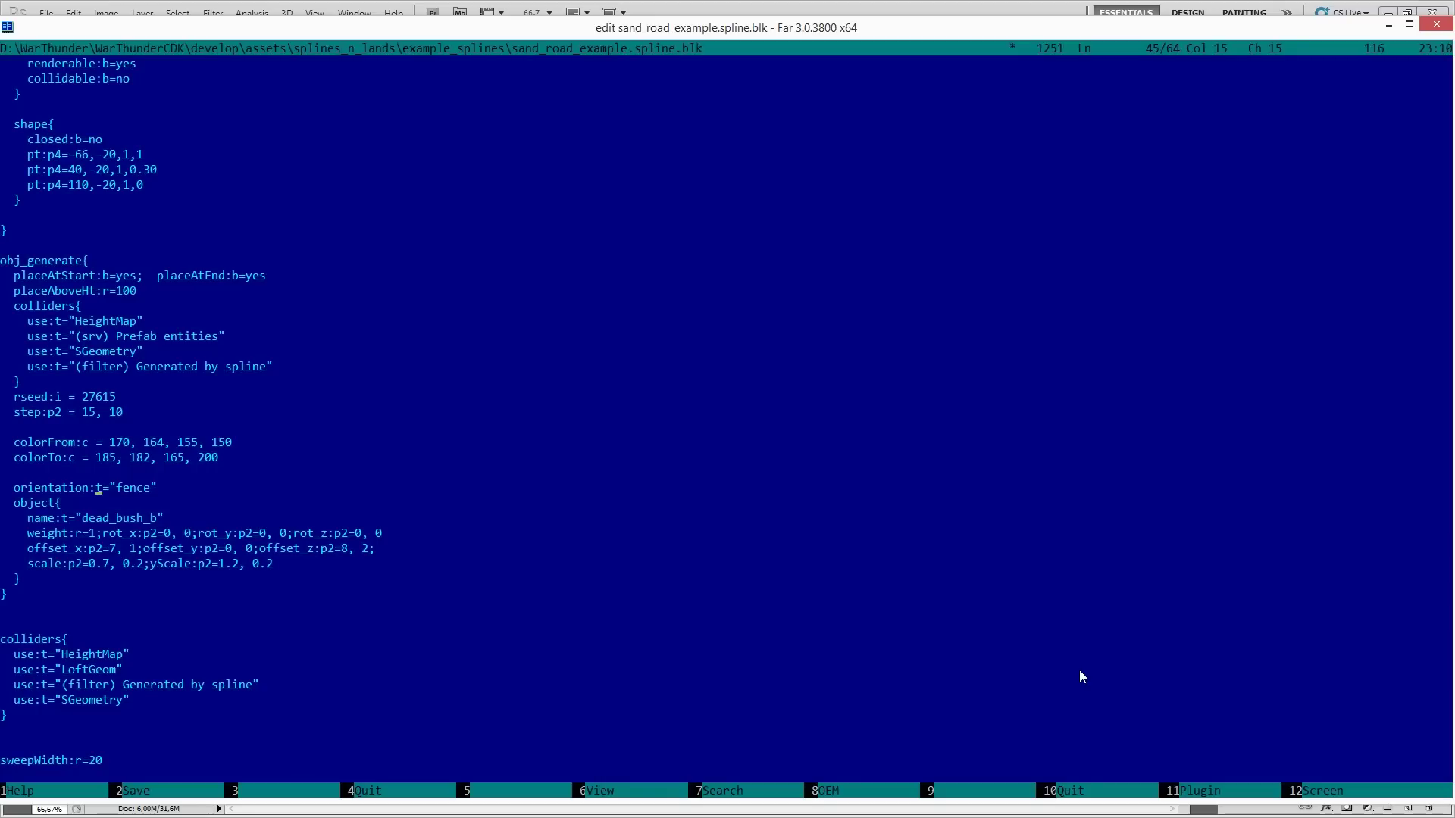
Examine the dead_bush_b object's name and its weight and rotation settings.
key("Down")
key("Down")
key("Down")
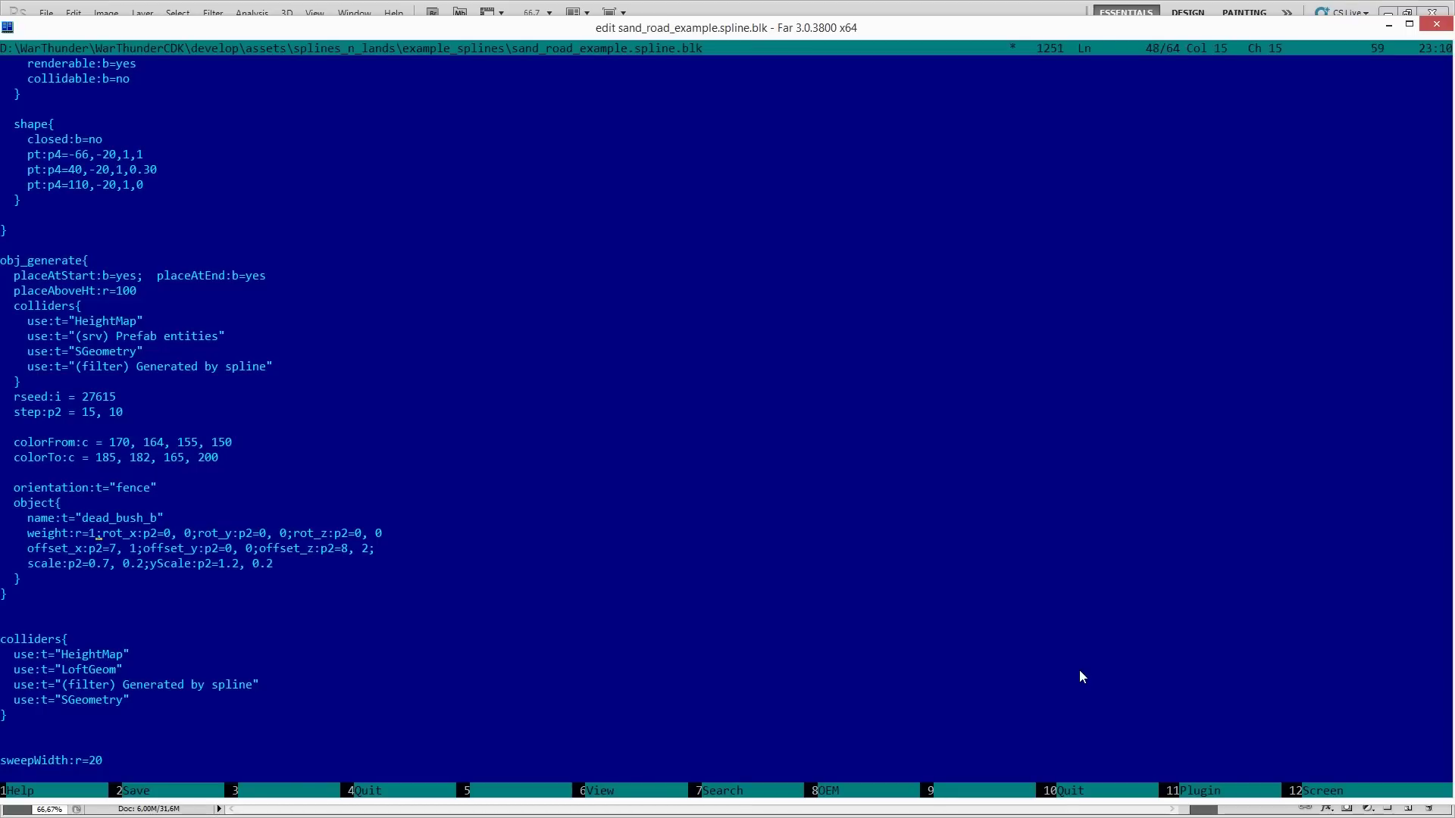
key("Right")
key("Right")
key("Right")
key("Right")
key("Right")
key("Right")
key("Right")
key("Right")
key("Right")
key("Right")
key("Right")
key("Right")
key("Right")
key("Right")
key("Right")
key("Right")
key("Right")
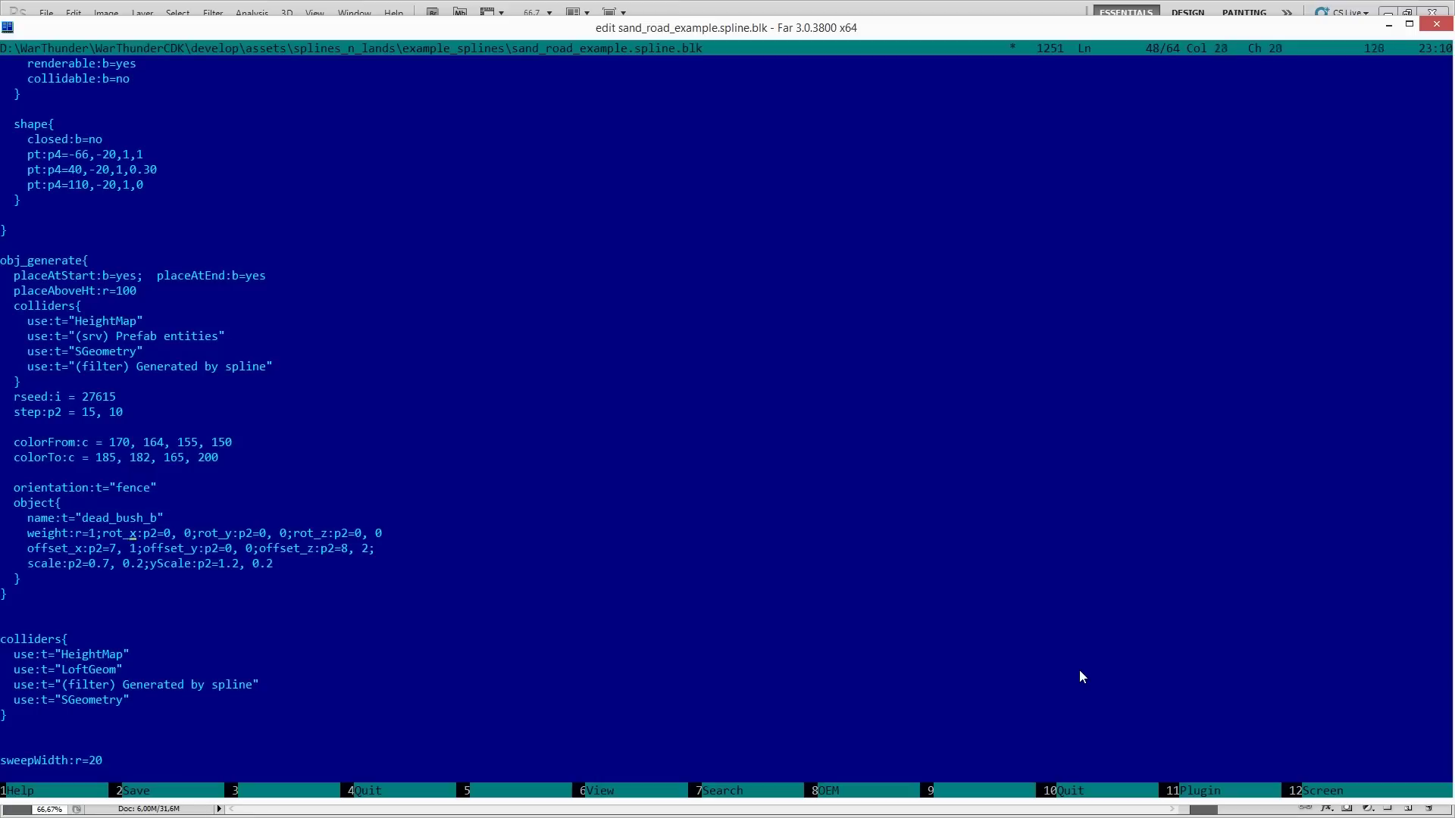
key("Left")
key("Left")
key("Left")
key("Left")
key("Left")
key("Left")
key("Left")
key("Left")
key("Left")
key("Left")
key("Left")
key("Left")
key("Left")
key("Left")
key("Left")
key("Left")
key("Left")
key("Left")
key("Left")
key("Left")
key("Left")
Save and close sand_road_example.spline.blk, and minimize the open windows to reach the desktop.
key("Escape")
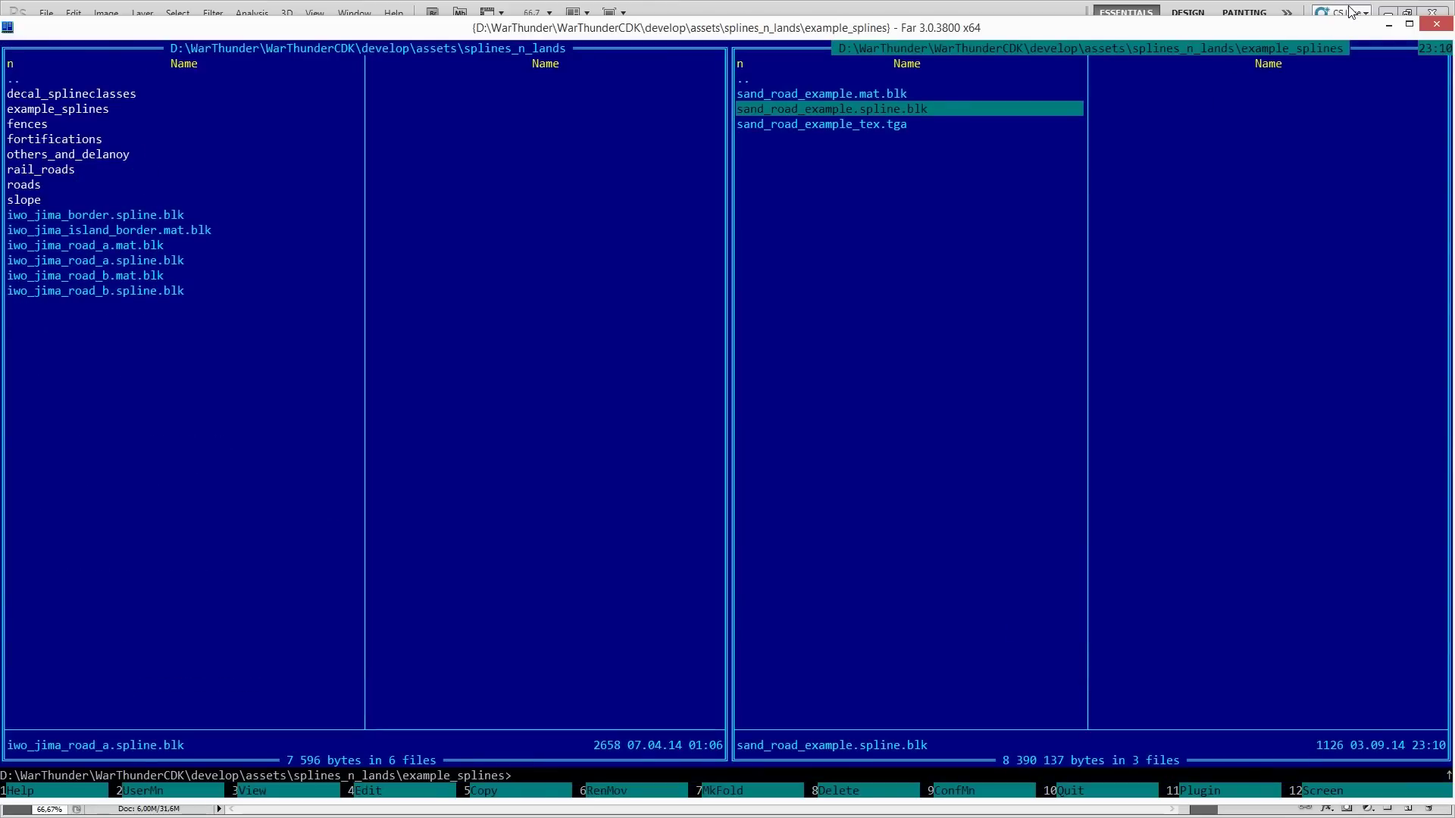
left_click(1388, 24)
left_click(1385, 14)
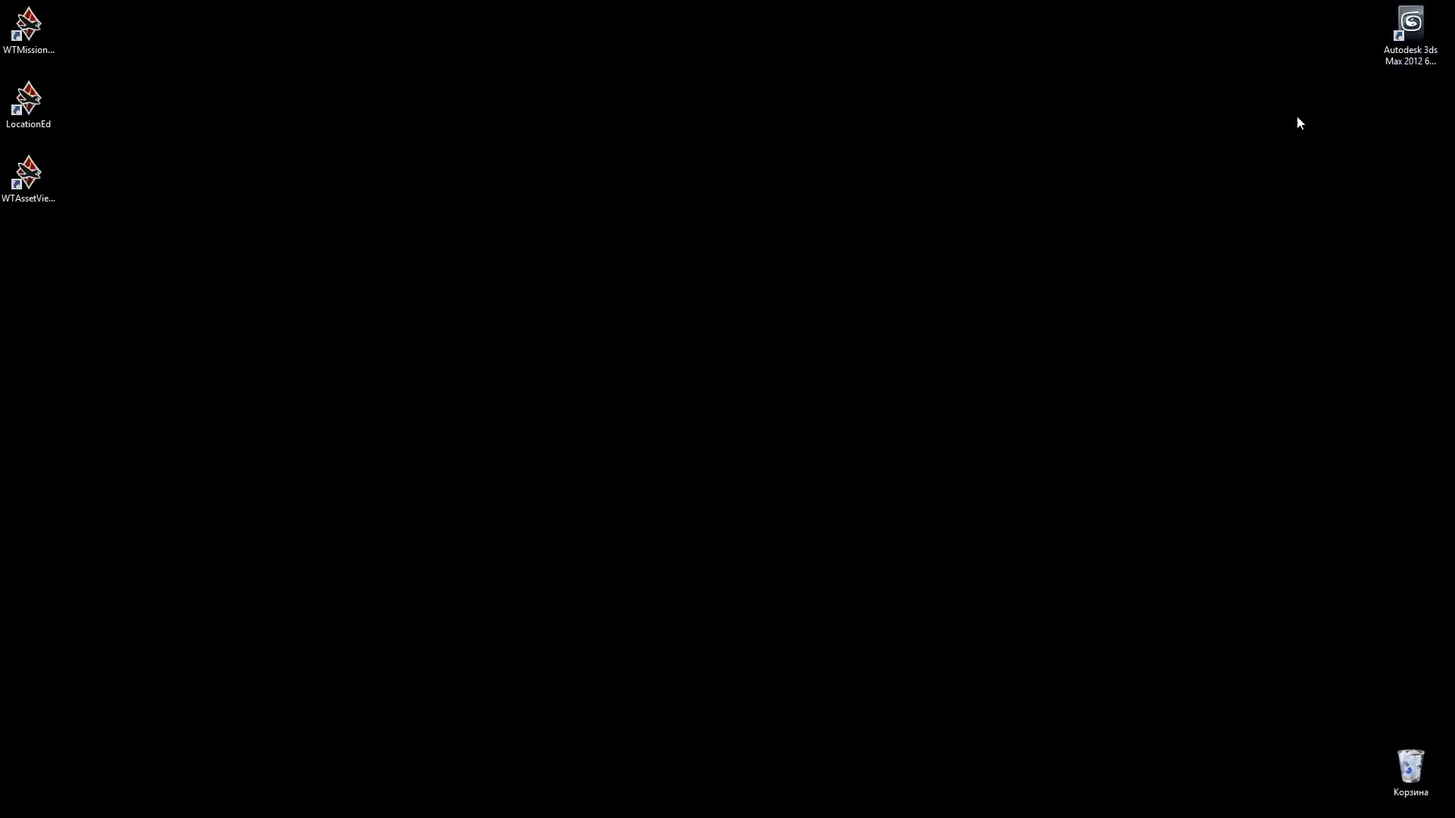
Launch Asset Viewer and inspect the sand_road_example material and the sand_road_example_tex texture in the example_splines folder.
double_click(27, 165)
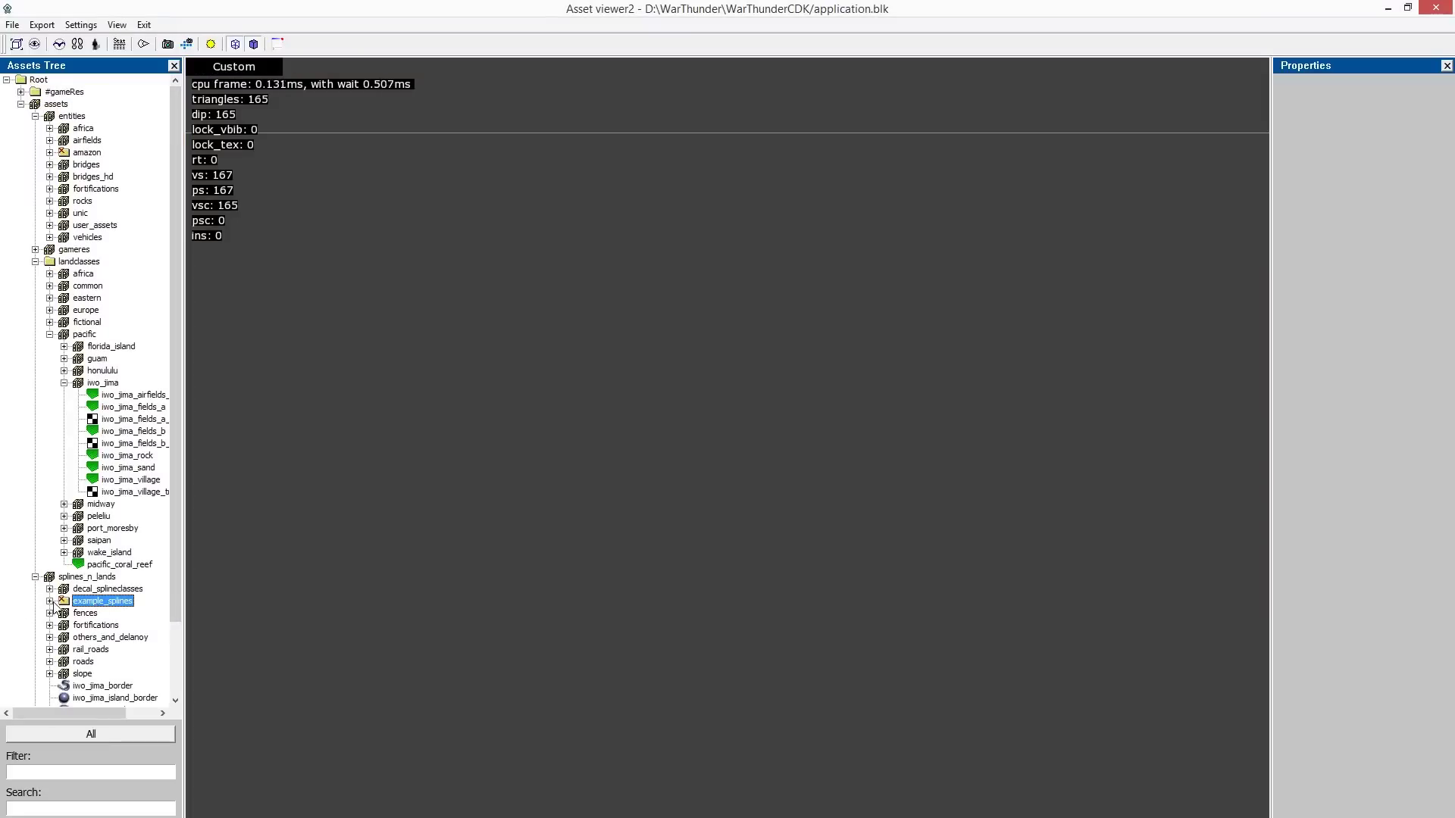
left_click(50, 601)
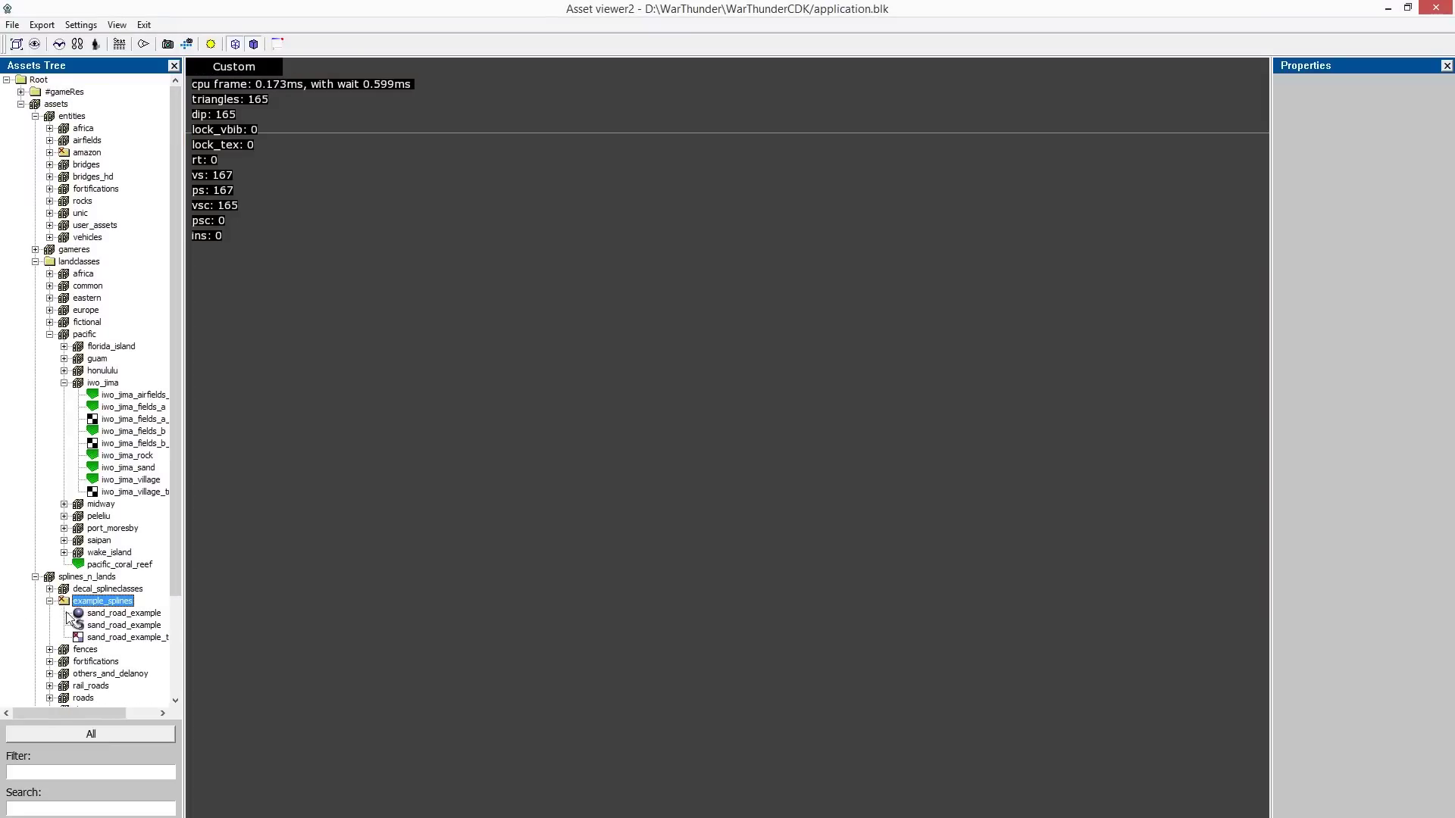
left_click(135, 615)
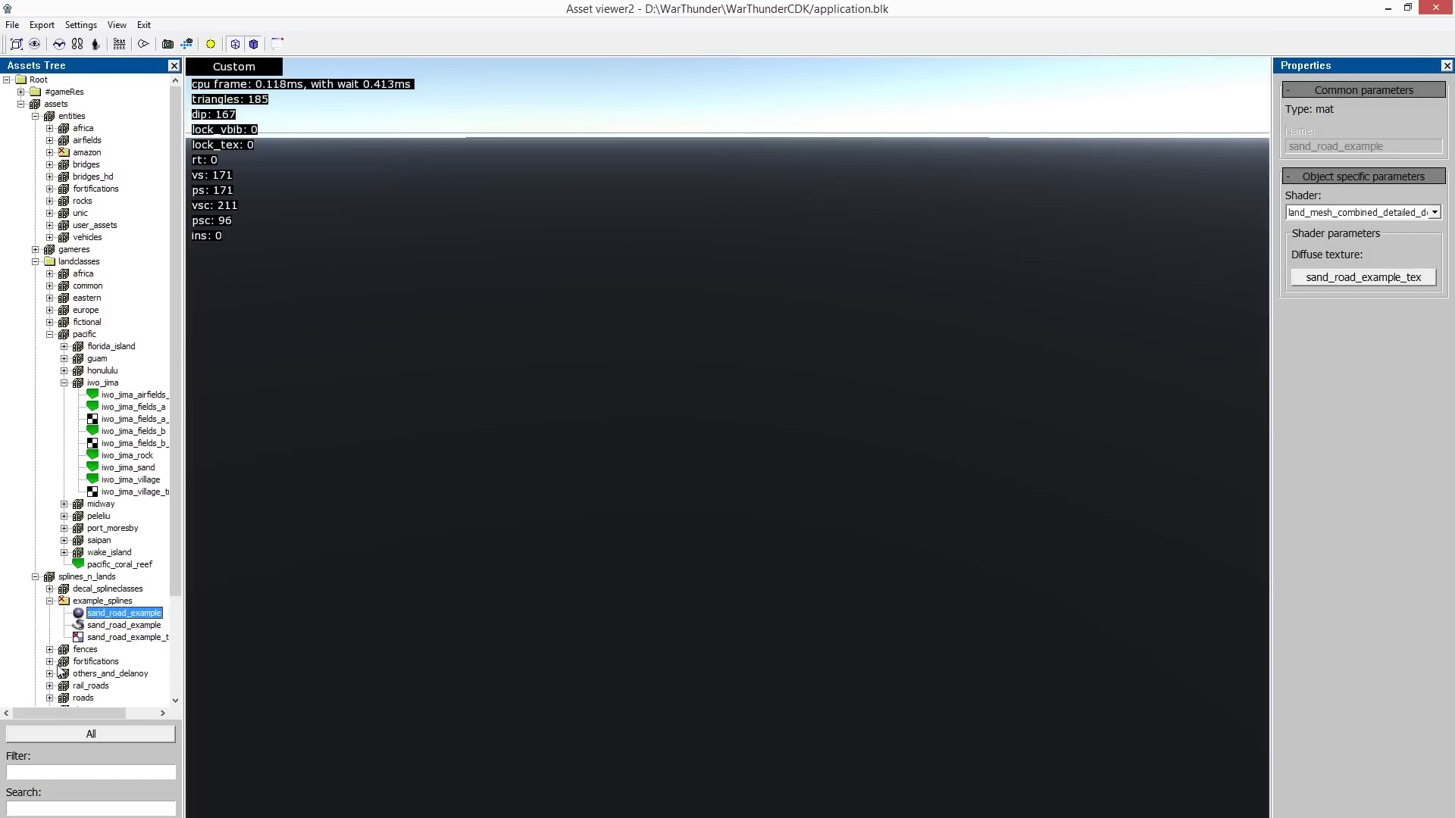
left_click(107, 638)
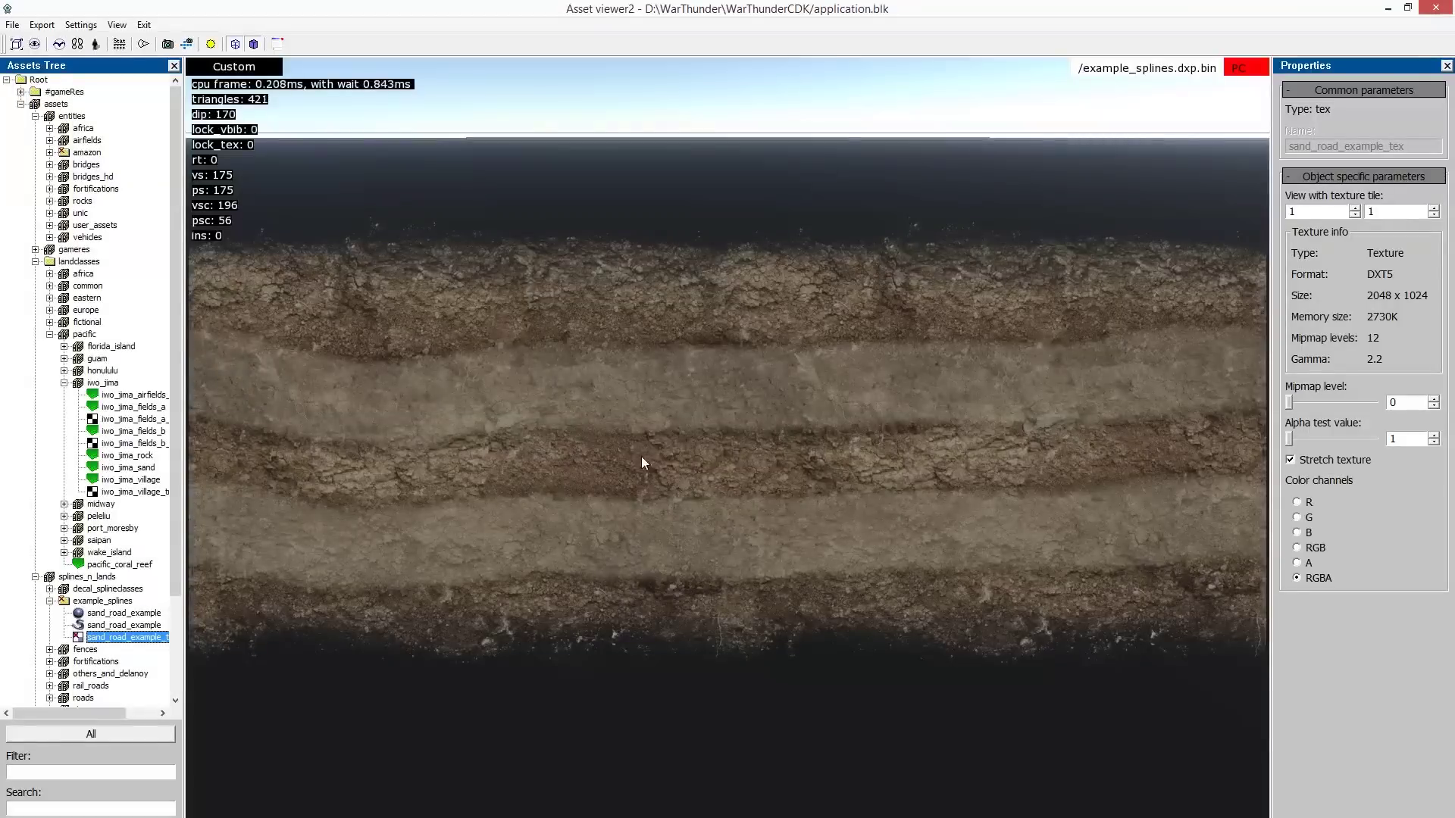
left_click(680, 427)
scroll(680, 427, "down", 3)
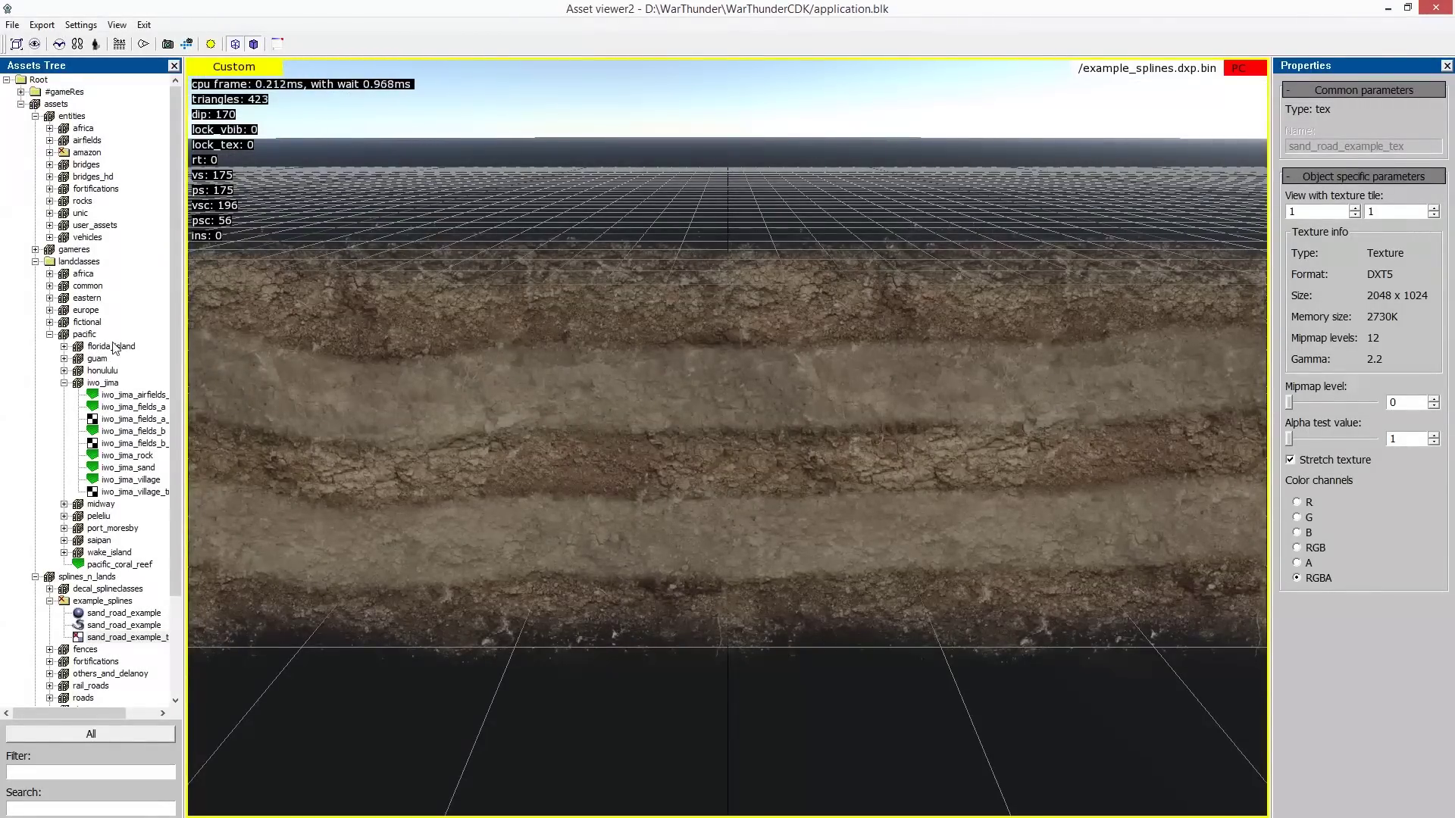
Export the example_splines folder for PC, and exit Asset Viewer with the asset base changes saved.
left_click(102, 602)
right_click(102, 606)
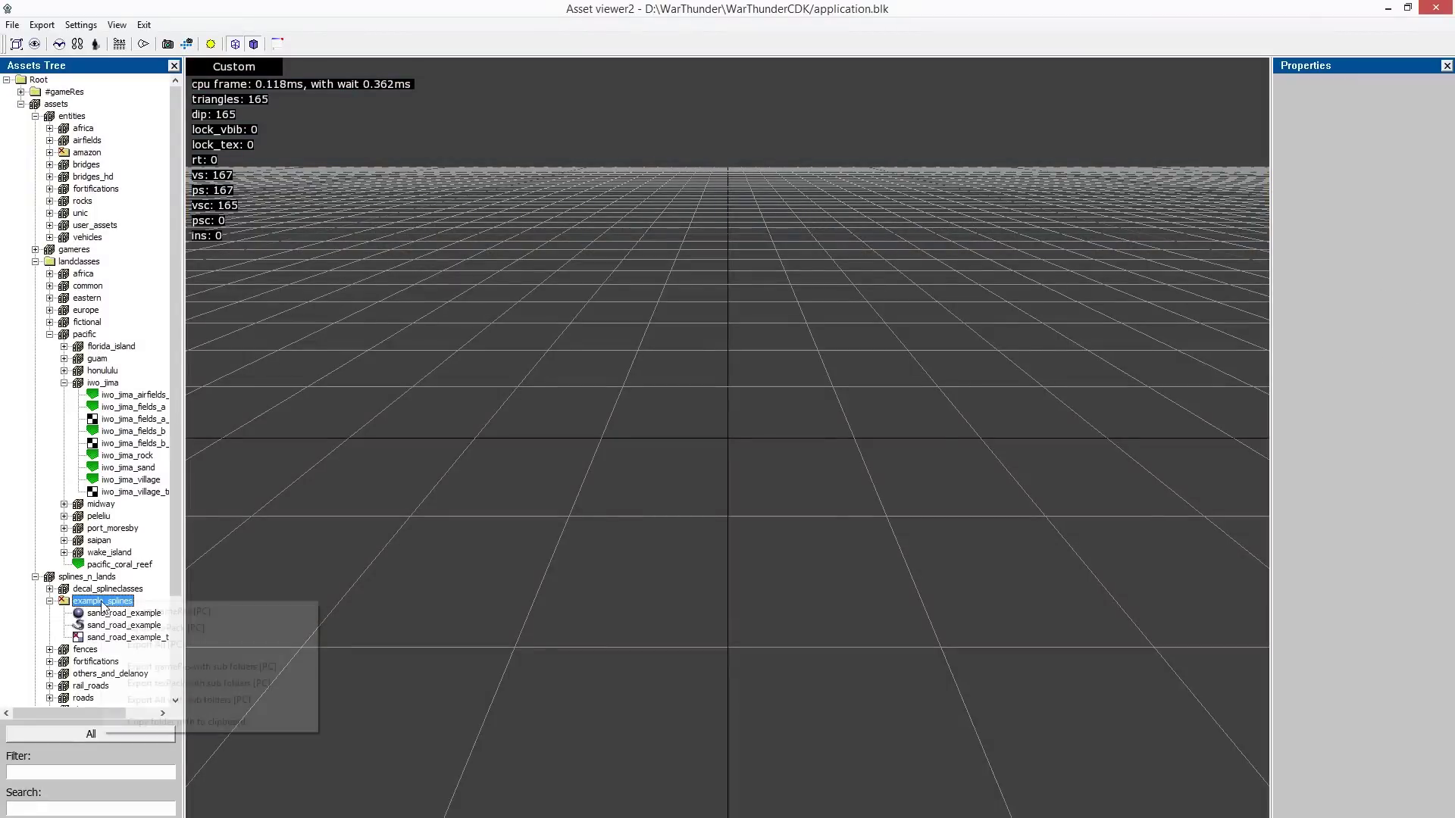
left_click(141, 646)
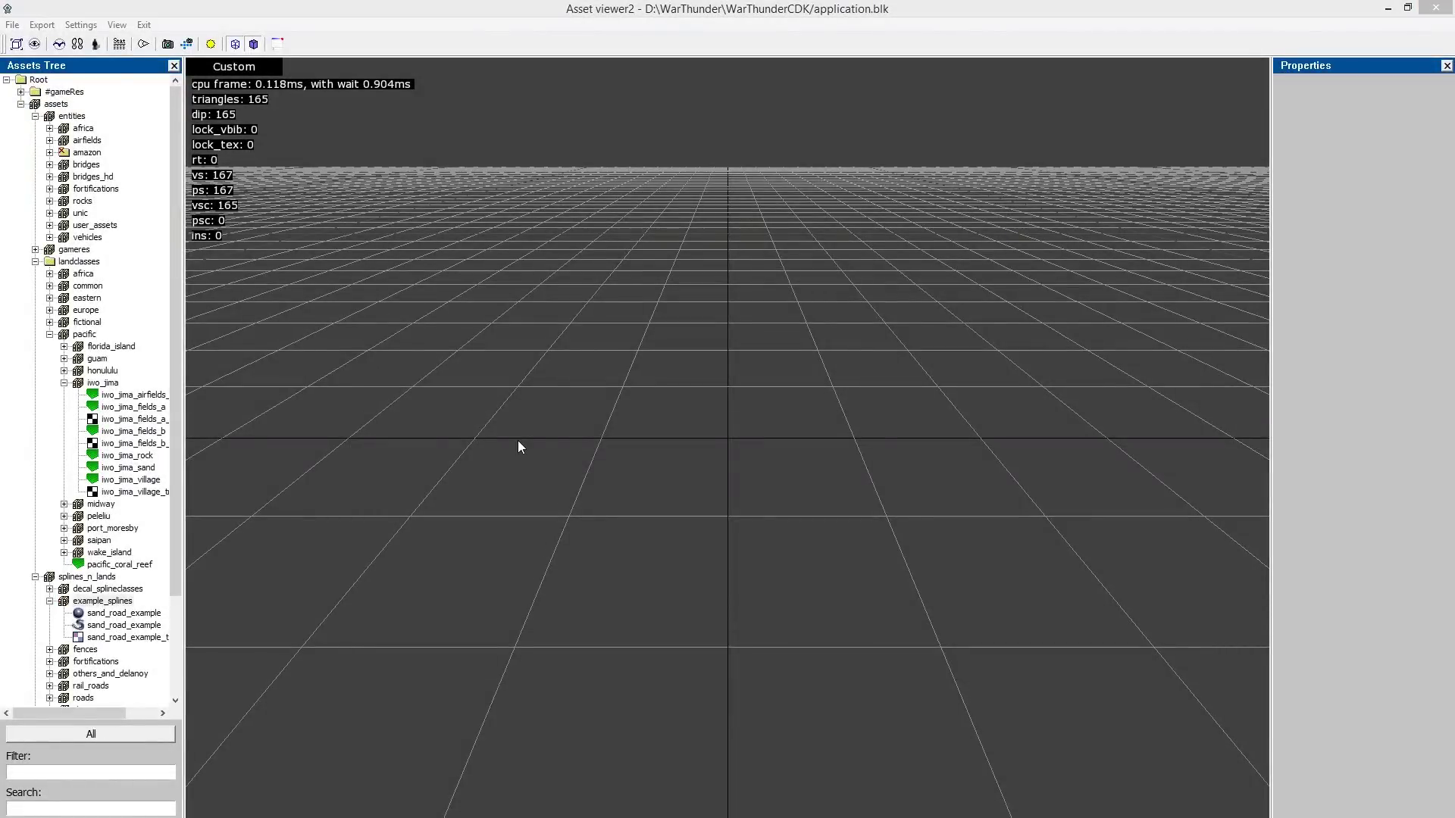
left_click(520, 447)
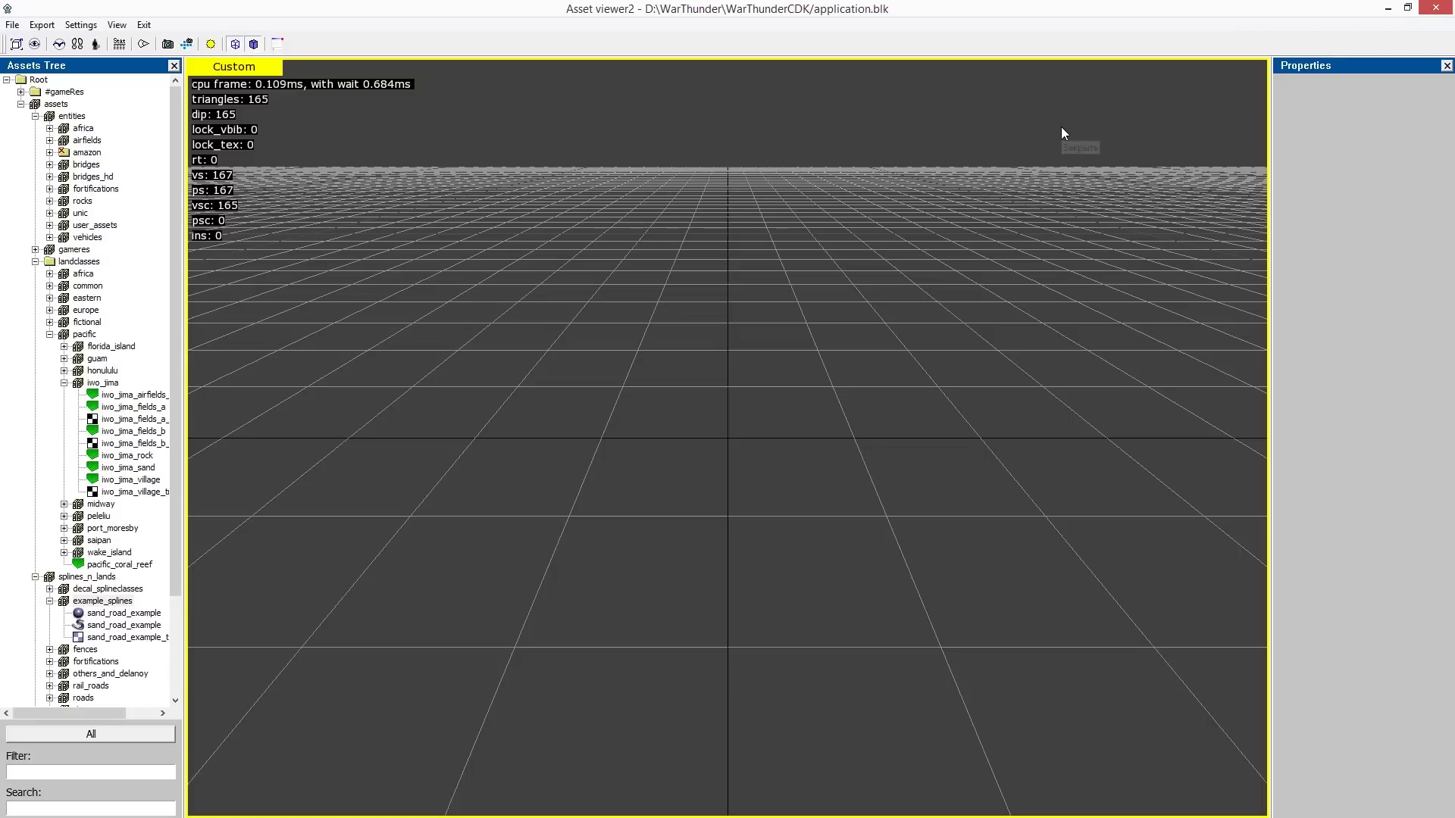
left_click(1436, 7)
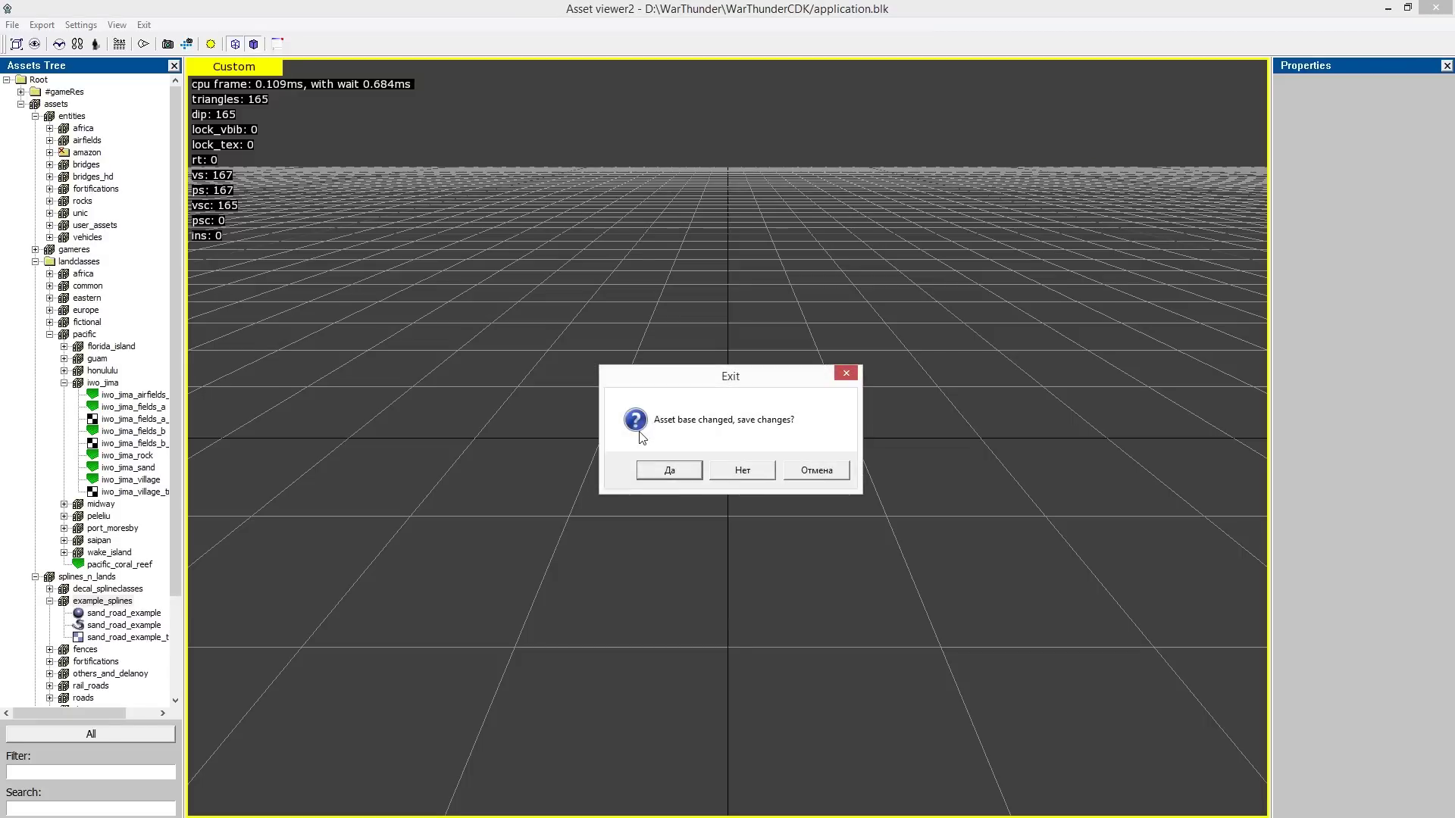
left_click(670, 471)
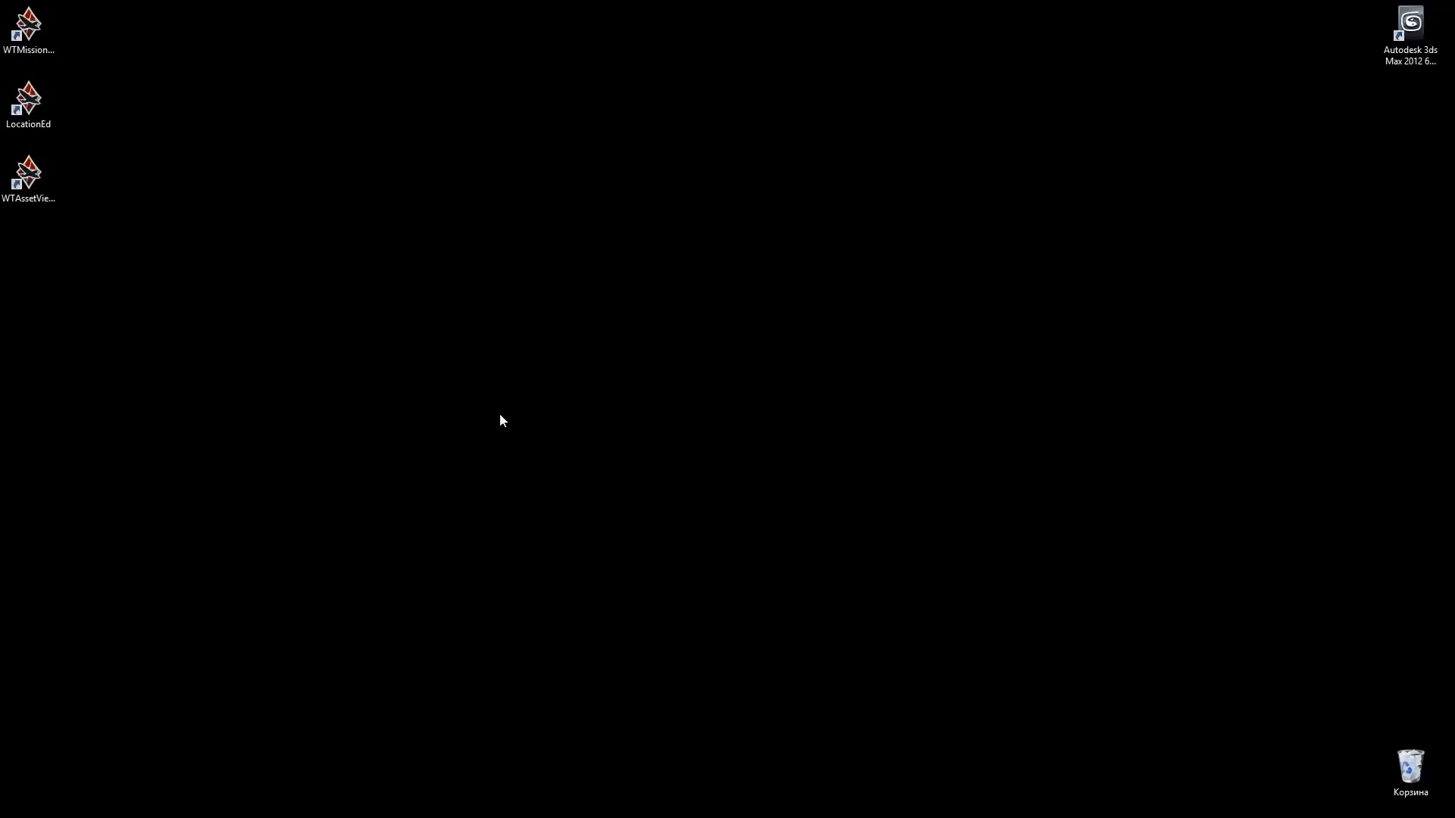
Launch LocationEd and open the recent project cdk_location_test.level.blk from the WarThunderCDK workspace.
double_click(35, 106)
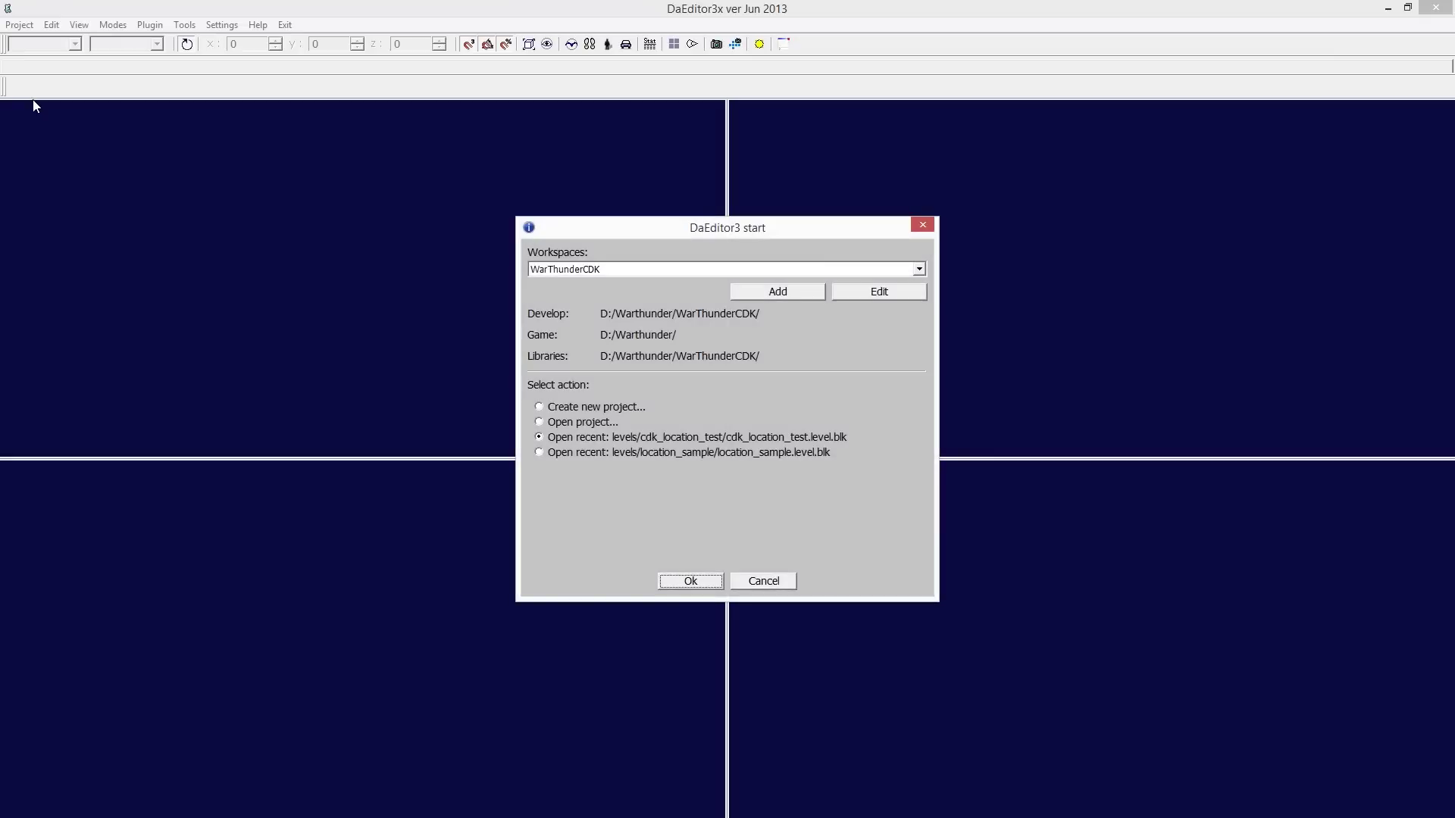
left_click(691, 580)
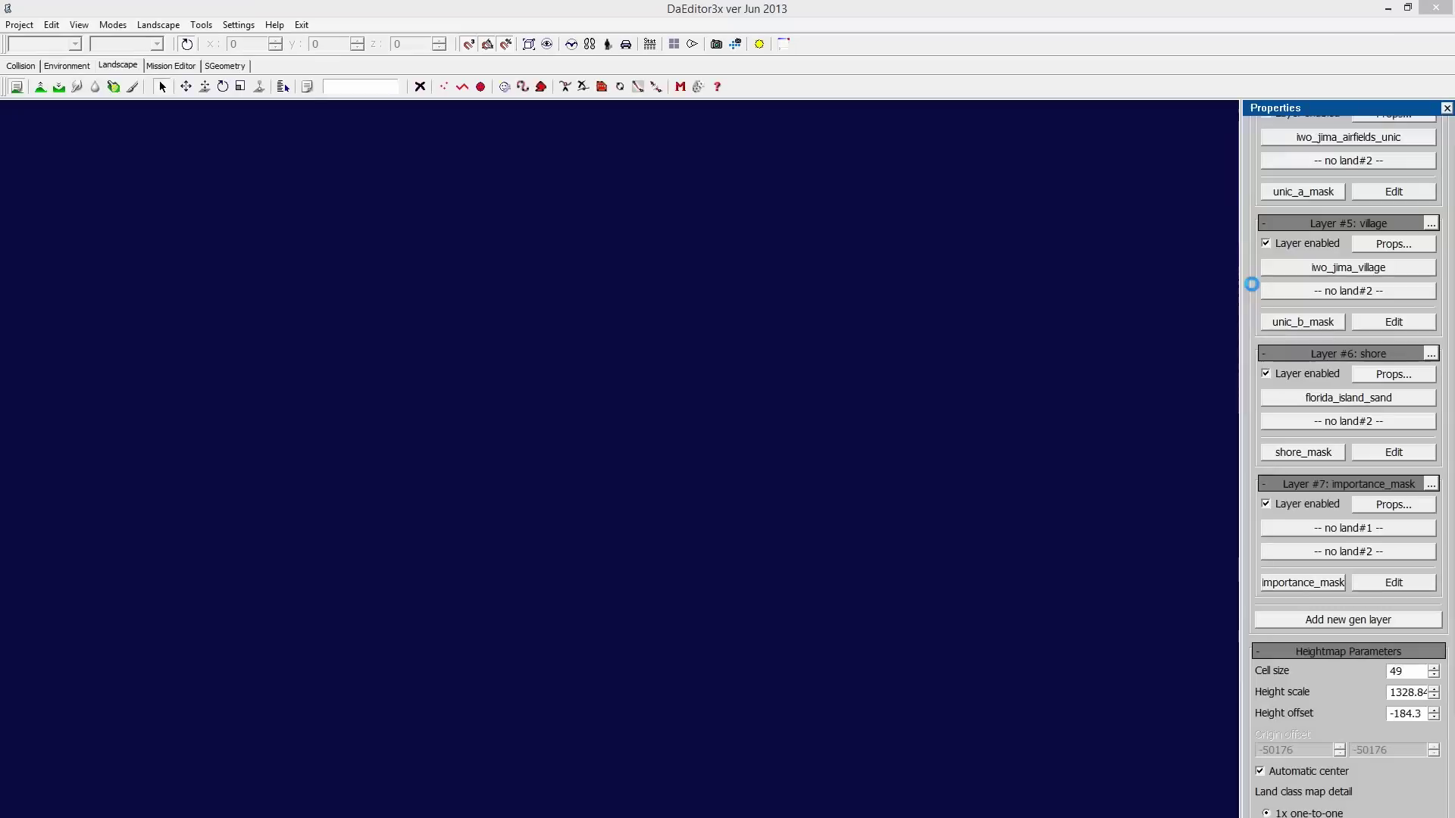
Set the primary landclass of Layer #1: base to test_sand_landclass from the user_landclasses folder.
scroll(1254, 290, "up", 5)
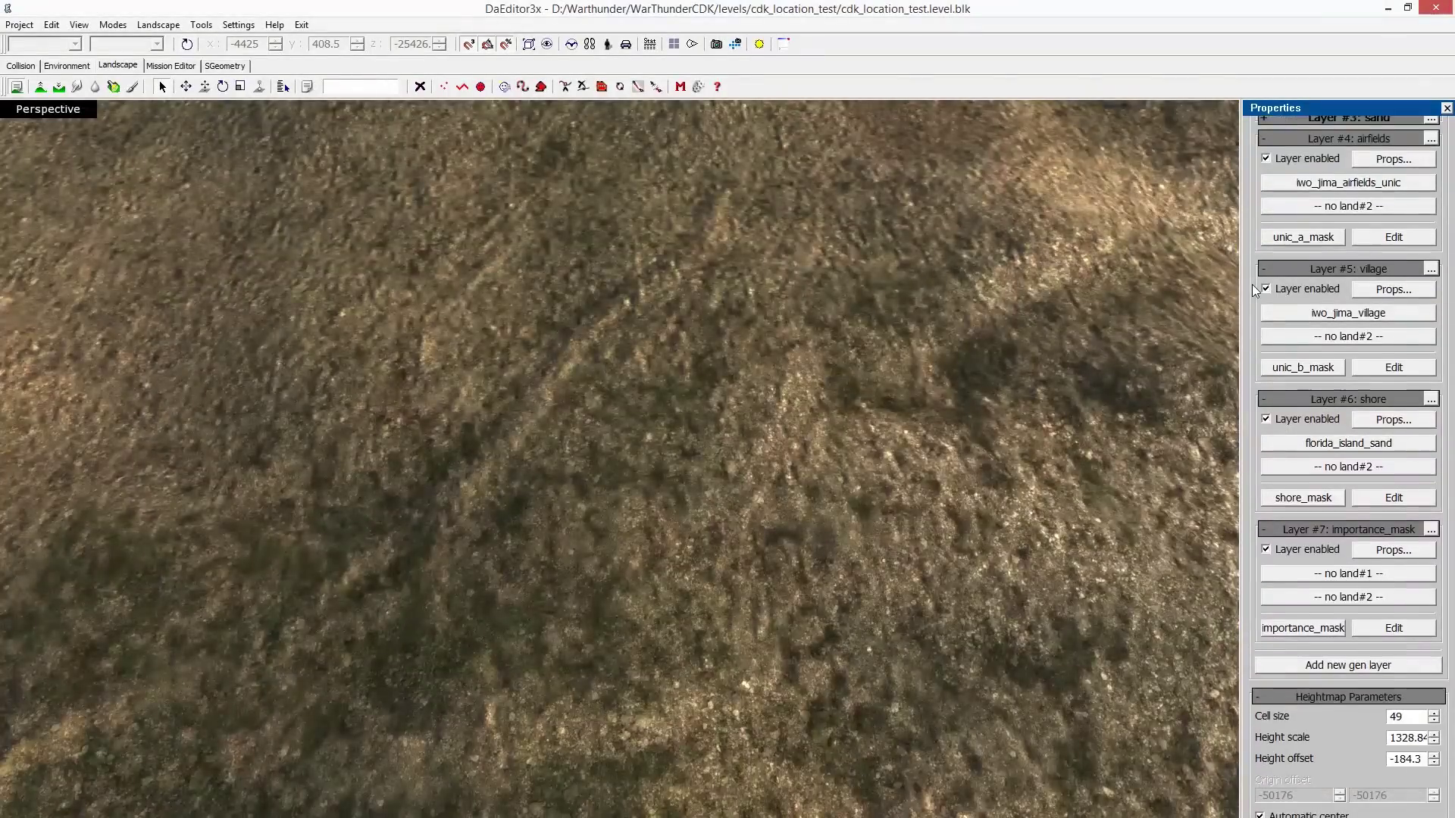
left_click(899, 404)
key("space")
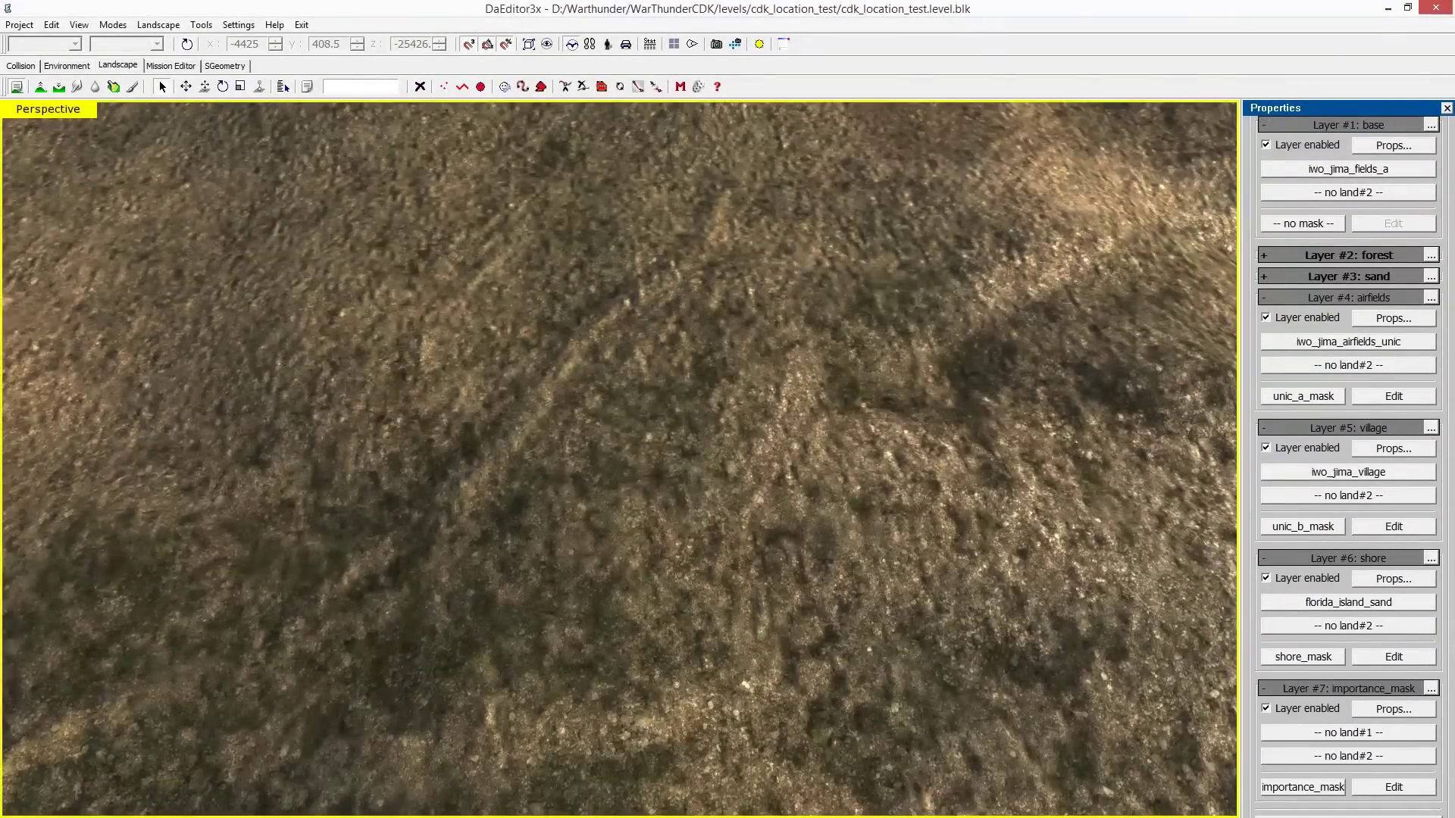
key("s")
key("w")
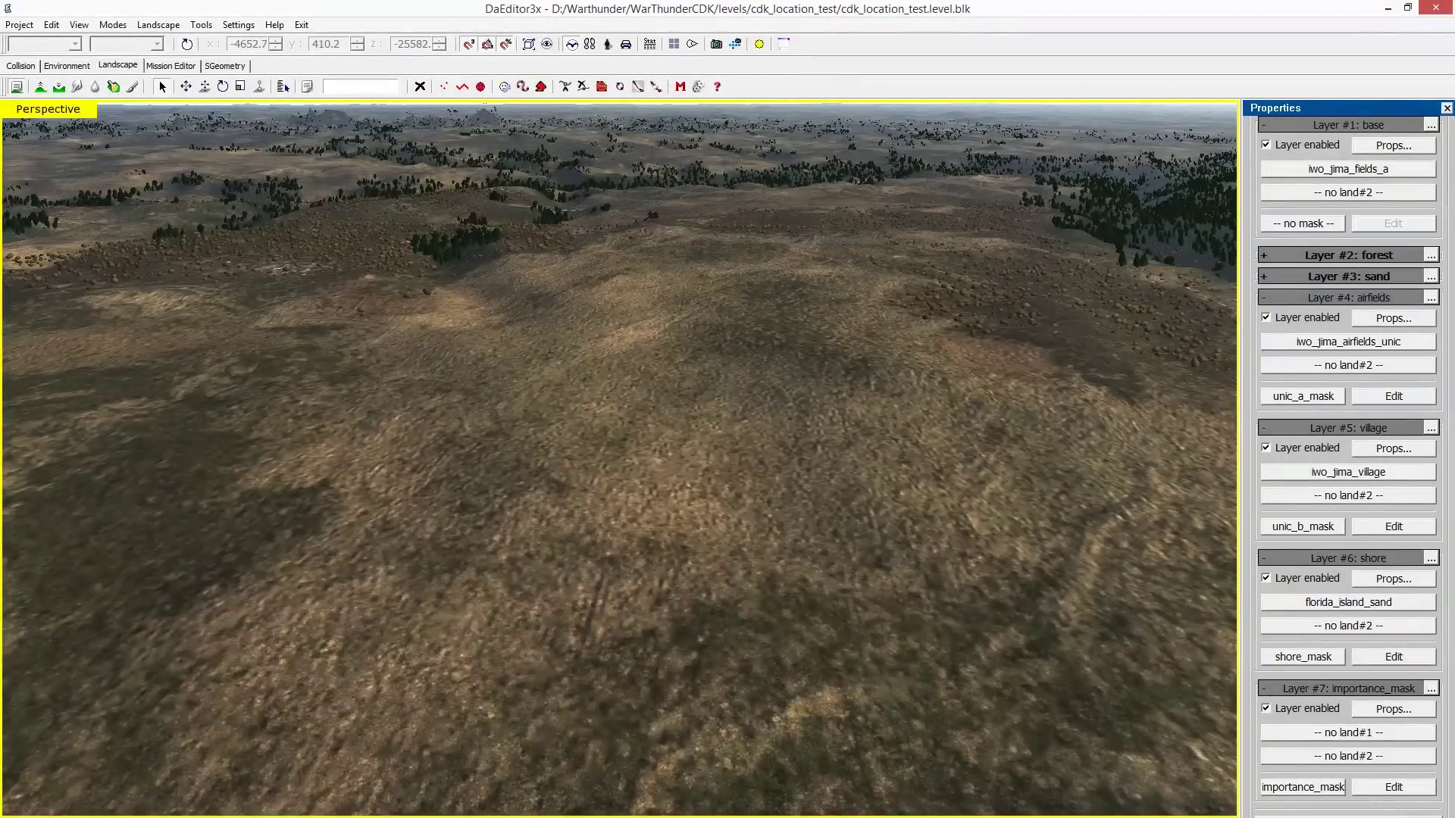
key("space")
left_click(1263, 188)
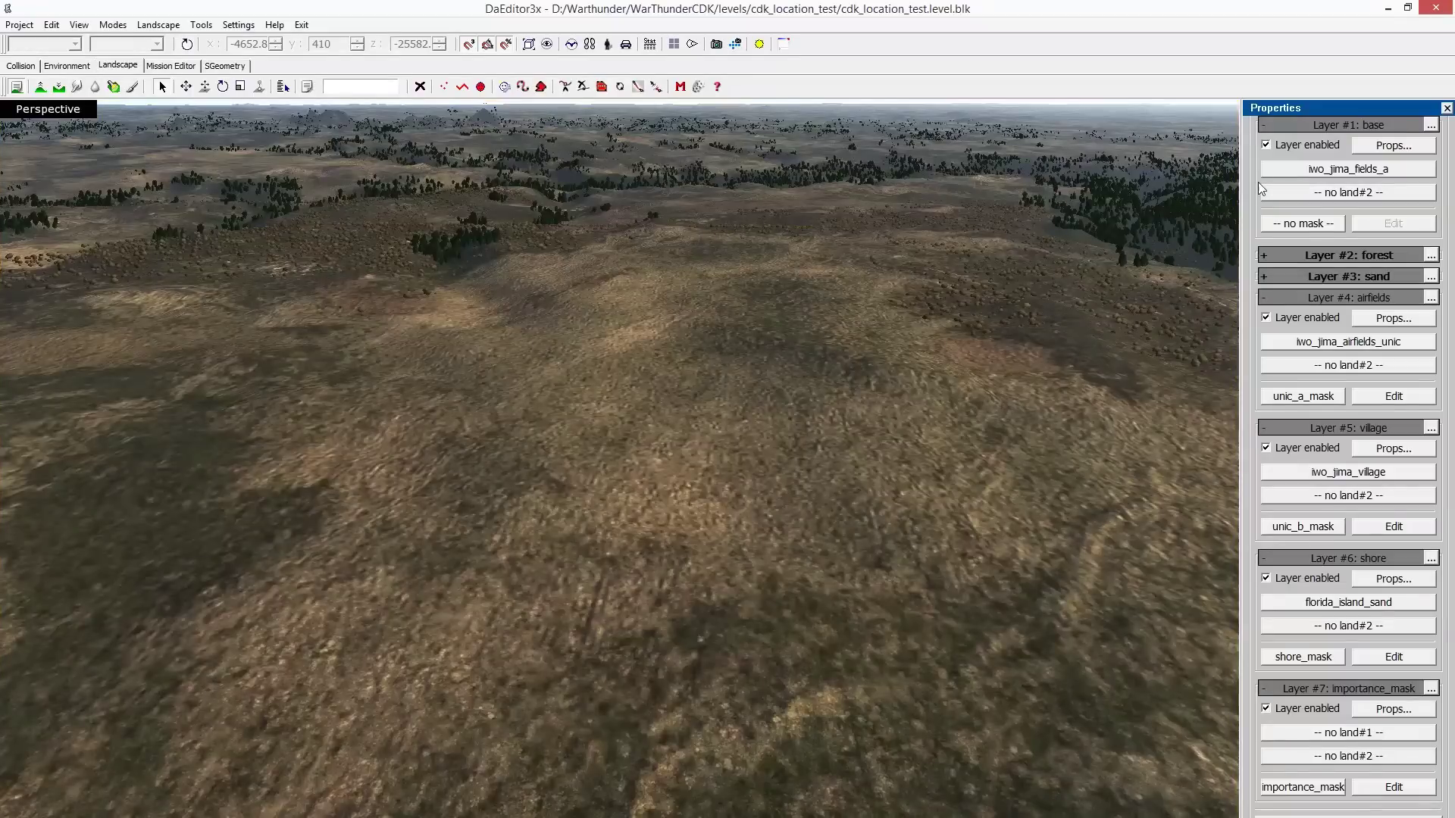
scroll(1343, 297, "up", 3)
left_click(1348, 272)
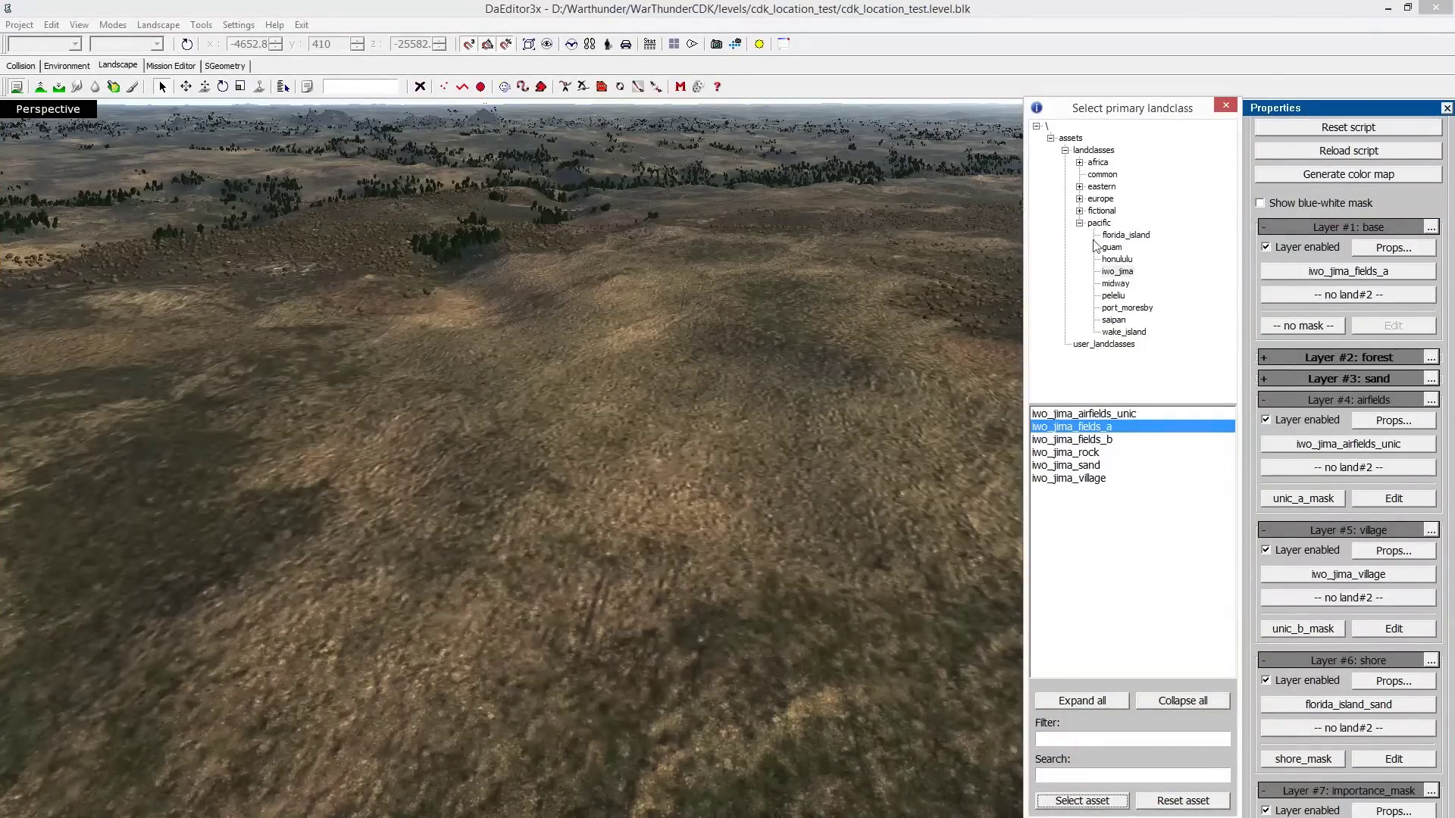
left_click(1104, 344)
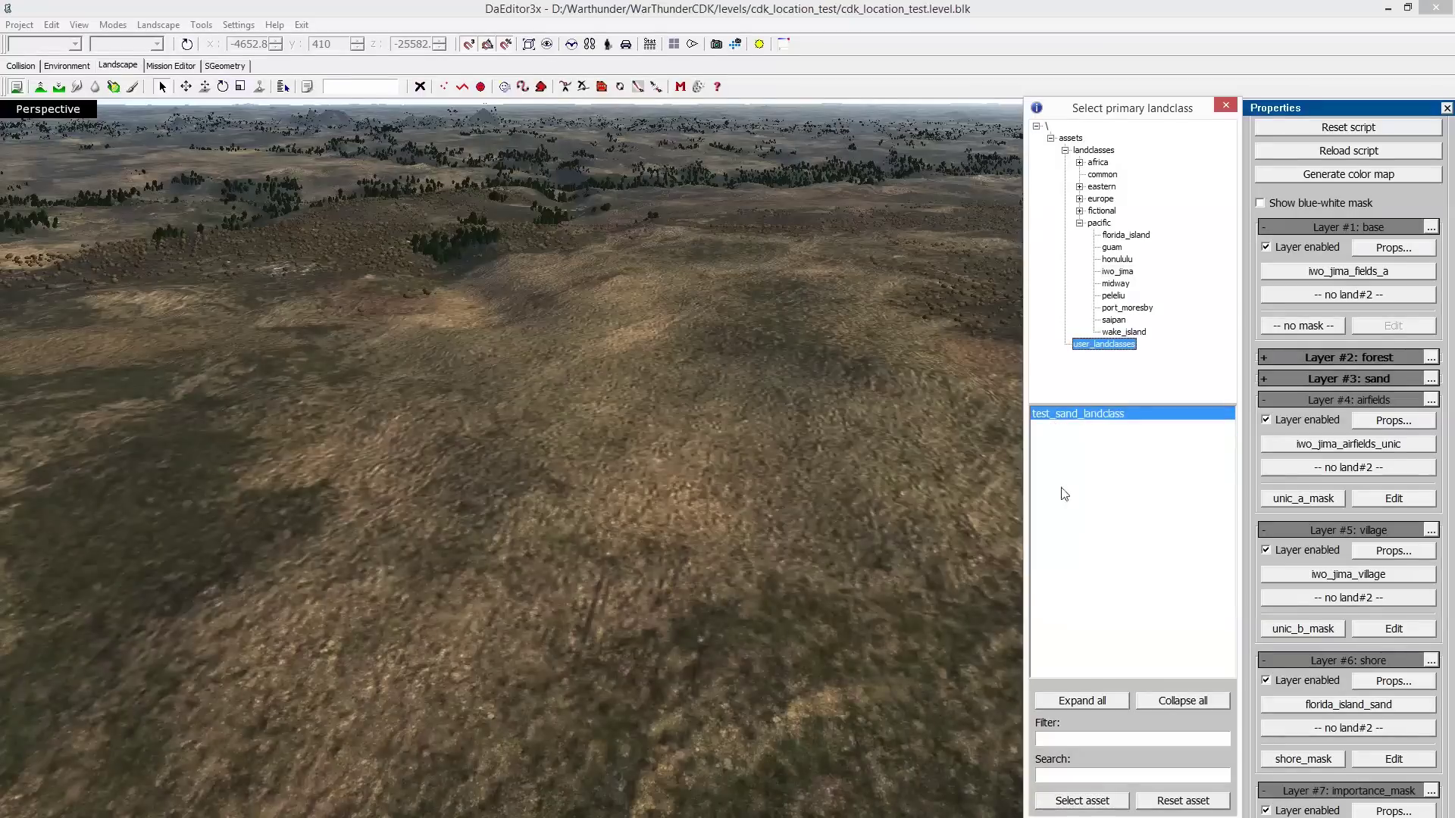
double_click(1098, 419)
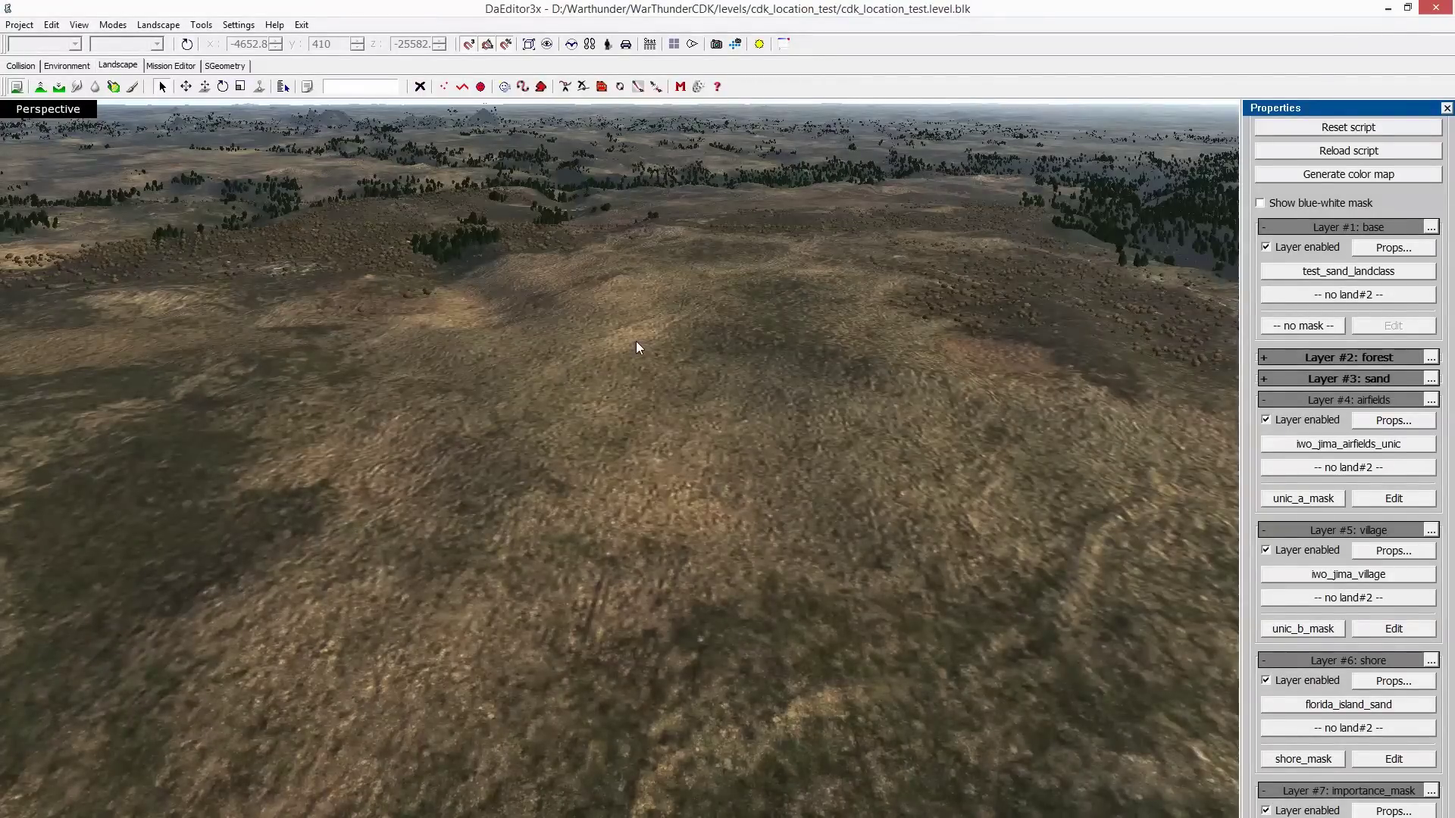
Fly over the terrain and examine the sand surface and scattered dead bushes from high up and at ground level.
key("space")
key("s")
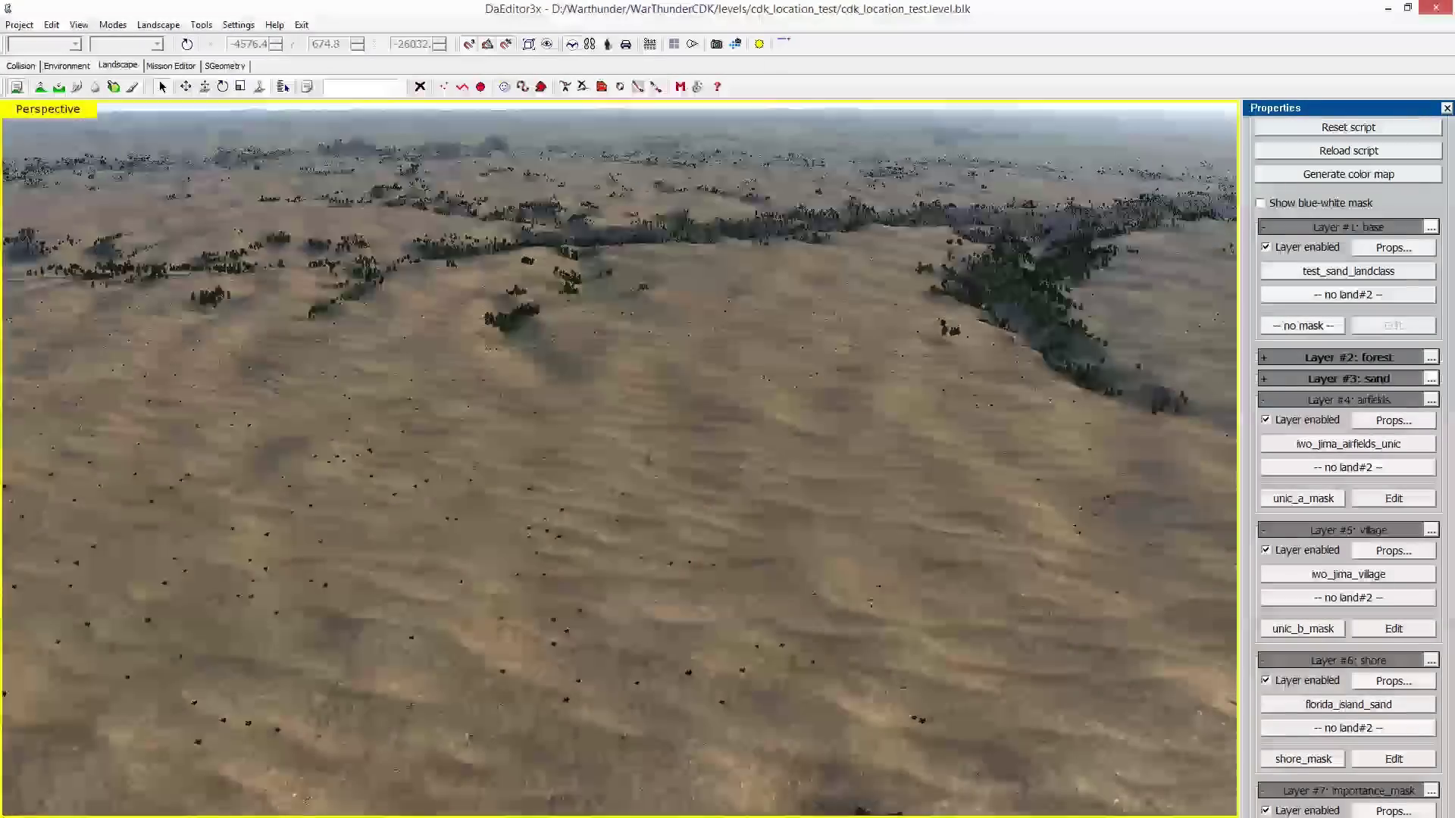
key("w")
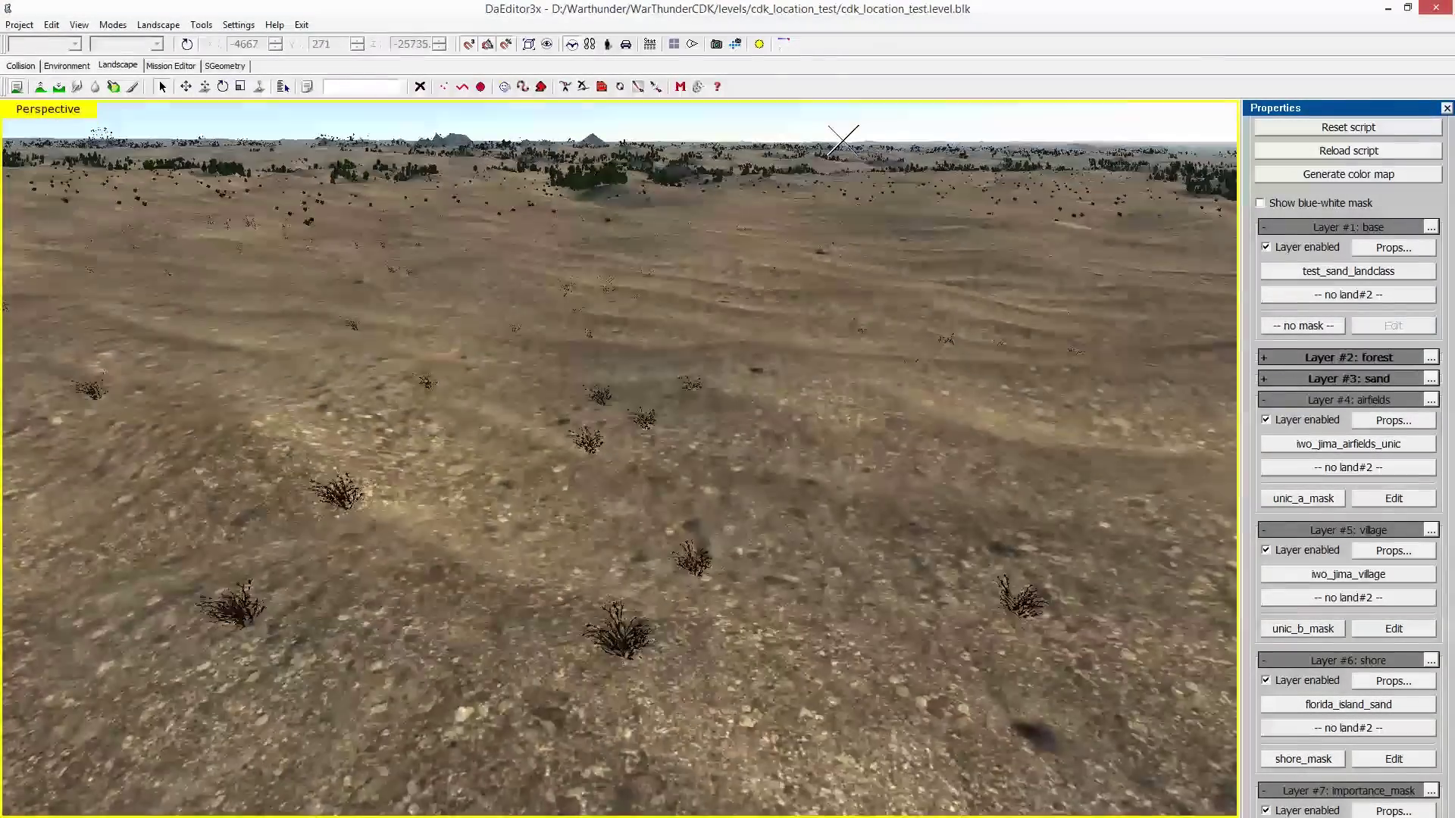
key("w")
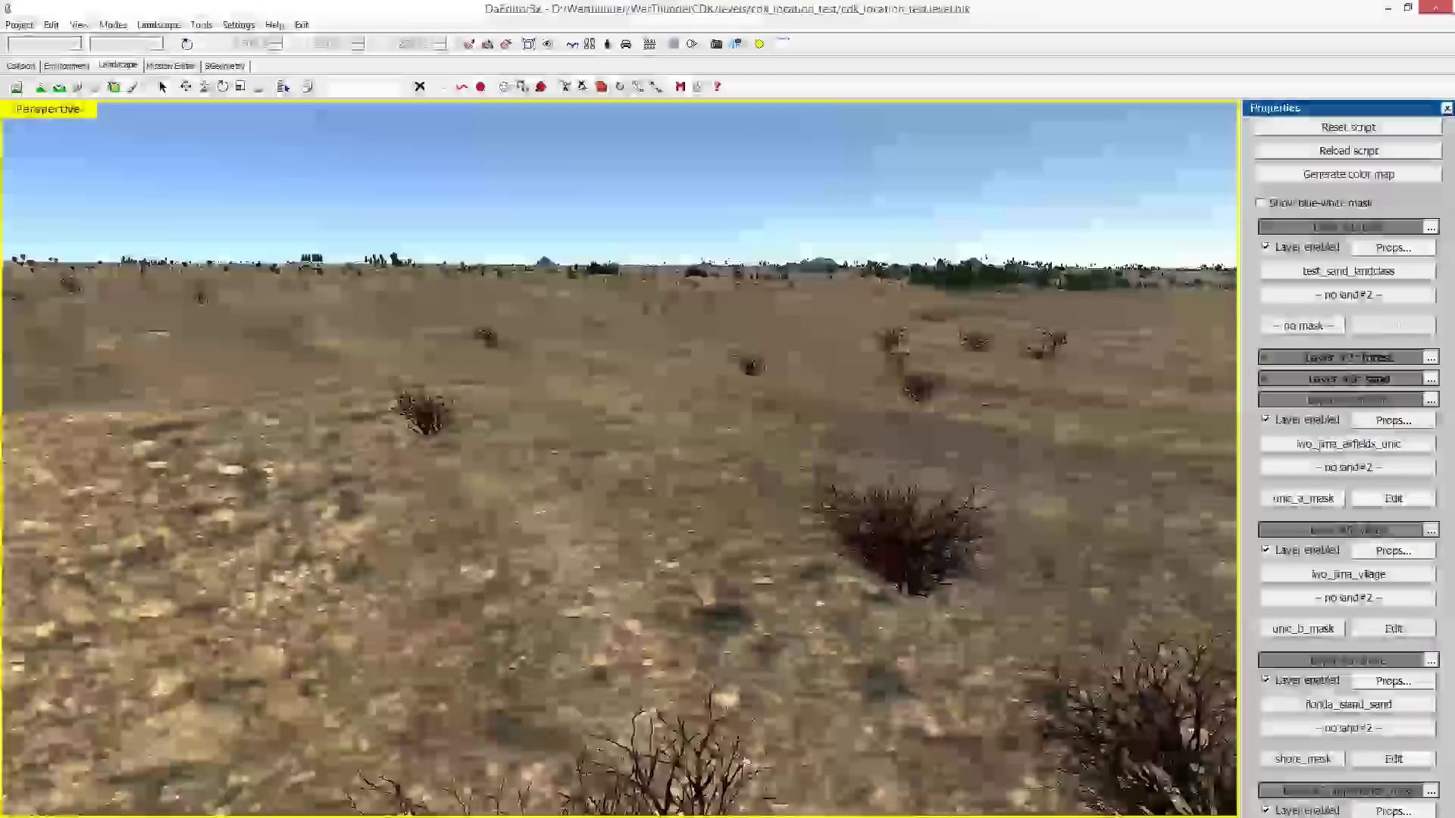
key("w")
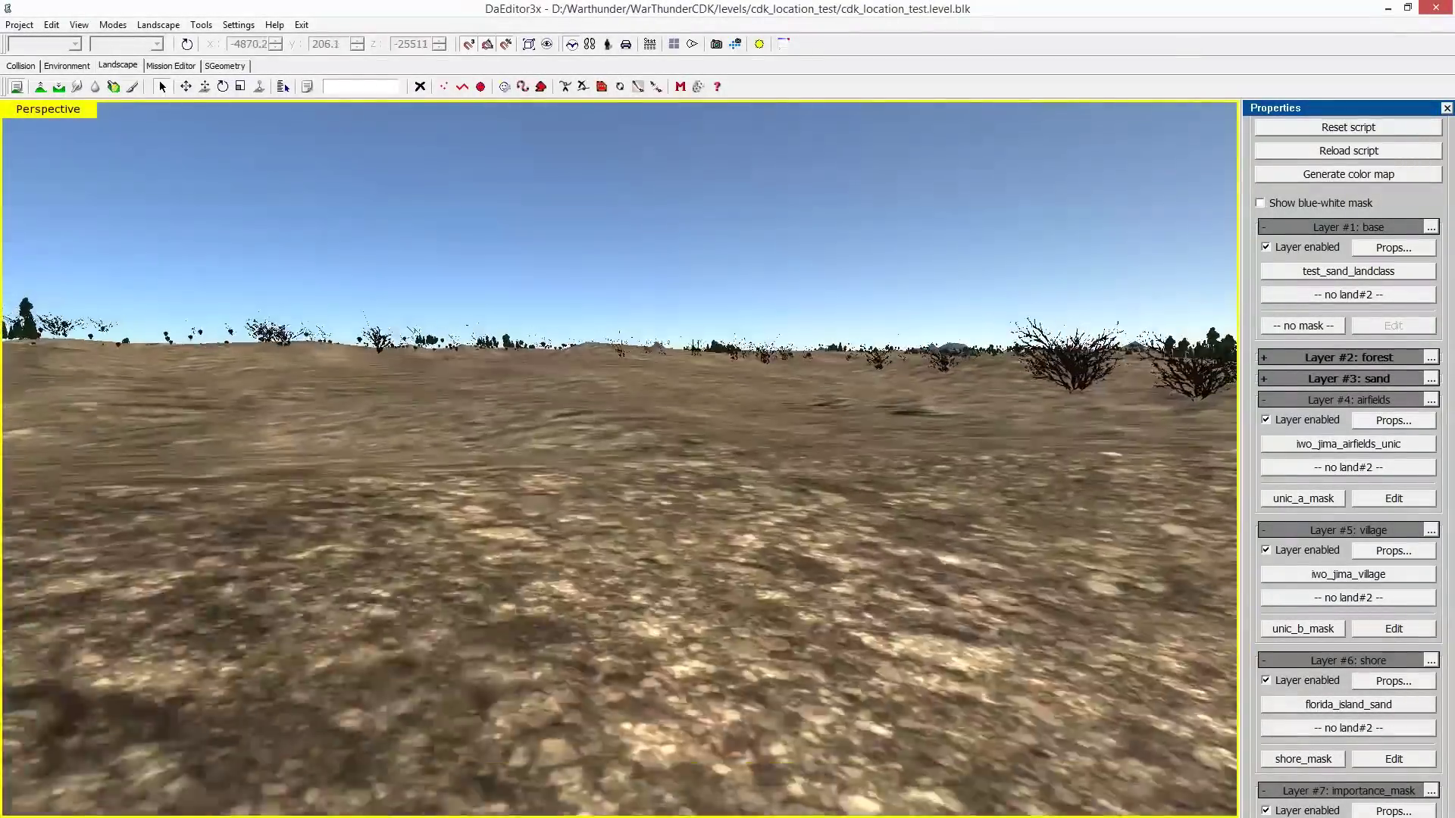
key("e")
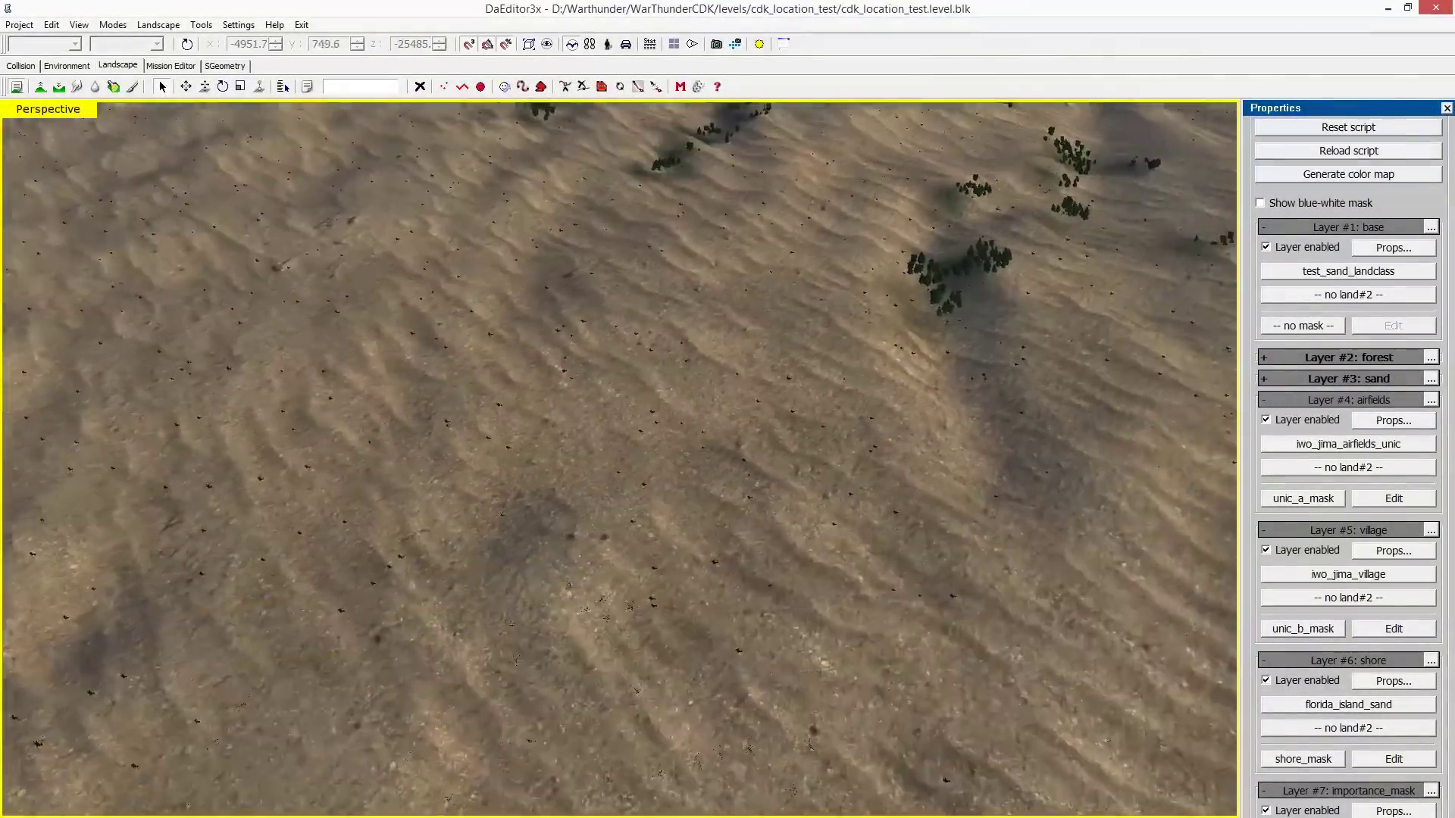
Draw a five-point, S-shaped road spline across the sand using the sand_road_example asset from the example_splines folder.
key("w")
key("c")
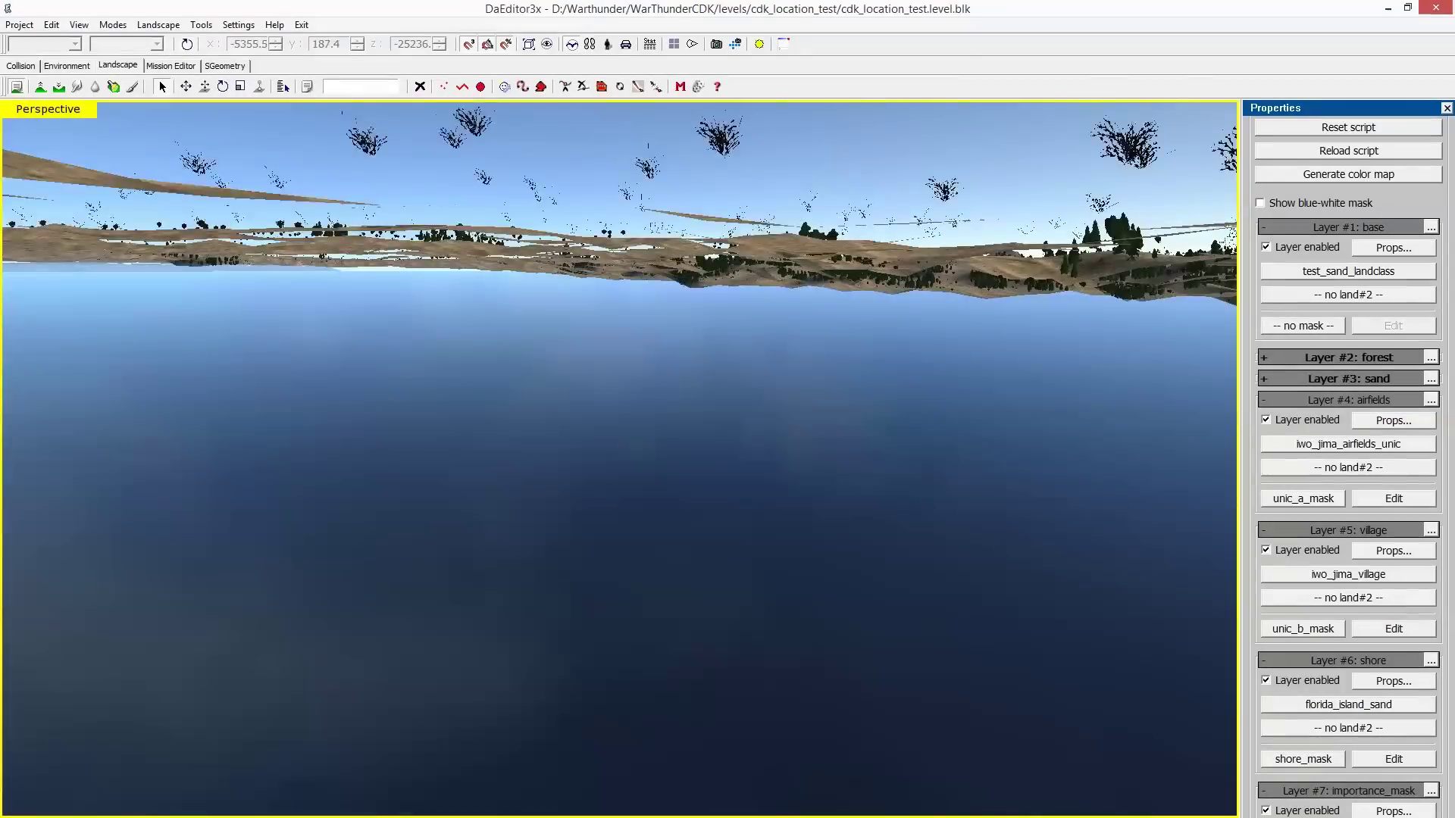
key("e")
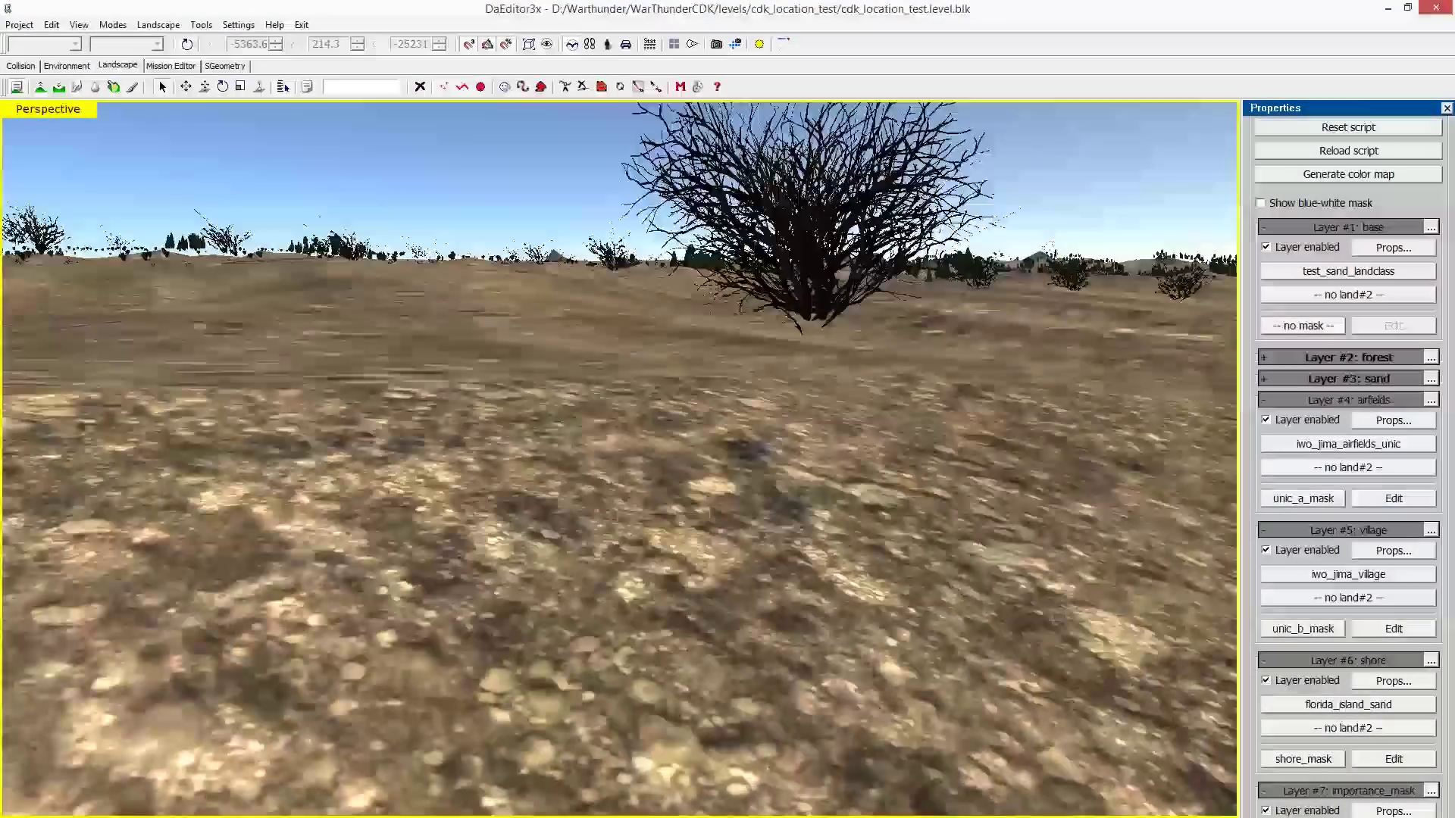
key("e")
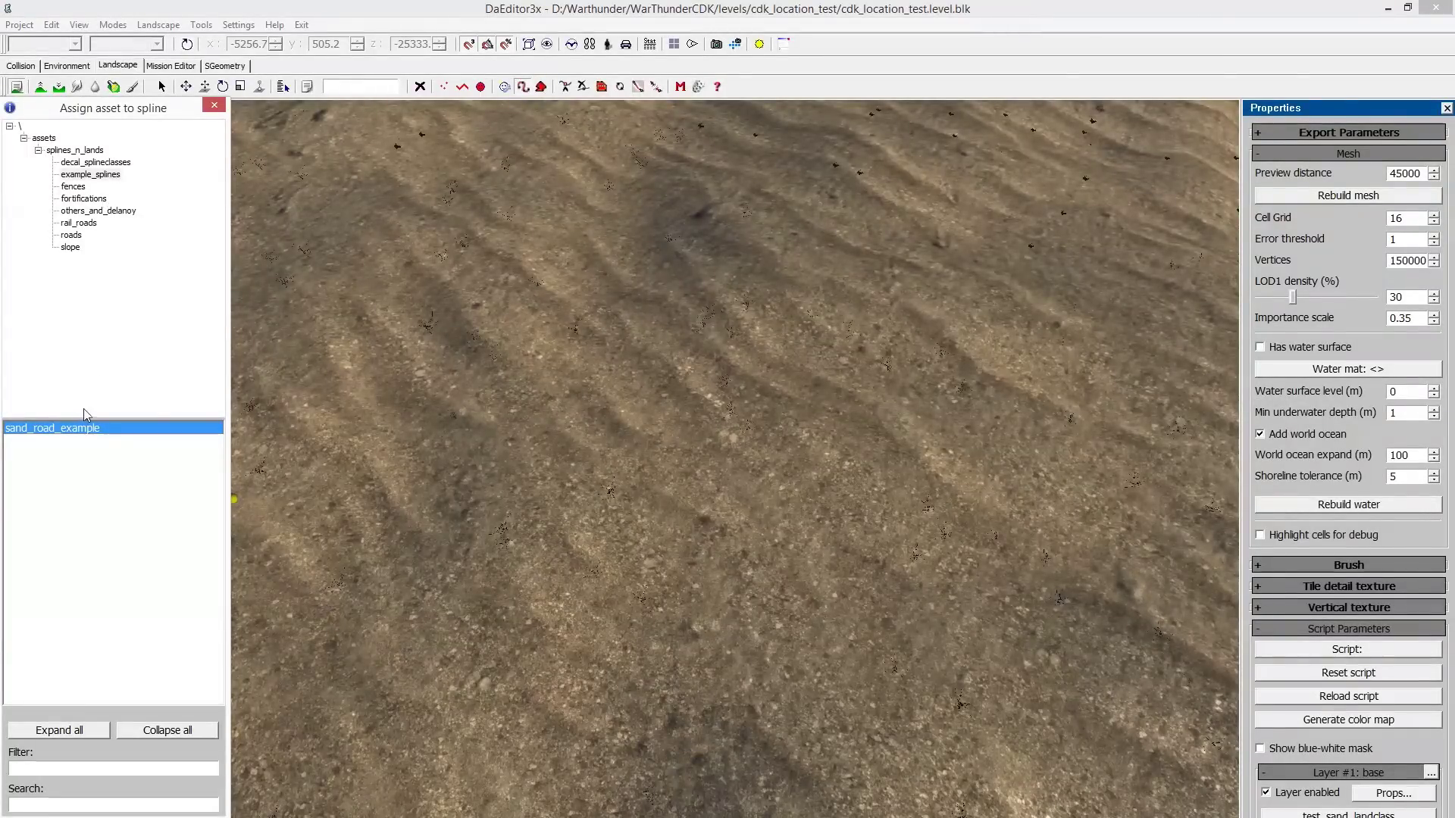
left_click(339, 570)
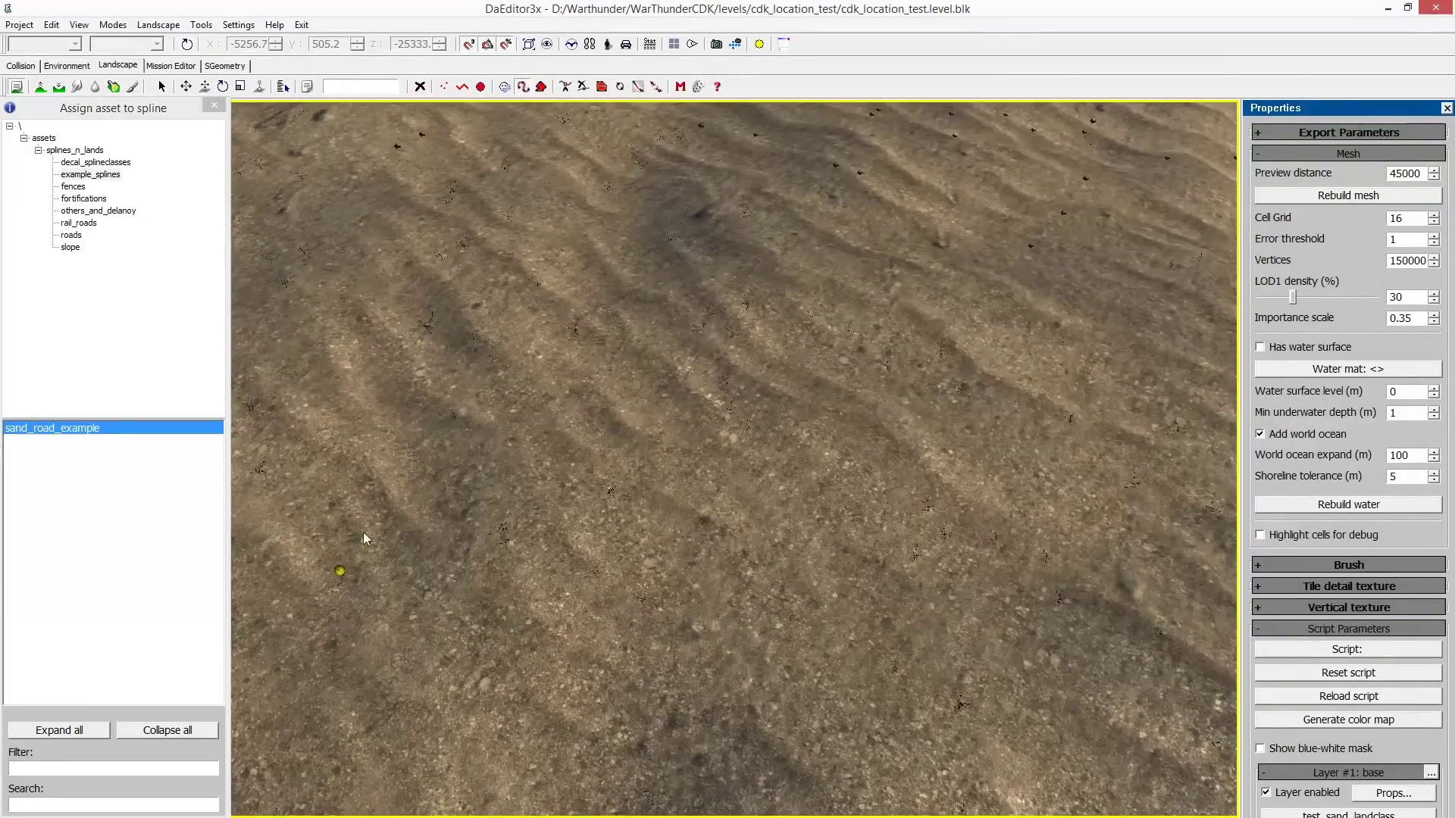
left_click(386, 461)
left_click(596, 469)
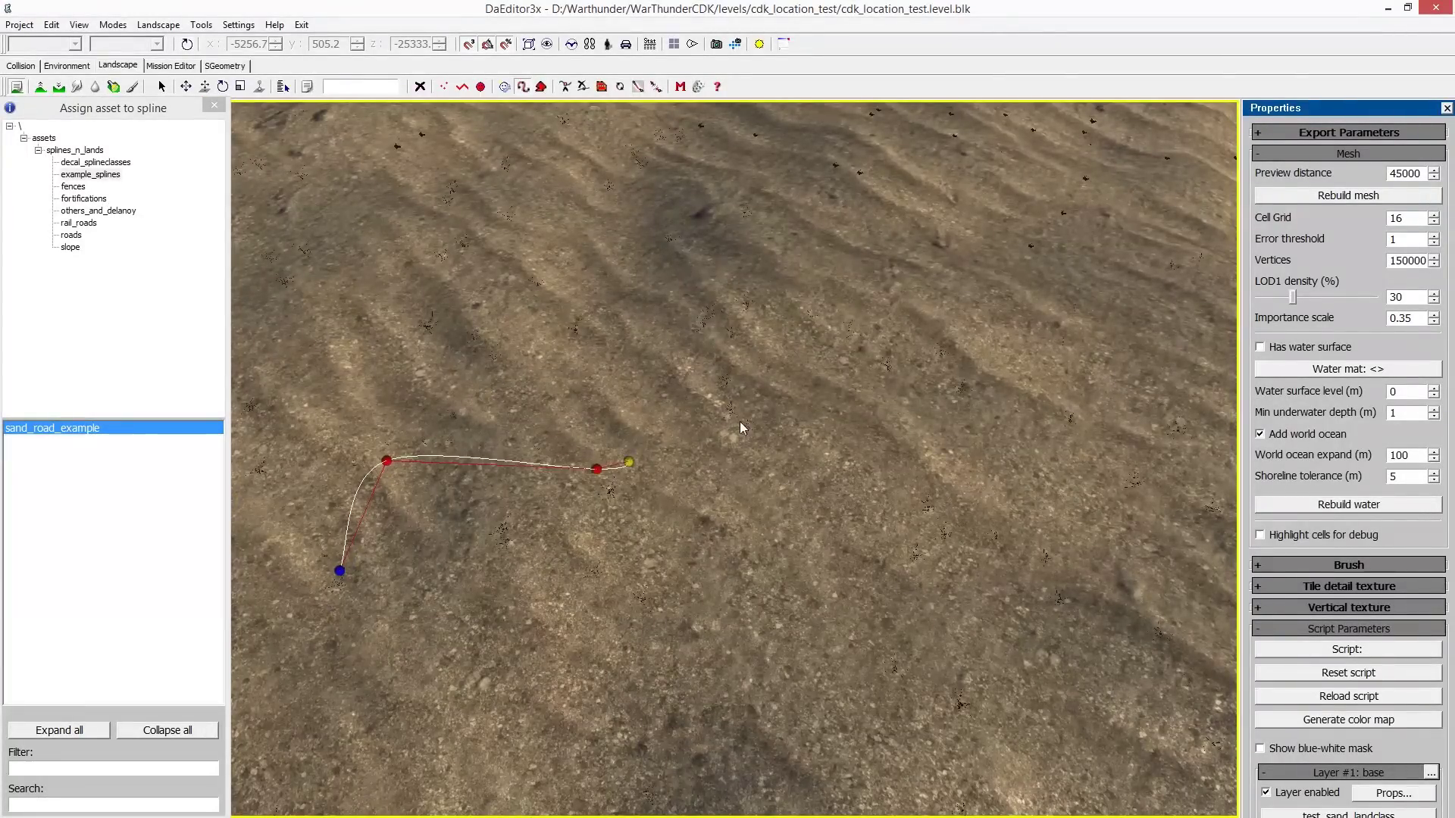
left_click(823, 350)
left_click(1002, 349)
right_click(1078, 446)
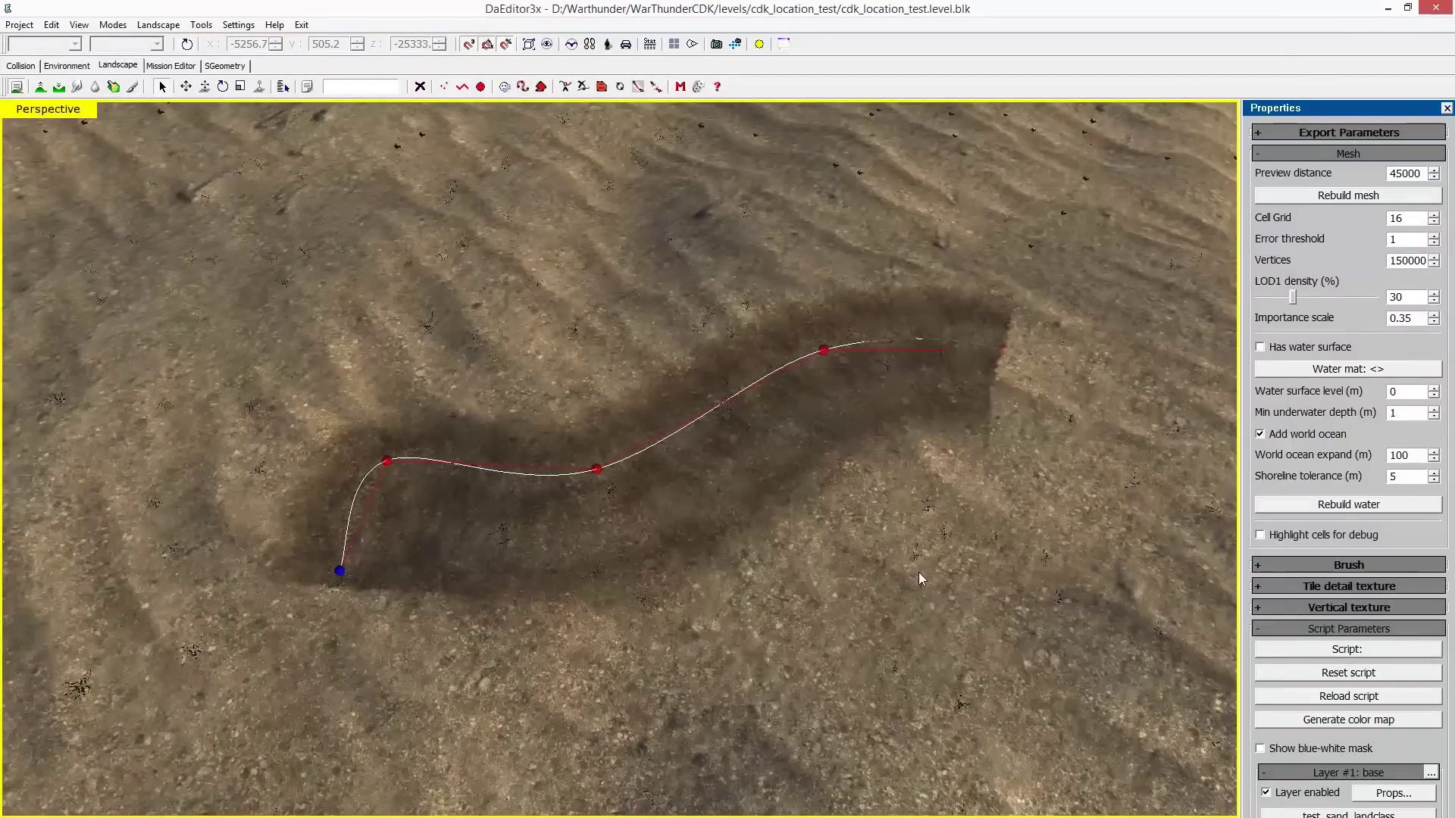
Fly around the new road spline and examine its width, edges and texture from above and along its length.
key("space")
key("s")
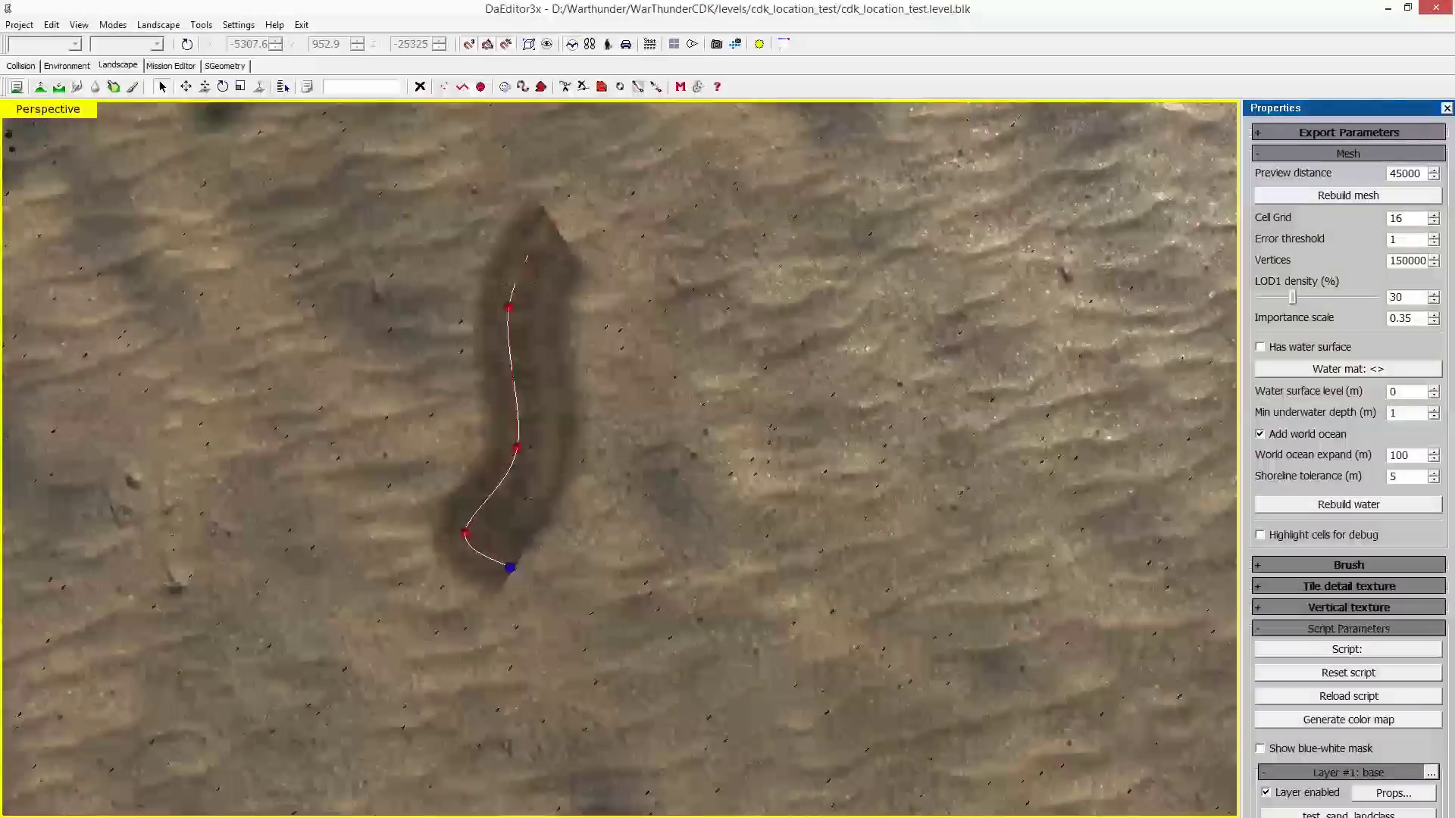
key("w")
key("w")
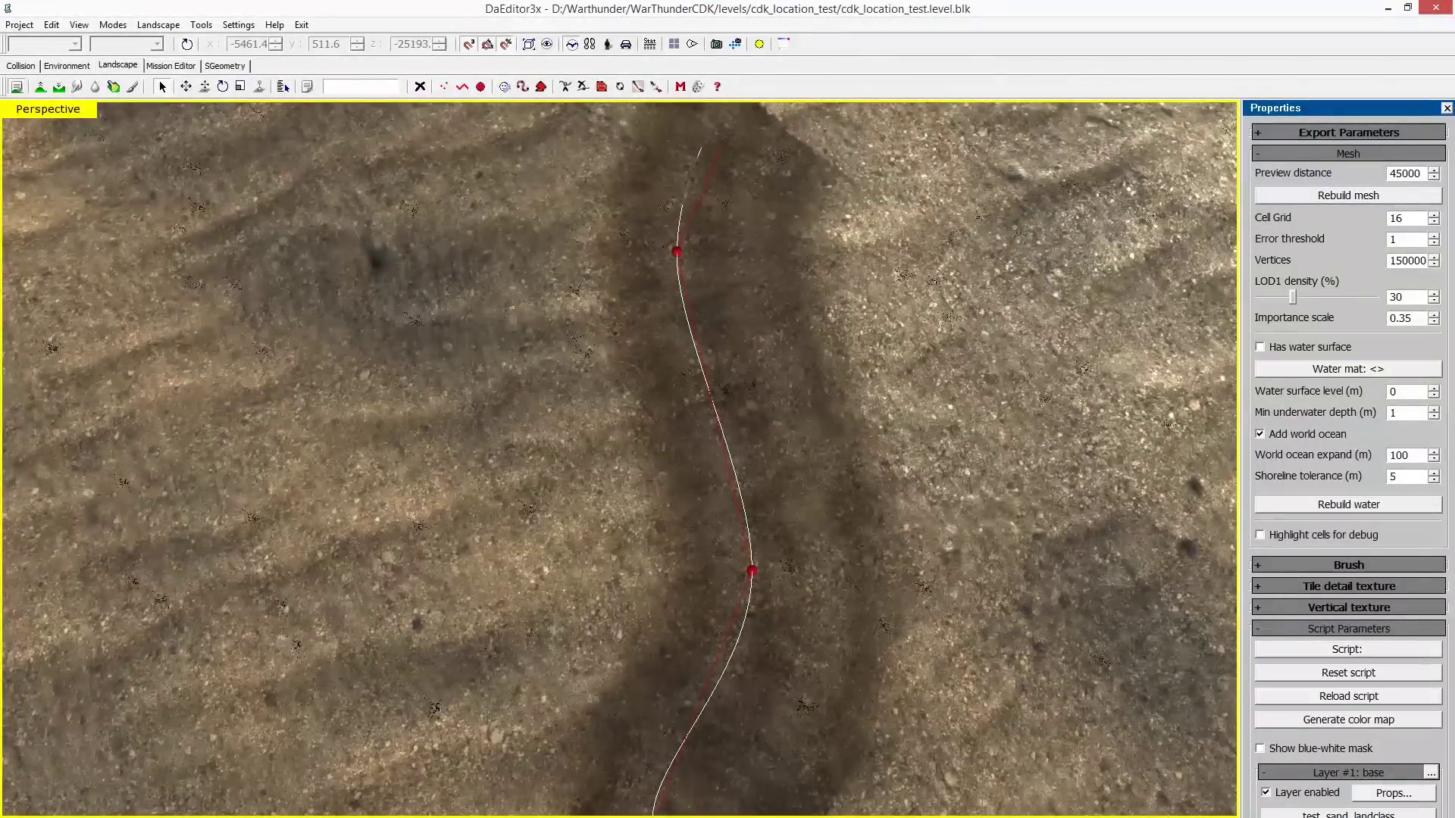
key("s")
key("w")
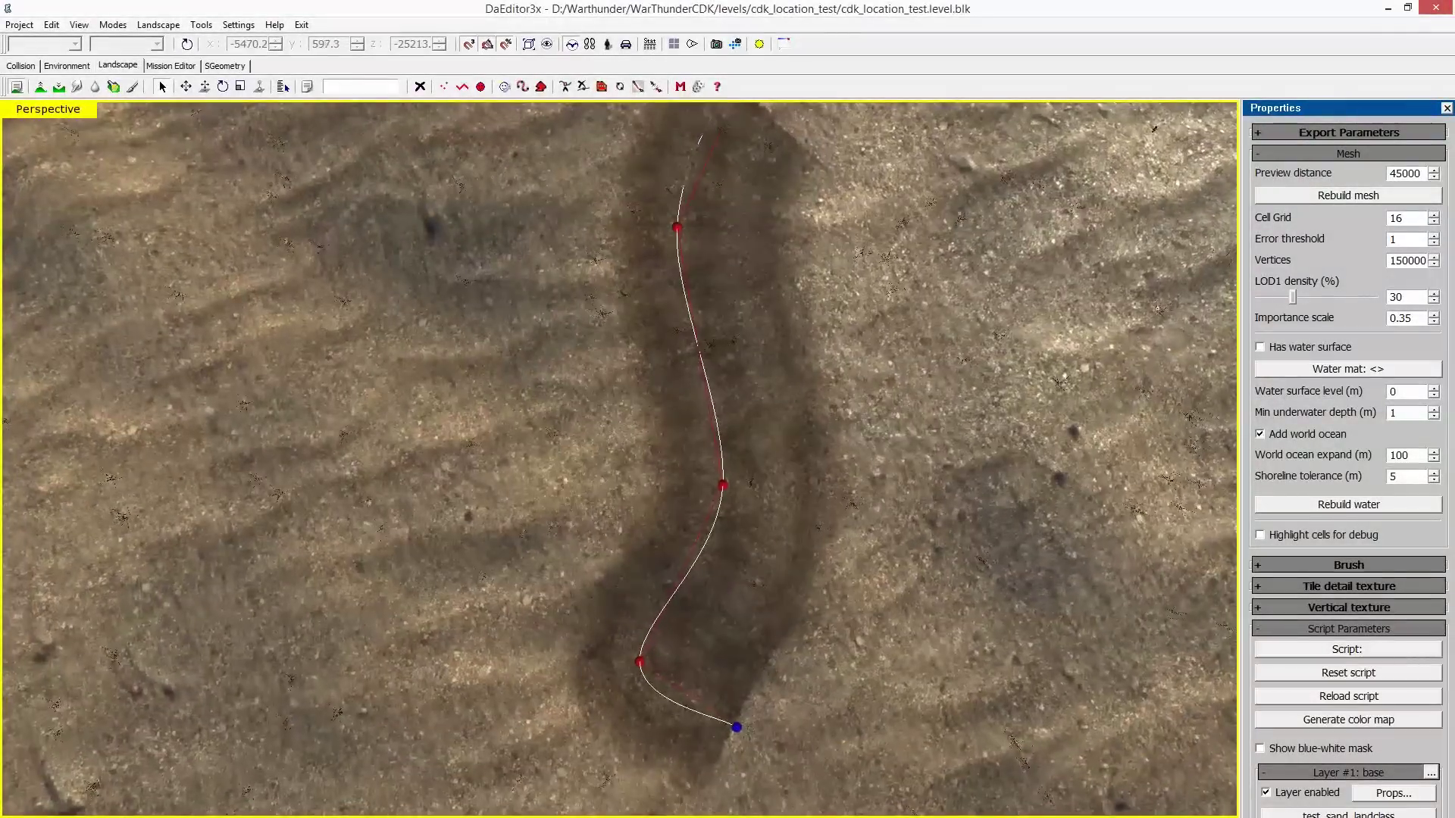
key("s")
key("w")
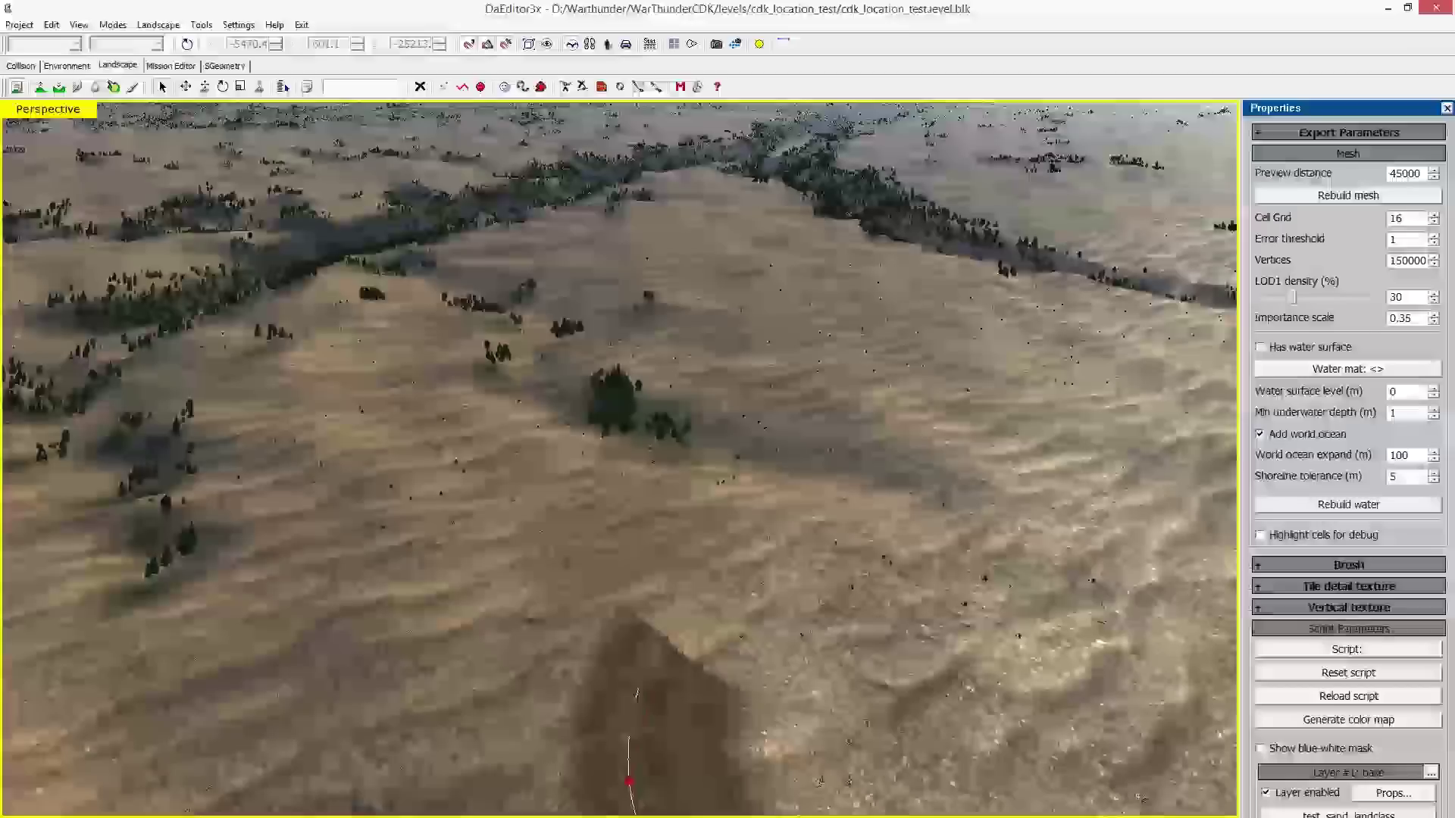
key("space")
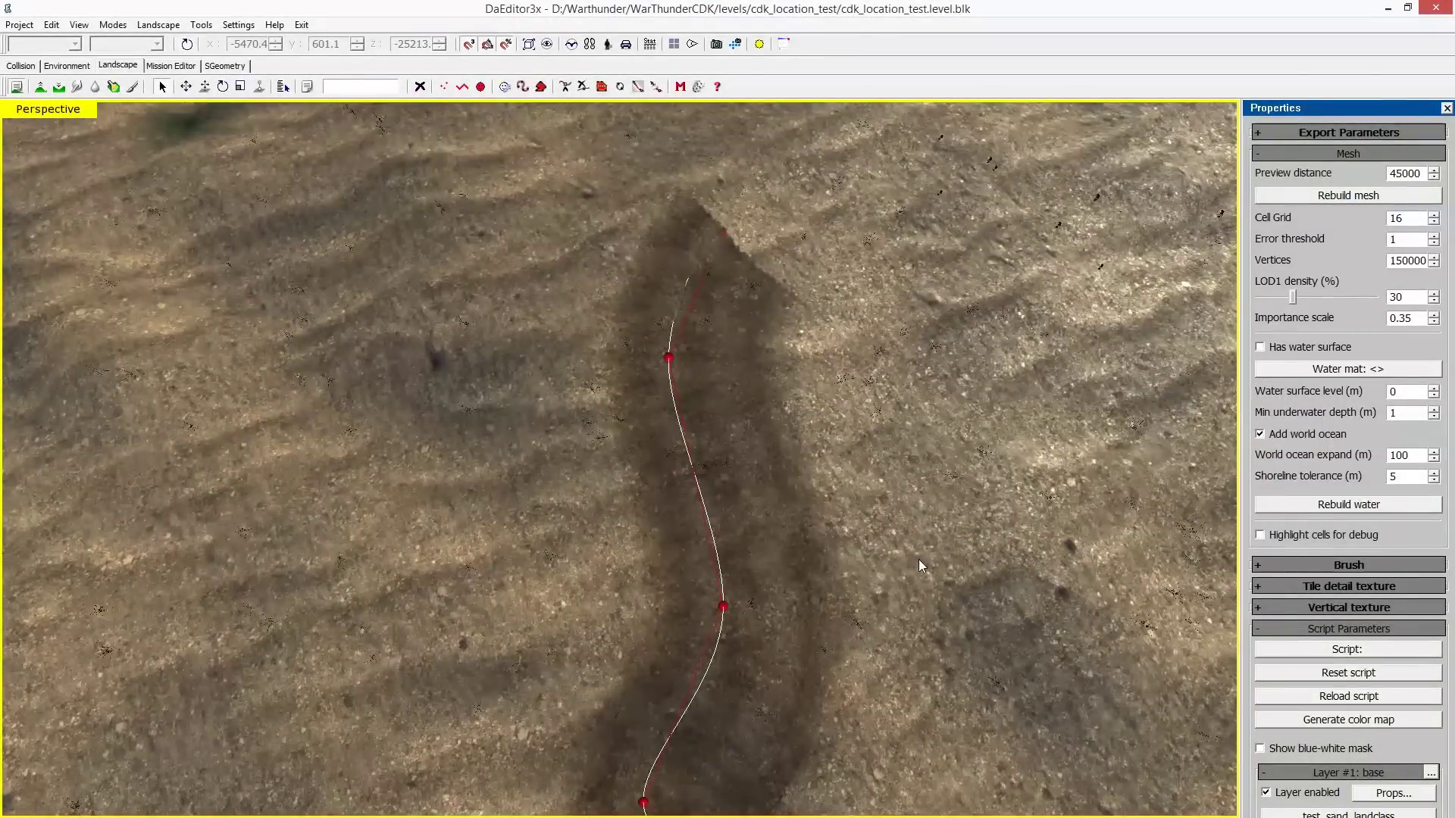
Switch to Far Manager and open sand_road_example.spline.blk from the example_splines folder for editing.
key("alt+Tab")
key("alt+Tab")
key("alt+Tab")
key("alt+Tab")
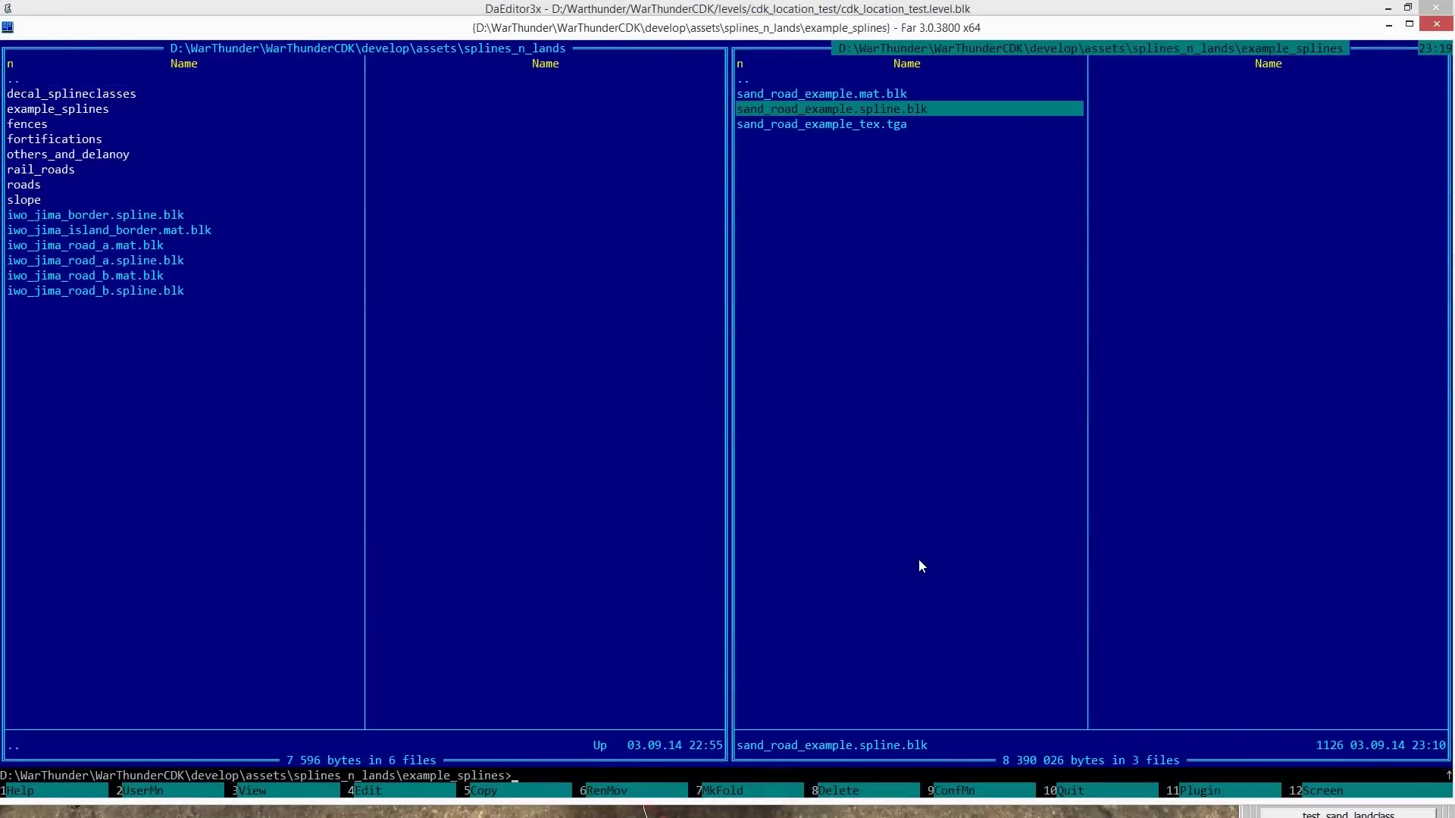
key("Up")
key("Down")
key("F4")
Review the loft and shape point lines of the spline file and compare them with the road in DaEditor3x.
key("Up")
key("Up")
key("Up")
key("Up")
key("Up")
key("Up")
key("Up")
key("Up")
key("Up")
key("Up")
key("Up")
key("Up")
key("Up")
key("Up")
key("Up")
key("Up")
key("Up")
key("Up")
key("Up")
key("Up")
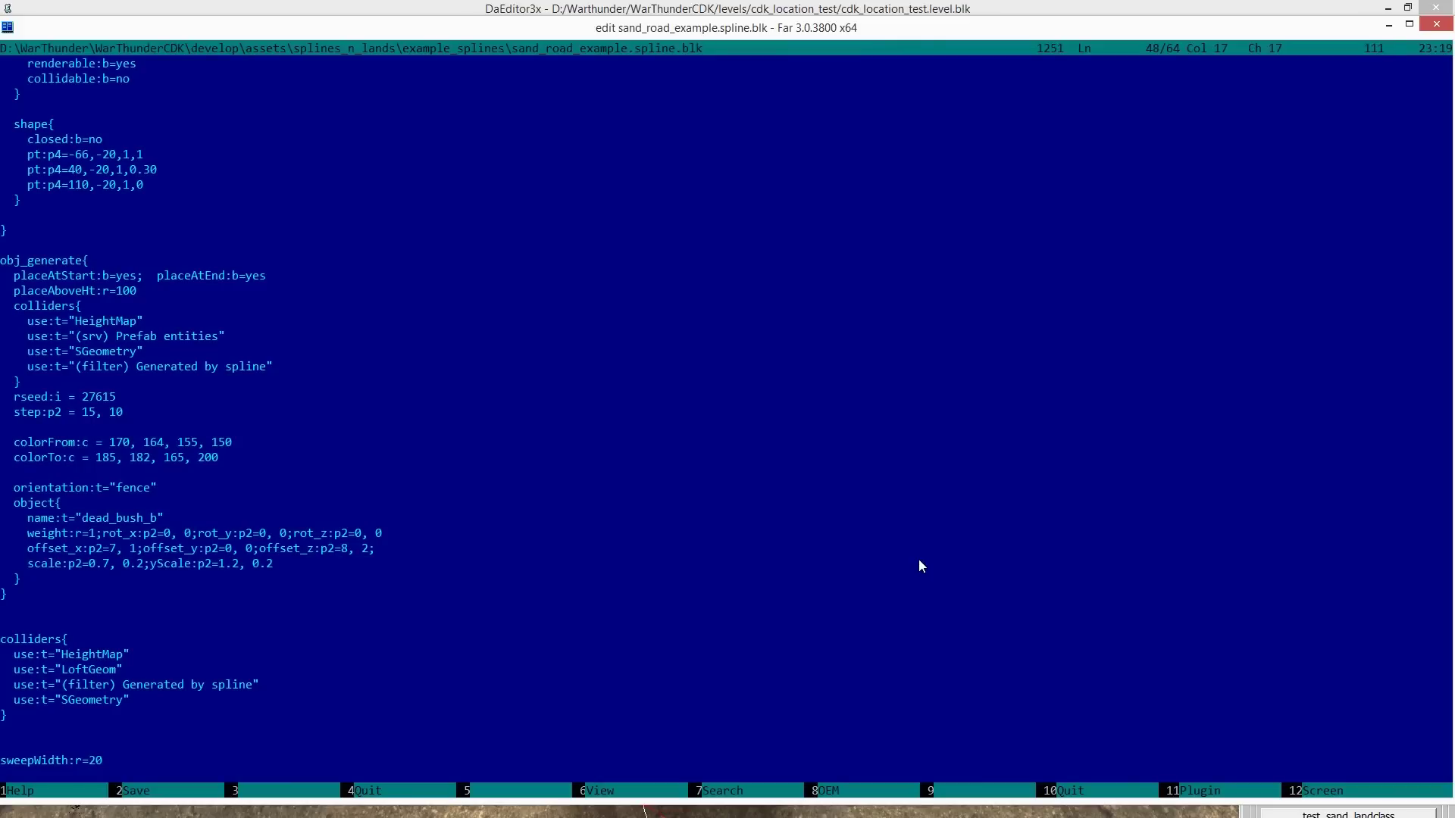
scroll(922, 566, "up", 5)
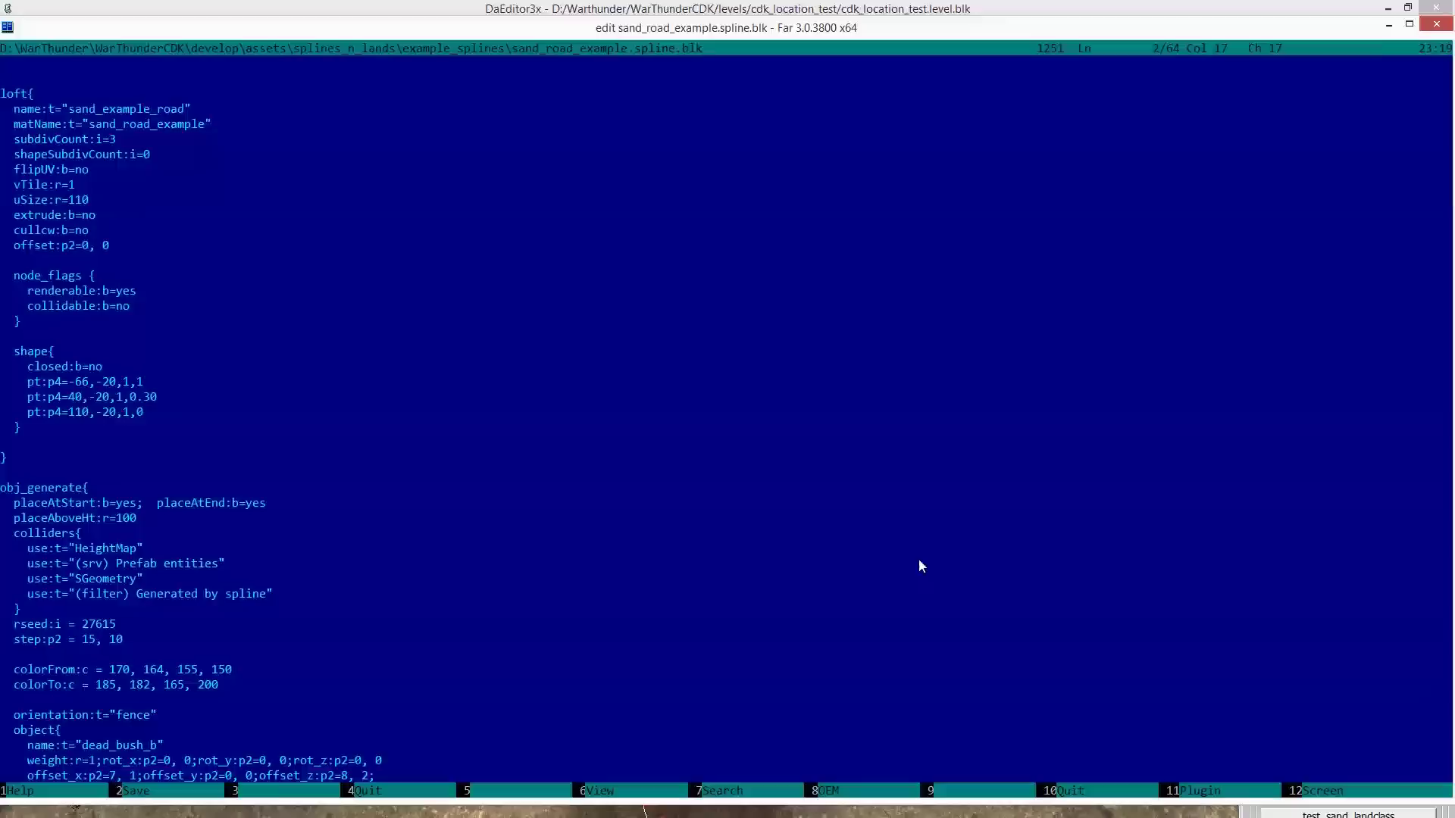
key("Down")
key("Down")
key("Down")
key("Down")
key("Down")
key("Down")
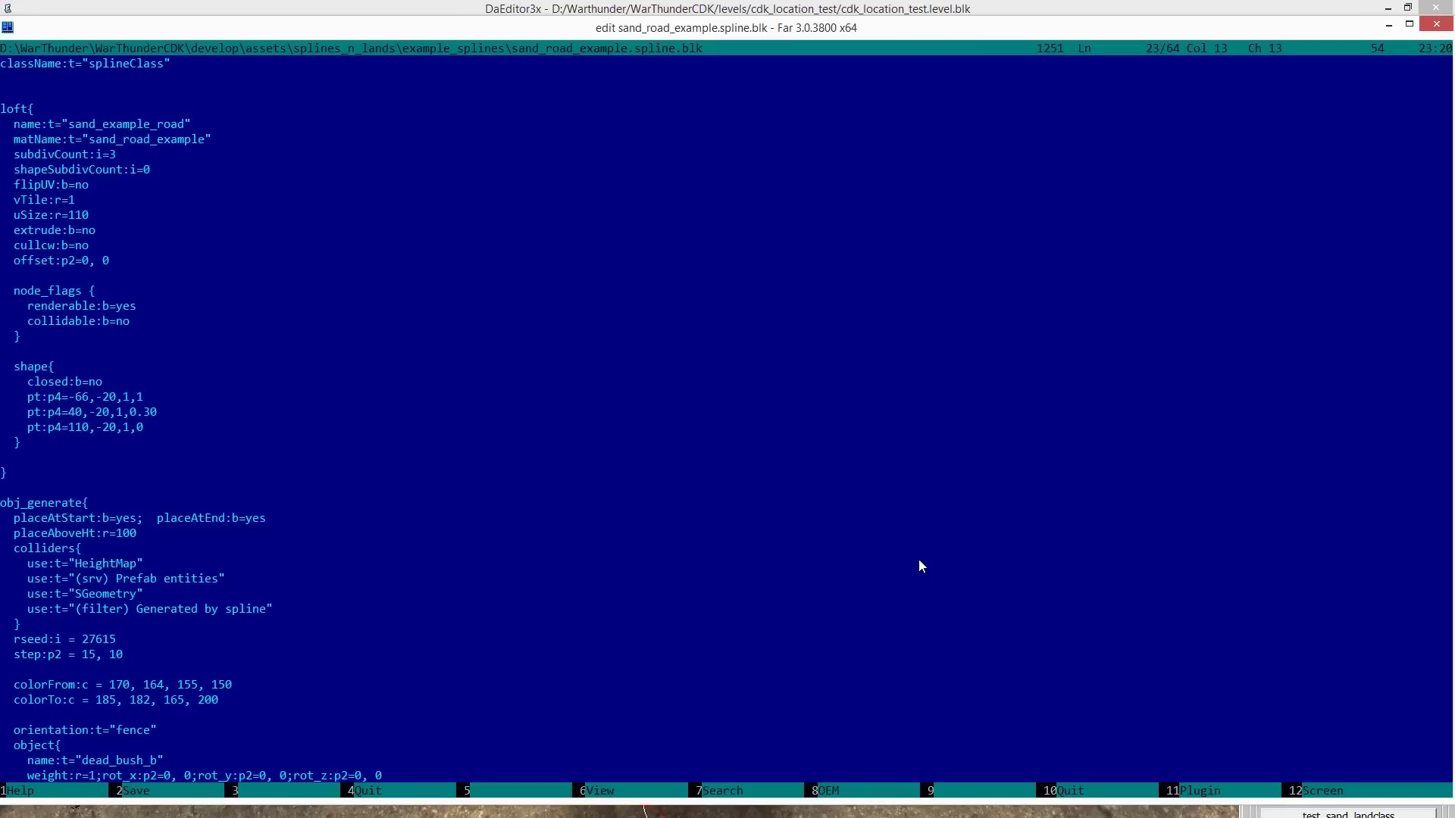
key("F10")
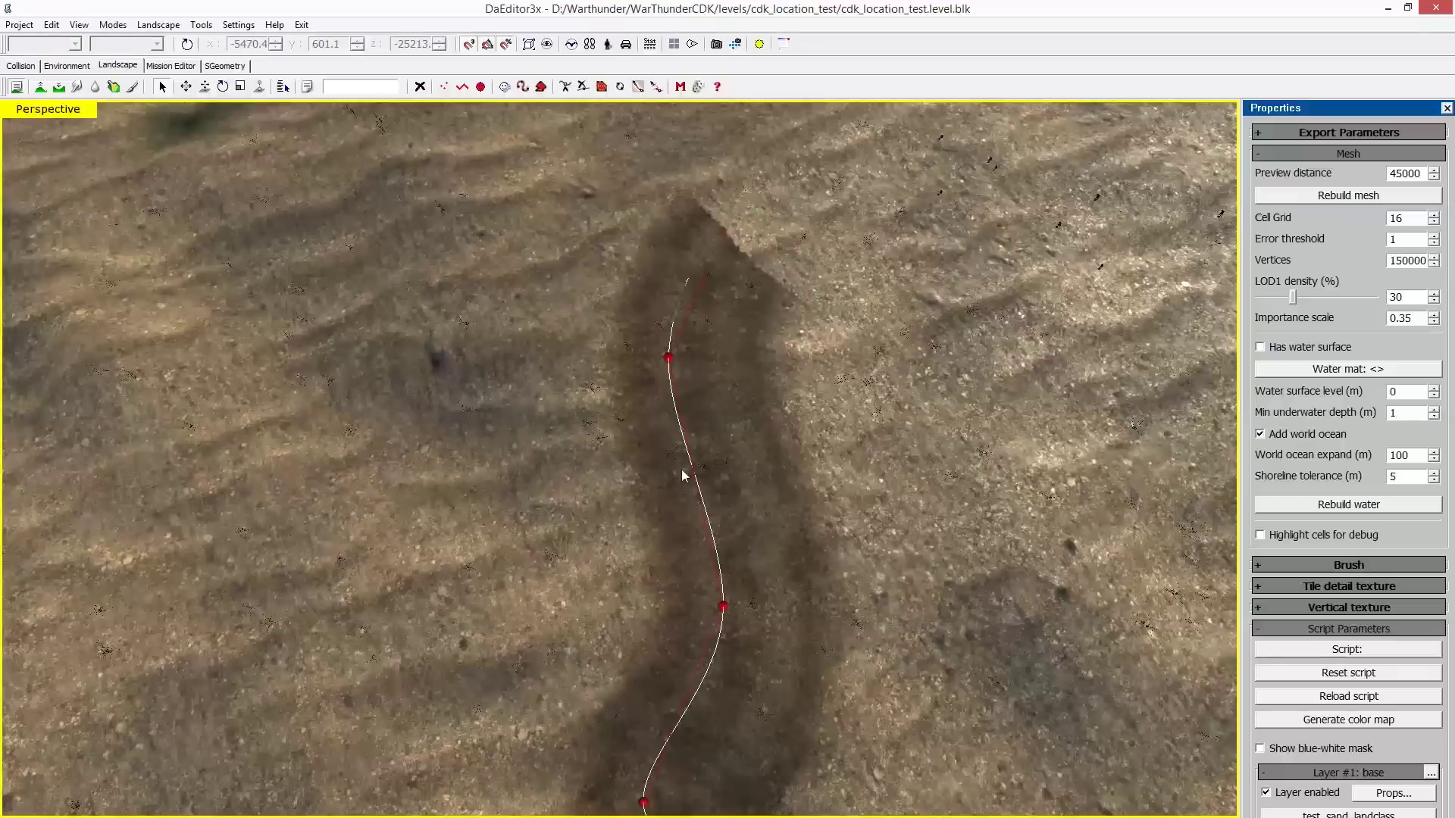
key("alt+Tab")
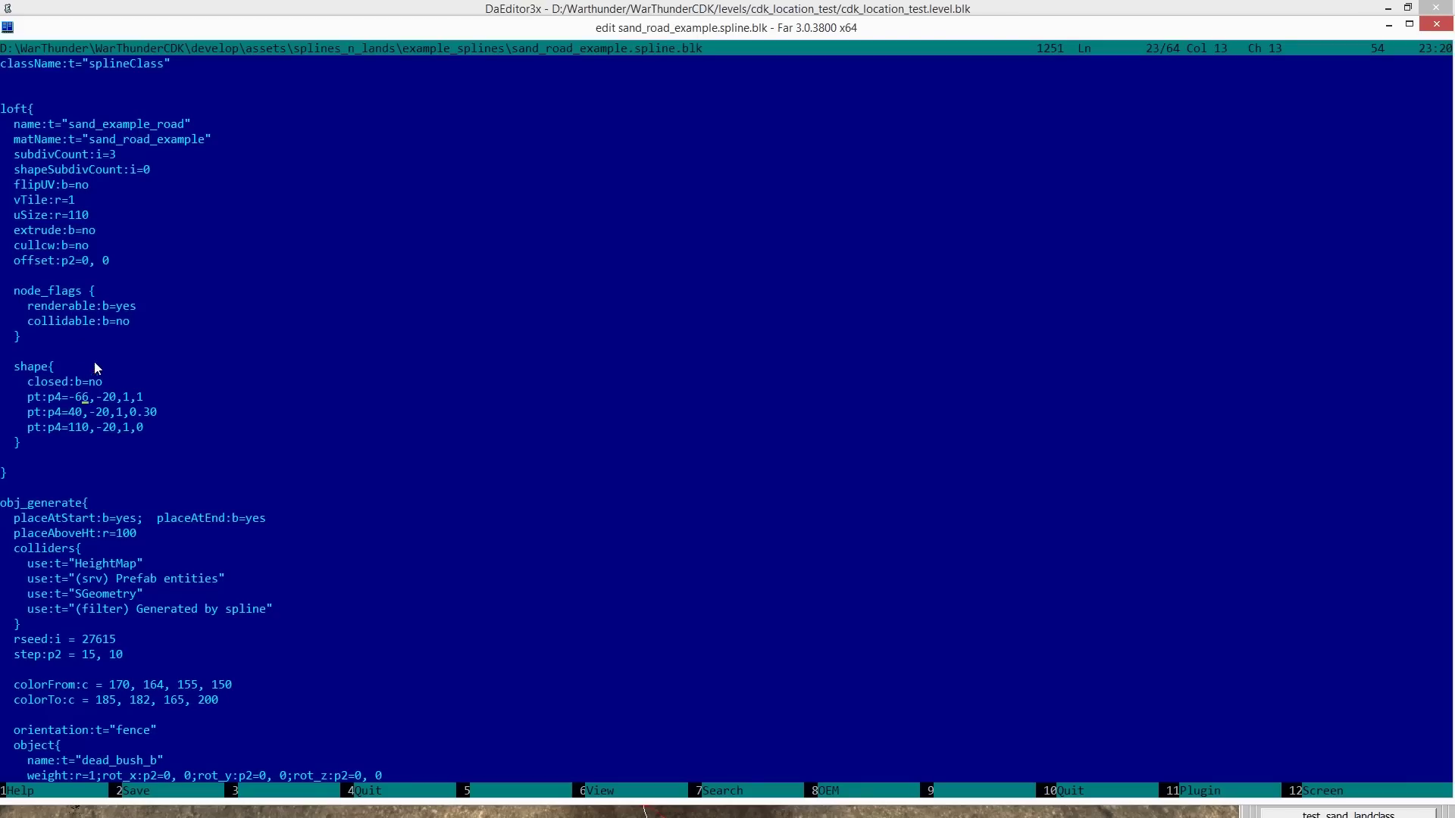
key("alt+Tab")
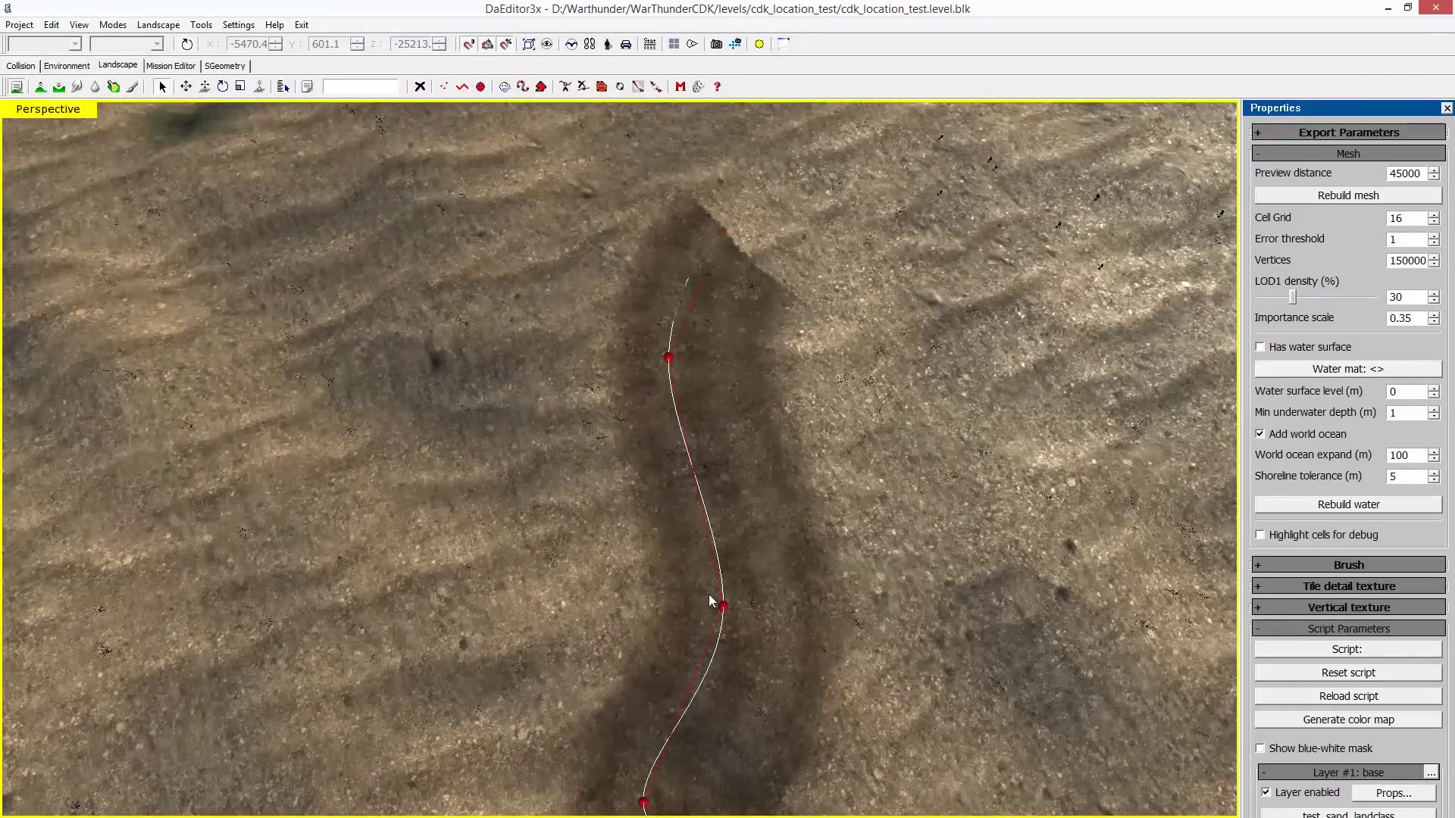
key("alt+Tab")
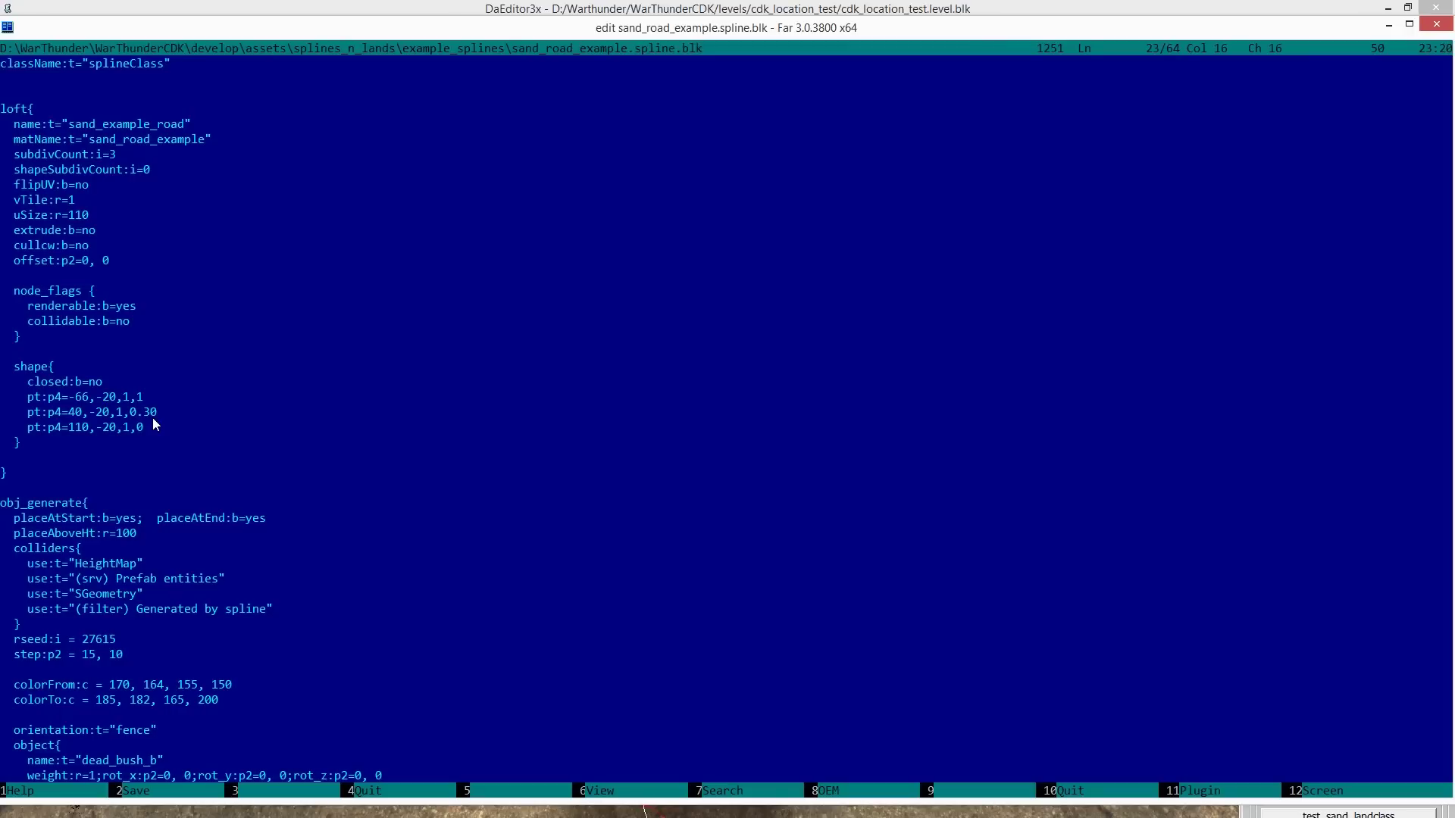
Delete the first shape point line, pt:p4=-66,-20,1,1, including its empty line.
key("shift+Home")
key("shift+End")
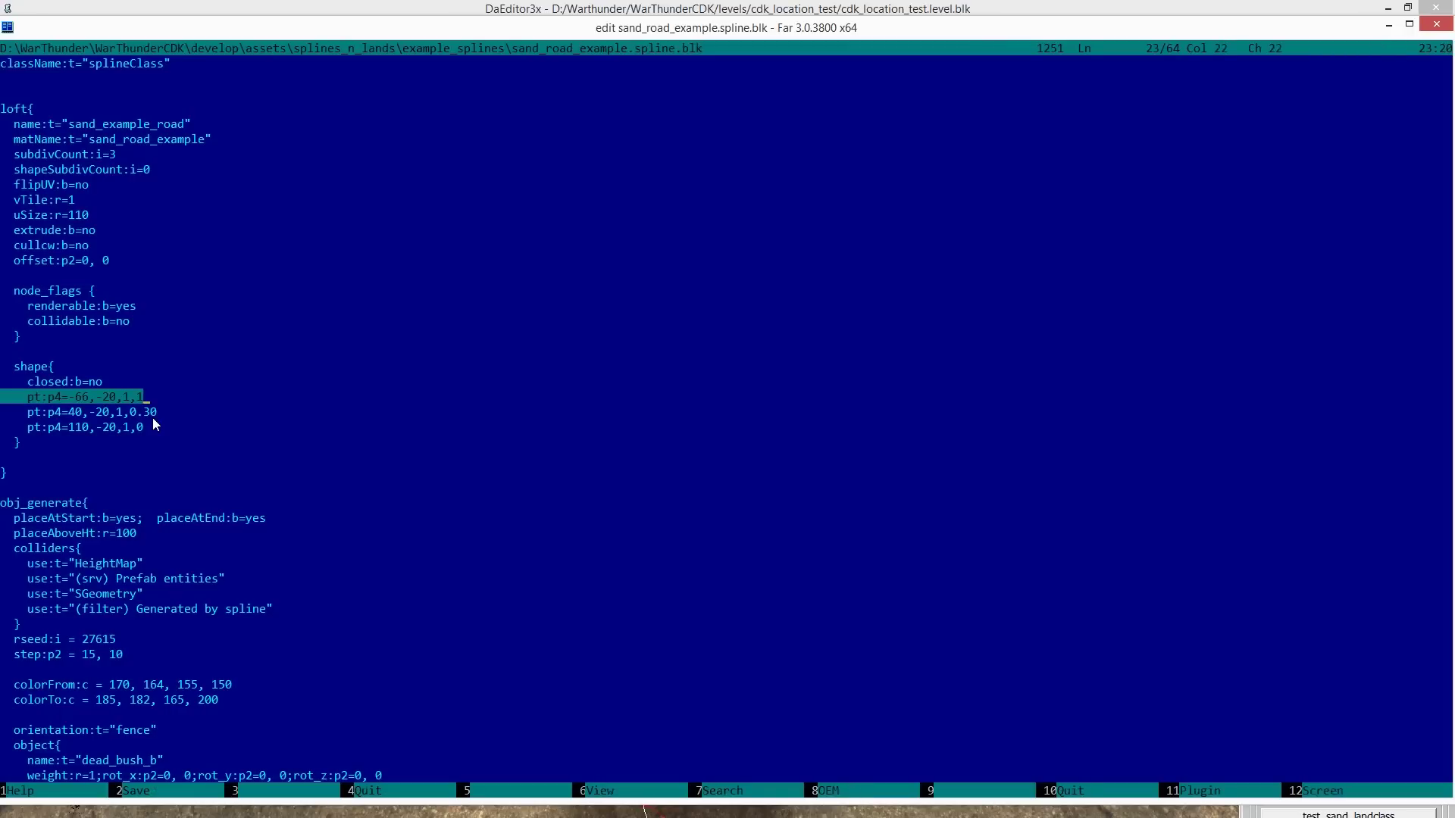
key("Delete")
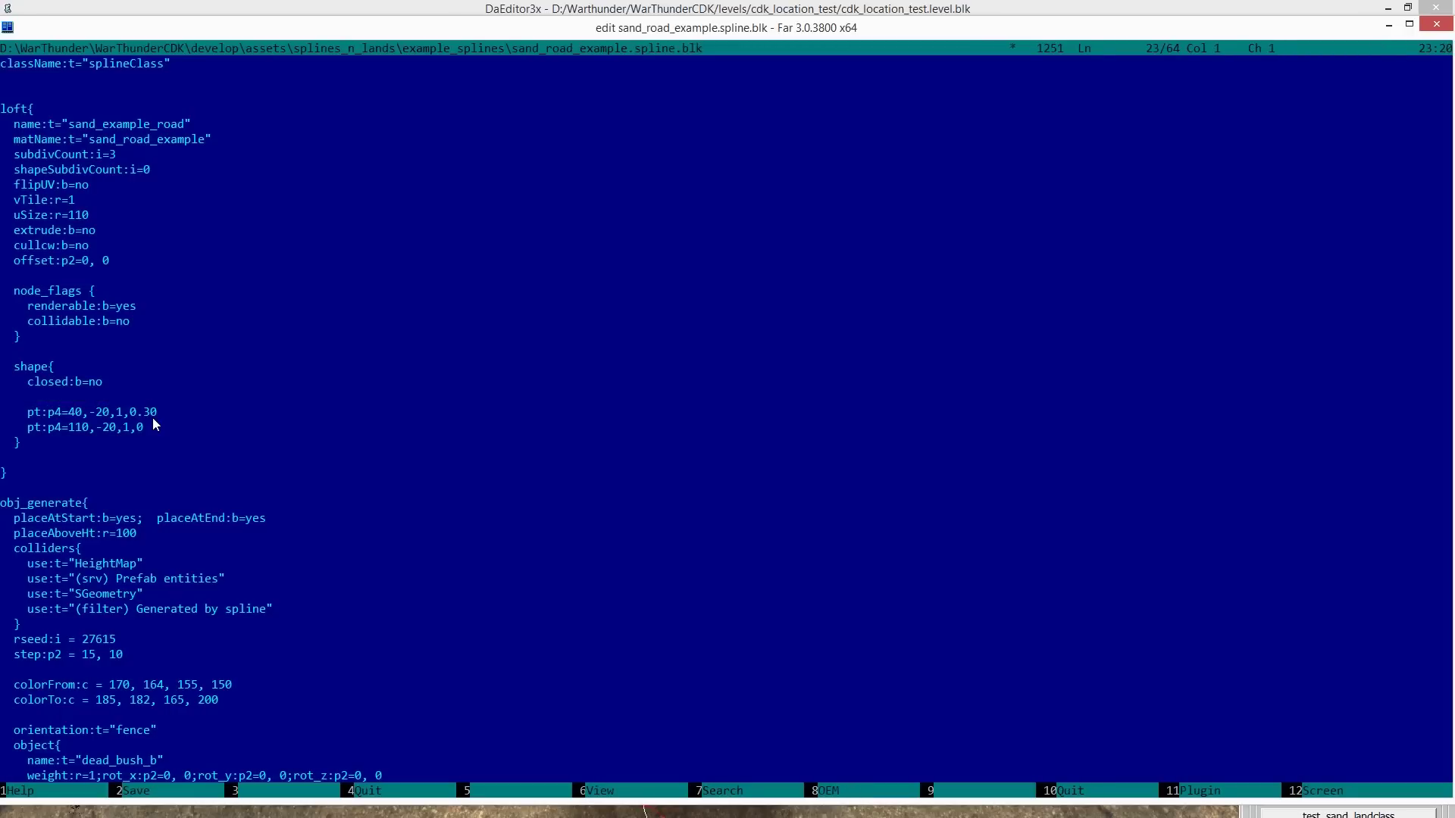
key("Delete")
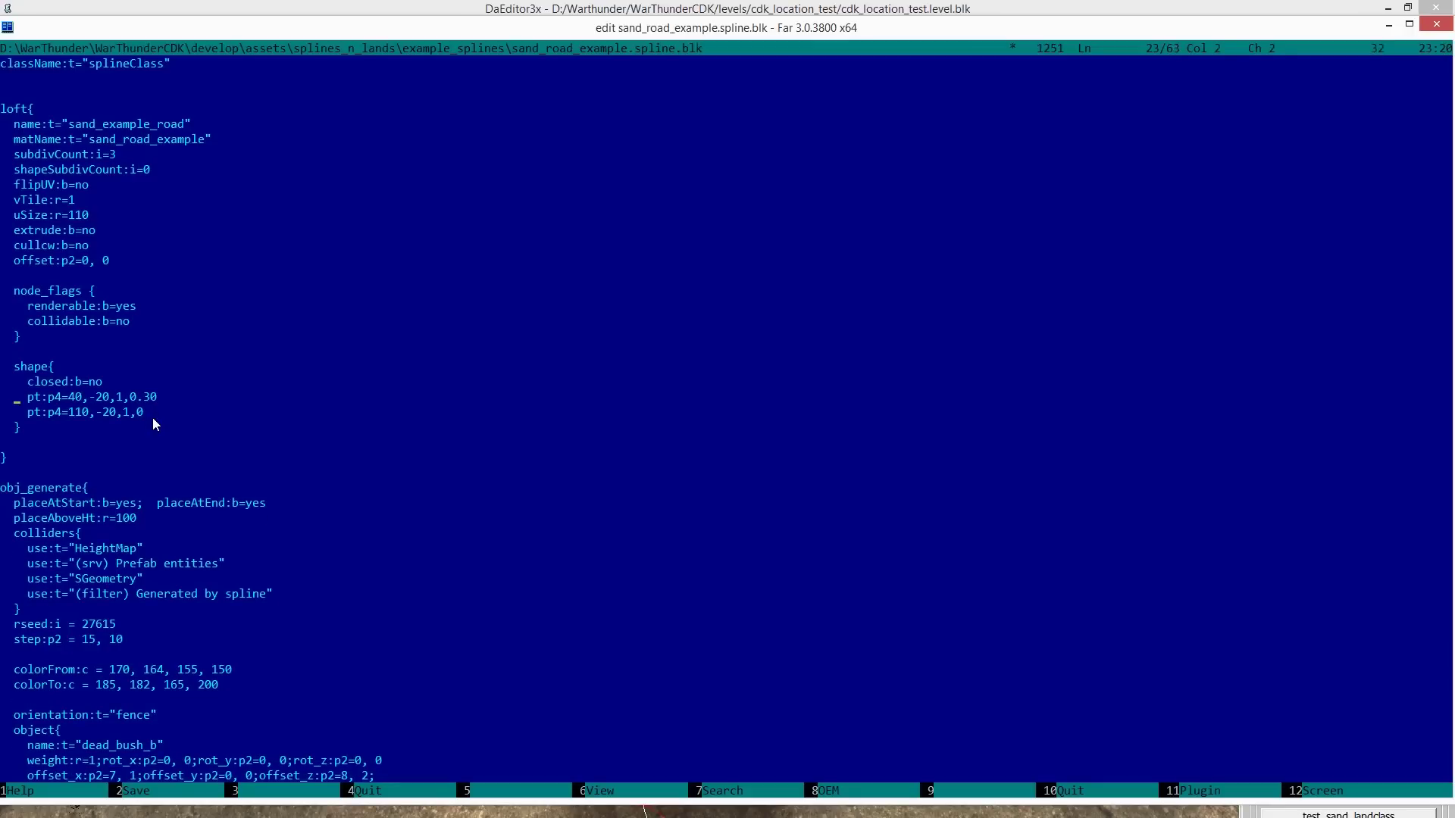
Change the two remaining shape points to pt:p4=-10,0,1,0.30 and pt:p4=10,0,1,0.
key("Right")
key("Right")
key("Right")
key("Right")
key("Right")
key("Right")
key("Right")
key("Right")
key("Right")
key("shift")
key("Right")
key("Right")
key("Right")
key("Right")
key("BackSpace")
key("BackSpace")
key("Right")
key("shift+Right")
key("shift+Right")
key("Delete")
key("BackSpace")
type("-1")
key("BackSpace")
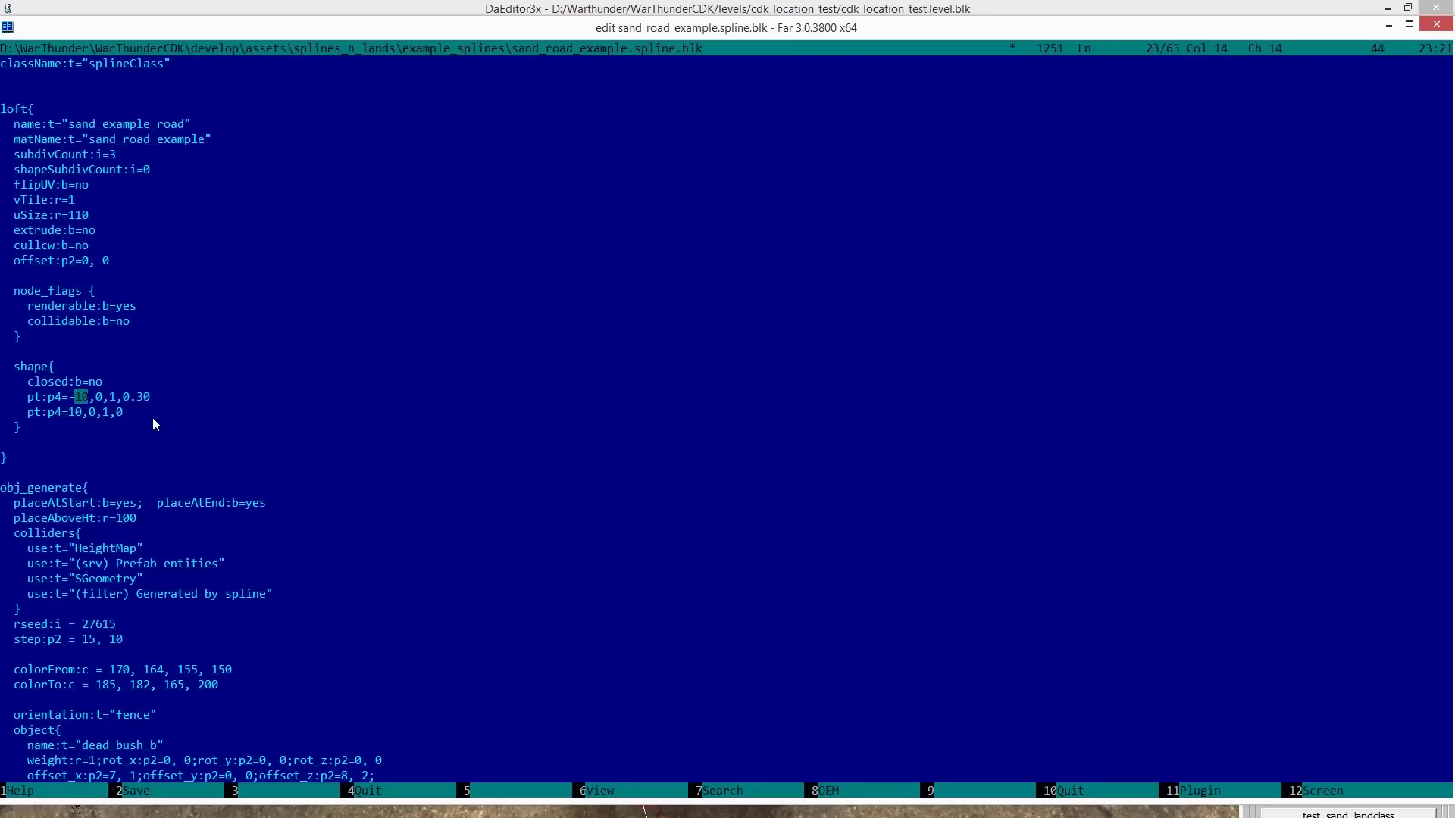
Set the first coordinates of the two shape points to -7 and 7, save the file, and switch back to DaEditor3x.
key("Delete")
key("Delete")
type("7")
key("Down")
key("shift+Left")
key("shift+Left")
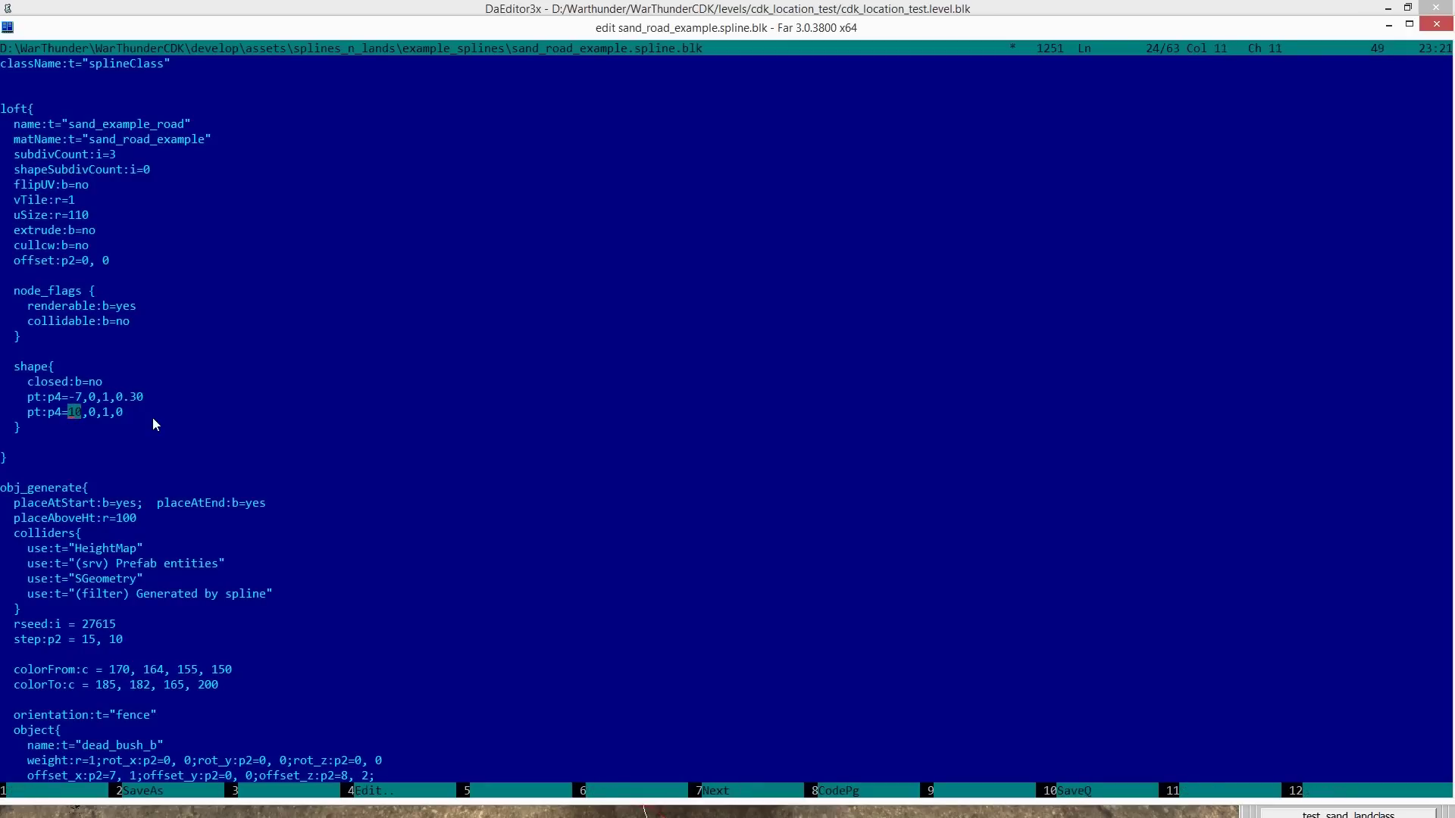
type("7")
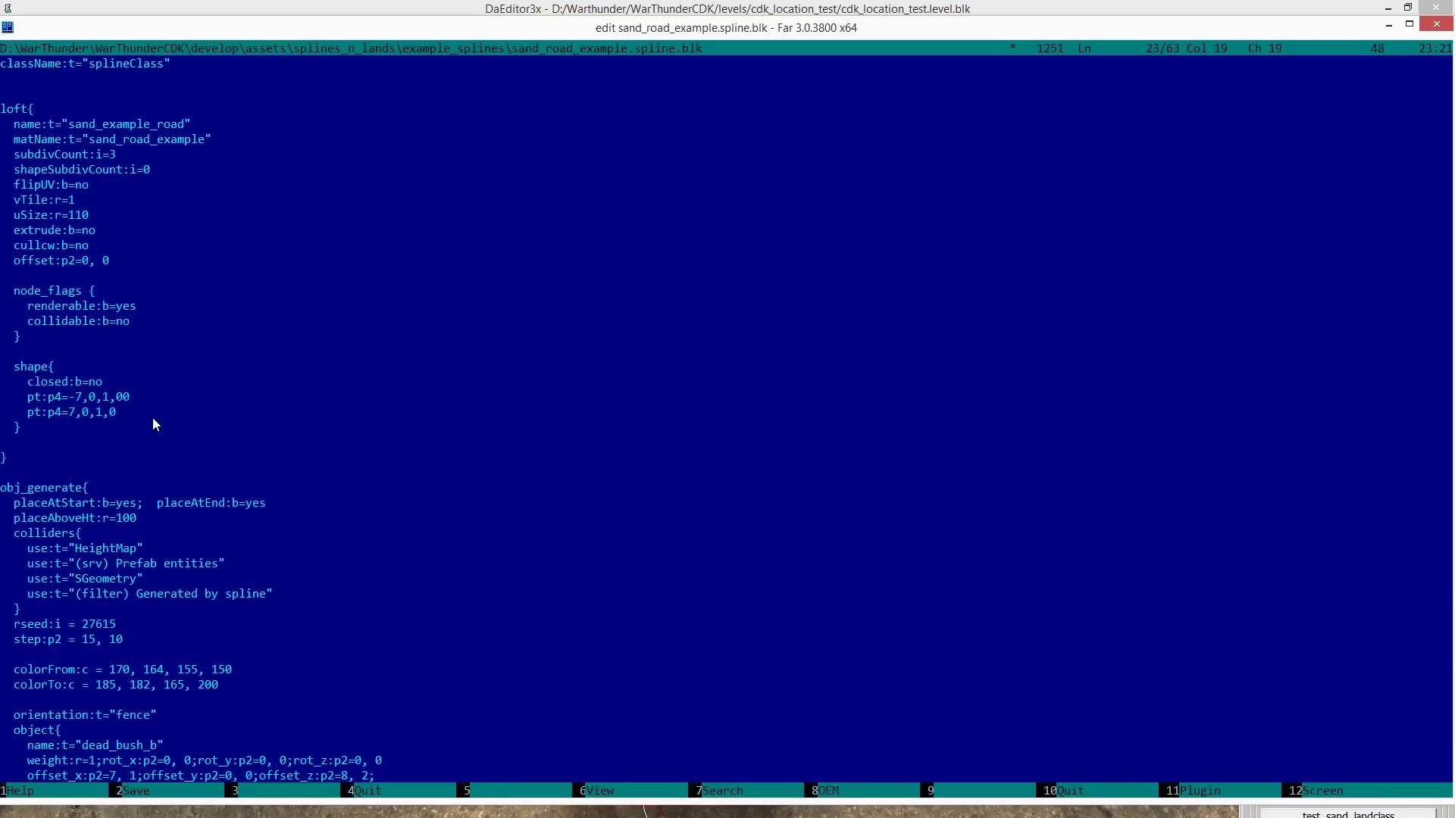
key("shift+Left")
key("Escape")
key("alt+Tab")
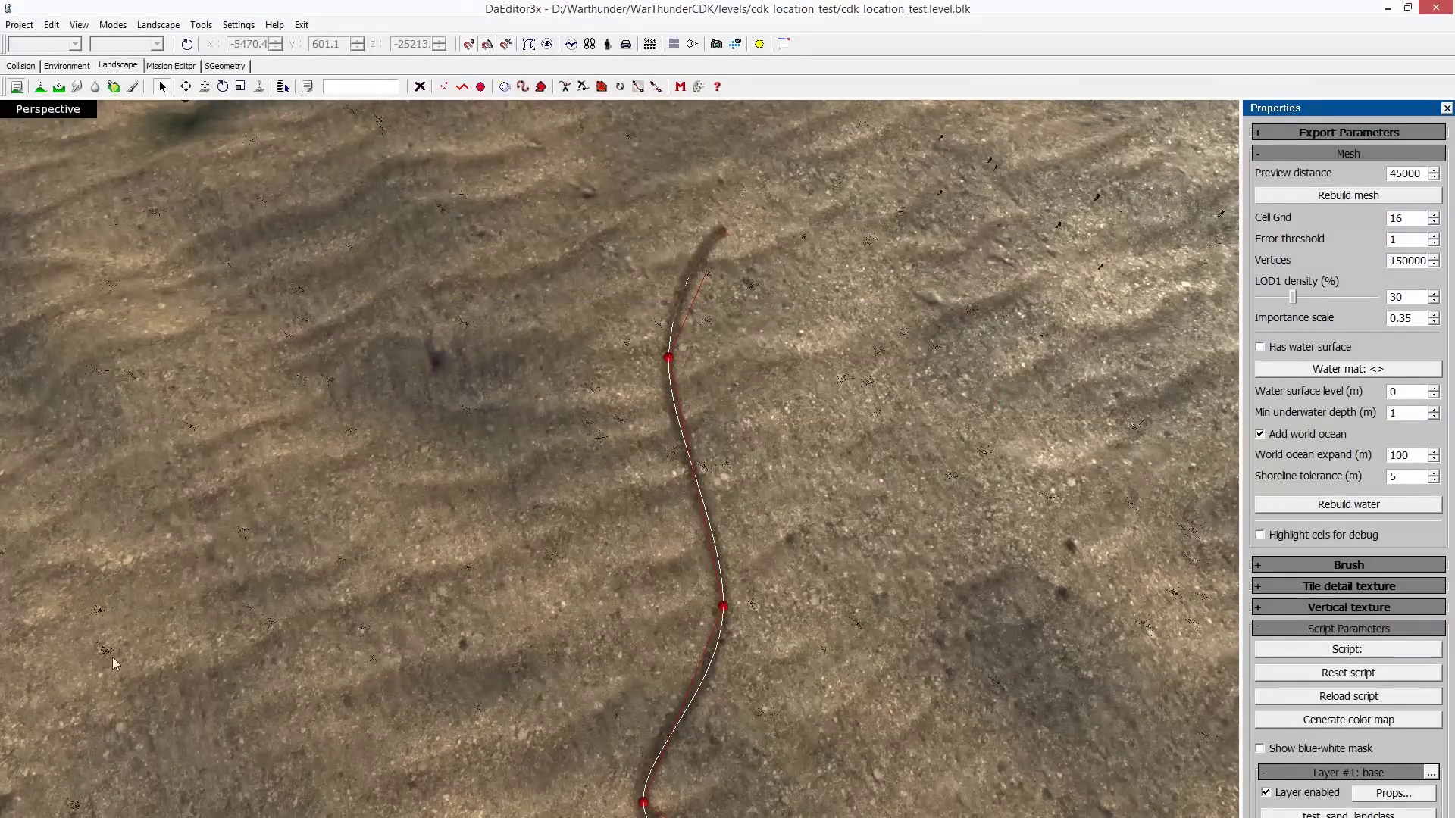
Fly along the road spline and examine its new width, surface and roadside bushes at ground level and from above.
key("space")
key("s")
key("w")
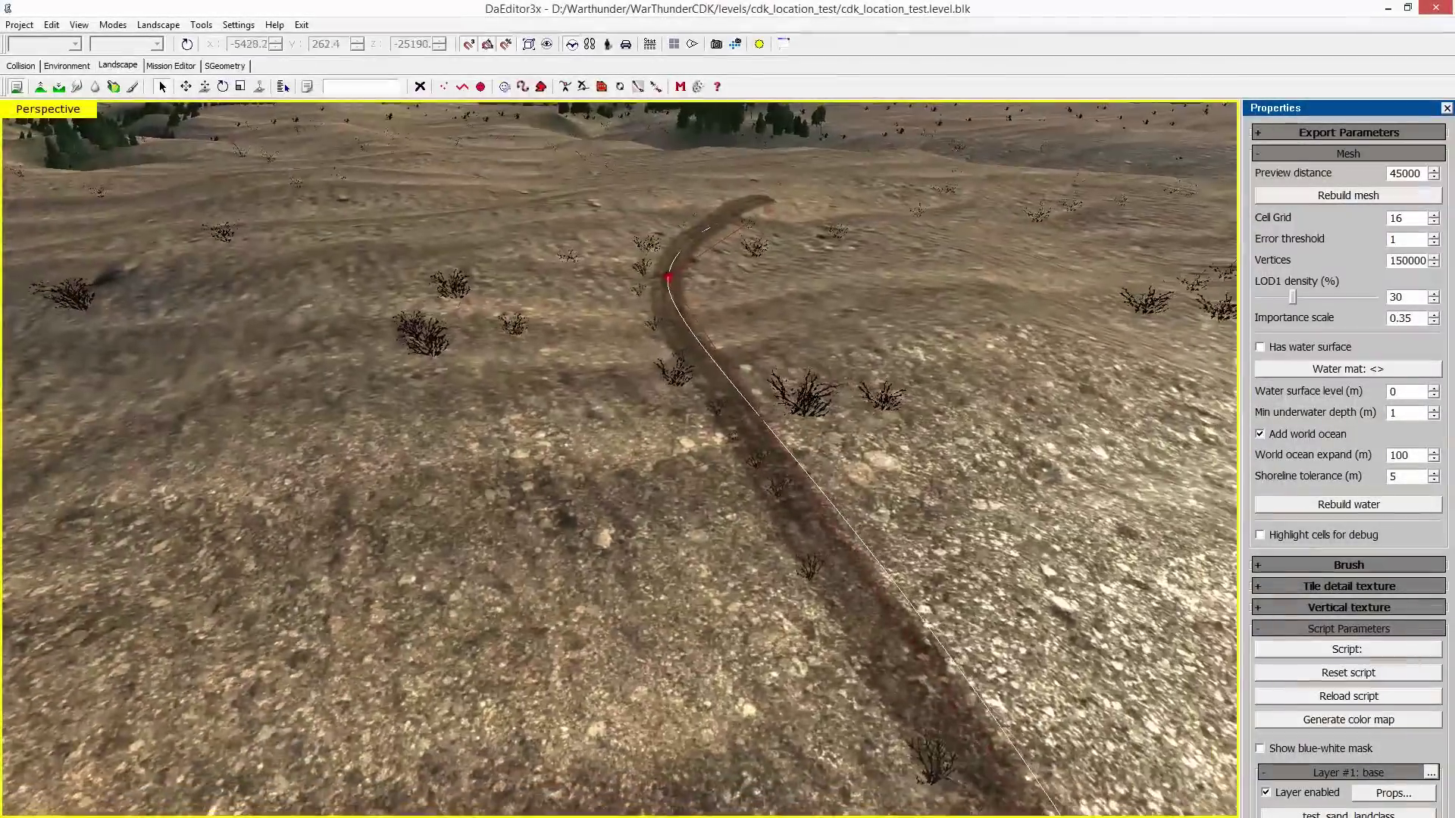
key("s")
key("w")
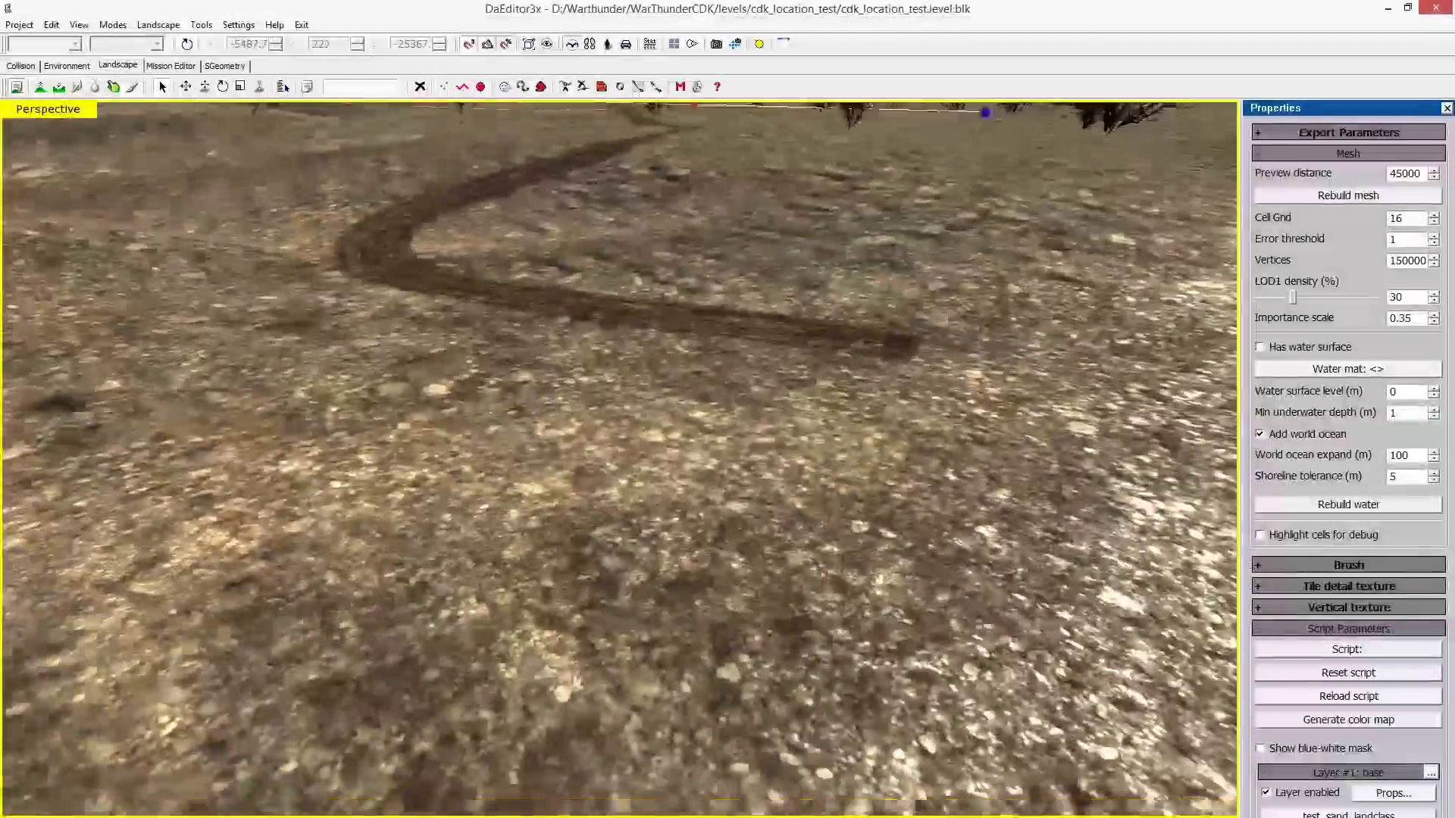
key("w")
key("e")
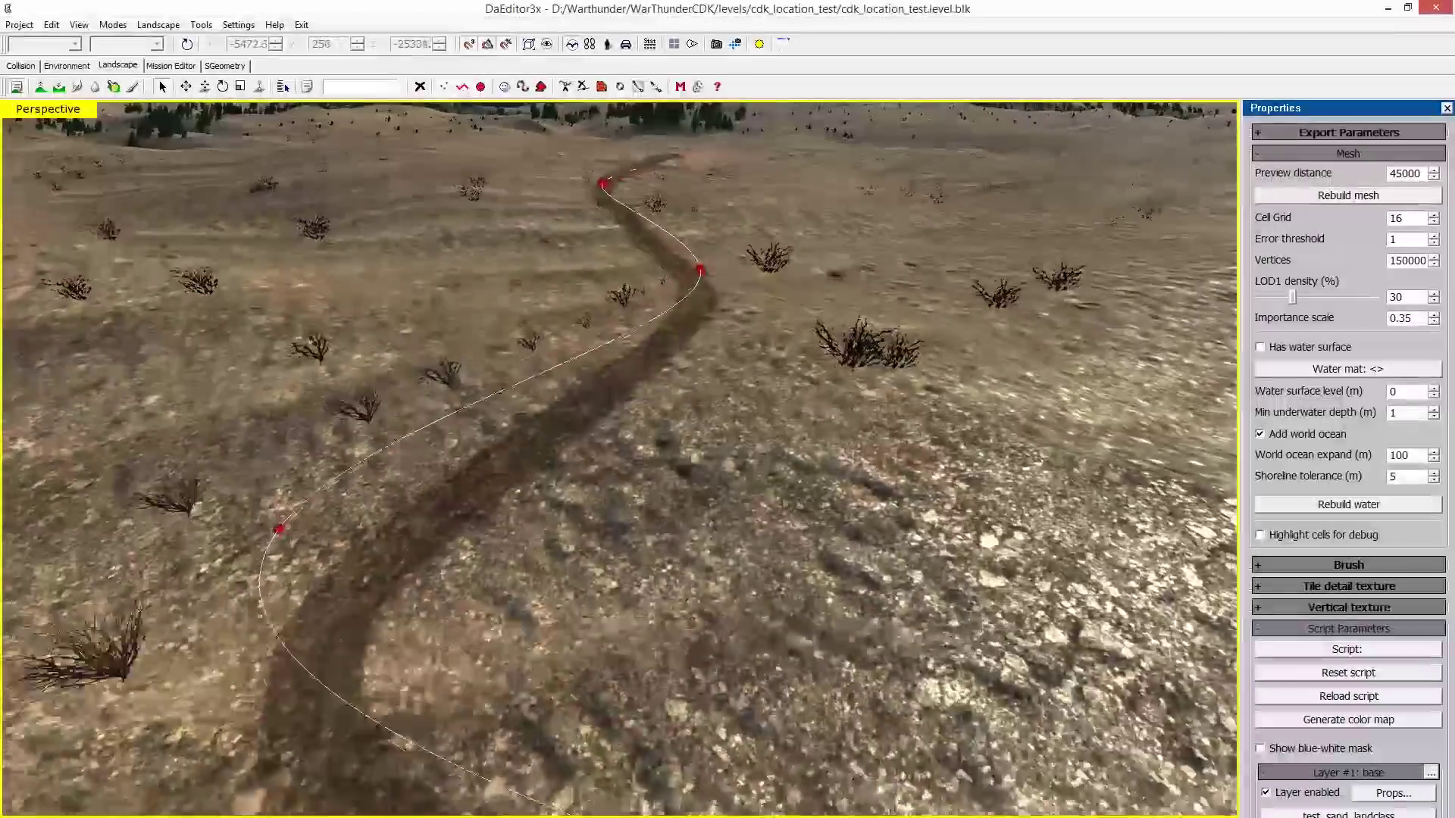
key("w")
key("e")
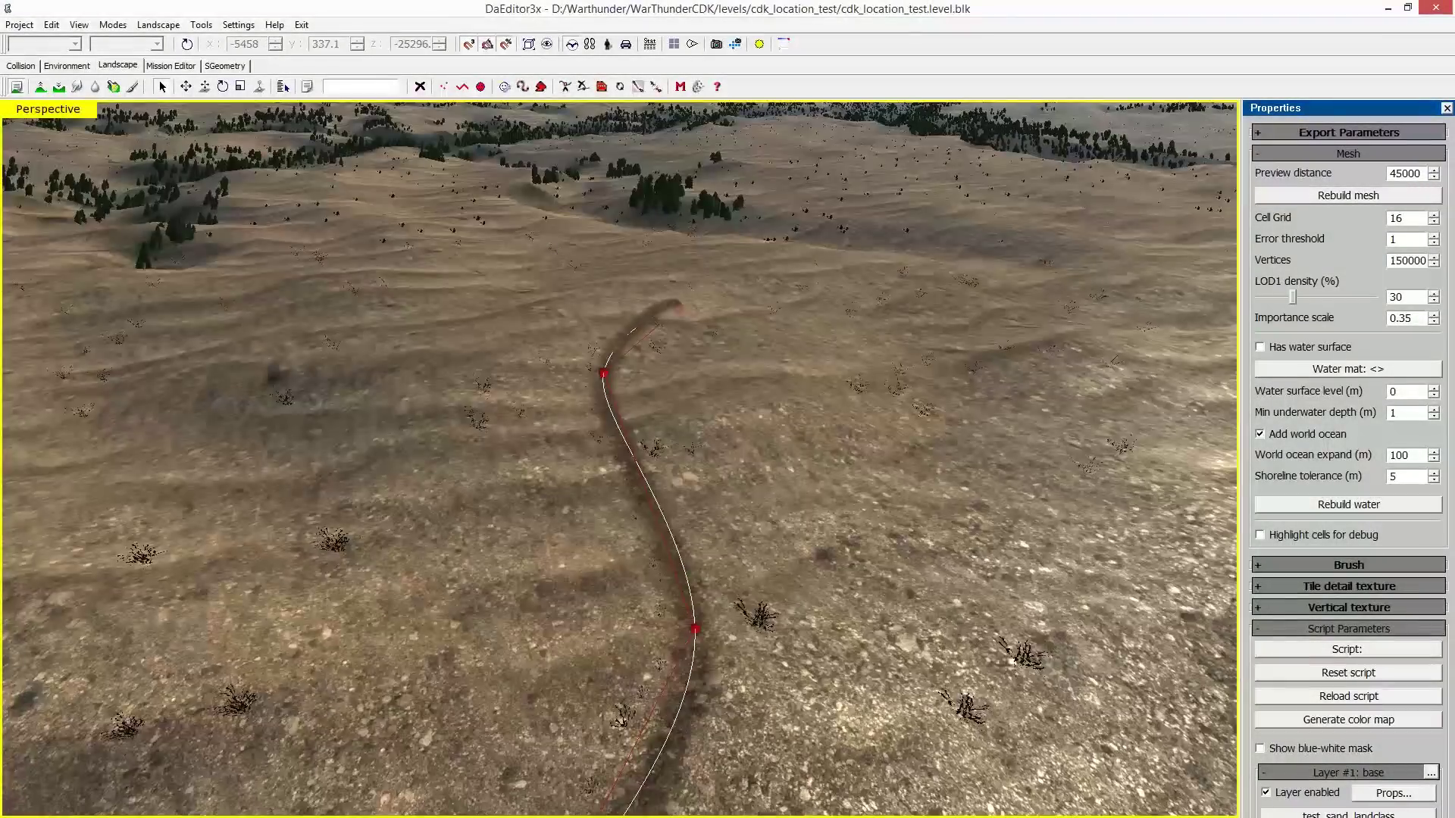
key("s")
key("s")
key("w")
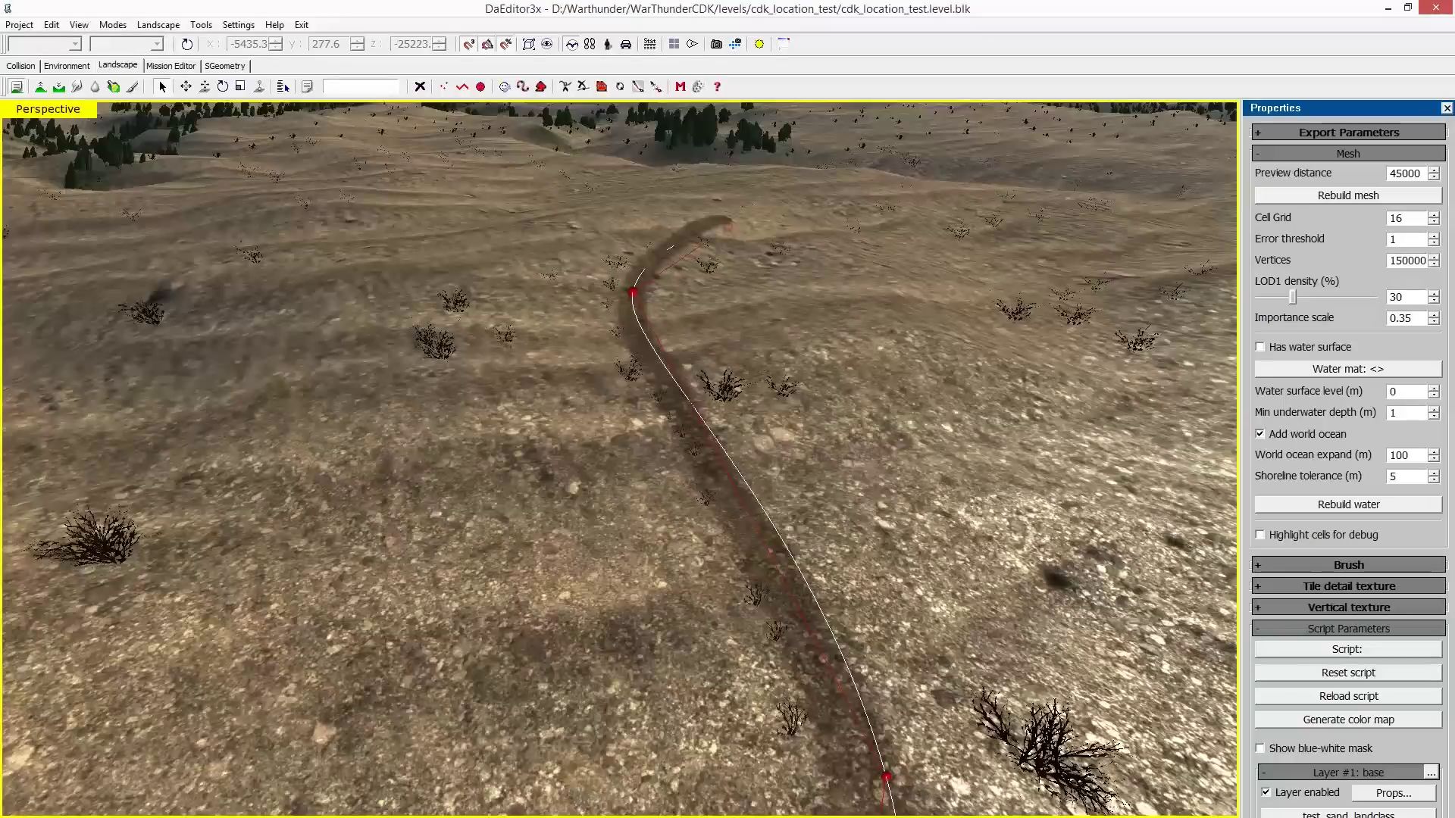
key("s")
key("w")
key("e")
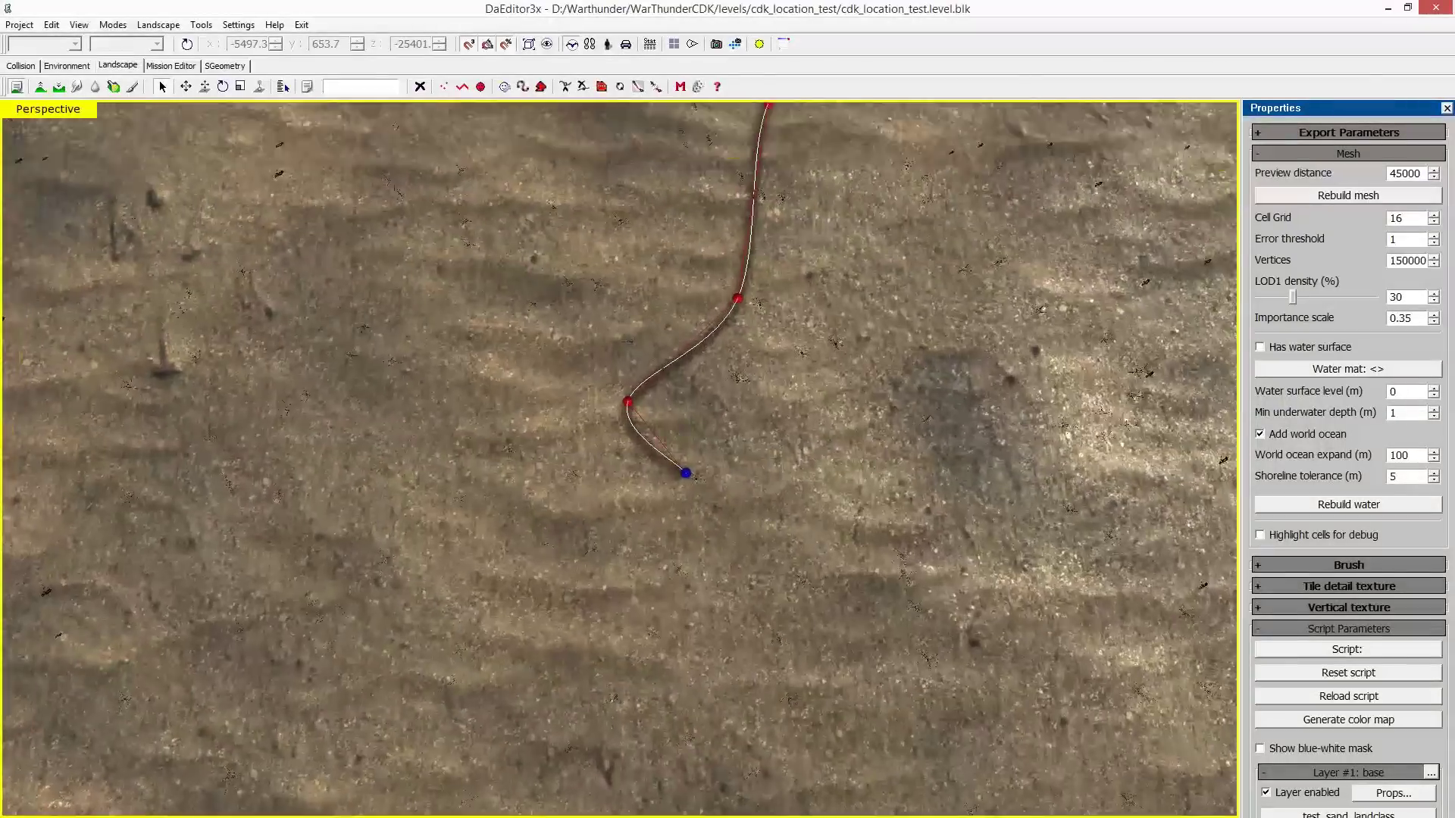
key("w")
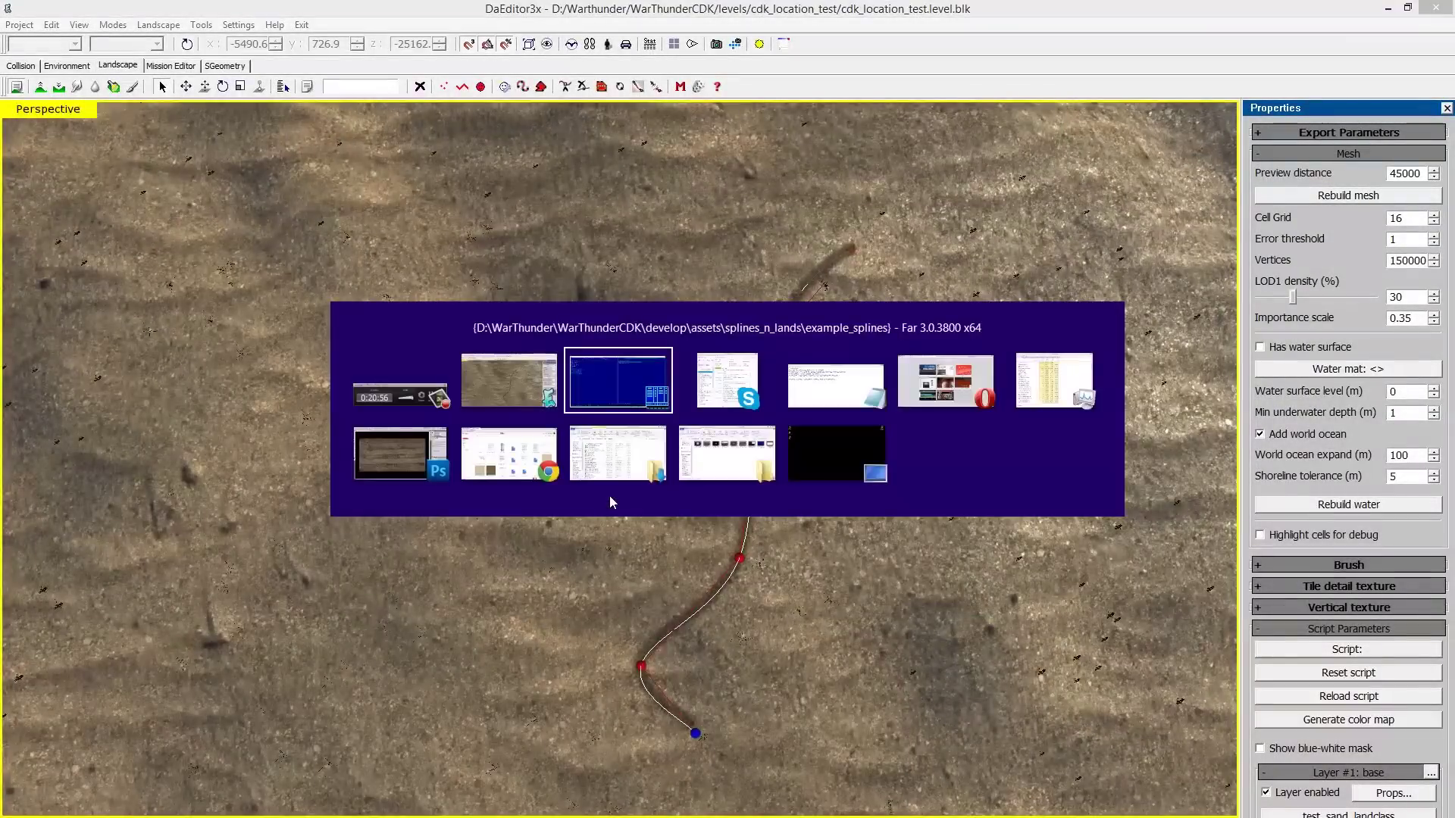
key("alt+Tab")
key("alt+Tab")
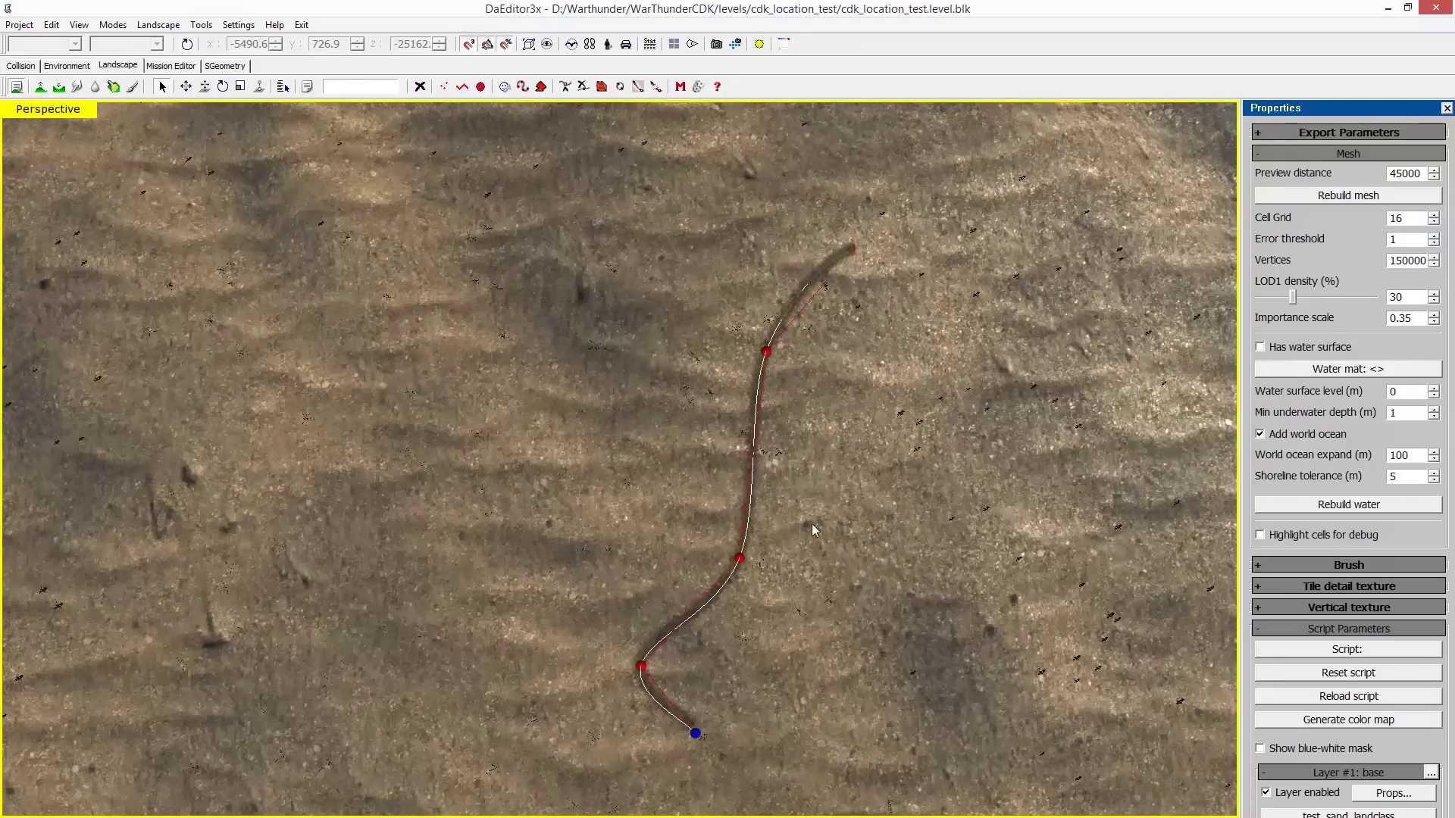
Set the opacity of the road spline's point at the middle bend to 0.44 and lower the blue start point's opacity.
left_click(739, 559)
key("p")
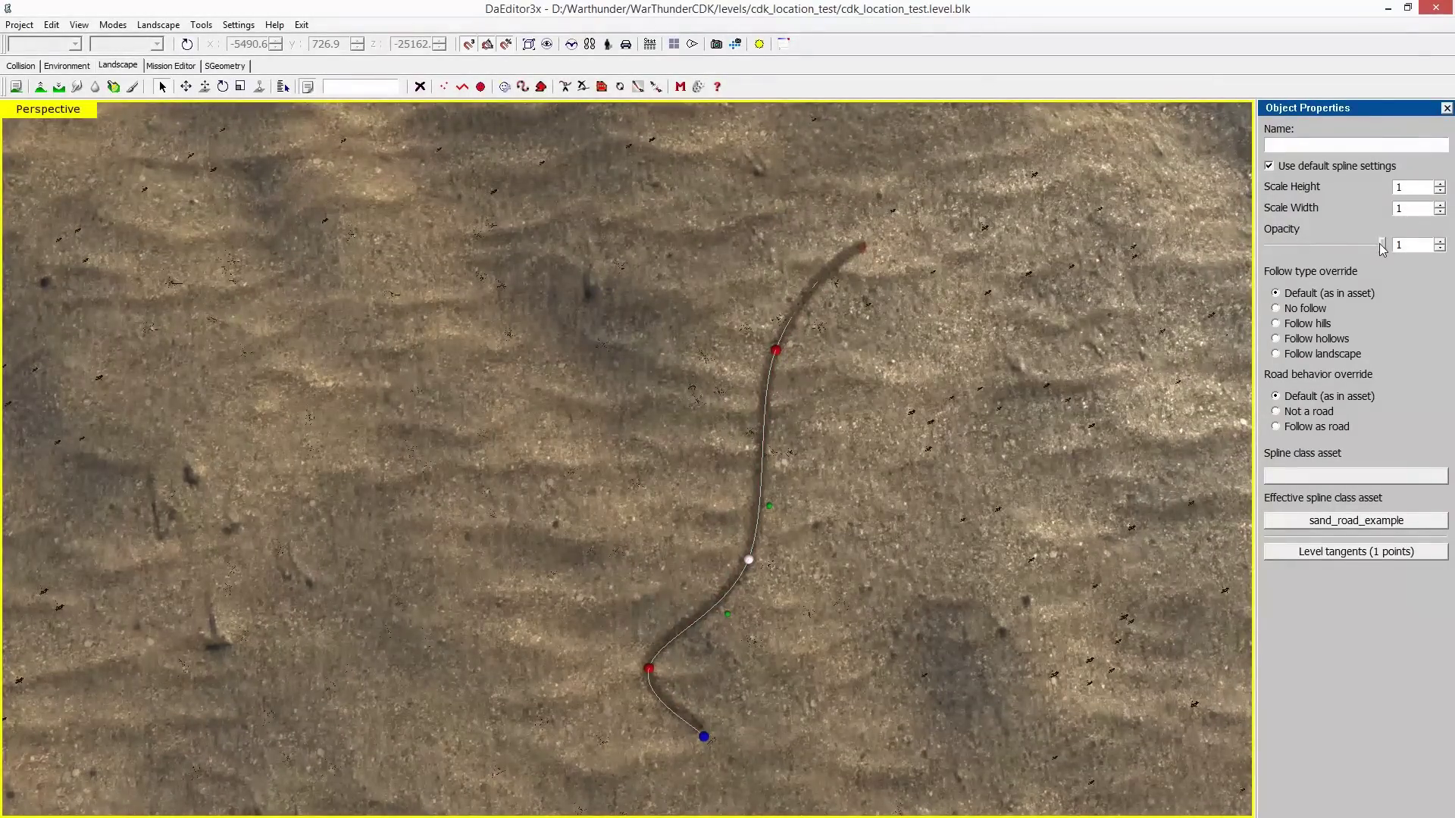
left_click_drag(1382, 248, 1320, 260)
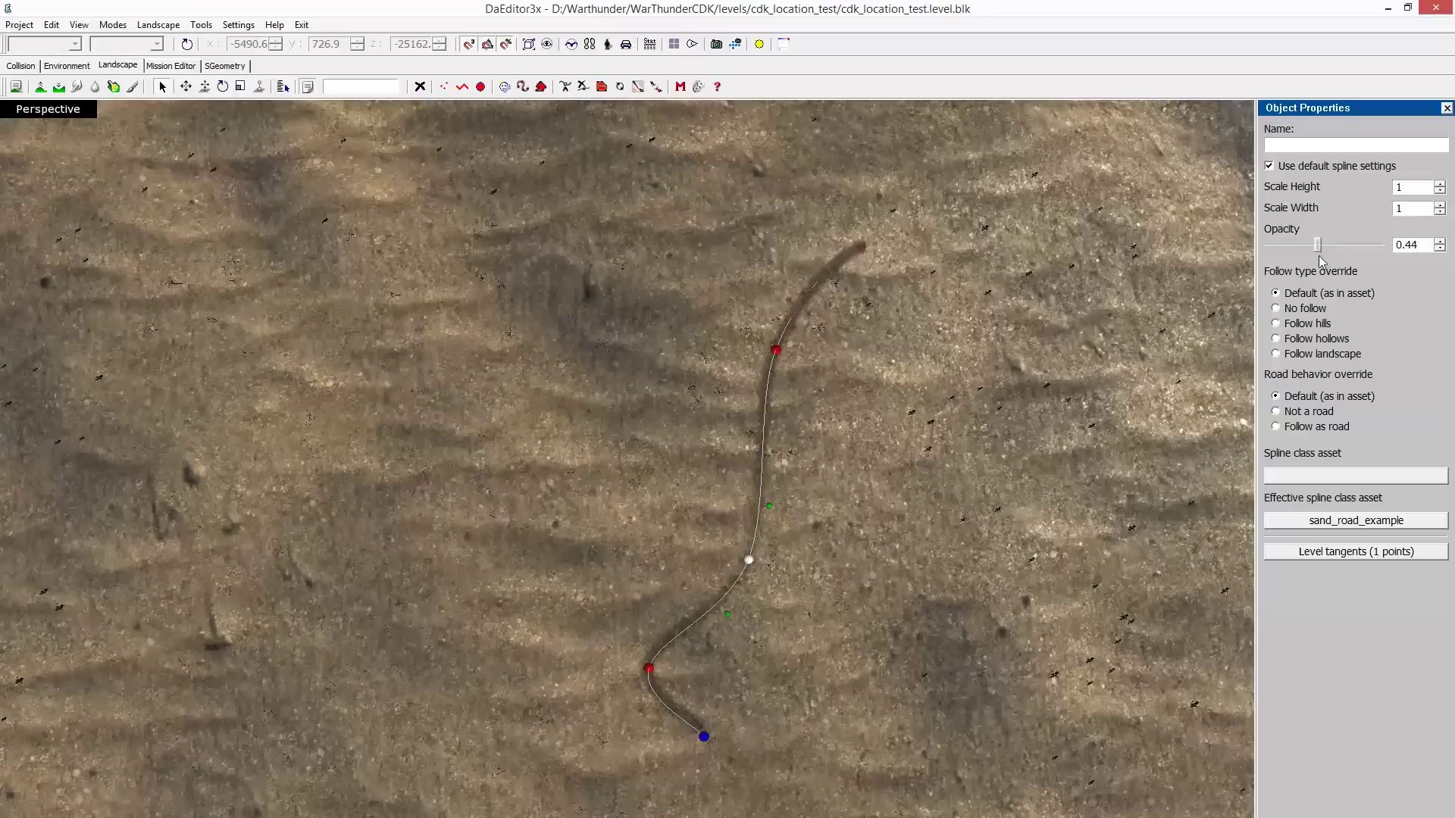
left_click(704, 735)
left_click_drag(1385, 252, 1286, 265)
left_click(888, 278)
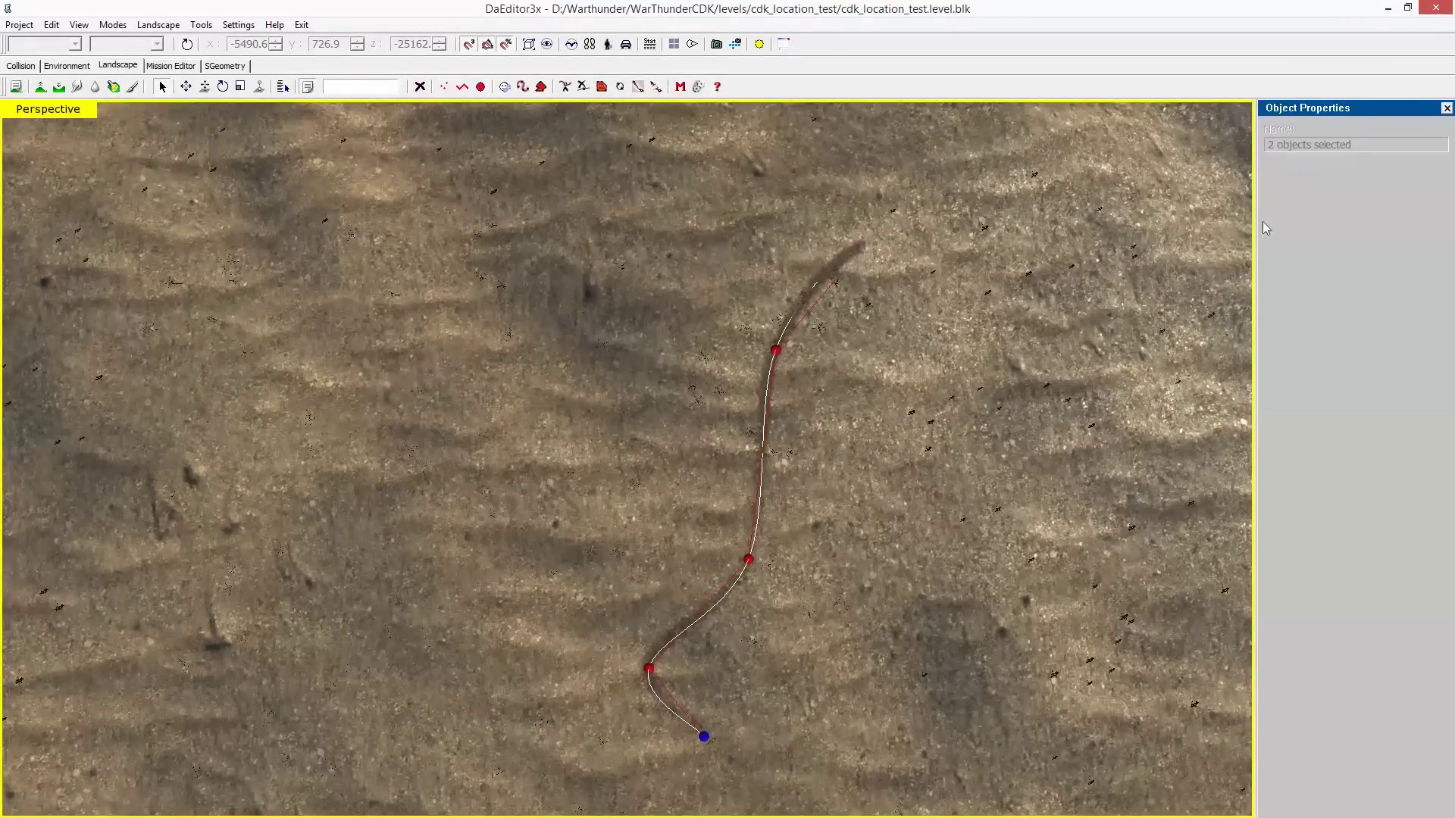
left_click(806, 272)
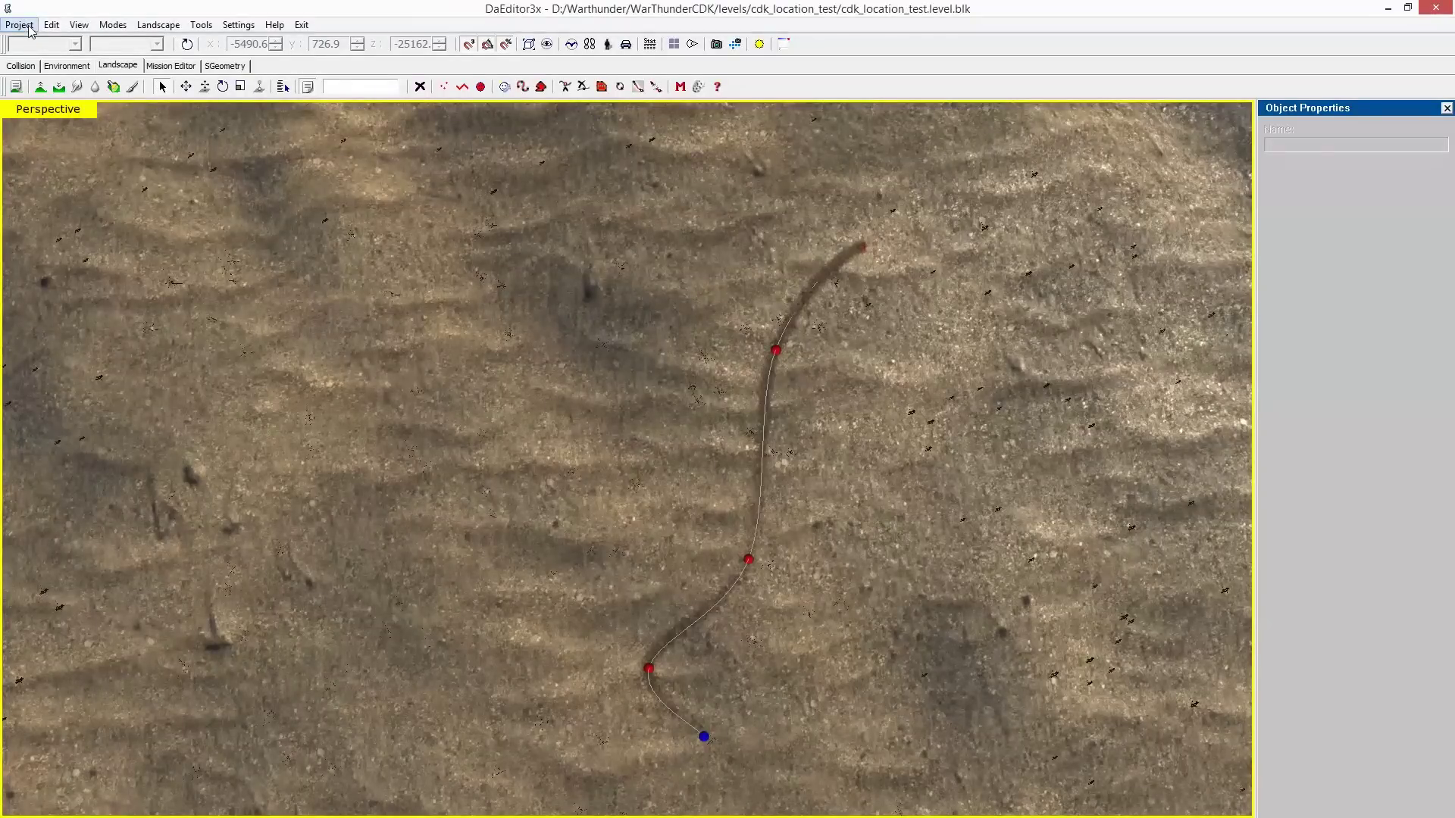
Export the level to the game with the preselected plugins, saving over cdk_location_test.bin in the pkg_local levels folder.
key("space")
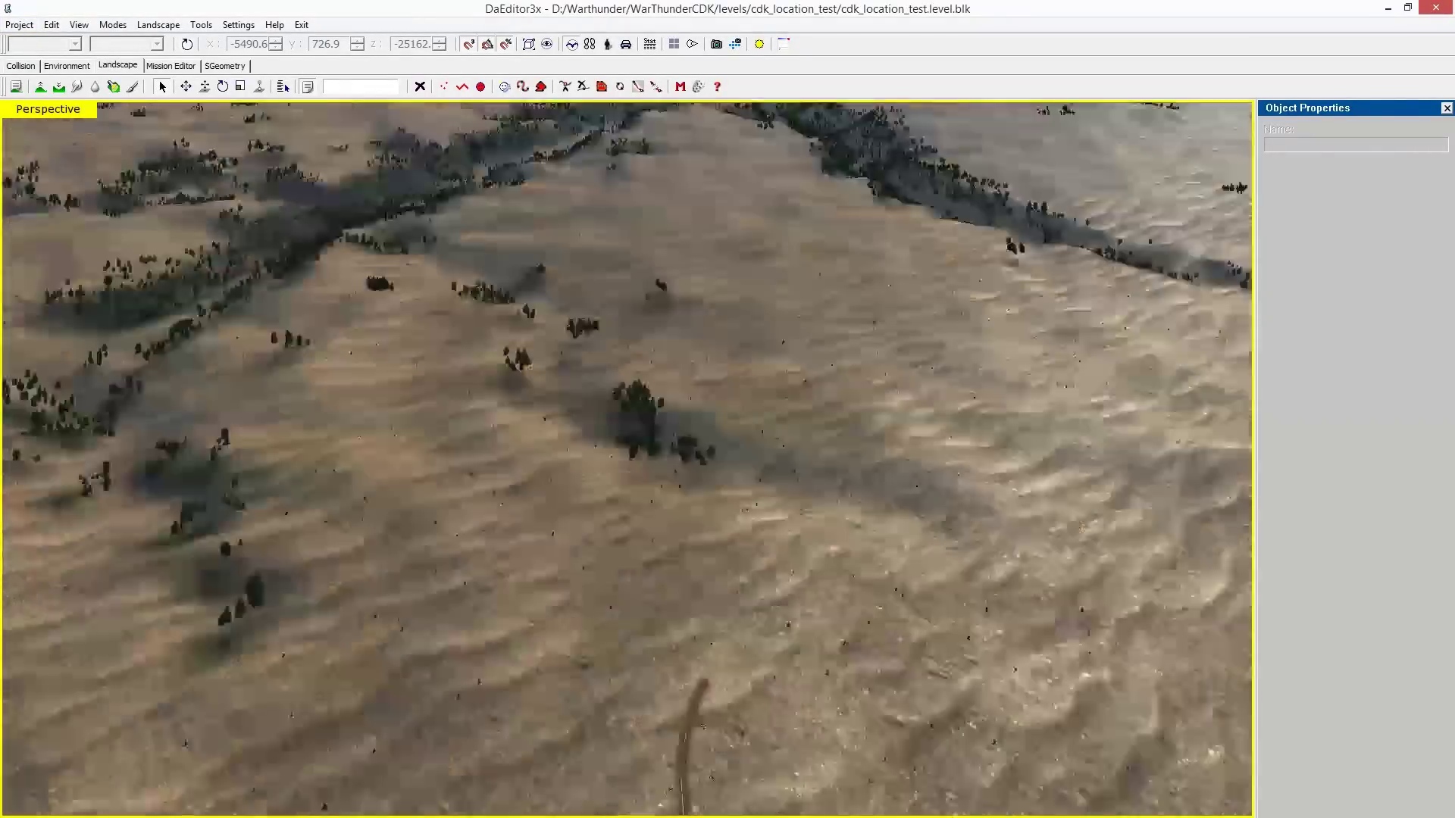
key("s")
key("space")
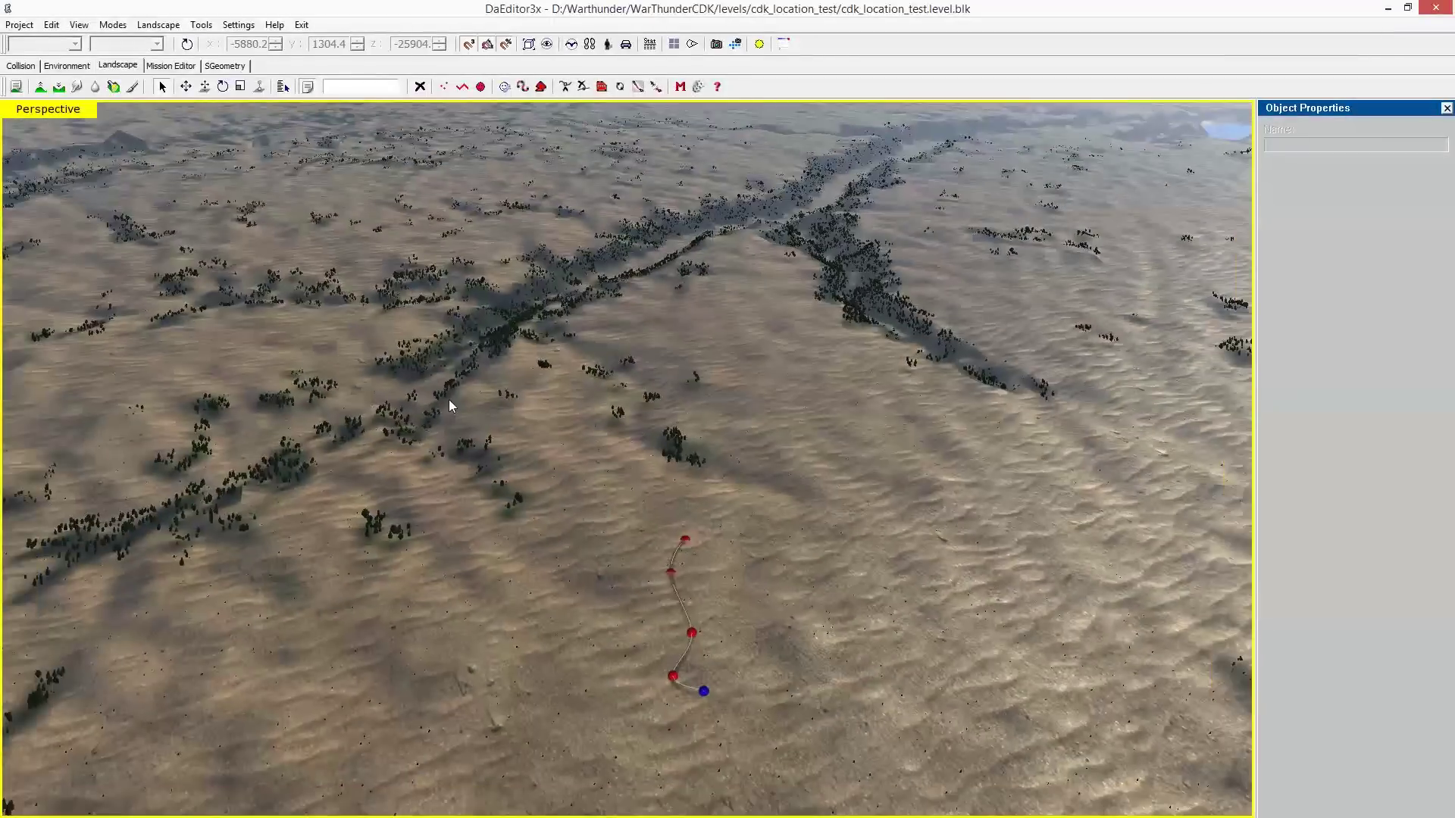
left_click(19, 24)
left_click(75, 81)
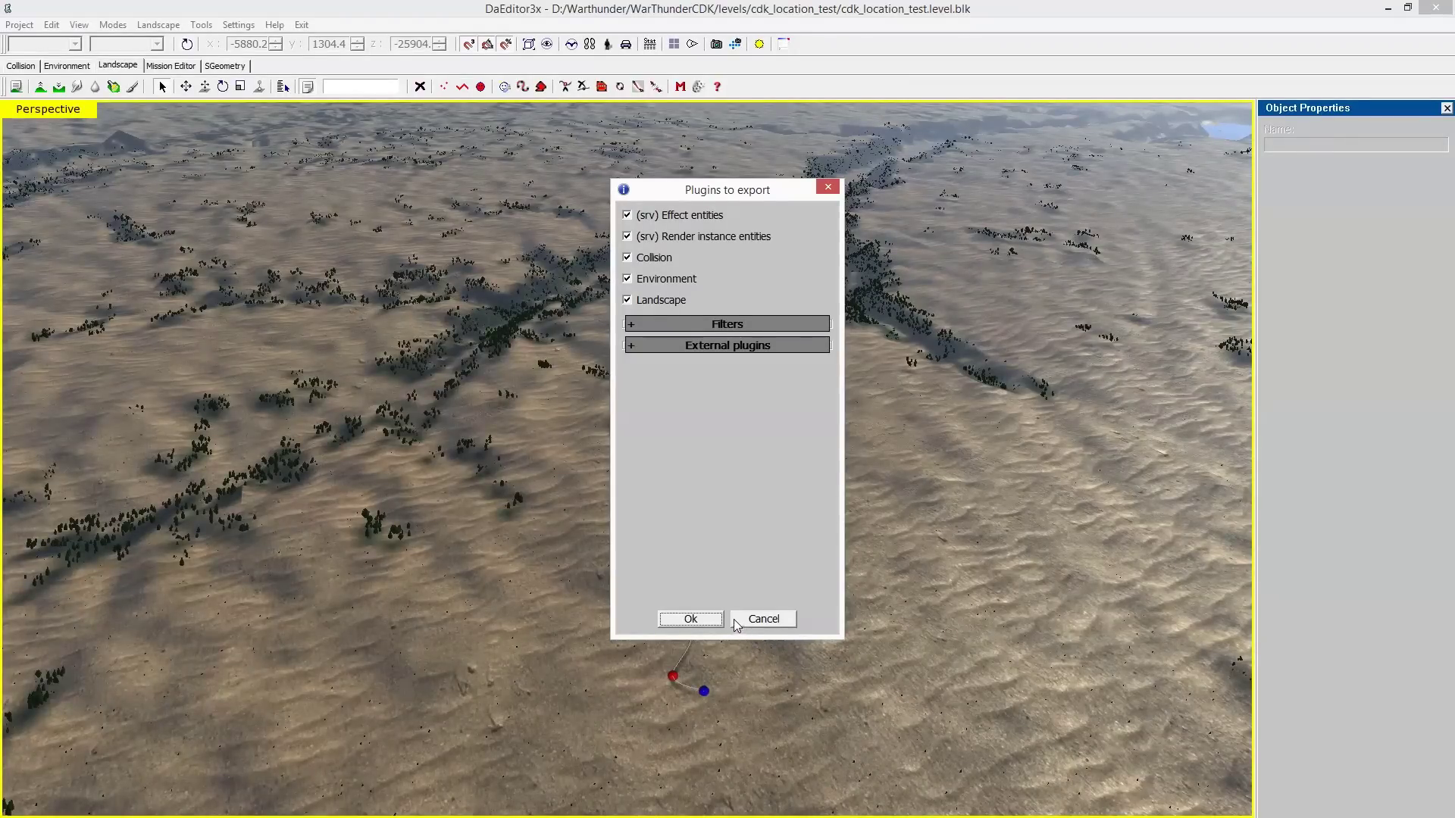
left_click(690, 619)
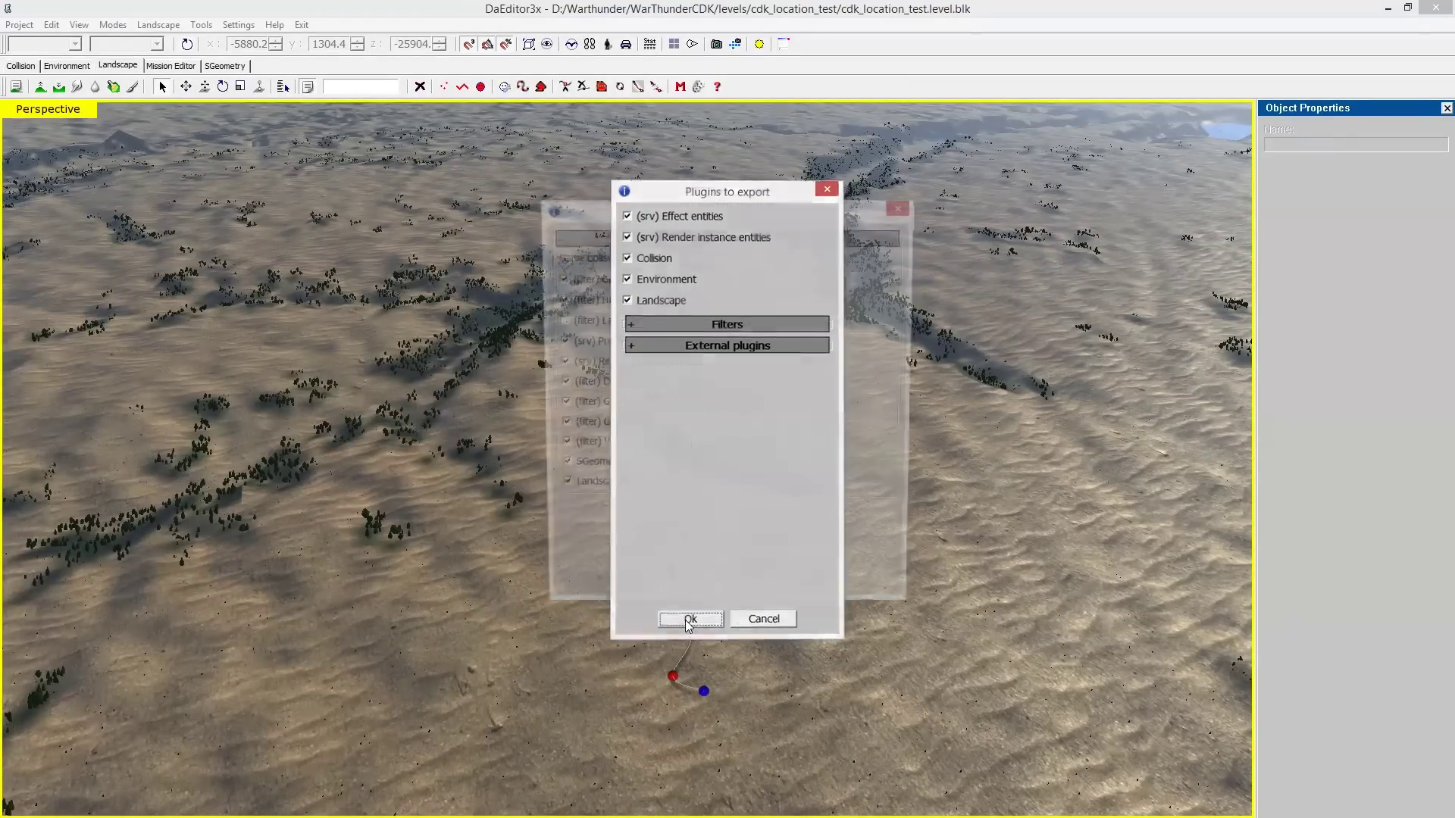
left_click(688, 603)
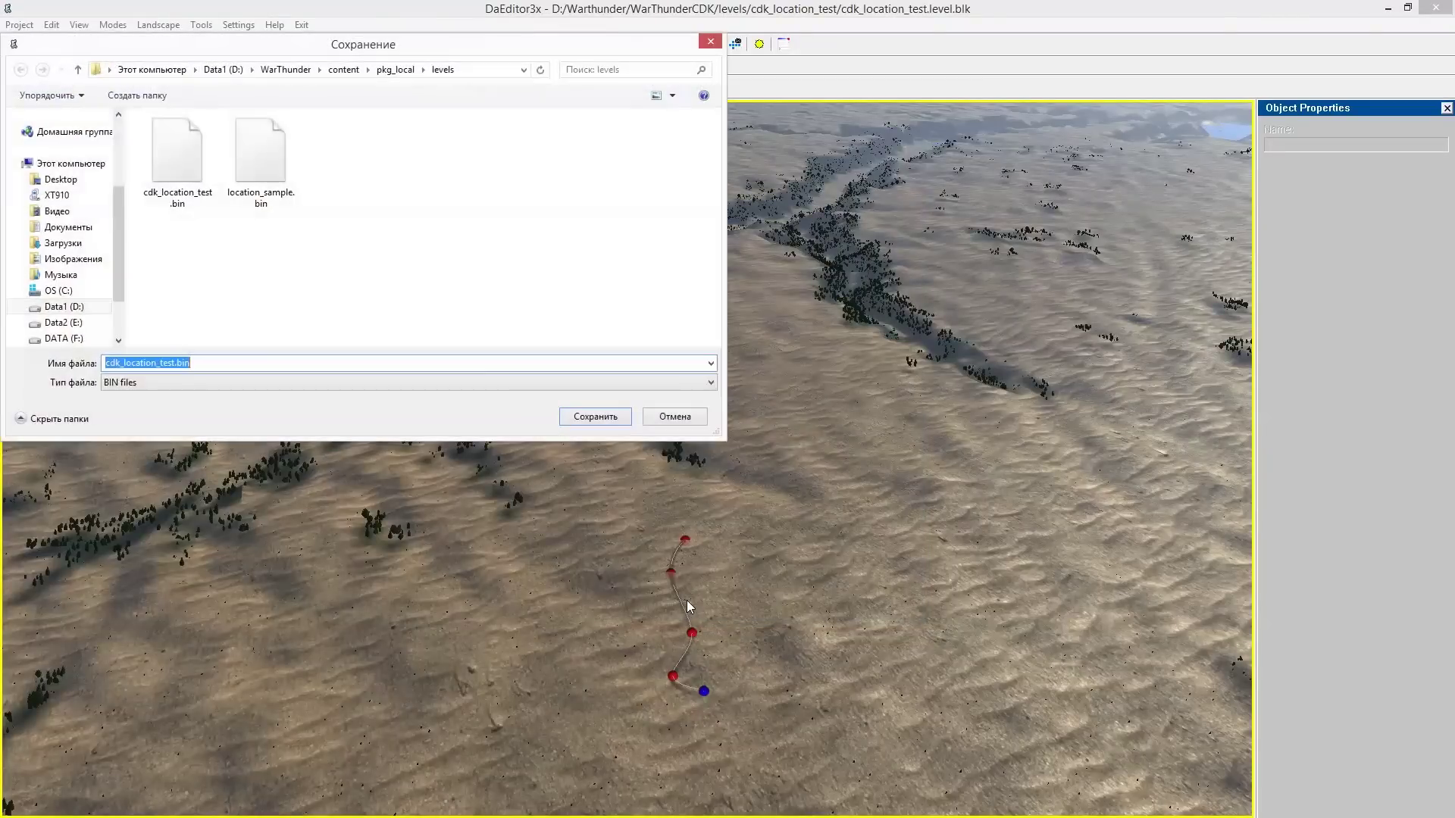
left_click(618, 419)
left_click(769, 421)
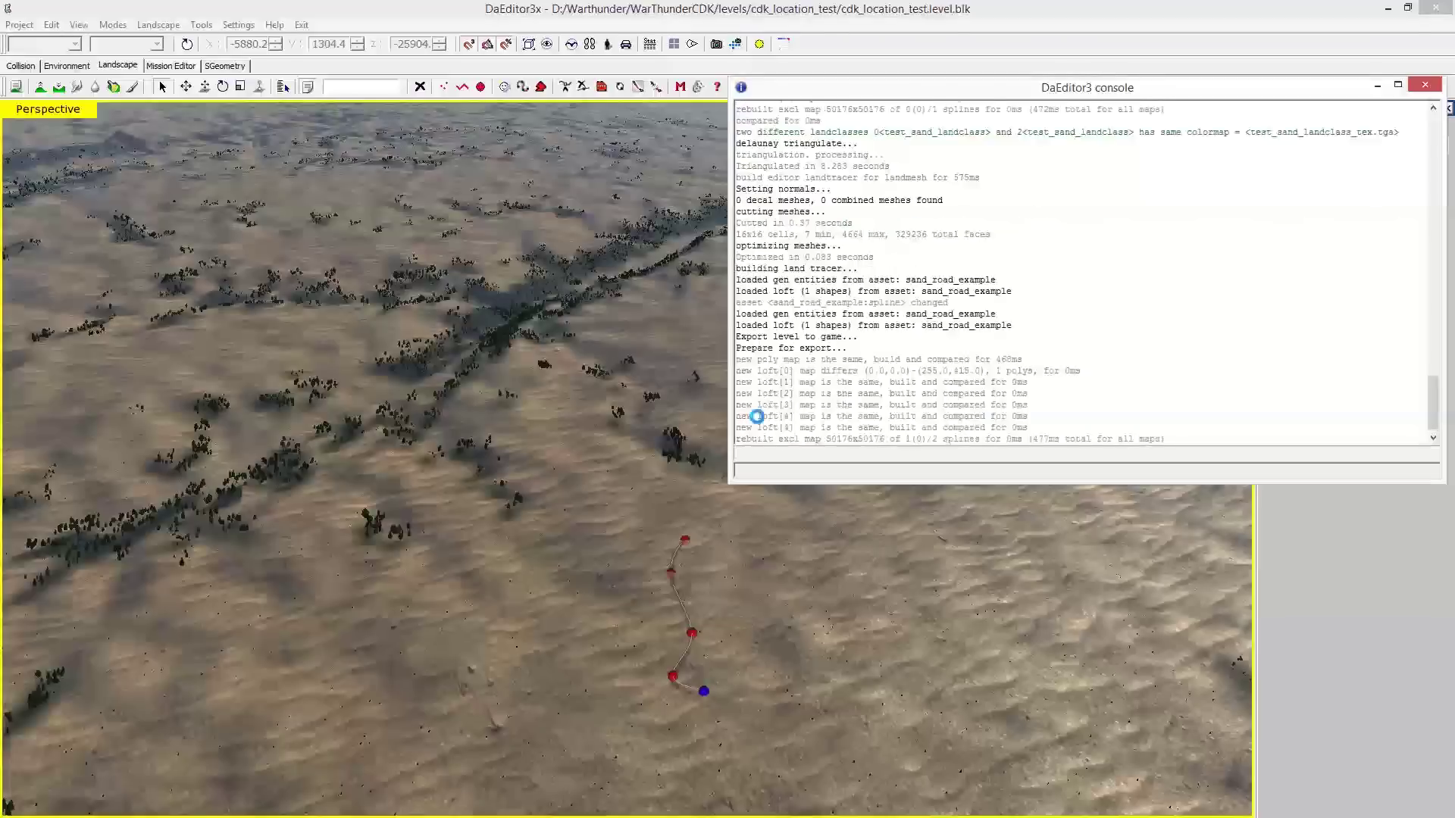